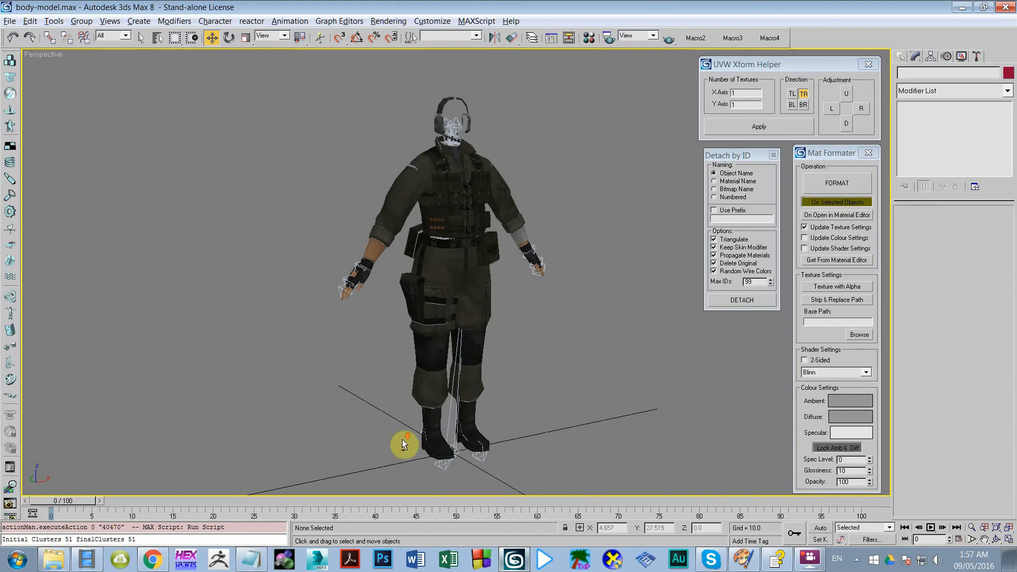
# Examine the textured soldier model from several angles, including close views of the vest and arms
pyautogui.keyDown('alt'); pyautogui.moveTo(402, 445); pyautogui.dragTo(187, 179, button='middle'); pyautogui.keyUp('alt')
pyautogui.scroll(3, 224, 200)
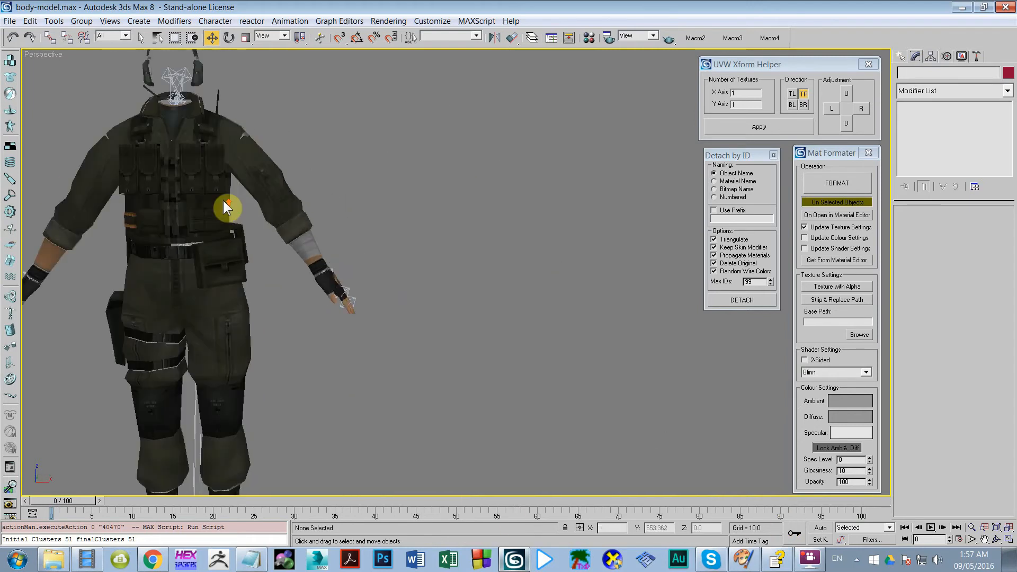
pyautogui.scroll(-3, 221, 185)
pyautogui.moveTo(314, 257); pyautogui.dragTo(233, 255, button='middle')
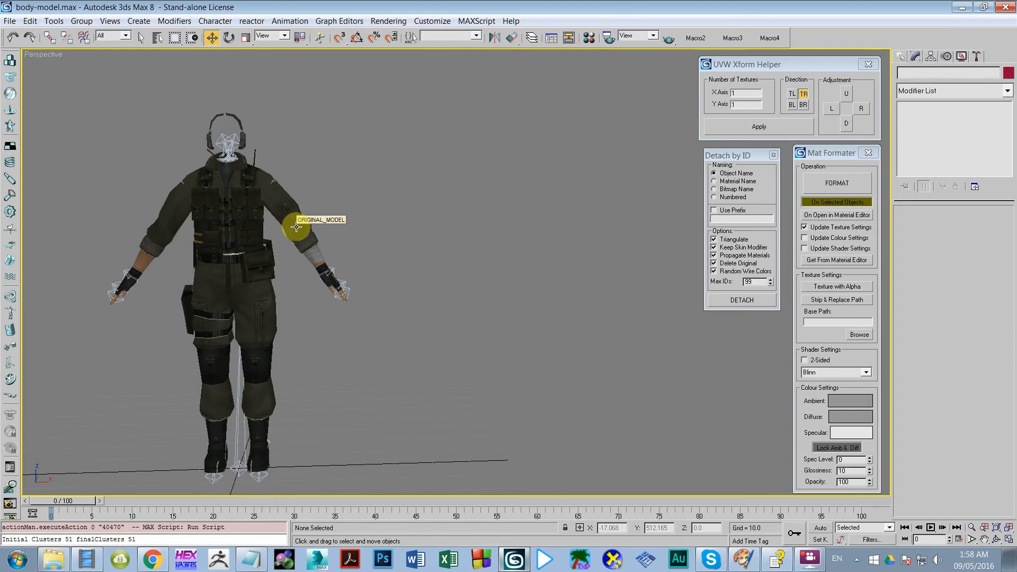
pyautogui.moveTo(297, 238); pyautogui.dragTo(511, 222, button='middle')
pyautogui.scroll(3, 413, 226)
pyautogui.scroll(-3, 410, 225)
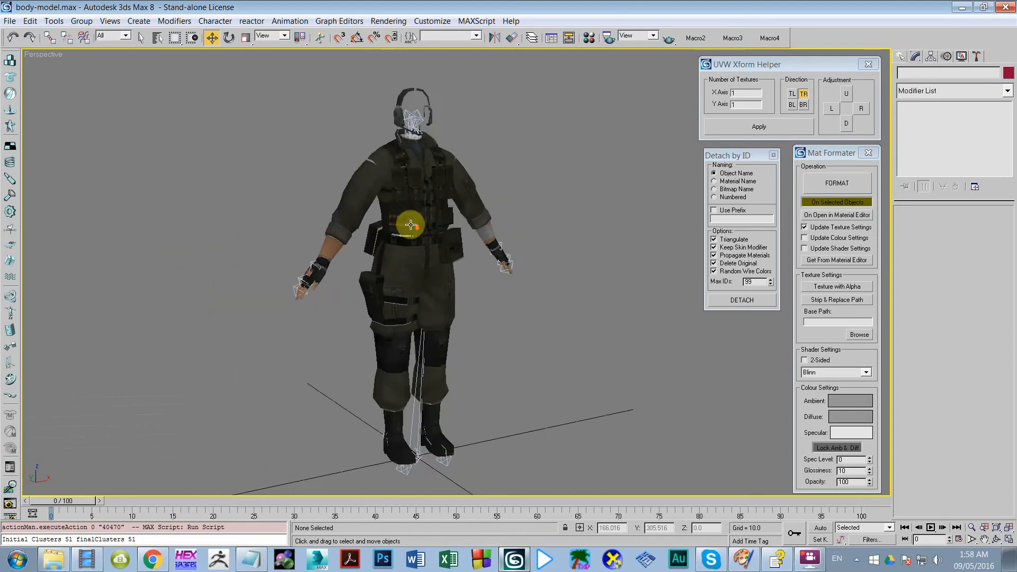
pyautogui.keyDown('alt'); pyautogui.moveTo(410, 223); pyautogui.dragTo(346, 215, button='middle'); pyautogui.keyUp('alt')
pyautogui.scroll(3, 346, 215)
pyautogui.moveTo(346, 215); pyautogui.dragTo(438, 365, button='middle')
pyautogui.scroll(3, 343, 373)
pyautogui.scroll(-1, 344, 364)
pyautogui.moveTo(438, 365); pyautogui.dragTo(410, 300, button='middle')
pyautogui.scroll(-2, 380, 311)
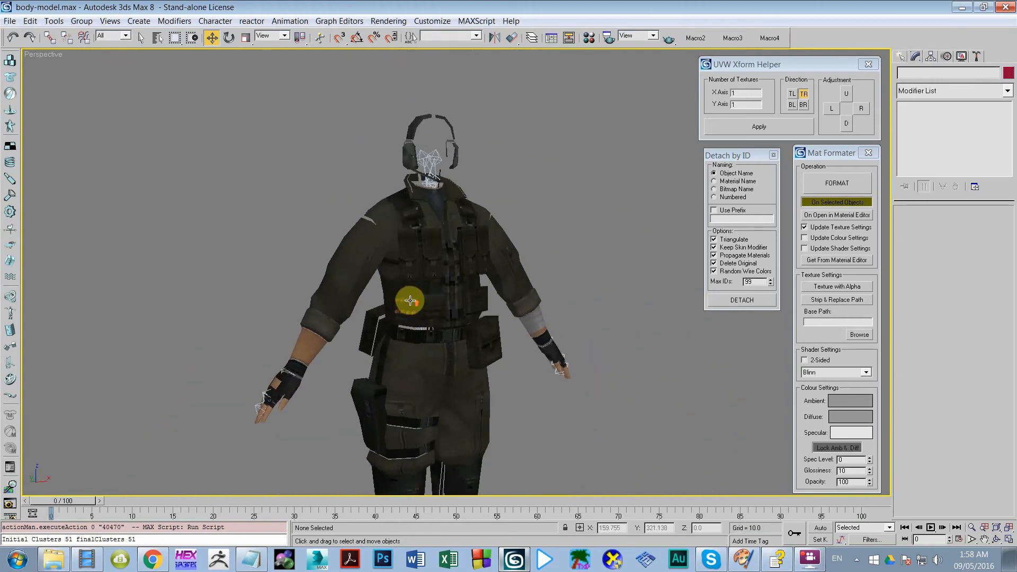
# Switch to the body-model folder in Windows Explorer, look through its separate PNG texture files, and return to 3ds Max
pyautogui.click(53, 559)
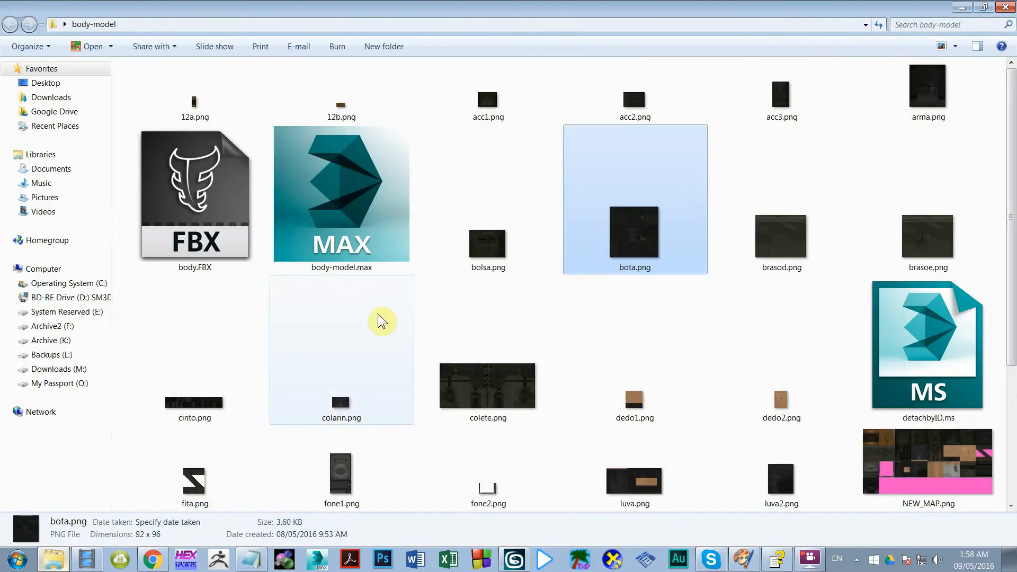
pyautogui.scroll(-3, 381, 321)
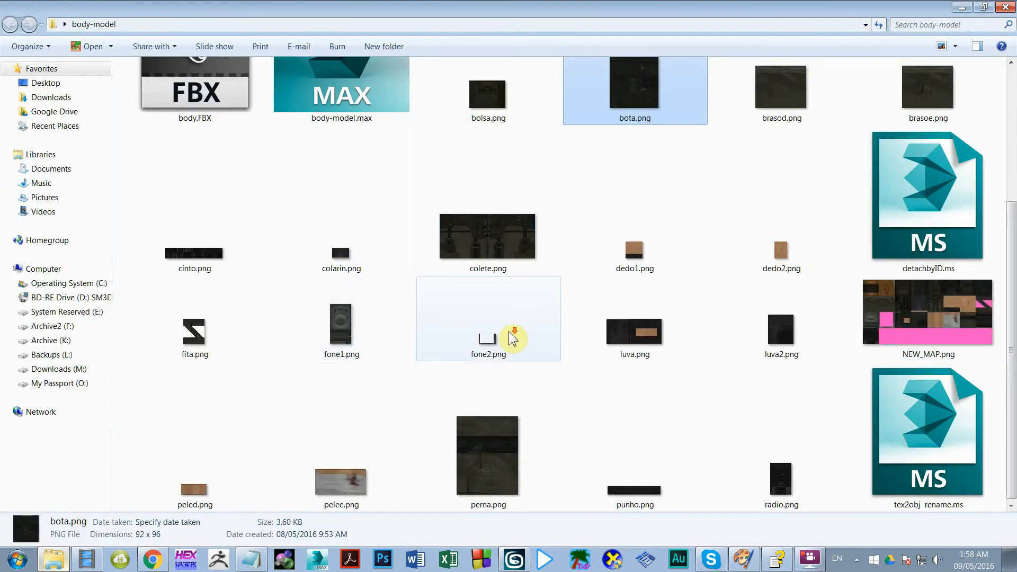
pyautogui.scroll(3, 511, 335)
pyautogui.click(194, 102)
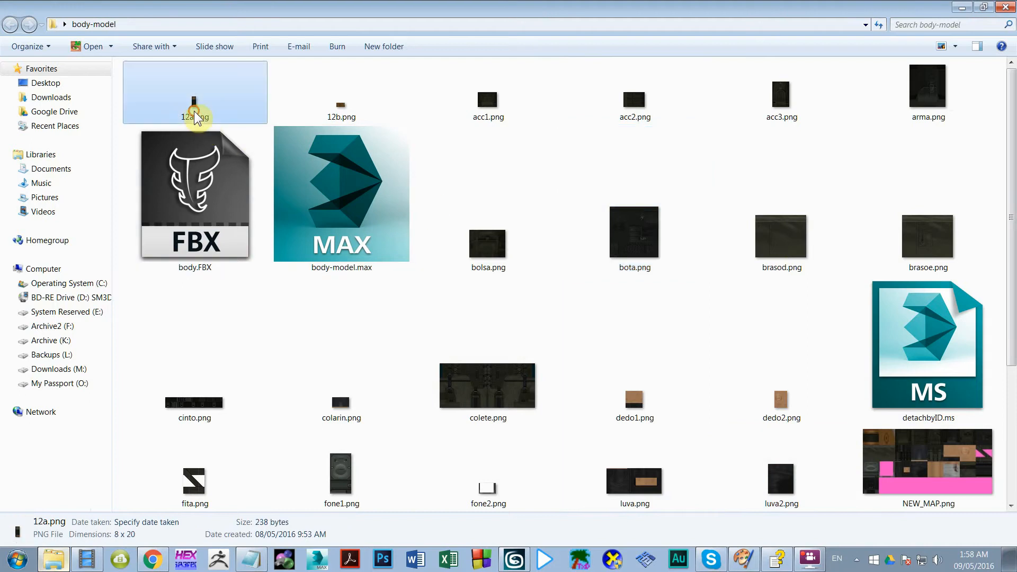
pyautogui.scroll(-3, 731, 246)
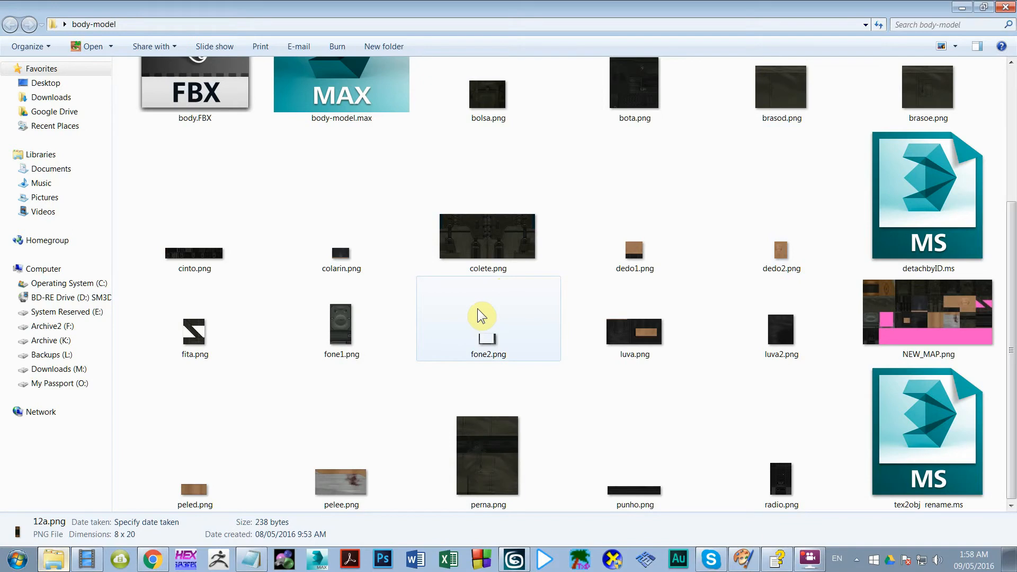
pyautogui.hotkey('alt', 'Tab')
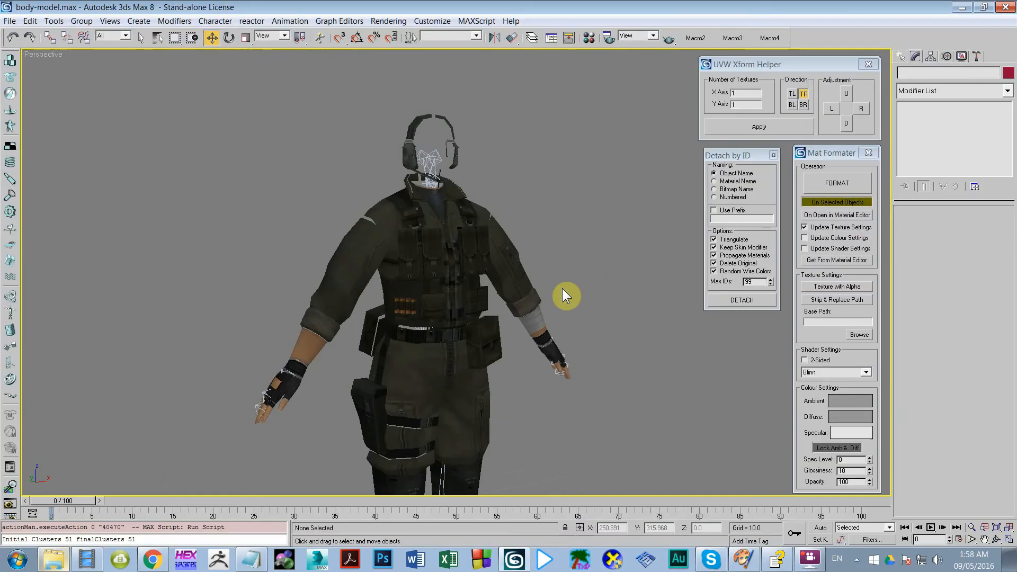
# Select the model and its upper-body bones with a selection region, and close the Mat Formater window
pyautogui.click(593, 126)
pyautogui.moveTo(834, 154); pyautogui.dragTo(450, 105)
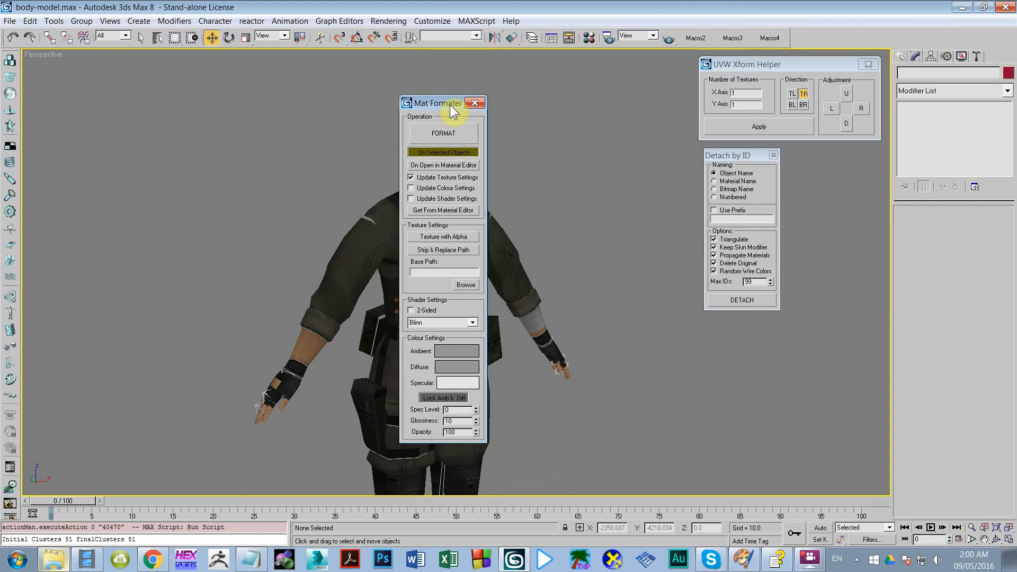
pyautogui.moveTo(449, 104); pyautogui.dragTo(644, 108)
pyautogui.moveTo(499, 91); pyautogui.dragTo(29, 362)
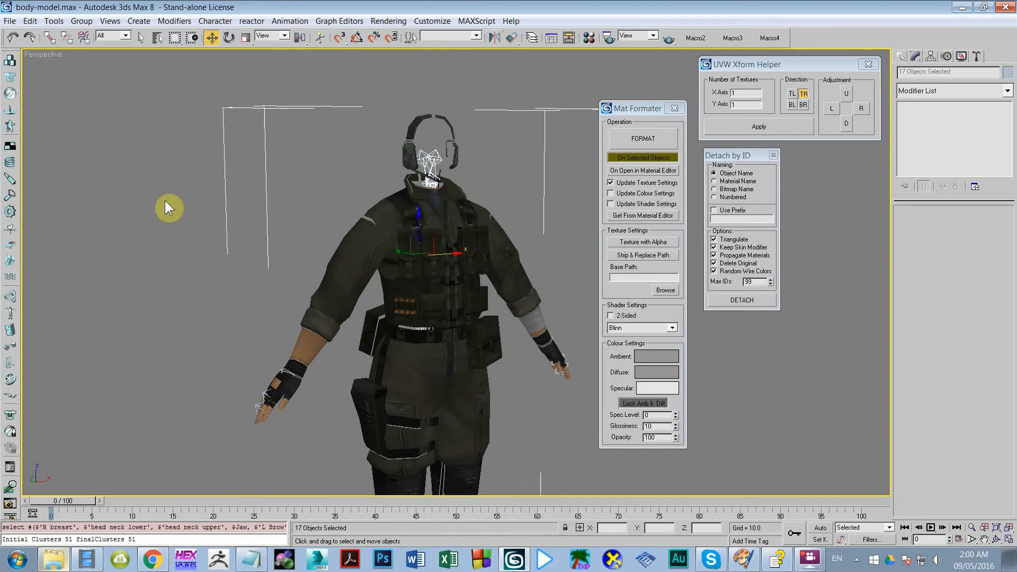
pyautogui.click(637, 187)
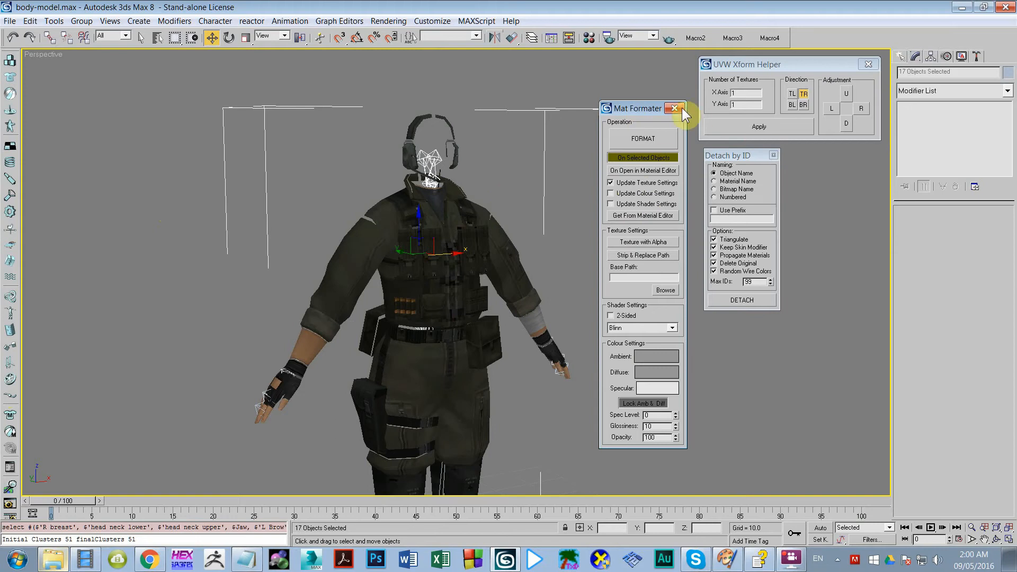
pyautogui.moveTo(657, 107); pyautogui.dragTo(206, 106)
pyautogui.keyDown('alt'); pyautogui.moveTo(386, 170); pyautogui.dragTo(385, 199, button='middle'); pyautogui.keyUp('alt')
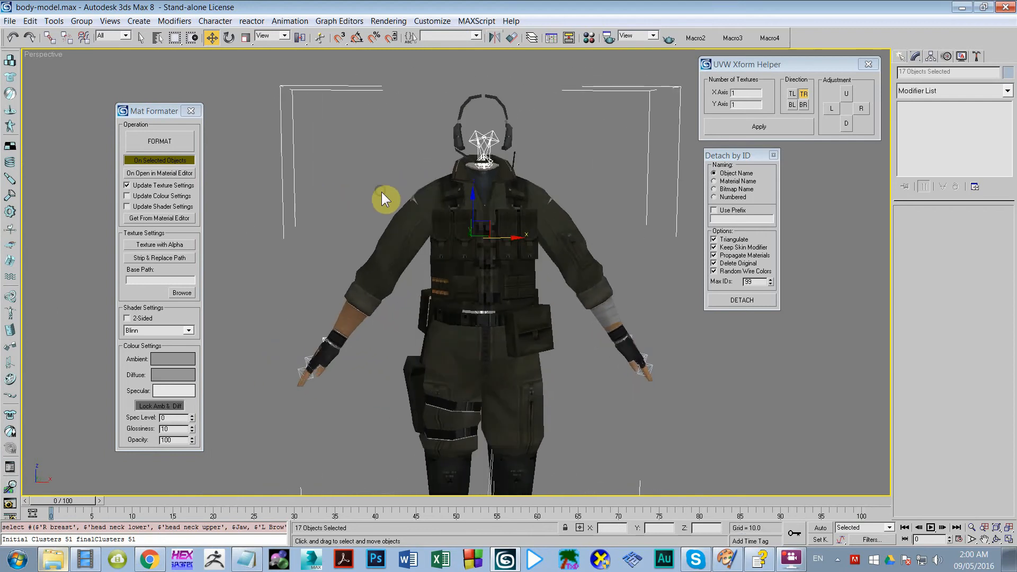
pyautogui.moveTo(197, 111); pyautogui.dragTo(94, 74)
pyautogui.moveTo(449, 86); pyautogui.dragTo(68, 150)
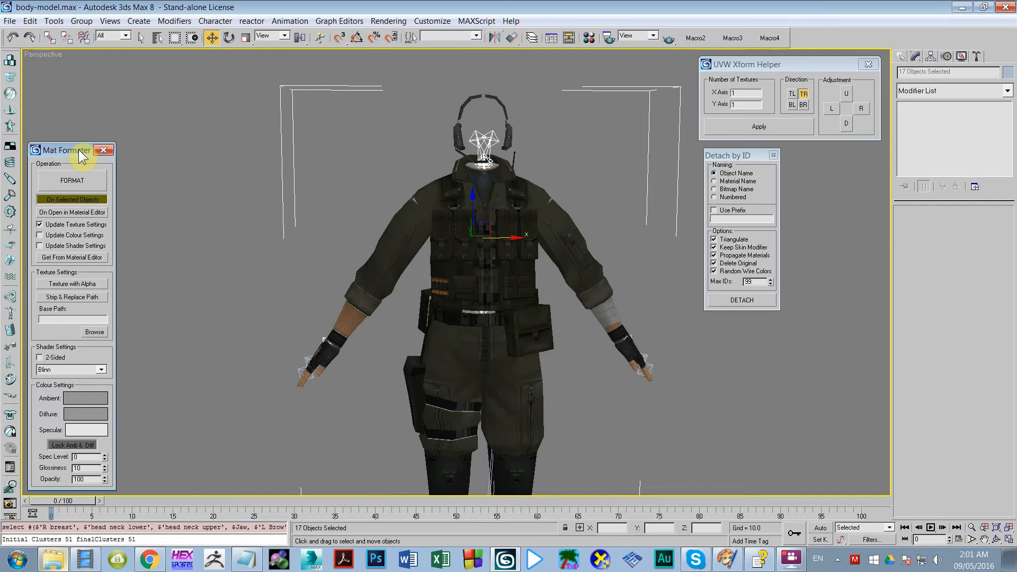
pyautogui.click(104, 151)
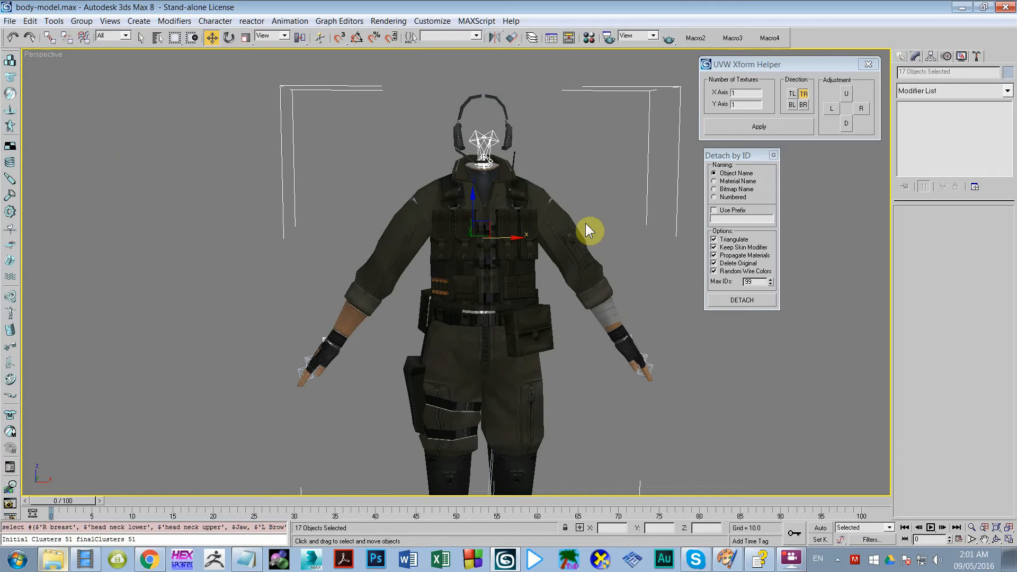
pyautogui.moveTo(586, 223); pyautogui.dragTo(494, 234, button='middle')
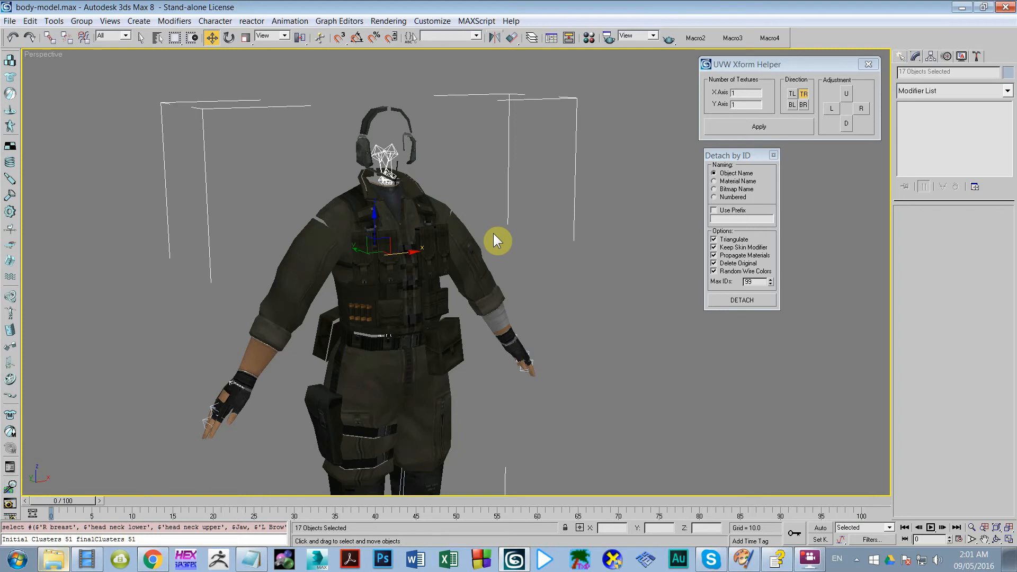
pyautogui.keyDown('alt'); pyautogui.moveTo(552, 148); pyautogui.dragTo(502, 237, button='middle'); pyautogui.keyUp('alt')
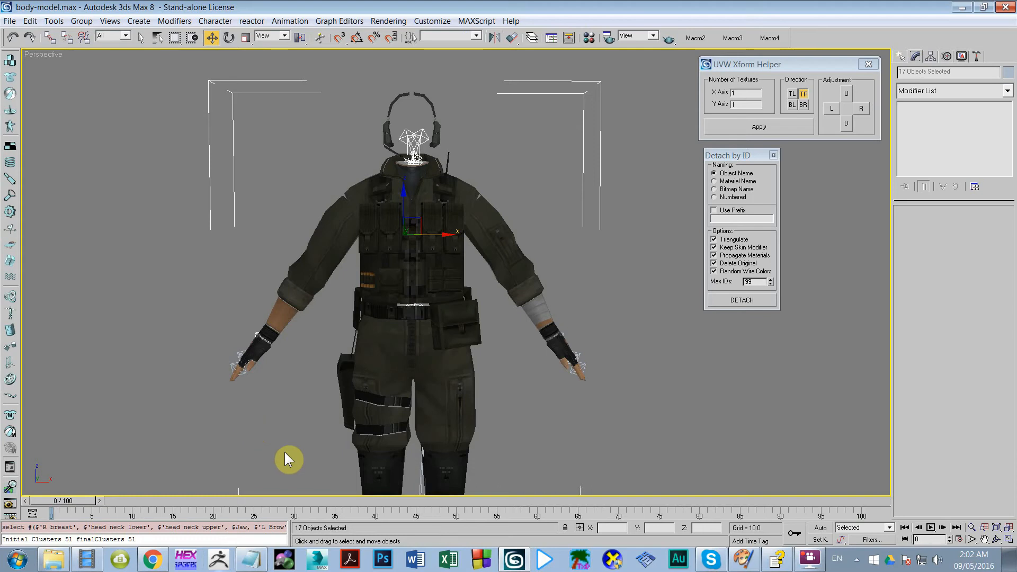
pyautogui.scroll(-5, 299, 435)
pyautogui.moveTo(311, 409); pyautogui.dragTo(223, 441, button='middle')
pyautogui.scroll(2, 223, 441)
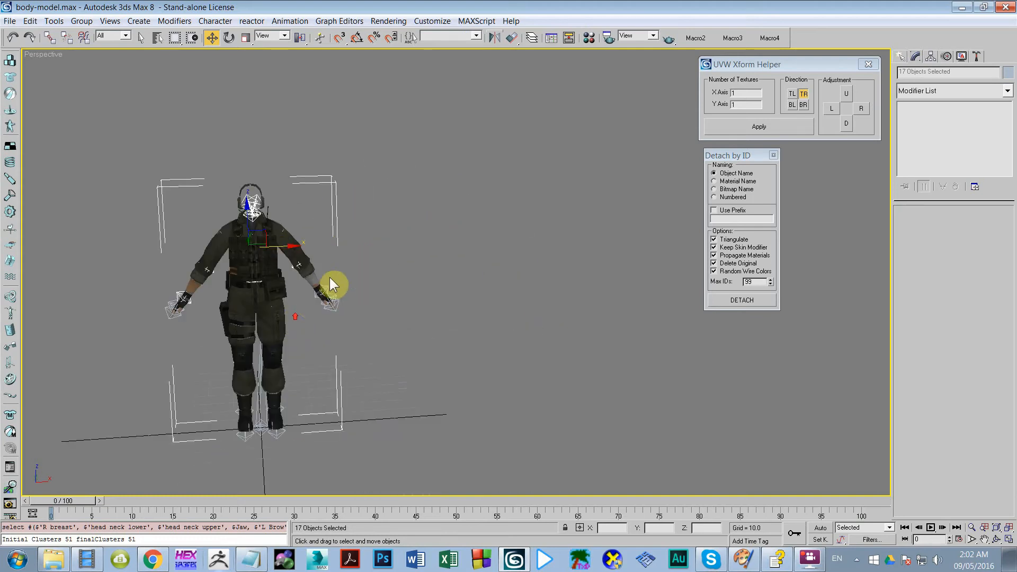
pyautogui.moveTo(284, 250)
pyautogui.keyDown('shift'); pyautogui.mouseDown()
pyautogui.moveTo(483, 216)
pyautogui.moveTo(754, 239)
pyautogui.moveTo(723, 240)
pyautogui.mouseUp(); pyautogui.keyUp('shift')
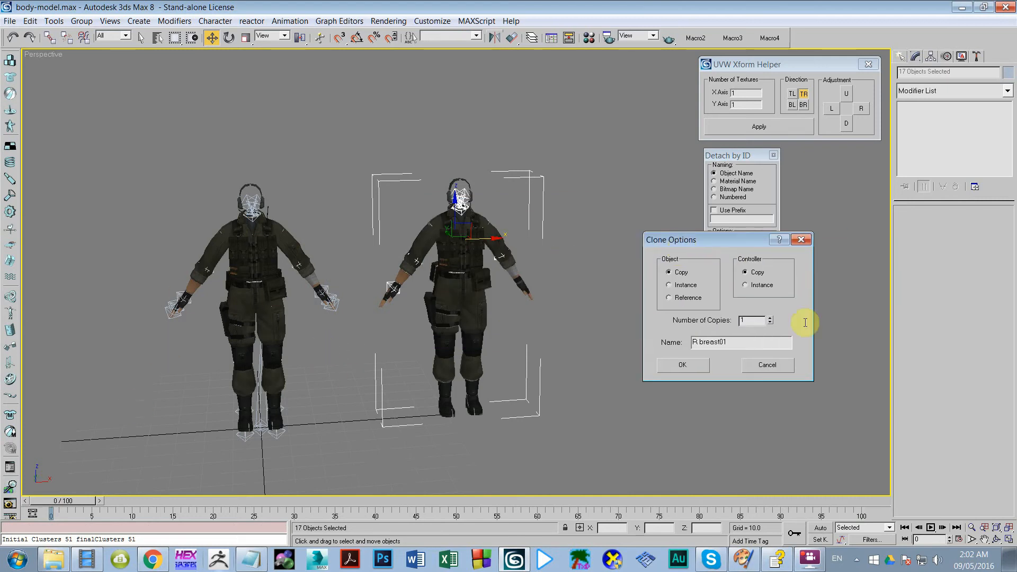
pyautogui.moveTo(767, 241); pyautogui.dragTo(662, 232)
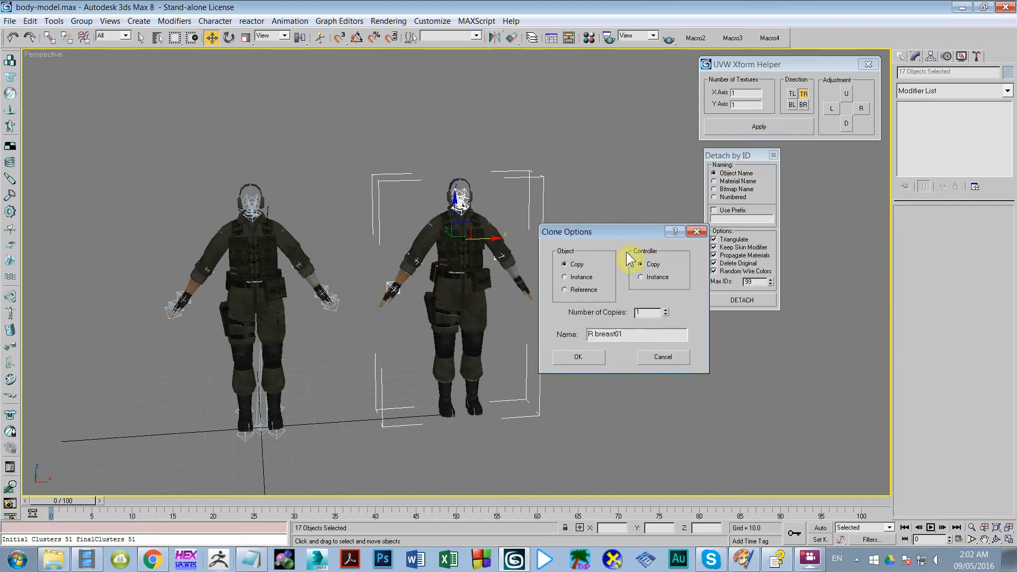
pyautogui.click(676, 362)
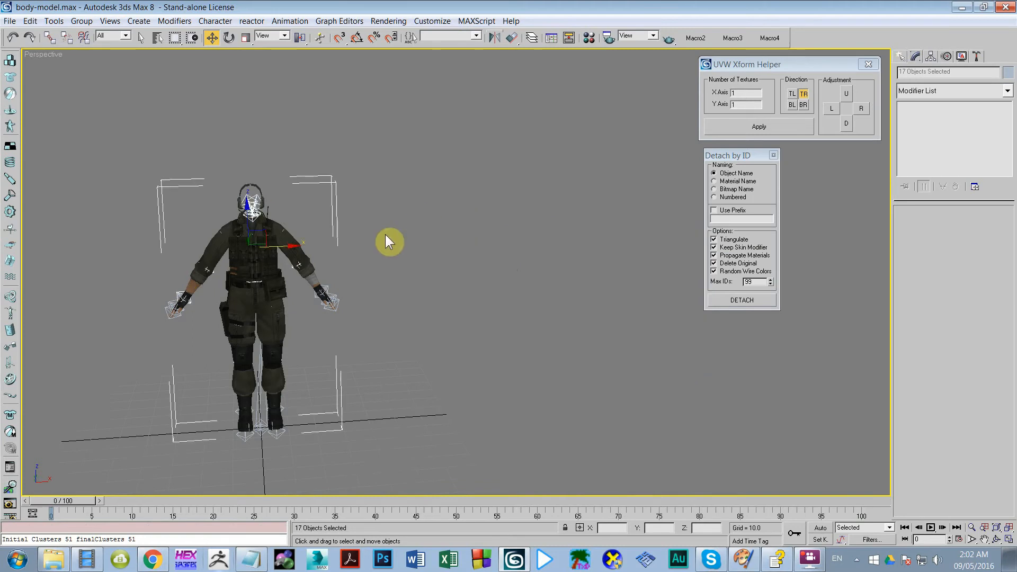
# Clone the selected model and bones in place as copies, with CLONE1 as the name
pyautogui.click(31, 21)
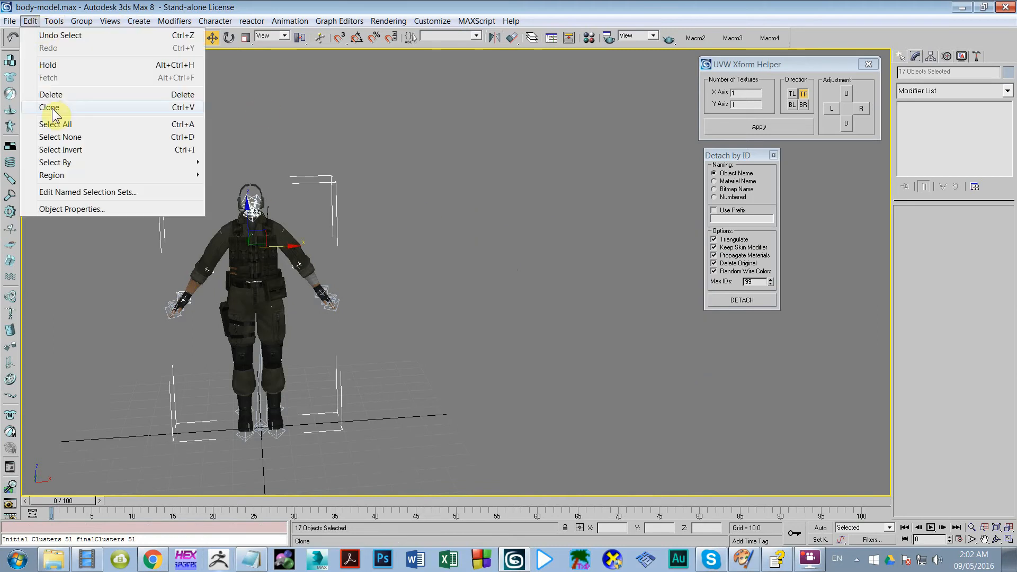
pyautogui.click(162, 109)
pyautogui.click(457, 245)
pyautogui.click(524, 298)
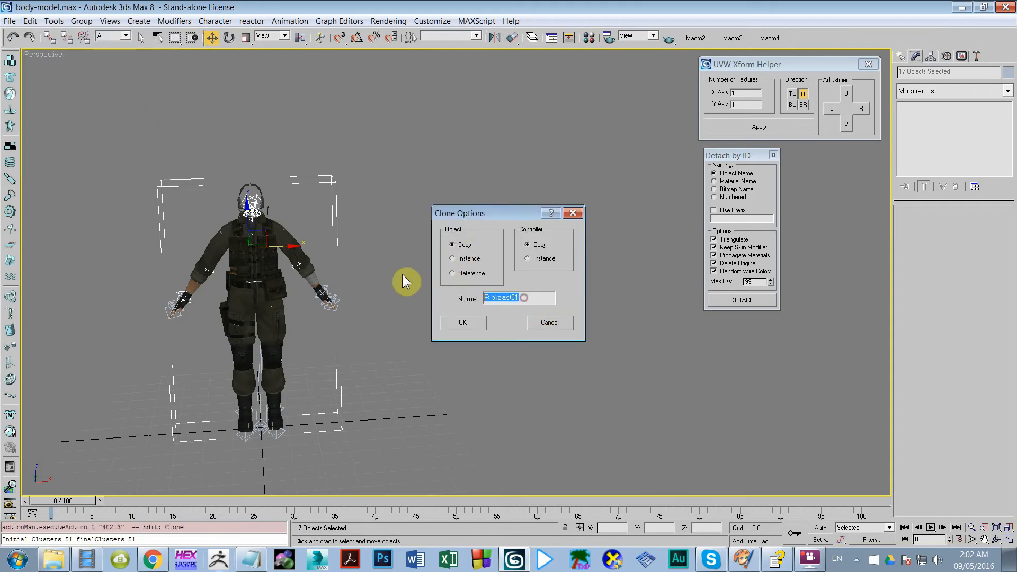
pyautogui.write('CLONE1')
pyautogui.click(459, 322)
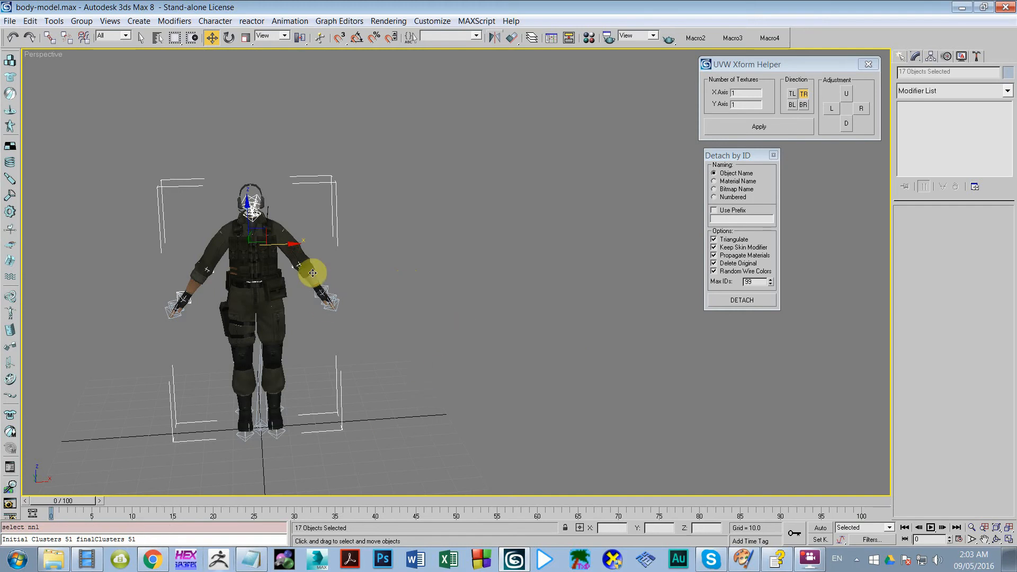
# Try to move the cloned model and bones away from the original, and undo the move
pyautogui.moveTo(282, 245); pyautogui.dragTo(549, 384)
pyautogui.moveTo(415, 288); pyautogui.dragTo(440, 289, button='middle')
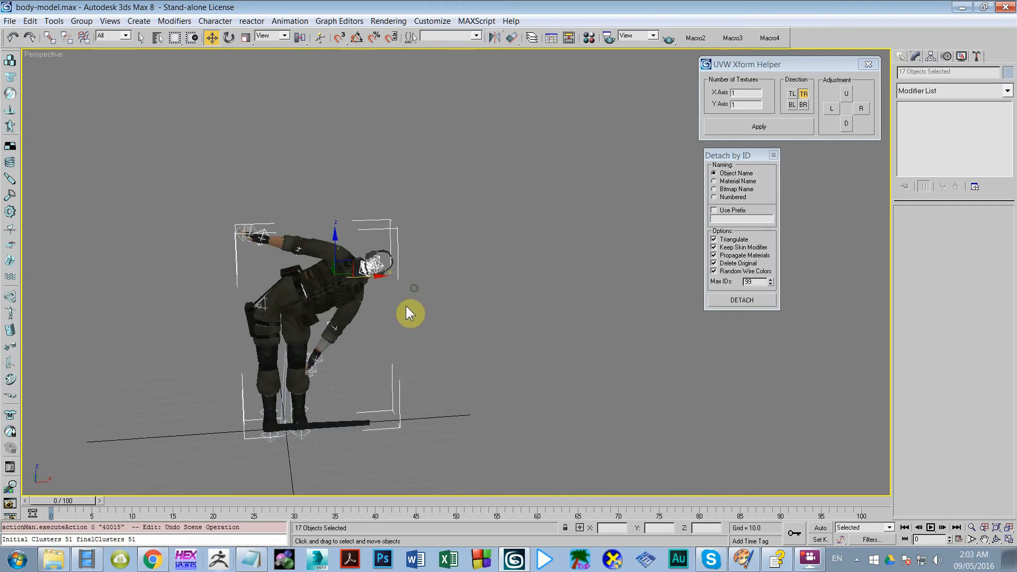
pyautogui.hotkey('ctrl', 'z')
# Check the cloned mesh in the viewport and in the list of scene geometry without keeping a selection
pyautogui.click(400, 266)
pyautogui.click(313, 233)
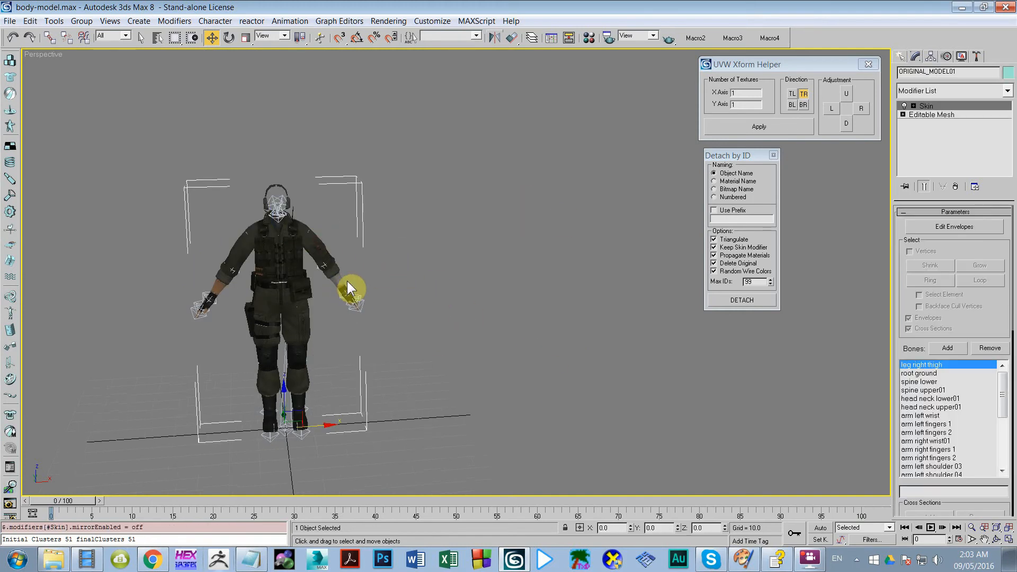
pyautogui.click(404, 252)
pyautogui.press('h')
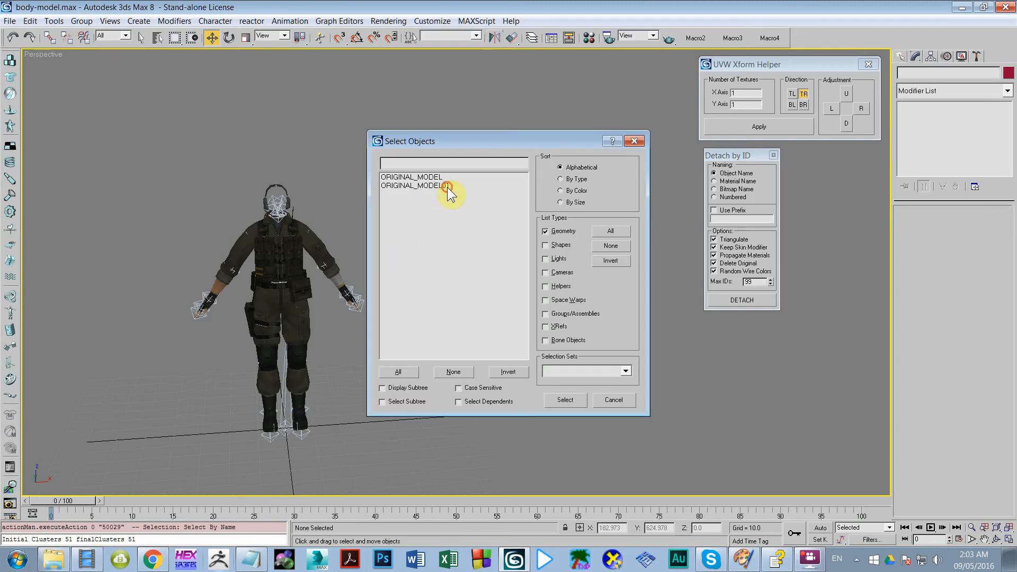
pyautogui.click(447, 187)
pyautogui.click(634, 140)
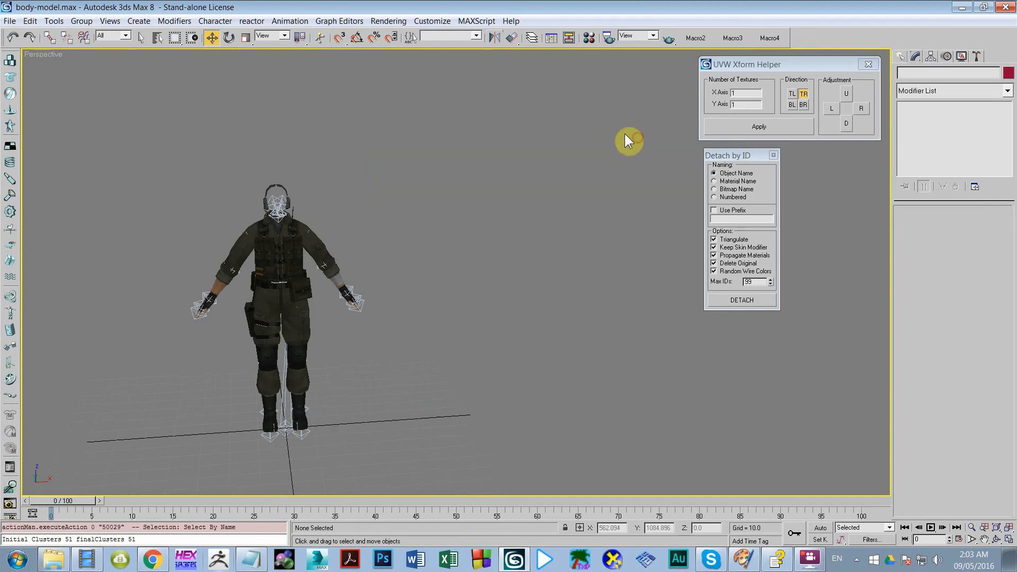
# Undo the recent selections and the cloning of the model and bones
pyautogui.click(30, 21)
pyautogui.click(36, 33)
pyautogui.click(30, 21)
pyautogui.click(36, 34)
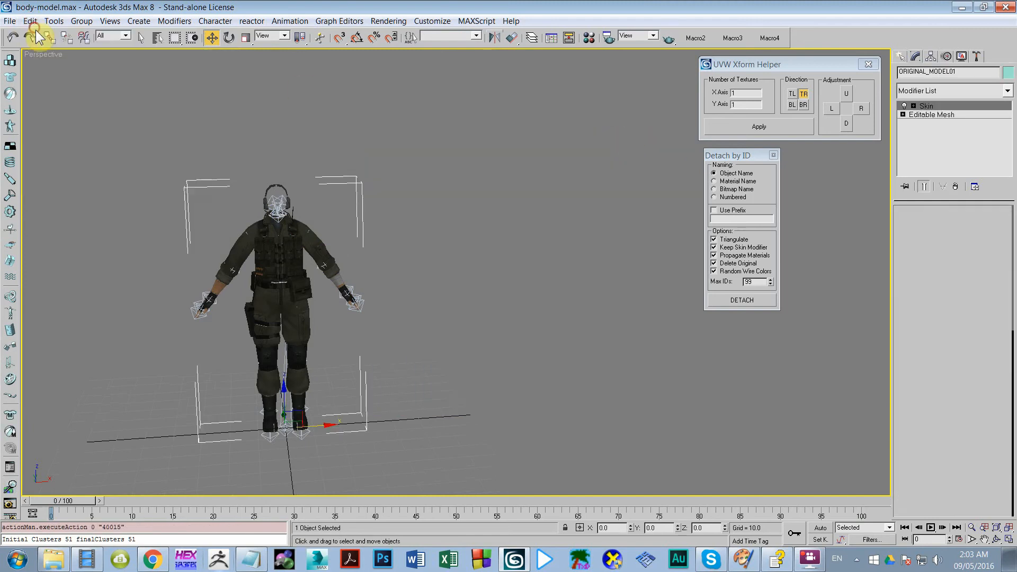
pyautogui.click(31, 21)
pyautogui.click(36, 33)
pyautogui.click(30, 21)
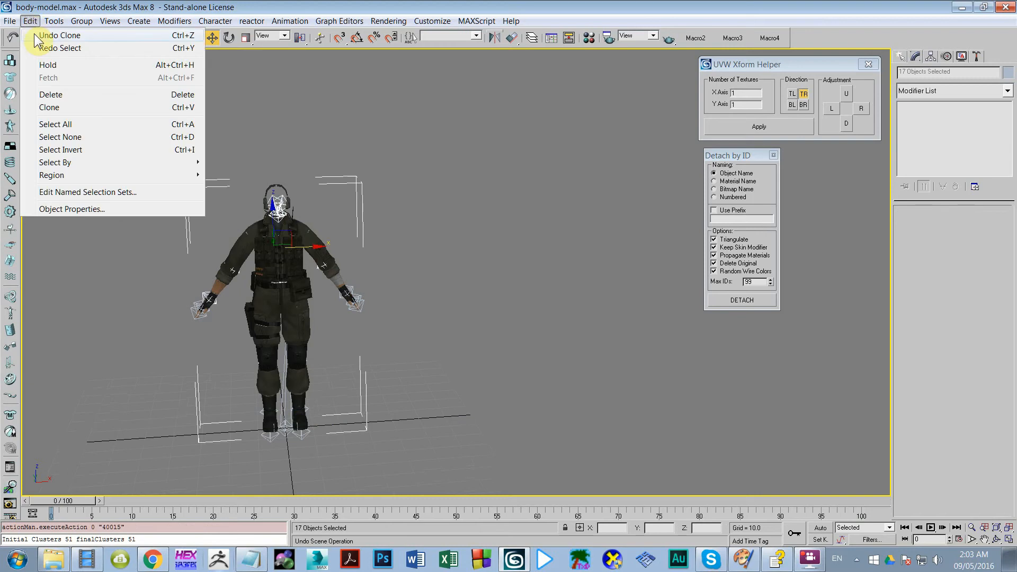
pyautogui.click(34, 33)
pyautogui.click(30, 21)
pyautogui.click(36, 34)
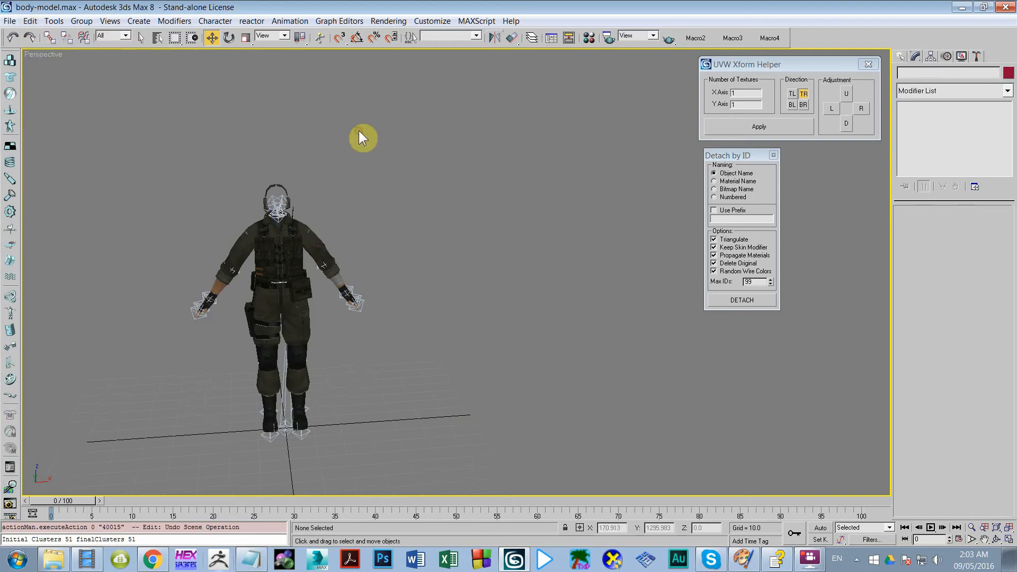
# Copy ORIGINAL_MODEL about 84 units along X as CLONE1, and remove the Skin modifier from the copy
pyautogui.press('h')
pyautogui.click(421, 177)
pyautogui.doubleClick(423, 179)
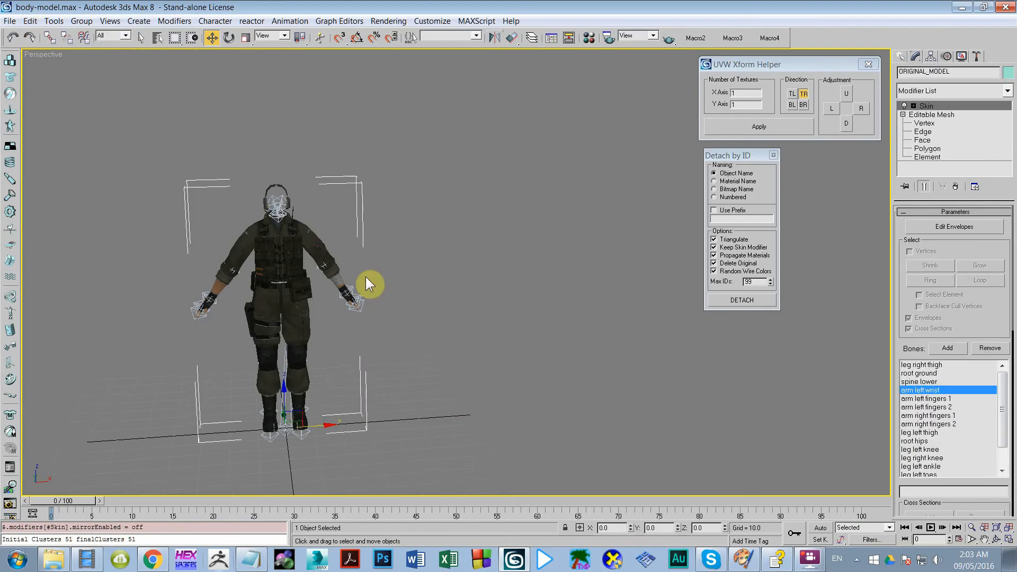
pyautogui.keyDown('shift'); pyautogui.moveTo(494, 404); pyautogui.dragTo(506, 405); pyautogui.keyUp('shift')
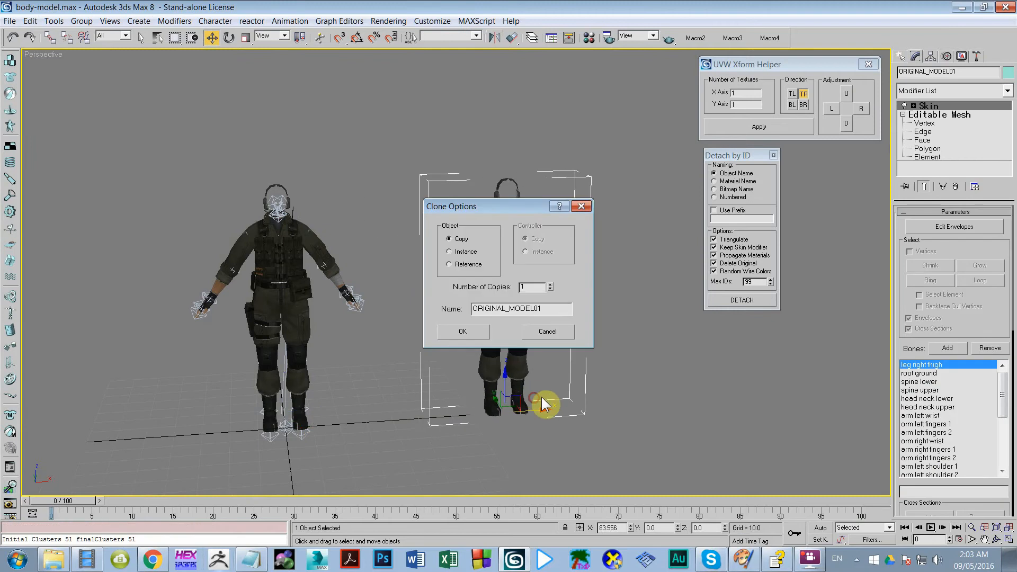
pyautogui.write('CLONE1')
pyautogui.click(478, 336)
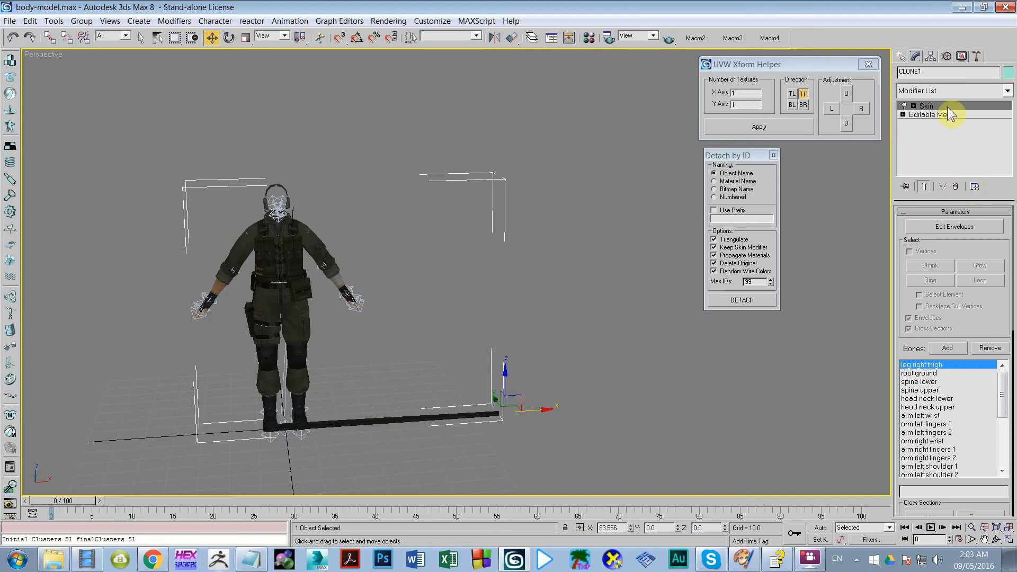
pyautogui.click(955, 186)
pyautogui.moveTo(694, 298); pyautogui.dragTo(647, 300, button='middle')
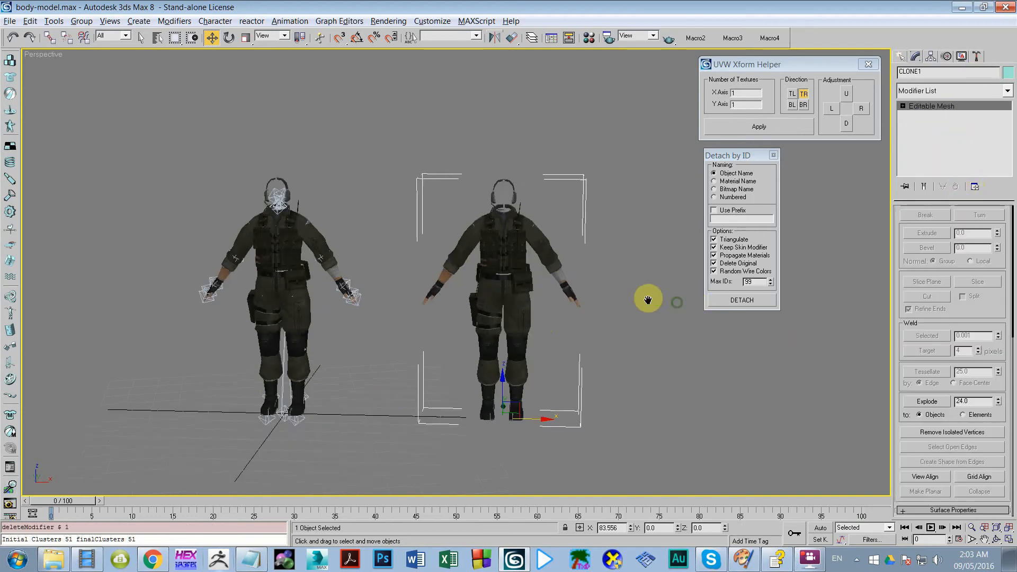
# Copy CLONE1 about 70 units along X as CLONE02
pyautogui.scroll(1, 539, 317)
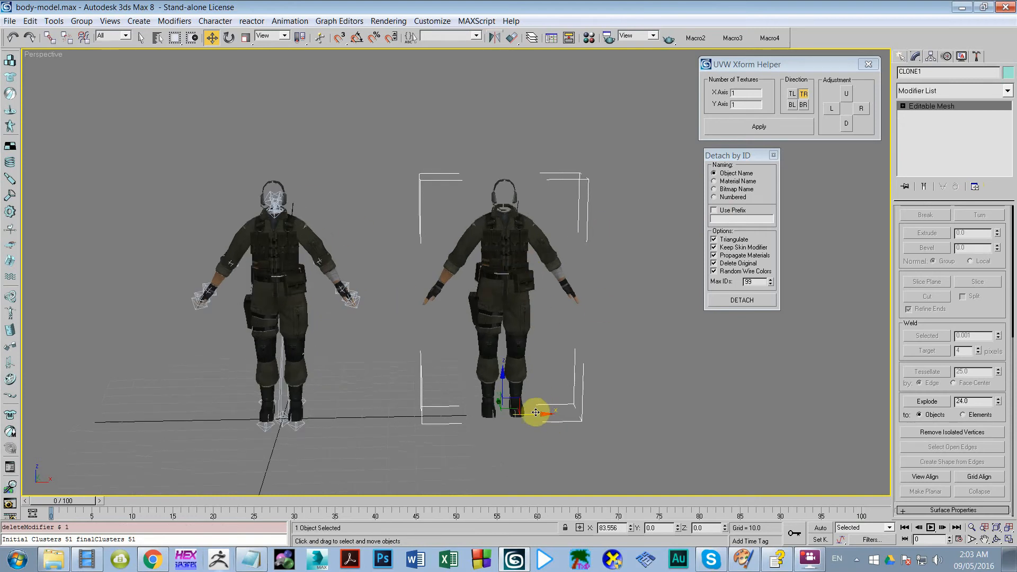
pyautogui.moveTo(542, 411)
pyautogui.mouseDown()
pyautogui.moveTo(524, 411)
pyautogui.moveTo(711, 411)
pyautogui.mouseUp()
pyautogui.click(477, 332)
pyautogui.scroll(-3, 529, 349)
pyautogui.moveTo(529, 350); pyautogui.dragTo(473, 353, button='middle')
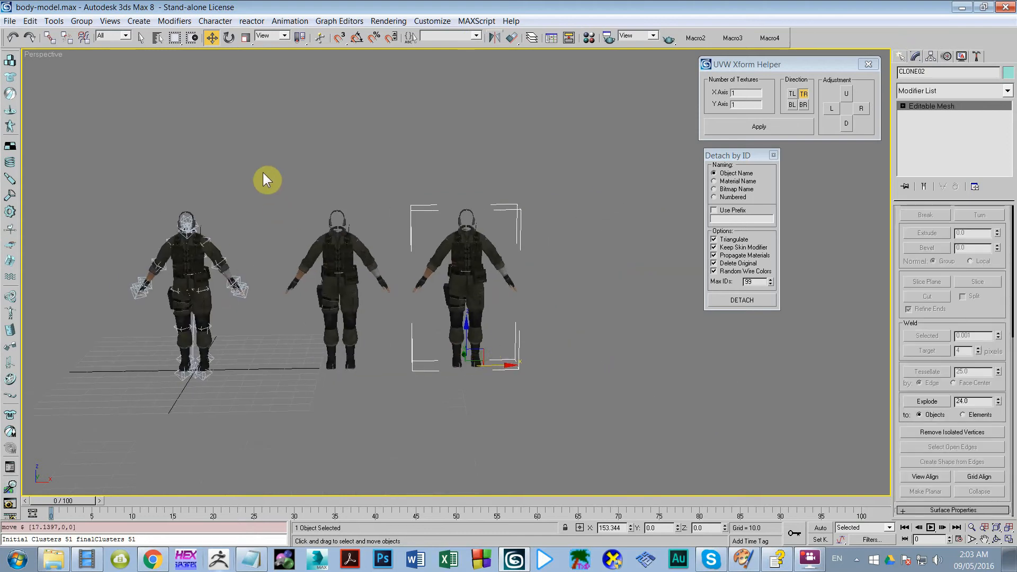
# Hide the original model and its bones, and select CLONE1
pyautogui.rightClick(208, 291)
pyautogui.click(247, 259)
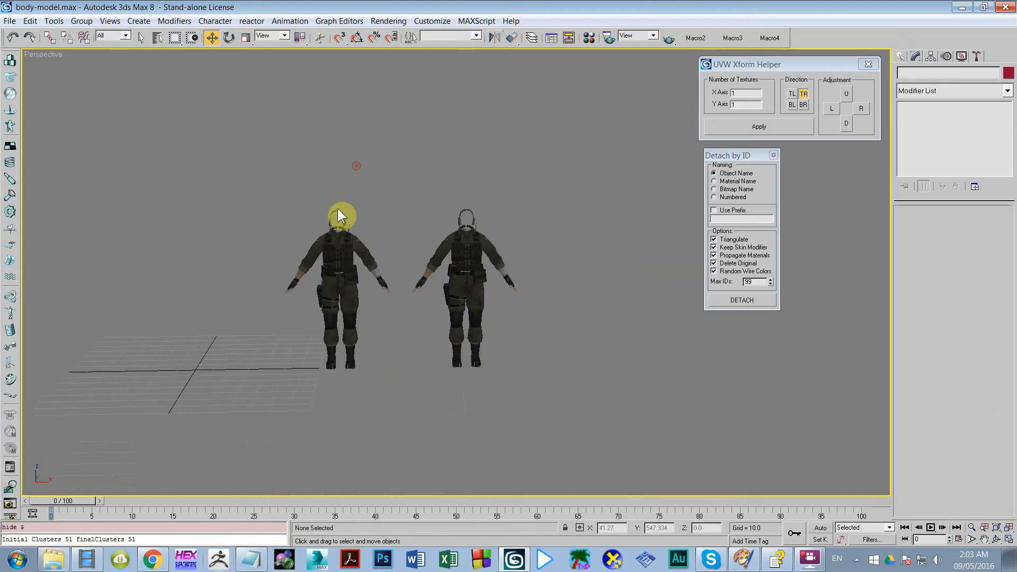
pyautogui.click(338, 213)
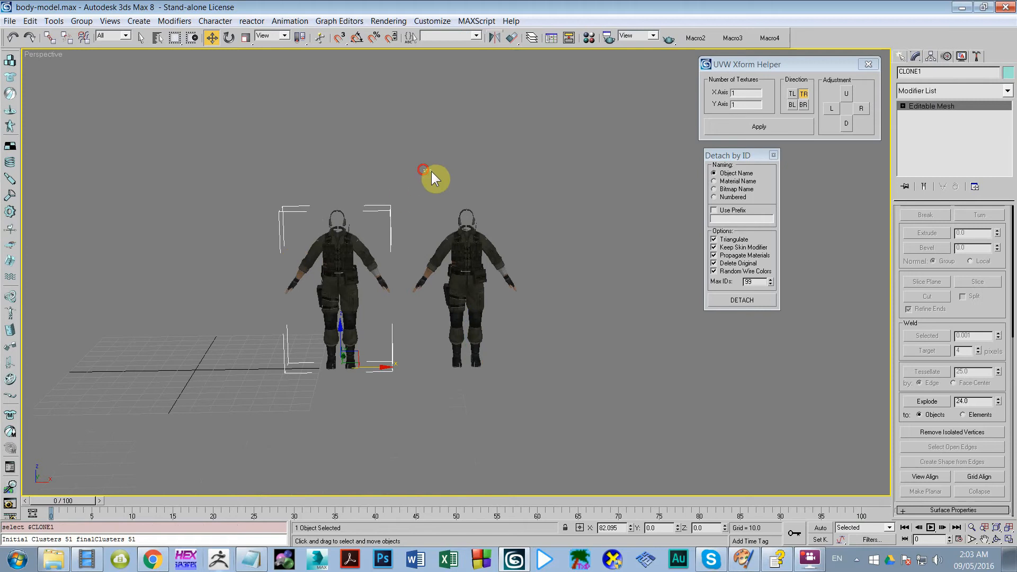
pyautogui.click(484, 249)
pyautogui.click(507, 177)
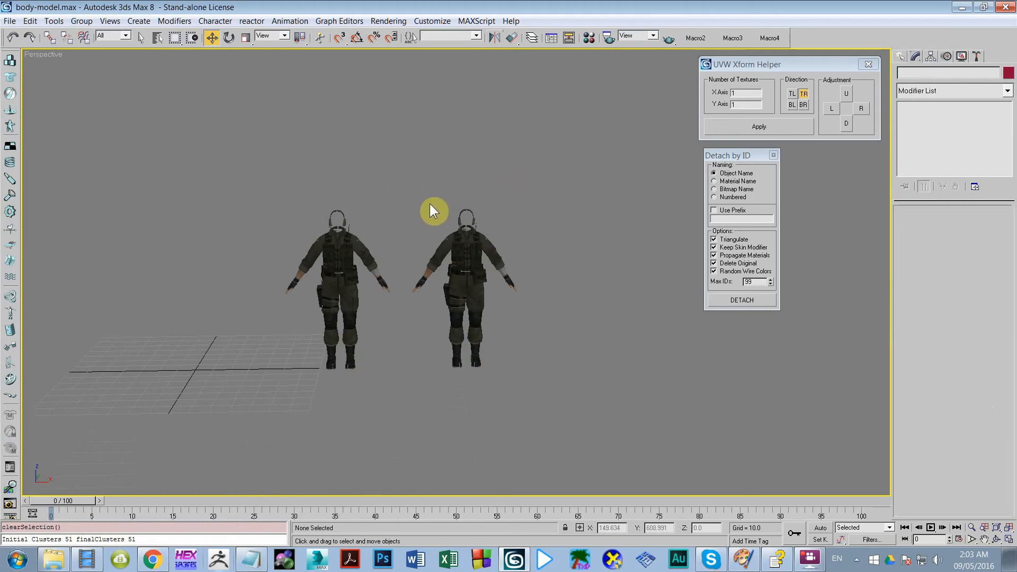
pyautogui.scroll(3, 440, 204)
pyautogui.moveTo(443, 181); pyautogui.dragTo(145, 461)
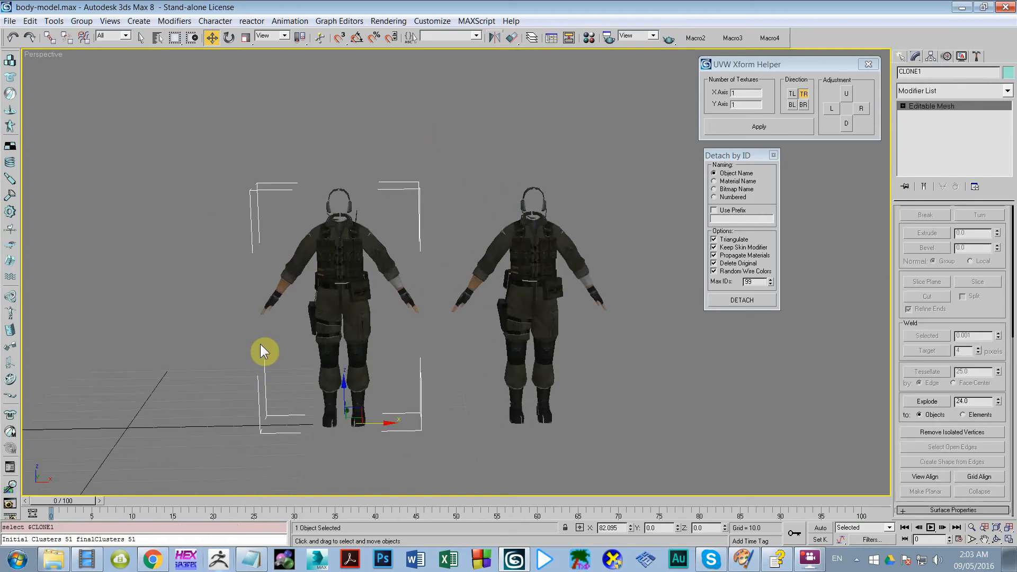
# Add an Unwrap UVW modifier to CLONE1 and open its UVW editor
pyautogui.click(1008, 91)
pyautogui.scroll(-14, 1013, 202)
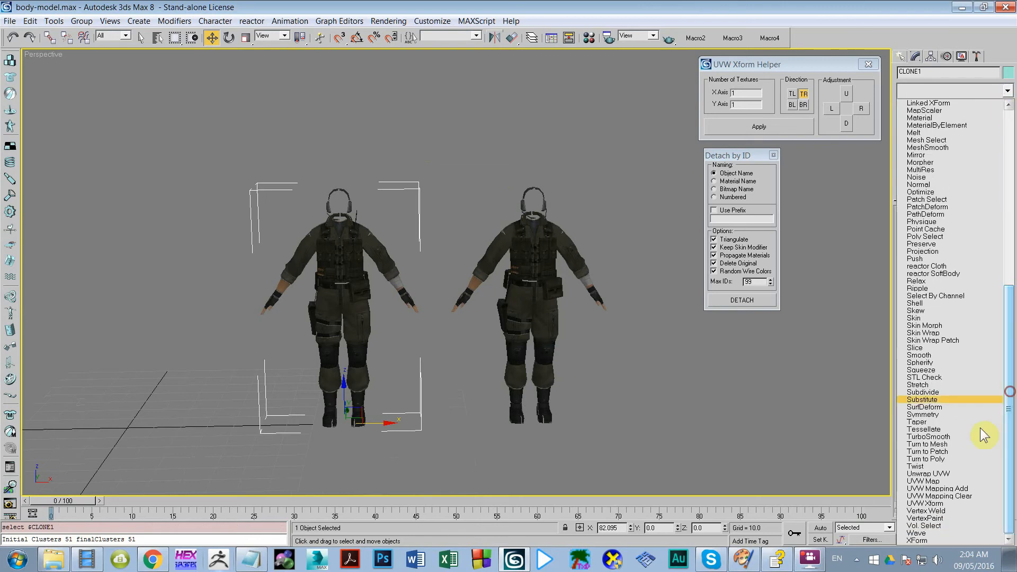
pyautogui.click(957, 473)
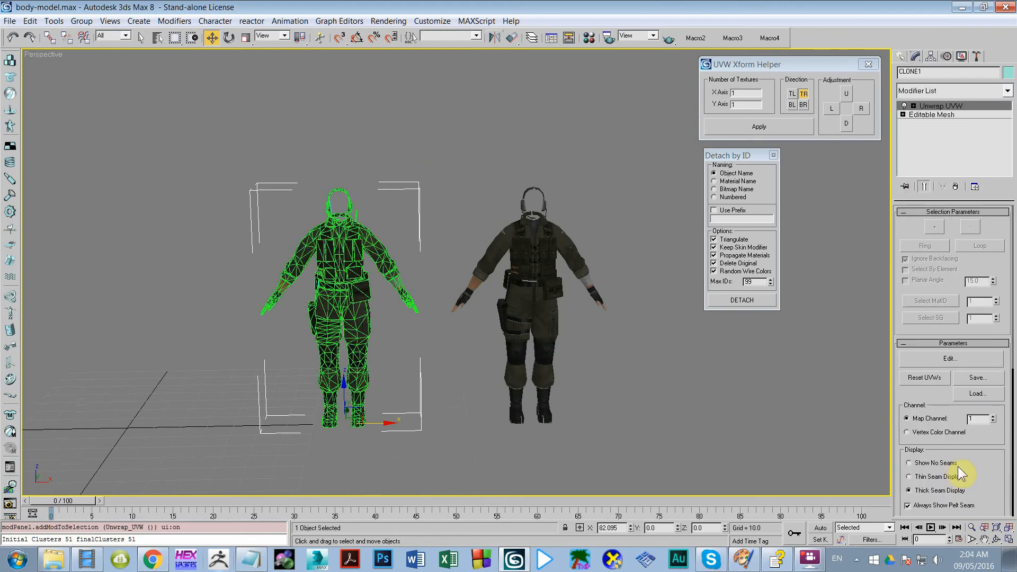
pyautogui.click(949, 361)
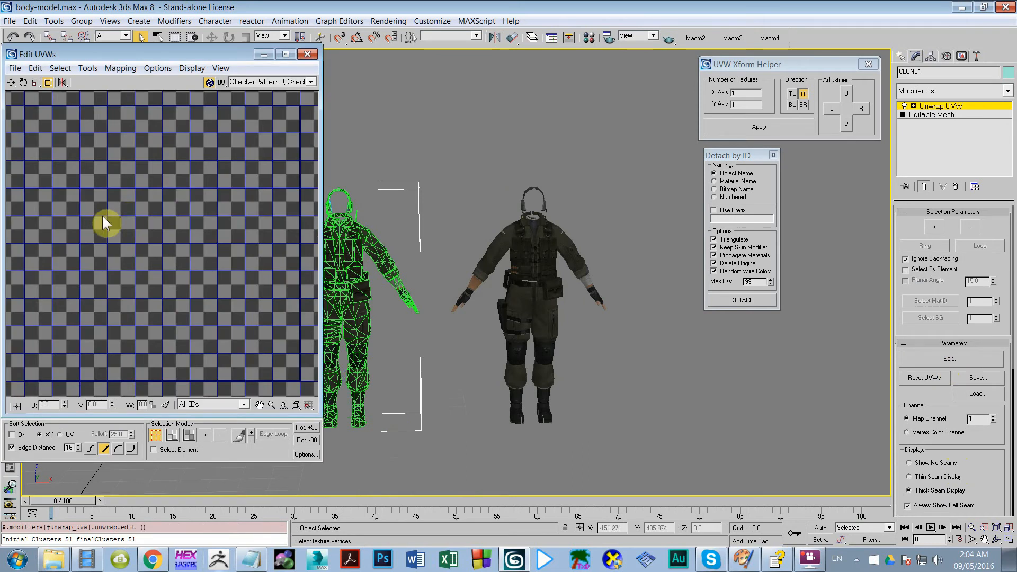
# Examine CLONE1's mesh edges on the model and its overall UV layout in the UVW editor
pyautogui.scroll(10, 477, 256)
pyautogui.moveTo(472, 259); pyautogui.dragTo(481, 172, button='middle')
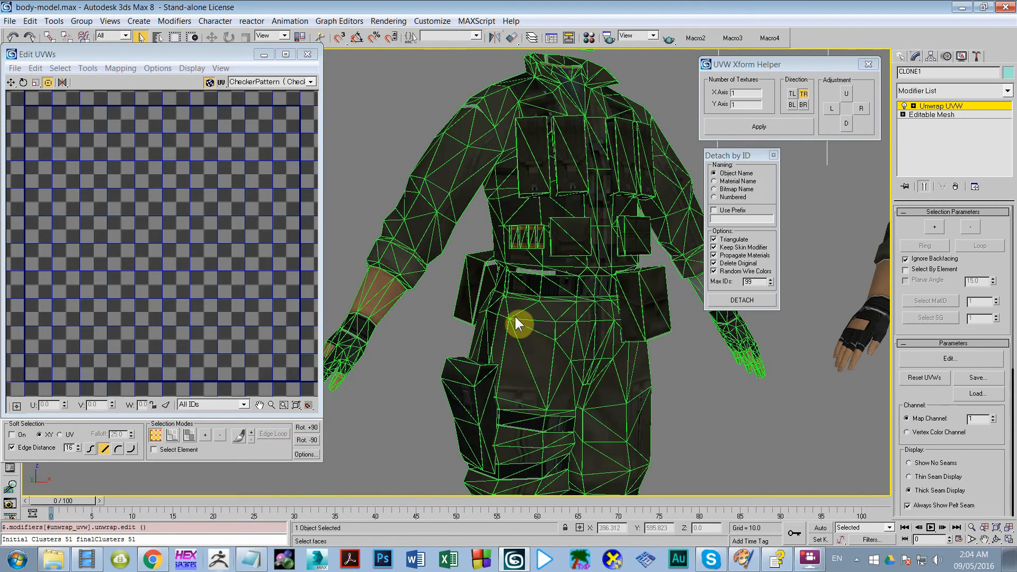
pyautogui.keyDown('alt'); pyautogui.moveTo(515, 316); pyautogui.dragTo(439, 361, button='middle'); pyautogui.keyUp('alt')
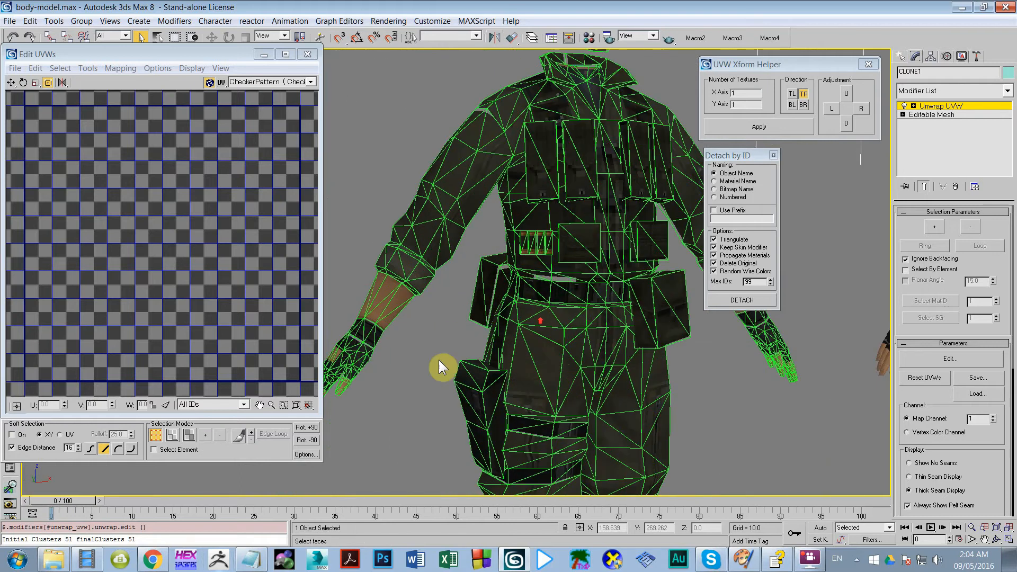
pyautogui.scroll(-5, 468, 287)
pyautogui.moveTo(474, 288)
pyautogui.keyDown('alt'); pyautogui.mouseDown(button='middle')
pyautogui.moveTo(445, 256)
pyautogui.moveTo(465, 234)
pyautogui.moveTo(636, 251)
pyautogui.moveTo(638, 277)
pyautogui.moveTo(495, 291)
pyautogui.mouseUp(button='middle'); pyautogui.keyUp('alt')
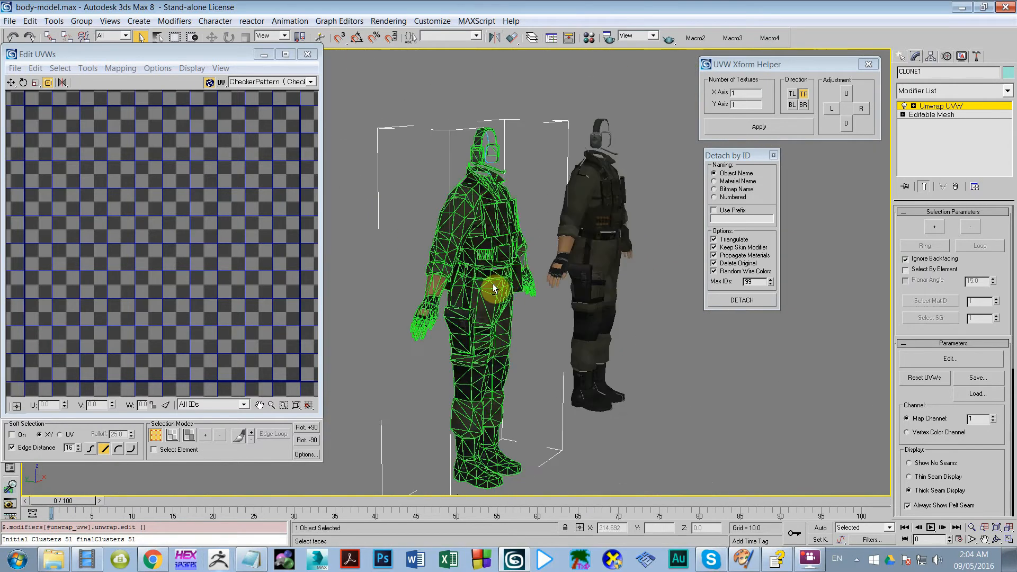
pyautogui.scroll(4, 444, 229)
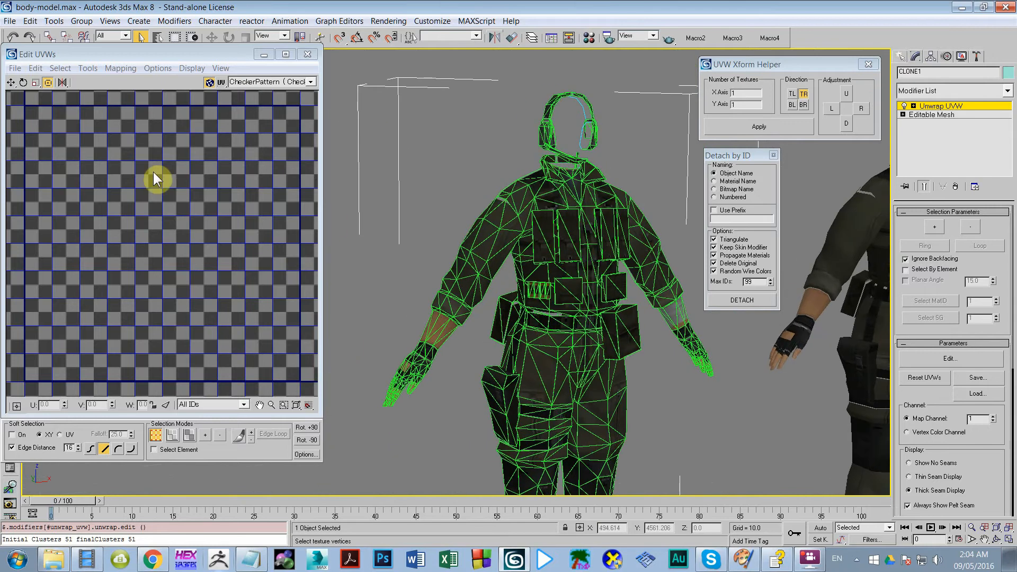
pyautogui.scroll(-5, 154, 175)
pyautogui.scroll(4, 175, 170)
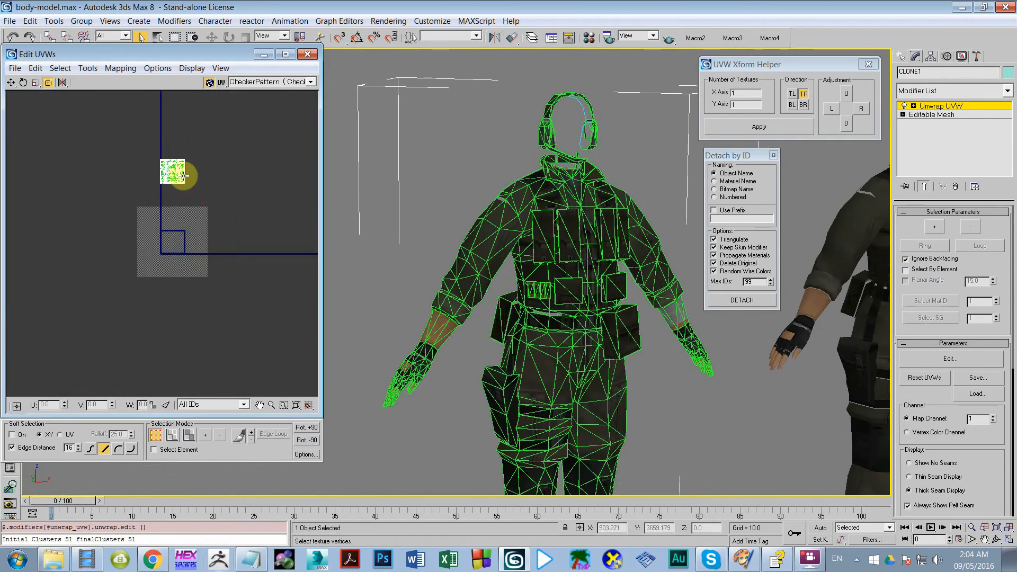
# Select the faces of the soldier's left upper sleeve and move their UVs away from the main UV cluster
pyautogui.click(914, 106)
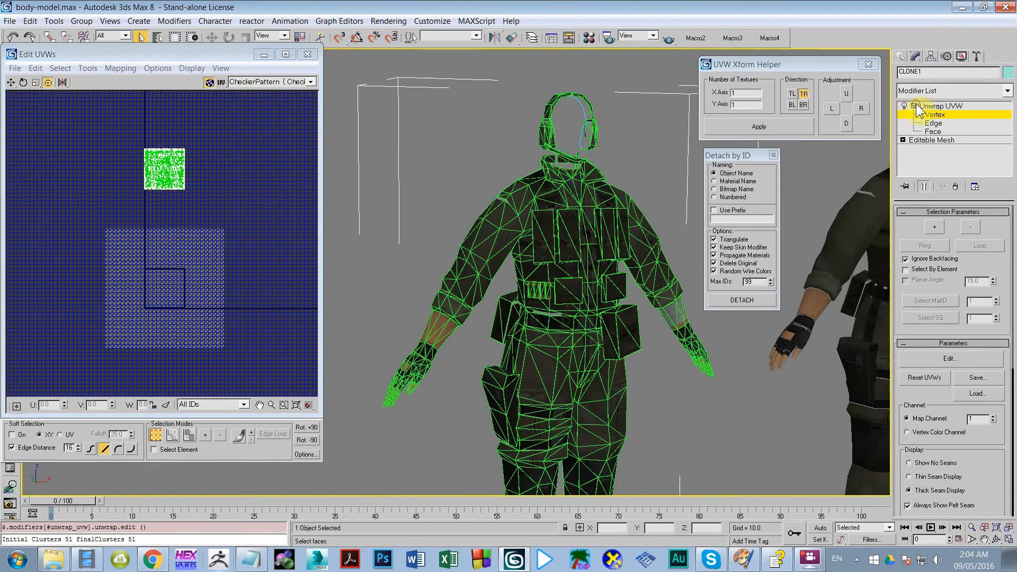
pyautogui.click(927, 131)
pyautogui.keyDown('alt'); pyautogui.moveTo(529, 216); pyautogui.dragTo(651, 175, button='middle'); pyautogui.keyUp('alt')
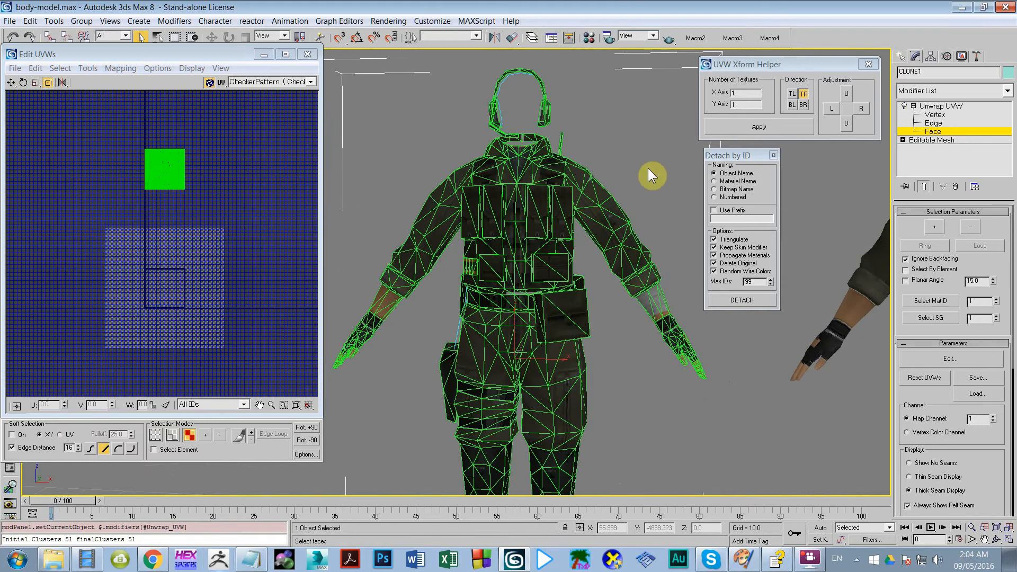
pyautogui.moveTo(647, 168); pyautogui.dragTo(595, 261)
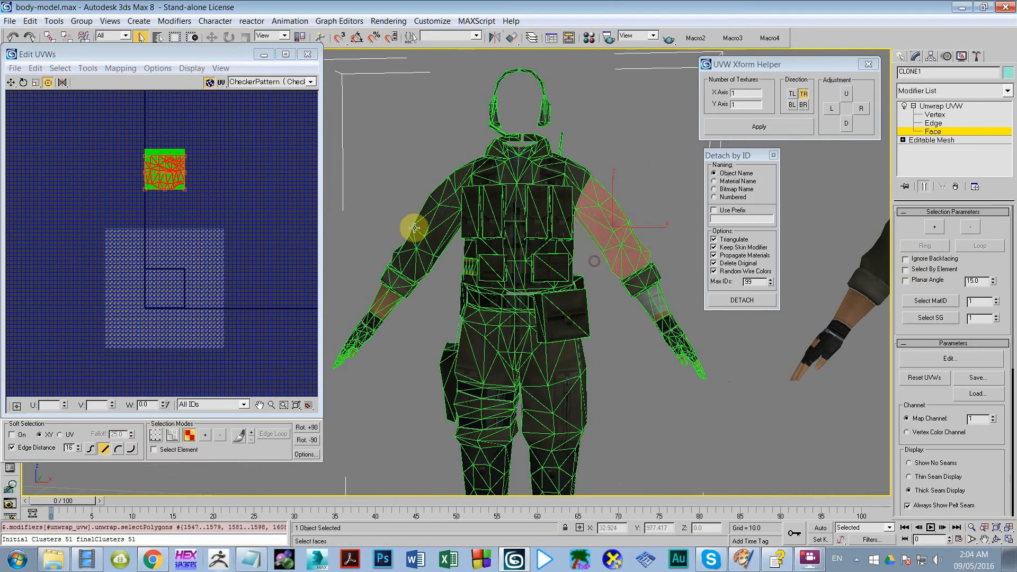
pyautogui.click(171, 190)
pyautogui.click(250, 258)
pyautogui.moveTo(171, 190); pyautogui.dragTo(279, 337)
pyautogui.scroll(6, 233, 268)
# Pull several individual UV faces of the moved sleeve cluster apart to test whether they are connected
pyautogui.moveTo(220, 300); pyautogui.dragTo(196, 356)
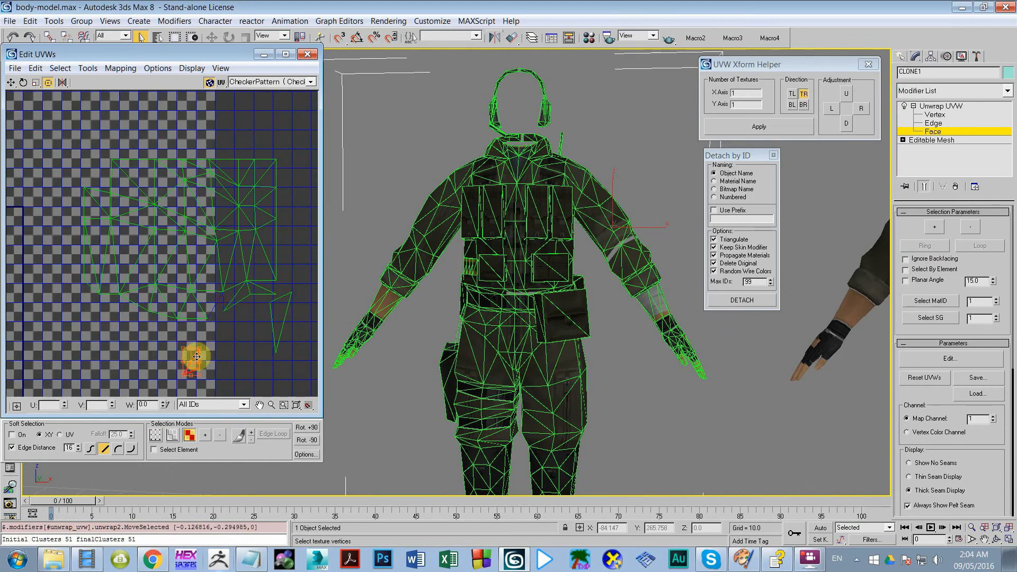
pyautogui.moveTo(165, 312); pyautogui.dragTo(113, 357)
pyautogui.moveTo(112, 283); pyautogui.dragTo(73, 310)
pyautogui.moveTo(87, 271); pyautogui.dragTo(105, 313)
pyautogui.moveTo(143, 222); pyautogui.dragTo(172, 286)
pyautogui.moveTo(167, 195); pyautogui.dragTo(219, 143)
pyautogui.moveTo(261, 174); pyautogui.dragTo(311, 167)
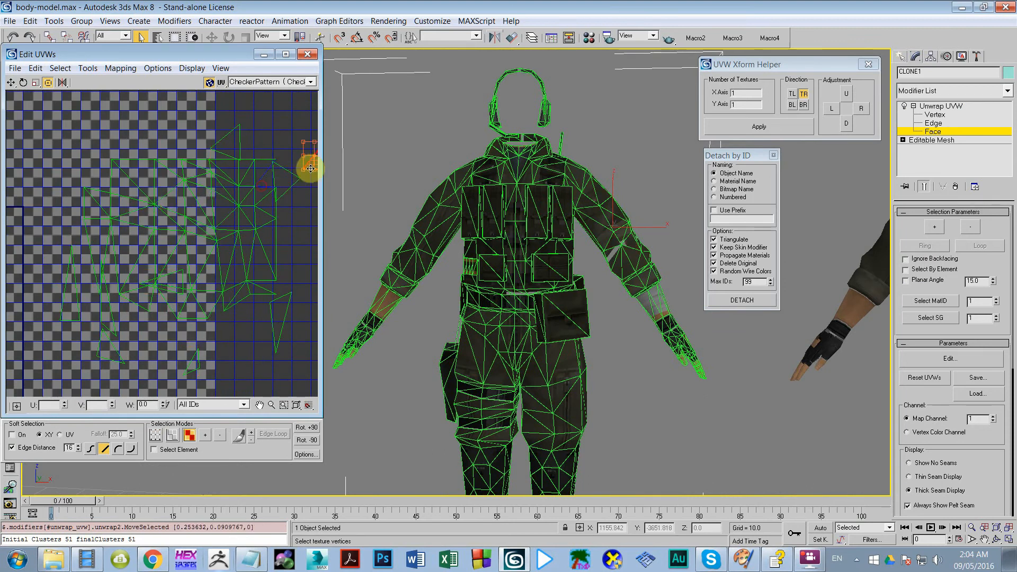
pyautogui.moveTo(267, 228); pyautogui.dragTo(300, 214)
pyautogui.scroll(-6, 220, 261)
pyautogui.scroll(-3, 233, 251)
pyautogui.scroll(3, 241, 223)
pyautogui.click(254, 206)
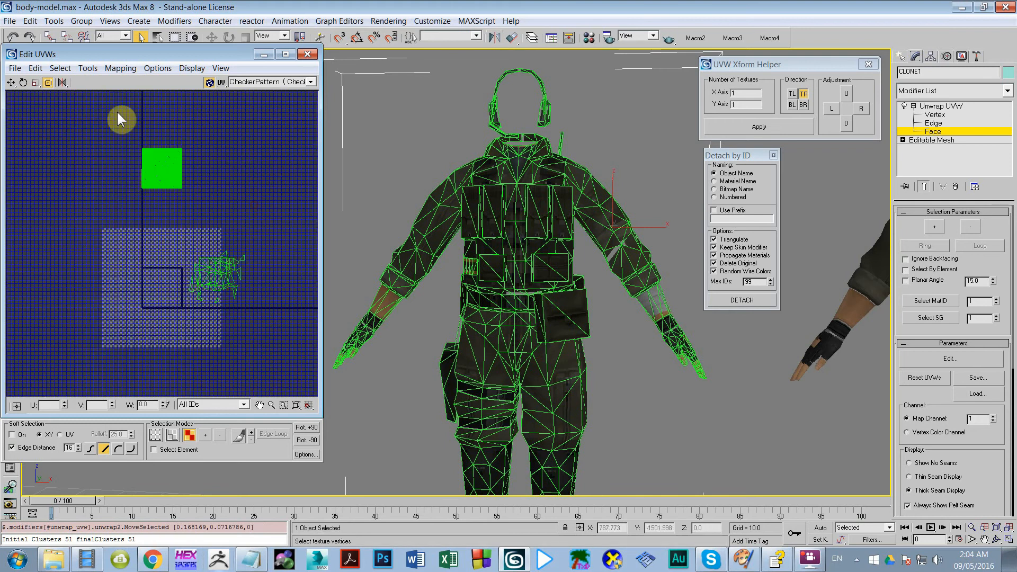
# Maximize the UVW editor and pack all the UVs with Pack UVs
pyautogui.doubleClick(102, 55)
pyautogui.click(89, 26)
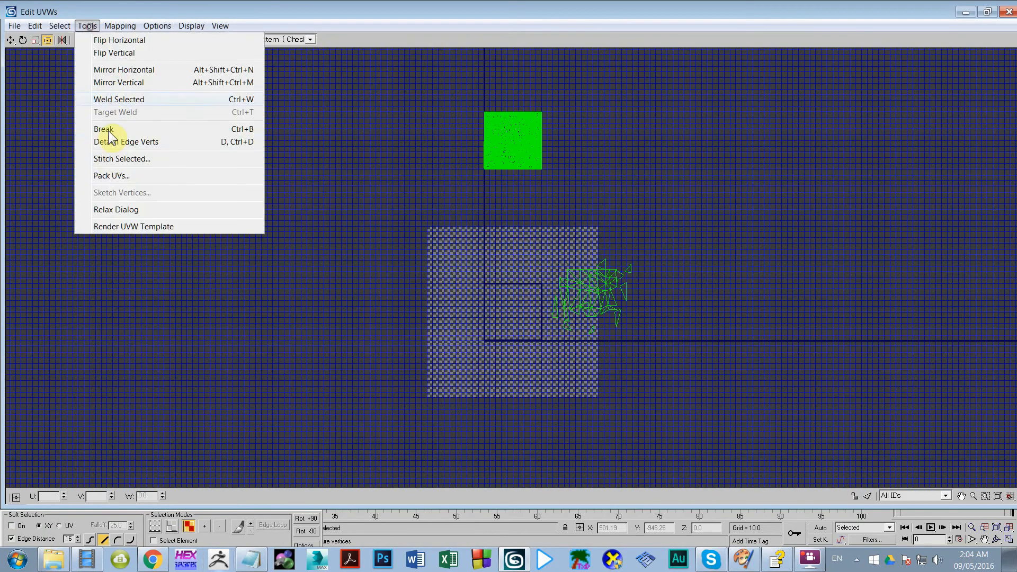
pyautogui.click(108, 176)
pyautogui.click(205, 63)
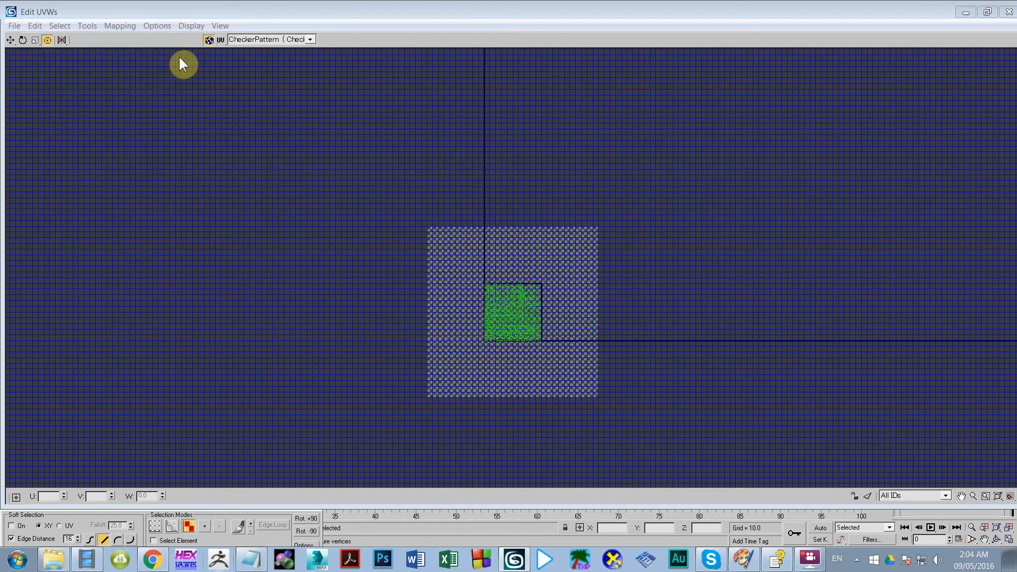
# Inspect the packed UV layout for how the individual faces are separated and arranged
pyautogui.scroll(6, 530, 297)
pyautogui.scroll(3, 485, 361)
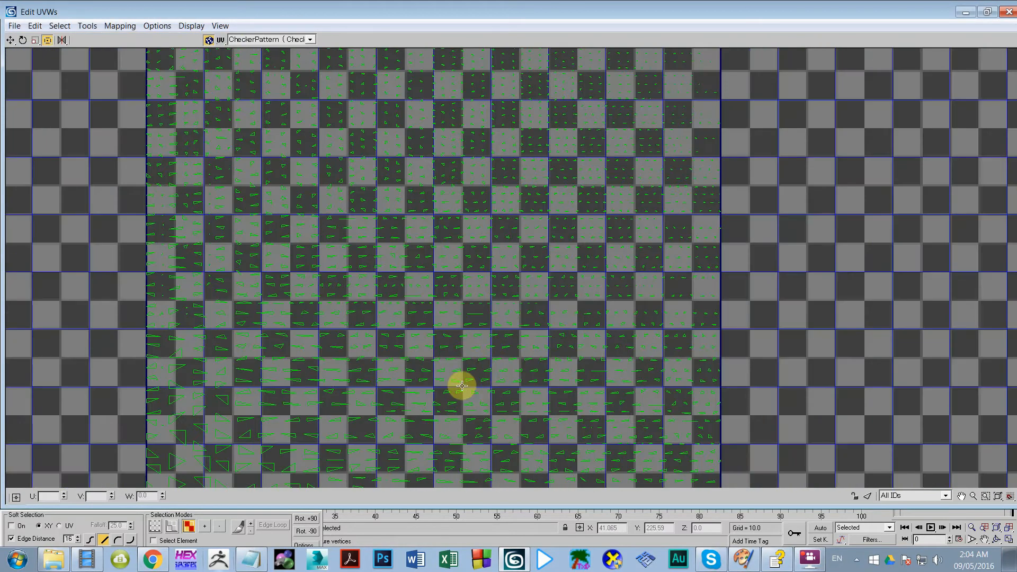
pyautogui.scroll(3, 479, 154)
pyautogui.scroll(-2, 317, 371)
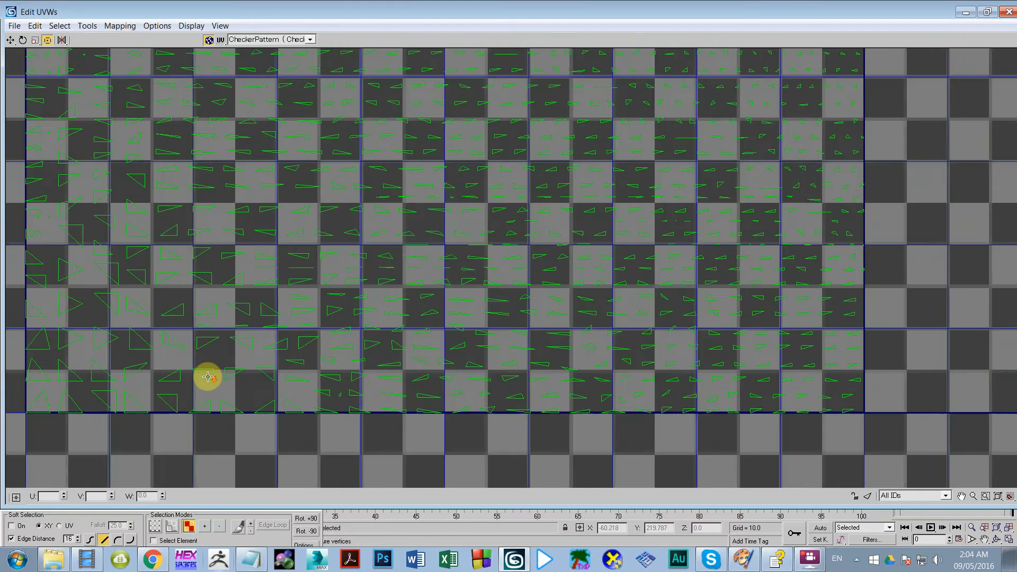
pyautogui.scroll(-3, 277, 315)
pyautogui.scroll(5, 400, 228)
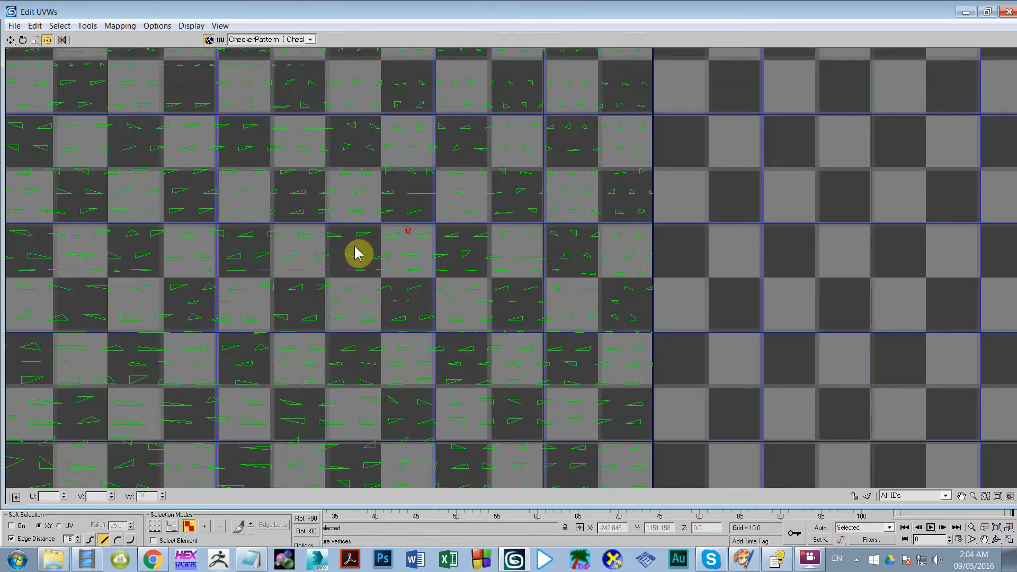
pyautogui.scroll(-3, 291, 221)
pyautogui.moveTo(298, 212); pyautogui.dragTo(326, 347, button='middle')
pyautogui.scroll(-5, 332, 243)
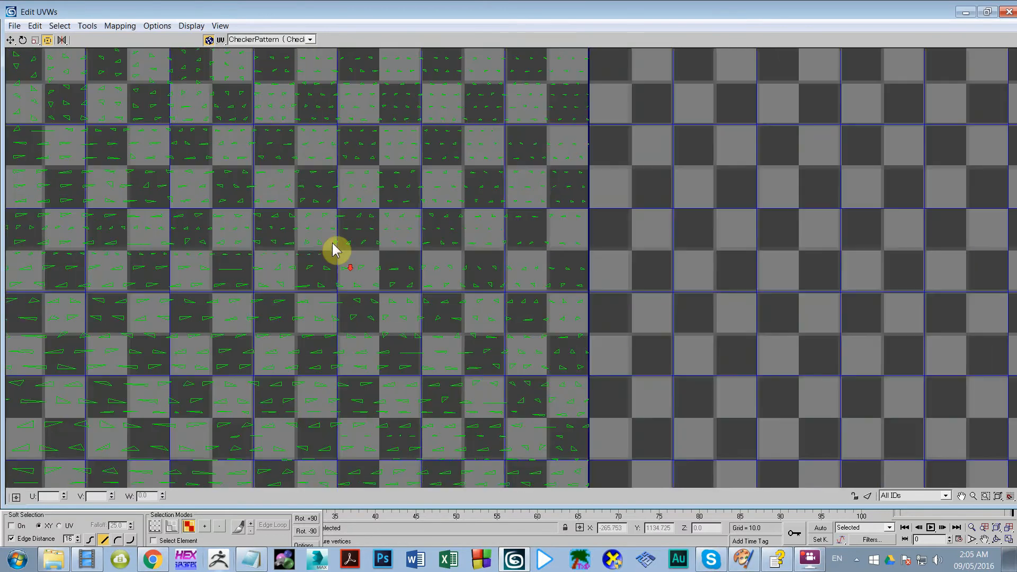
pyautogui.scroll(2, 532, 158)
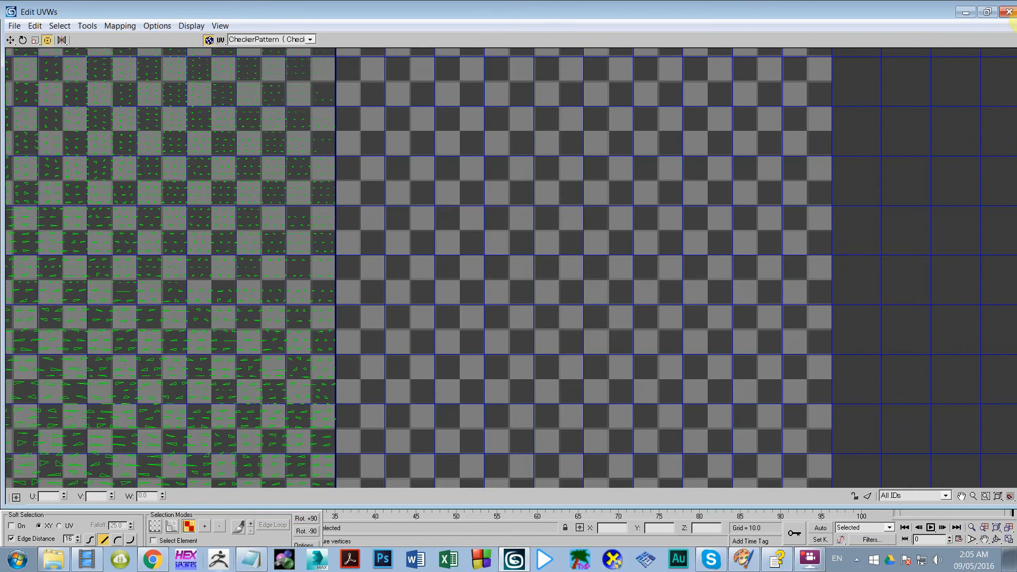
# Close the UVW editor and delete the Unwrap UVW modifier from CLONE1
pyautogui.click(1009, 12)
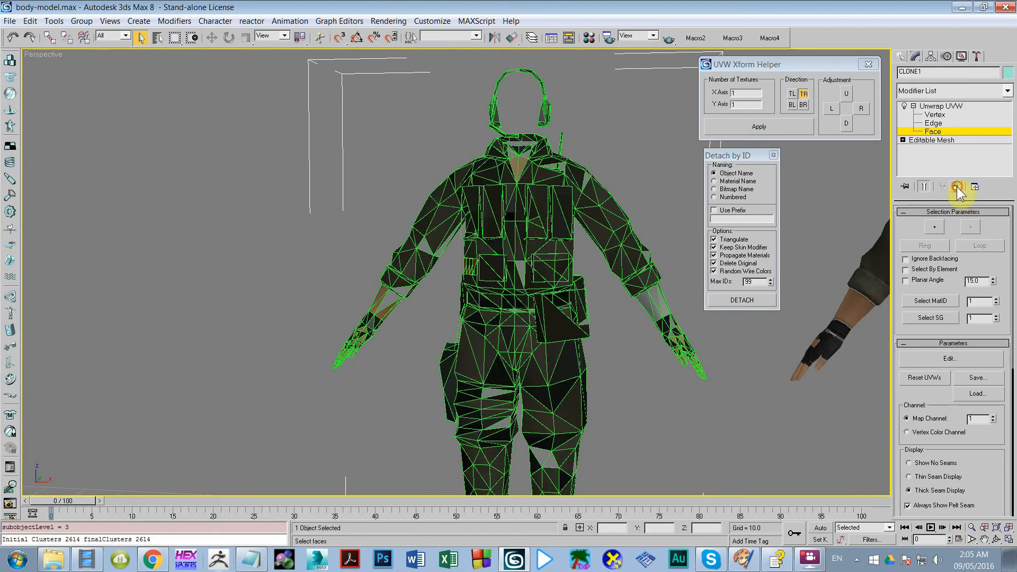
pyautogui.click(957, 186)
# Enter vertex editing on CLONE1's editable mesh and select all of its vertices
pyautogui.click(903, 106)
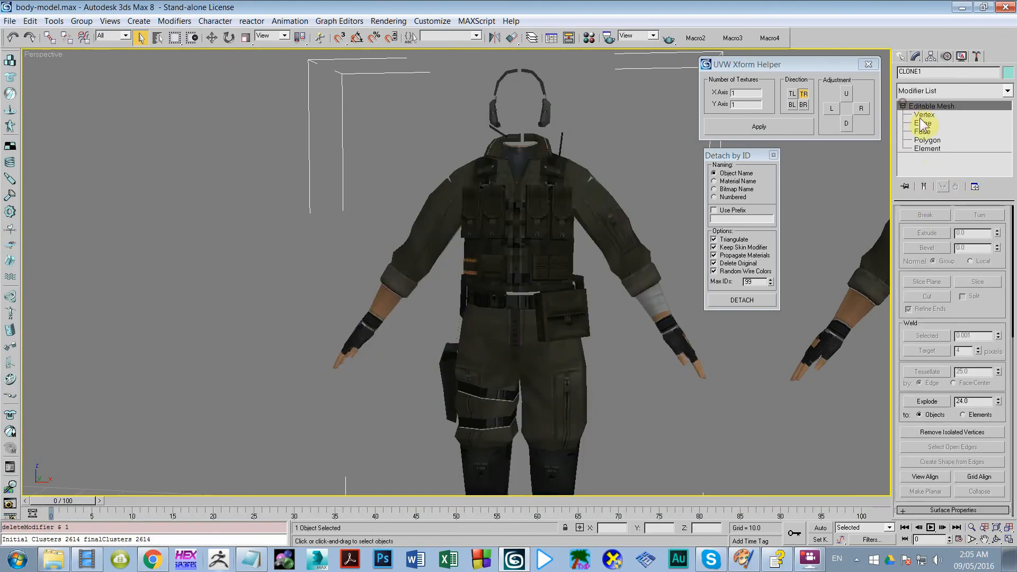
pyautogui.click(924, 114)
pyautogui.scroll(-5, 642, 210)
pyautogui.keyDown('alt'); pyautogui.moveTo(643, 210); pyautogui.dragTo(630, 173, button='middle'); pyautogui.keyUp('alt')
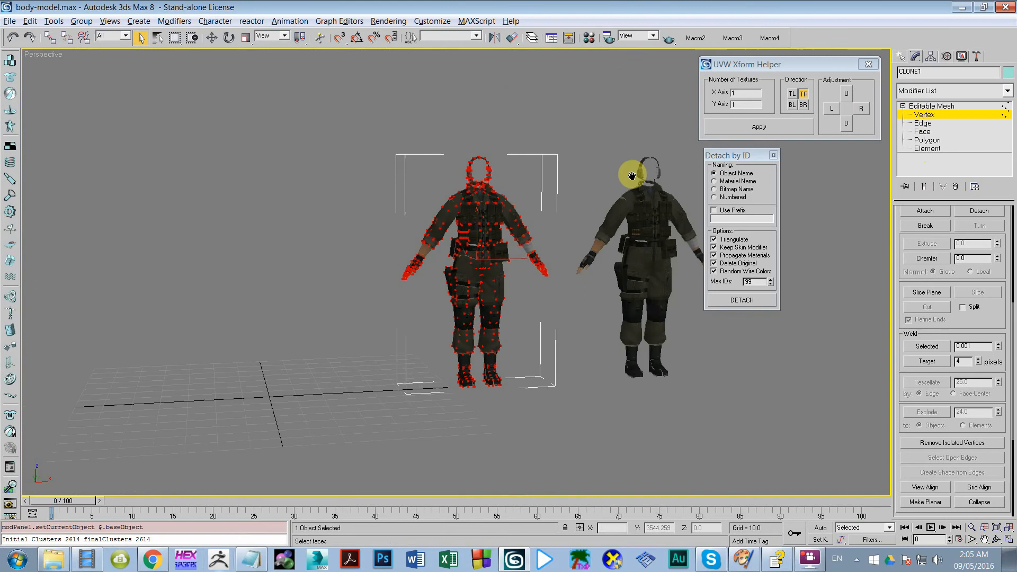
pyautogui.scroll(5, 540, 206)
pyautogui.scroll(-5, 540, 205)
pyautogui.scroll(1, 571, 151)
pyautogui.click(571, 151)
pyautogui.scroll(-5, 622, 100)
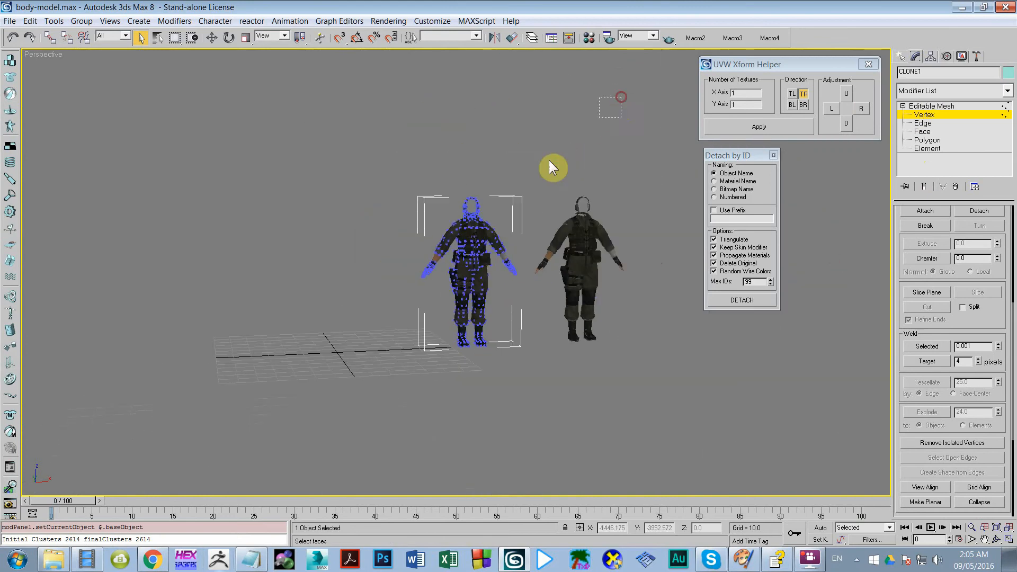
pyautogui.moveTo(627, 92); pyautogui.dragTo(267, 399)
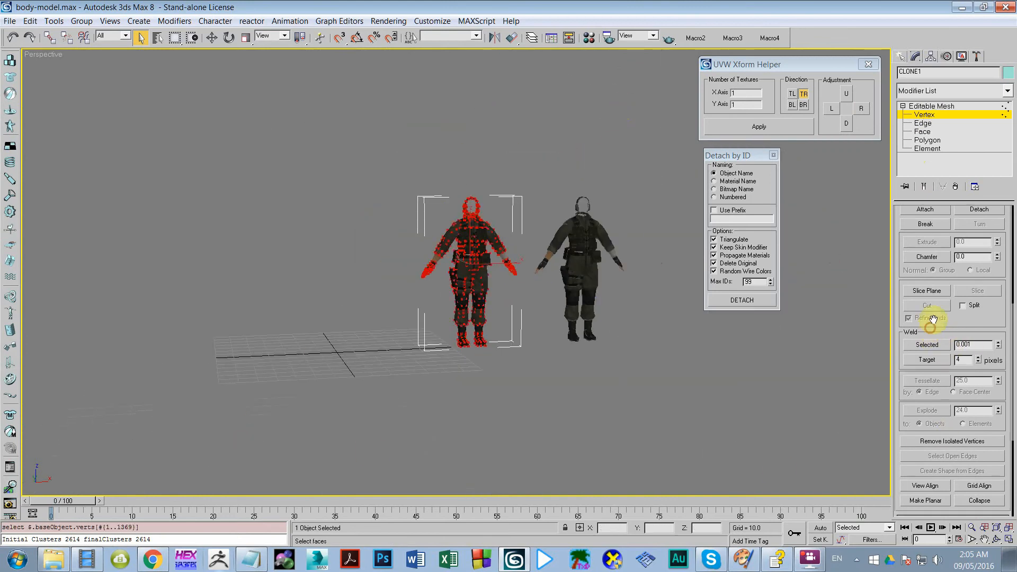
# Try to weld all the selected mesh vertices using the 0.001 weld threshold
pyautogui.moveTo(935, 339)
pyautogui.mouseDown()
pyautogui.moveTo(927, 326)
pyautogui.moveTo(949, 328)
pyautogui.moveTo(928, 332)
pyautogui.mouseUp()
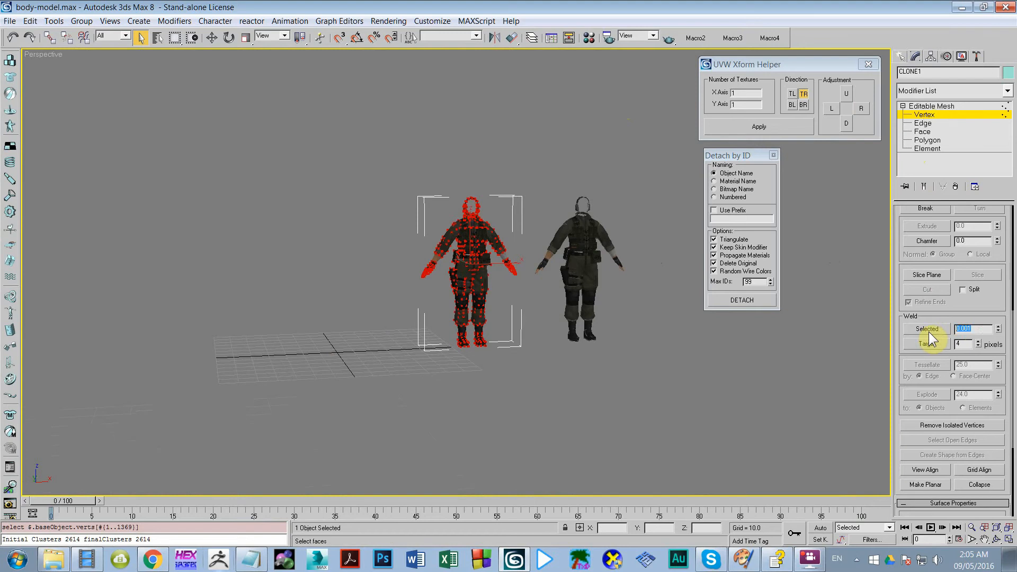
pyautogui.click(929, 331)
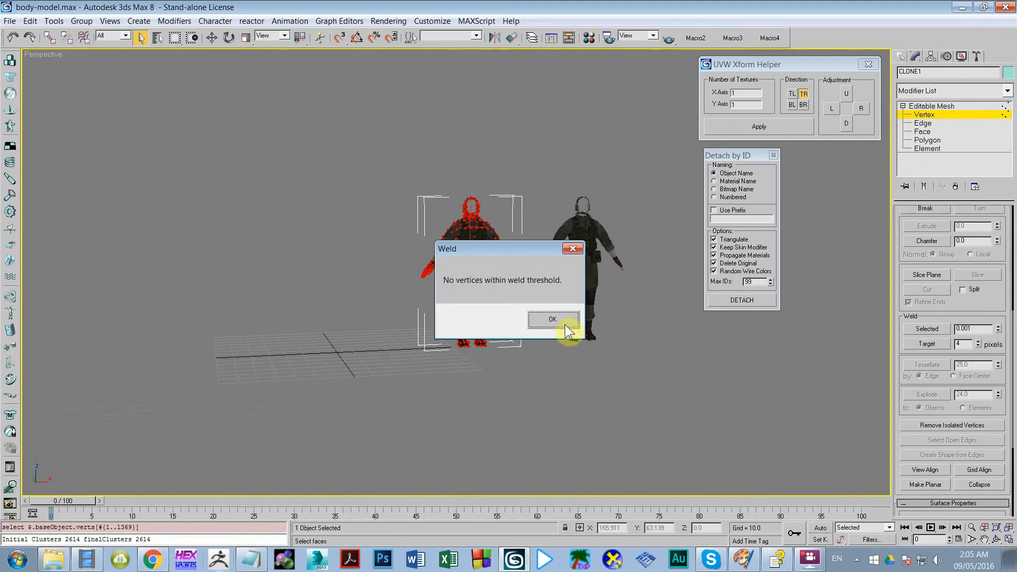
pyautogui.moveTo(495, 248)
pyautogui.mouseDown()
pyautogui.moveTo(621, 241)
pyautogui.moveTo(508, 243)
pyautogui.mouseUp()
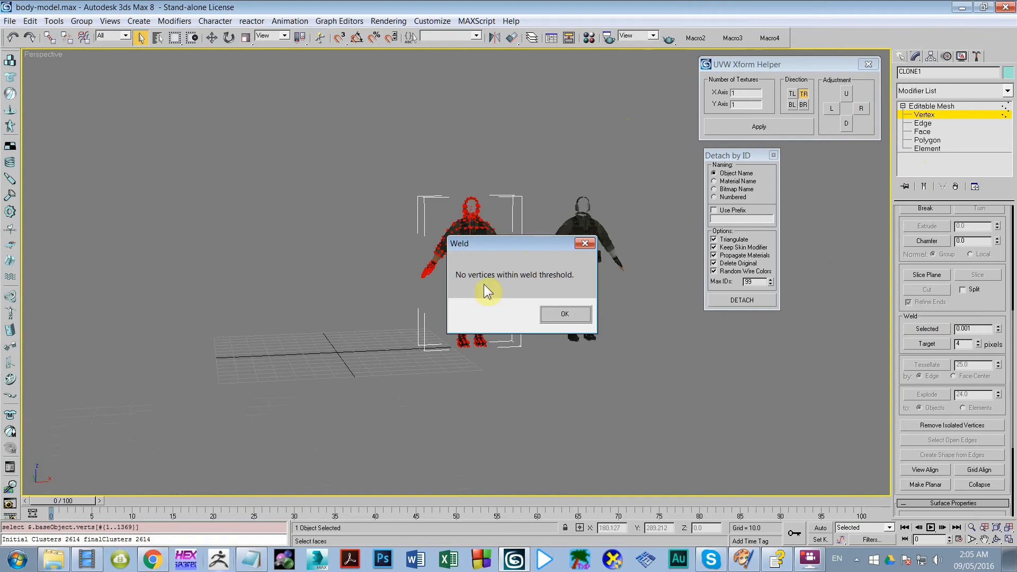
pyautogui.click(556, 312)
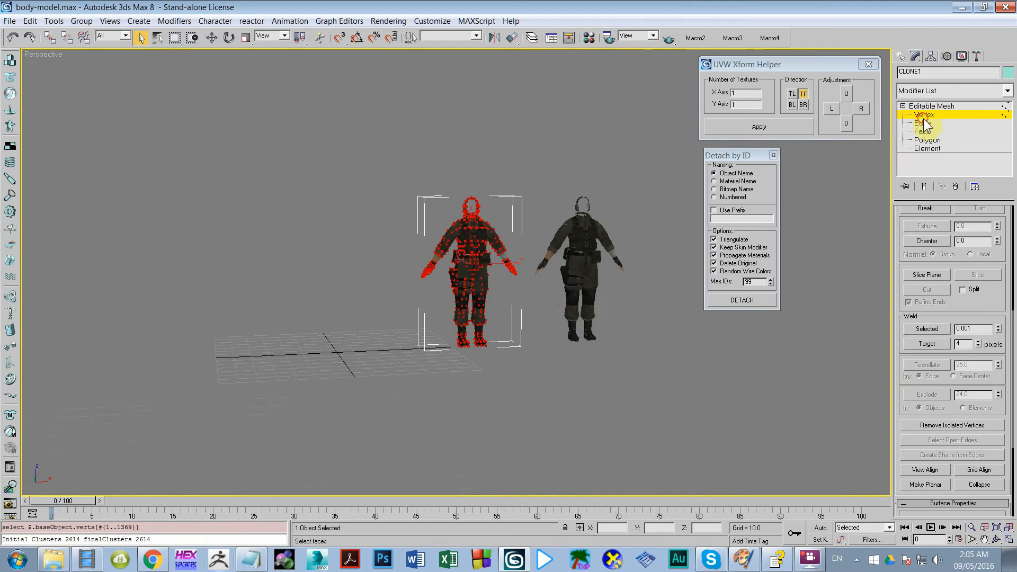
# Leave vertex editing, add an Unwrap UVW modifier to CLONE1, and open its UV editor
pyautogui.click(970, 107)
pyautogui.click(1008, 91)
pyautogui.scroll(-10, 992, 341)
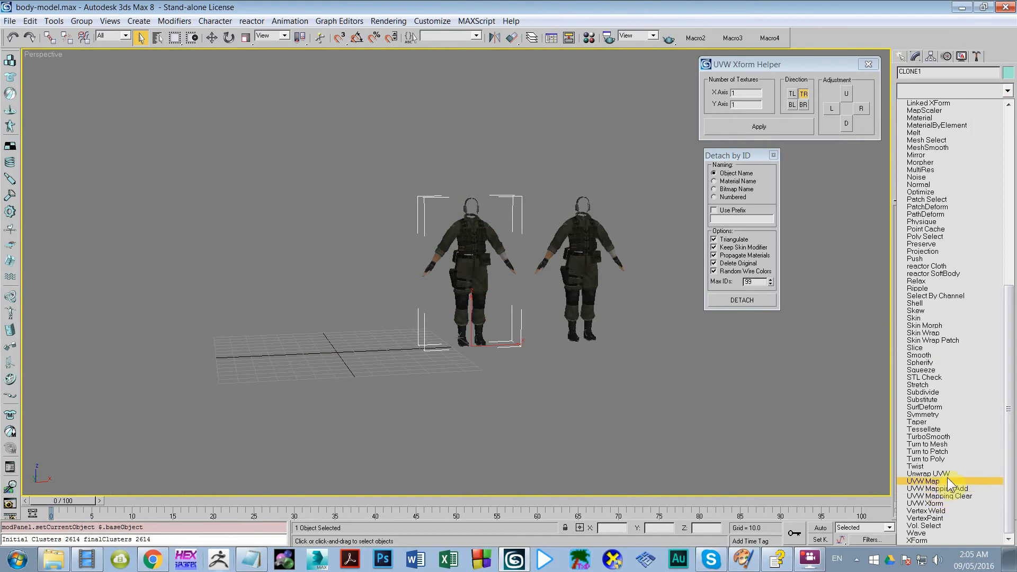
pyautogui.click(933, 474)
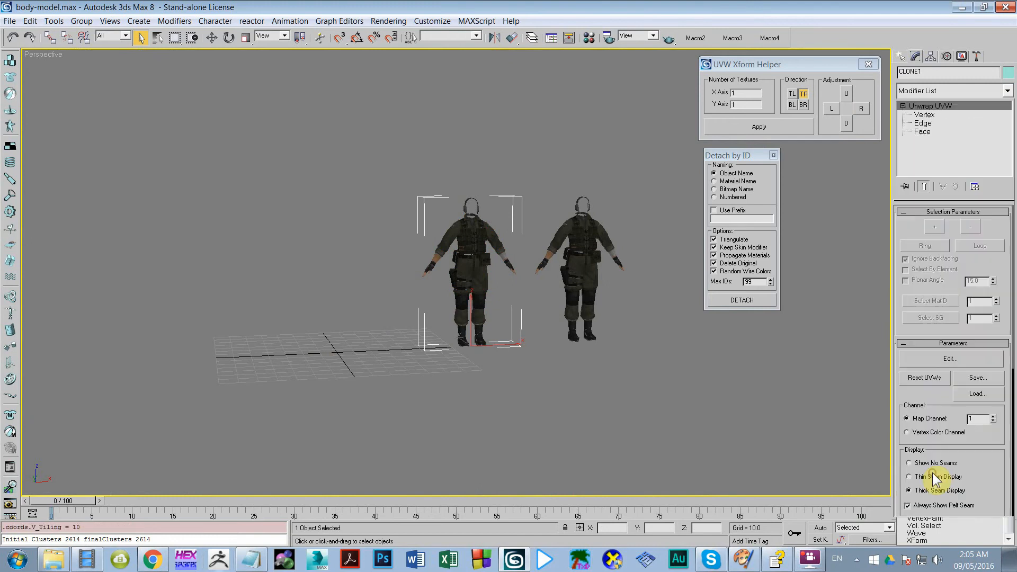
pyautogui.click(929, 357)
pyautogui.scroll(-8, 205, 237)
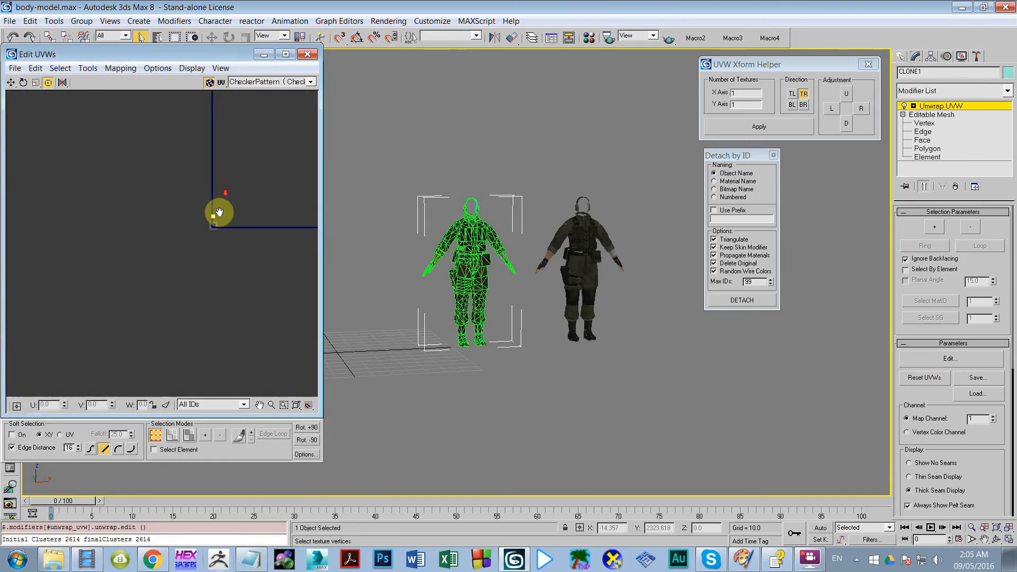
pyautogui.moveTo(208, 277); pyautogui.dragTo(155, 259, button='middle')
pyautogui.scroll(1, 195, 265)
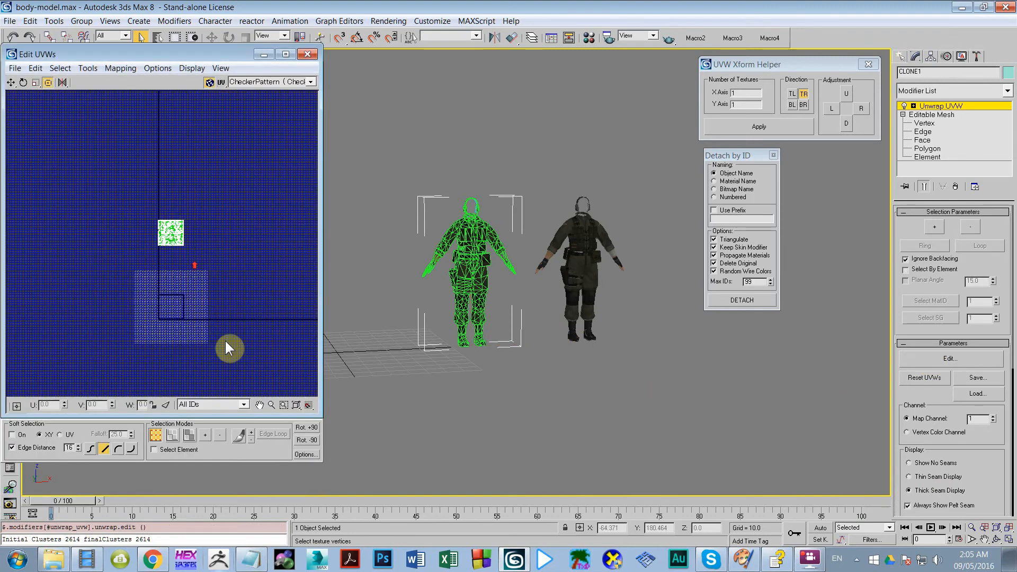
# Filter the UV display to material ID 1 (Material #25) and examine its UV layout
pyautogui.click(229, 405)
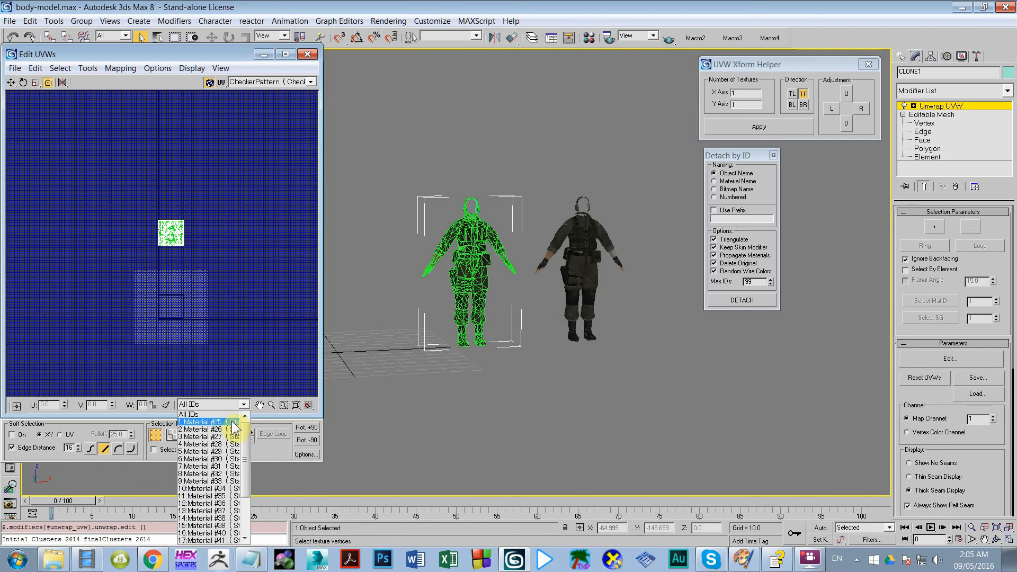
pyautogui.click(233, 422)
pyautogui.scroll(1, 154, 281)
pyautogui.scroll(2, 158, 270)
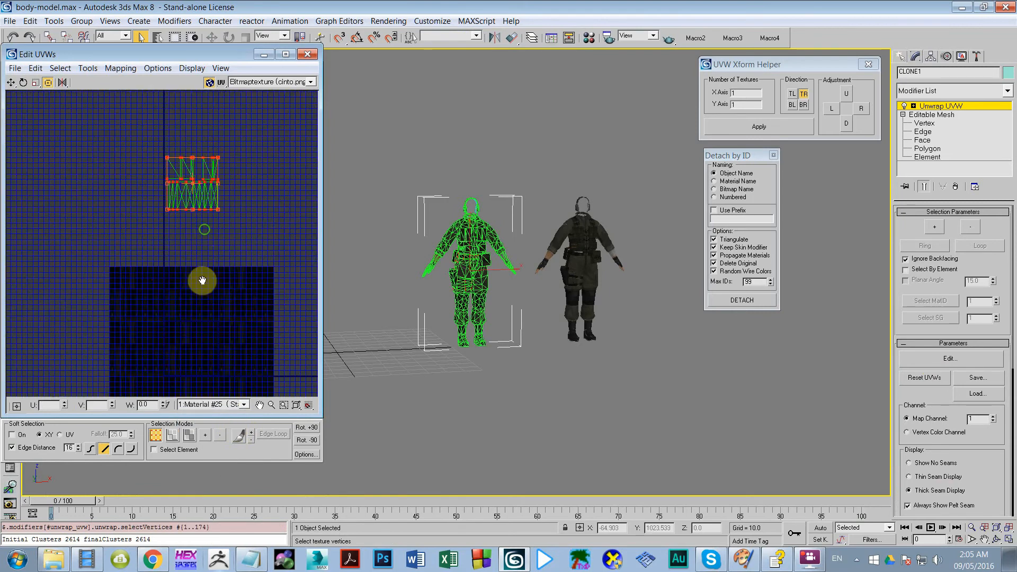
pyautogui.moveTo(272, 177); pyautogui.dragTo(272, 301, button='middle')
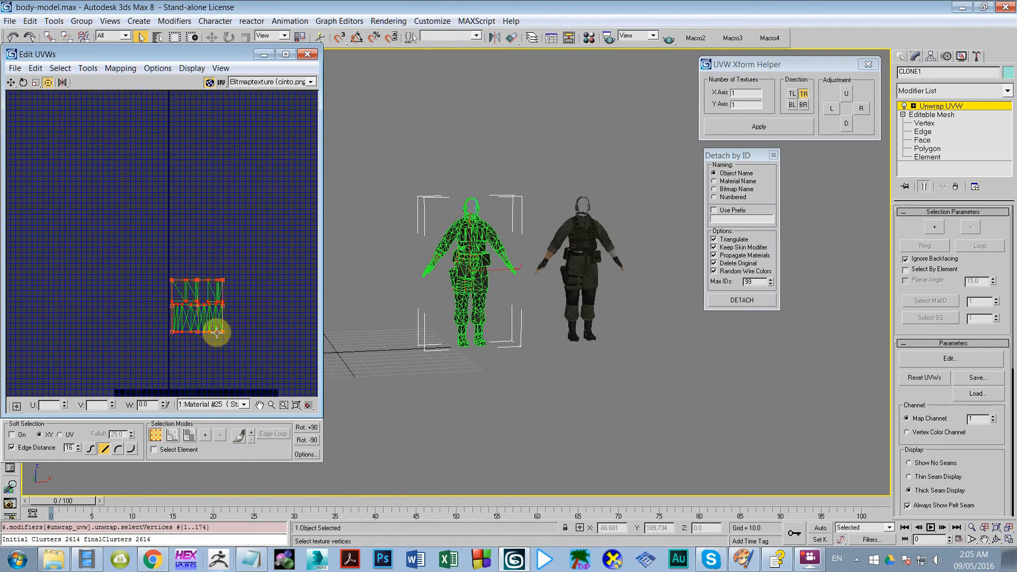
pyautogui.scroll(1, 215, 337)
# Review the available material IDs for the UV display and switch the filter back to All IDs
pyautogui.click(225, 405)
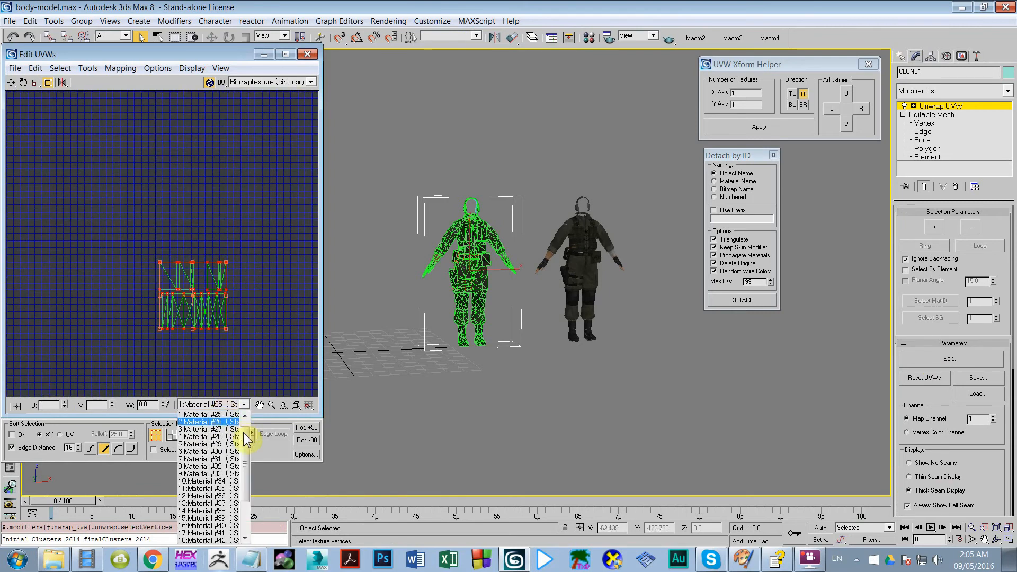
pyautogui.scroll(1, 236, 419)
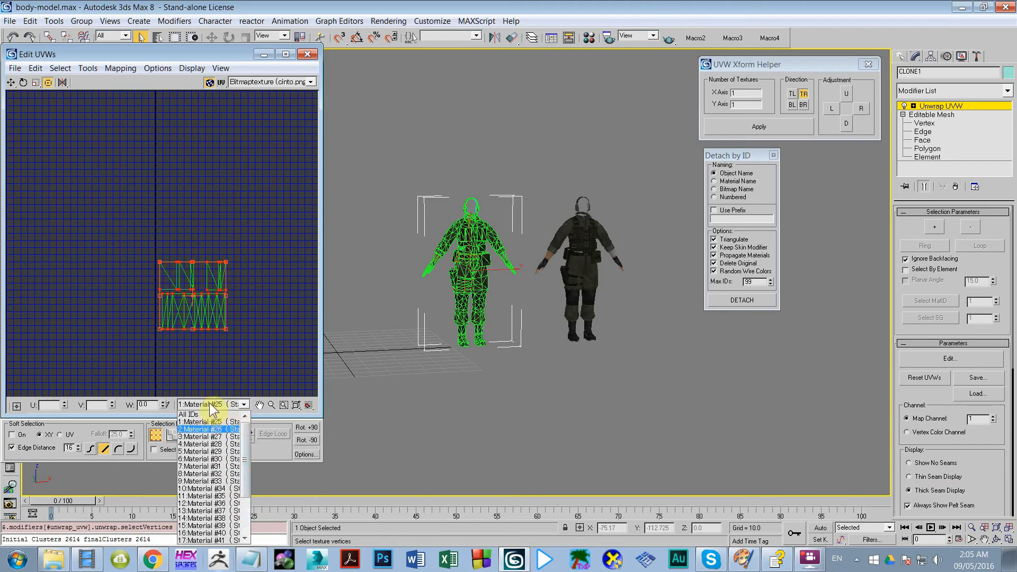
pyautogui.scroll(-3, 215, 432)
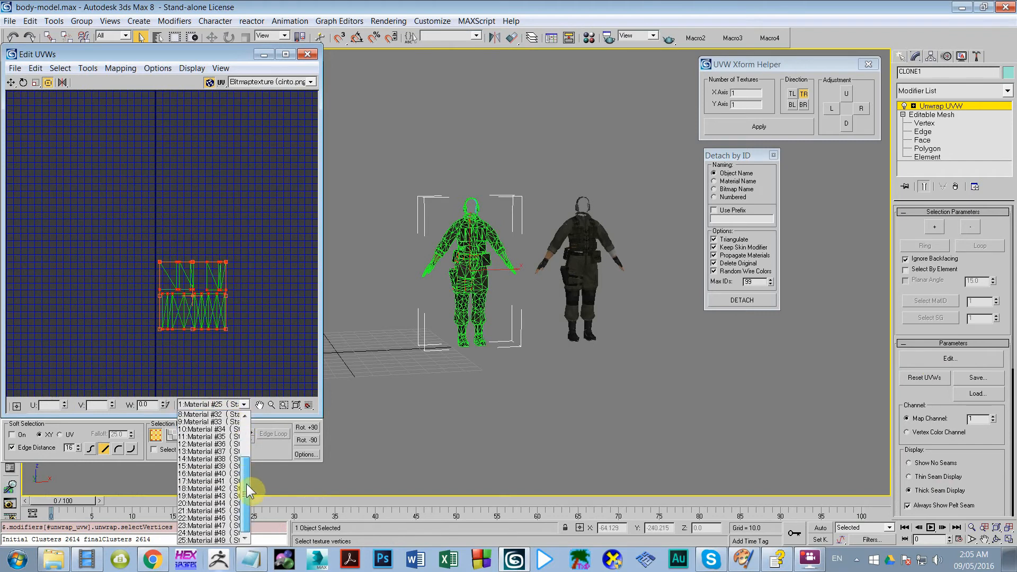
pyautogui.moveTo(246, 484); pyautogui.dragTo(231, 408)
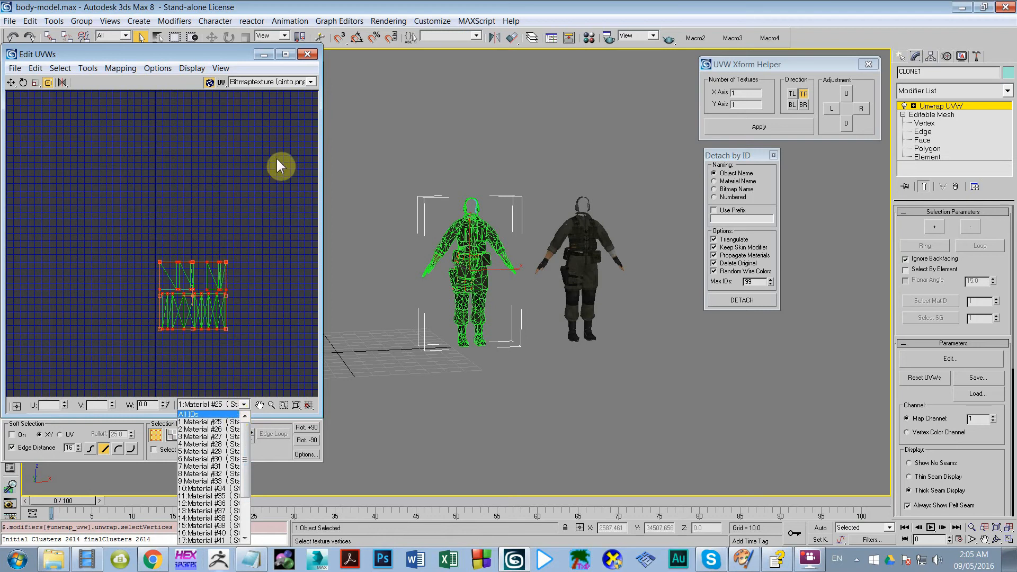
pyautogui.click(308, 68)
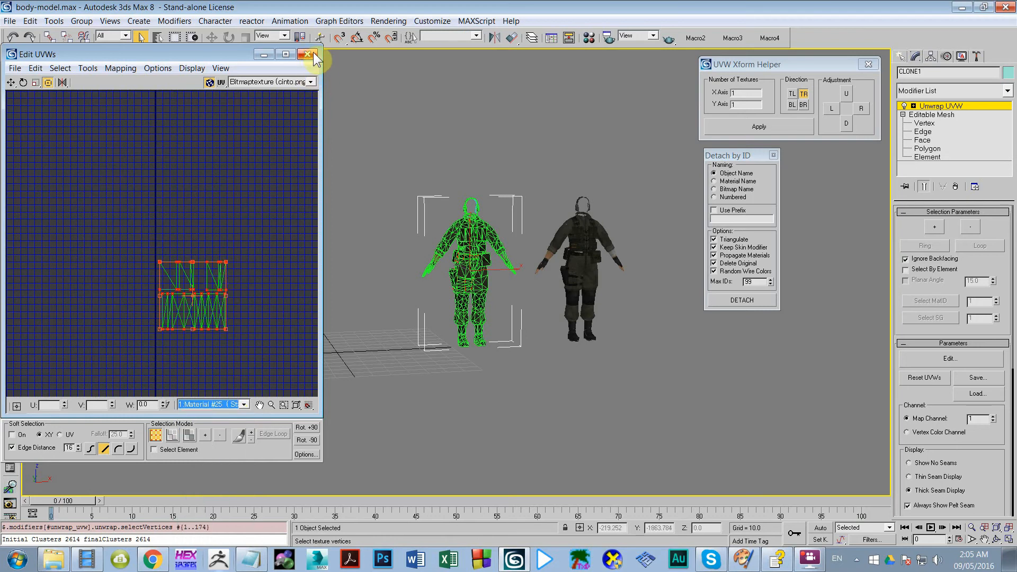
pyautogui.click(244, 405)
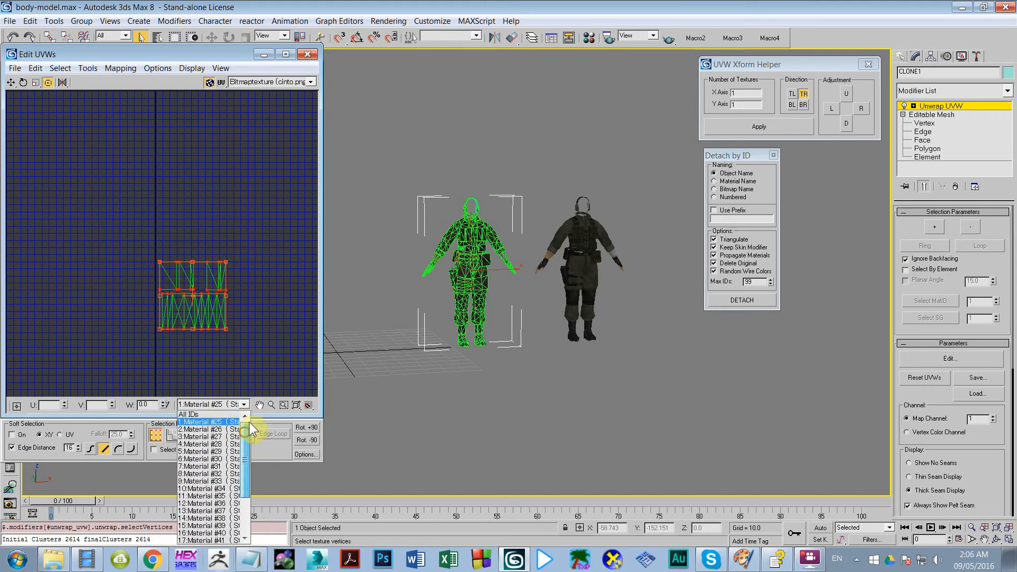
pyautogui.click(210, 415)
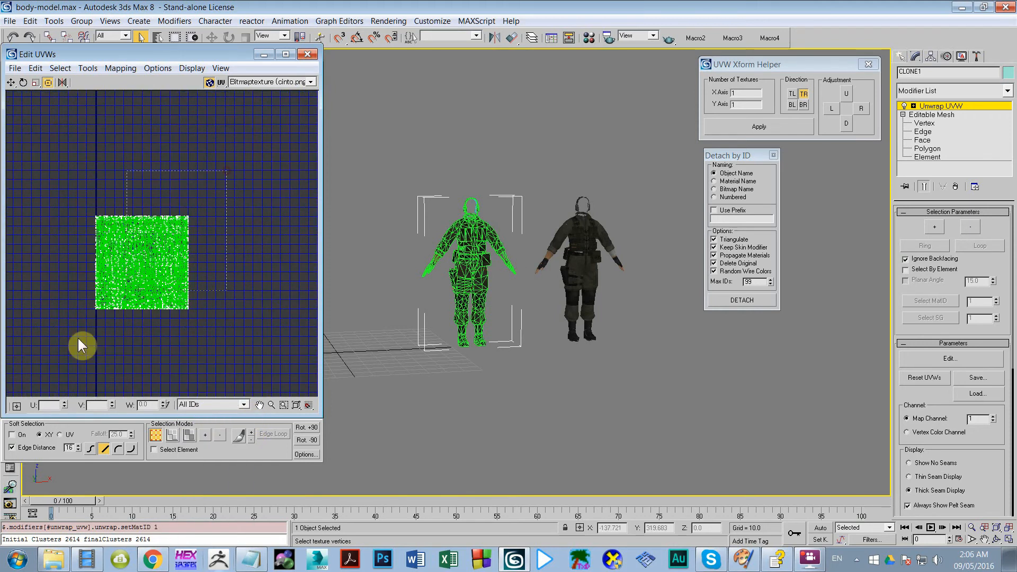
# Select all of CLONE1's UV vertices and weld them with the 0.001 weld threshold
pyautogui.hotkey('ctrl', 'a')
pyautogui.click(300, 454)
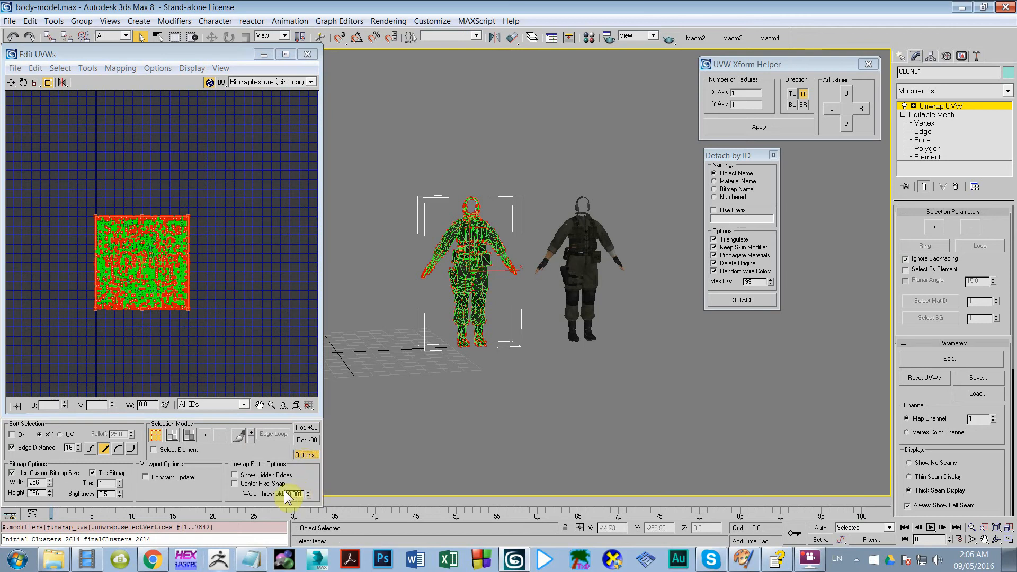
pyautogui.rightClick(135, 264)
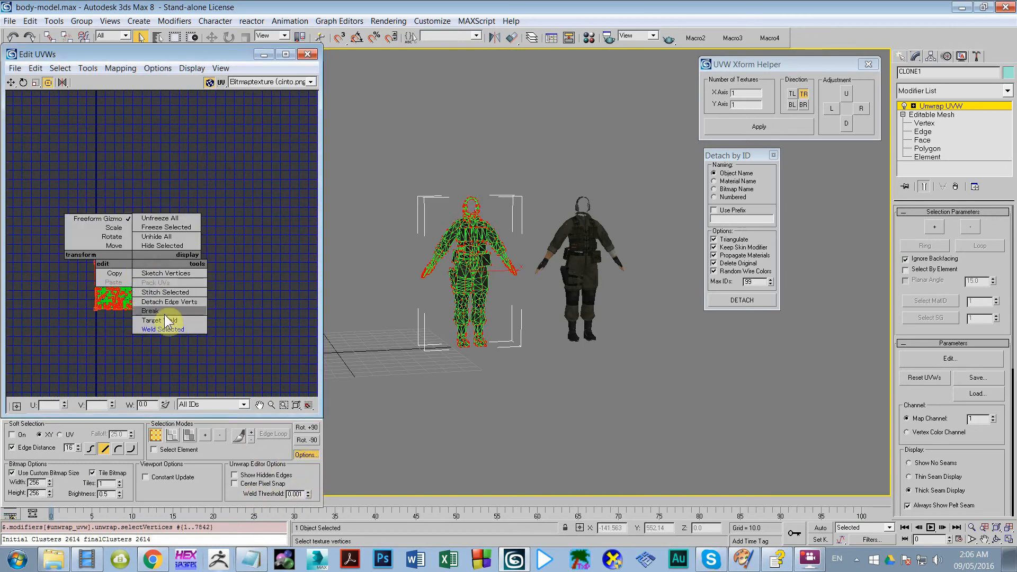
pyautogui.click(165, 327)
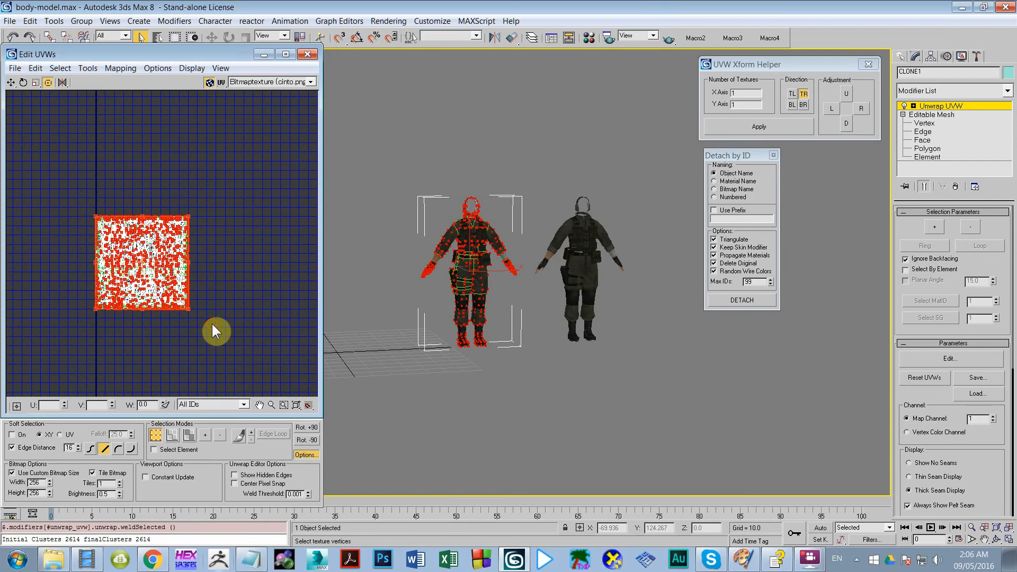
# Close the UV editor and collapse CLONE1's whole modifier stack into an editable mesh
pyautogui.click(307, 55)
pyautogui.click(963, 105)
pyautogui.rightClick(963, 105)
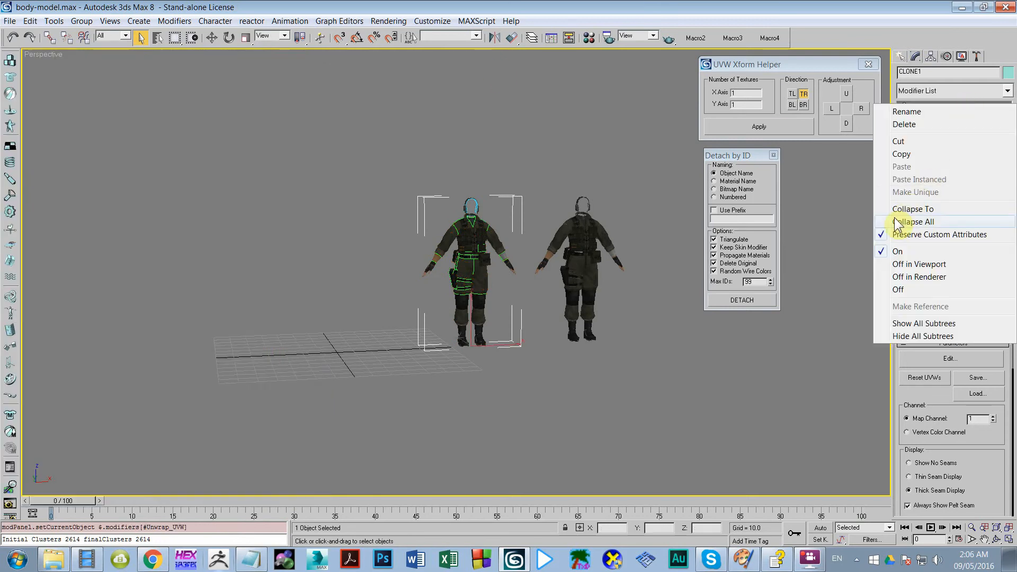
pyautogui.click(913, 222)
pyautogui.click(594, 312)
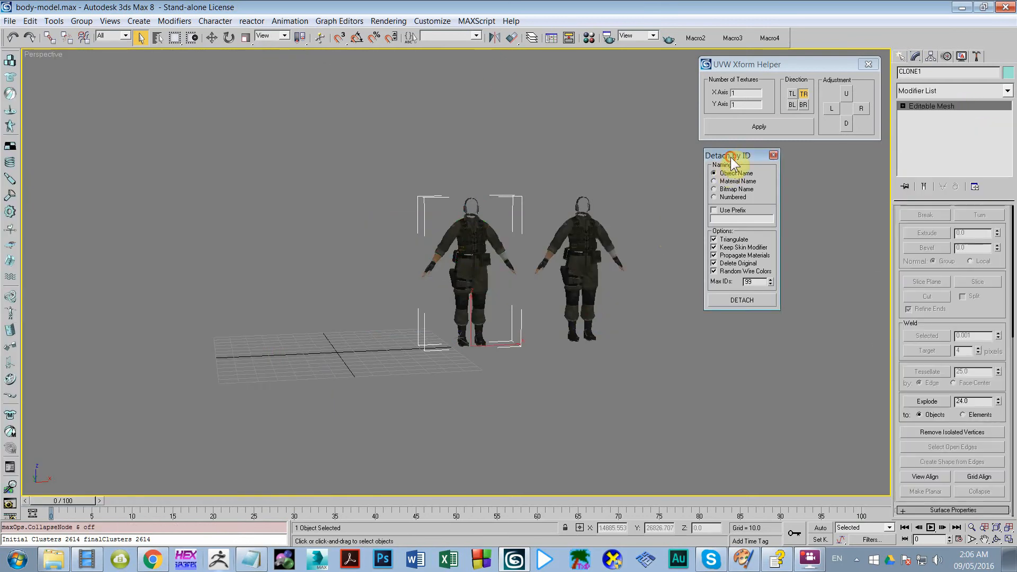
# Detach CLONE1 into separate objects by material ID, using object-name naming and a maximum of 99 IDs
pyautogui.moveTo(733, 159)
pyautogui.mouseDown()
pyautogui.moveTo(371, 201)
pyautogui.moveTo(670, 178)
pyautogui.moveTo(728, 162)
pyautogui.moveTo(729, 150)
pyautogui.mouseUp()
pyautogui.keyDown('alt'); pyautogui.moveTo(723, 334); pyautogui.dragTo(620, 323, button='middle'); pyautogui.keyUp('alt')
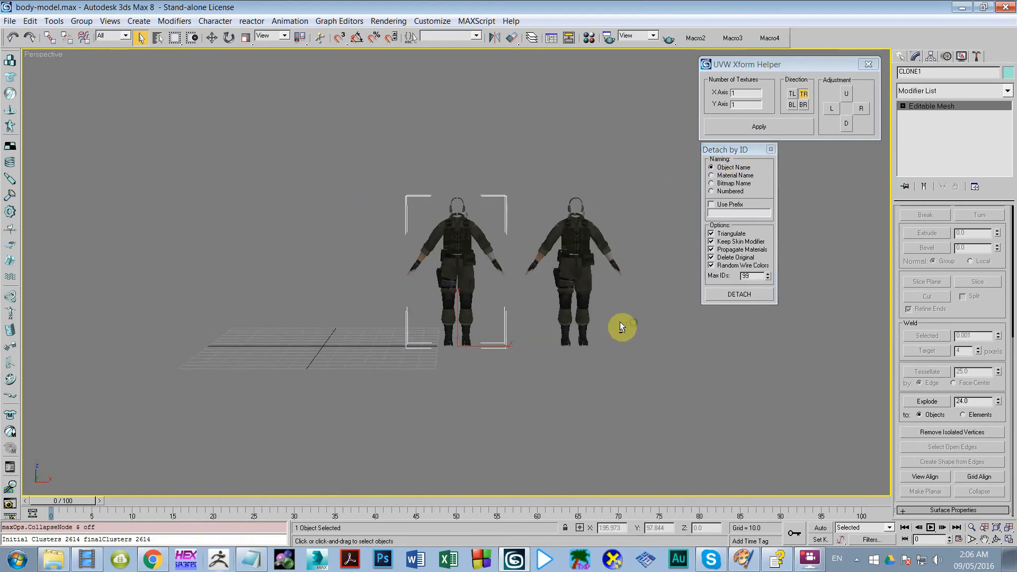
pyautogui.click(747, 286)
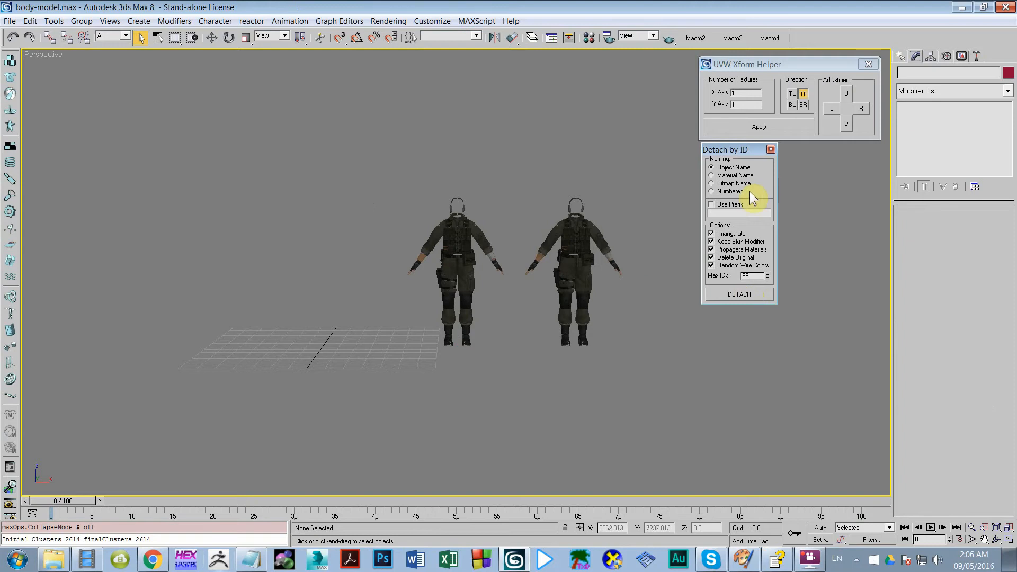
# Select the detached parts of the soldier and inspect how the model was split, ending with nothing selected
pyautogui.moveTo(507, 163); pyautogui.dragTo(429, 296)
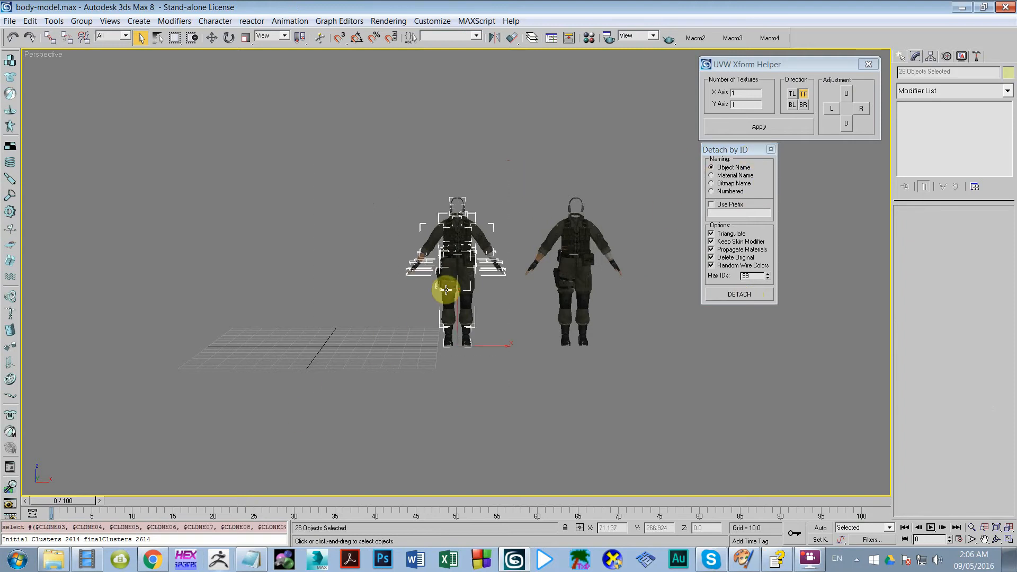
pyautogui.scroll(5, 434, 289)
pyautogui.scroll(2, 507, 200)
pyautogui.scroll(-2, 415, 216)
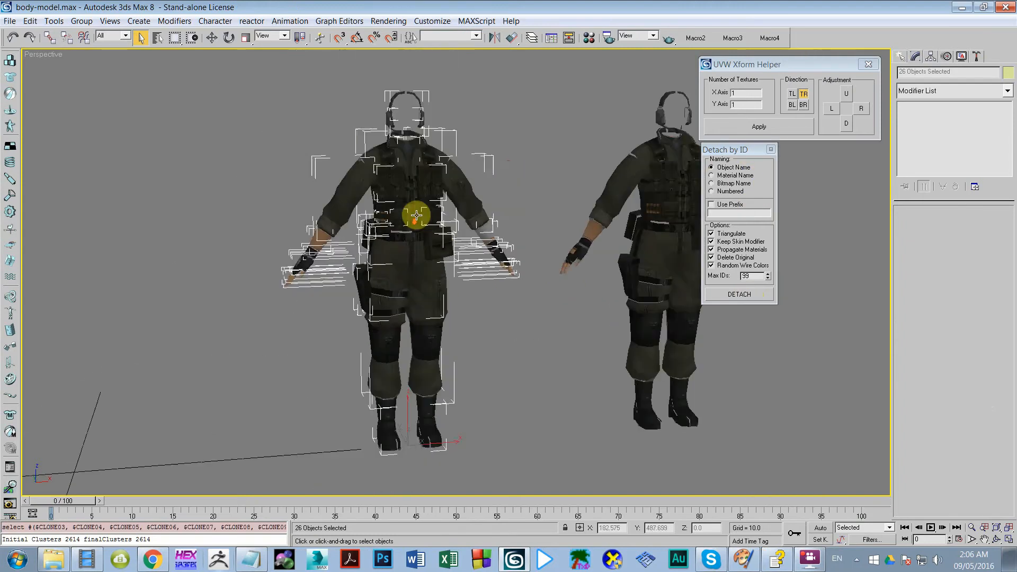
pyautogui.scroll(-1, 386, 212)
pyautogui.scroll(5, 483, 186)
pyautogui.scroll(-6, 483, 186)
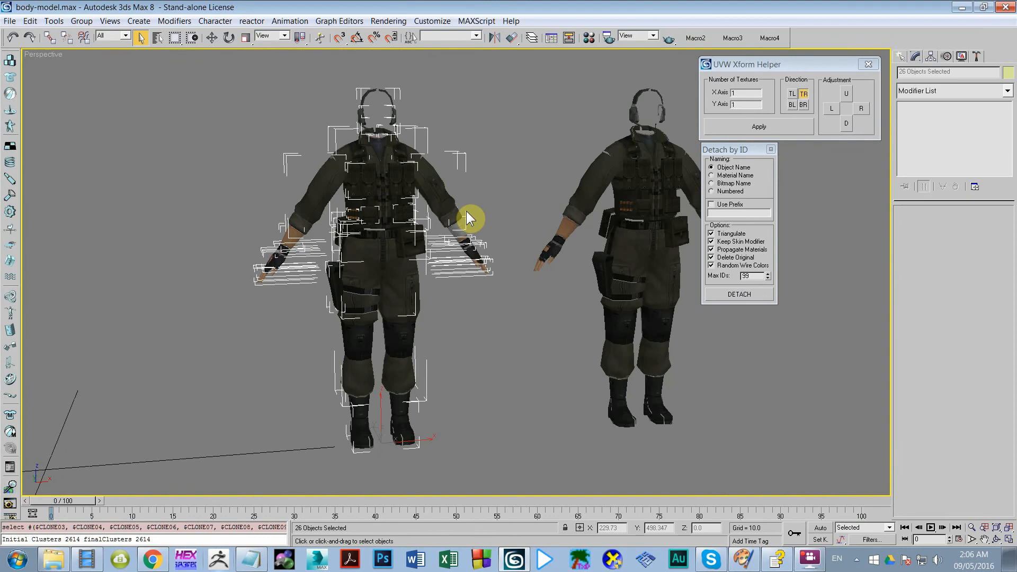
pyautogui.click(497, 211)
pyautogui.moveTo(757, 152)
pyautogui.mouseDown()
pyautogui.moveTo(780, 161)
pyautogui.moveTo(753, 154)
pyautogui.moveTo(756, 170)
pyautogui.moveTo(779, 144)
pyautogui.moveTo(741, 159)
pyautogui.mouseUp()
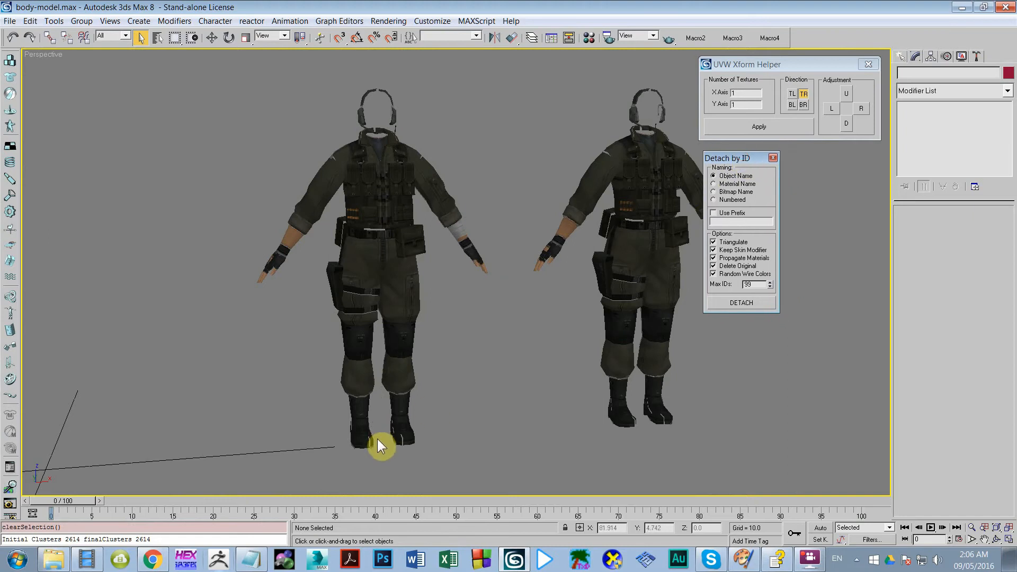
# Select the unsplit copy CLONE02 by name and hide it
pyautogui.press('h')
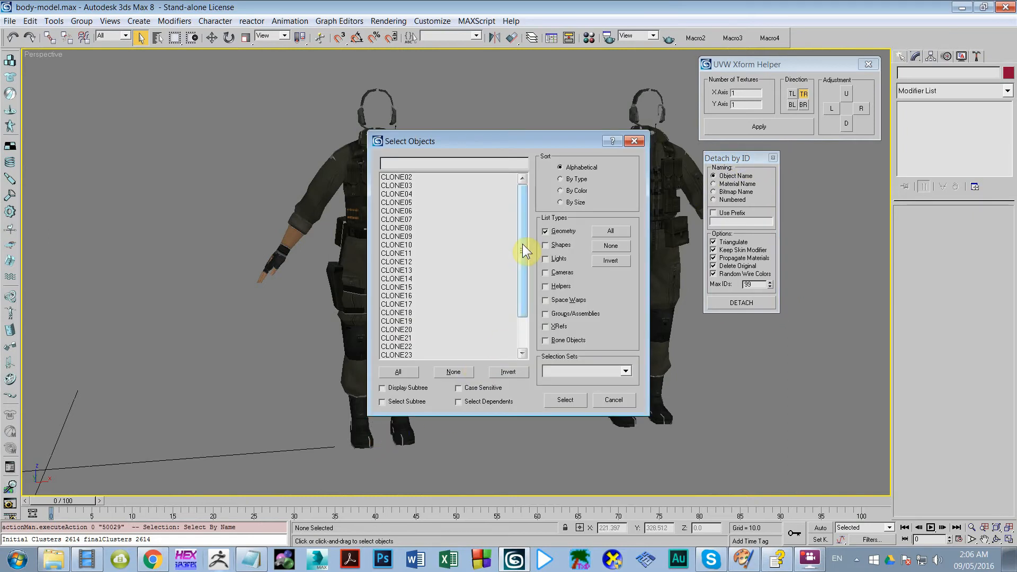
pyautogui.moveTo(523, 242); pyautogui.dragTo(521, 305)
pyautogui.click(505, 178)
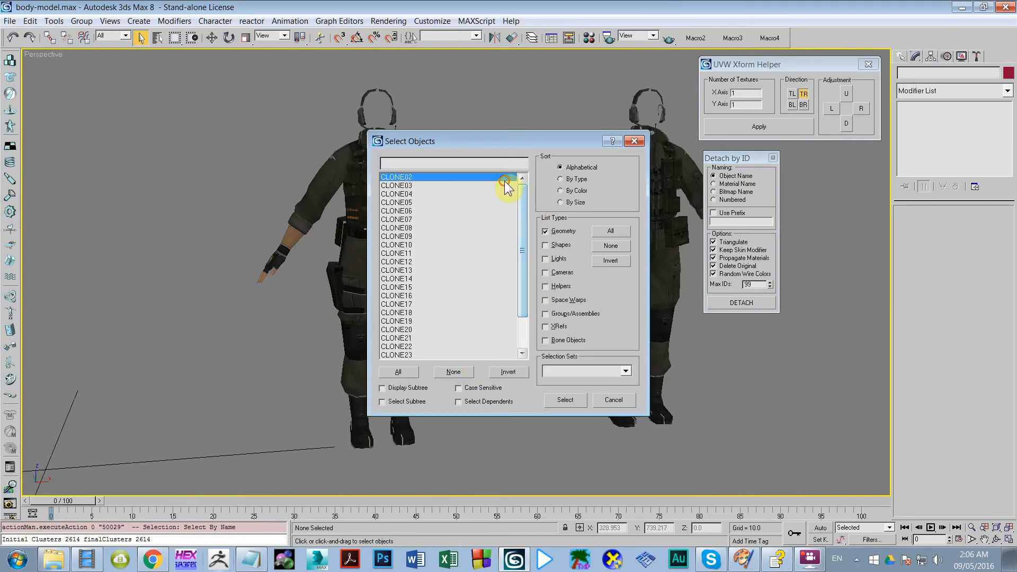
pyautogui.doubleClick(503, 181)
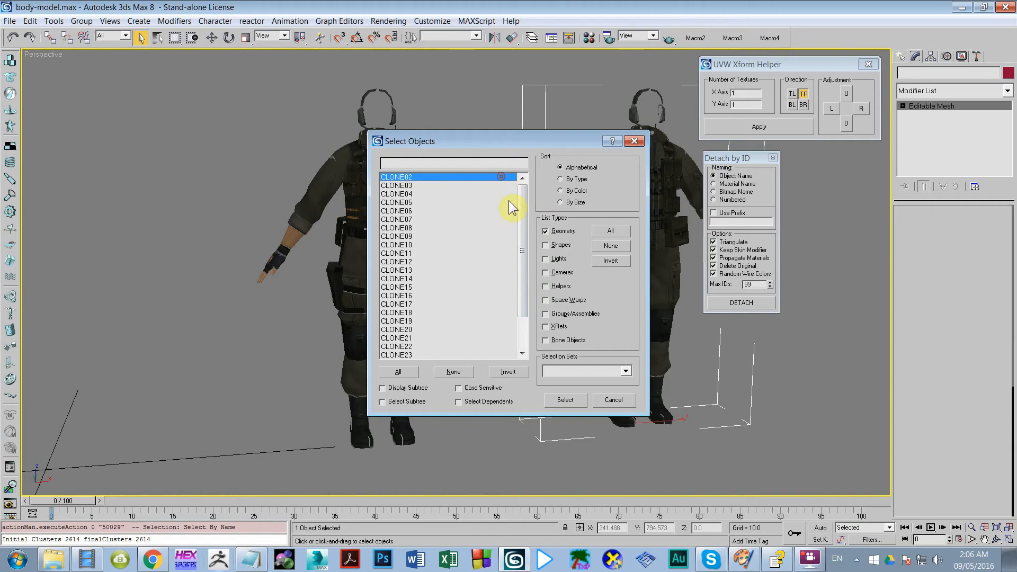
pyautogui.rightClick(583, 253)
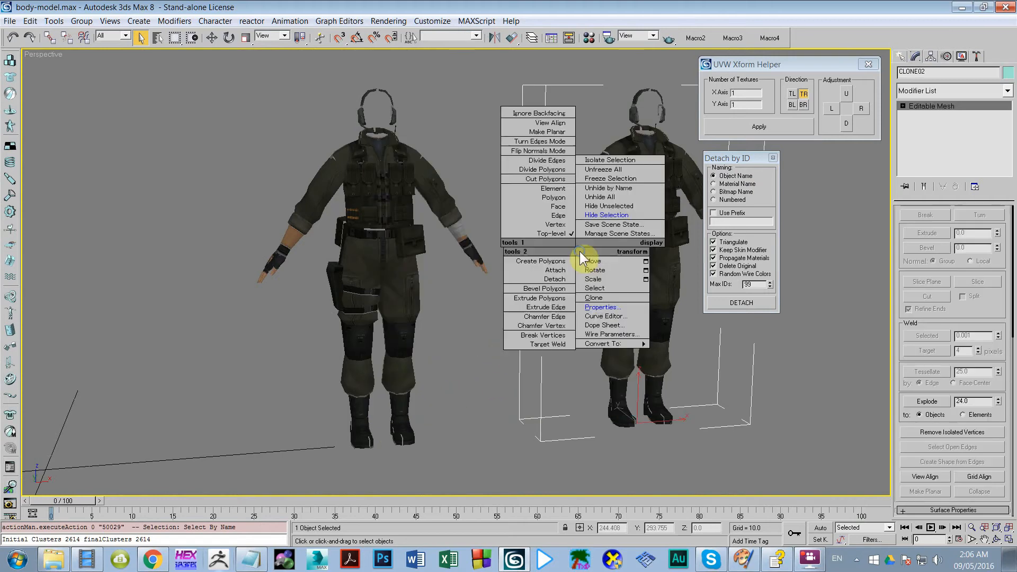
pyautogui.click(606, 223)
# Select CLONE03 by name and check its vertex and face counts in the object properties, ending with nothing selected
pyautogui.press('h')
pyautogui.scroll(-2, 453, 262)
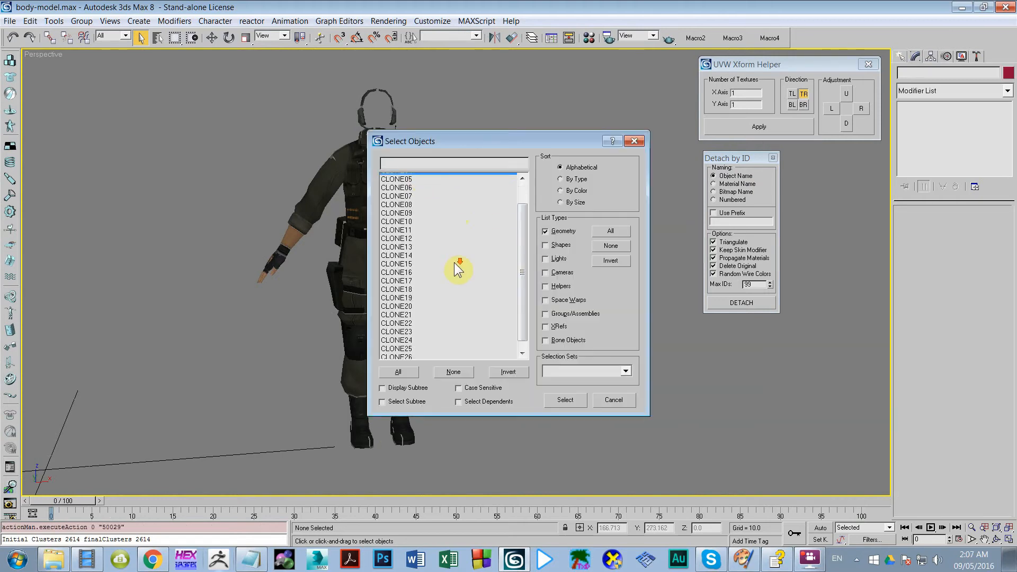
pyautogui.moveTo(522, 254); pyautogui.dragTo(524, 226)
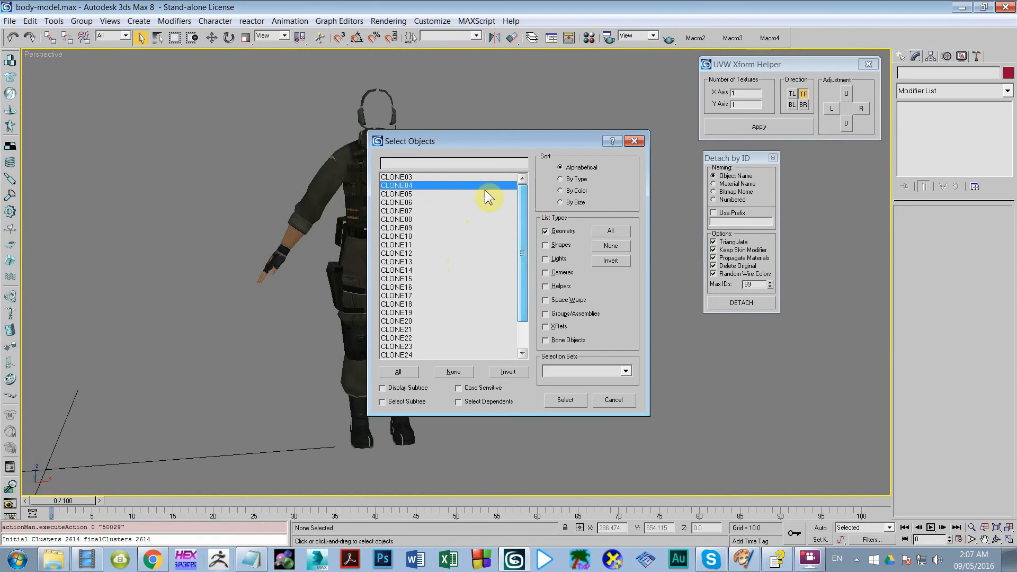
pyautogui.click(473, 177)
pyautogui.doubleClick(473, 177)
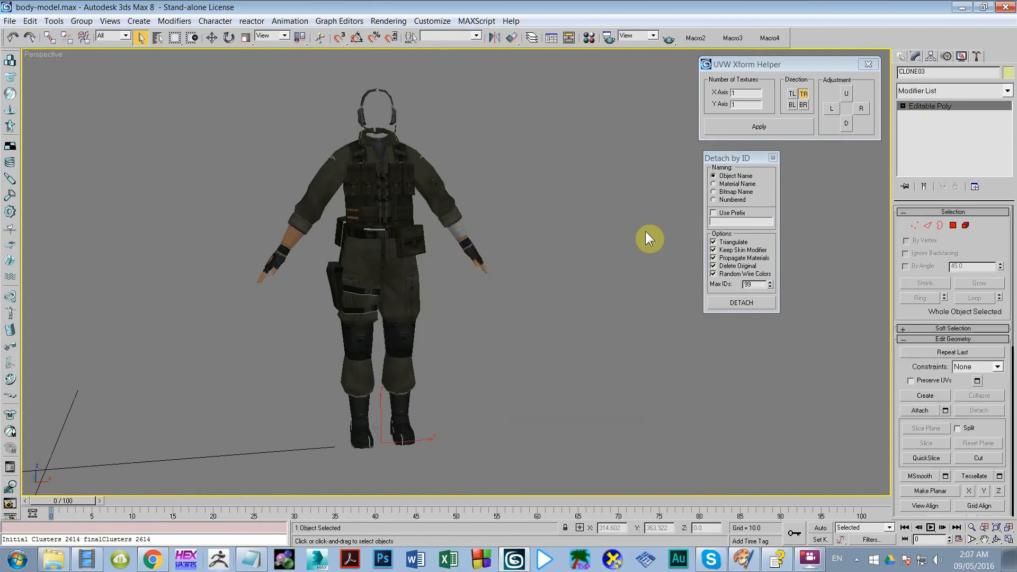
pyautogui.press('h')
pyautogui.click(644, 135)
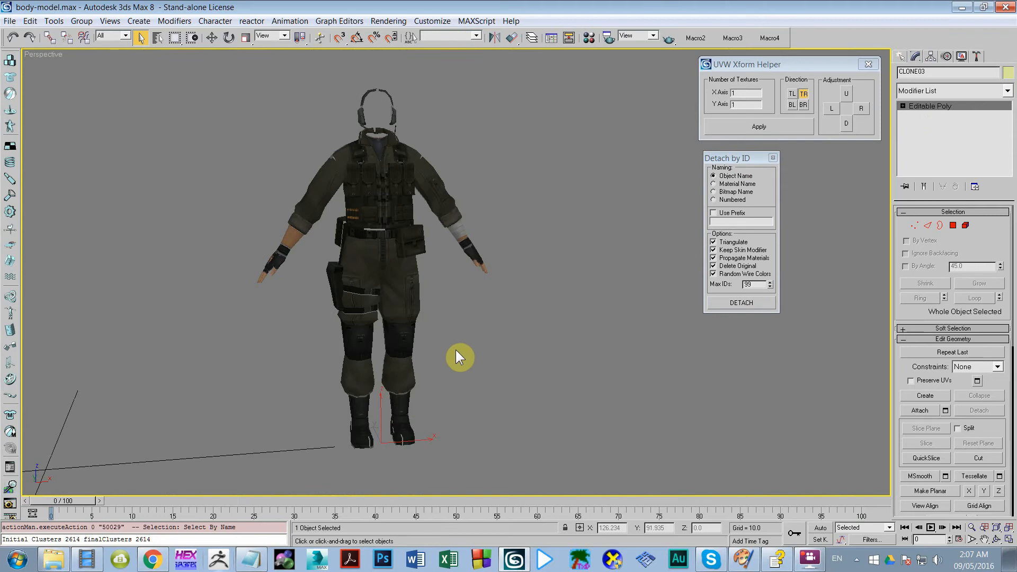
pyautogui.rightClick(456, 349)
pyautogui.click(485, 404)
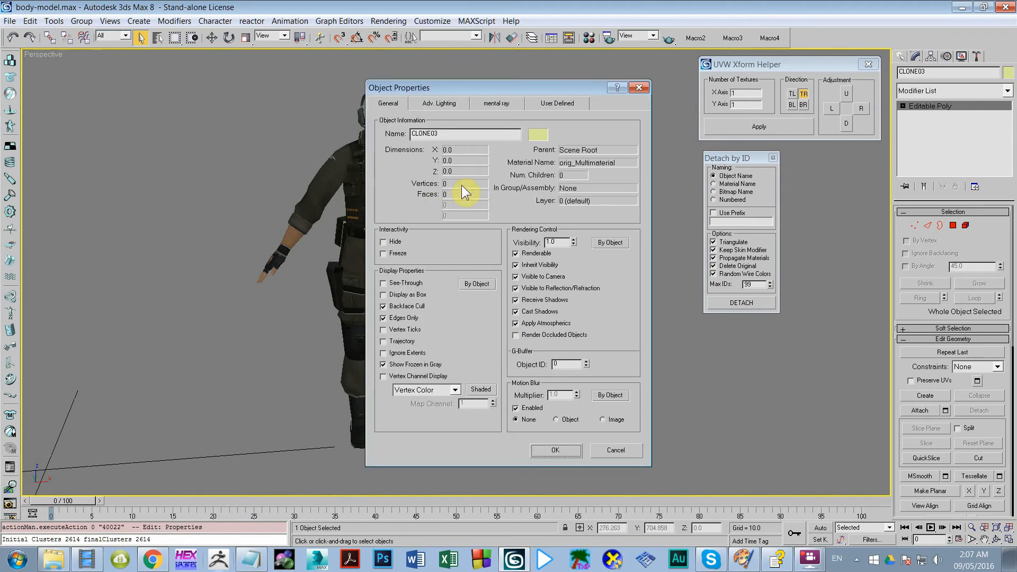
pyautogui.click(606, 451)
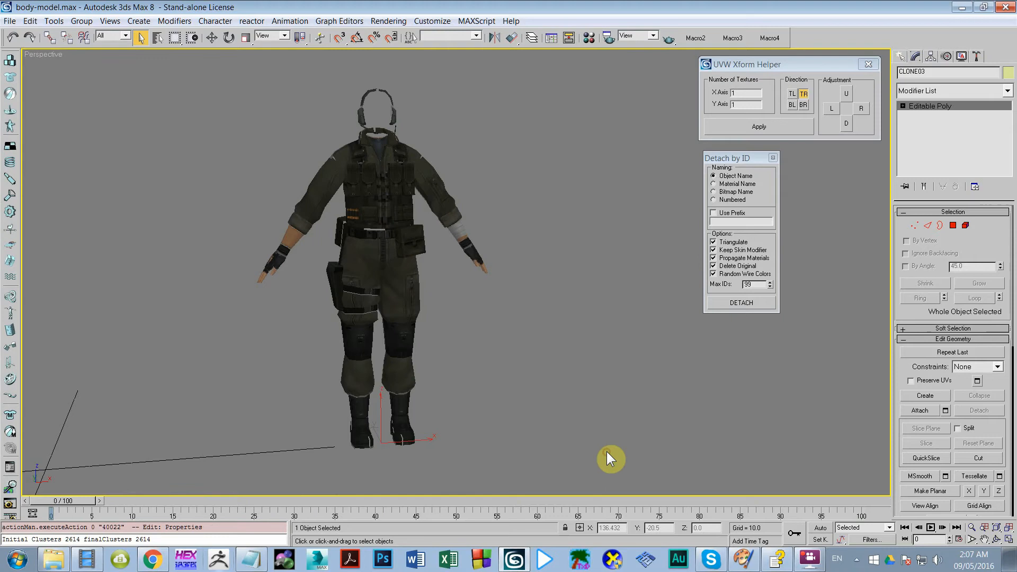
pyautogui.click(574, 415)
# Select all the visible detached soldier parts together to inspect their bounding boxes, and clear the selection
pyautogui.scroll(-3, 538, 344)
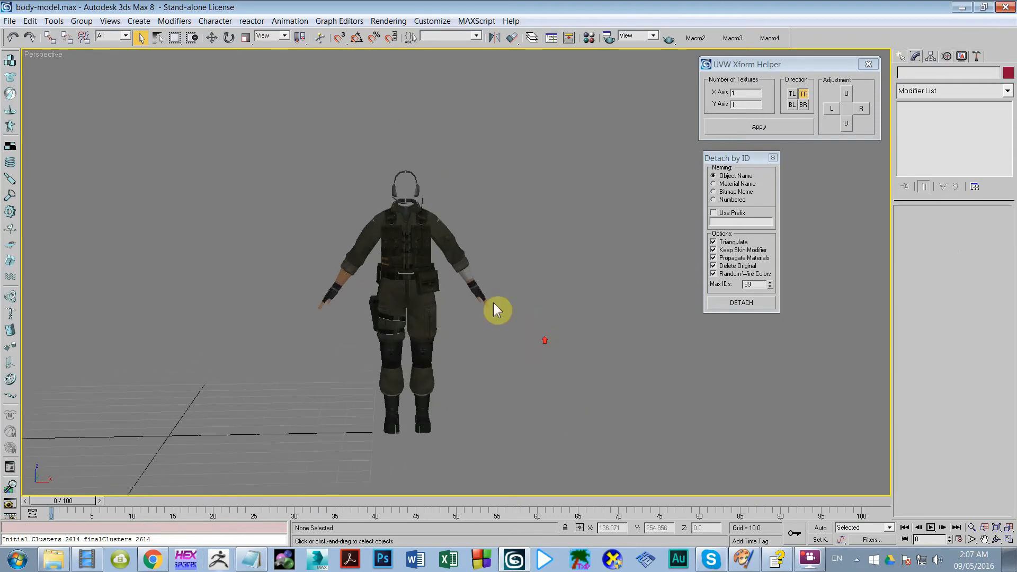
pyautogui.moveTo(585, 126); pyautogui.dragTo(144, 502)
pyautogui.moveTo(359, 313)
pyautogui.keyDown('alt'); pyautogui.mouseDown(button='middle')
pyautogui.moveTo(586, 291)
pyautogui.moveTo(379, 286)
pyautogui.mouseUp(button='middle'); pyautogui.keyUp('alt')
pyautogui.scroll(3, 472, 361)
pyautogui.scroll(-3, 462, 408)
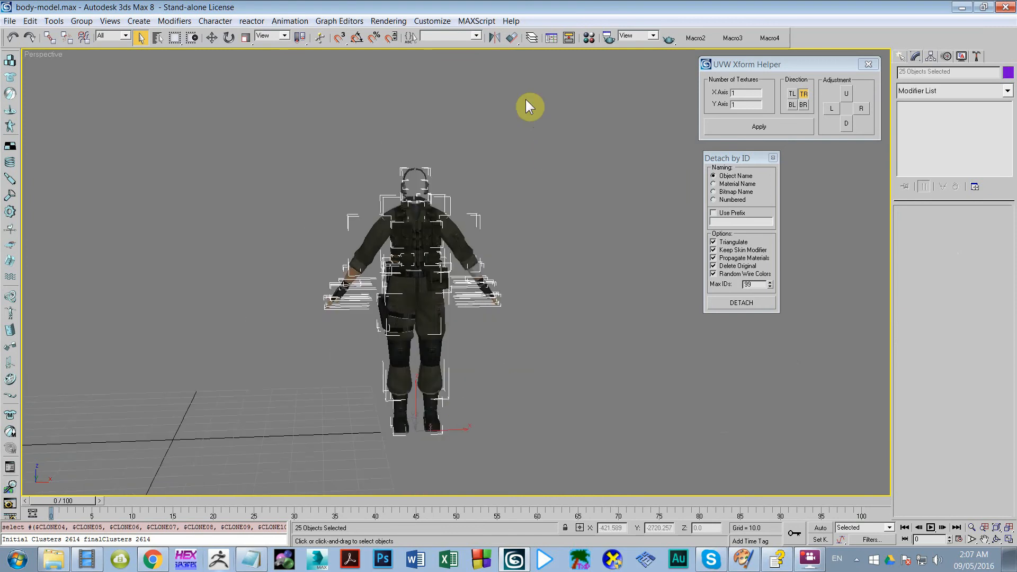
pyautogui.click(516, 211)
# Show edged faces and examine the separated parts, selecting one sleeve and clearing the selection
pyautogui.scroll(4, 507, 225)
pyautogui.press('F4')
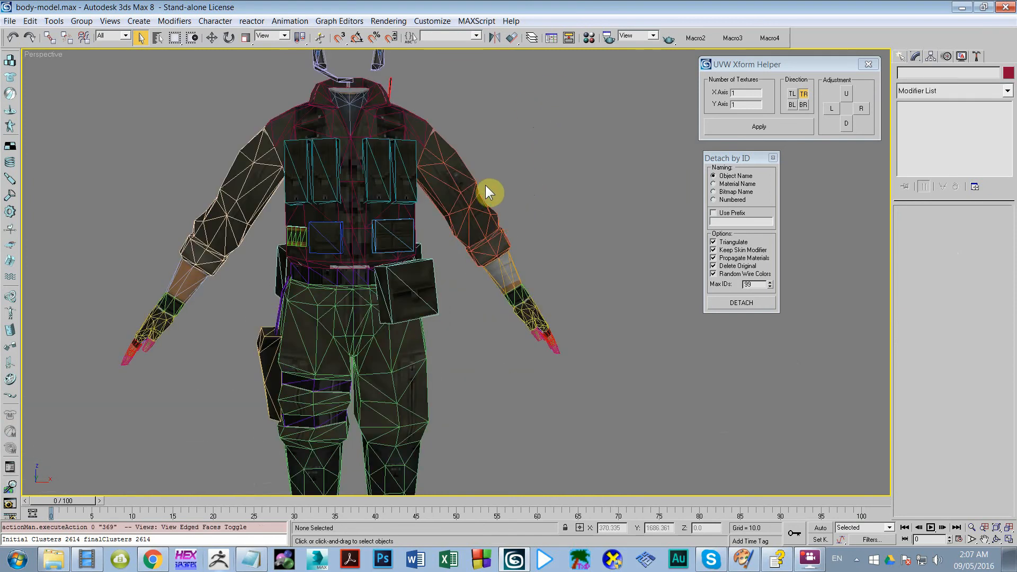
pyautogui.keyDown('alt'); pyautogui.moveTo(485, 199); pyautogui.dragTo(358, 203, button='middle'); pyautogui.keyUp('alt')
pyautogui.click(352, 205)
pyautogui.scroll(-5, 357, 202)
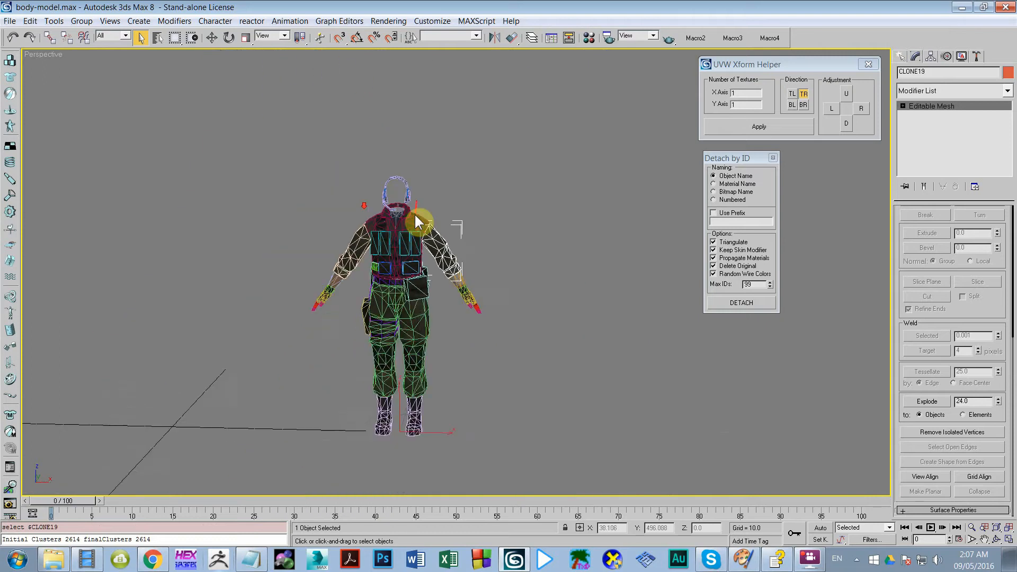
pyautogui.keyDown('alt'); pyautogui.moveTo(418, 221); pyautogui.dragTo(433, 220, button='middle'); pyautogui.keyUp('alt')
pyautogui.scroll(1, 432, 220)
pyautogui.click(492, 208)
pyautogui.scroll(2, 493, 208)
# Attach all the other listed CLONE parts to the trousers mesh CLONE17, accepting the attach options
pyautogui.click(397, 324)
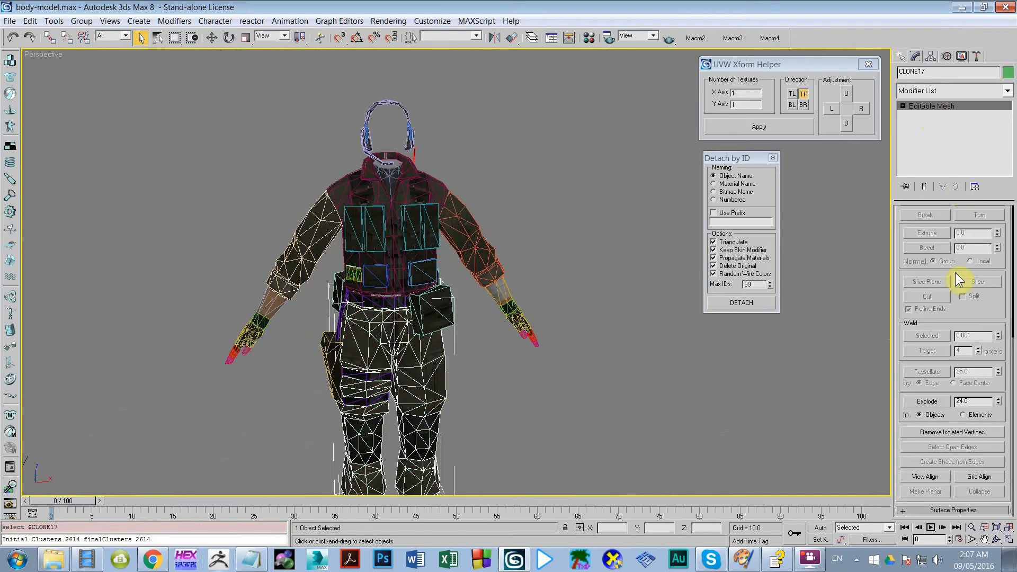
pyautogui.scroll(13, 967, 324)
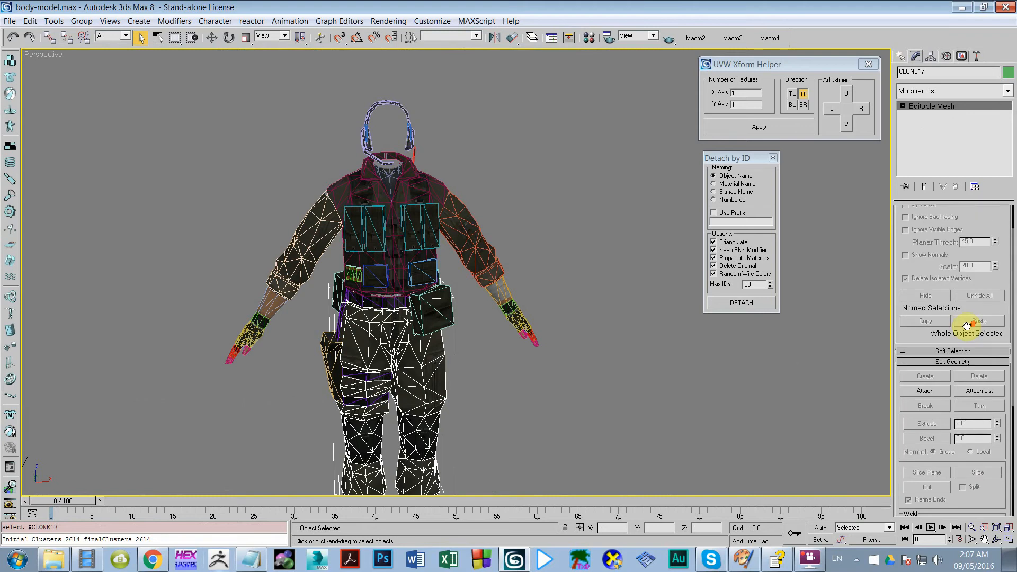
pyautogui.scroll(-12, 967, 326)
pyautogui.scroll(4, 968, 326)
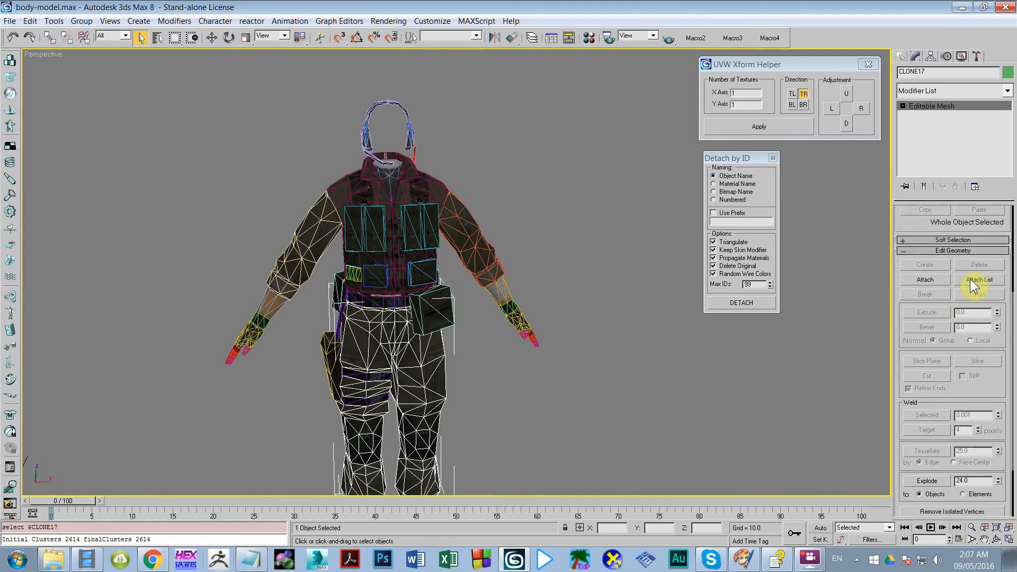
pyautogui.click(972, 279)
pyautogui.click(400, 372)
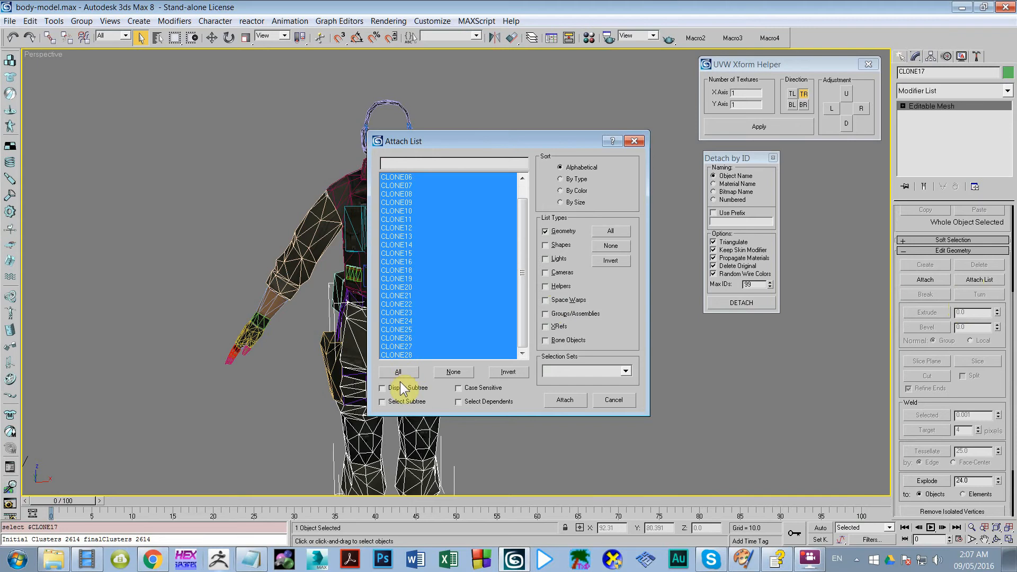
pyautogui.click(577, 398)
pyautogui.click(570, 257)
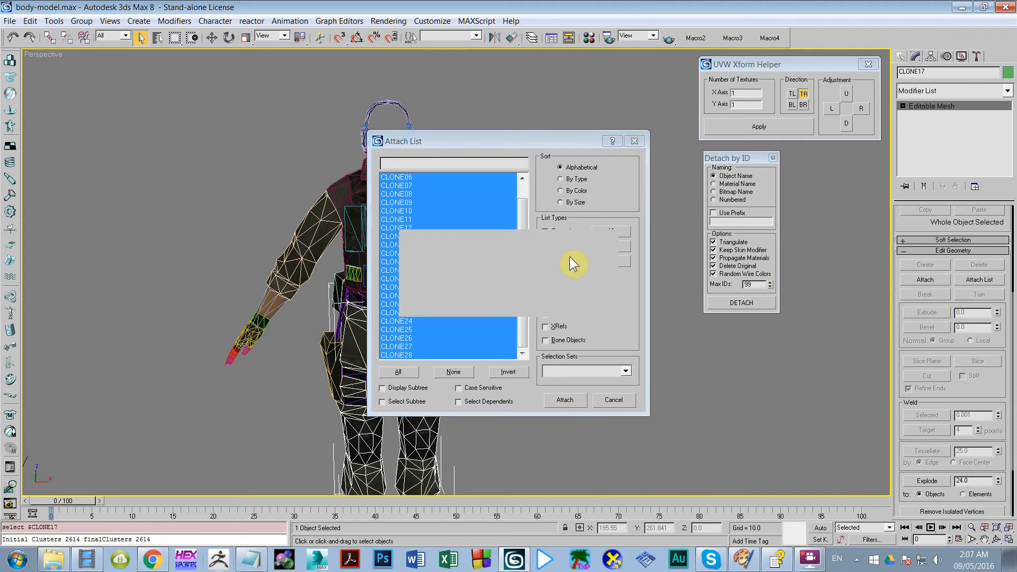
pyautogui.click(569, 326)
# Turn off the edged-face display and select the recombined soldier mesh
pyautogui.scroll(-4, 551, 331)
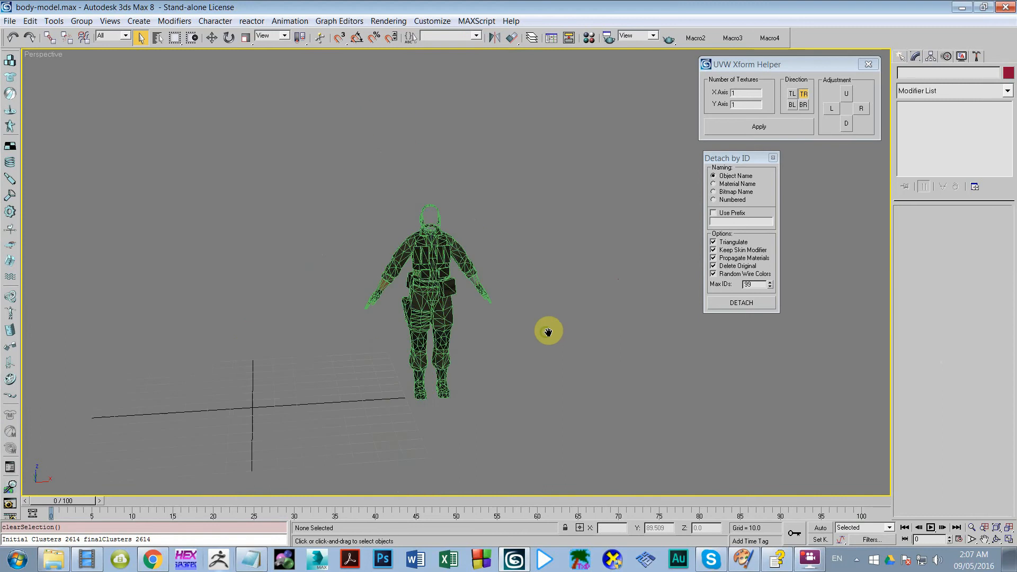
pyautogui.moveTo(545, 331); pyautogui.dragTo(549, 322, button='middle')
pyautogui.scroll(4, 549, 321)
pyautogui.press('F4')
pyautogui.click(464, 226)
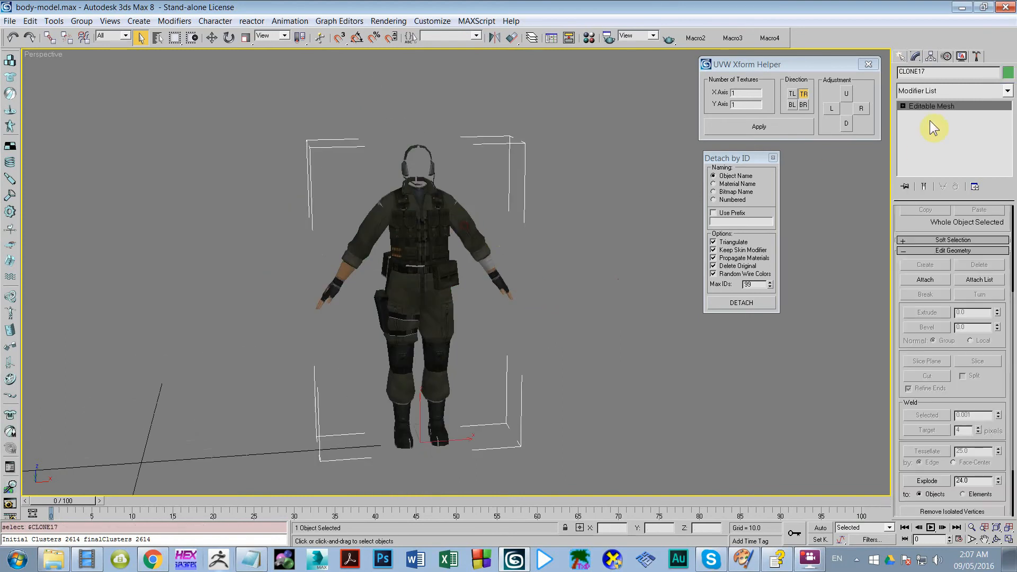
# Add an Unwrap UVW modifier to CLONE17 and open its UVs for editing
pyautogui.click(1007, 91)
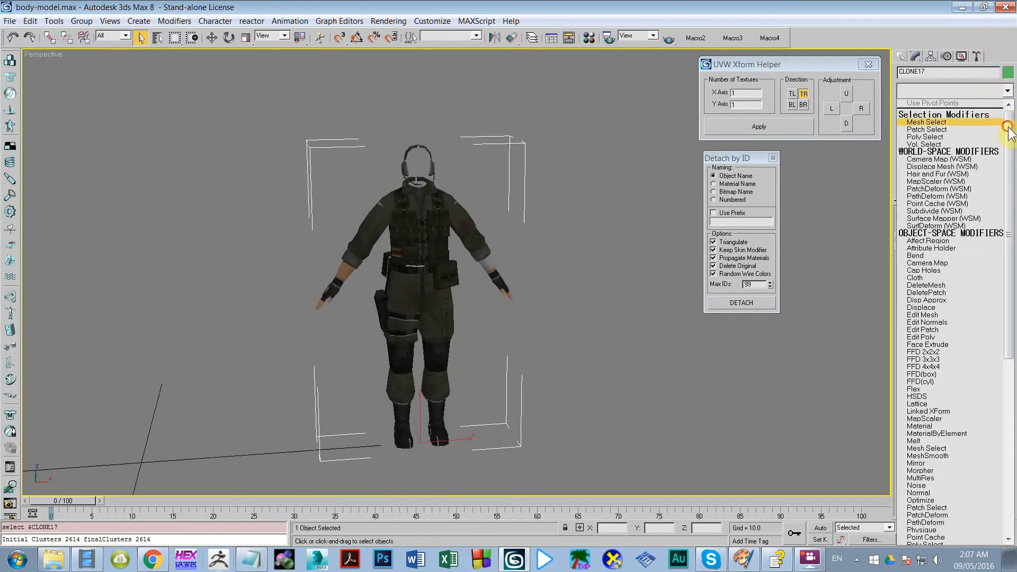
pyautogui.scroll(-10, 984, 395)
pyautogui.click(938, 478)
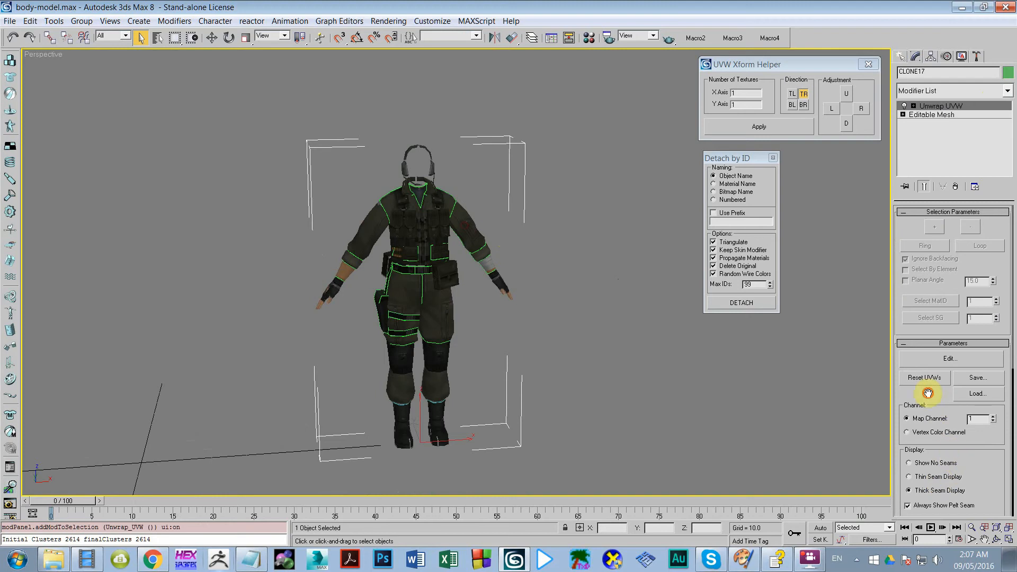
pyautogui.moveTo(927, 393); pyautogui.dragTo(948, 314)
pyautogui.click(949, 311)
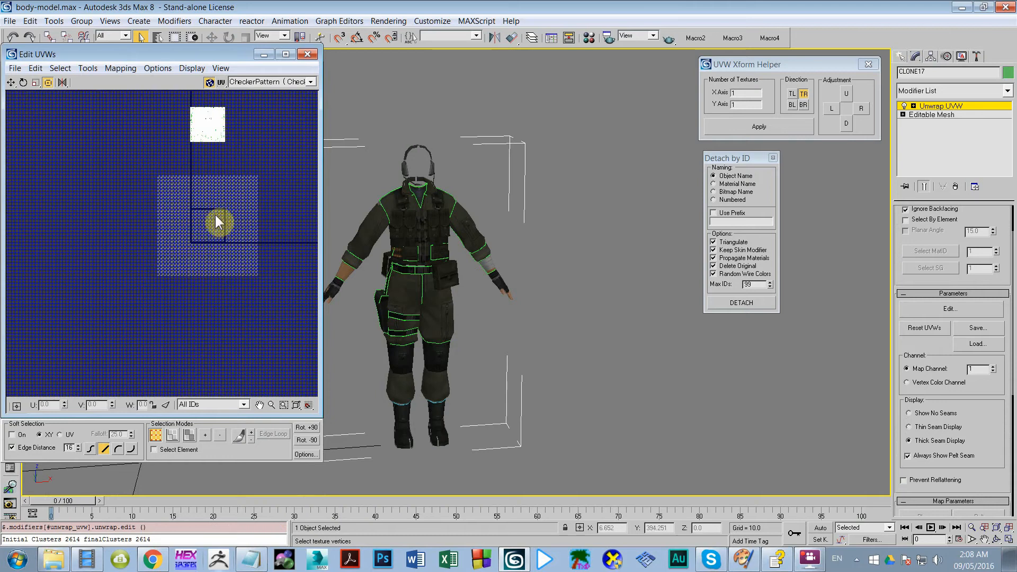
# Pack the soldier's overlapping UVs with Recursive Packing, 0.02 spacing and Normalize Clusters enabled
pyautogui.moveTo(215, 215); pyautogui.dragTo(214, 294, button='middle')
pyautogui.scroll(1, 215, 294)
pyautogui.scroll(1, 215, 293)
pyautogui.scroll(-1, 231, 267)
pyautogui.moveTo(238, 211); pyautogui.dragTo(232, 308, button='middle')
pyautogui.scroll(1, 233, 308)
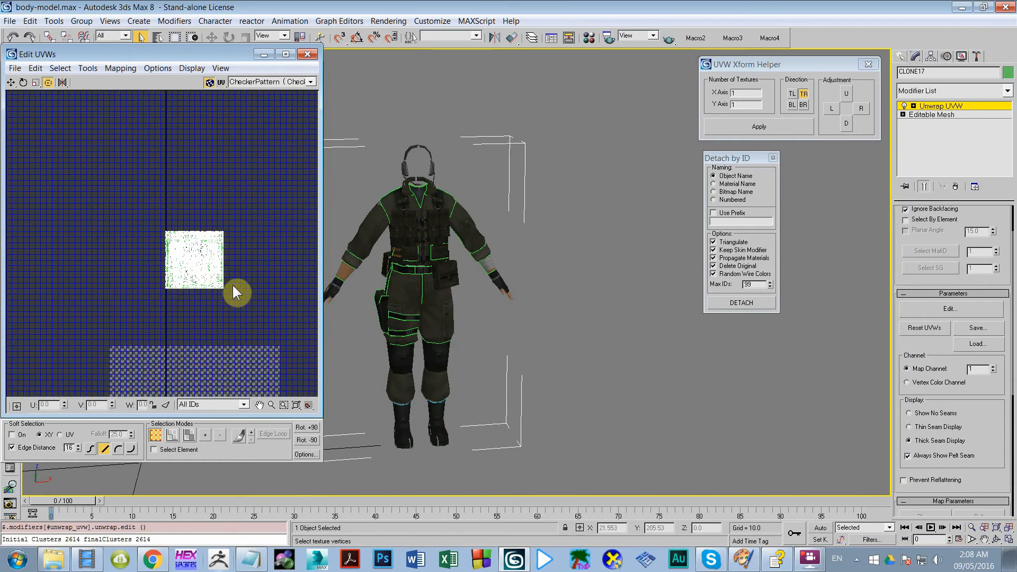
pyautogui.scroll(2, 233, 278)
pyautogui.scroll(-1, 104, 214)
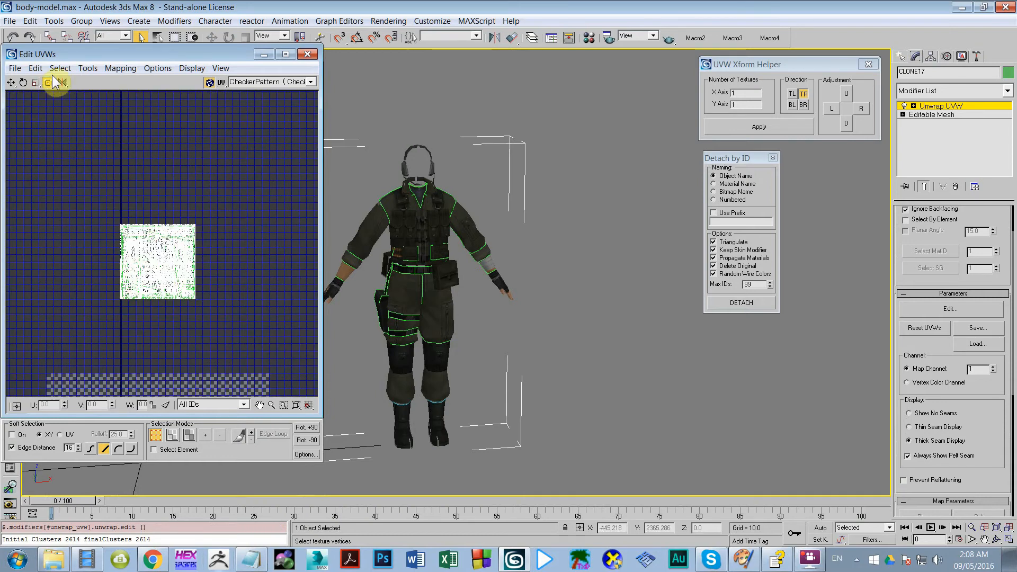
pyautogui.click(86, 68)
pyautogui.click(101, 218)
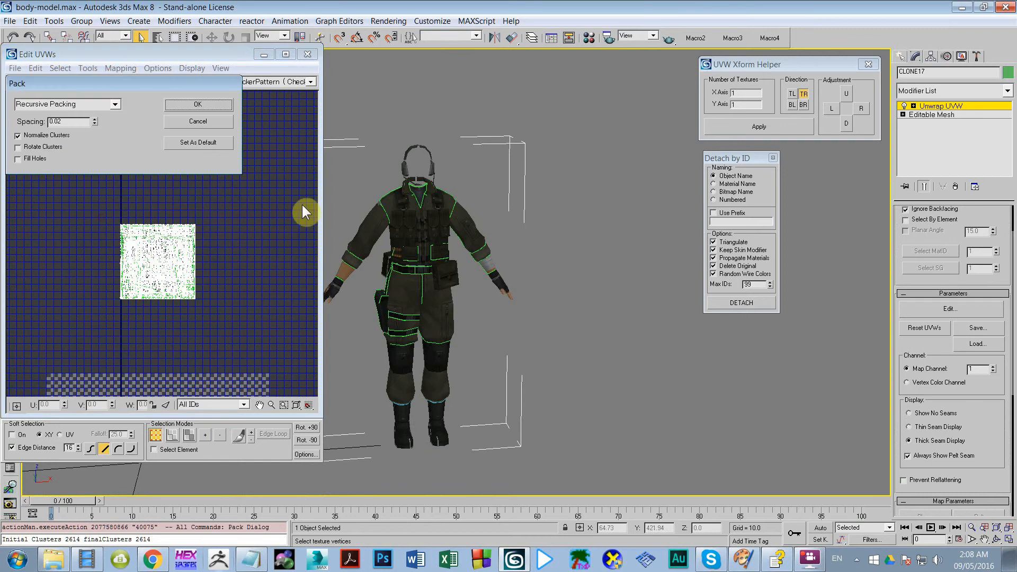
pyautogui.click(224, 107)
pyautogui.click(232, 306)
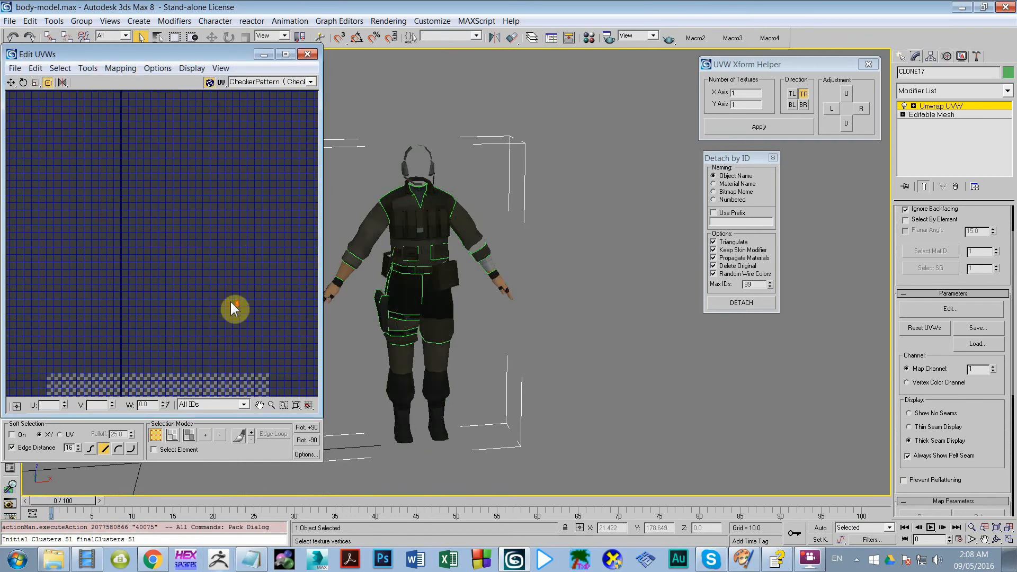
# Examine the packed UV clusters and the resulting texture placement on the soldier
pyautogui.scroll(-4, 230, 300)
pyautogui.moveTo(230, 300); pyautogui.dragTo(262, 231, button='middle')
pyautogui.scroll(8, 261, 231)
pyautogui.click(246, 271)
pyautogui.scroll(2, 241, 274)
pyautogui.scroll(5, 242, 276)
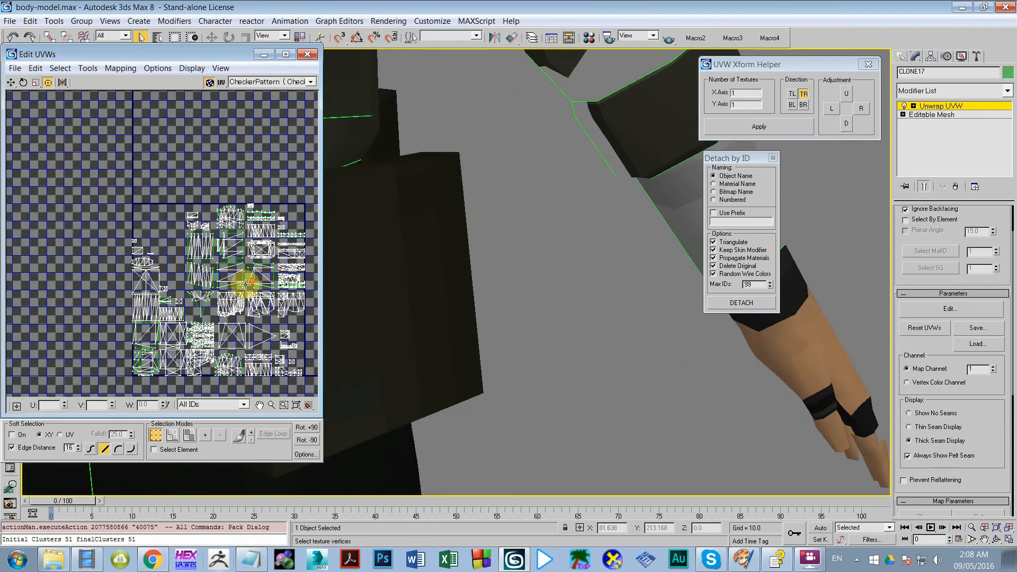
pyautogui.scroll(-5, 427, 247)
pyautogui.moveTo(427, 247); pyautogui.dragTo(511, 267, button='middle')
pyautogui.scroll(-2, 555, 279)
pyautogui.scroll(3, 511, 266)
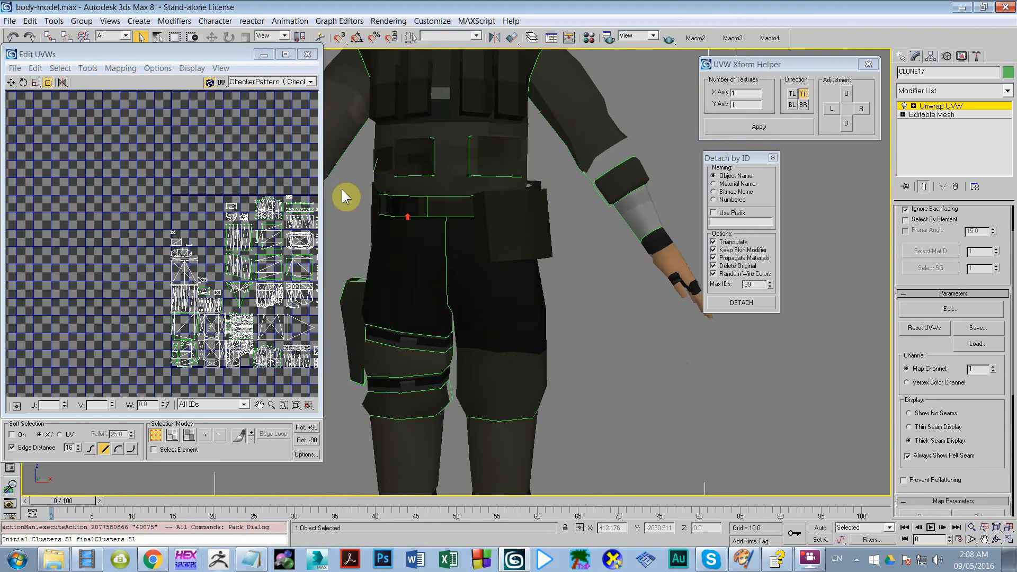
# Widen the Edit UVWs window to fit the whole packed layout and frame the soldier's torso beside it
pyautogui.moveTo(323, 163); pyautogui.dragTo(497, 165)
pyautogui.moveTo(574, 220); pyautogui.dragTo(639, 287, button='middle')
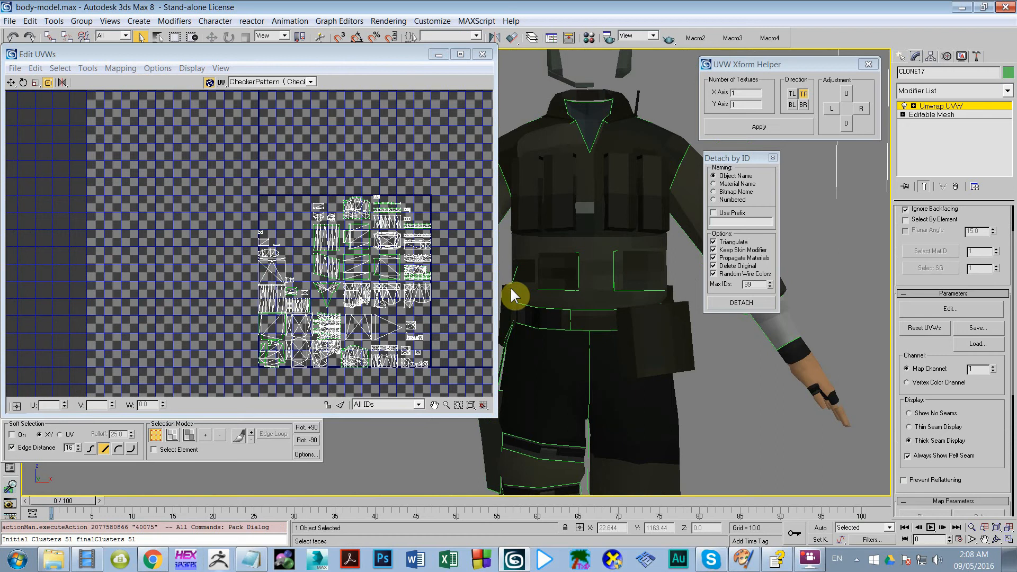
pyautogui.scroll(5, 339, 310)
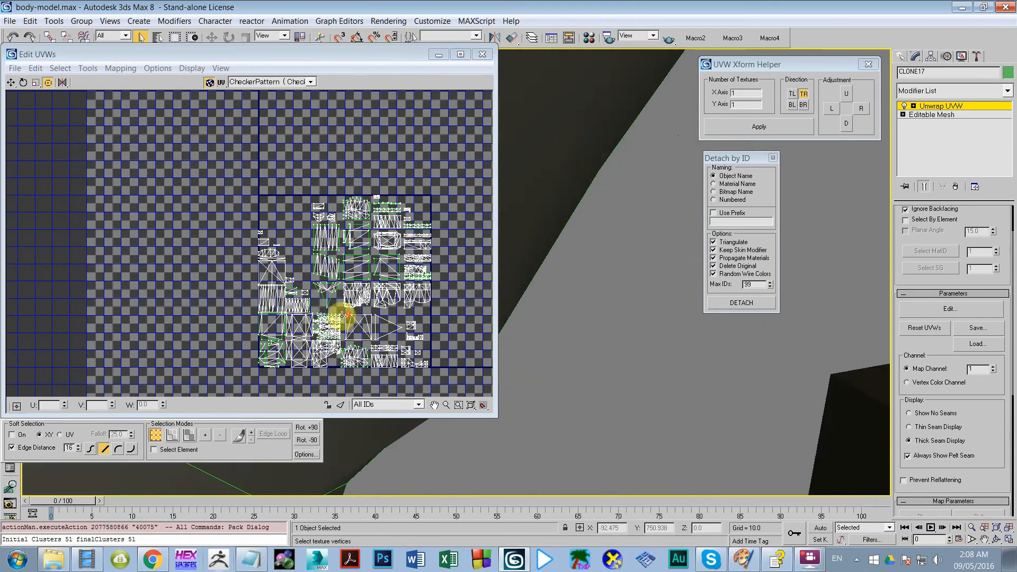
pyautogui.click(347, 318)
pyautogui.scroll(-3, 592, 348)
pyautogui.scroll(-4, 606, 345)
pyautogui.scroll(6, 636, 390)
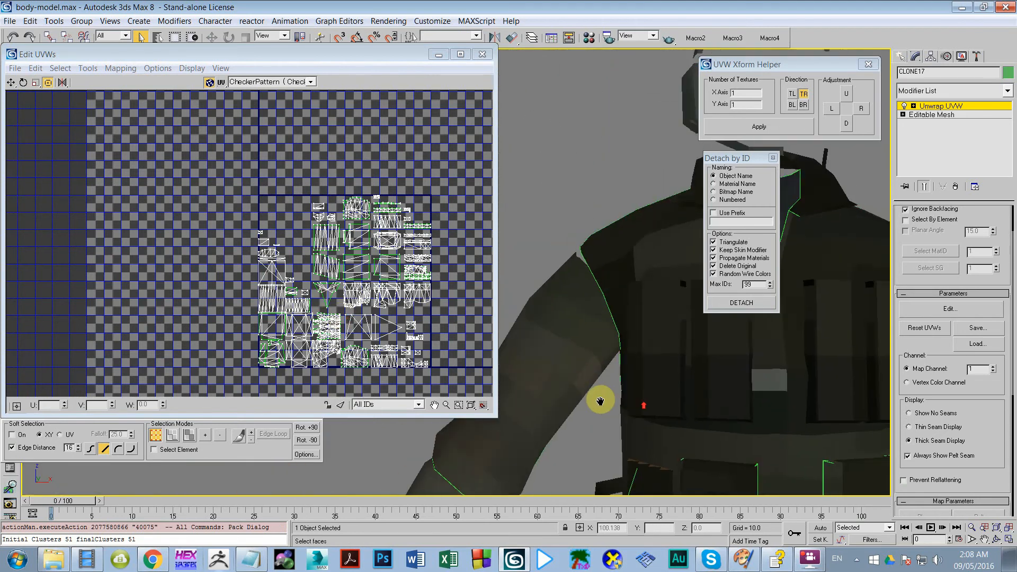
# Switch Unwrap UVW to Face level and select a face on a chest pouch to locate its UV cluster
pyautogui.click(913, 106)
pyautogui.click(933, 131)
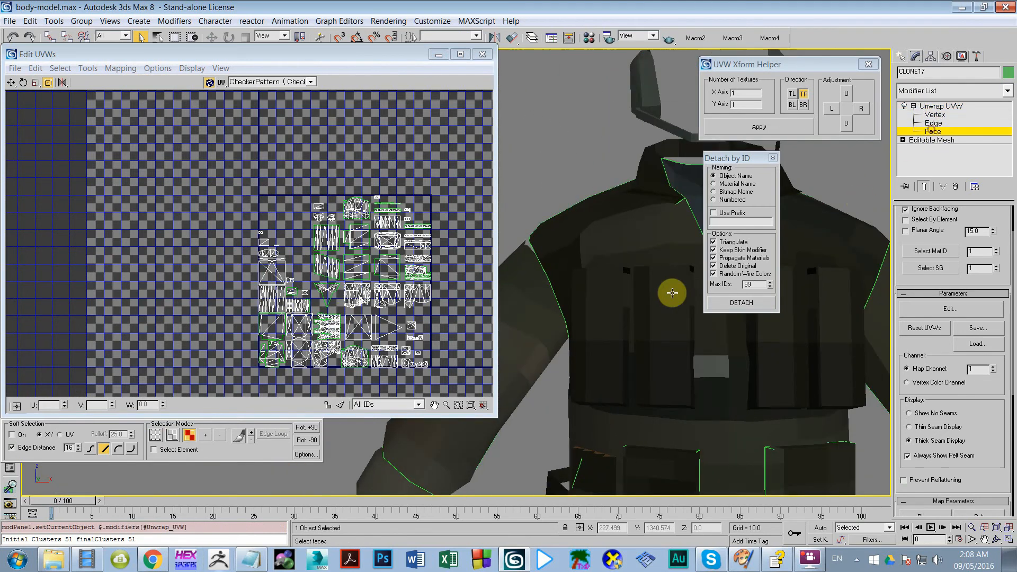
pyautogui.scroll(-4, 604, 295)
pyautogui.scroll(4, 618, 306)
pyautogui.click(638, 310)
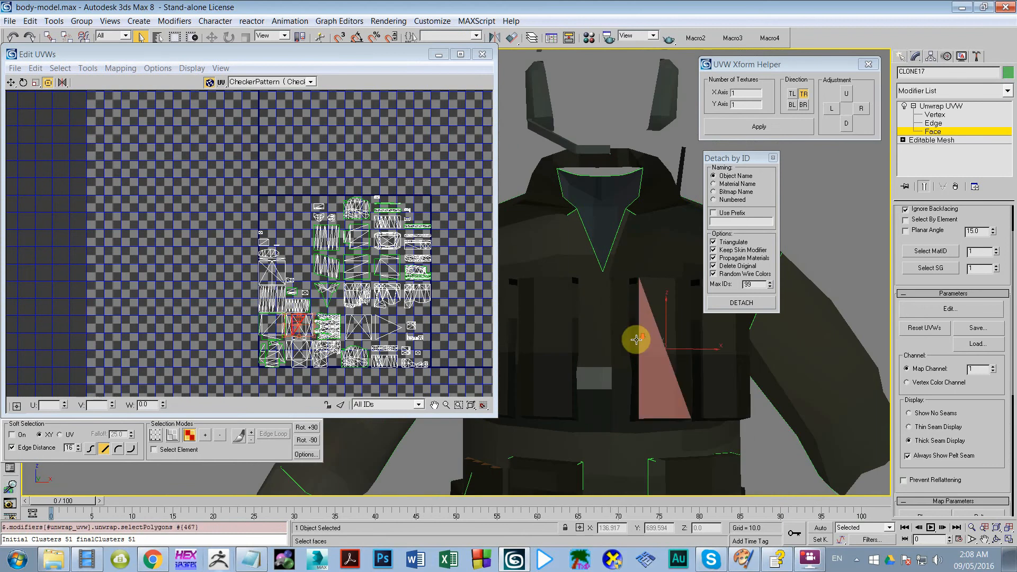
pyautogui.scroll(-4, 633, 338)
pyautogui.scroll(3, 654, 339)
pyautogui.scroll(-1, 659, 345)
pyautogui.scroll(6, 345, 275)
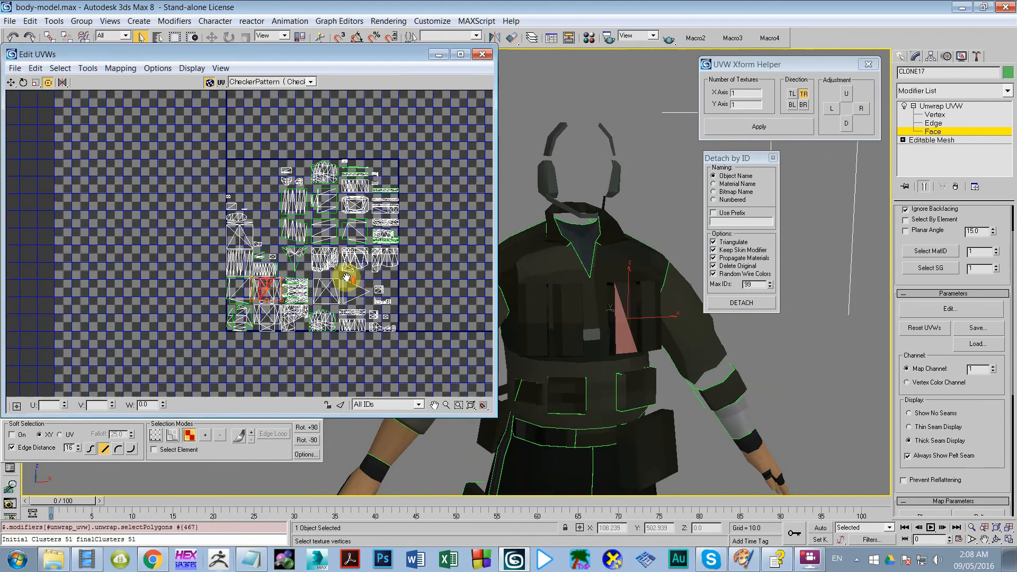
# Clear the pouch face selection and select the vest's UV cluster in the packed layout
pyautogui.click(235, 259)
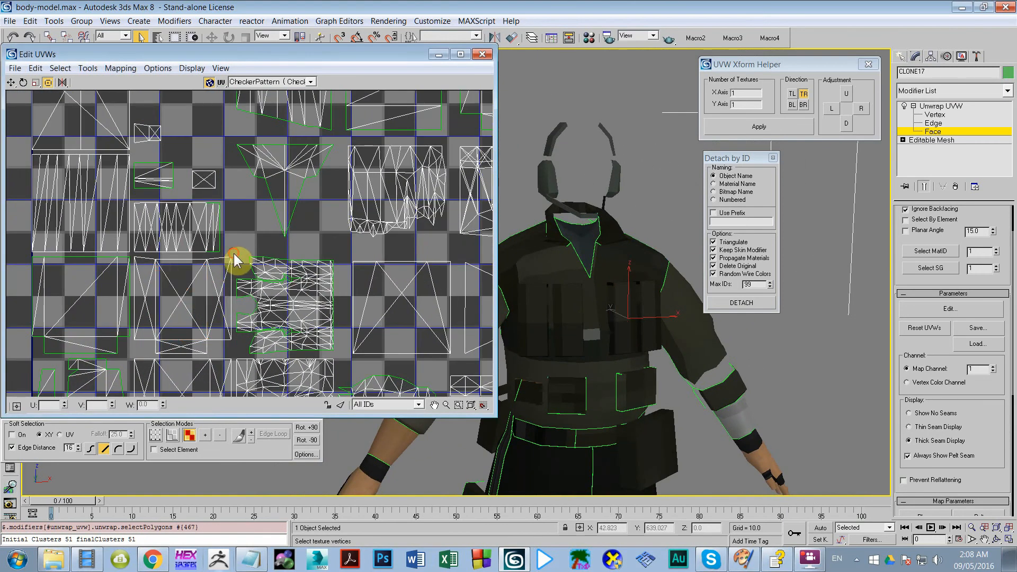
pyautogui.moveTo(235, 259); pyautogui.dragTo(139, 349)
pyautogui.moveTo(339, 253); pyautogui.dragTo(240, 347)
# Try scaling the vest's UV cluster about 2.4 times in U and 3.6 times in V, and undo it
pyautogui.moveTo(335, 253); pyautogui.dragTo(471, 3)
pyautogui.scroll(-3, 324, 181)
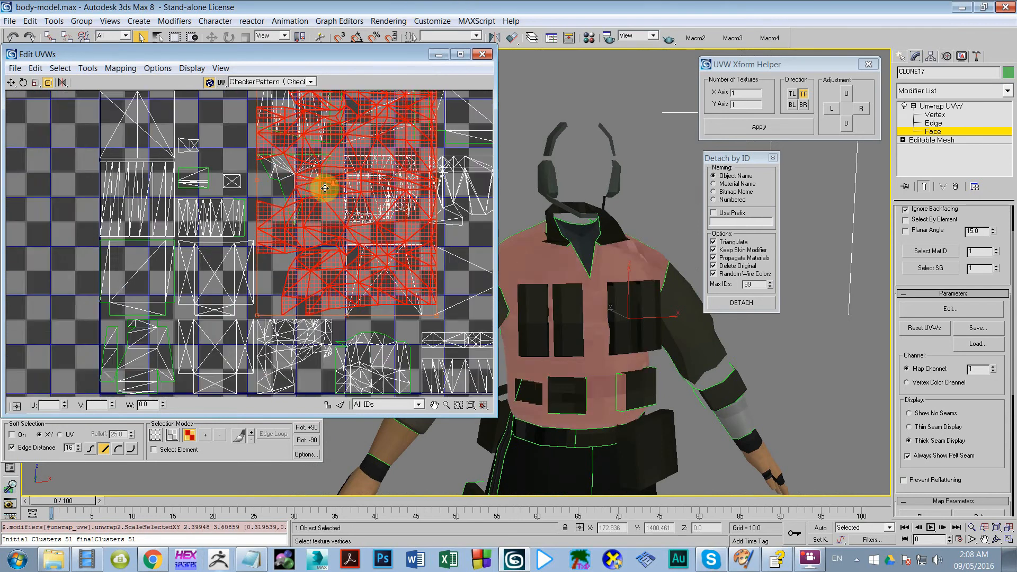
pyautogui.scroll(-4, 334, 238)
pyautogui.hotkey('ctrl', 'z')
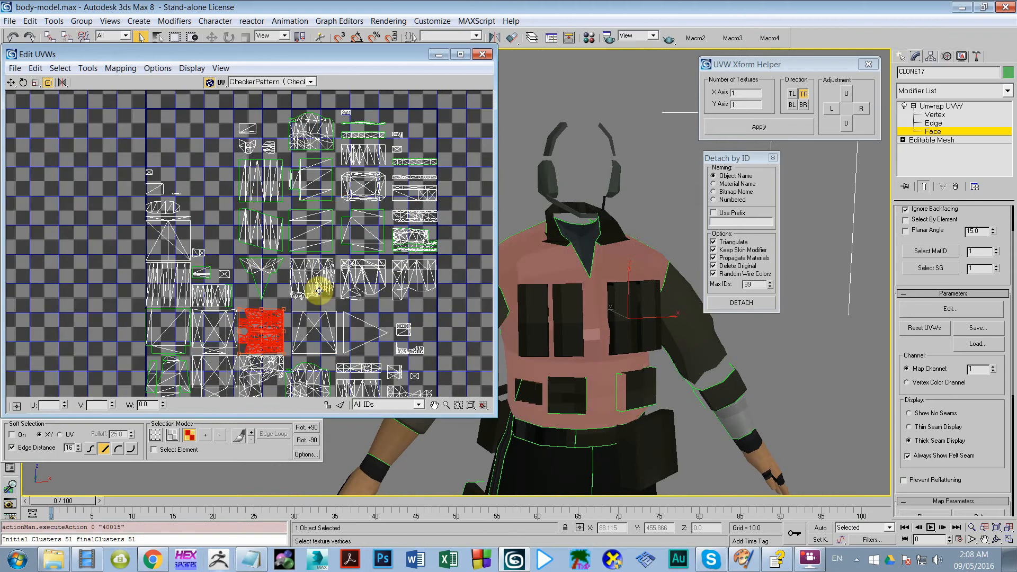
# Move the vest's UV cluster to the upper-left corner of the layout and scale it about 2.8 times in U and 4.1 times in V
pyautogui.moveTo(261, 338); pyautogui.dragTo(187, 156)
pyautogui.moveTo(184, 156); pyautogui.dragTo(186, 424, button='middle')
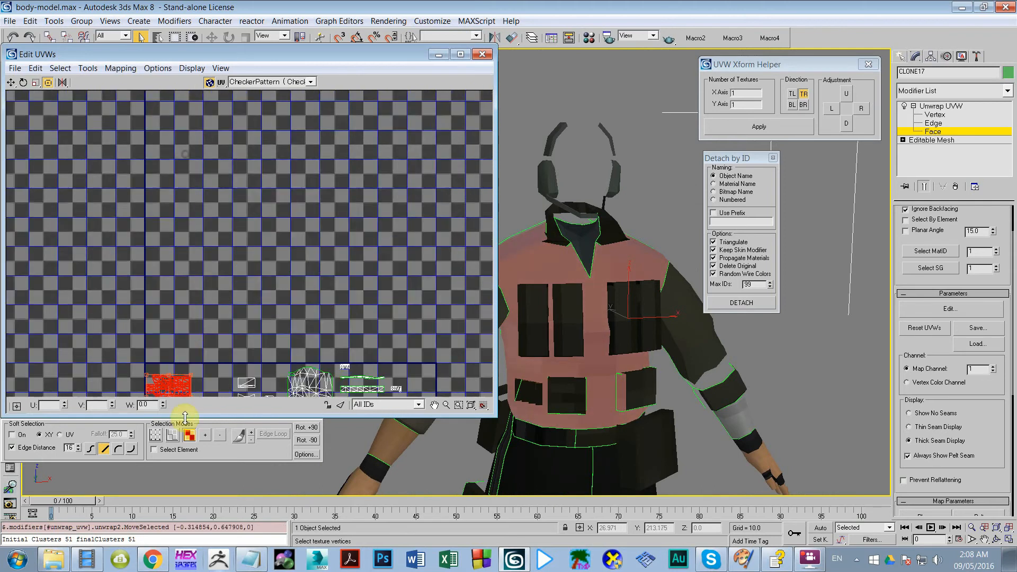
pyautogui.scroll(-2, 182, 381)
pyautogui.moveTo(182, 381); pyautogui.dragTo(220, 275, button='middle')
pyautogui.moveTo(222, 278); pyautogui.dragTo(295, 186)
pyautogui.click(295, 186)
pyautogui.scroll(-3, 296, 254)
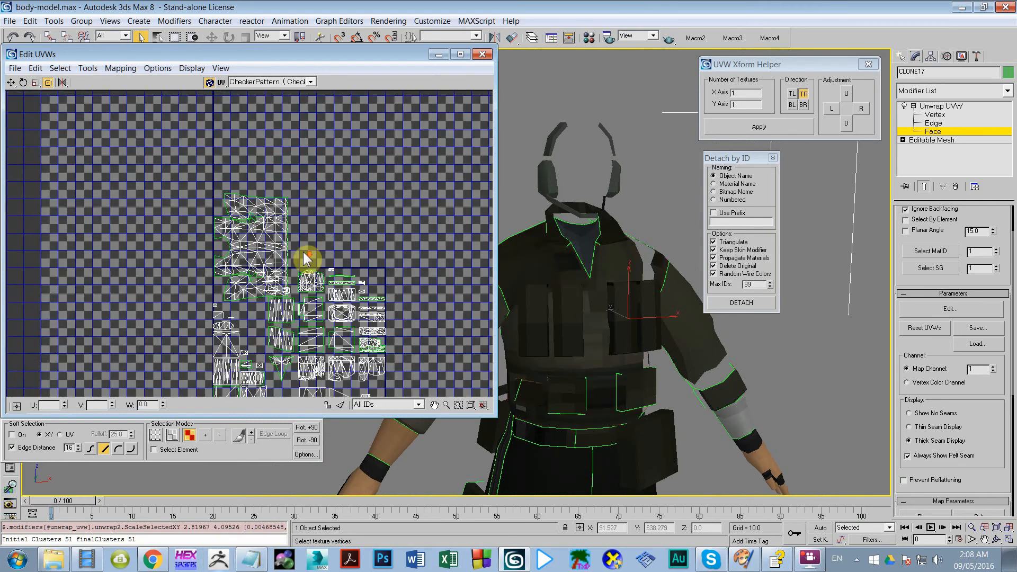
pyautogui.scroll(2, 298, 201)
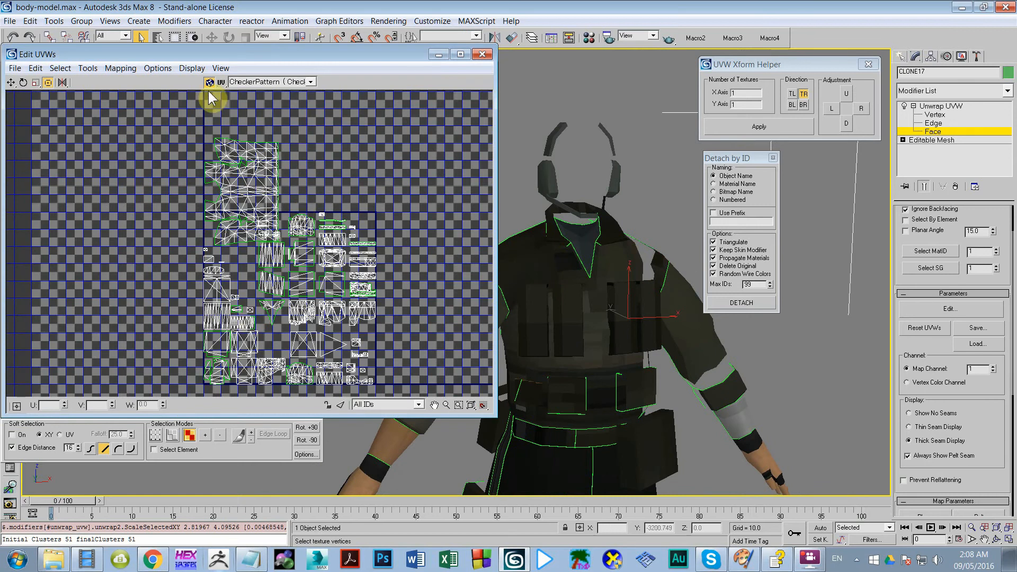
# Repack all the soldier's UV clusters with Pack UVs
pyautogui.click(88, 68)
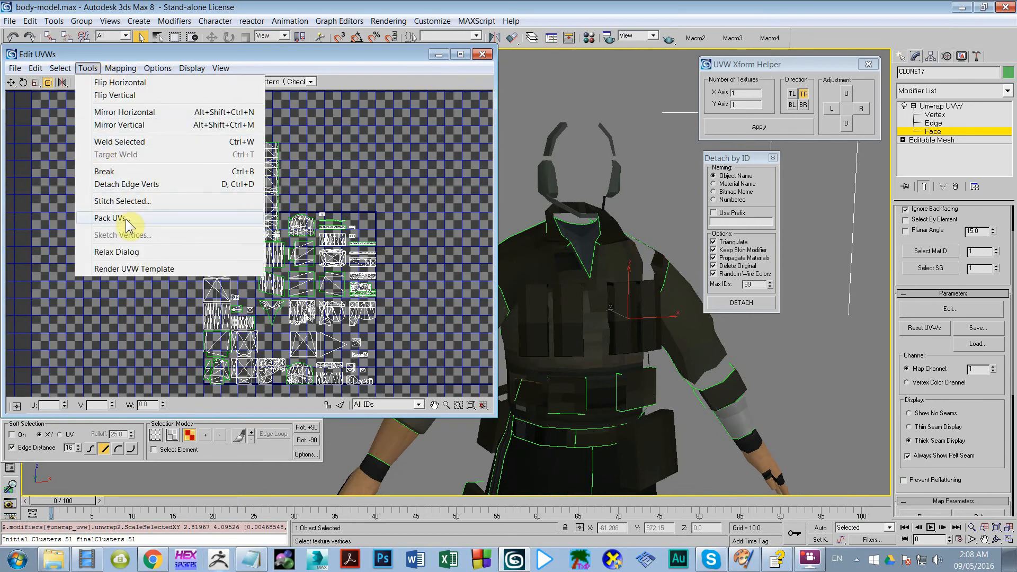
pyautogui.click(203, 219)
pyautogui.click(194, 105)
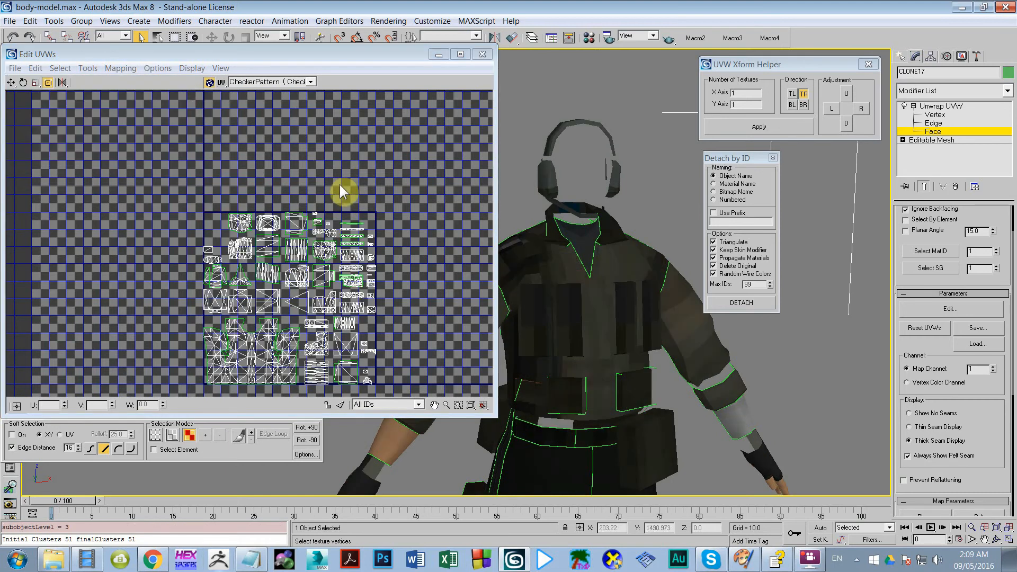
pyautogui.moveTo(312, 299); pyautogui.dragTo(315, 259, button='middle')
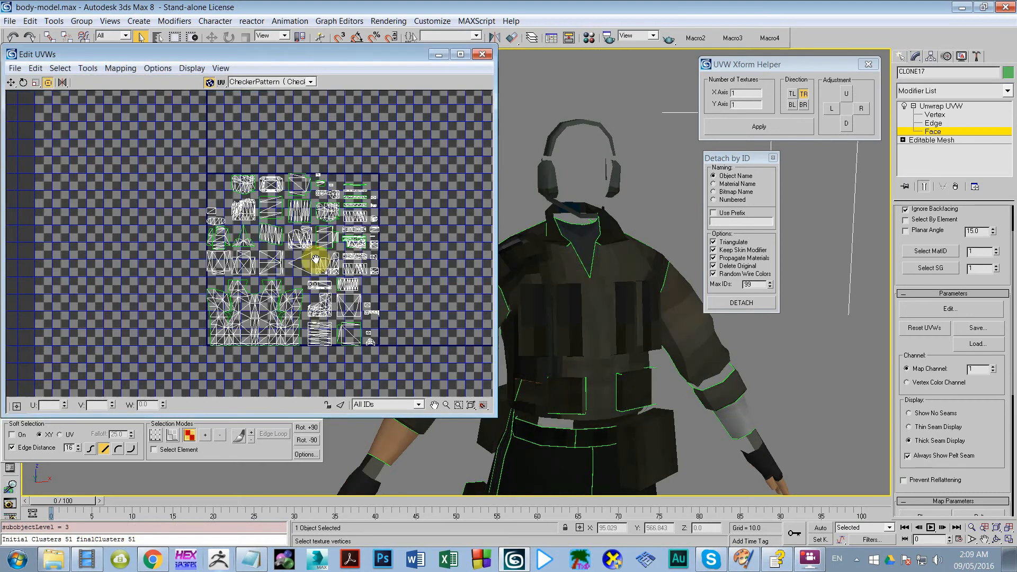
pyautogui.scroll(3, 315, 259)
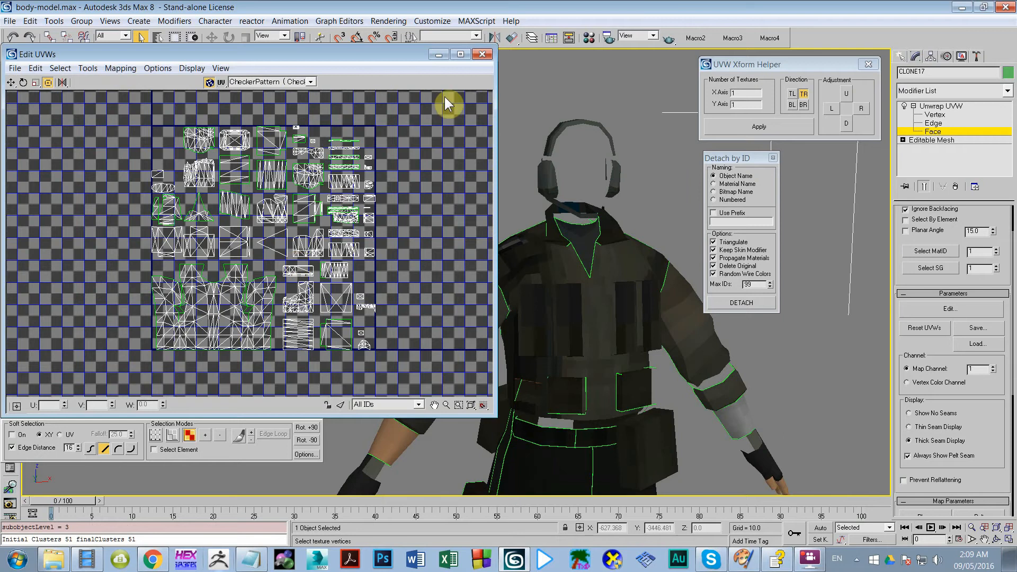
# Narrow the Edit UVWs window and show the whole soldier in wireframe beside it
pyautogui.scroll(-3, 592, 332)
pyautogui.moveTo(592, 333)
pyautogui.mouseDown(button='middle')
pyautogui.moveTo(669, 227)
pyautogui.moveTo(657, 277)
pyautogui.mouseUp(button='middle')
pyautogui.scroll(3, 660, 277)
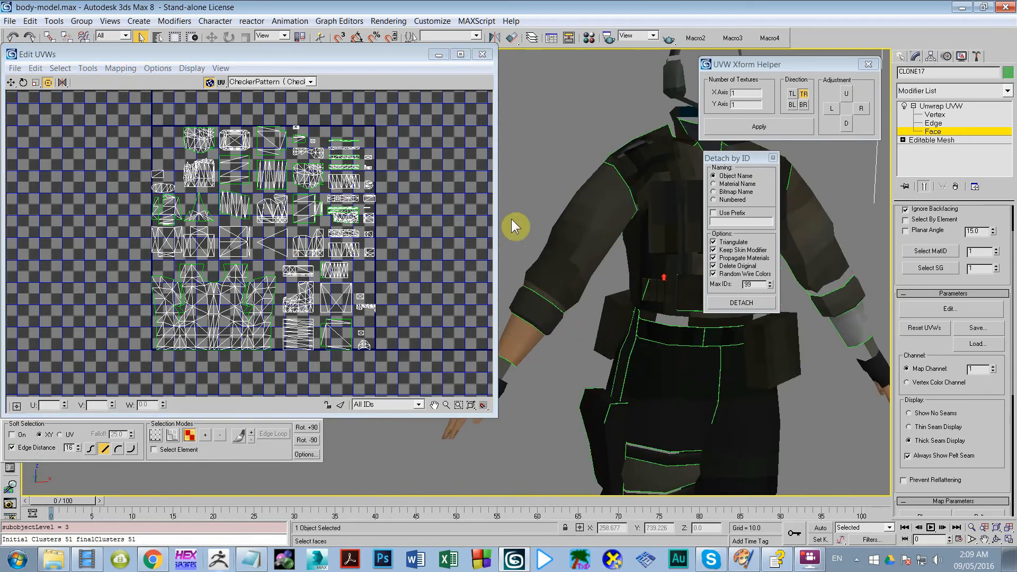
pyautogui.moveTo(494, 210); pyautogui.dragTo(355, 207)
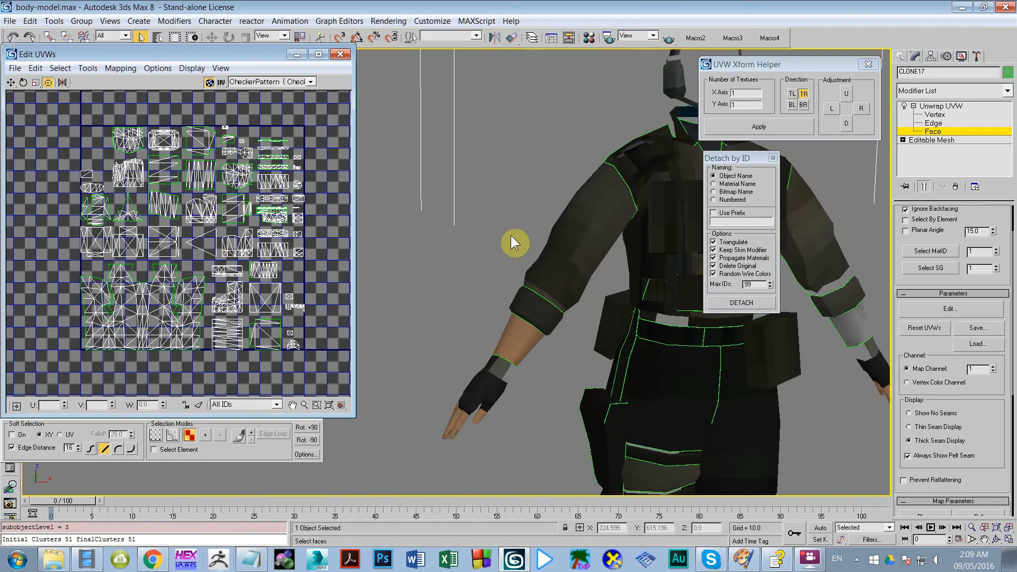
pyautogui.press('F3')
pyautogui.scroll(-3, 477, 297)
pyautogui.scroll(3, 460, 286)
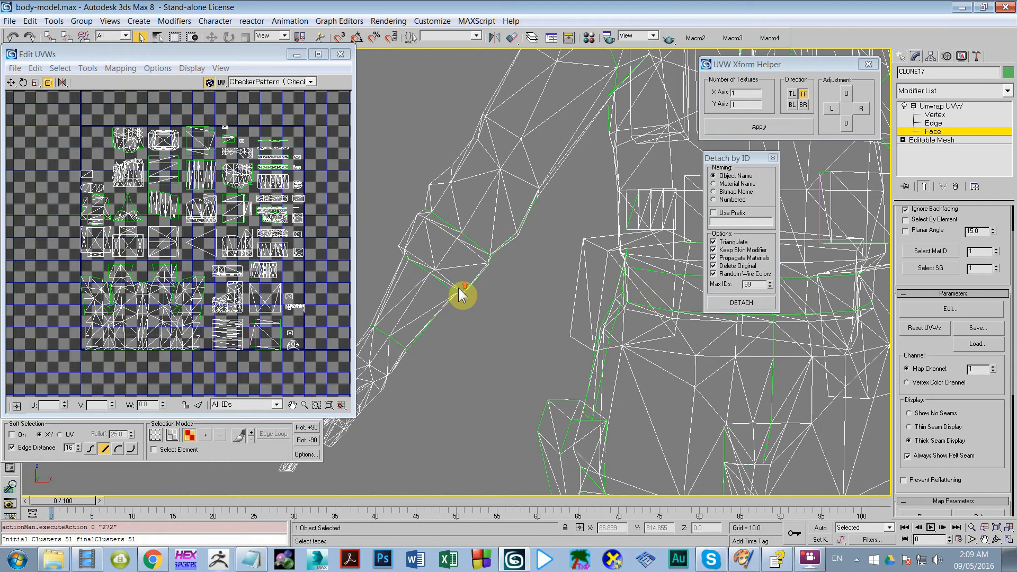
pyautogui.scroll(-4, 469, 276)
pyautogui.scroll(-2, 478, 261)
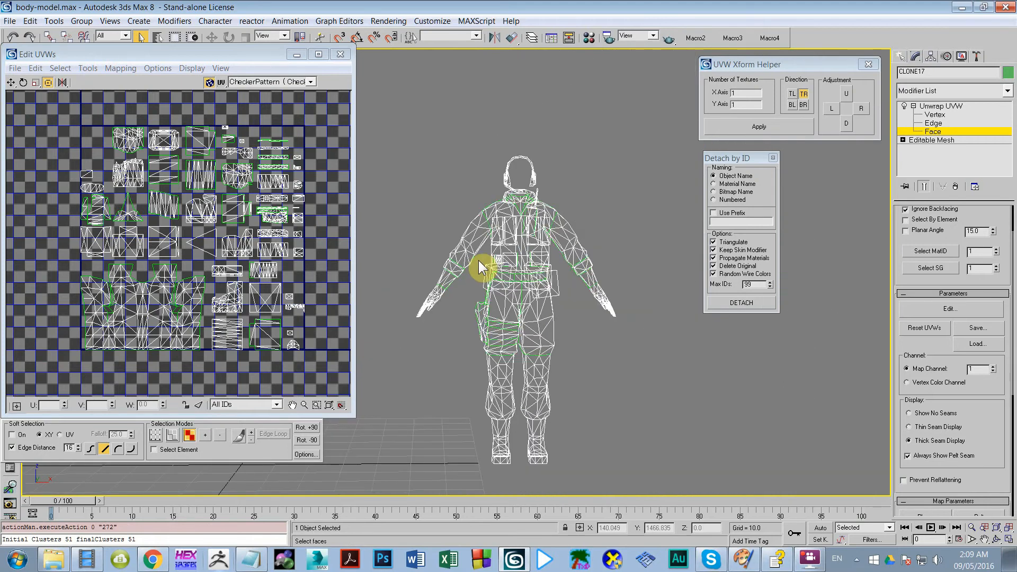
# Select the upper-arm UV cluster and after it the headset ear-cup cluster to see which model parts use each one
pyautogui.scroll(3, 164, 143)
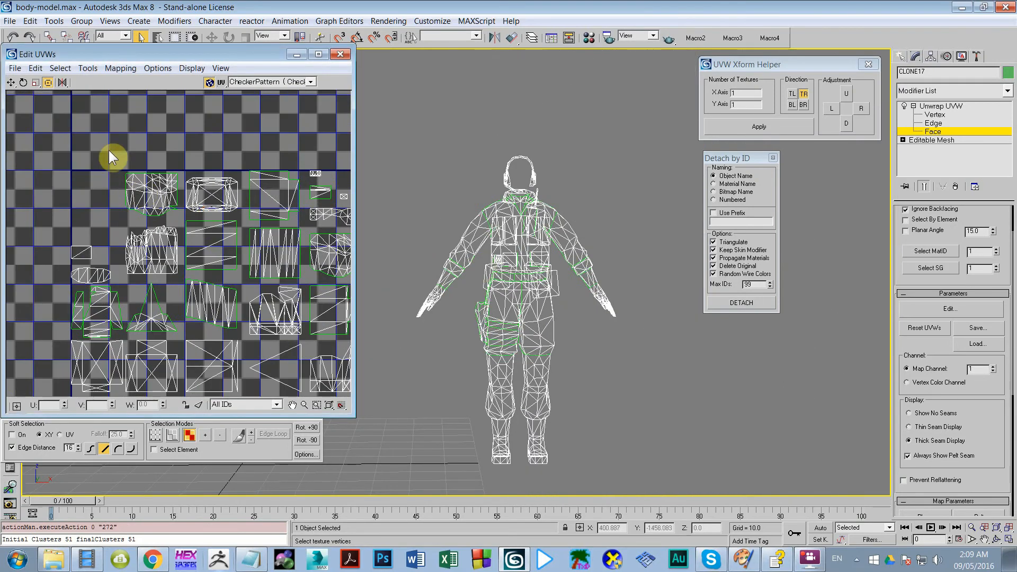
pyautogui.moveTo(107, 150); pyautogui.dragTo(182, 217)
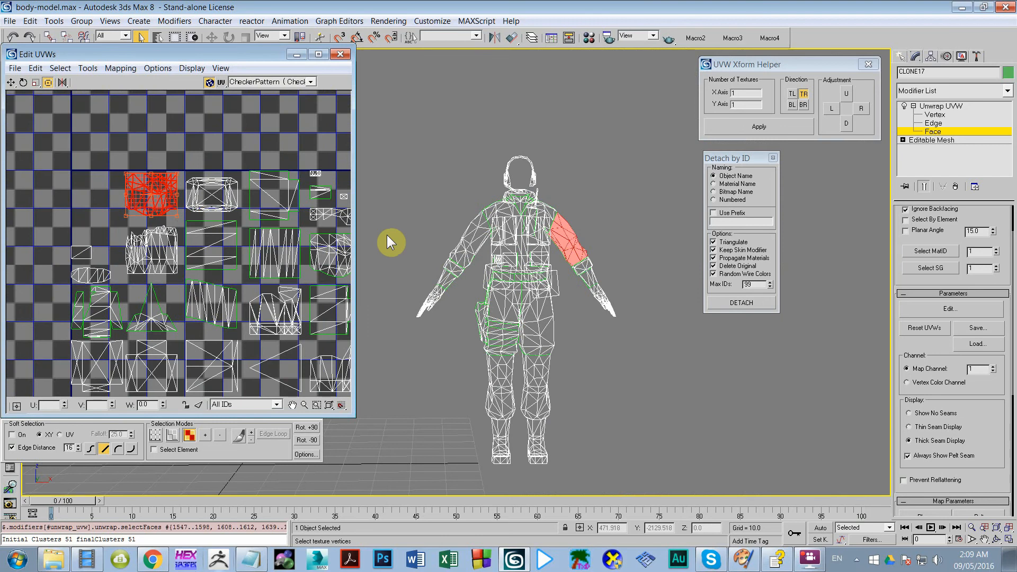
pyautogui.moveTo(181, 168); pyautogui.dragTo(244, 215)
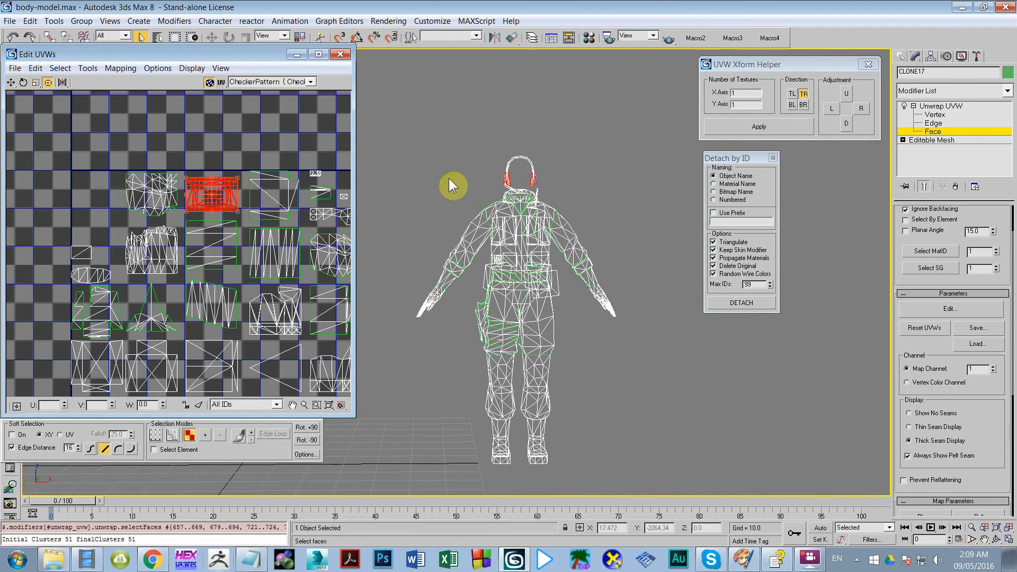
pyautogui.scroll(5, 454, 183)
pyautogui.scroll(2, 565, 205)
pyautogui.moveTo(565, 205); pyautogui.dragTo(436, 314, button='middle')
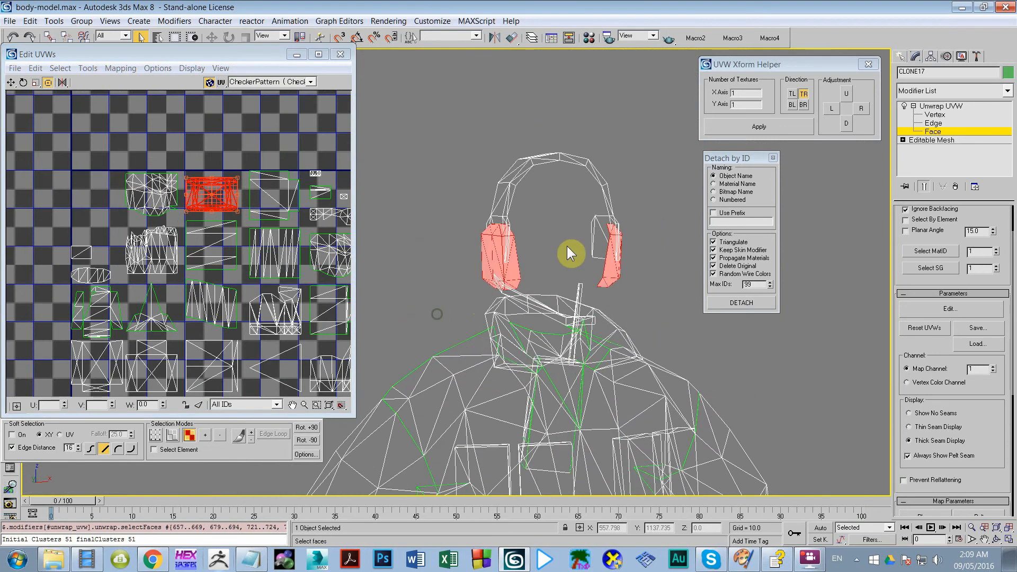
# Examine the selected ear-cup cluster up close in the UV layout and on the model for parts sharing the same UVs
pyautogui.press('z')
pyautogui.moveTo(204, 171); pyautogui.dragTo(162, 214, button='middle')
pyautogui.scroll(5, 170, 217)
pyautogui.scroll(-2, 593, 236)
pyautogui.hotkey('shift', 'z')
pyautogui.moveTo(596, 232); pyautogui.dragTo(573, 237, button='middle')
pyautogui.scroll(3, 574, 237)
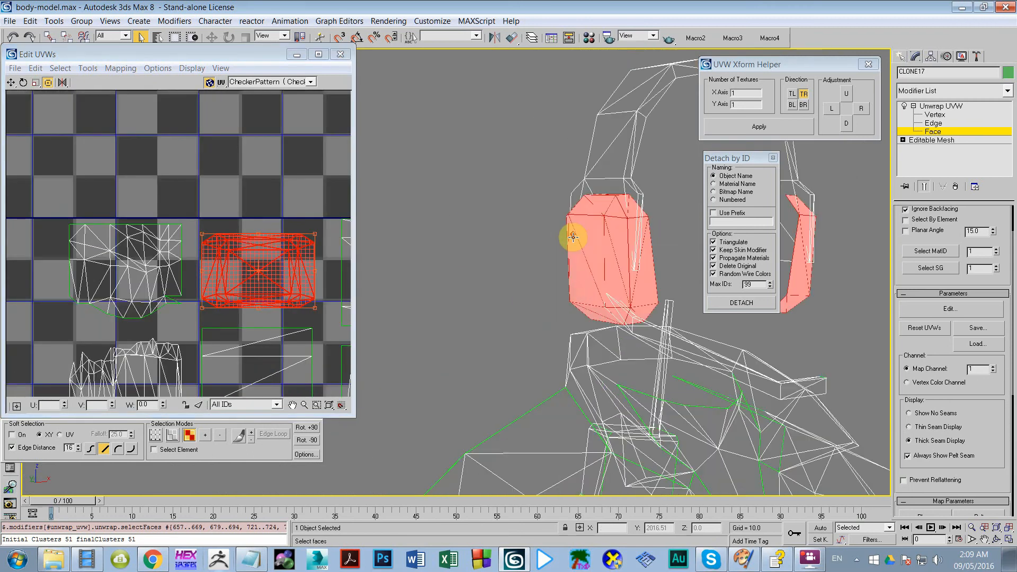
pyautogui.scroll(-3, 629, 266)
pyautogui.moveTo(615, 267)
pyautogui.keyDown('alt'); pyautogui.mouseDown(button='middle')
pyautogui.moveTo(565, 270)
pyautogui.moveTo(617, 270)
pyautogui.moveTo(605, 269)
pyautogui.mouseUp(button='middle'); pyautogui.keyUp('alt')
pyautogui.scroll(3, 295, 257)
pyautogui.scroll(-4, 443, 272)
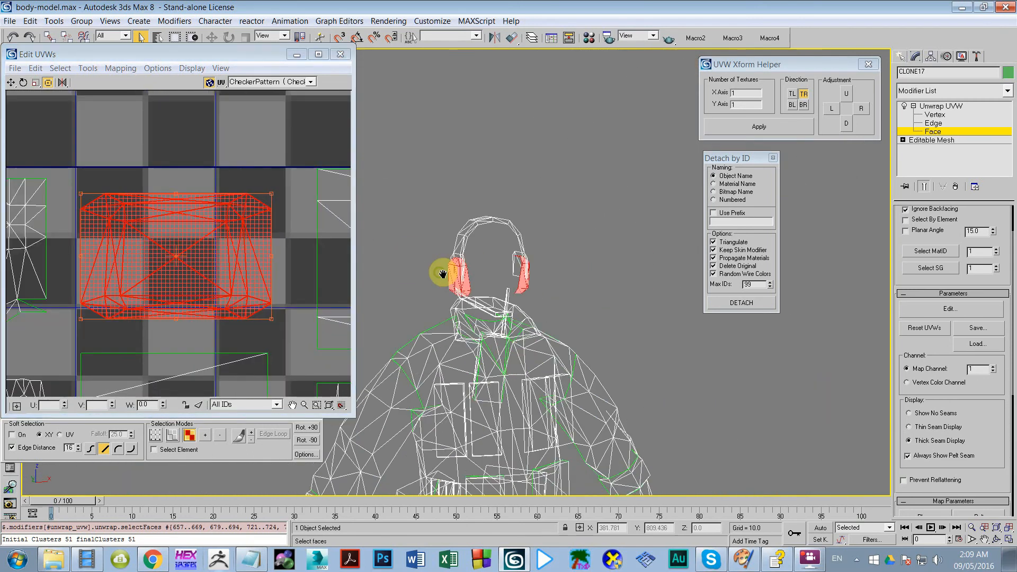
pyautogui.scroll(3, 510, 251)
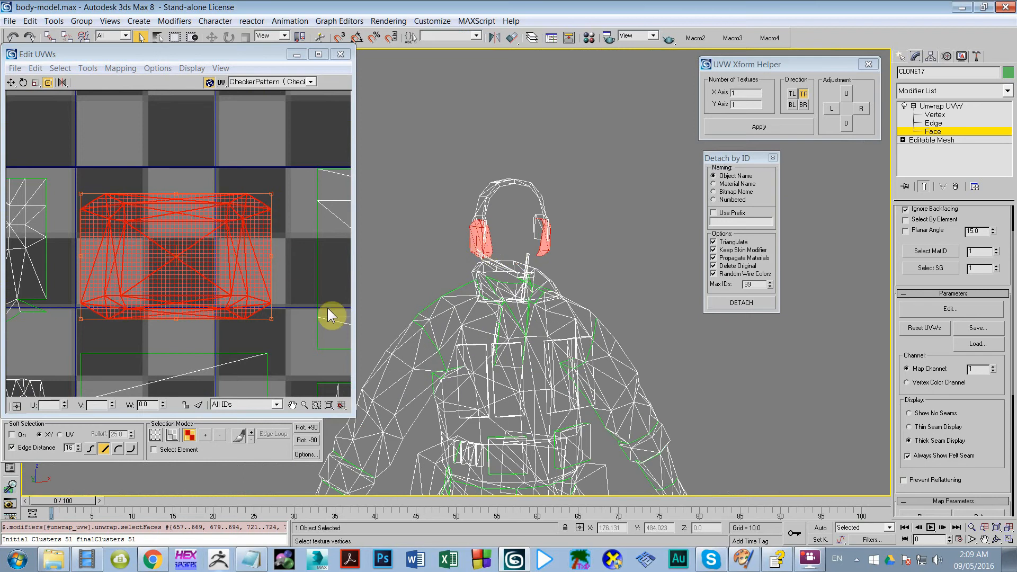
# With Select By Element on and Ignore Backfacing off, isolate one headset ear cup, break its UVs and move them above the original cluster
pyautogui.click(906, 219)
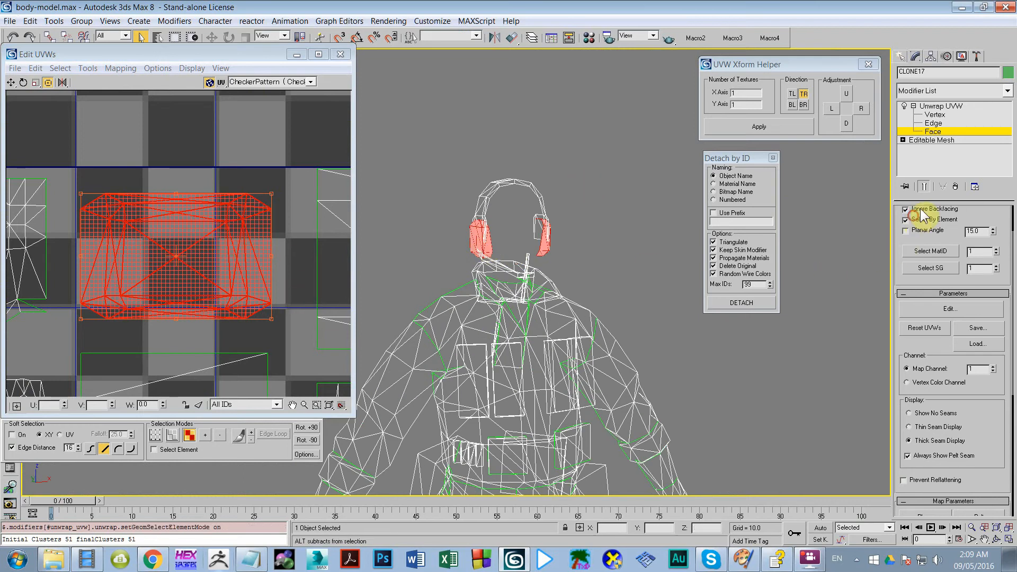
pyautogui.keyDown('alt'); pyautogui.moveTo(622, 132); pyautogui.dragTo(518, 297); pyautogui.keyUp('alt')
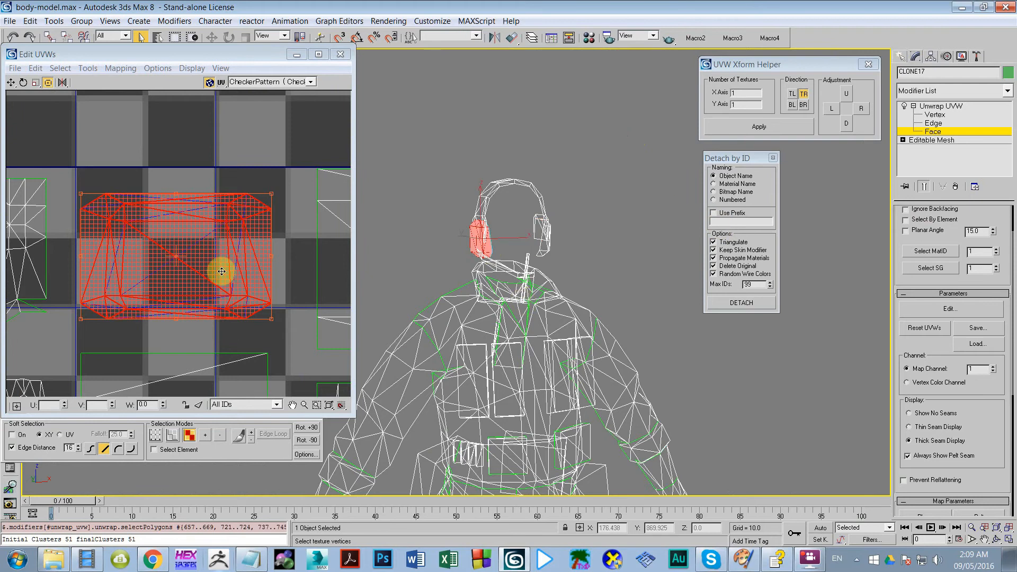
pyautogui.rightClick(187, 261)
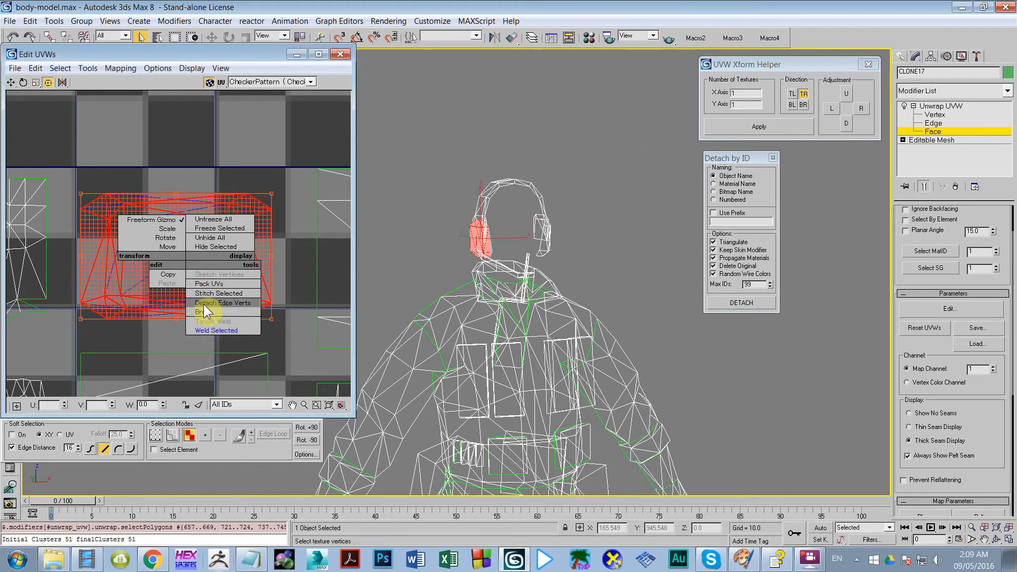
pyautogui.click(208, 313)
pyautogui.moveTo(187, 253); pyautogui.dragTo(200, 91)
pyautogui.click(213, 188)
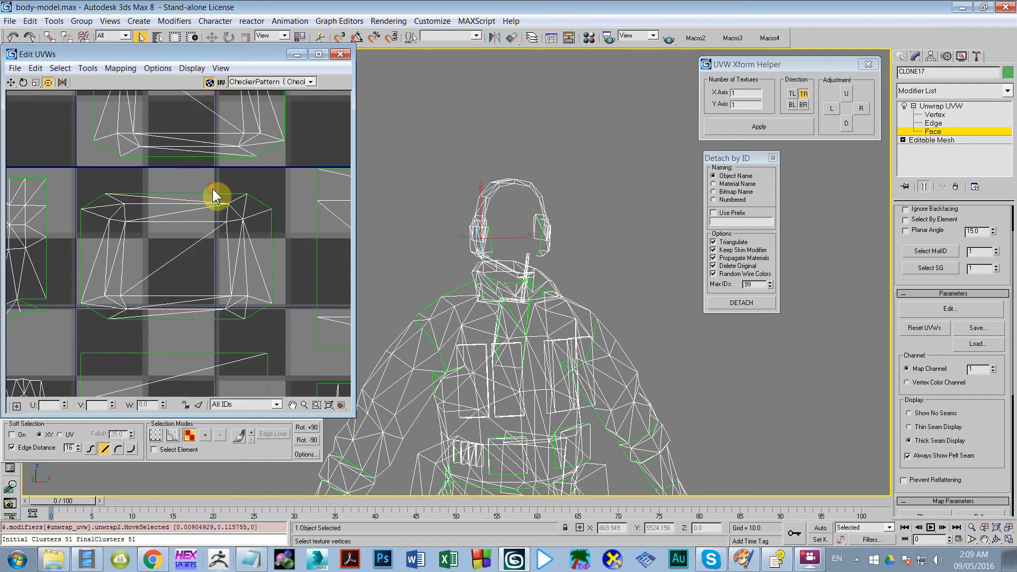
pyautogui.scroll(-3, 226, 203)
pyautogui.scroll(-2, 243, 207)
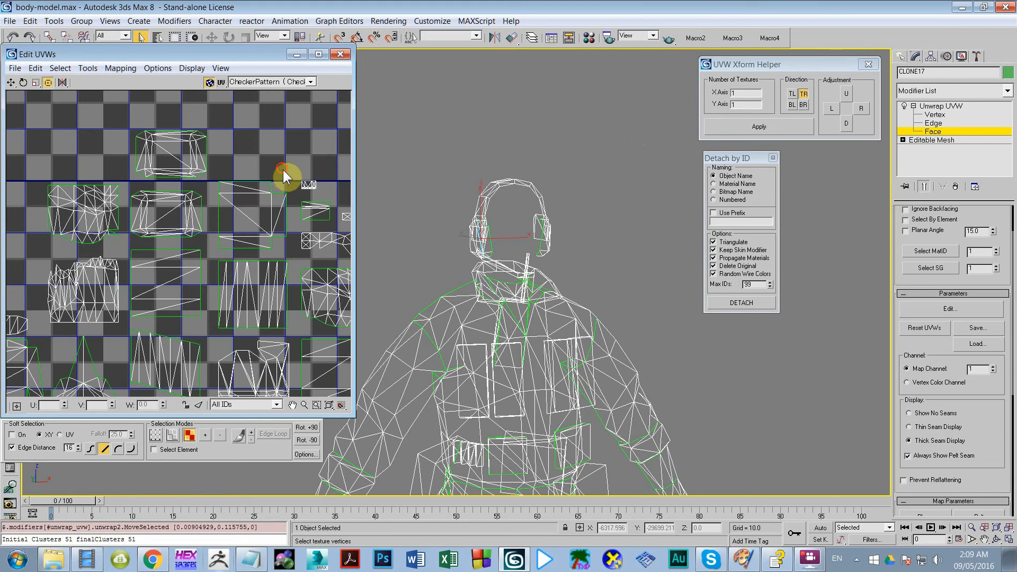
# Select the square waist-pouch UV cluster beside the ear-cup cluster and examine which model faces use it
pyautogui.moveTo(283, 171); pyautogui.dragTo(225, 247)
pyautogui.scroll(-2, 271, 225)
pyautogui.moveTo(271, 225); pyautogui.dragTo(213, 216, button='middle')
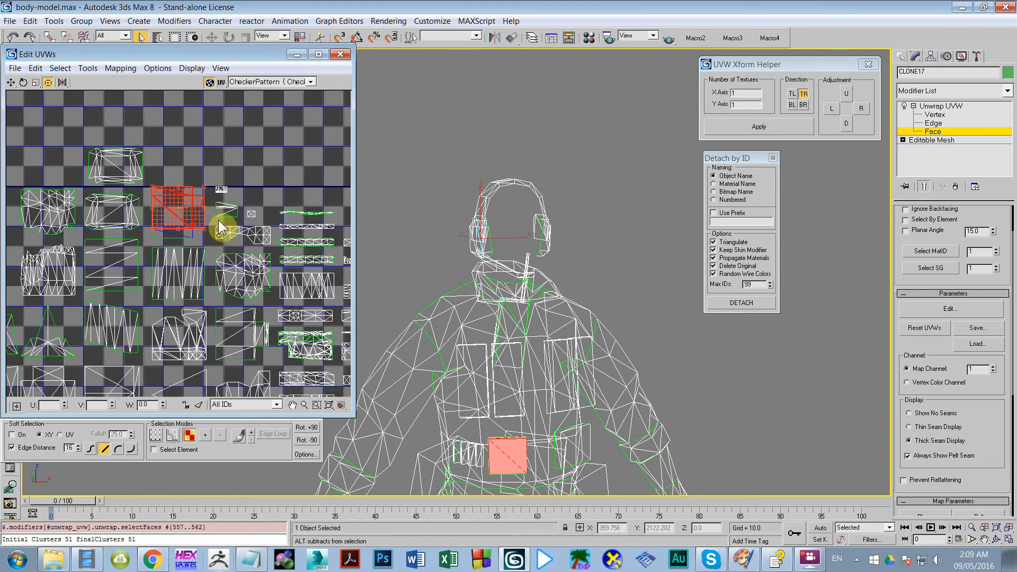
pyautogui.keyDown('alt'); pyautogui.moveTo(602, 358); pyautogui.dragTo(459, 283, button='middle'); pyautogui.keyUp('alt')
pyautogui.moveTo(225, 160); pyautogui.dragTo(158, 237)
pyautogui.scroll(-4, 408, 333)
pyautogui.keyDown('alt'); pyautogui.moveTo(411, 332); pyautogui.dragTo(477, 329, button='middle'); pyautogui.keyUp('alt')
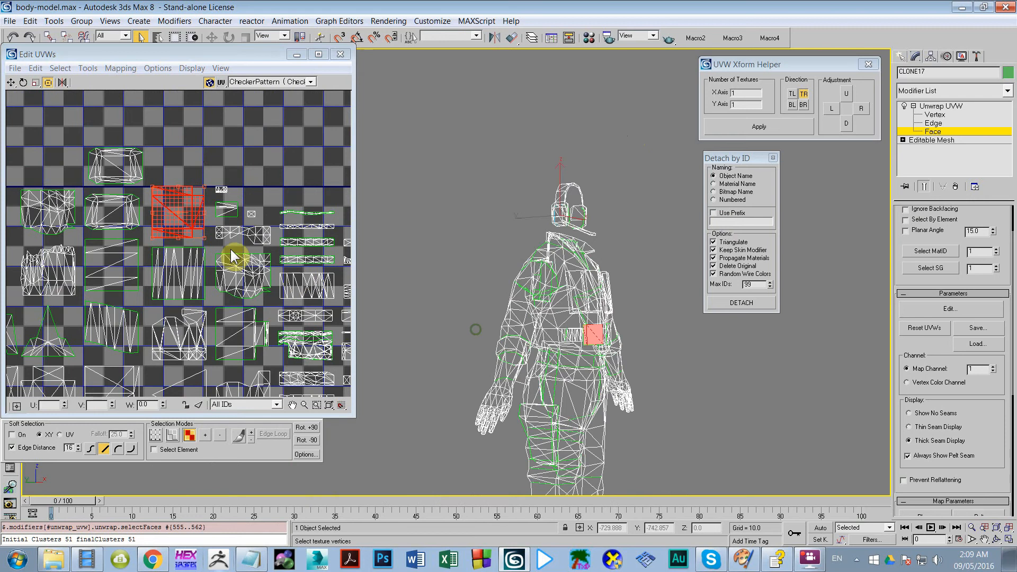
# Select further UV clusters, including the forearm's, and inspect the matching model parts for shared UVs
pyautogui.scroll(3, 229, 250)
pyautogui.middleClick(220, 250)
pyautogui.scroll(3, 220, 254)
pyautogui.moveTo(222, 255); pyautogui.dragTo(323, 329)
pyautogui.keyDown('alt'); pyautogui.moveTo(536, 329); pyautogui.dragTo(386, 296, button='middle'); pyautogui.keyUp('alt')
pyautogui.moveTo(220, 254); pyautogui.dragTo(134, 312)
pyautogui.scroll(-3, 489, 284)
pyautogui.keyDown('alt'); pyautogui.moveTo(488, 284); pyautogui.dragTo(423, 289, button='middle'); pyautogui.keyUp('alt')
pyautogui.scroll(-4, 247, 244)
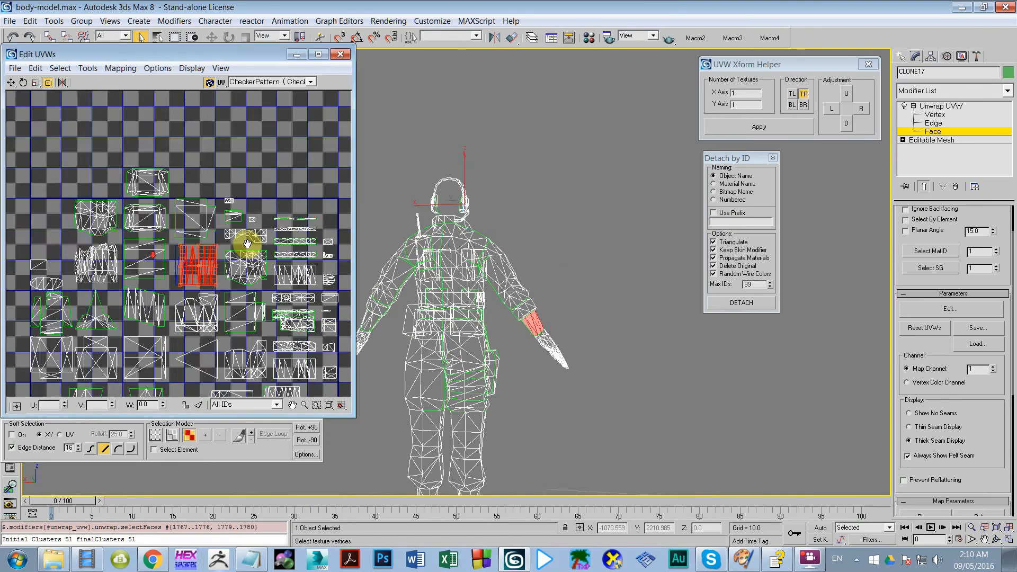
# Select the UV cluster shared by the tall chest pouches
pyautogui.moveTo(248, 244); pyautogui.dragTo(348, 226, button='middle')
pyautogui.scroll(2, 347, 233)
pyautogui.moveTo(445, 344); pyautogui.dragTo(208, 221, button='middle')
pyautogui.moveTo(188, 350); pyautogui.dragTo(189, 351)
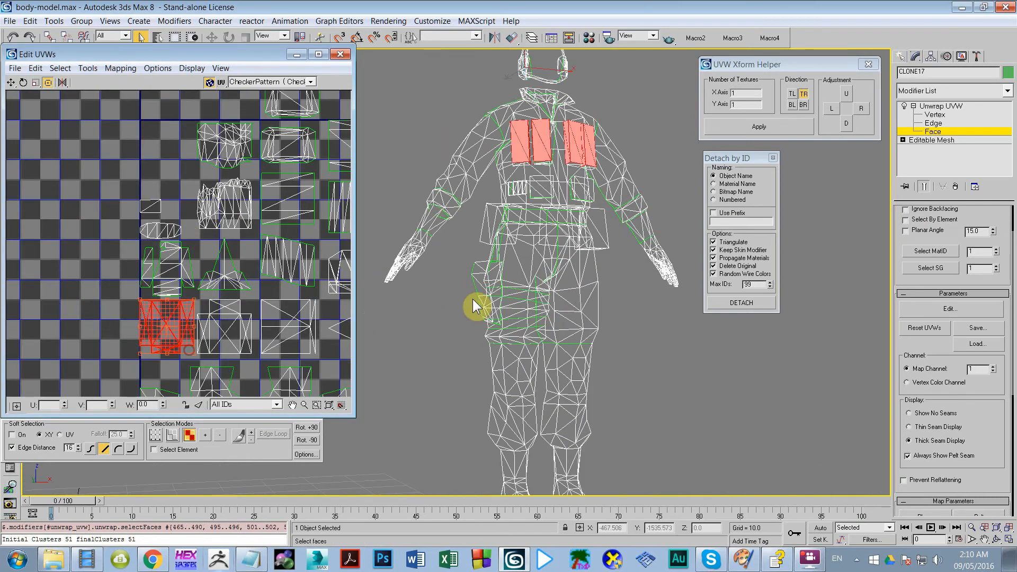
pyautogui.moveTo(473, 299); pyautogui.dragTo(427, 388, button='middle')
pyautogui.scroll(2, 134, 302)
pyautogui.moveTo(179, 328); pyautogui.dragTo(193, 257, button='middle')
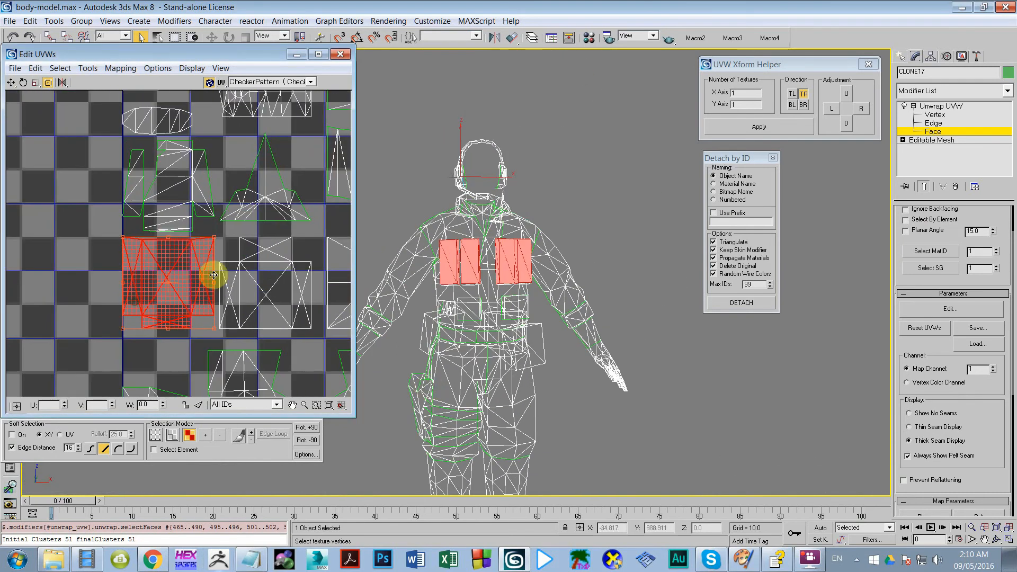
# Isolate one inner chest pouch from the selection, break its UVs and move them outside the layout by about -0.23 in U
pyautogui.scroll(2, 518, 265)
pyautogui.scroll(1, 552, 288)
pyautogui.moveTo(551, 288); pyautogui.dragTo(580, 290, button='middle')
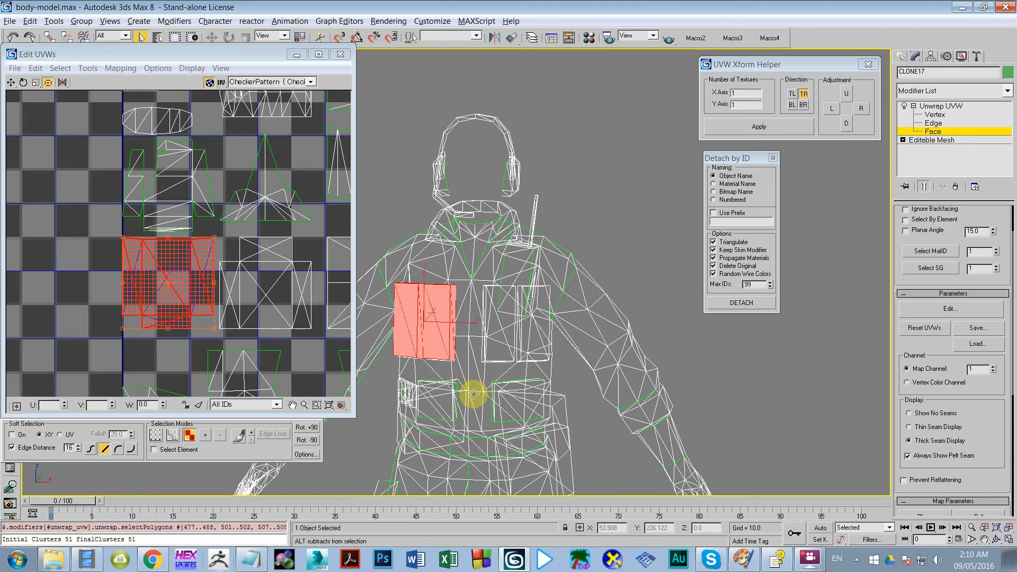
pyautogui.keyDown('alt'); pyautogui.moveTo(470, 392); pyautogui.dragTo(503, 383, button='middle'); pyautogui.keyUp('alt')
pyautogui.keyDown('alt'); pyautogui.moveTo(516, 292); pyautogui.dragTo(480, 362); pyautogui.keyUp('alt')
pyautogui.keyDown('alt'); pyautogui.moveTo(470, 268); pyautogui.dragTo(521, 378); pyautogui.keyUp('alt')
pyautogui.rightClick(122, 265)
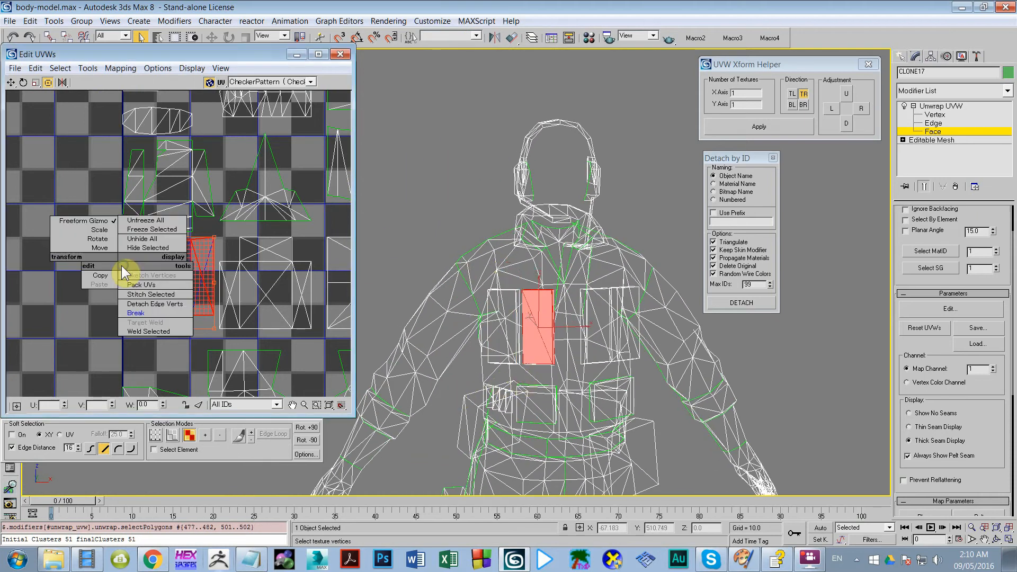
pyautogui.click(139, 301)
pyautogui.moveTo(171, 284); pyautogui.dragTo(36, 282)
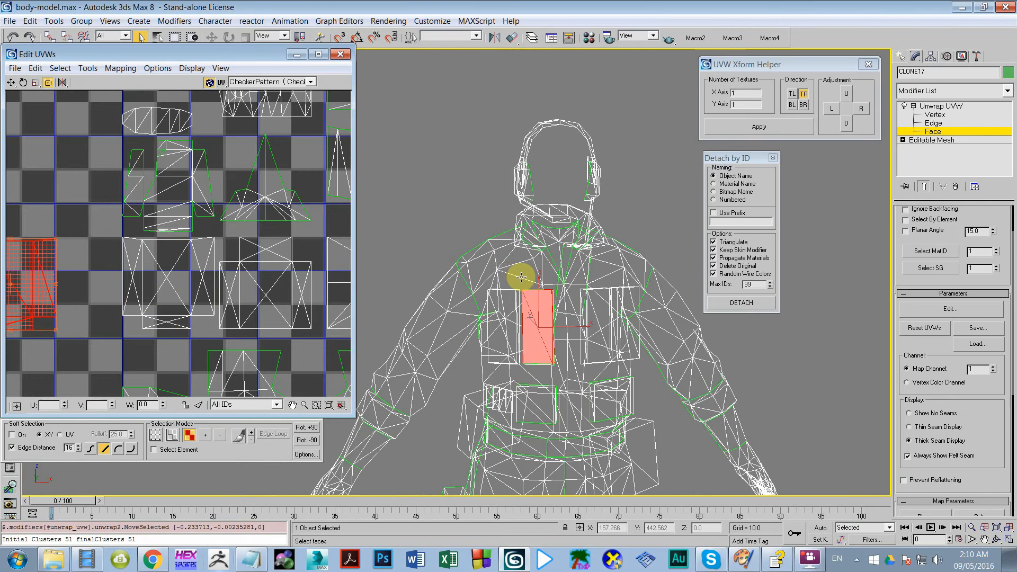
# Isolate the adjacent outer chest pouch, break its UVs and move them about -0.23 in U and 0.17 in V
pyautogui.moveTo(170, 310); pyautogui.dragTo(205, 334)
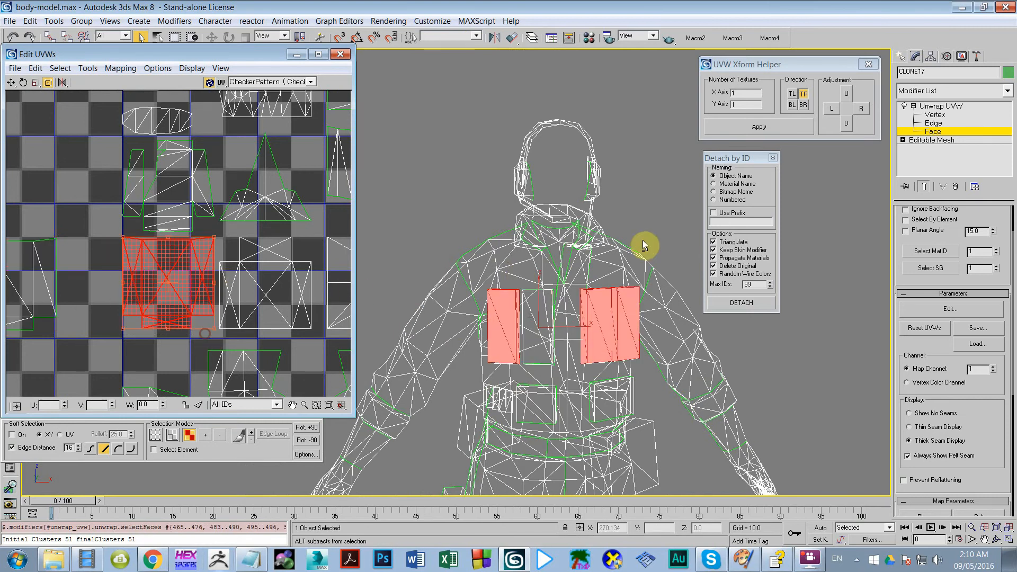
pyautogui.rightClick(123, 279)
pyautogui.click(135, 334)
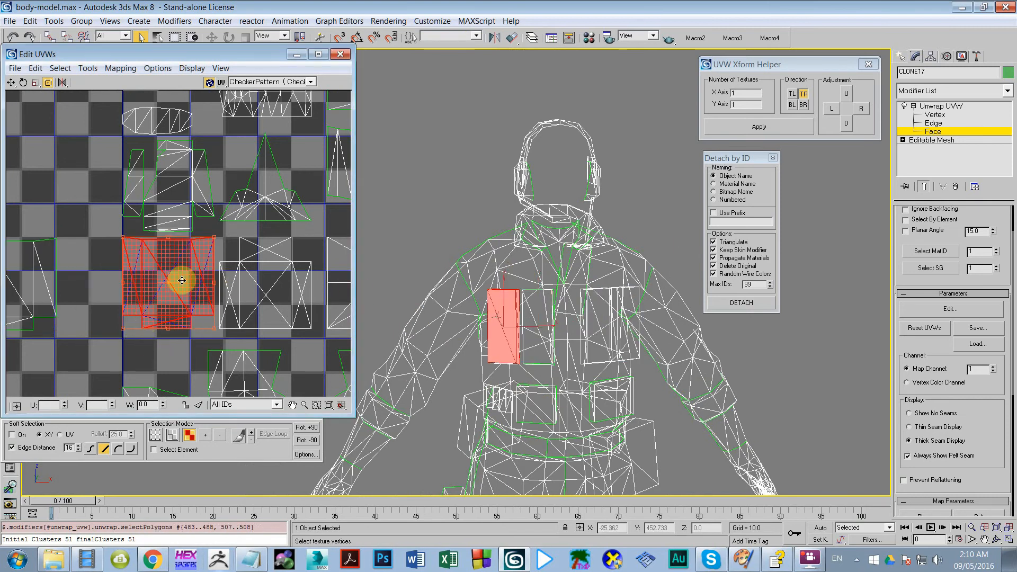
pyautogui.rightClick(182, 280)
pyautogui.click(196, 325)
pyautogui.moveTo(198, 291); pyautogui.dragTo(45, 177)
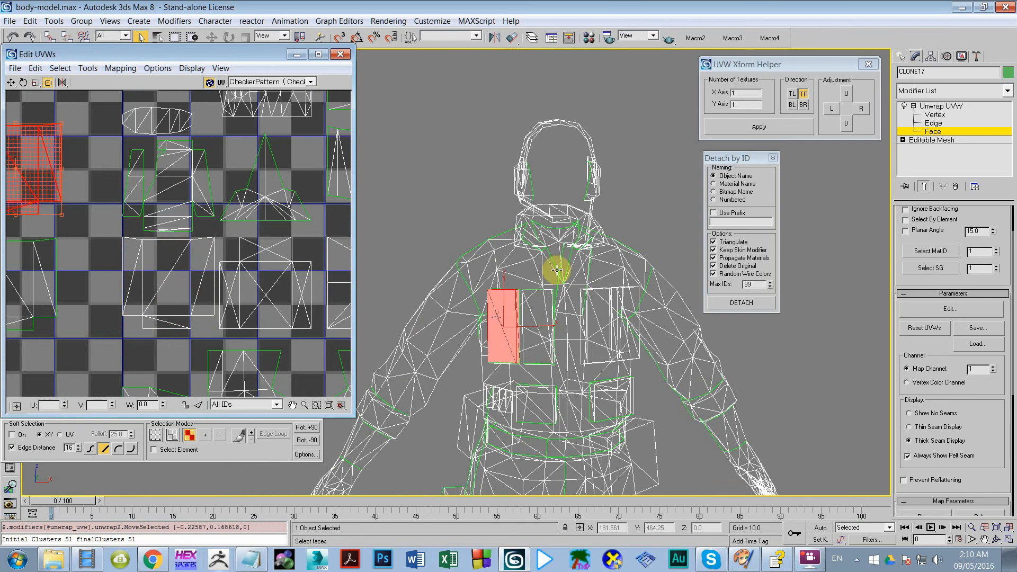
# Isolate the inner pouch on the opposite side of the chest, break its UVs and move them about -0.15 in U and -0.06 in V
pyautogui.moveTo(147, 302); pyautogui.dragTo(207, 341)
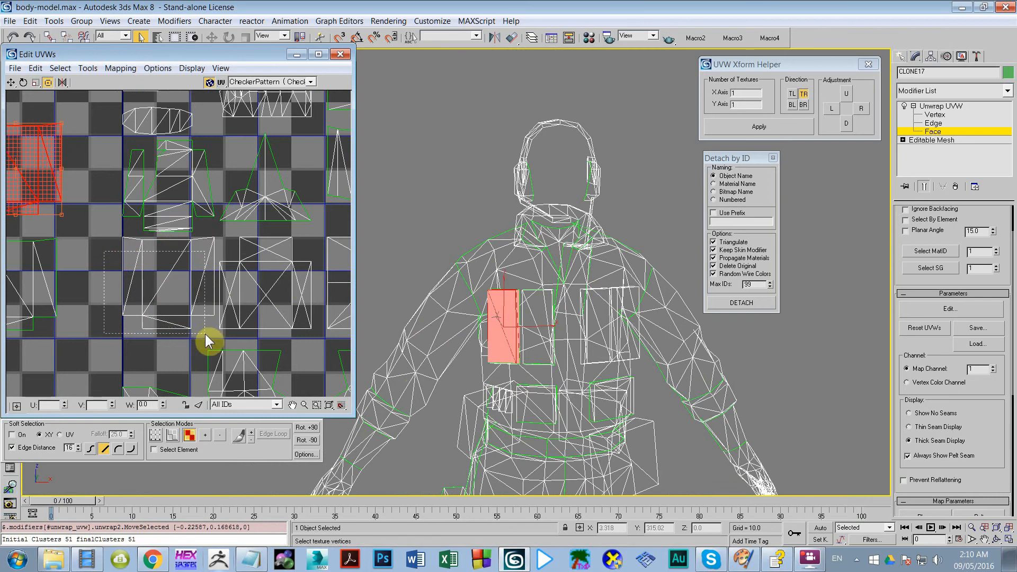
pyautogui.keyDown('alt'); pyautogui.moveTo(622, 281); pyautogui.dragTo(579, 279, button='middle'); pyautogui.keyUp('alt')
pyautogui.keyDown('alt'); pyautogui.moveTo(580, 257); pyautogui.dragTo(475, 386); pyautogui.keyUp('alt')
pyautogui.rightClick(403, 248)
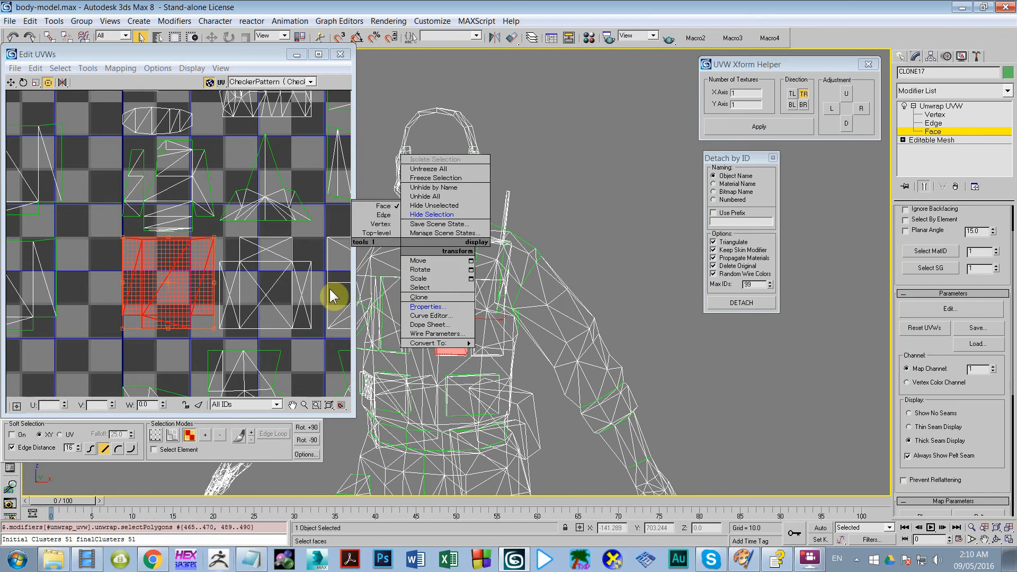
pyautogui.rightClick(210, 251)
pyautogui.click(221, 300)
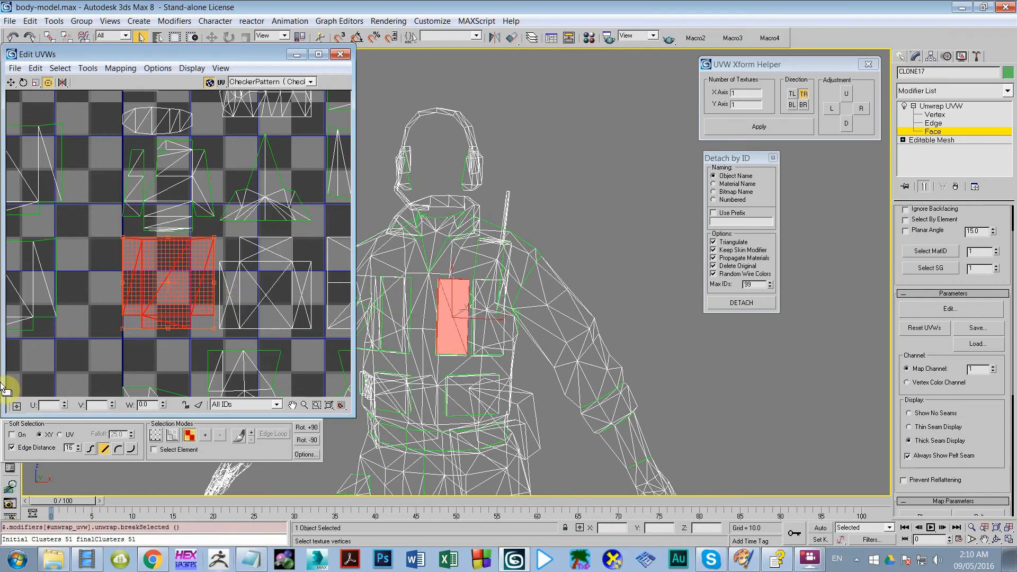
pyautogui.moveTo(134, 298); pyautogui.dragTo(128, 302, button='middle')
pyautogui.moveTo(128, 302); pyautogui.dragTo(24, 341)
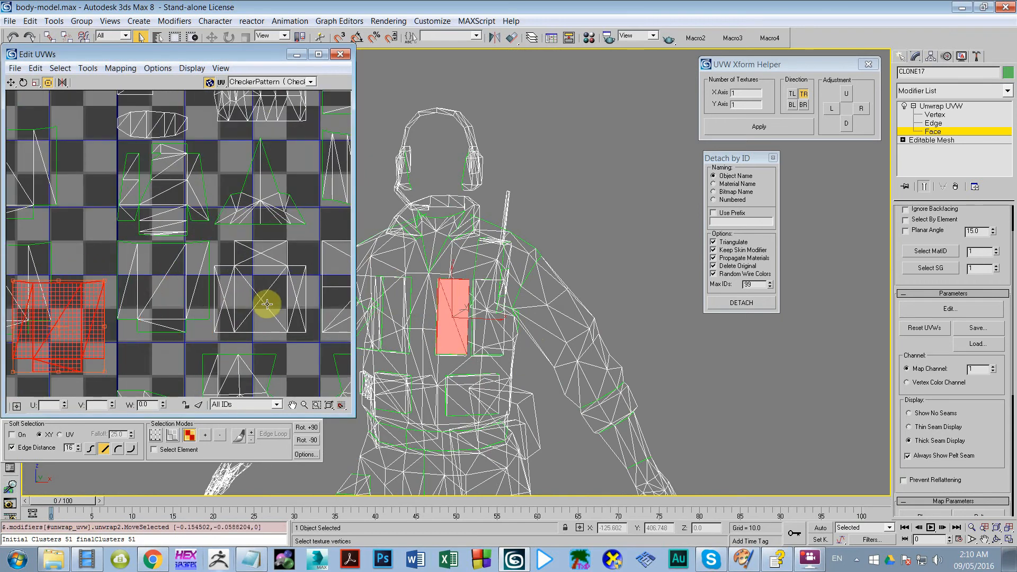
# Select one boot's faces and inspect both boots against the highlighted UV clusters for shared UVs
pyautogui.scroll(-2, 266, 305)
pyautogui.moveTo(275, 302); pyautogui.dragTo(218, 177, button='middle')
pyautogui.scroll(-3, 227, 290)
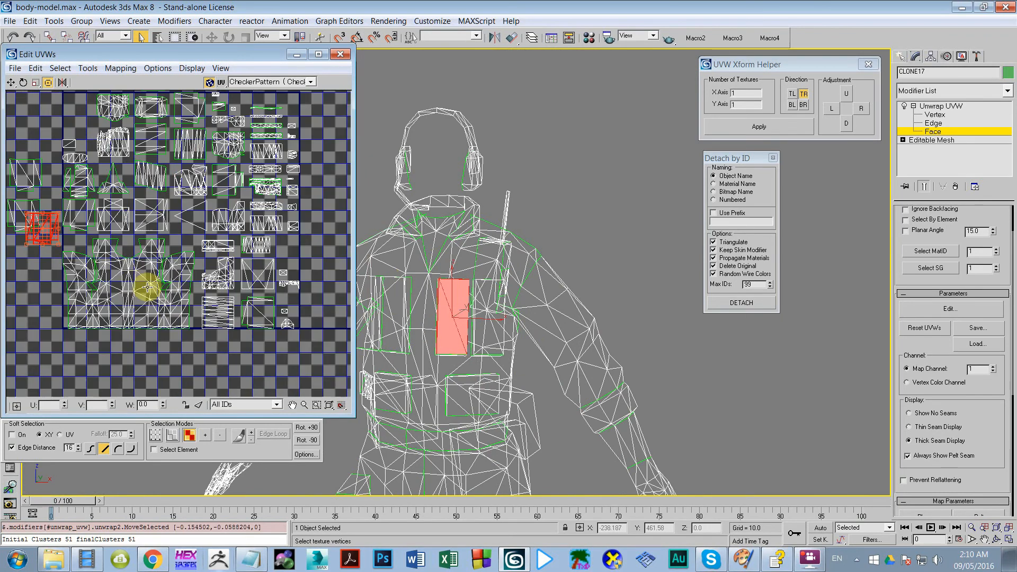
pyautogui.scroll(-1, 253, 278)
pyautogui.scroll(1, 254, 278)
pyautogui.scroll(-1, 424, 327)
pyautogui.moveTo(411, 331); pyautogui.dragTo(463, 199, button='middle')
pyautogui.scroll(-2, 443, 382)
pyautogui.moveTo(443, 381); pyautogui.dragTo(418, 345, button='middle')
pyautogui.scroll(2, 459, 296)
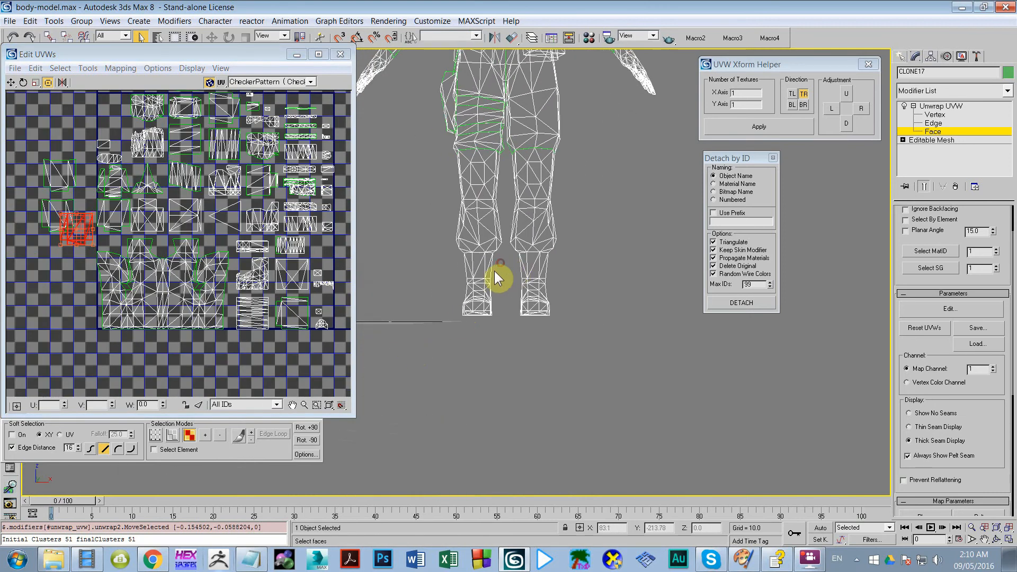
pyautogui.click(495, 272)
pyautogui.moveTo(182, 227); pyautogui.dragTo(154, 249, button='middle')
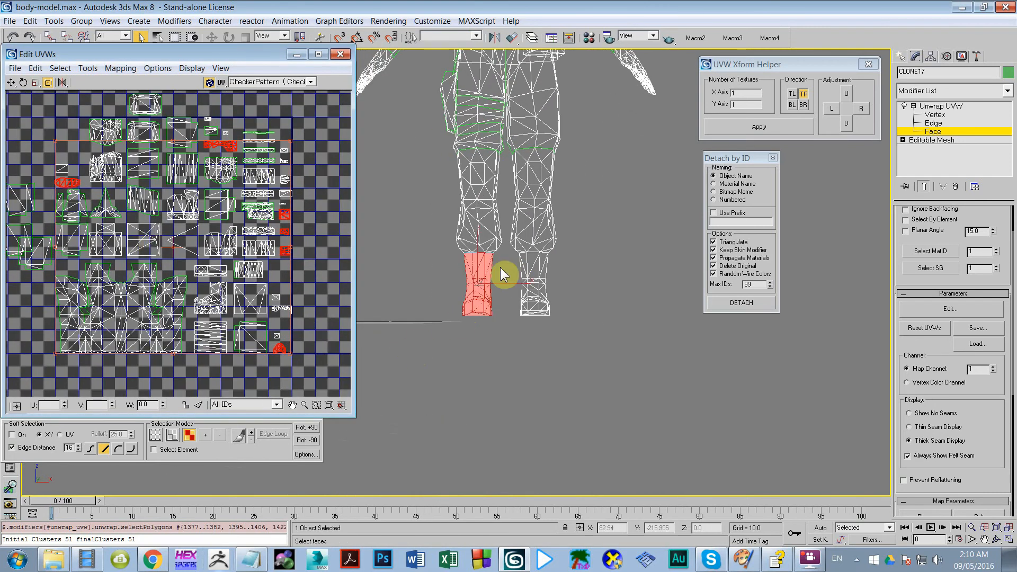
pyautogui.keyDown('alt'); pyautogui.moveTo(518, 281); pyautogui.dragTo(430, 303, button='middle'); pyautogui.keyUp('alt')
pyautogui.moveTo(430, 303); pyautogui.dragTo(597, 328, button='middle')
pyautogui.moveTo(597, 328); pyautogui.dragTo(567, 266, button='middle')
pyautogui.scroll(4, 525, 269)
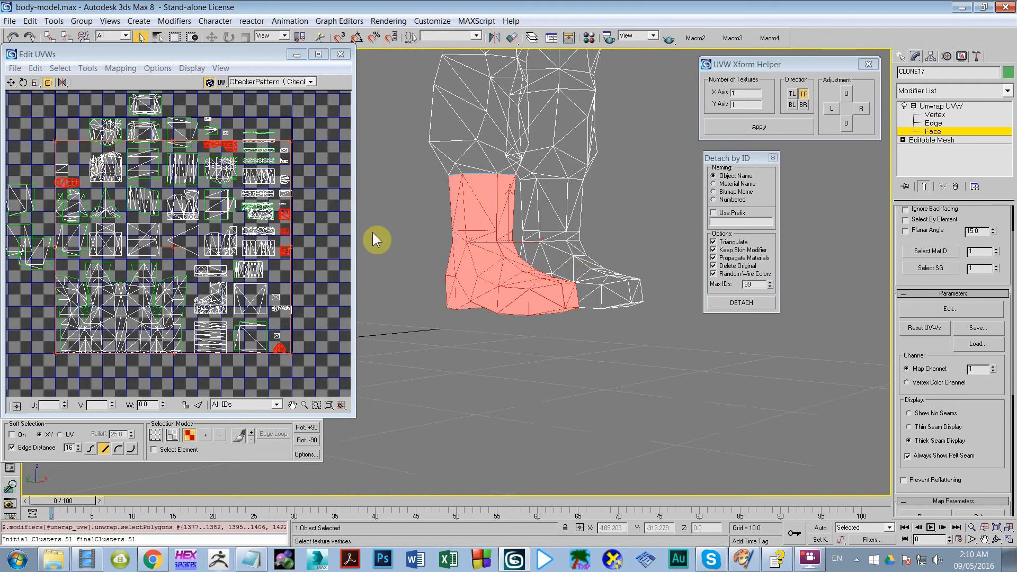
pyautogui.keyDown('alt'); pyautogui.moveTo(490, 255); pyautogui.dragTo(379, 260, button='middle'); pyautogui.keyUp('alt')
pyautogui.keyDown('alt'); pyautogui.moveTo(378, 260); pyautogui.dragTo(540, 340, button='middle'); pyautogui.keyUp('alt')
pyautogui.scroll(-7, 555, 364)
pyautogui.keyDown('alt'); pyautogui.moveTo(531, 245); pyautogui.dragTo(482, 249, button='middle'); pyautogui.keyUp('alt')
pyautogui.moveTo(482, 249); pyautogui.dragTo(522, 280, button='middle')
pyautogui.scroll(6, 523, 279)
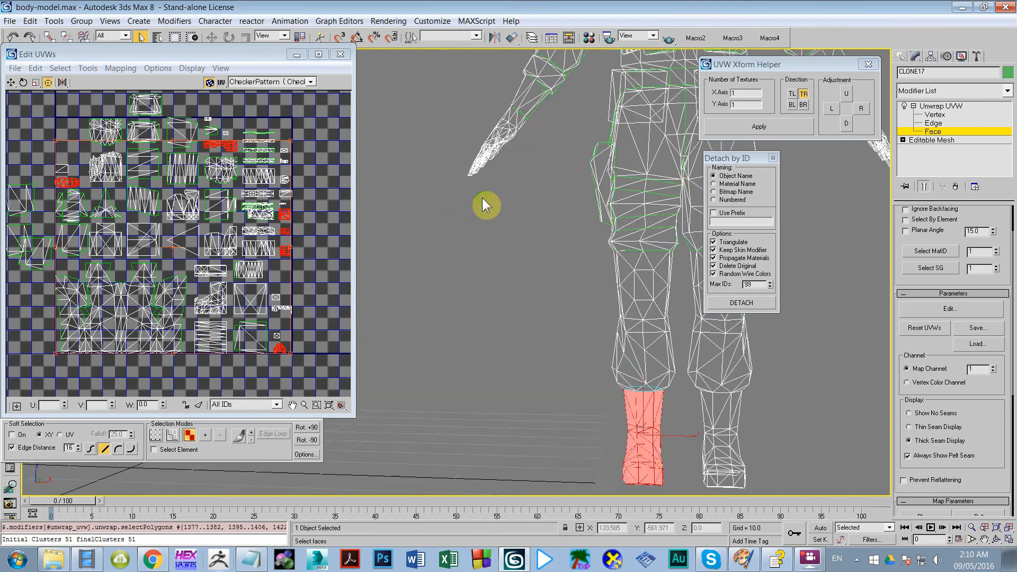
# Select one hand's faces with the forearm up to the elbow and examine the matching UV clusters
pyautogui.moveTo(483, 204); pyautogui.dragTo(466, 274, button='middle')
pyautogui.scroll(1, 466, 275)
pyautogui.moveTo(467, 275); pyautogui.dragTo(456, 348, button='middle')
pyautogui.scroll(1, 456, 343)
pyautogui.scroll(-1, 555, 231)
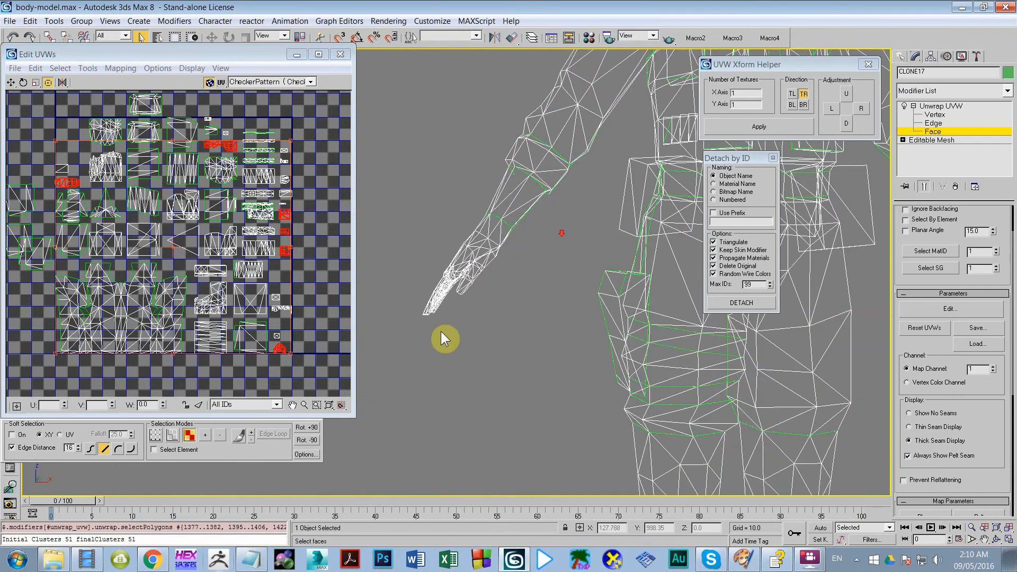
pyautogui.moveTo(391, 361); pyautogui.dragTo(541, 191)
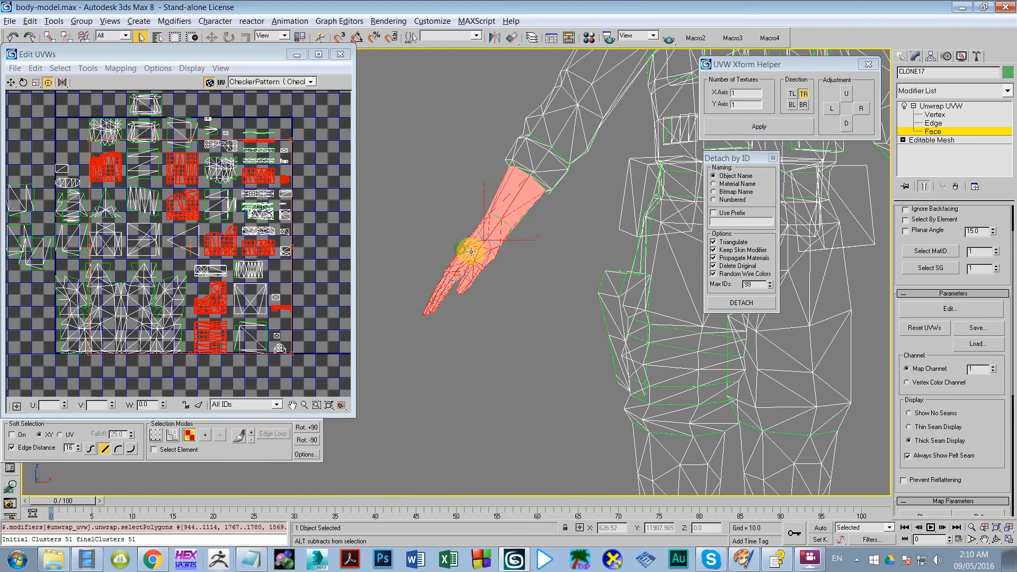
pyautogui.moveTo(461, 254)
pyautogui.keyDown('alt'); pyautogui.mouseDown(button='middle')
pyautogui.moveTo(548, 268)
pyautogui.moveTo(456, 257)
pyautogui.mouseUp(button='middle'); pyautogui.keyUp('alt')
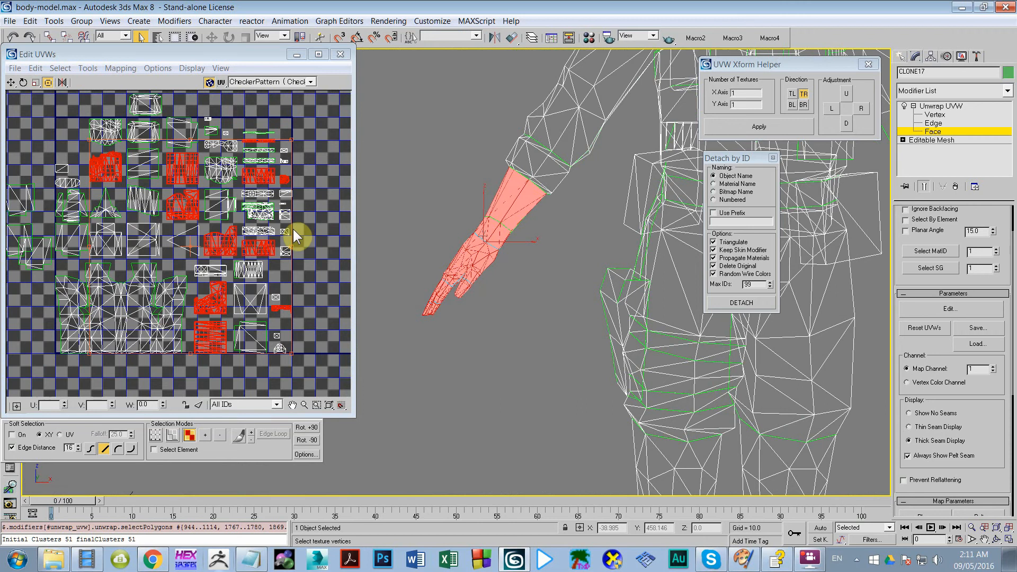
# Clear the face selection and repack all UVs with Recursive Packing, 0.02 spacing and Normalize Clusters on
pyautogui.click(325, 192)
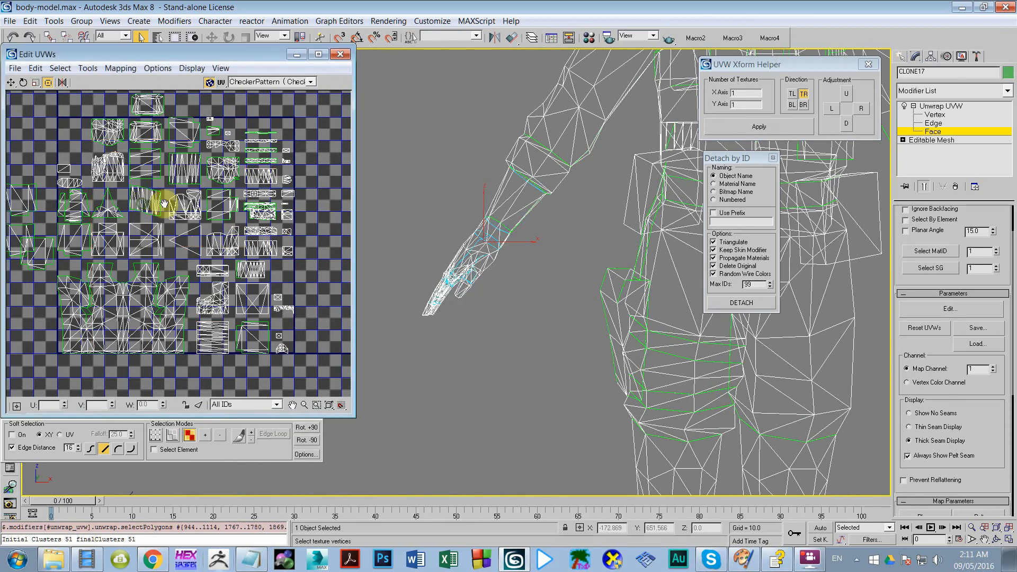
pyautogui.moveTo(159, 208); pyautogui.dragTo(146, 250, button='middle')
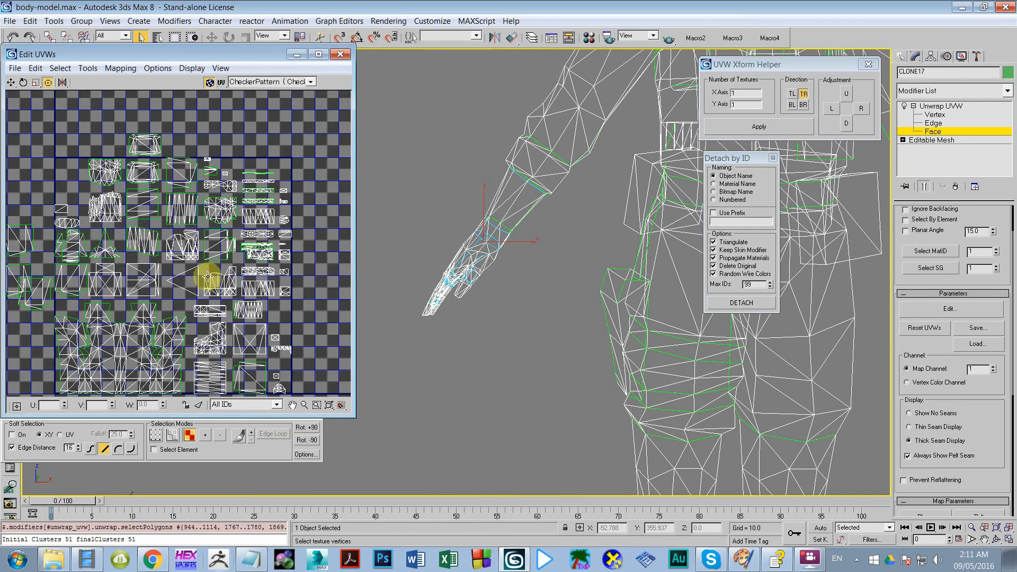
pyautogui.click(87, 69)
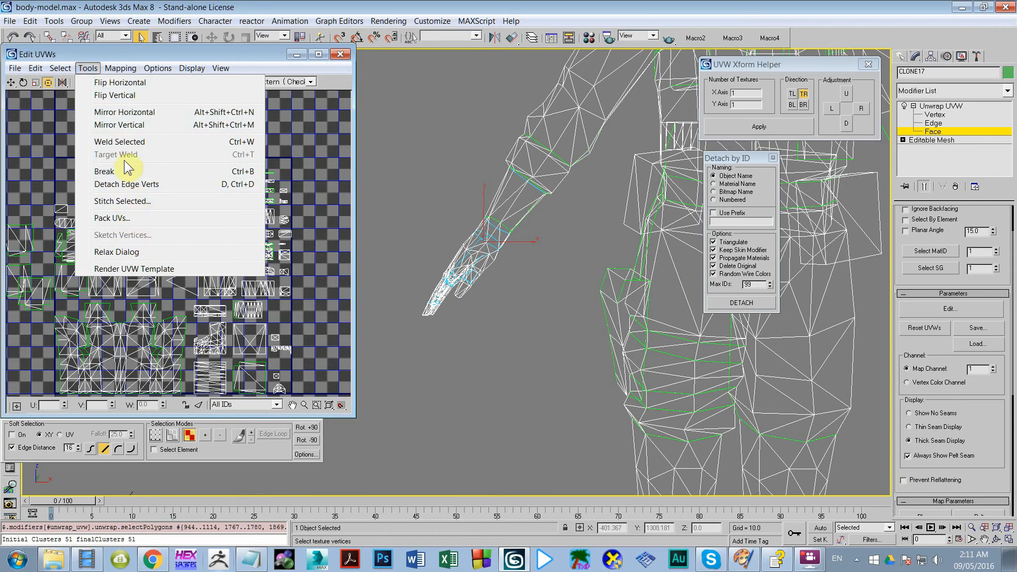
pyautogui.click(119, 218)
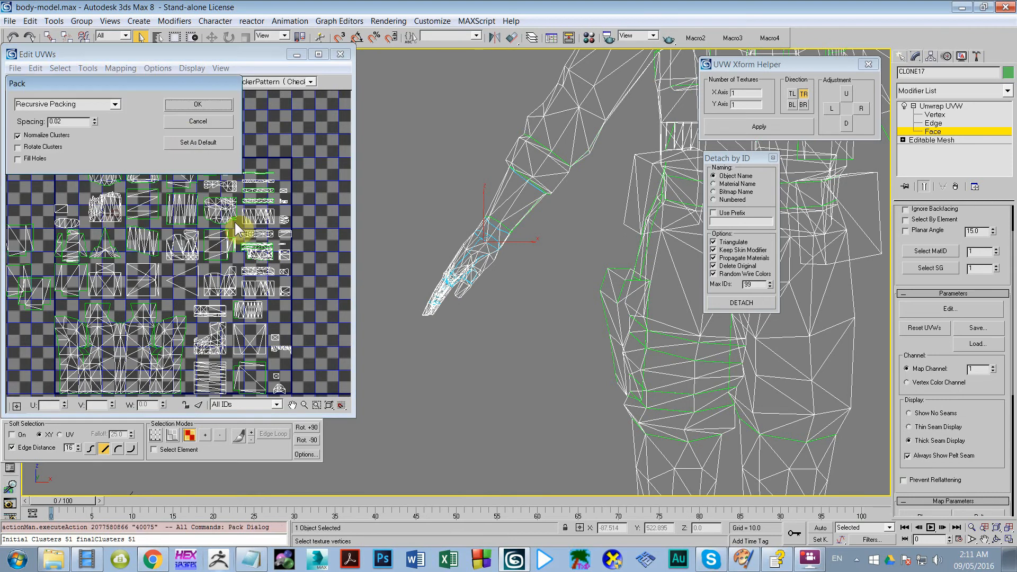
pyautogui.click(180, 109)
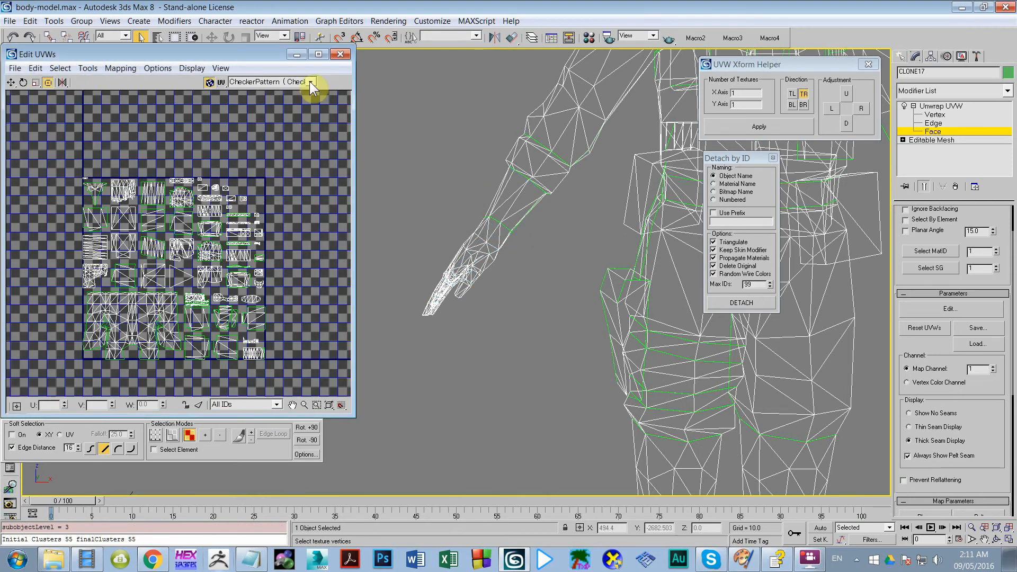
# Close the UV editor, leave face level, deselect the soldier and unhide all objects
pyautogui.click(340, 55)
pyautogui.click(943, 133)
pyautogui.scroll(-5, 492, 238)
pyautogui.moveTo(498, 239); pyautogui.dragTo(360, 234, button='middle')
pyautogui.scroll(-2, 381, 254)
pyautogui.scroll(-2, 405, 271)
pyautogui.click(414, 270)
pyautogui.rightClick(435, 236)
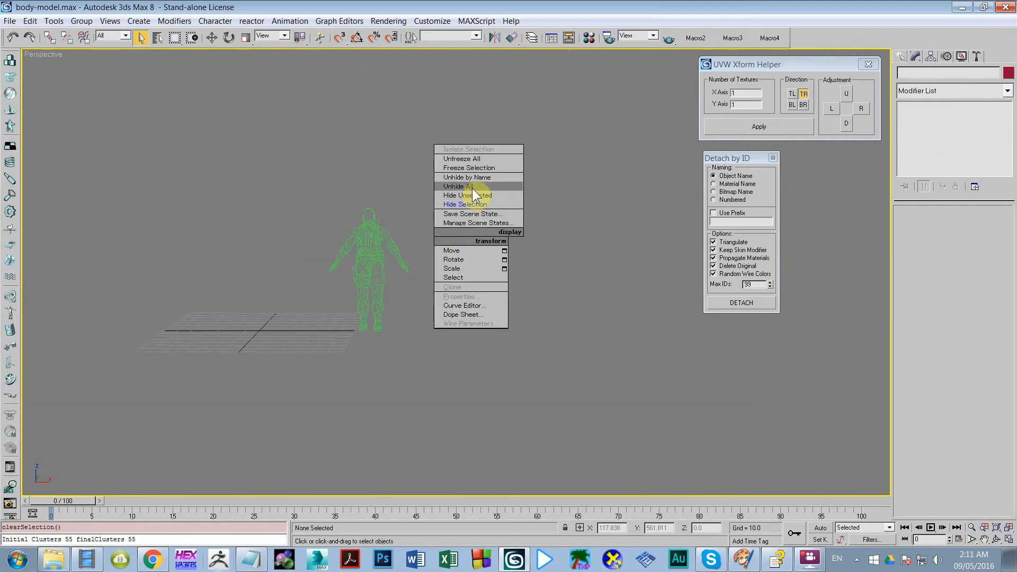
pyautogui.click(466, 187)
# Select the soldier copy CLONE02 and switch the viewport from wireframe to smooth shading
pyautogui.click(447, 246)
pyautogui.scroll(3, 446, 246)
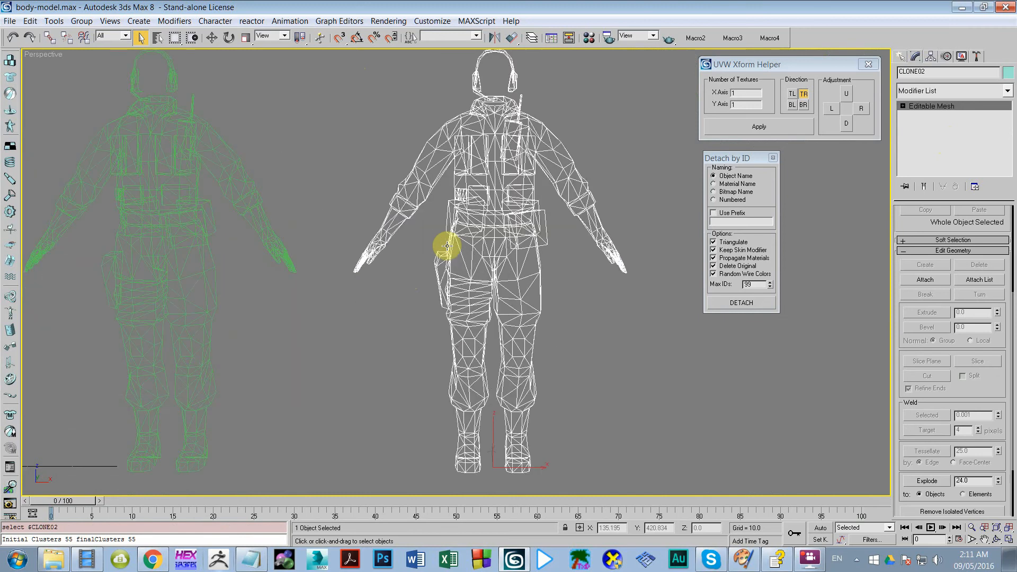
pyautogui.scroll(-1, 445, 246)
pyautogui.press('F3')
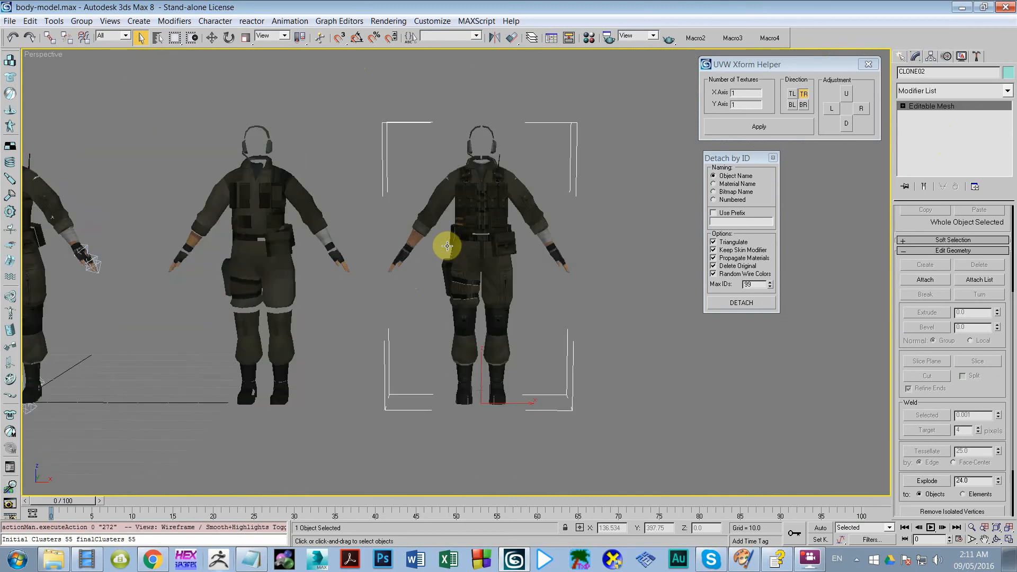
# Add an Unwrap UVW modifier to CLONE02, open its UV editor and switch to face level
pyautogui.click(1007, 91)
pyautogui.moveTo(1008, 139); pyautogui.dragTo(1002, 336)
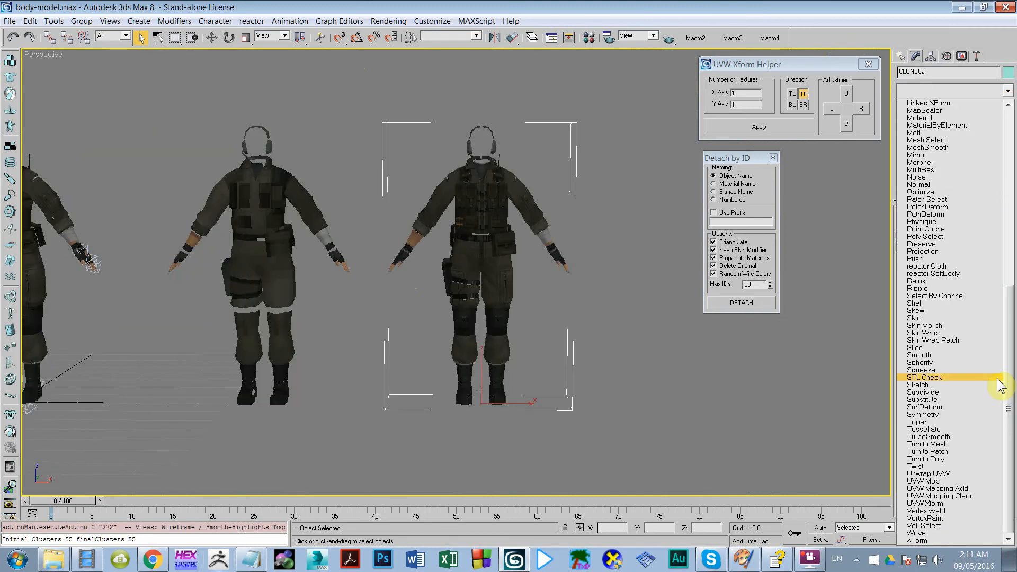
pyautogui.click(935, 474)
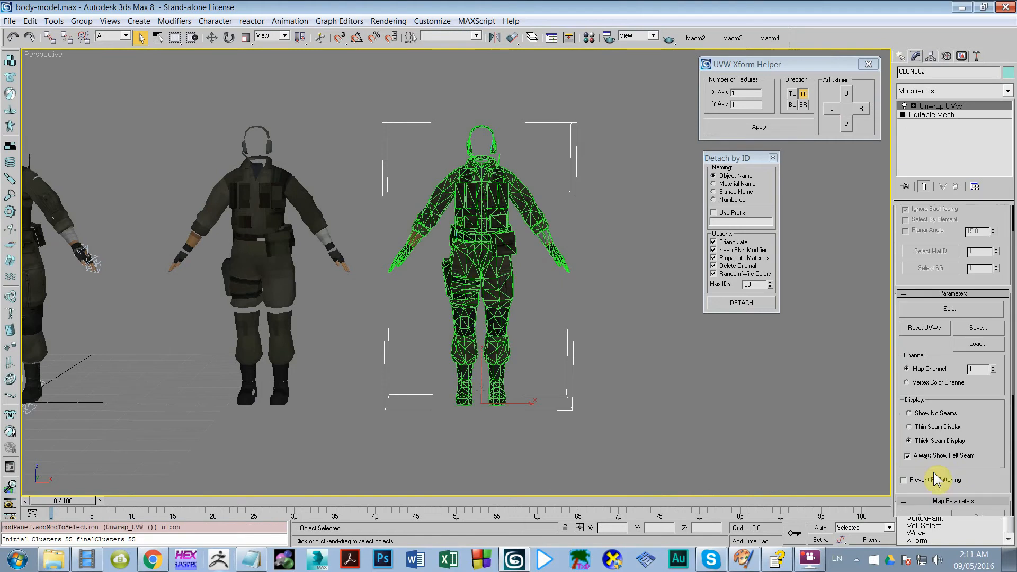
pyautogui.click(914, 312)
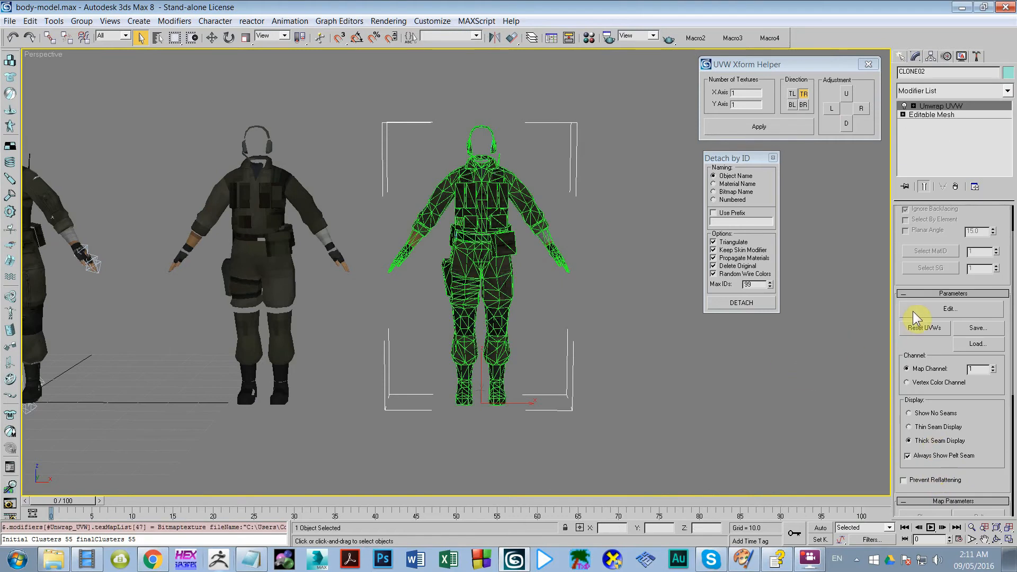
pyautogui.scroll(-6, 218, 267)
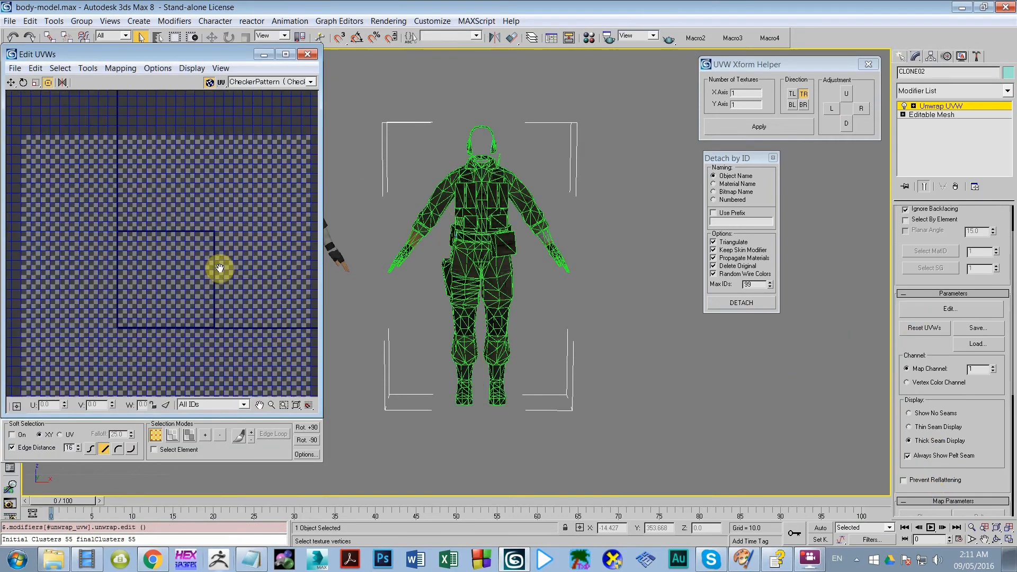
pyautogui.scroll(3, 302, 175)
pyautogui.click(913, 106)
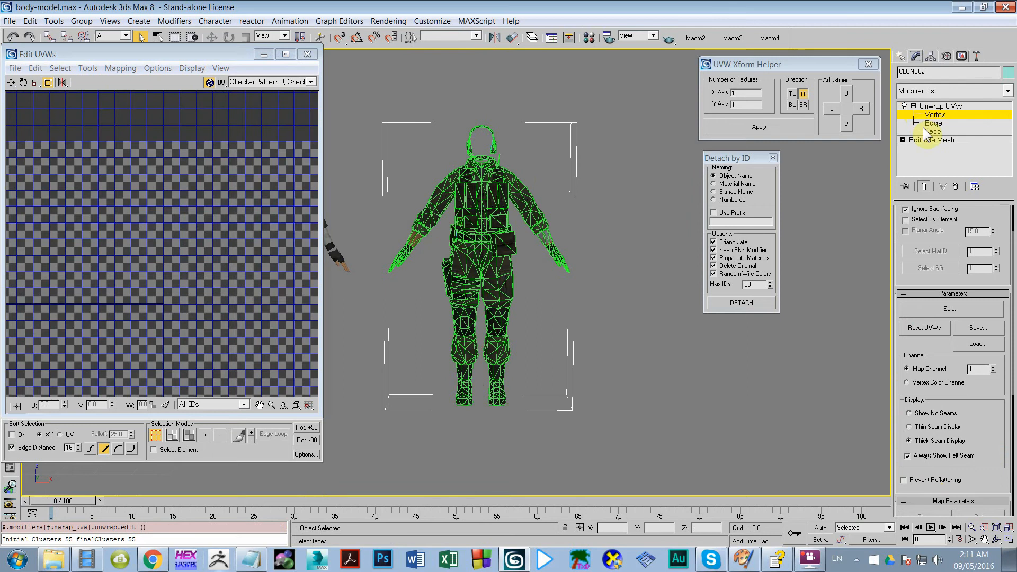
pyautogui.click(928, 131)
# Turn off Ignore Backfacing and select all faces of the leg below the large hip pouch, from thigh to lower shin
pyautogui.scroll(3, 465, 259)
pyautogui.scroll(3, 465, 259)
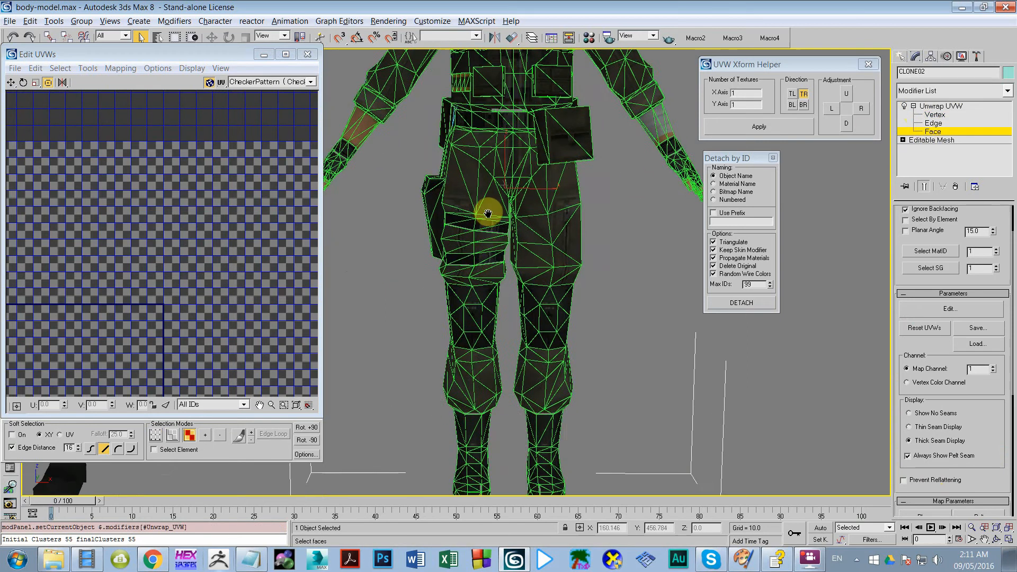
pyautogui.moveTo(484, 211); pyautogui.dragTo(511, 165, button='middle')
pyautogui.moveTo(555, 170); pyautogui.dragTo(478, 354)
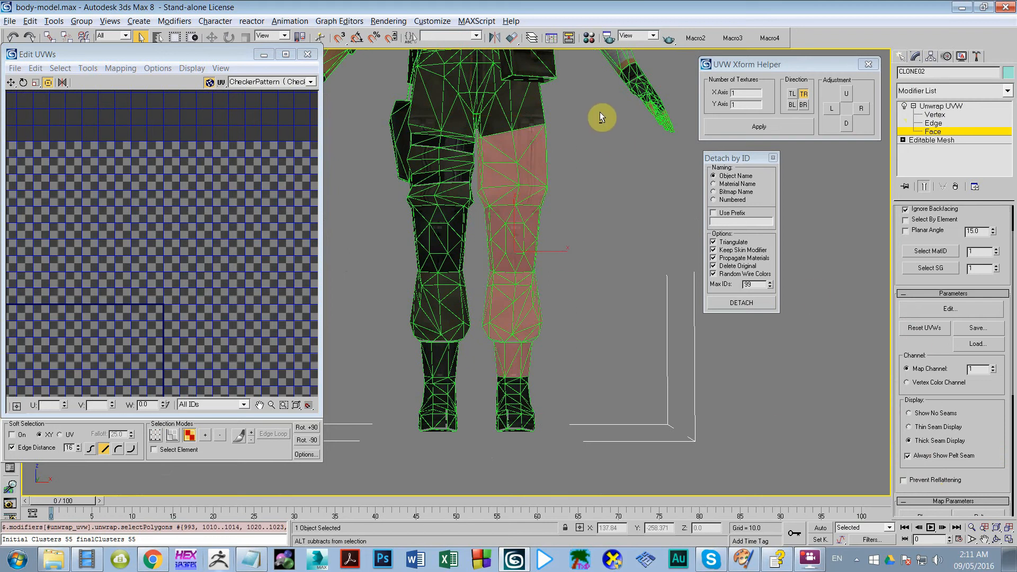
pyautogui.keyDown('ctrl'); pyautogui.moveTo(576, 126); pyautogui.dragTo(487, 171); pyautogui.keyUp('ctrl')
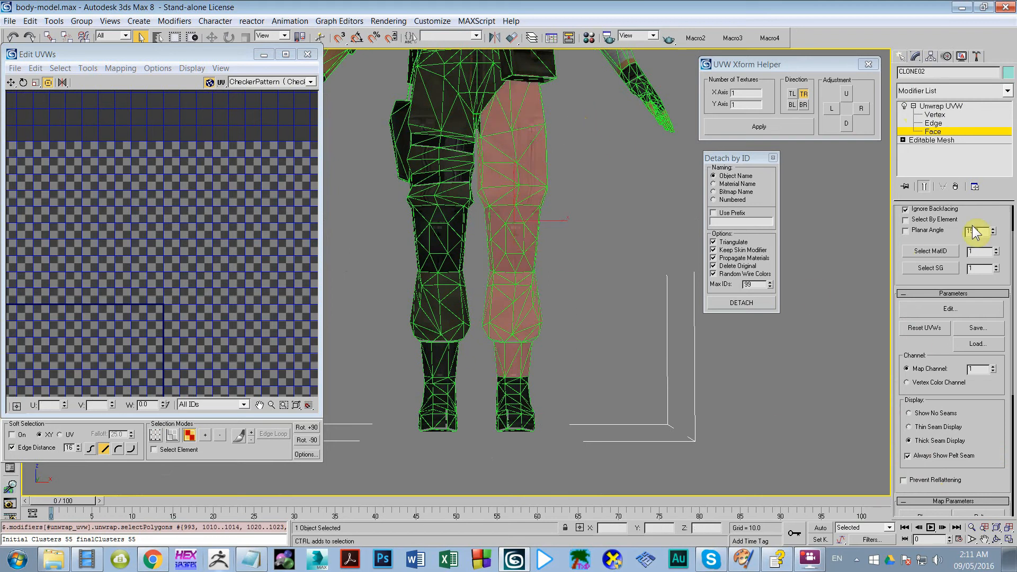
pyautogui.click(949, 211)
pyautogui.moveTo(583, 124); pyautogui.dragTo(481, 188)
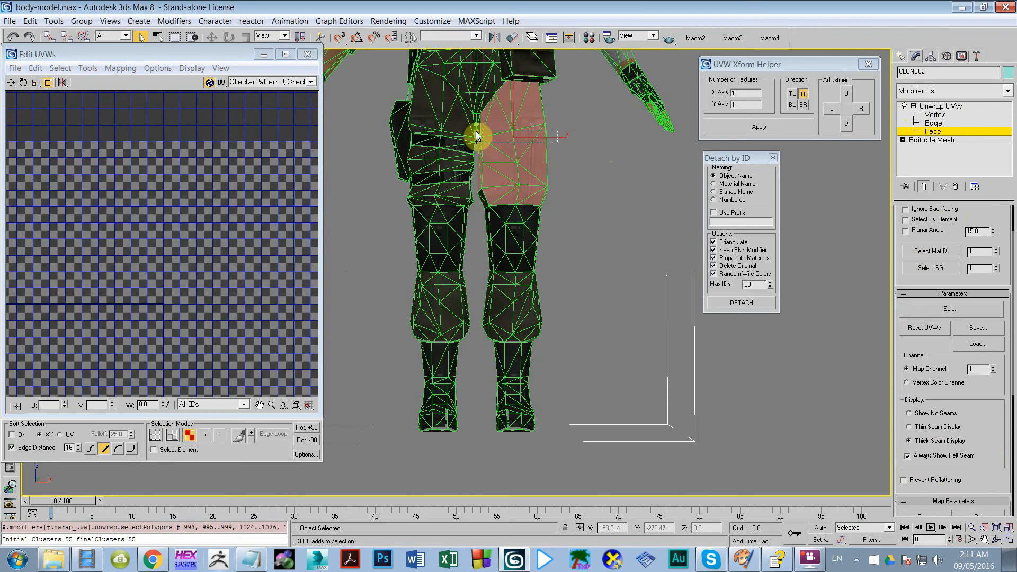
pyautogui.keyDown('ctrl'); pyautogui.moveTo(586, 162); pyautogui.dragTo(480, 273); pyautogui.keyUp('ctrl')
pyautogui.keyDown('ctrl'); pyautogui.moveTo(586, 258); pyautogui.dragTo(495, 364); pyautogui.keyUp('ctrl')
pyautogui.moveTo(495, 364)
pyautogui.keyDown('alt'); pyautogui.mouseDown(button='middle')
pyautogui.moveTo(466, 311)
pyautogui.moveTo(431, 322)
pyautogui.moveTo(488, 302)
pyautogui.moveTo(519, 325)
pyautogui.moveTo(508, 355)
pyautogui.moveTo(482, 354)
pyautogui.mouseUp(button='middle'); pyautogui.keyUp('alt')
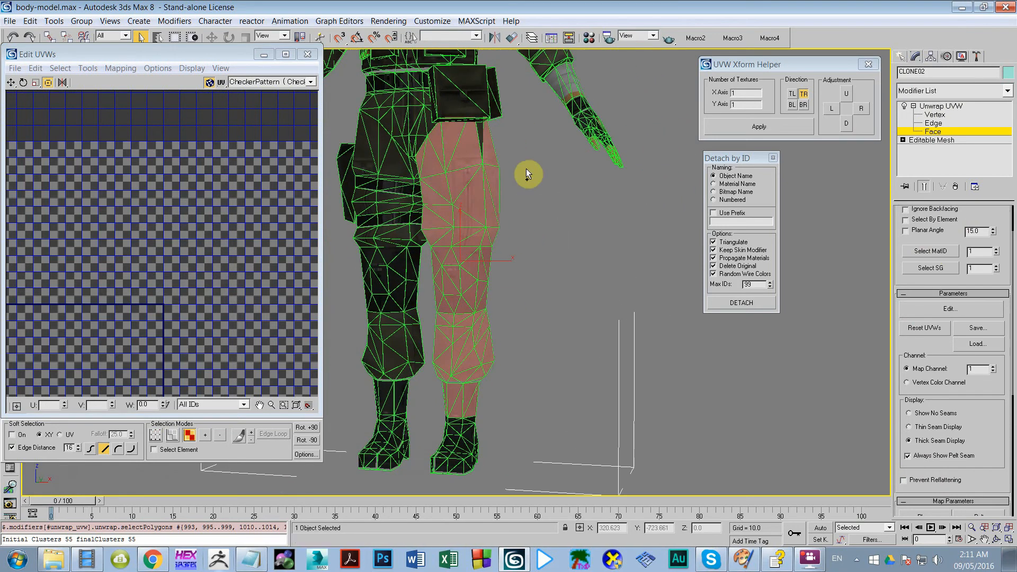
pyautogui.keyDown('alt'); pyautogui.moveTo(503, 191); pyautogui.dragTo(525, 197, button='middle'); pyautogui.keyUp('alt')
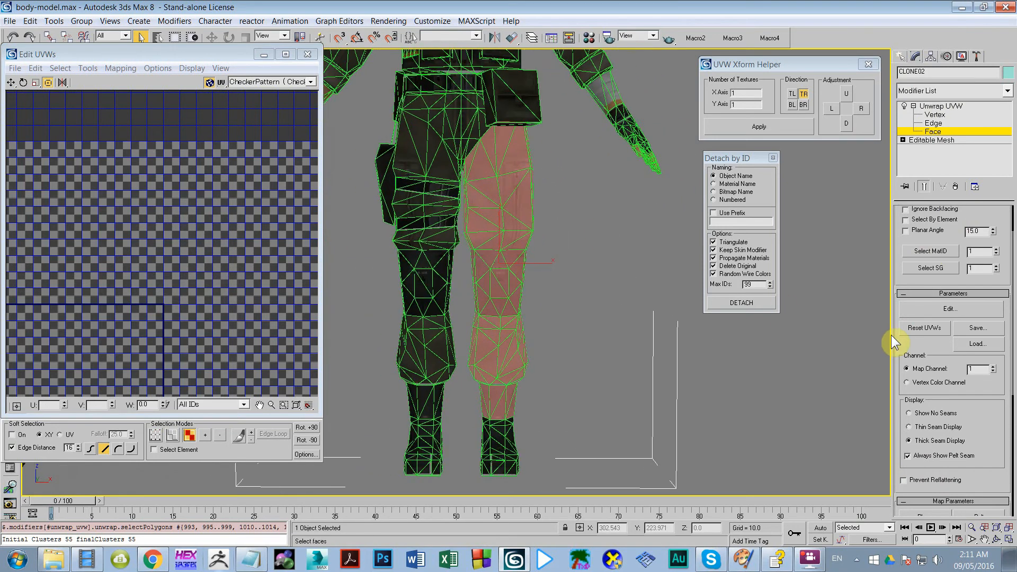
# Apply cylindrical mapping to the selected leg faces and fit the cylinder around the leg with Best Align
pyautogui.scroll(-5, 908, 347)
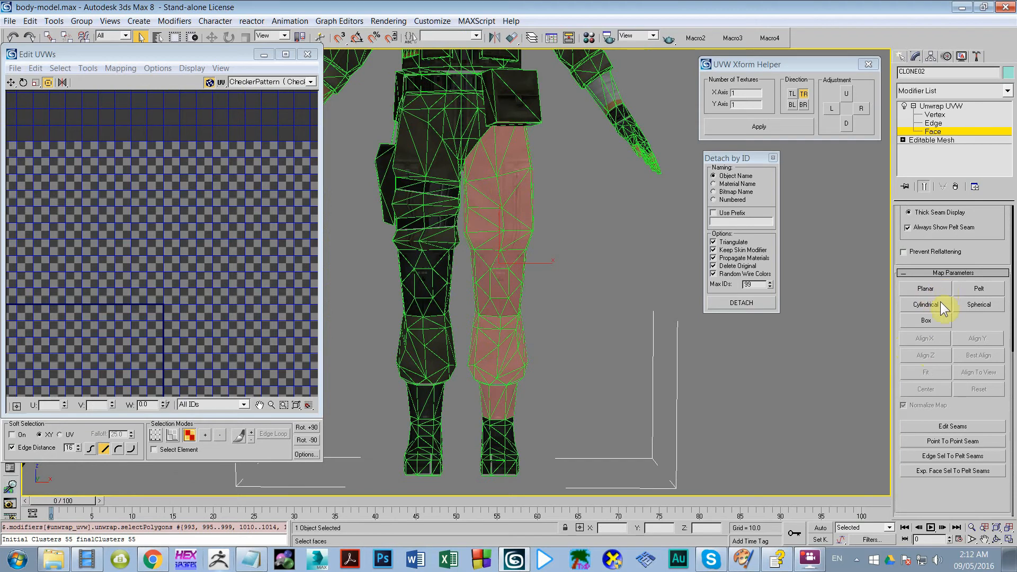
pyautogui.click(926, 304)
pyautogui.scroll(-2, 659, 281)
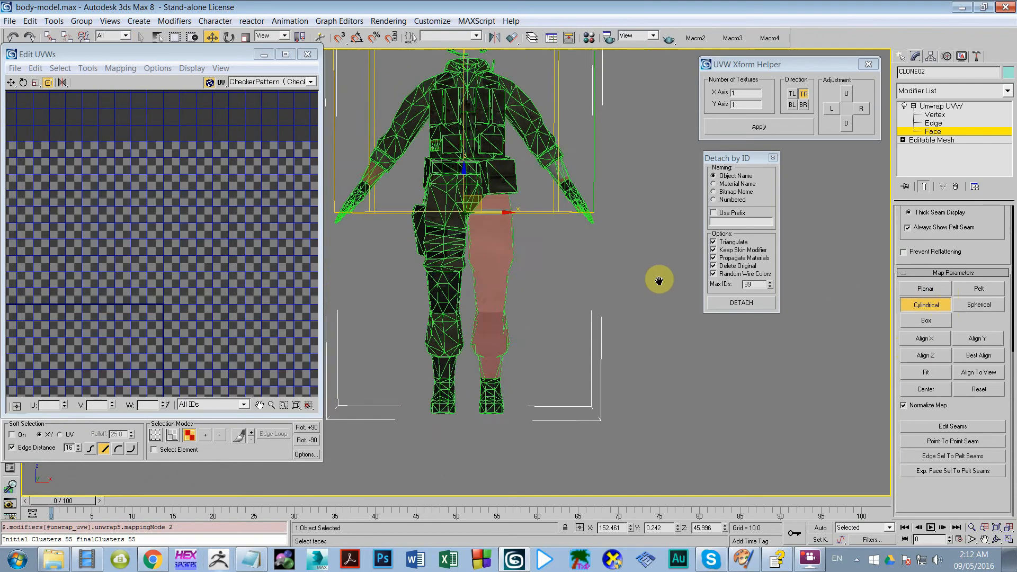
pyautogui.moveTo(659, 281); pyautogui.dragTo(669, 335, button='middle')
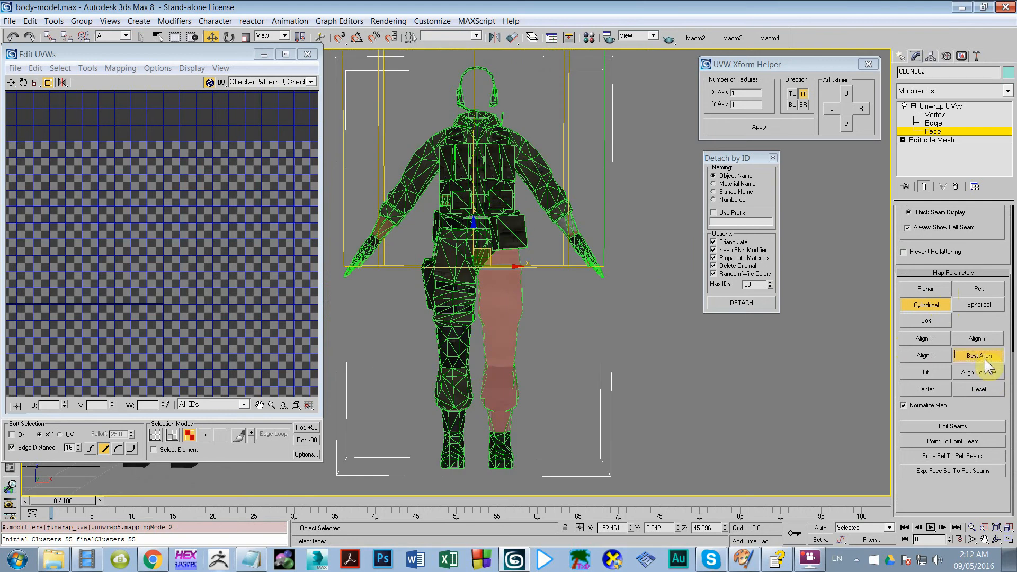
pyautogui.click(984, 359)
pyautogui.scroll(-2, 205, 186)
pyautogui.scroll(2, 205, 186)
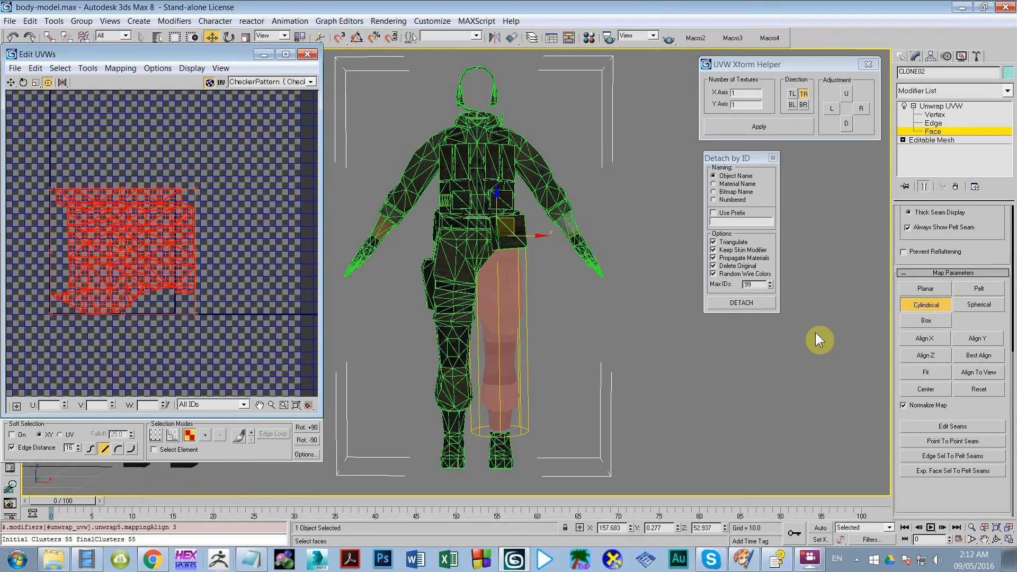
# Leave cylindrical mapping, select all faces of CLONE02 and apply a planar mapping aligned to the Y axis
pyautogui.click(912, 303)
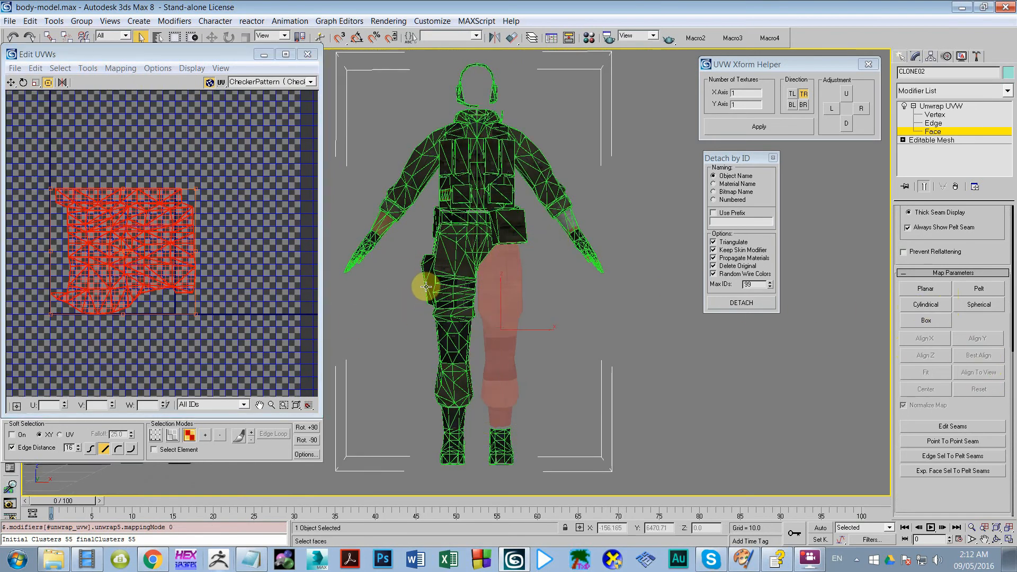
pyautogui.scroll(-5, 461, 278)
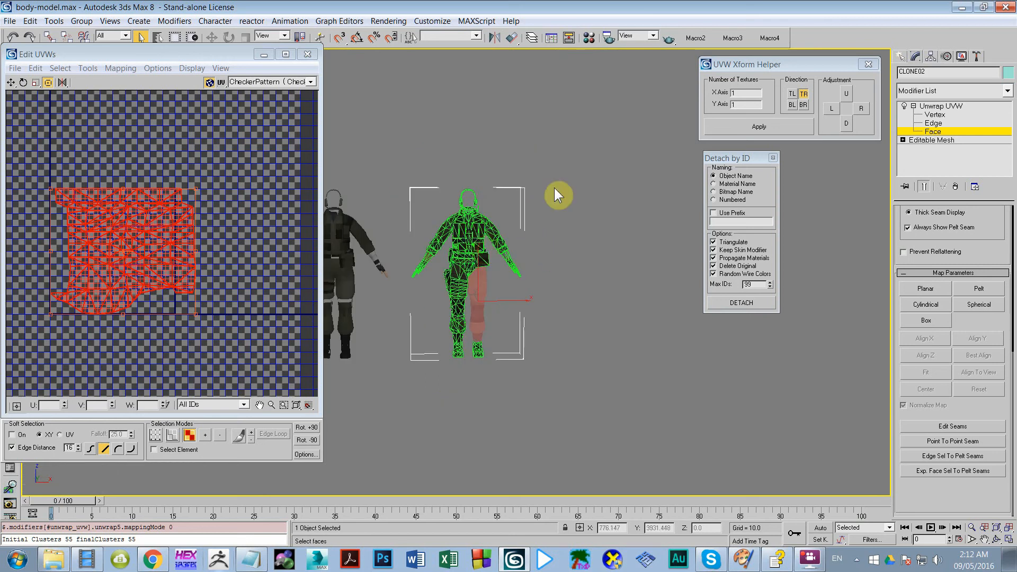
pyautogui.moveTo(565, 157); pyautogui.dragTo(398, 406)
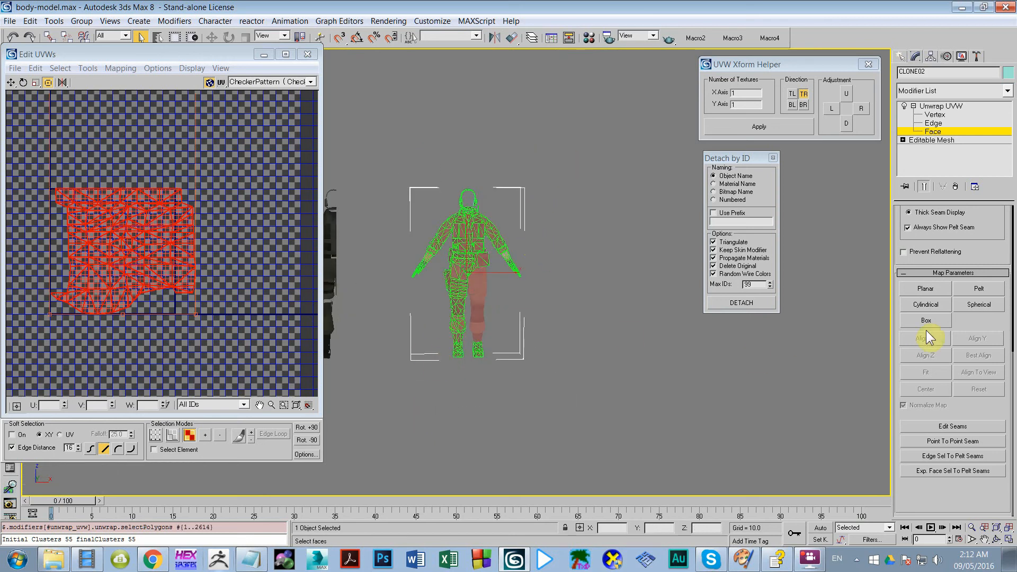
pyautogui.click(946, 287)
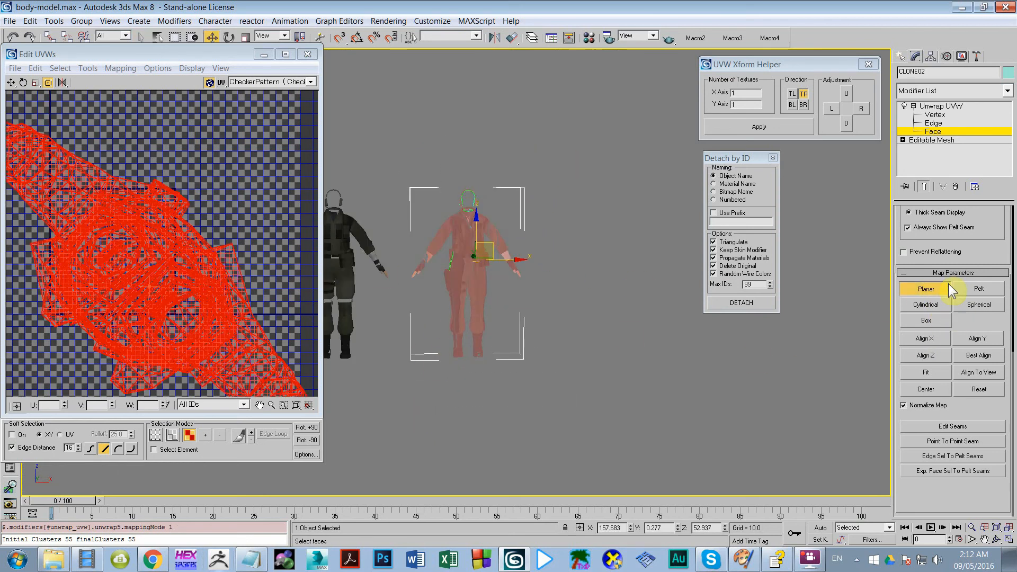
pyautogui.click(928, 353)
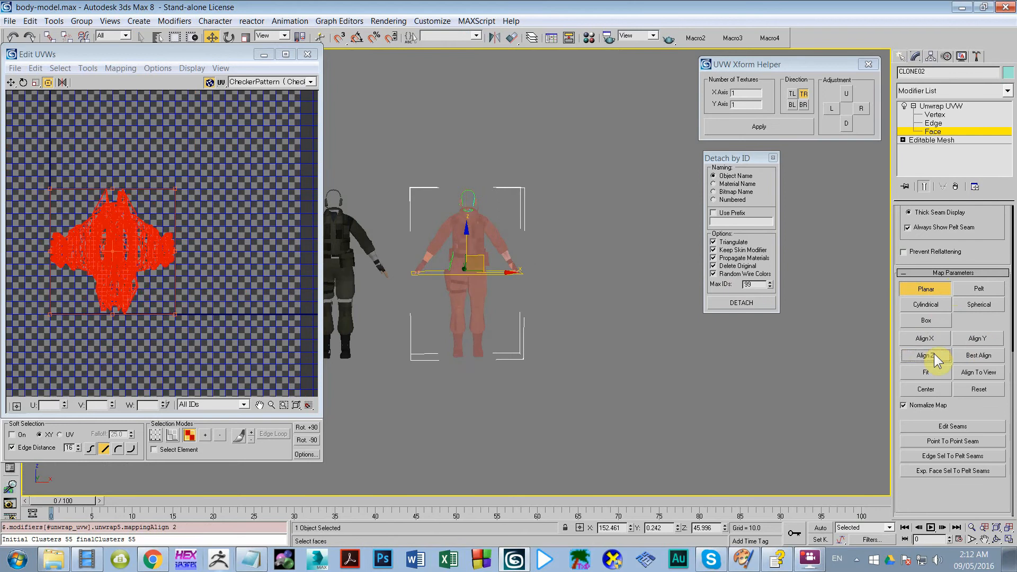
pyautogui.click(978, 339)
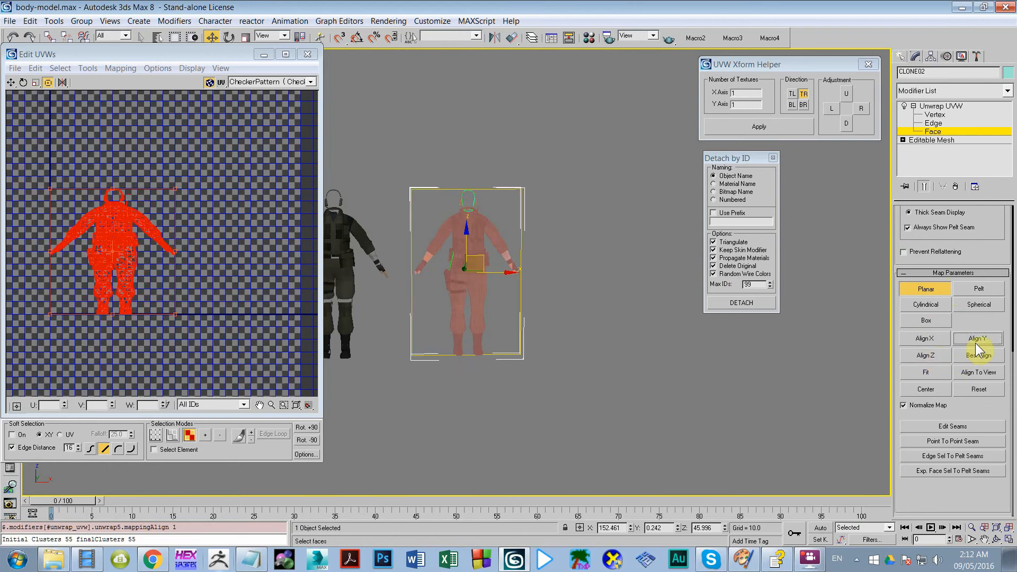
pyautogui.click(926, 289)
pyautogui.scroll(3, 121, 296)
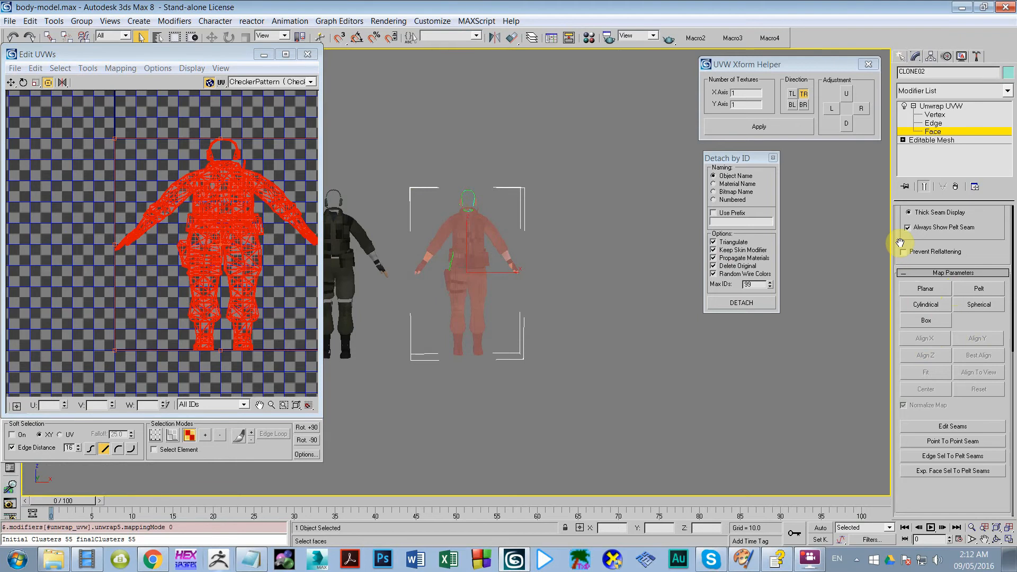
# Turn on Ignore Backfacing, deselect the front-facing faces, then break off the remaining back shell and move it clear of the front one
pyautogui.scroll(5, 899, 250)
pyautogui.click(905, 259)
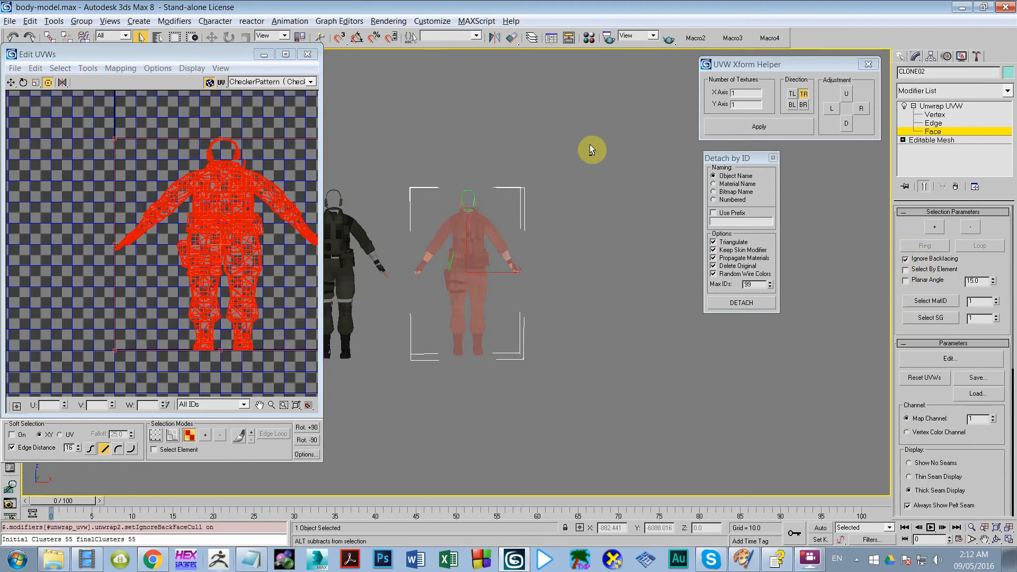
pyautogui.click(400, 393)
pyautogui.rightClick(268, 249)
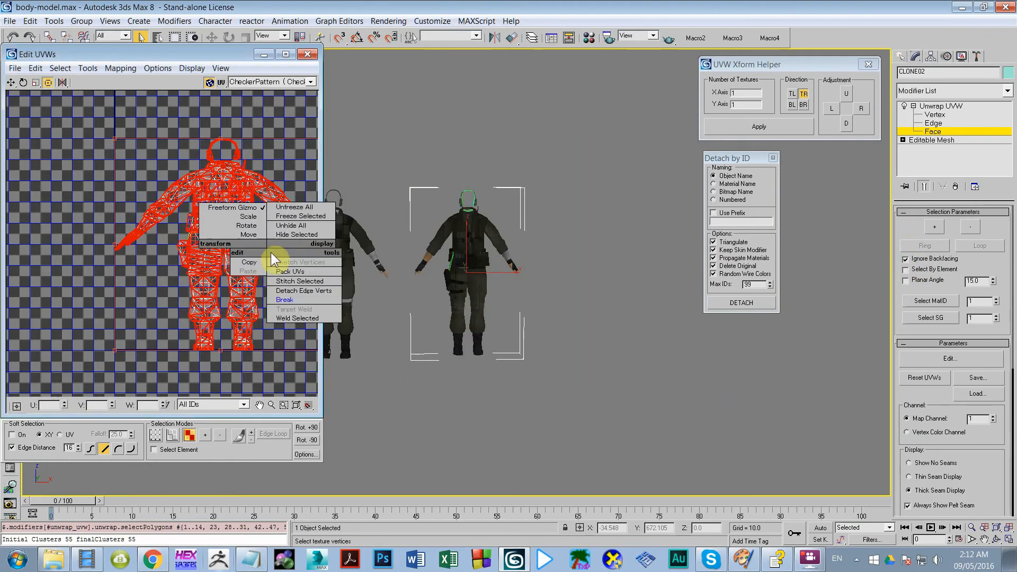
pyautogui.click(276, 296)
pyautogui.moveTo(159, 228); pyautogui.dragTo(311, 68)
# Break the soldier's right arm off the front UV shell and move it outward, away from the torso
pyautogui.scroll(3, 120, 189)
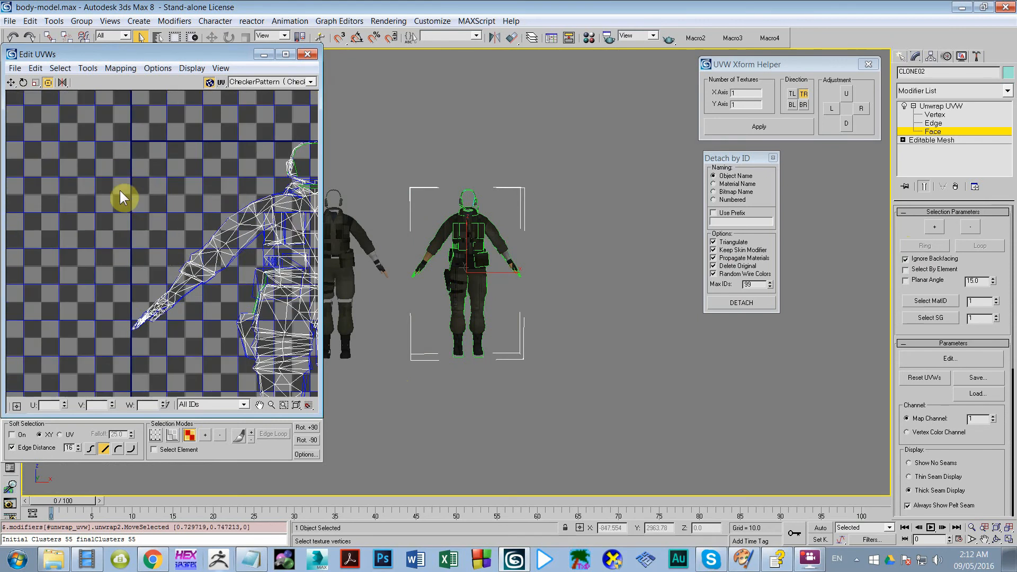
pyautogui.moveTo(246, 269); pyautogui.dragTo(80, 226)
pyautogui.rightClick(180, 221)
pyautogui.click(194, 269)
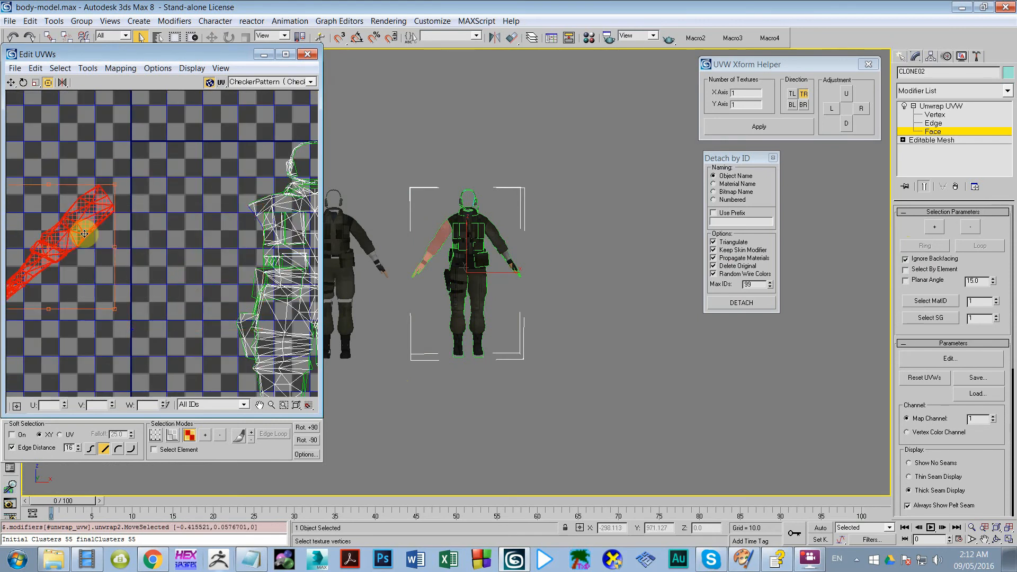
# Break the soldier's left arm off the front UV shell and move it down and outward from the torso
pyautogui.scroll(-2, 213, 240)
pyautogui.moveTo(213, 240); pyautogui.dragTo(31, 240, button='middle')
pyautogui.moveTo(163, 202); pyautogui.dragTo(255, 331)
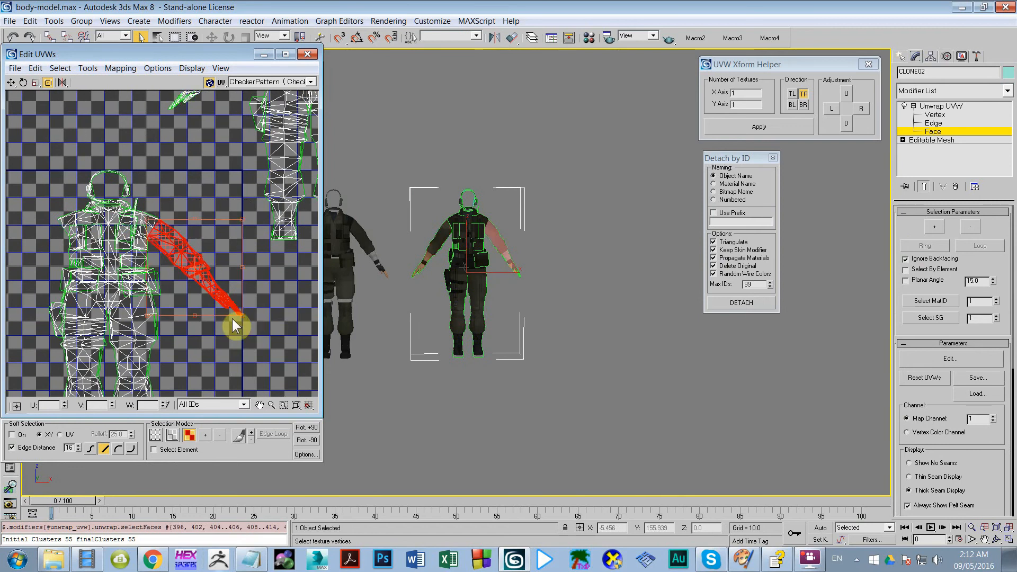
pyautogui.rightClick(182, 248)
pyautogui.click(192, 298)
pyautogui.moveTo(163, 273); pyautogui.dragTo(212, 300)
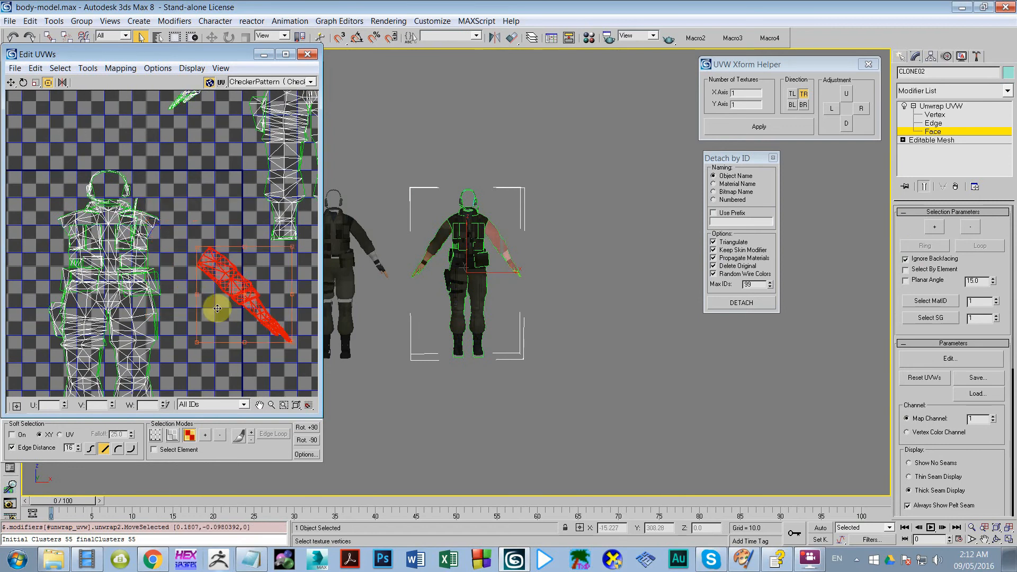
# Break the soldier's left leg, below the large hip pouch, off the front UV shell and move it down and outward
pyautogui.moveTo(146, 328); pyautogui.dragTo(186, 163, button='middle')
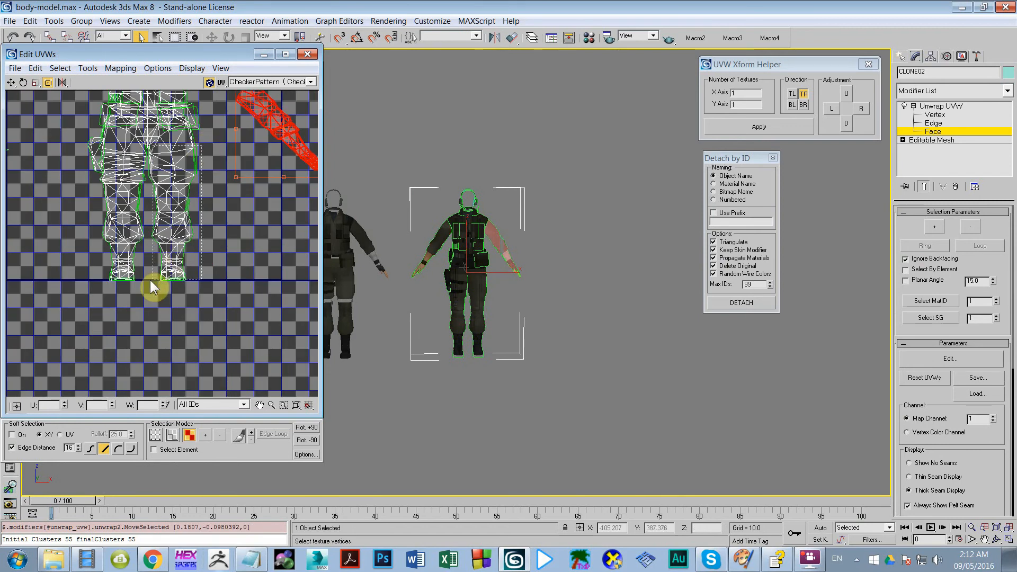
pyautogui.moveTo(151, 280); pyautogui.dragTo(148, 280)
pyautogui.rightClick(218, 195)
pyautogui.click(229, 250)
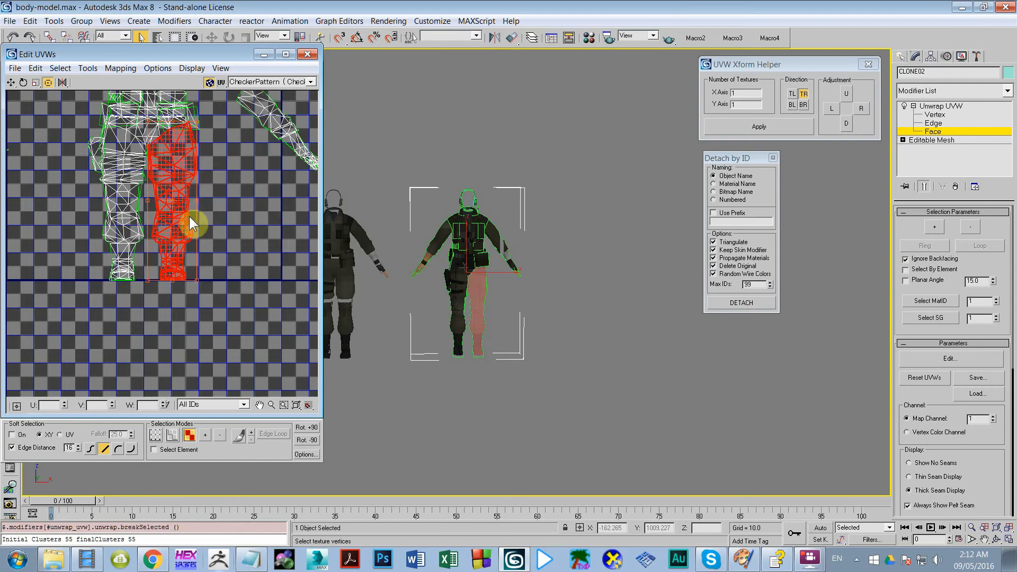
pyautogui.moveTo(189, 222); pyautogui.dragTo(277, 268)
# Select the holster-side leg of the front UV shell with its upper thigh faces, break it off and move it down
pyautogui.moveTo(52, 288); pyautogui.dragTo(101, 212)
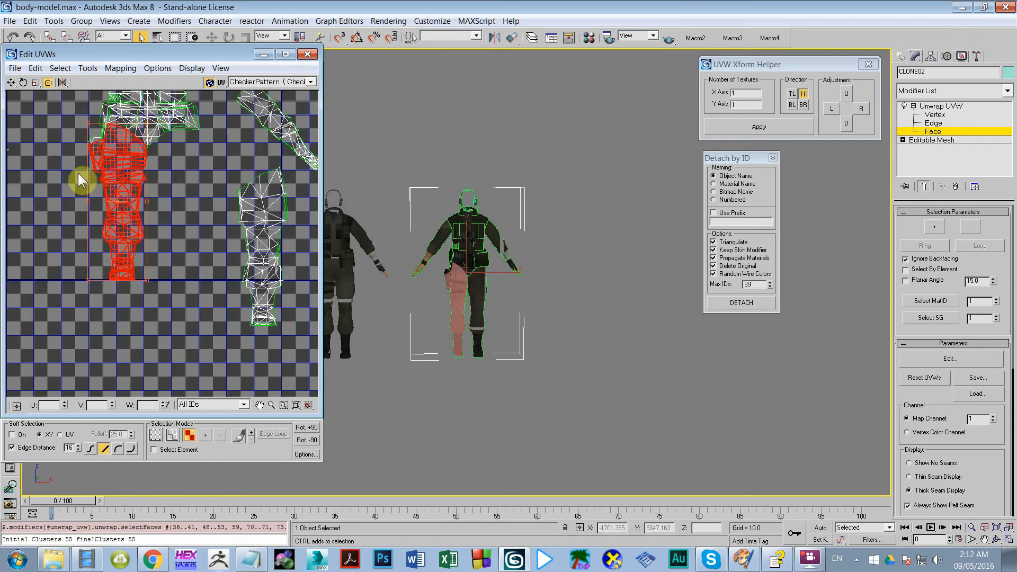
pyautogui.keyDown('ctrl'); pyautogui.moveTo(103, 135); pyautogui.dragTo(104, 136); pyautogui.keyUp('ctrl')
pyautogui.rightClick(128, 162)
pyautogui.click(139, 215)
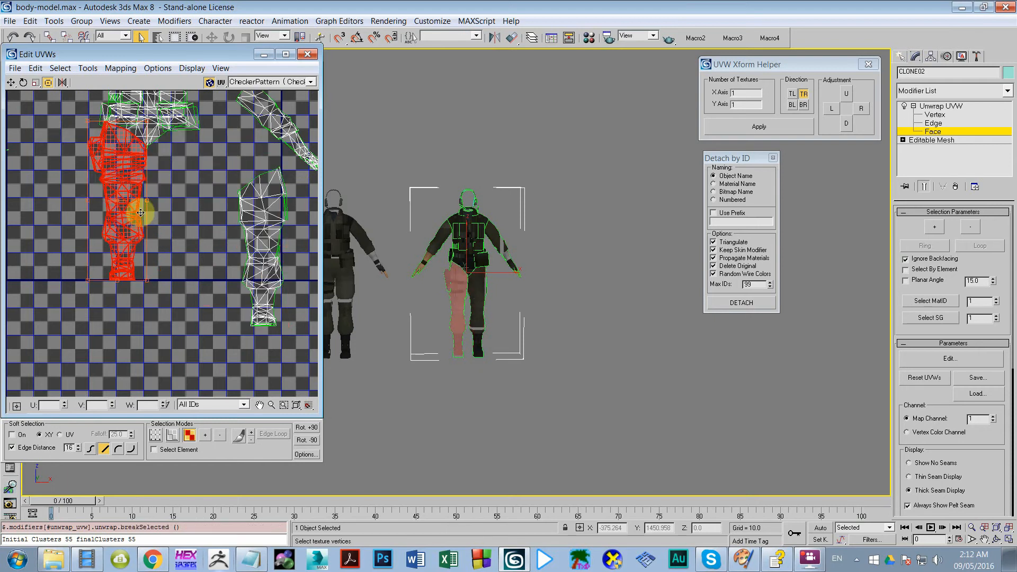
pyautogui.moveTo(123, 184); pyautogui.dragTo(97, 282)
# Break the soldier's left leg off the back UV shell and move it slightly outward from the other leg
pyautogui.moveTo(130, 209); pyautogui.dragTo(159, 419, button='middle')
pyautogui.moveTo(198, 247); pyautogui.dragTo(75, 291, button='middle')
pyautogui.scroll(-3, 75, 292)
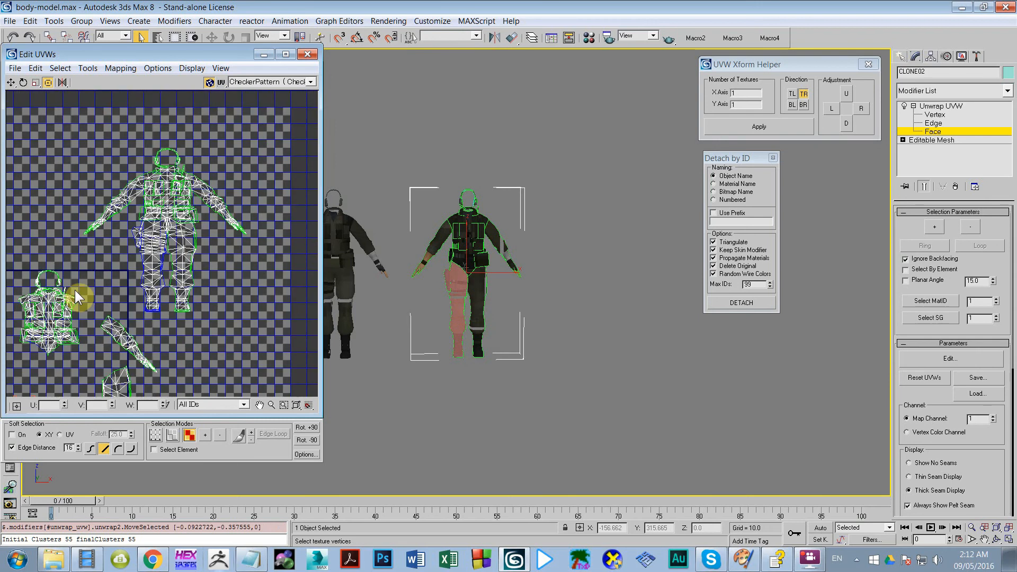
pyautogui.scroll(3, 95, 293)
pyautogui.click(284, 205)
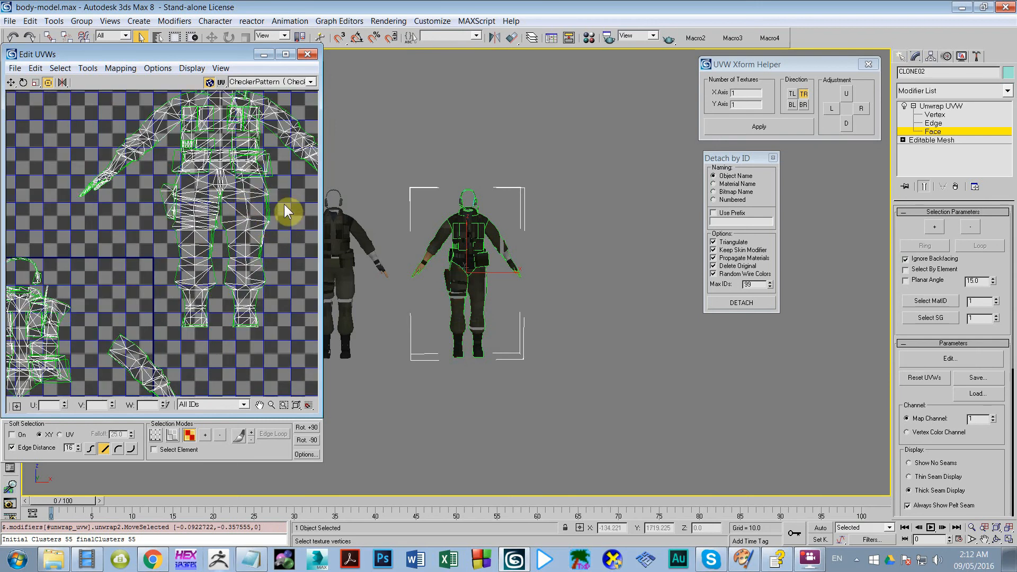
pyautogui.moveTo(226, 335); pyautogui.dragTo(227, 334)
pyautogui.rightClick(277, 269)
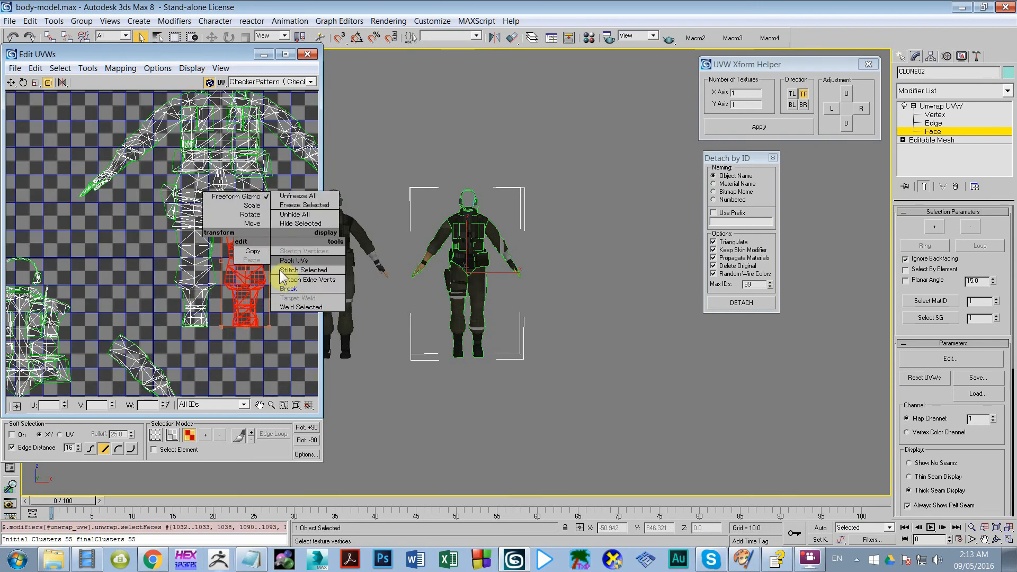
pyautogui.click(281, 287)
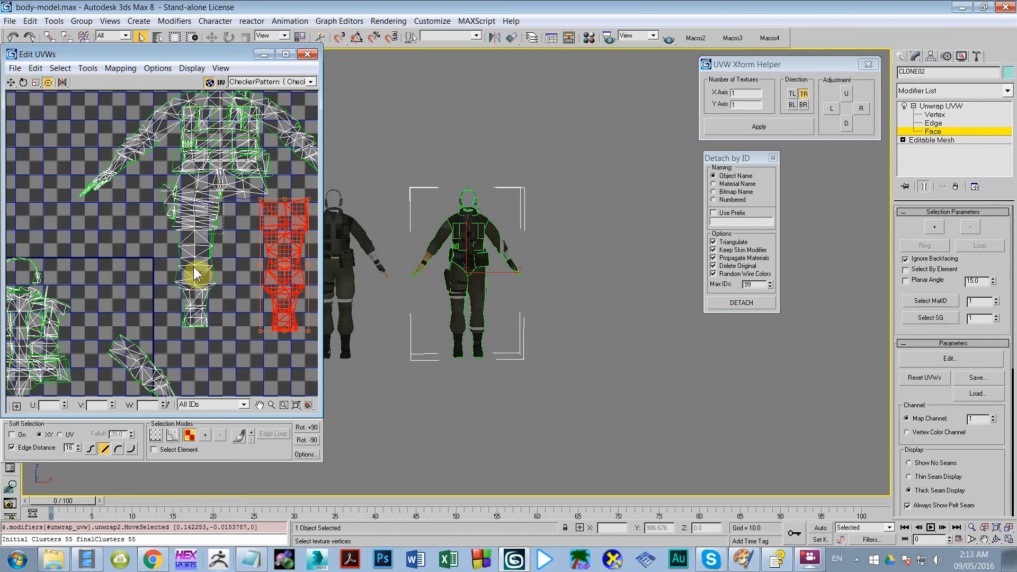
# Select the holster-side leg of the back UV shell, break it off and move it down below the torso
pyautogui.moveTo(158, 340); pyautogui.dragTo(158, 340)
pyautogui.keyDown('ctrl'); pyautogui.moveTo(165, 186); pyautogui.dragTo(213, 189); pyautogui.keyUp('ctrl')
pyautogui.rightClick(205, 196)
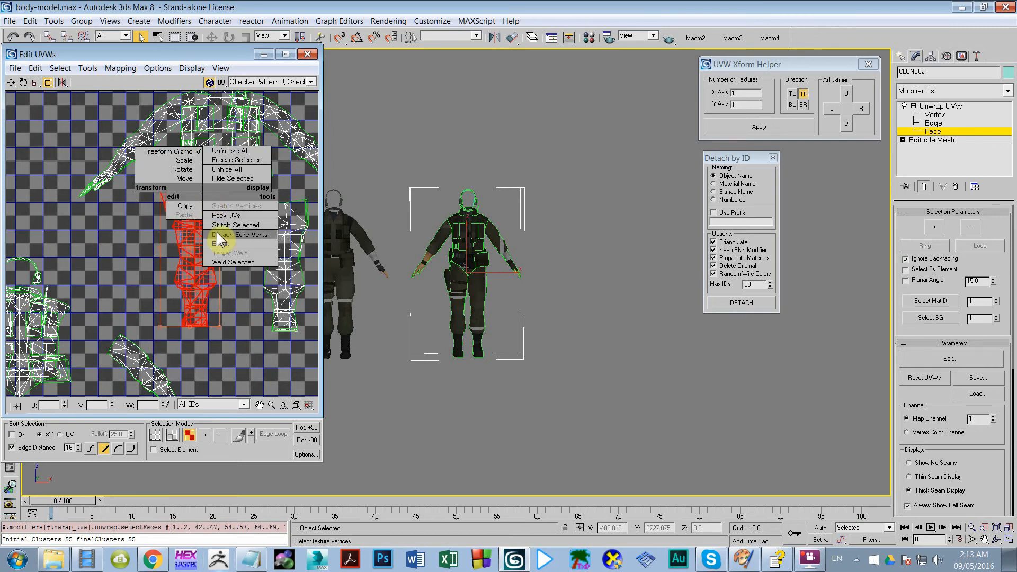
pyautogui.click(220, 252)
pyautogui.moveTo(203, 253); pyautogui.dragTo(234, 306)
# Select the soldier's right arm on the back UV shell without torso faces, break it off and move it up and outward
pyautogui.moveTo(176, 236); pyautogui.dragTo(165, 310, button='middle')
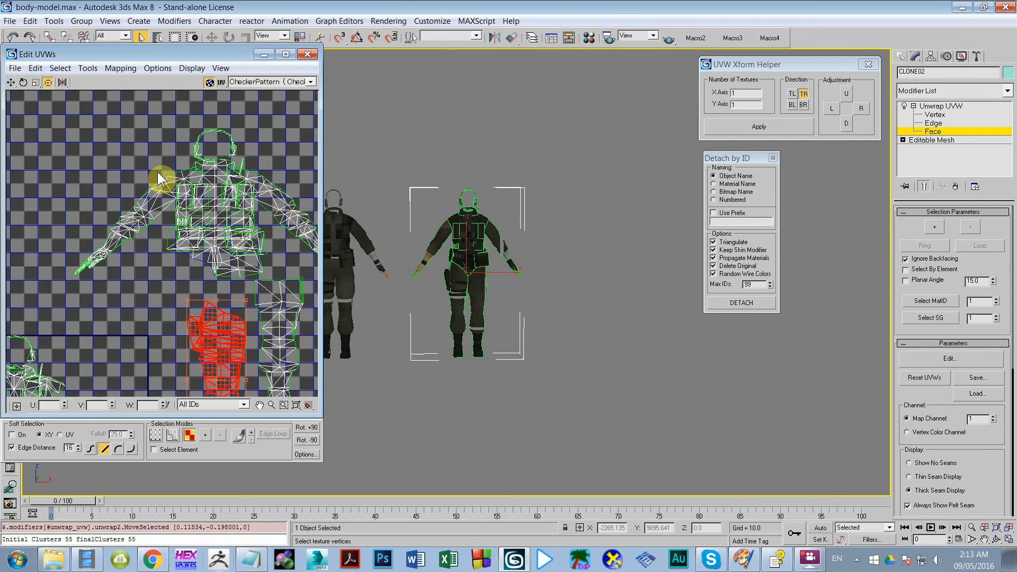
pyautogui.moveTo(157, 172); pyautogui.dragTo(62, 291)
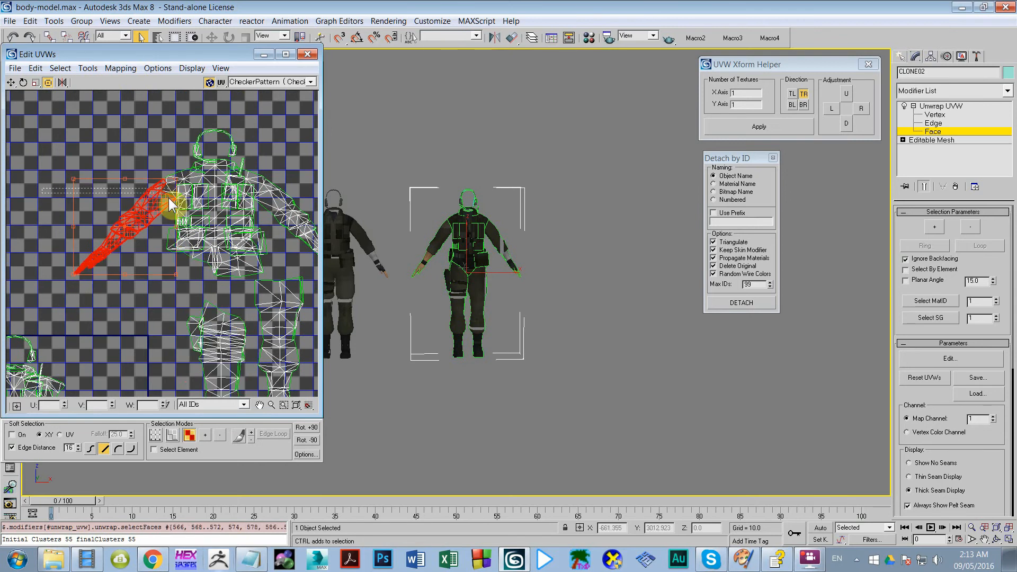
pyautogui.keyDown('ctrl'); pyautogui.moveTo(169, 198); pyautogui.dragTo(170, 198); pyautogui.keyUp('ctrl')
pyautogui.rightClick(161, 176)
pyautogui.click(131, 127)
pyautogui.keyDown('alt'); pyautogui.moveTo(213, 157); pyautogui.dragTo(182, 186); pyautogui.keyUp('alt')
pyautogui.rightClick(151, 199)
pyautogui.click(162, 249)
pyautogui.moveTo(136, 227); pyautogui.dragTo(50, 192)
# Break the soldier's left arm off the back UV shell, move it up and outward, and clear the selection
pyautogui.moveTo(201, 206); pyautogui.dragTo(91, 207, button='middle')
pyautogui.moveTo(250, 175); pyautogui.dragTo(188, 275)
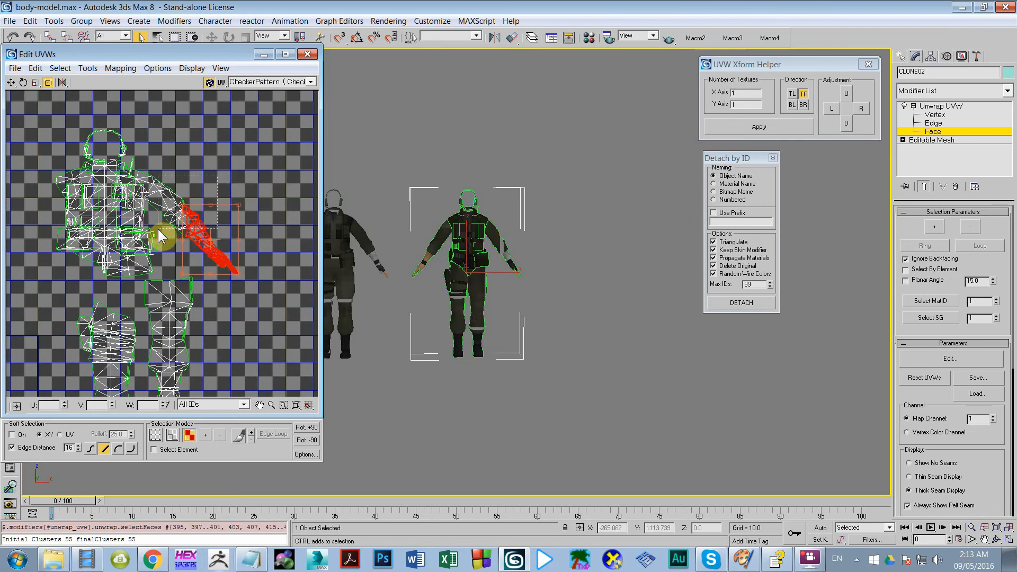
pyautogui.rightClick(214, 192)
pyautogui.click(226, 243)
pyautogui.moveTo(176, 228); pyautogui.dragTo(292, 165)
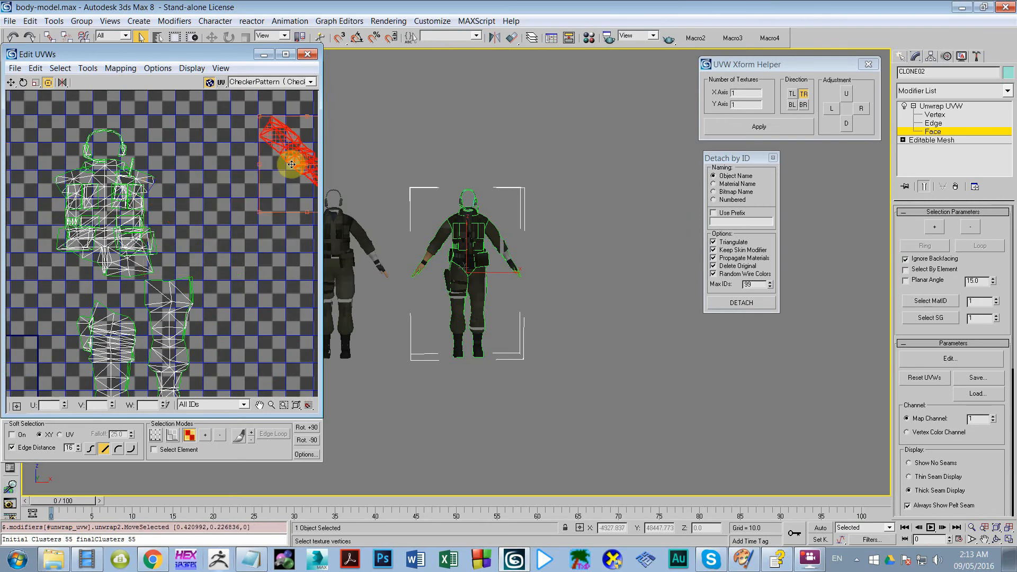
pyautogui.click(247, 278)
# Turn on Select By Element and select the large hip pouch on the soldier's left side
pyautogui.scroll(-4, 212, 291)
pyautogui.scroll(-3, 160, 337)
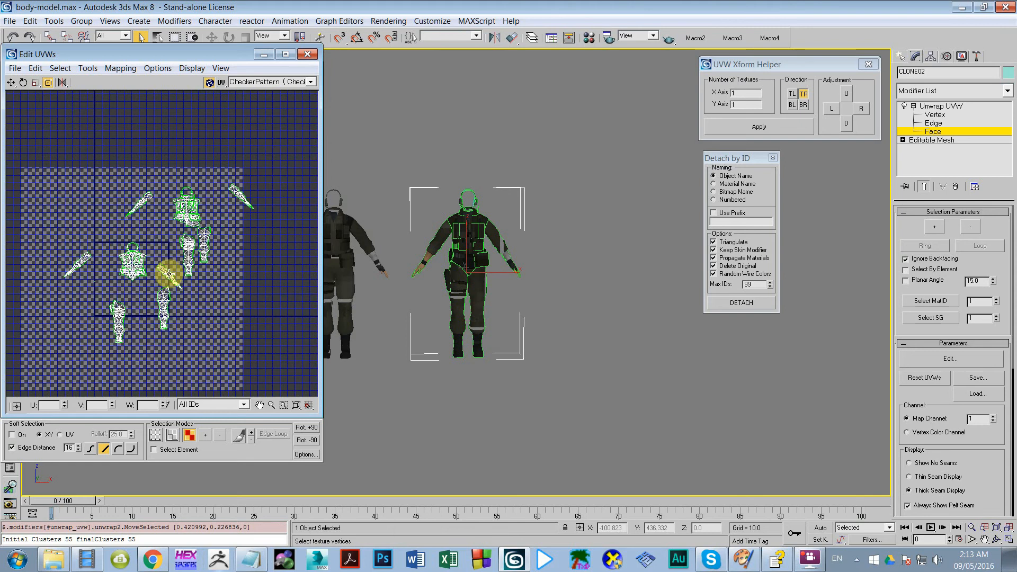
pyautogui.scroll(5, 71, 282)
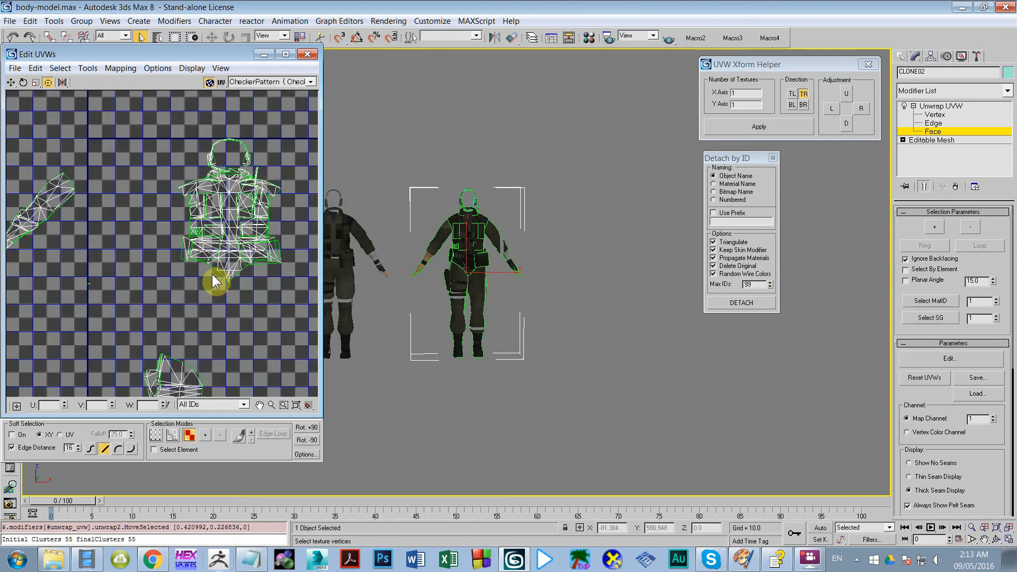
pyautogui.scroll(-4, 212, 274)
pyautogui.moveTo(212, 275); pyautogui.dragTo(174, 214, button='middle')
pyautogui.scroll(3, 212, 237)
pyautogui.scroll(8, 424, 339)
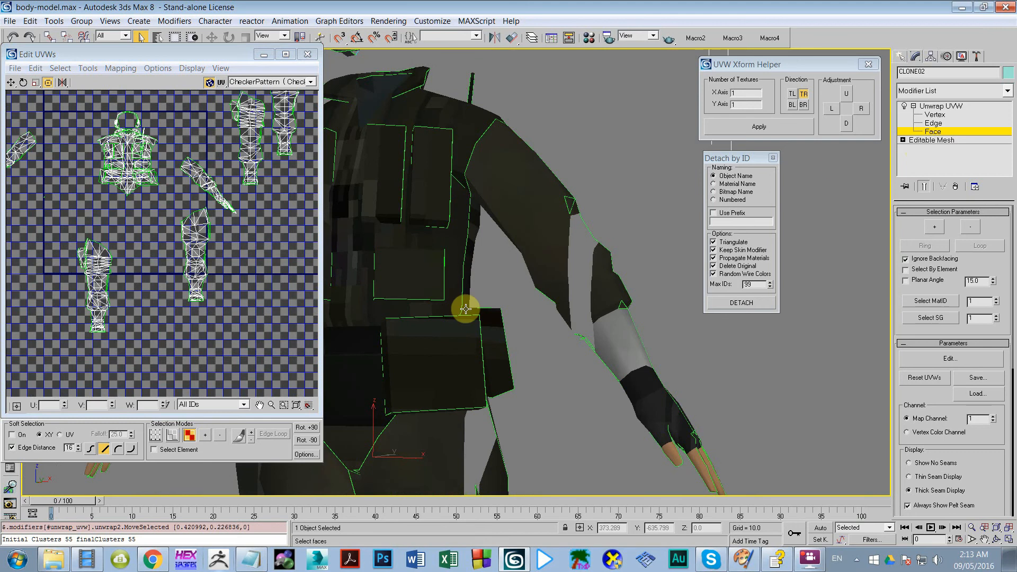
pyautogui.click(431, 352)
pyautogui.click(905, 269)
pyautogui.click(431, 357)
pyautogui.keyDown('alt'); pyautogui.moveTo(431, 357); pyautogui.dragTo(800, 418, button='middle'); pyautogui.keyUp('alt')
pyautogui.scroll(-5, 923, 392)
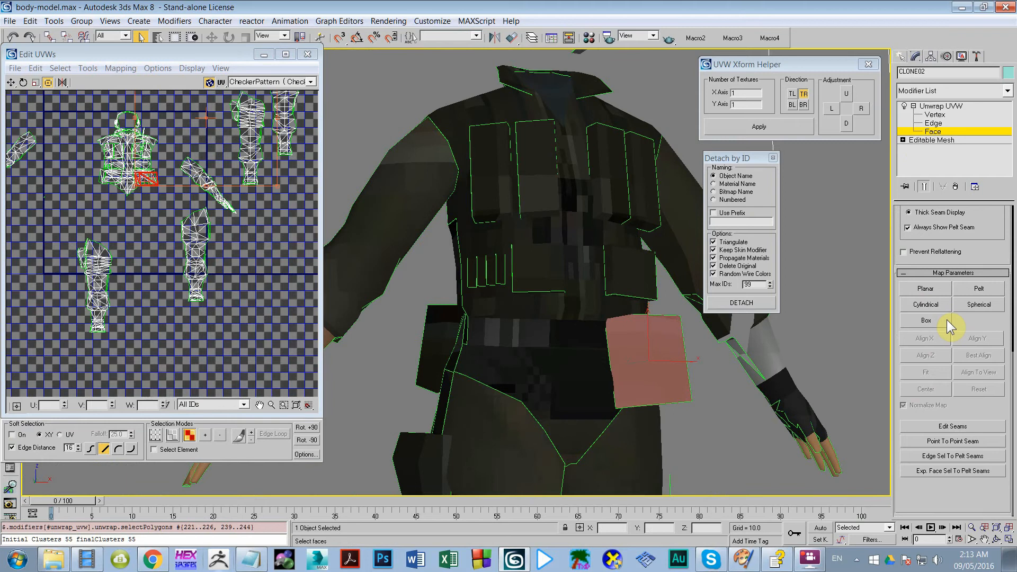
# Apply box mapping to the selected hip pouch and fit it with Best Align
pyautogui.click(928, 322)
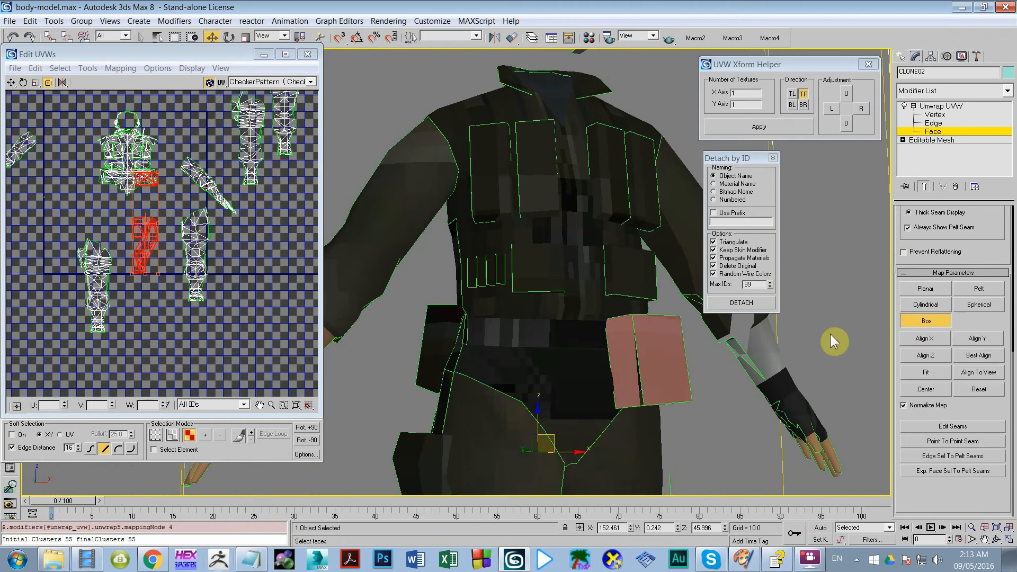
pyautogui.click(974, 356)
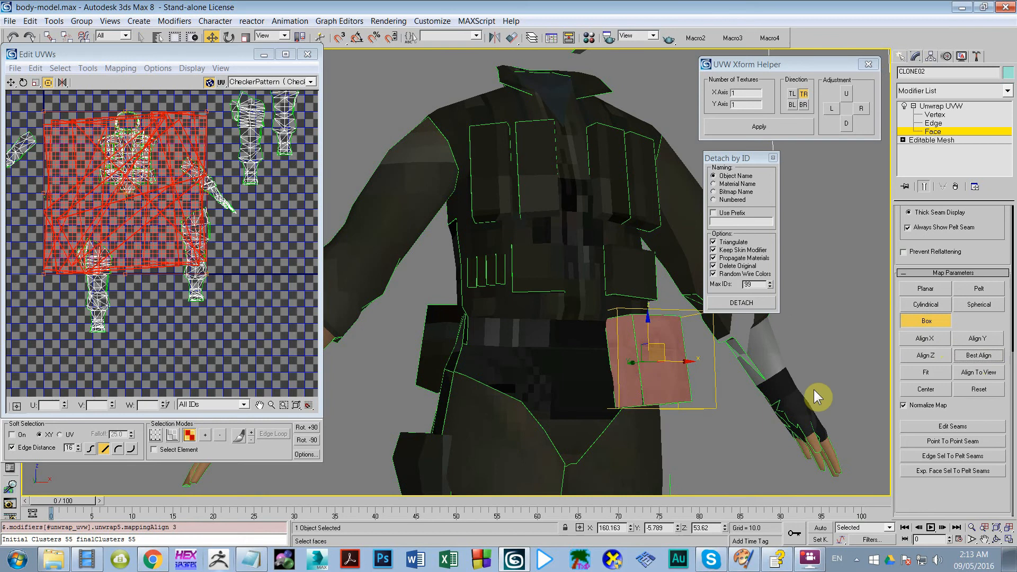
# Apply cylindrical mapping to the selected hip pouch, fit it with Best Align and leave the mapping mode
pyautogui.click(937, 304)
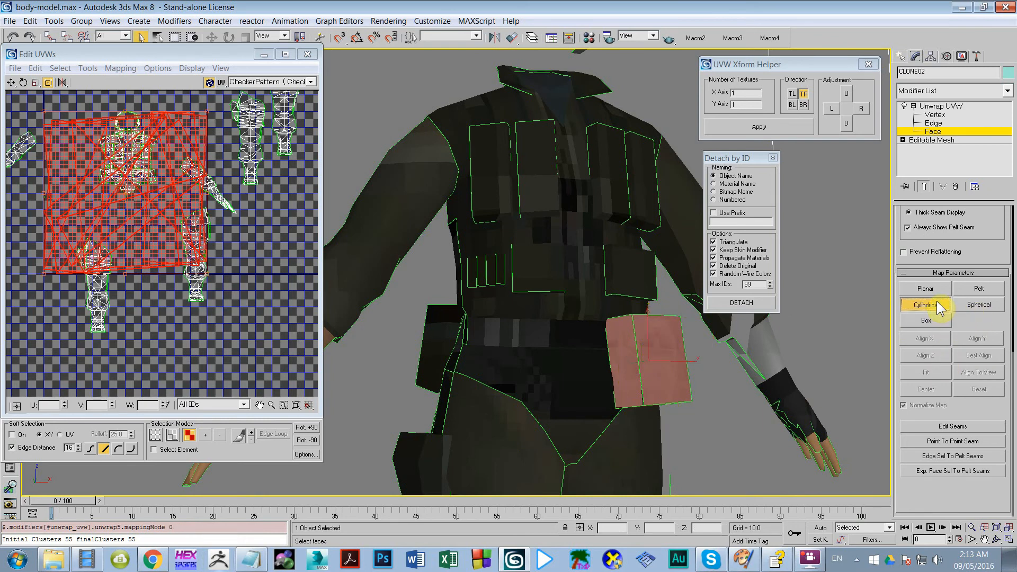
pyautogui.click(980, 356)
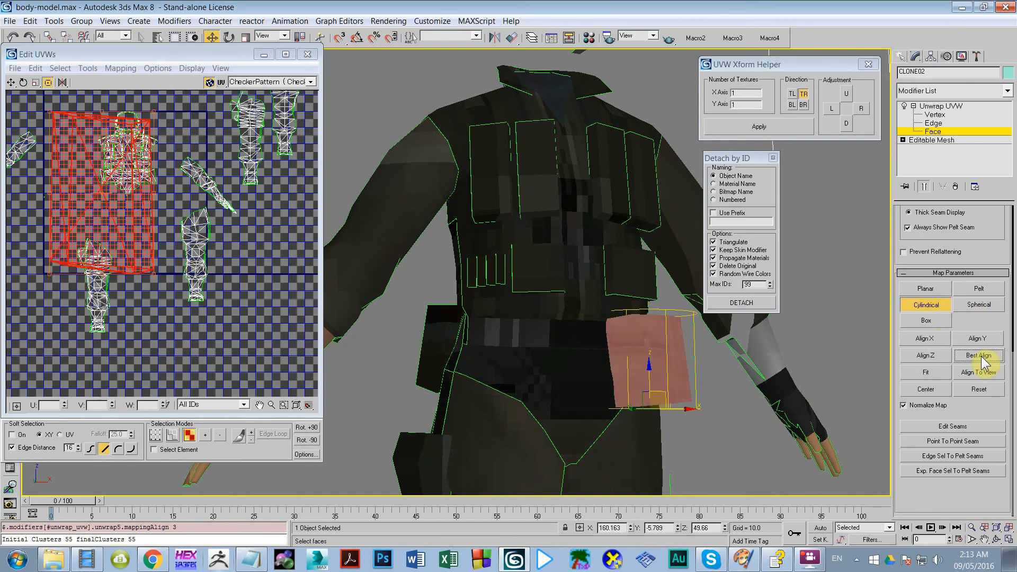
pyautogui.click(927, 305)
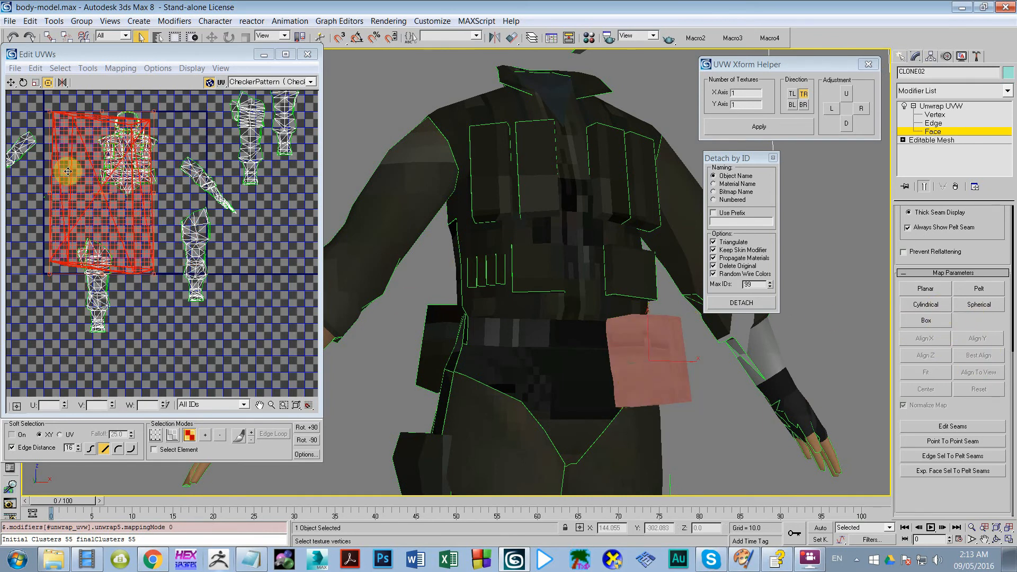
# Move the hip pouch's UV shell below and outside the texture square, clear the selection and pack the UVs
pyautogui.moveTo(68, 171); pyautogui.dragTo(233, 301)
pyautogui.click(165, 282)
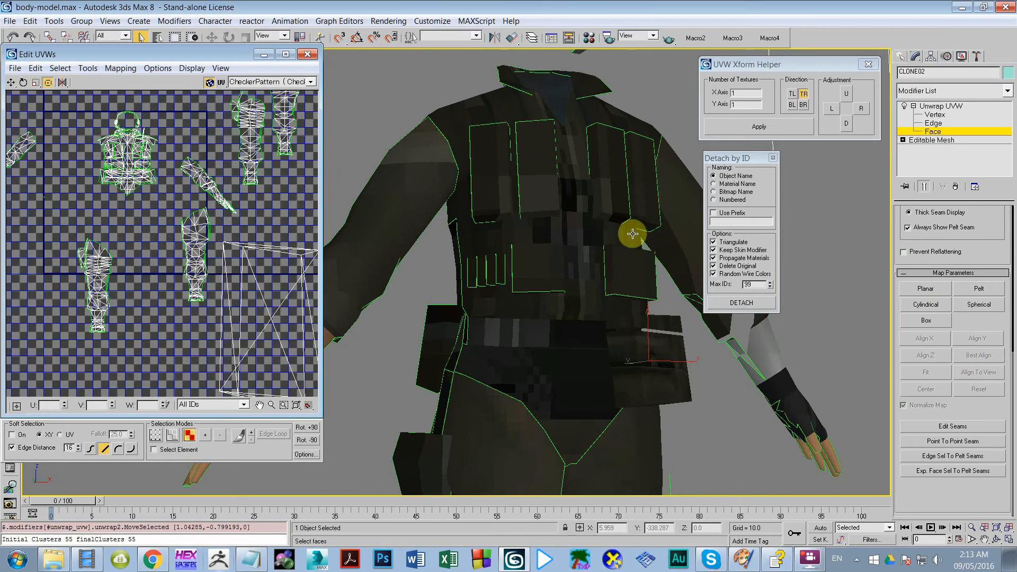
pyautogui.click(88, 68)
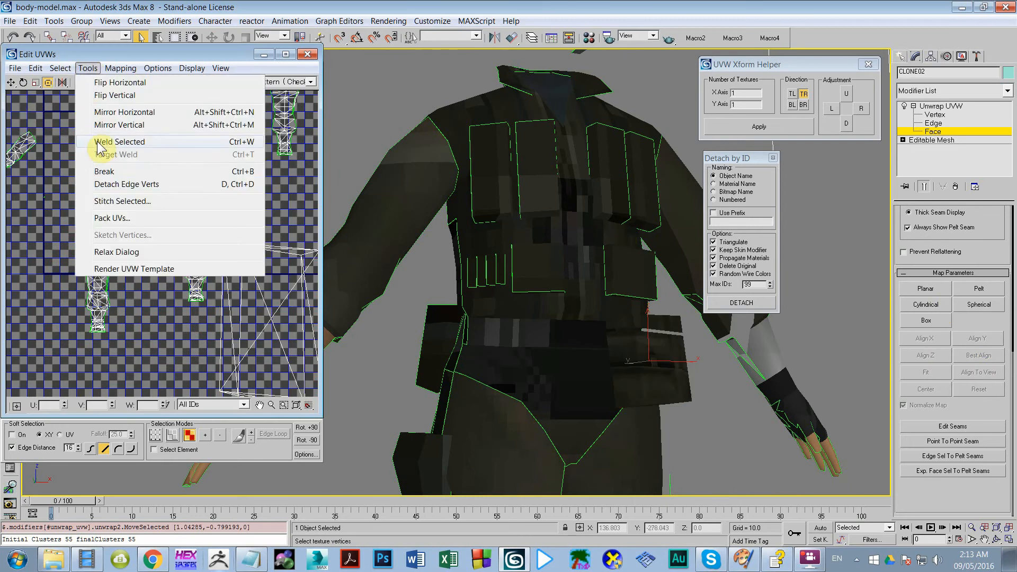
pyautogui.click(99, 218)
pyautogui.click(200, 105)
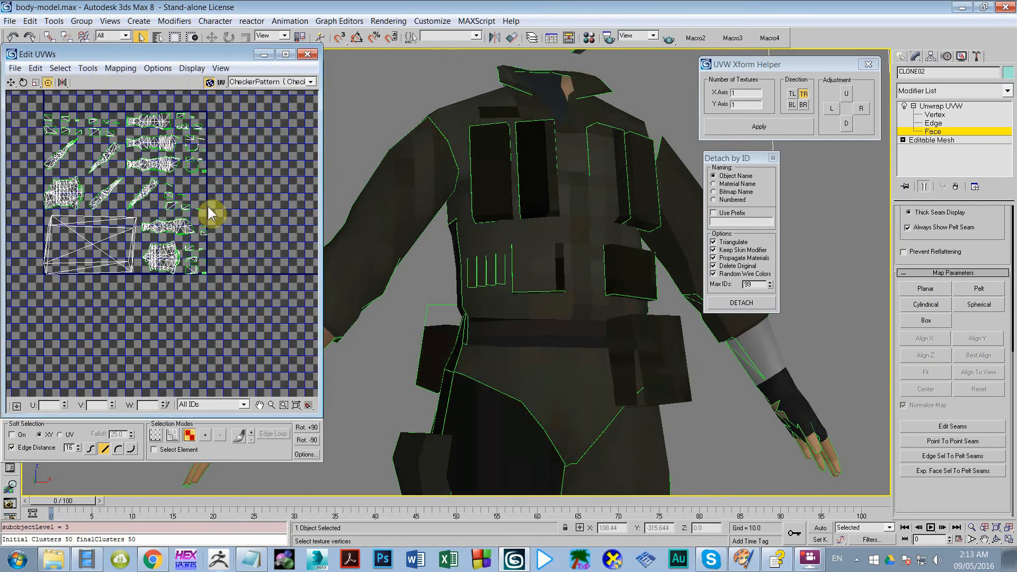
# Scale the oversized hip pouch shell down to a small rectangle in the layout's lower corner and deselect it
pyautogui.click(115, 234)
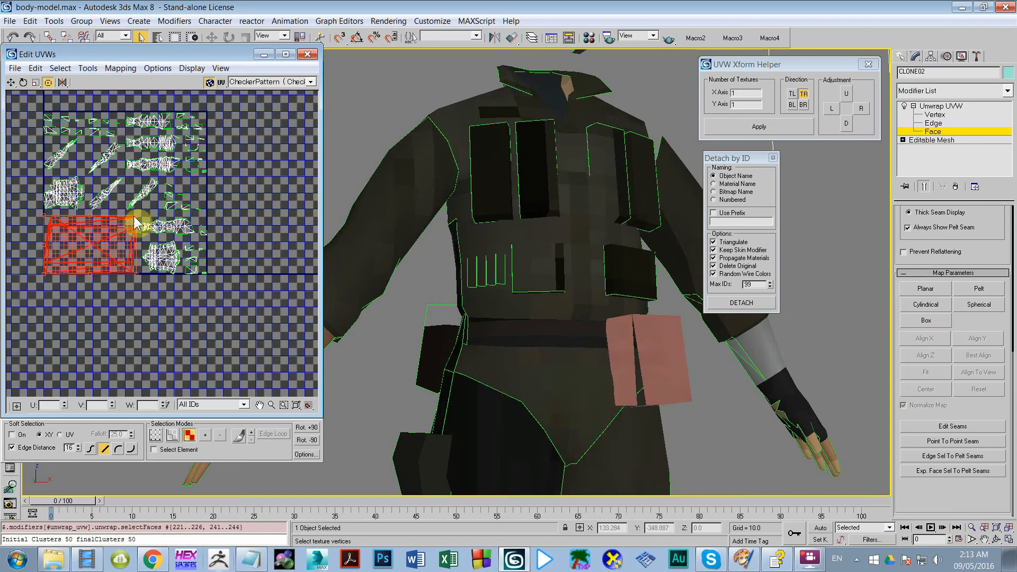
pyautogui.moveTo(137, 223); pyautogui.dragTo(59, 265)
pyautogui.click(61, 289)
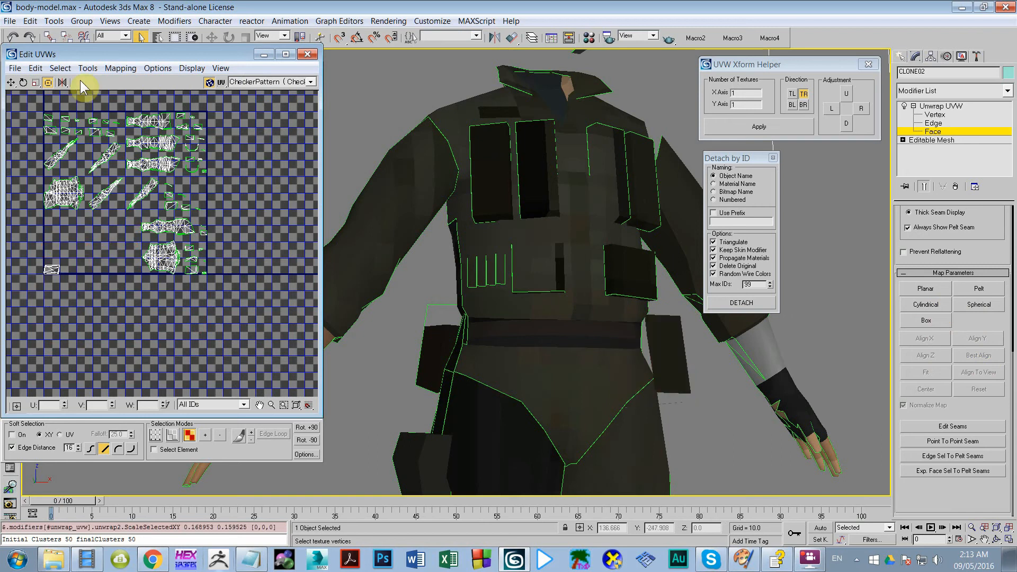
# Repack the UVs with Recursive Packing, a spacing of 0.02 and Normalize Clusters turned off
pyautogui.click(88, 67)
pyautogui.click(98, 218)
pyautogui.click(115, 104)
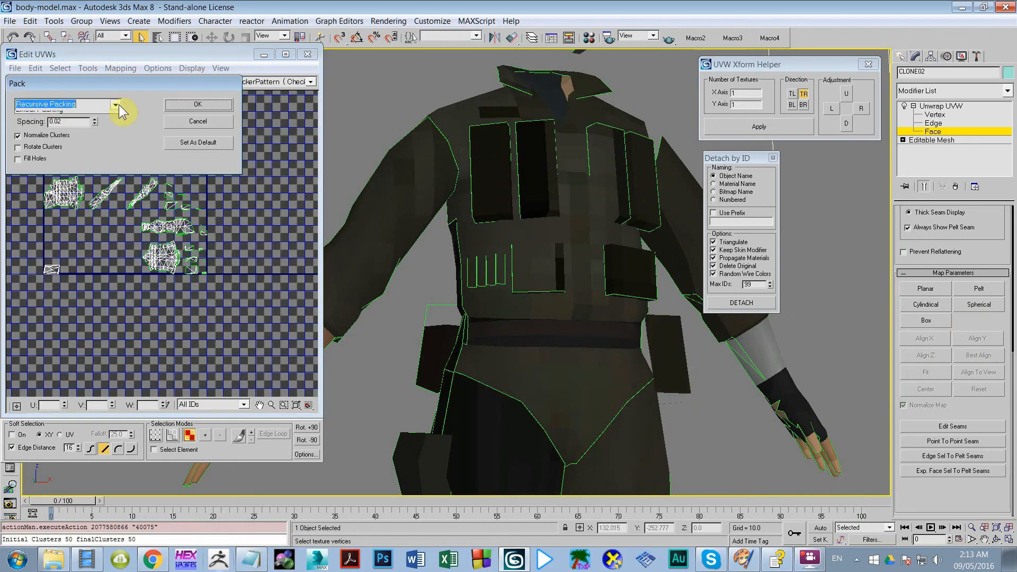
pyautogui.click(79, 124)
pyautogui.click(48, 136)
pyautogui.click(48, 147)
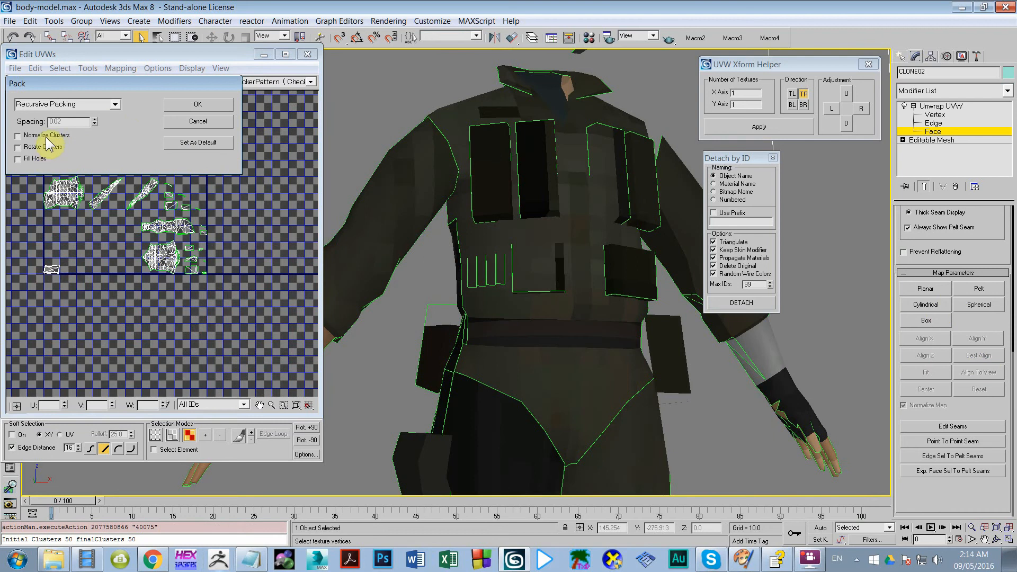
pyautogui.click(43, 147)
pyautogui.click(218, 104)
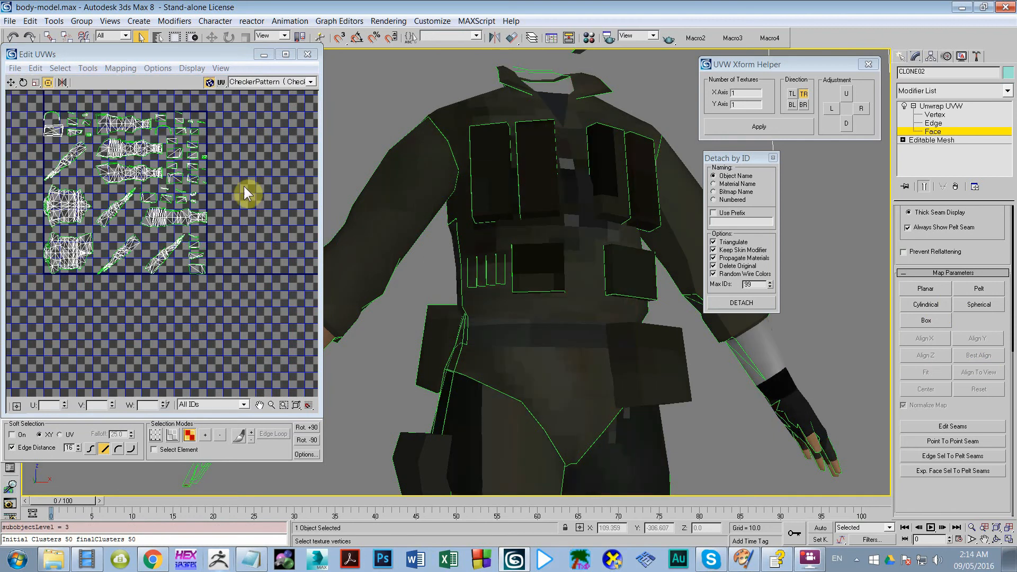
# Close the UV editor, leave the Face level of Unwrap UVW and collapse the modifier's sub-levels
pyautogui.scroll(2, 113, 204)
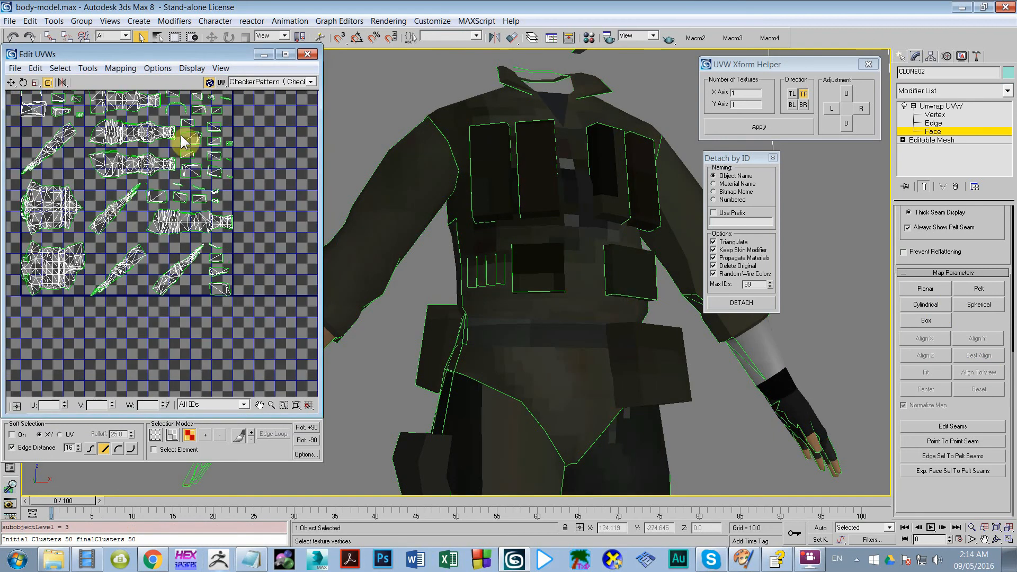
pyautogui.click(308, 55)
pyautogui.click(980, 132)
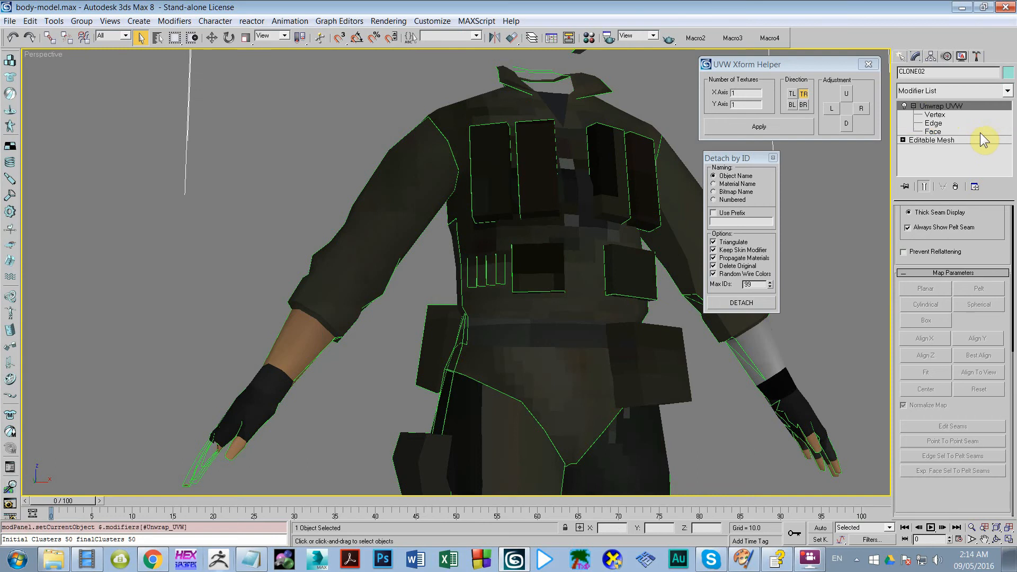
pyautogui.click(914, 106)
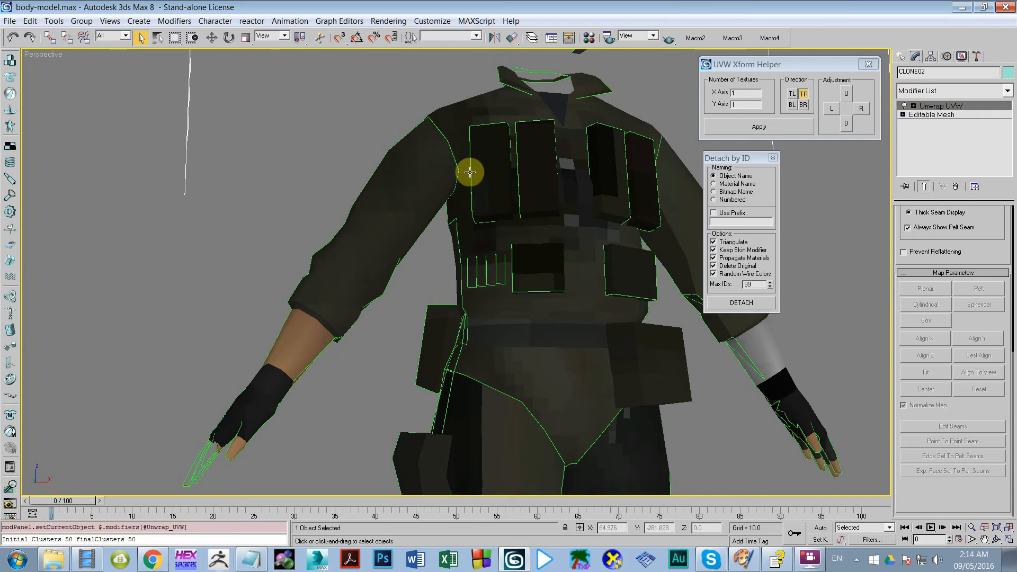
# Clear the object selection and unhide all the soldier models in the scene
pyautogui.click(302, 139)
pyautogui.rightClick(300, 161)
pyautogui.click(320, 104)
pyautogui.scroll(-5, 454, 261)
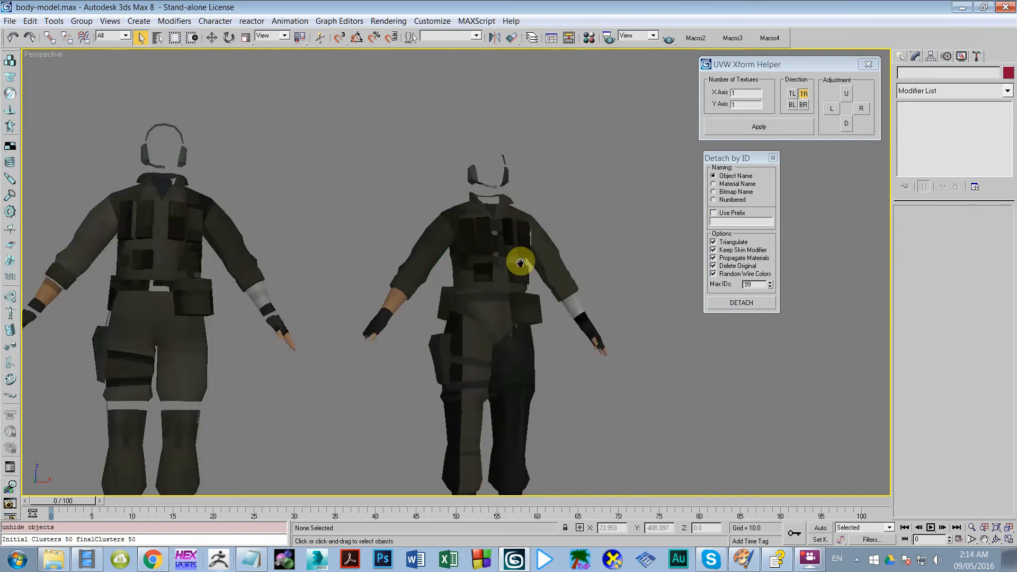
pyautogui.keyDown('alt'); pyautogui.moveTo(500, 279); pyautogui.dragTo(572, 234, button='middle'); pyautogui.keyUp('alt')
pyautogui.scroll(2, 533, 206)
pyautogui.scroll(-2, 351, 89)
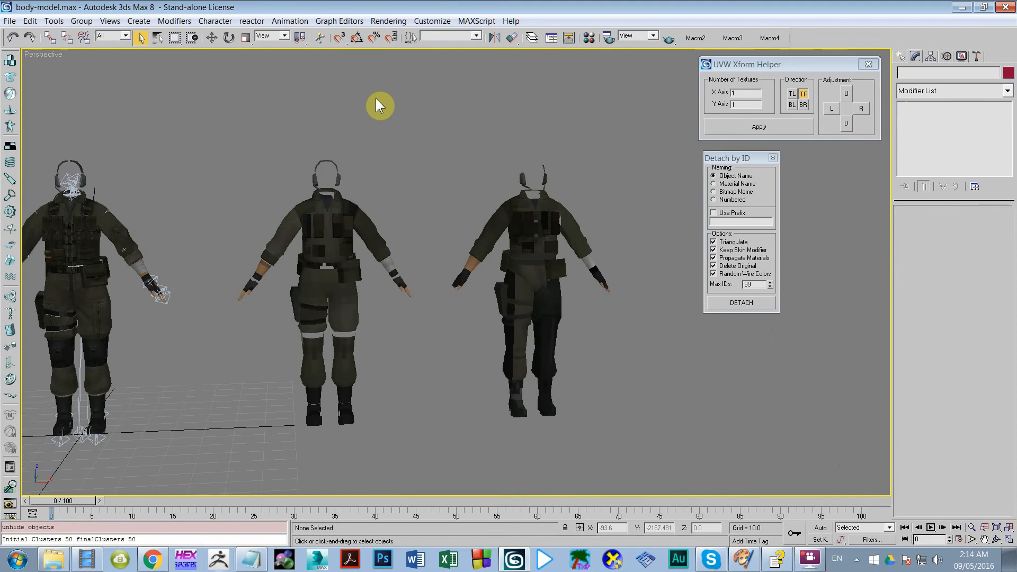
# Select CLONE17 and CLONE02 in turn to compare the soldier copies with the original, and clear the selection
pyautogui.moveTo(255, 358); pyautogui.dragTo(255, 364)
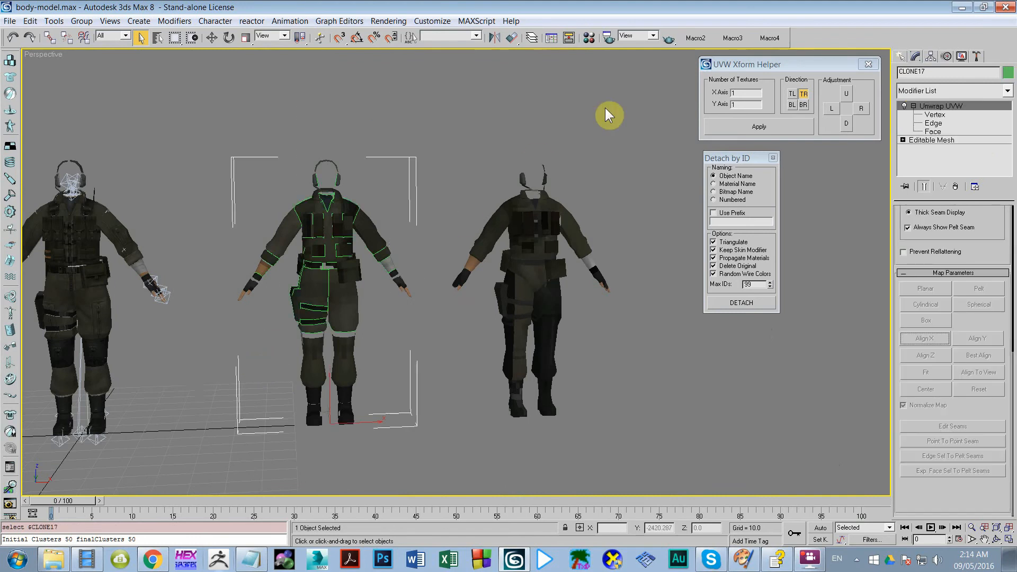
pyautogui.moveTo(636, 96); pyautogui.dragTo(434, 473)
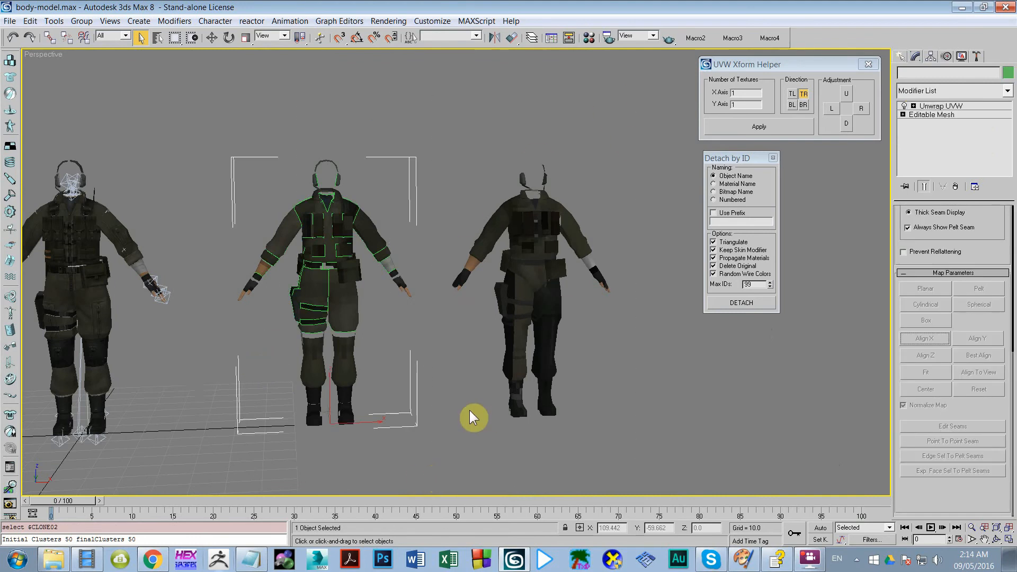
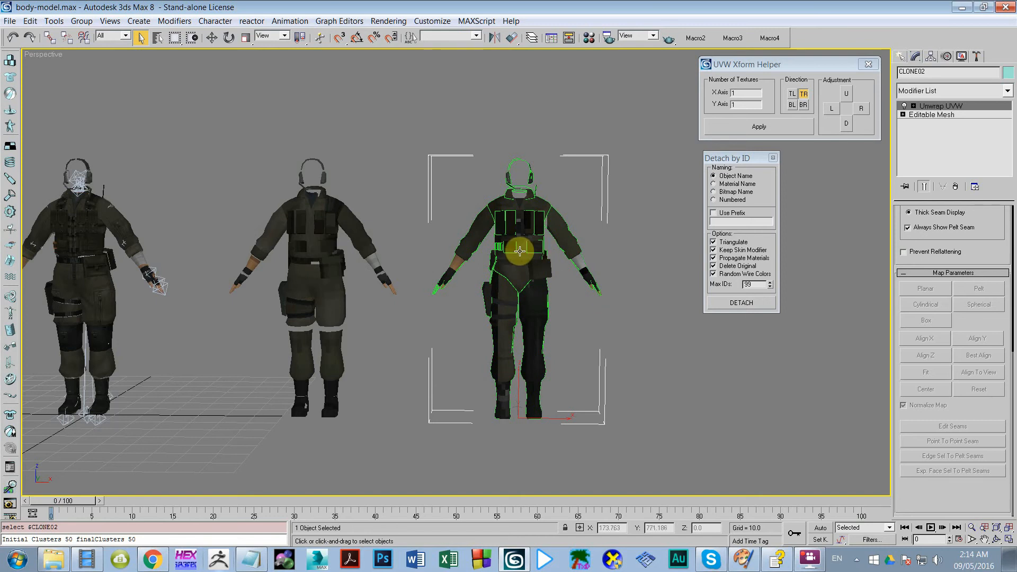
pyautogui.scroll(-3, 495, 256)
pyautogui.moveTo(494, 256)
pyautogui.mouseDown(button='middle')
pyautogui.moveTo(554, 263)
pyautogui.moveTo(495, 254)
pyautogui.mouseUp(button='middle')
pyautogui.scroll(3, 549, 256)
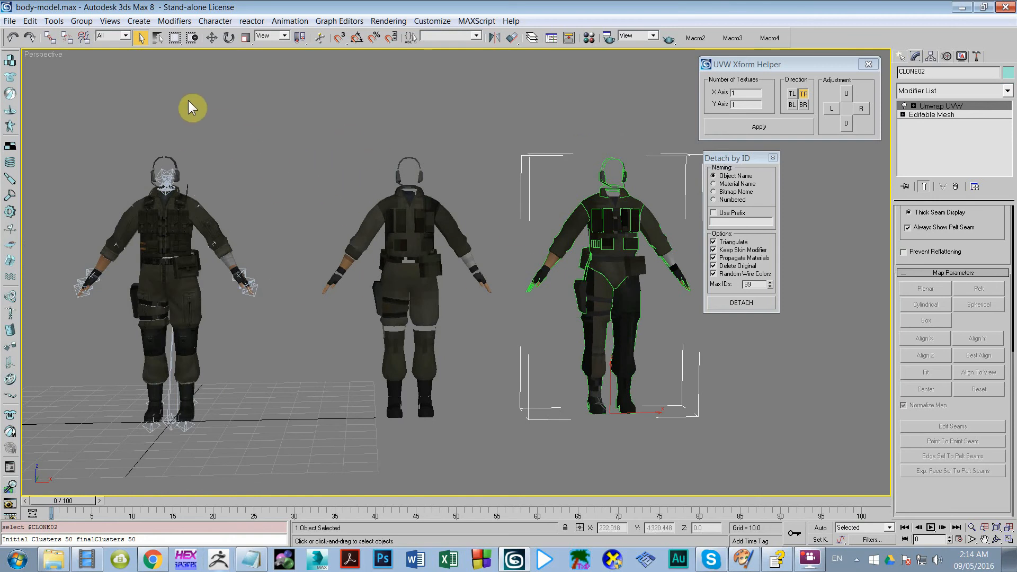
pyautogui.click(211, 37)
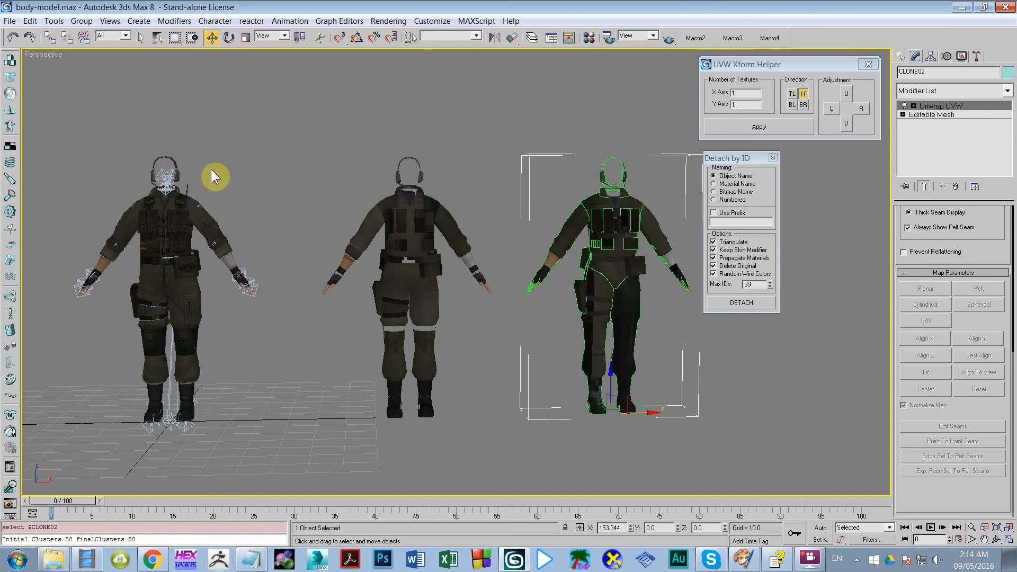
pyautogui.click(246, 193)
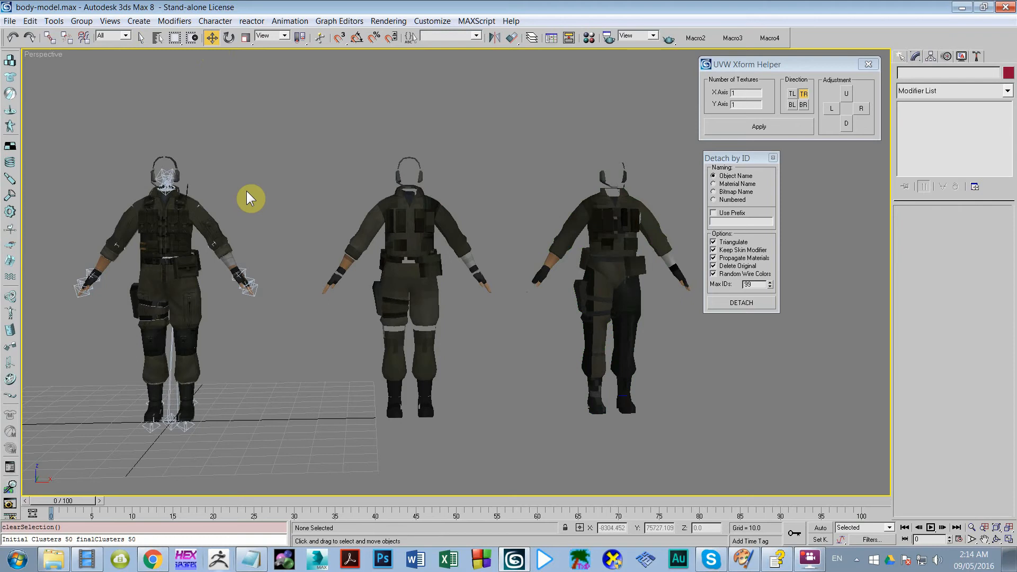
# Open Render To Texture and move it, Detach by ID and UVW Xform Helper clear of the three soldiers
pyautogui.press('0')
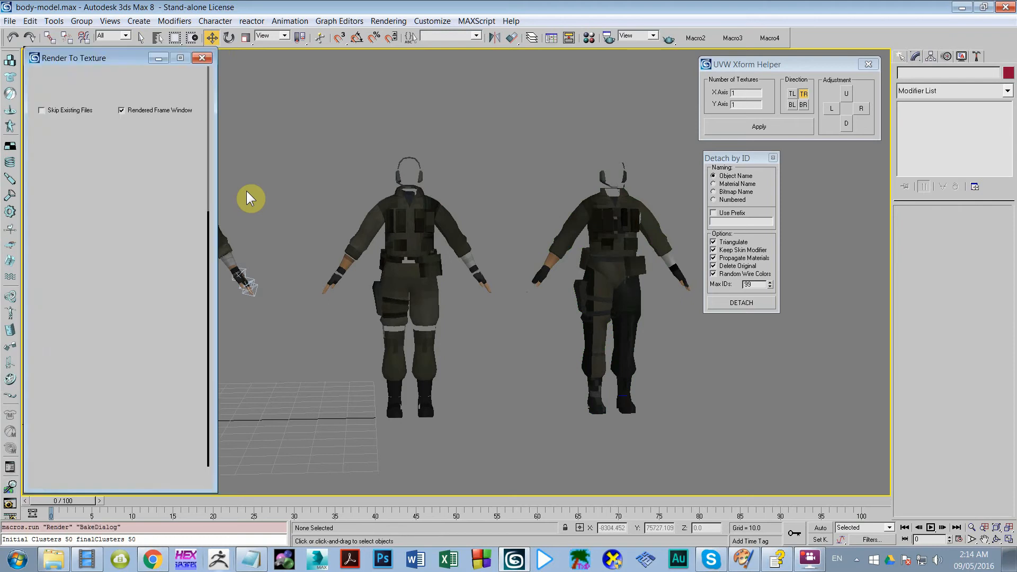
pyautogui.moveTo(129, 58)
pyautogui.mouseDown()
pyautogui.moveTo(275, 65)
pyautogui.moveTo(124, 70)
pyautogui.mouseUp()
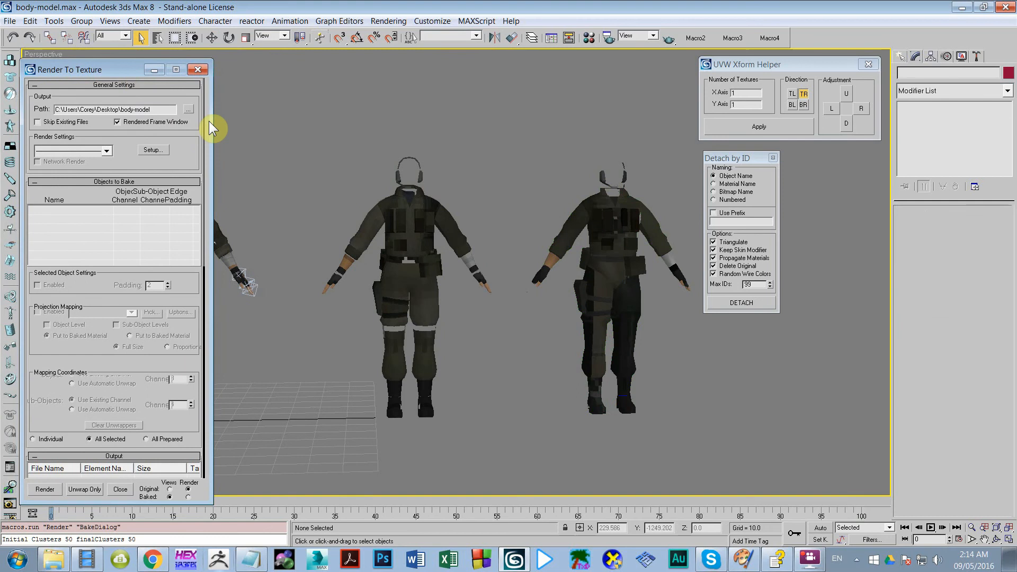
pyautogui.moveTo(209, 120); pyautogui.dragTo(688, 169, button='middle')
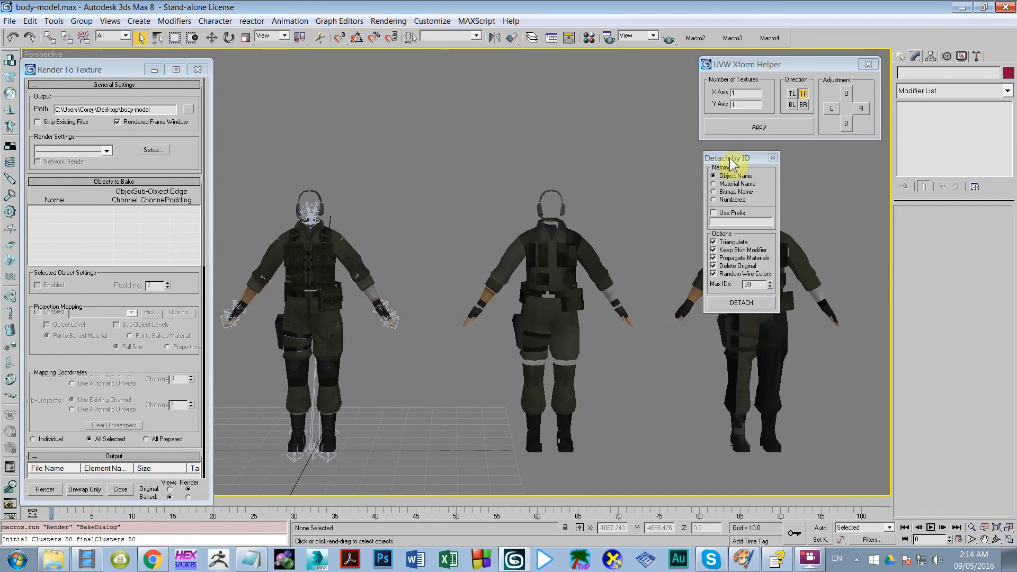
pyautogui.moveTo(731, 159); pyautogui.dragTo(925, 215)
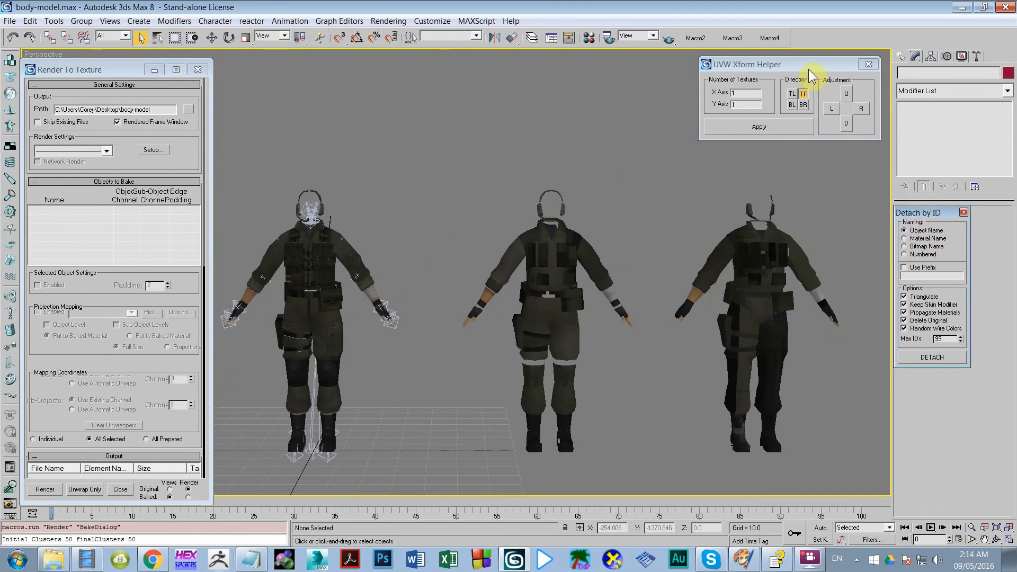
pyautogui.moveTo(808, 64); pyautogui.dragTo(1015, 214)
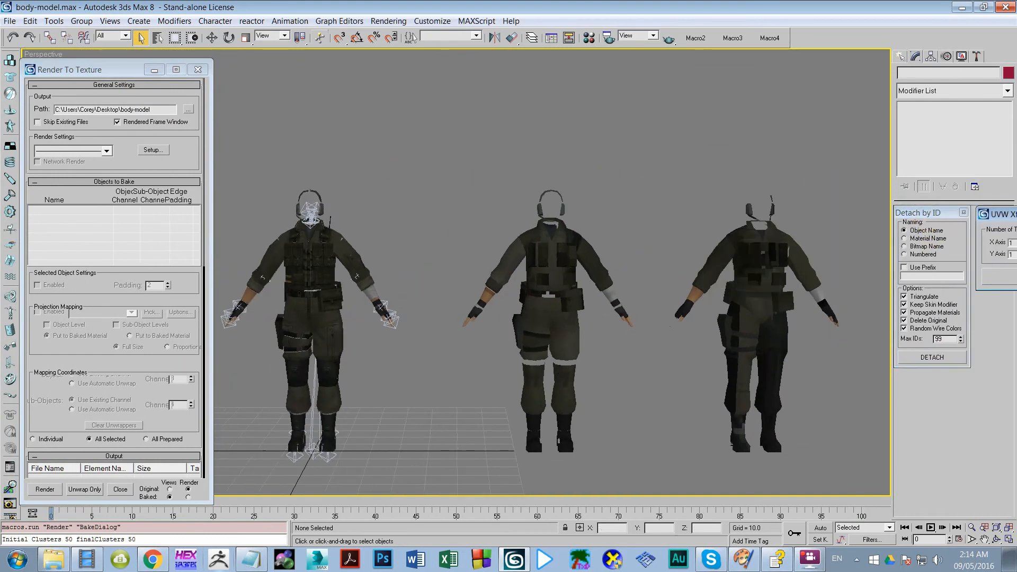
pyautogui.keyDown('alt'); pyautogui.moveTo(348, 195); pyautogui.dragTo(345, 180, button='middle'); pyautogui.keyUp('alt')
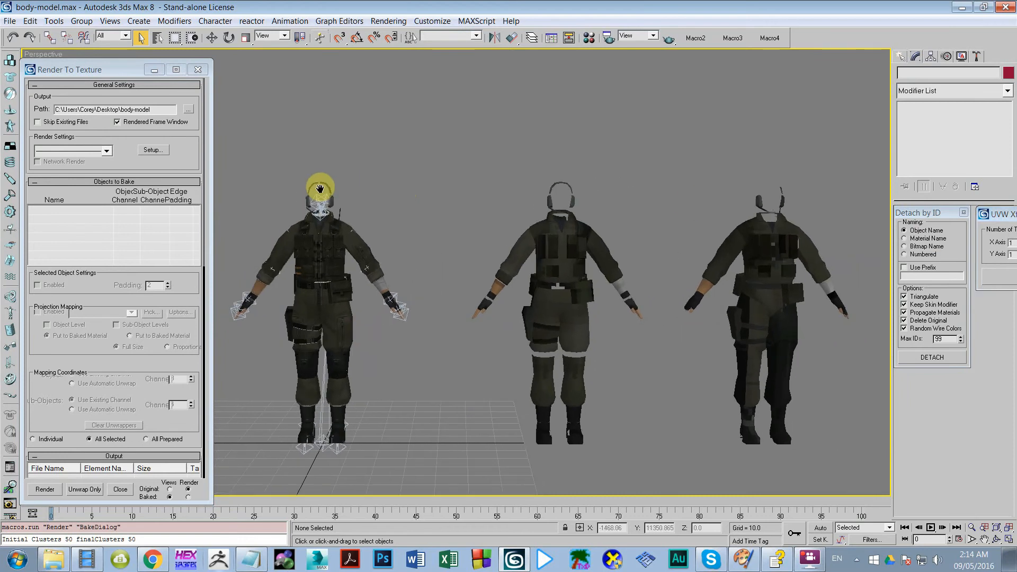
# Move CLONE17 and CLONE02 along the X axis closer to the original soldier and clear the selection
pyautogui.click(552, 243)
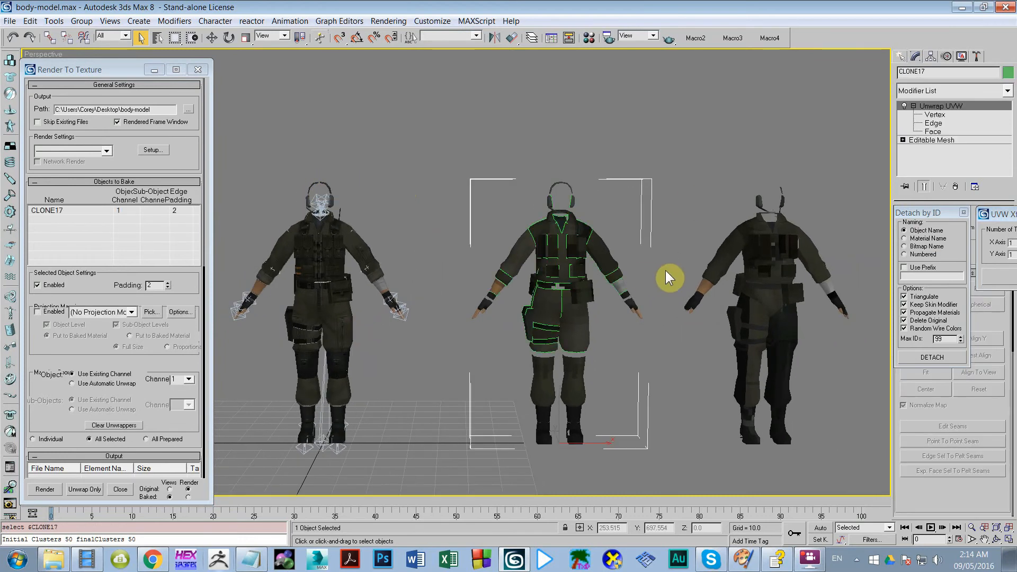
pyautogui.click(212, 37)
pyautogui.moveTo(586, 440); pyautogui.dragTo(538, 450)
pyautogui.click(743, 341)
pyautogui.moveTo(789, 444); pyautogui.dragTo(699, 443)
pyautogui.click(250, 275)
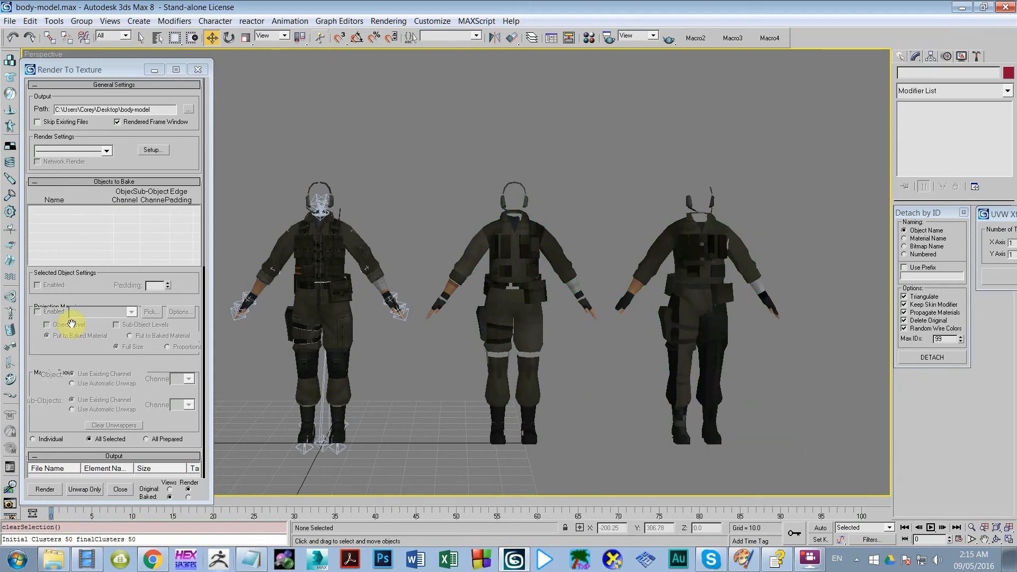
# Check the Render To Texture settings for the original soldier and for CLONE17 by selecting each in turn
pyautogui.moveTo(93, 289); pyautogui.dragTo(100, 178)
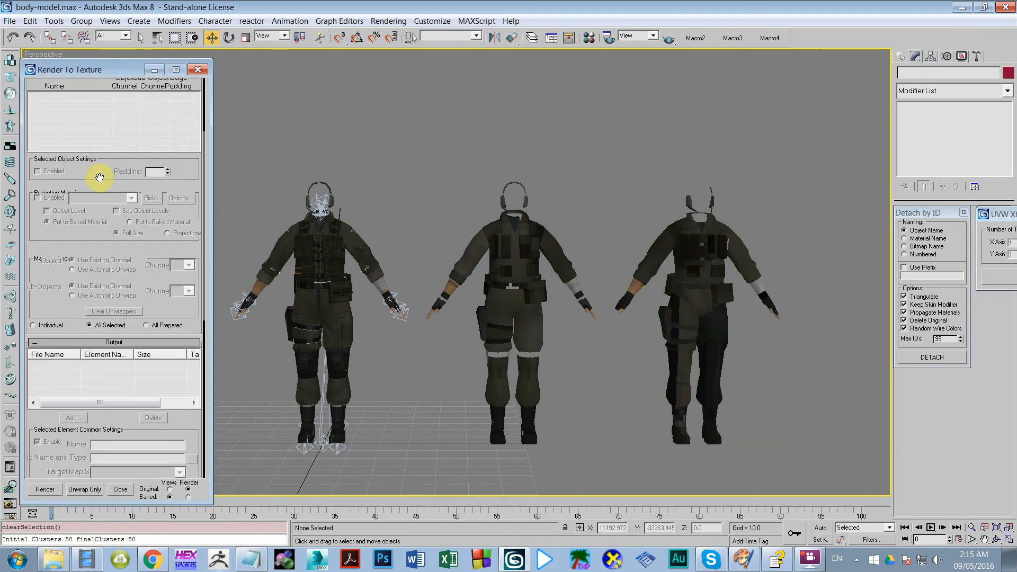
pyautogui.moveTo(256, 257); pyautogui.dragTo(336, 272, button='middle')
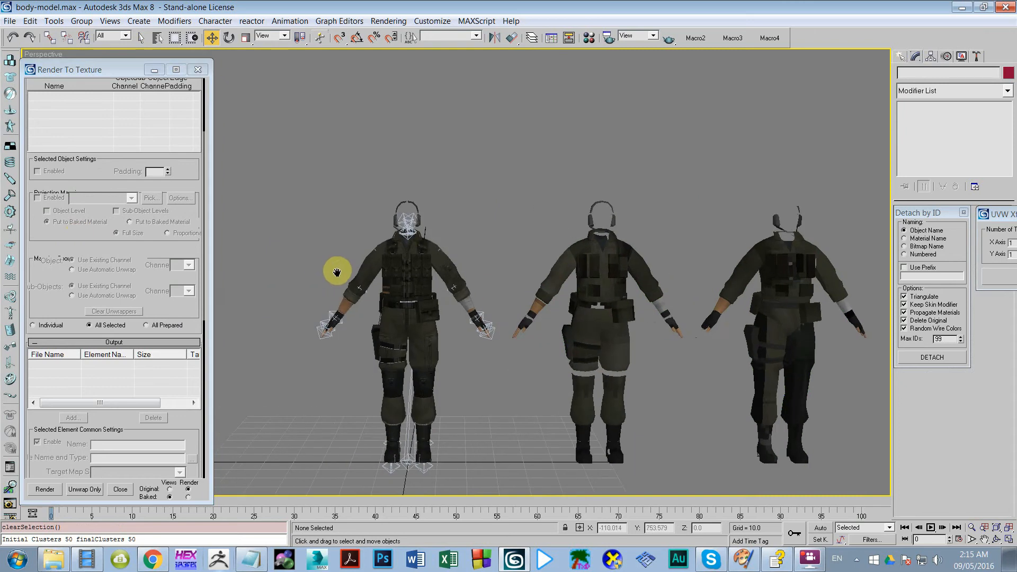
pyautogui.click(409, 249)
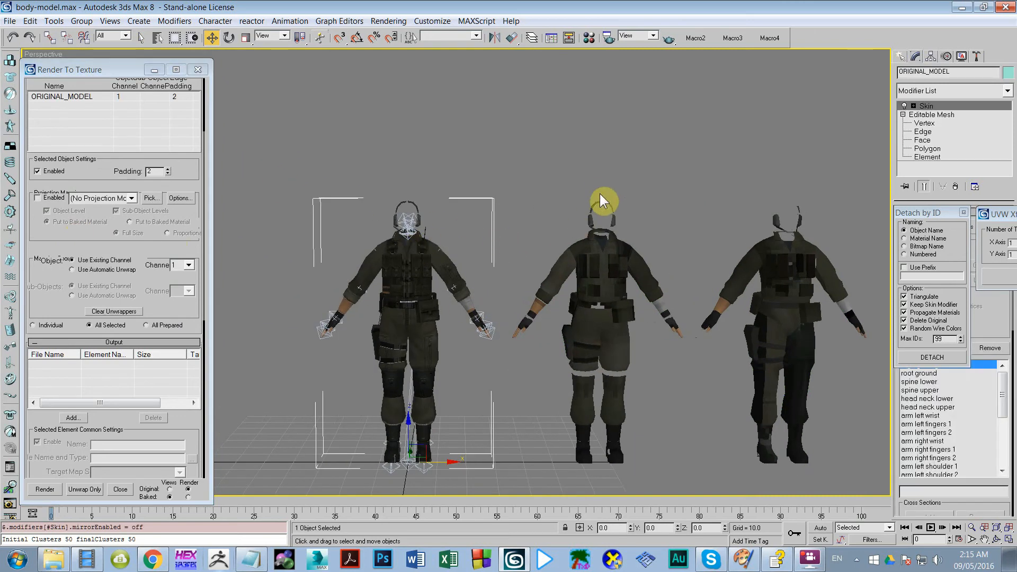
pyautogui.click(591, 234)
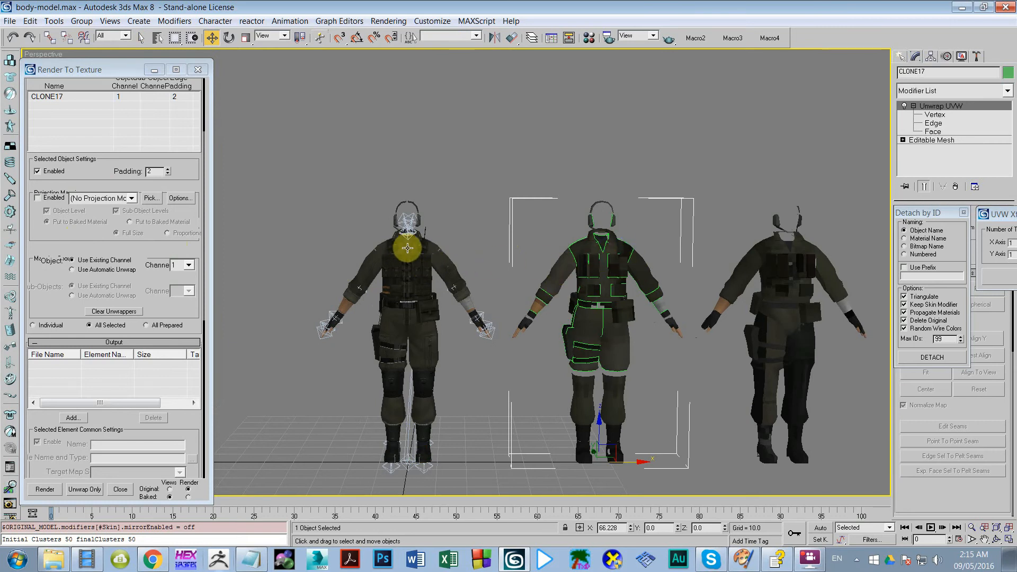
# Show the viewport in wireframe and align CLONE17 to ORIGINAL_MODEL on X, Y and Z, pivot point to pivot point
pyautogui.moveTo(407, 248)
pyautogui.keyDown('alt'); pyautogui.mouseDown(button='middle')
pyautogui.moveTo(426, 258)
pyautogui.moveTo(431, 218)
pyautogui.mouseUp(button='middle'); pyautogui.keyUp('alt')
pyautogui.press('F3')
pyautogui.scroll(4, 425, 261)
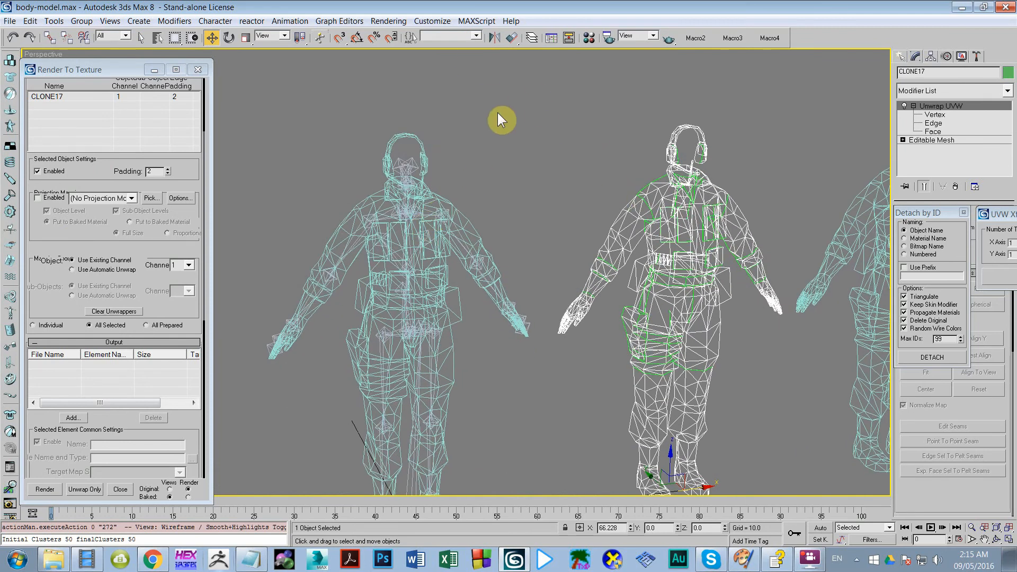
pyautogui.click(544, 265)
pyautogui.moveTo(568, 170); pyautogui.dragTo(679, 301)
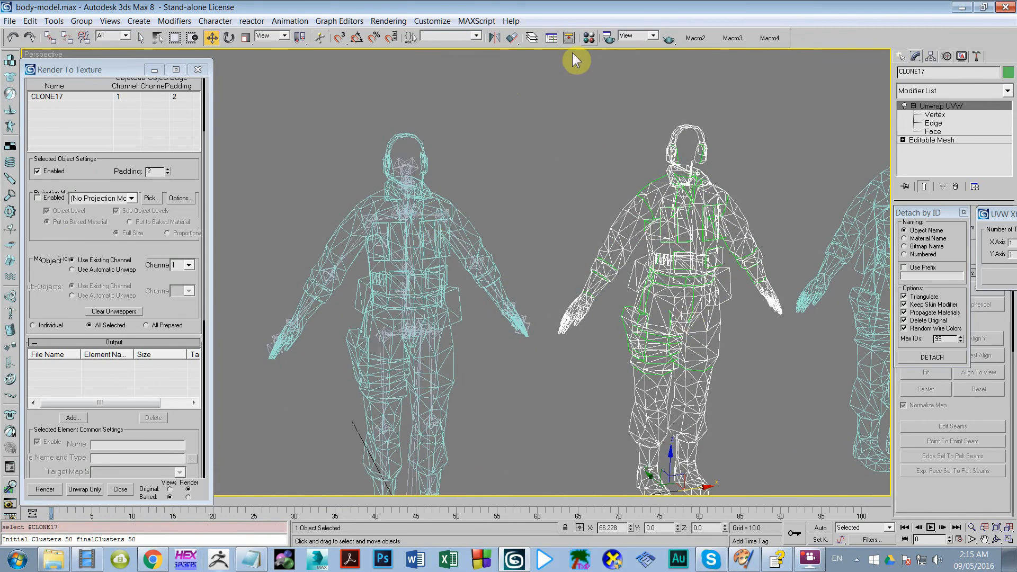
pyautogui.click(518, 42)
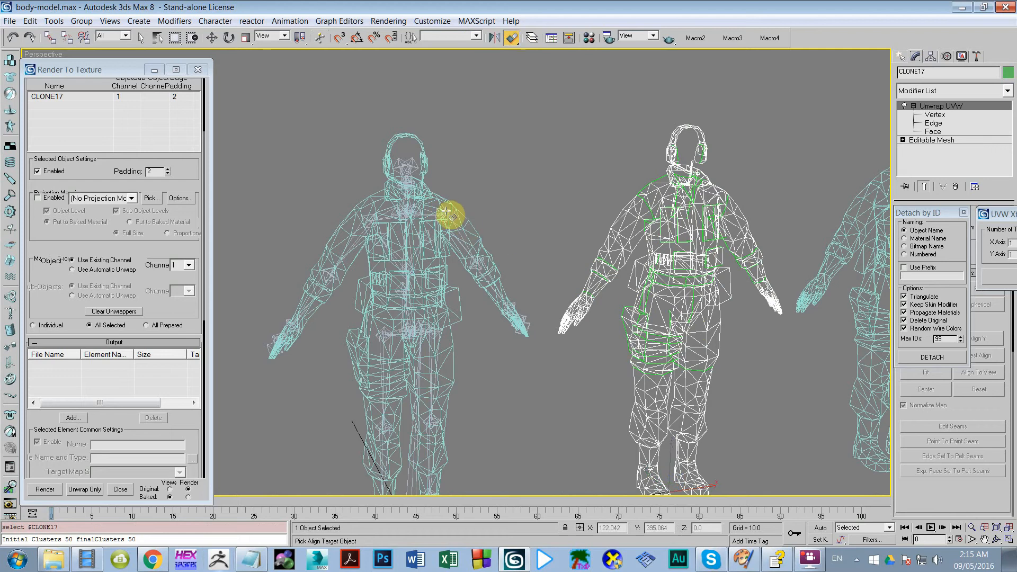
pyautogui.click(466, 219)
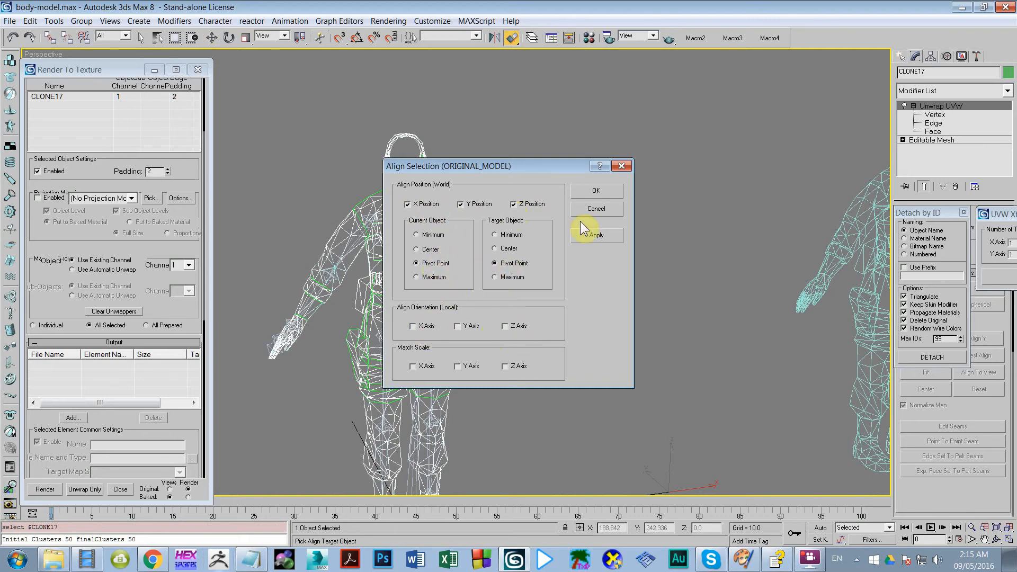
pyautogui.click(595, 192)
pyautogui.scroll(-3, 514, 202)
pyautogui.scroll(2, 498, 204)
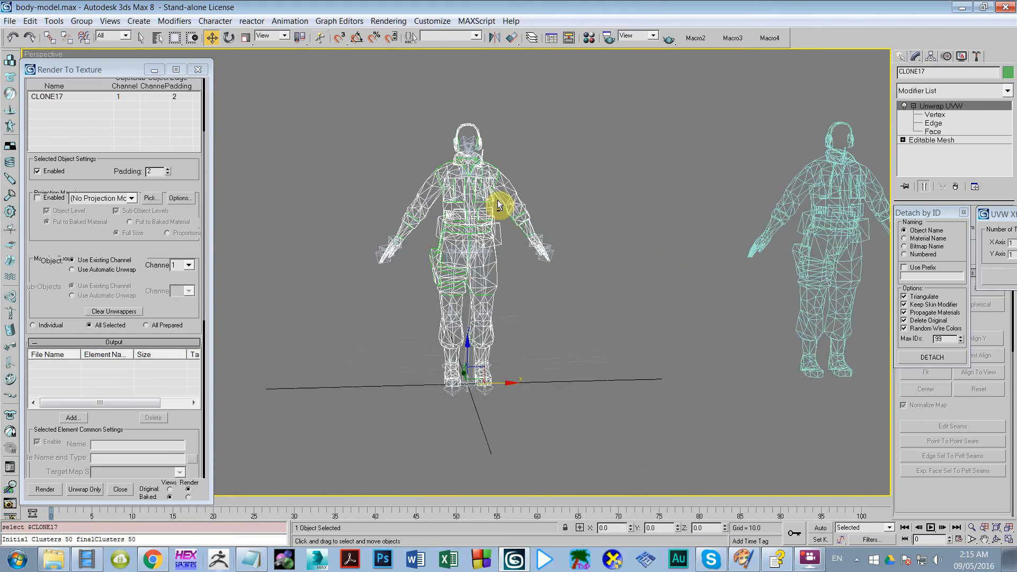
# Check the bake output path in Render To Texture and view the contents of the body-model folder
pyautogui.scroll(4, 197, 212)
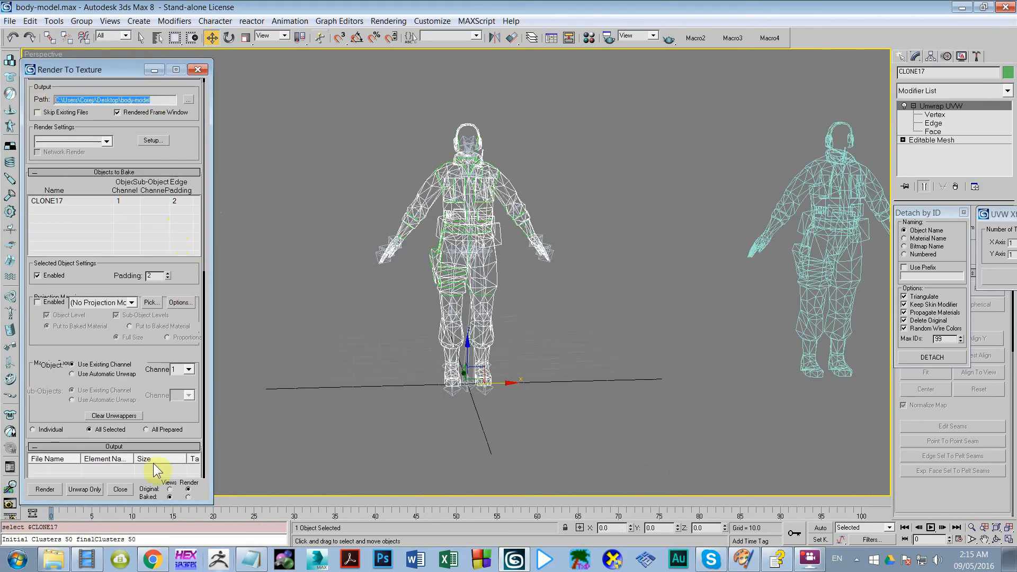
pyautogui.click(54, 559)
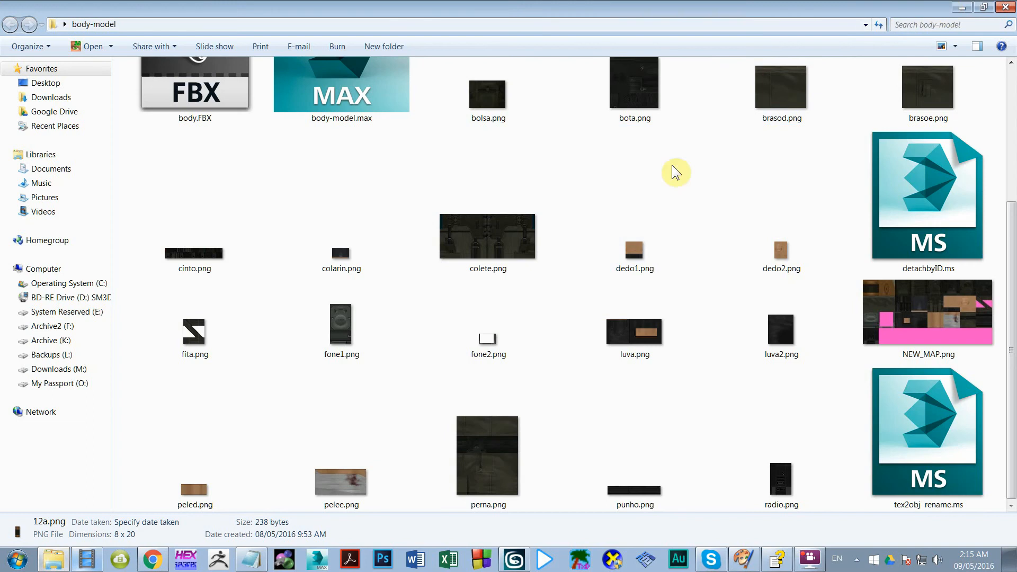
pyautogui.keyDown('ctrl'); pyautogui.scroll(-2, 538, 254); pyautogui.keyUp('ctrl')
pyautogui.click(962, 7)
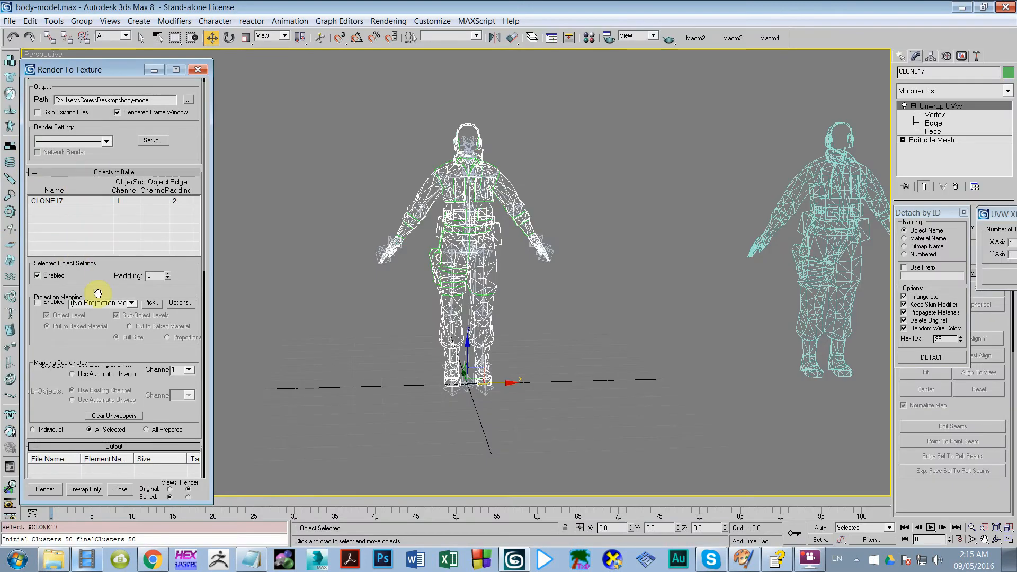
# Set the bake padding for CLONE17 to 20 and enable projection mapping
pyautogui.click(155, 276)
pyautogui.click(54, 305)
pyautogui.click(55, 305)
pyautogui.click(54, 304)
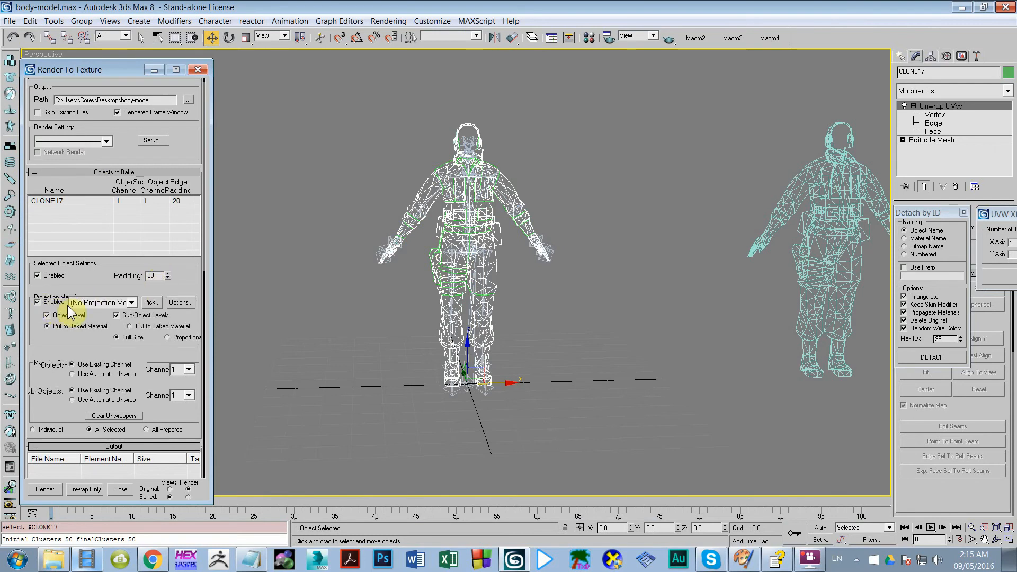
# Add ORIGINAL_MODEL as the projection target for CLONE17
pyautogui.click(143, 303)
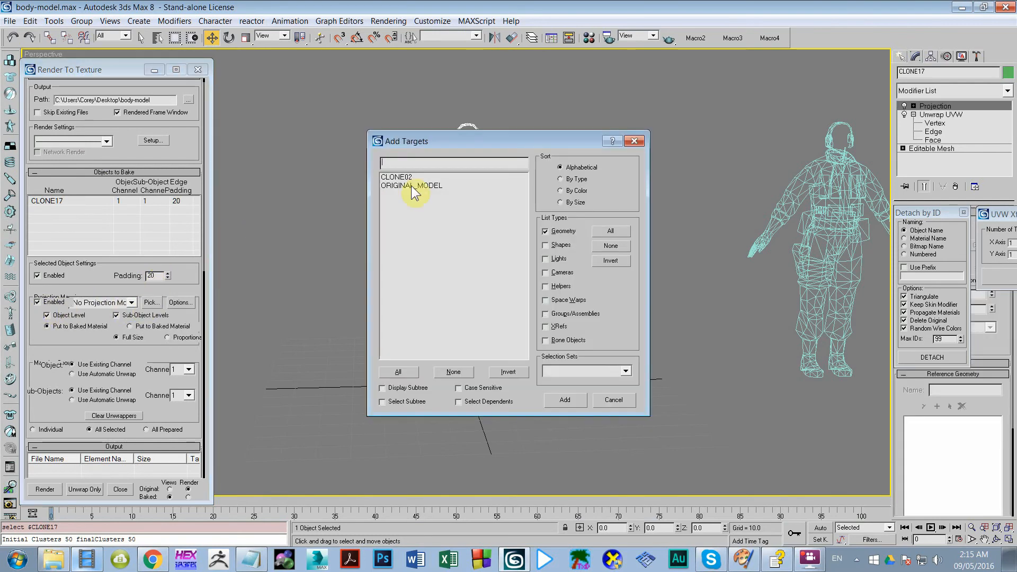
pyautogui.click(411, 185)
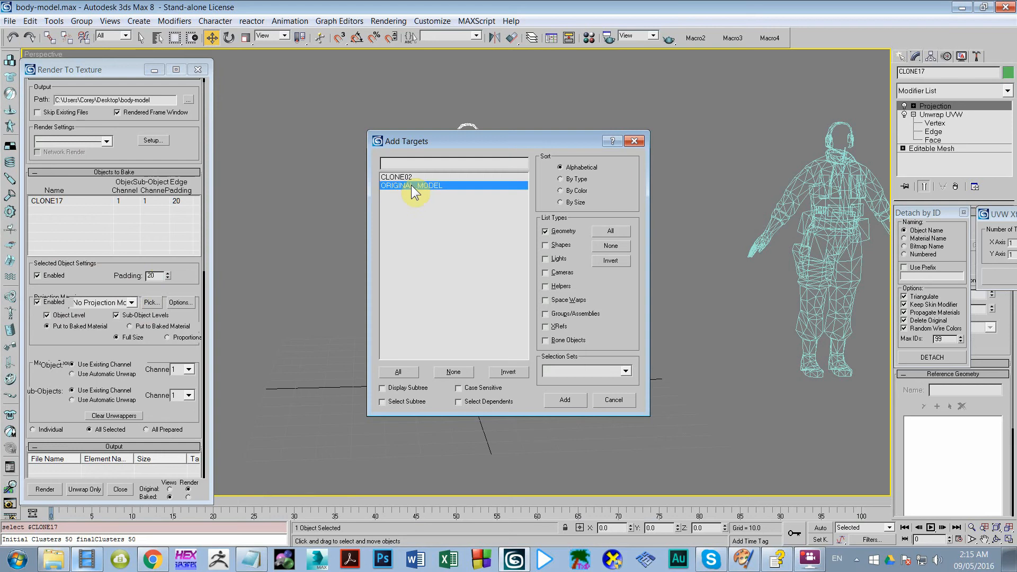
pyautogui.click(564, 401)
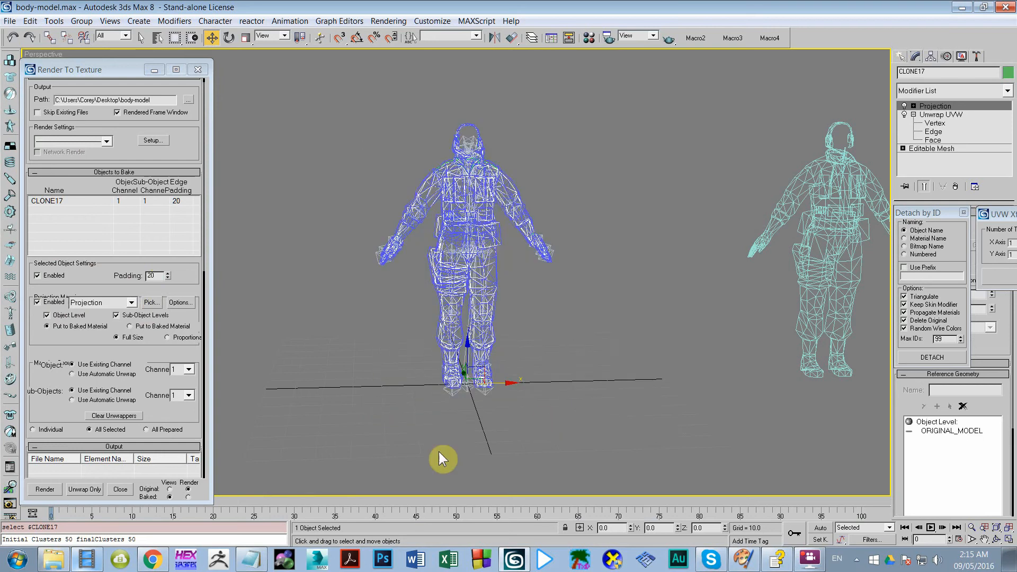
# In the projection options, disable Use Cage, set the offset to 1 and resolve hits to Closest
pyautogui.click(181, 304)
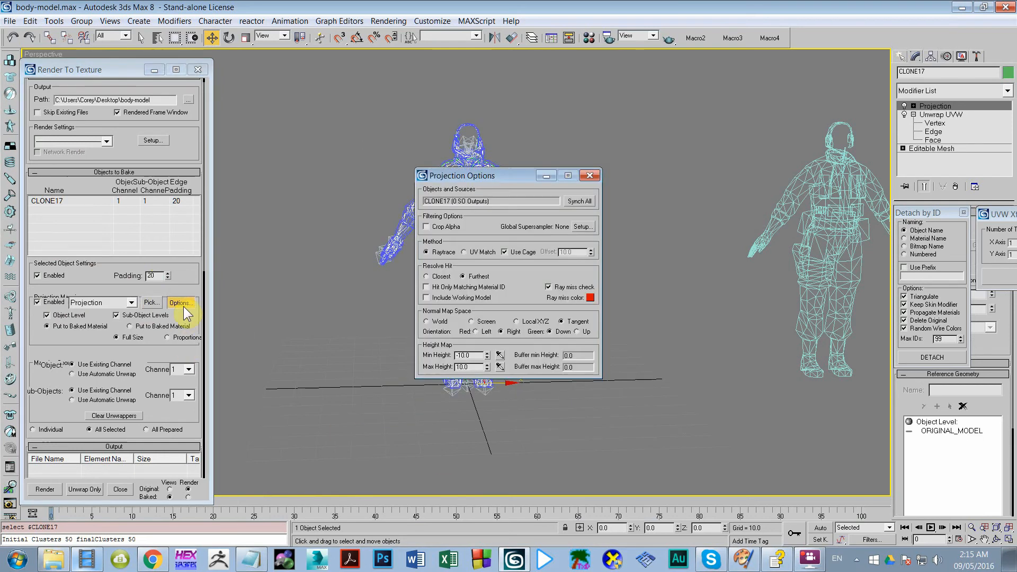
pyautogui.click(512, 254)
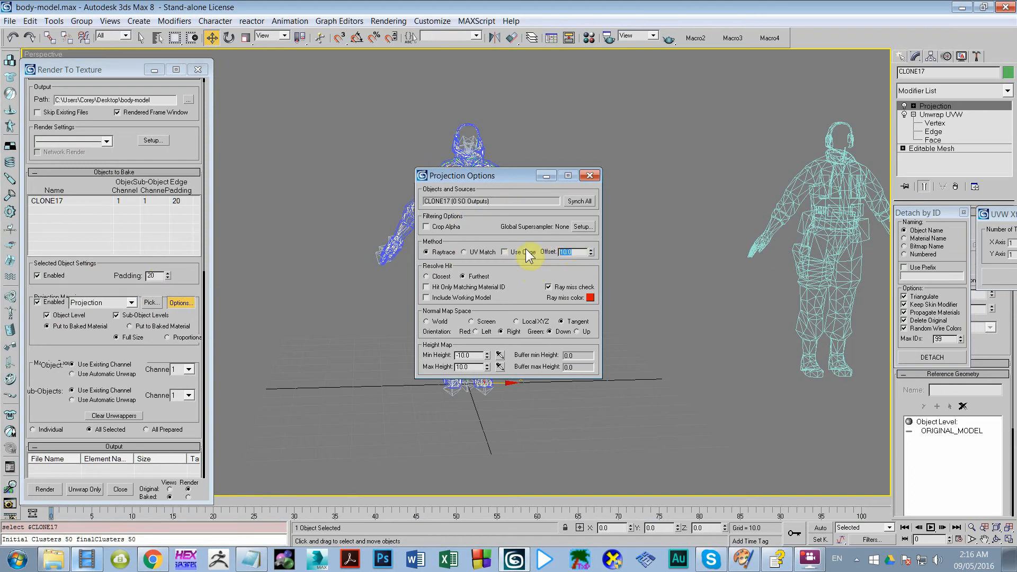
pyautogui.write('1')
pyautogui.click(439, 276)
pyautogui.click(584, 178)
# Add a DiffuseMap texture element to the bake output of CLONE17
pyautogui.moveTo(194, 275); pyautogui.dragTo(196, 219)
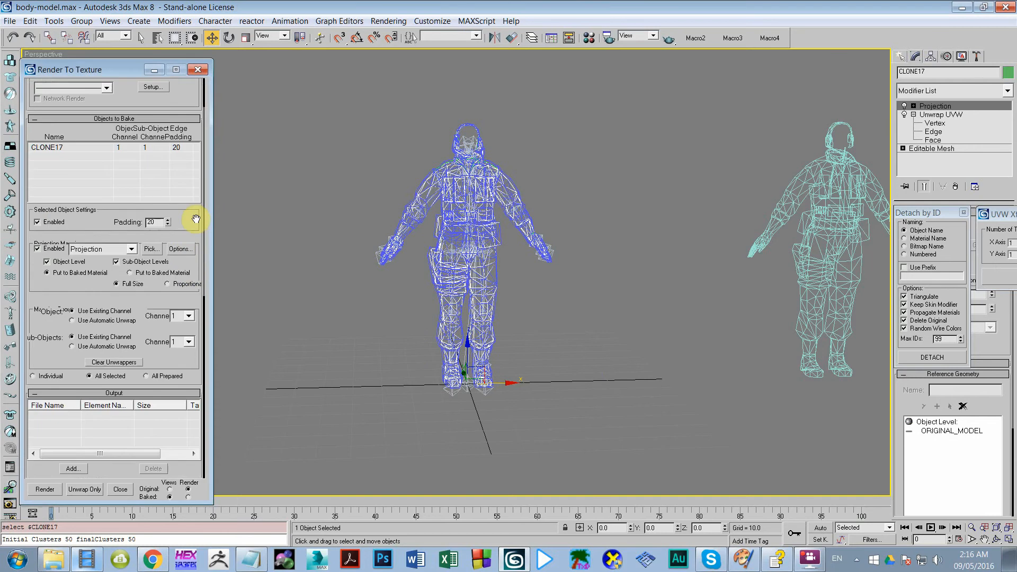
pyautogui.scroll(-3, 164, 267)
pyautogui.click(80, 405)
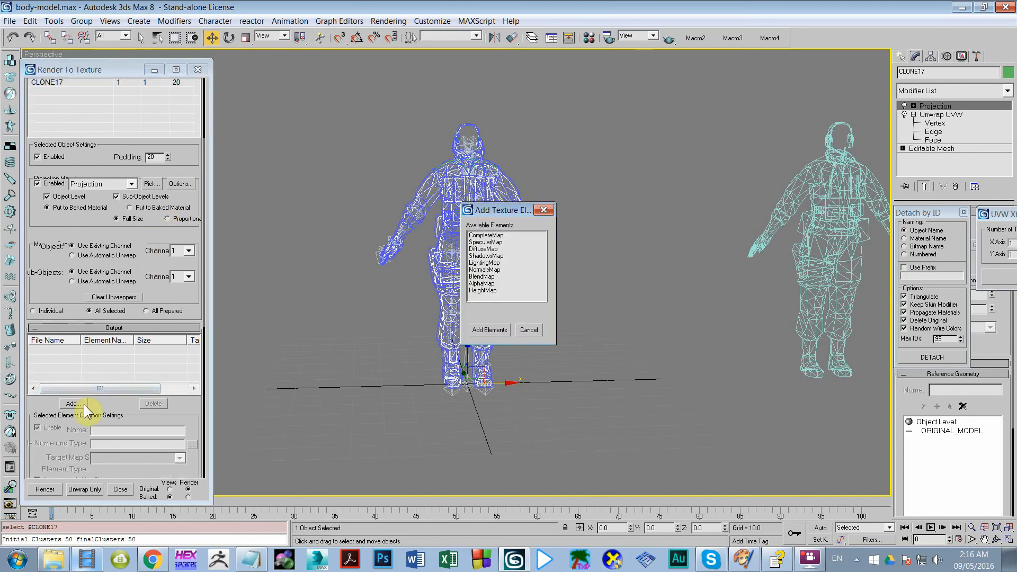
pyautogui.click(483, 249)
pyautogui.click(490, 329)
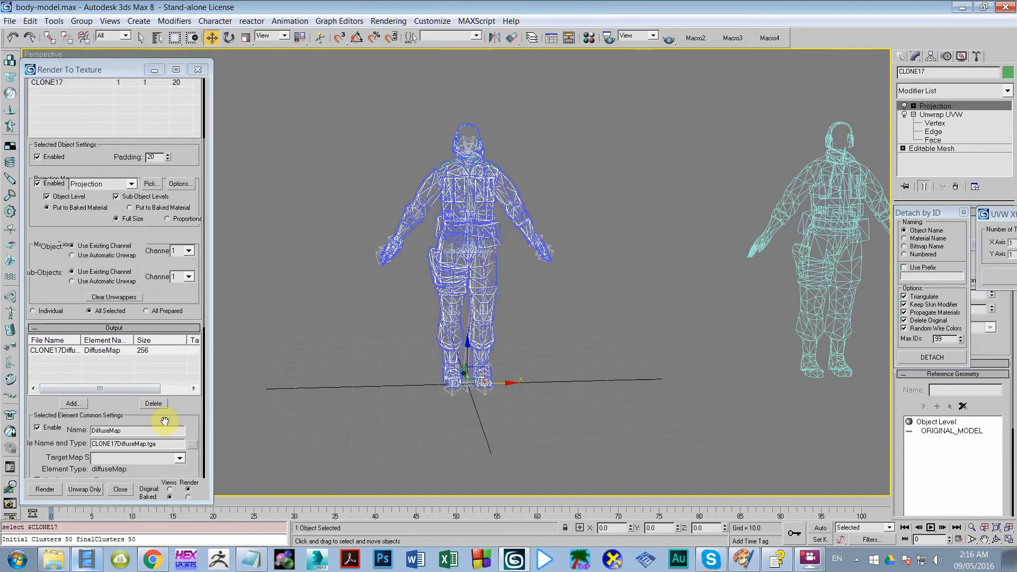
# Set the DiffuseMap size to 2048 and review the remaining Render To Texture settings
pyautogui.scroll(-10, 164, 422)
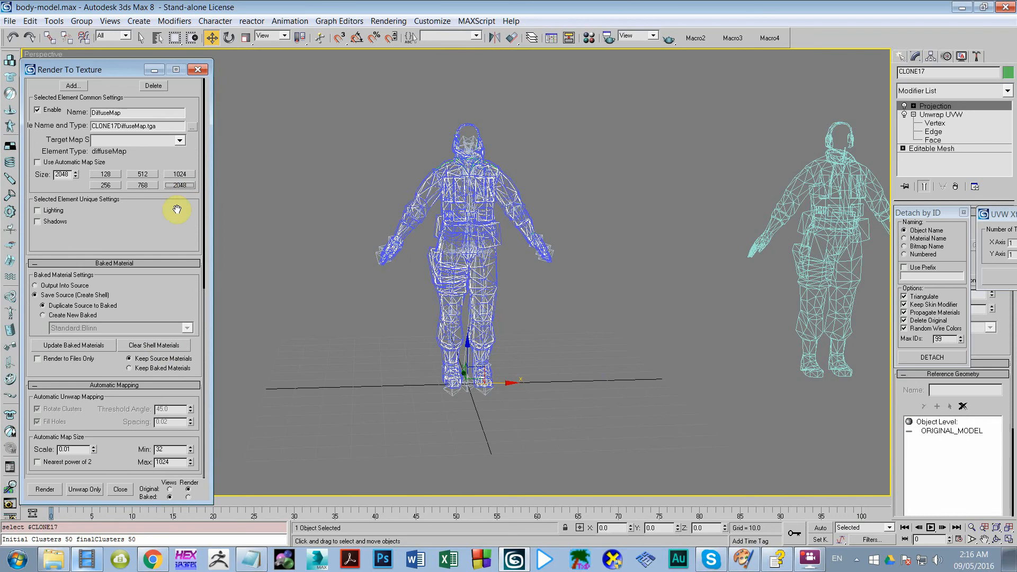
pyautogui.scroll(1, 117, 425)
pyautogui.scroll(-1, 101, 453)
pyautogui.scroll(6, 71, 455)
pyautogui.scroll(-6, 122, 367)
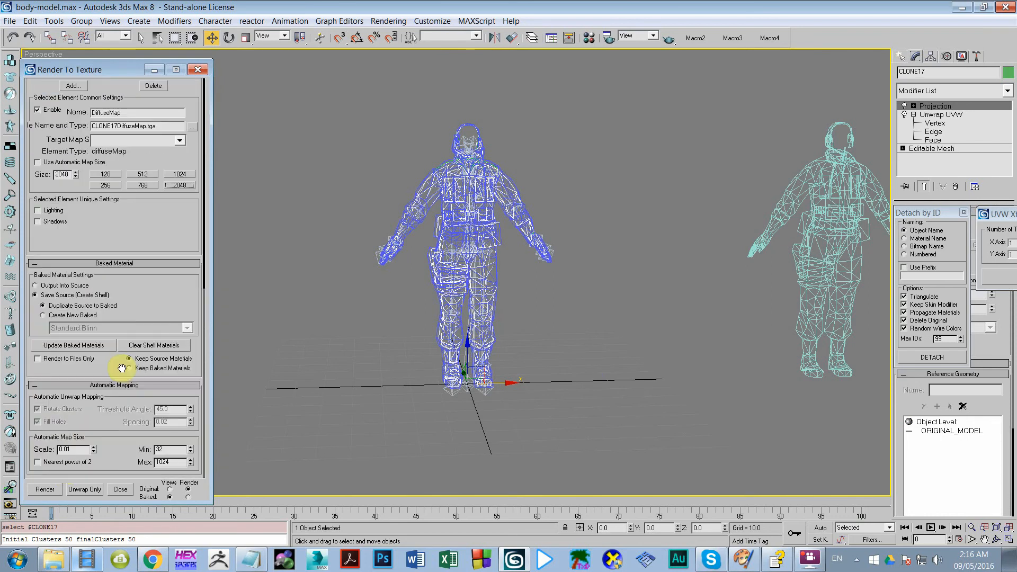
pyautogui.scroll(12, 122, 367)
# Return the viewport to shaded display and bake the CLONE17 texture, continuing without a target map slot
pyautogui.press('F3')
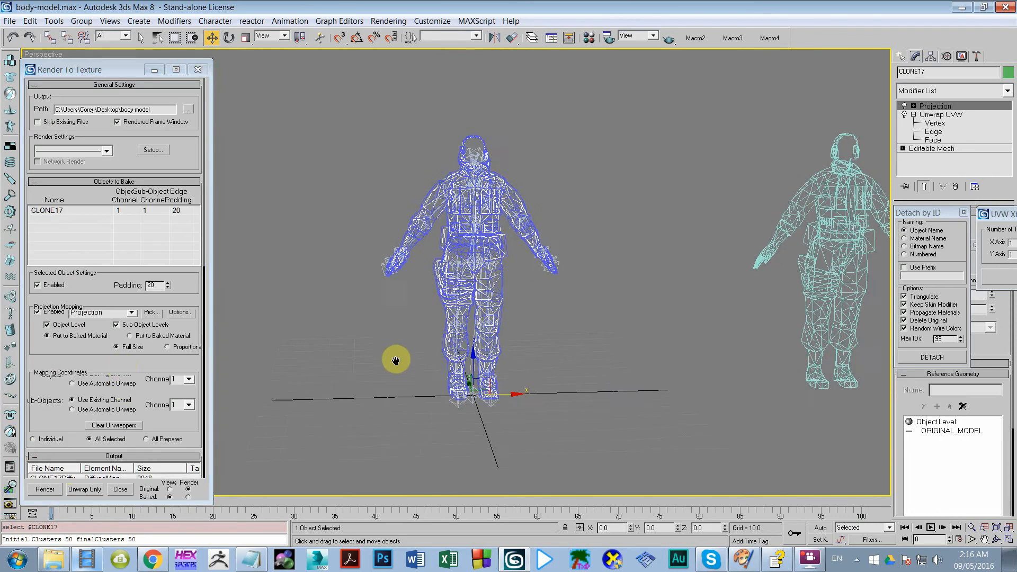
pyautogui.click(44, 489)
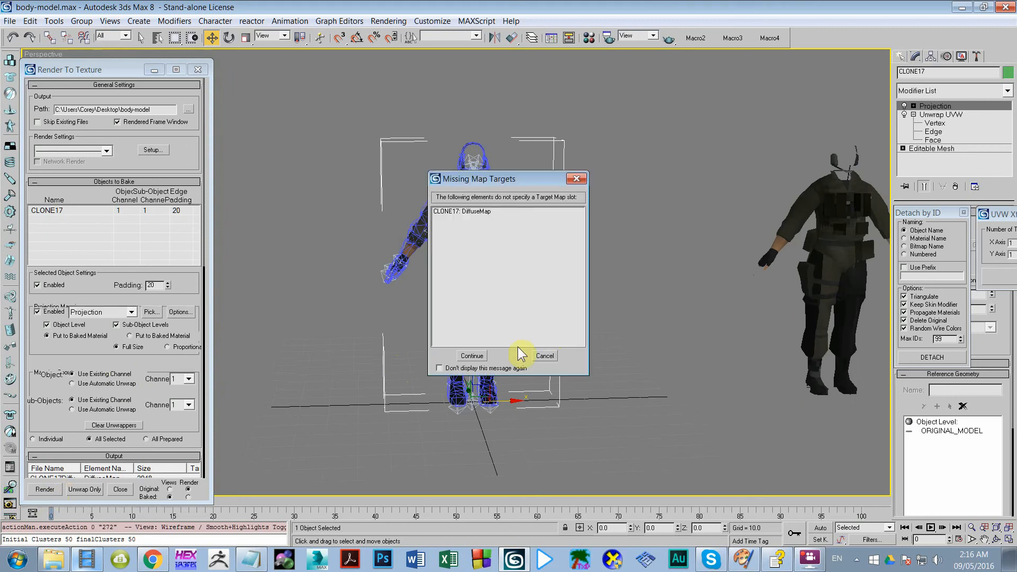
pyautogui.click(516, 355)
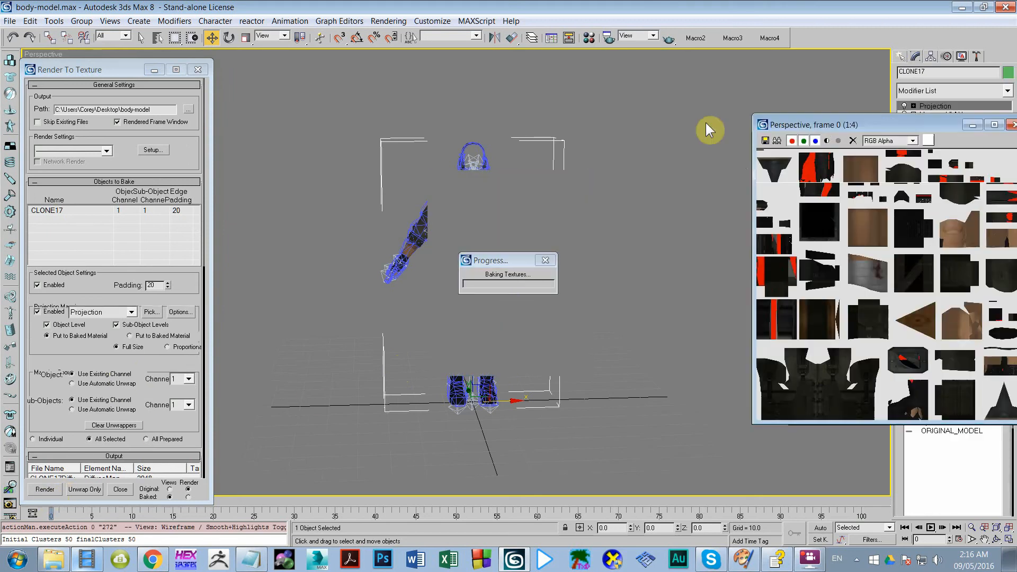
# Maximize the rendered frame, examine the baked texture for ray-miss areas at different zoom levels, and close it
pyautogui.moveTo(826, 127); pyautogui.dragTo(447, 99)
pyautogui.doubleClick(448, 99)
pyautogui.scroll(1, 461, 216)
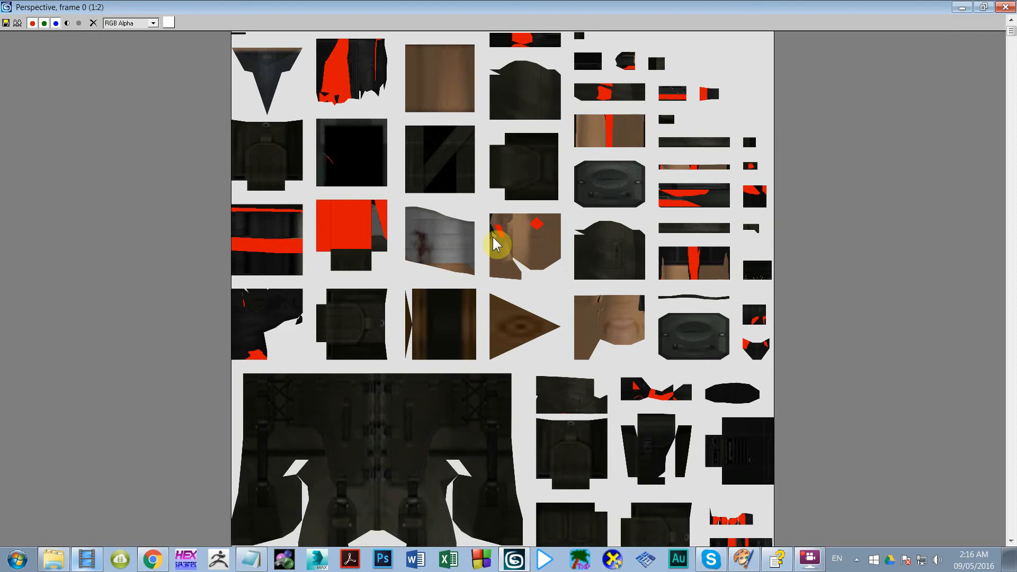
pyautogui.scroll(-2, 492, 244)
pyautogui.scroll(2, 493, 243)
pyautogui.scroll(-1, 493, 244)
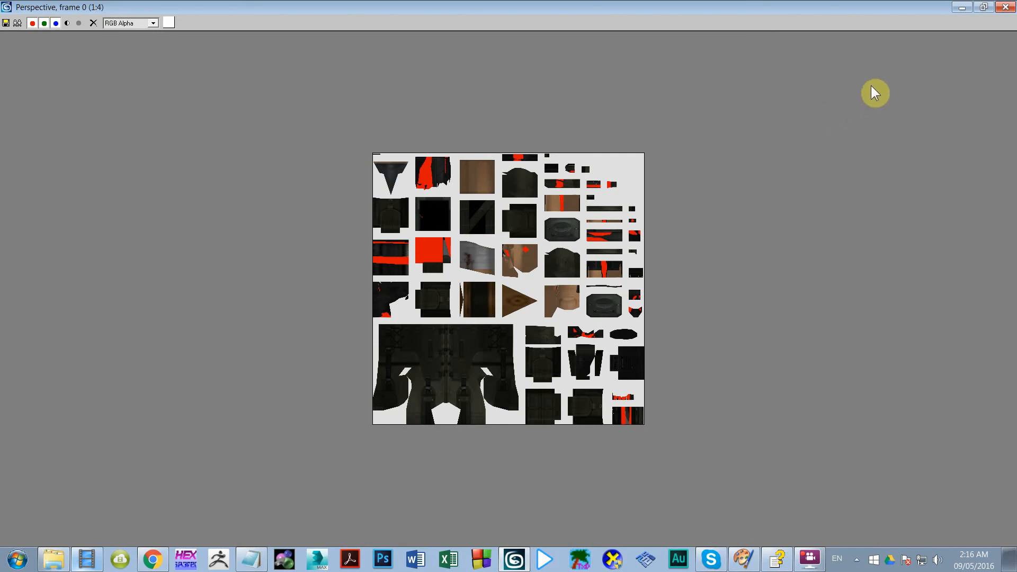
pyautogui.scroll(1, 615, 225)
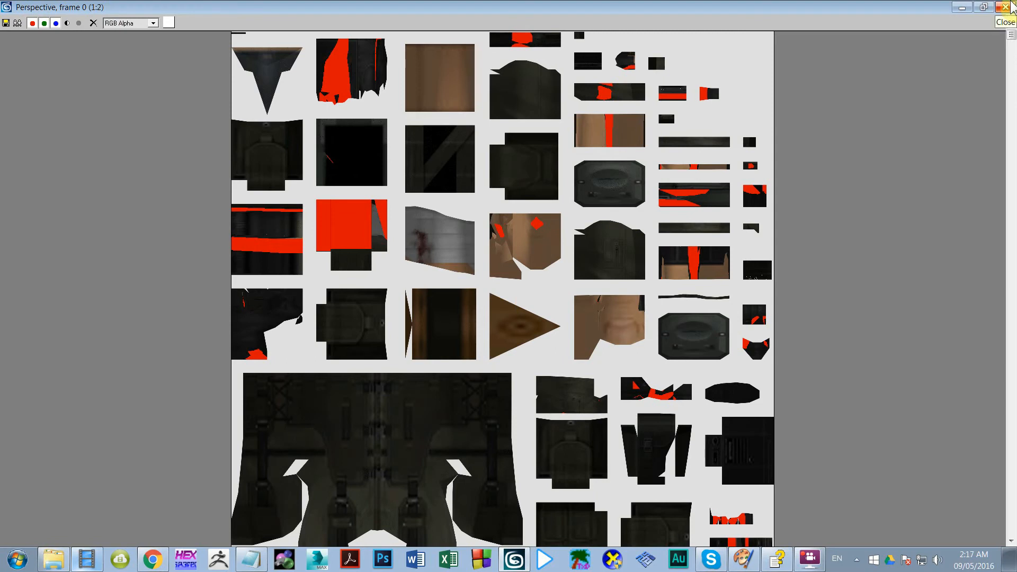
pyautogui.click(1005, 7)
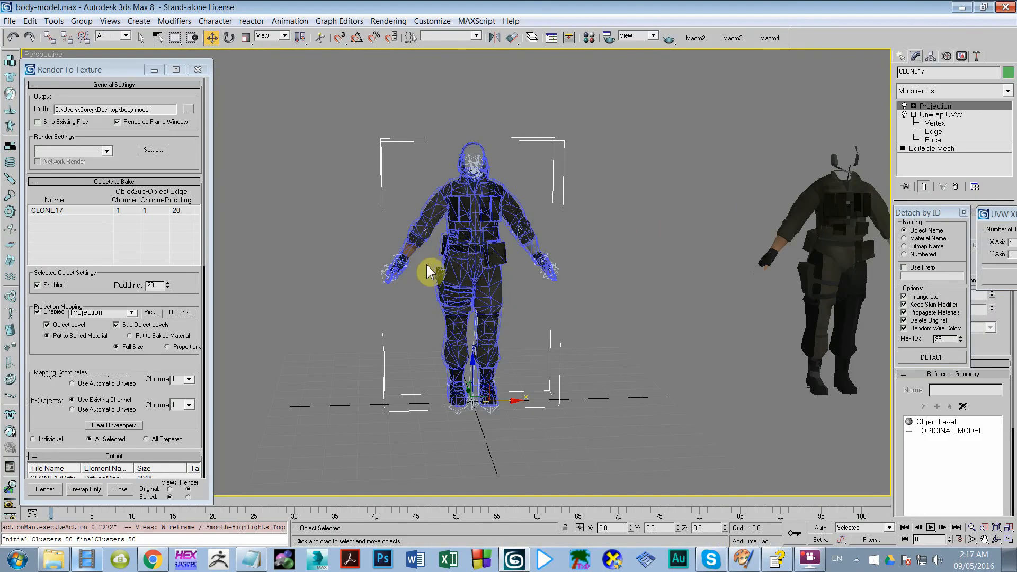
# Switch to the body-model folder in Windows Explorer, refresh it and open CLONE17DiffuseMap.tga
pyautogui.hotkey('alt', 'Tab')
pyautogui.hotkey('alt', 'Tab')
pyautogui.hotkey('alt', 'Tab')
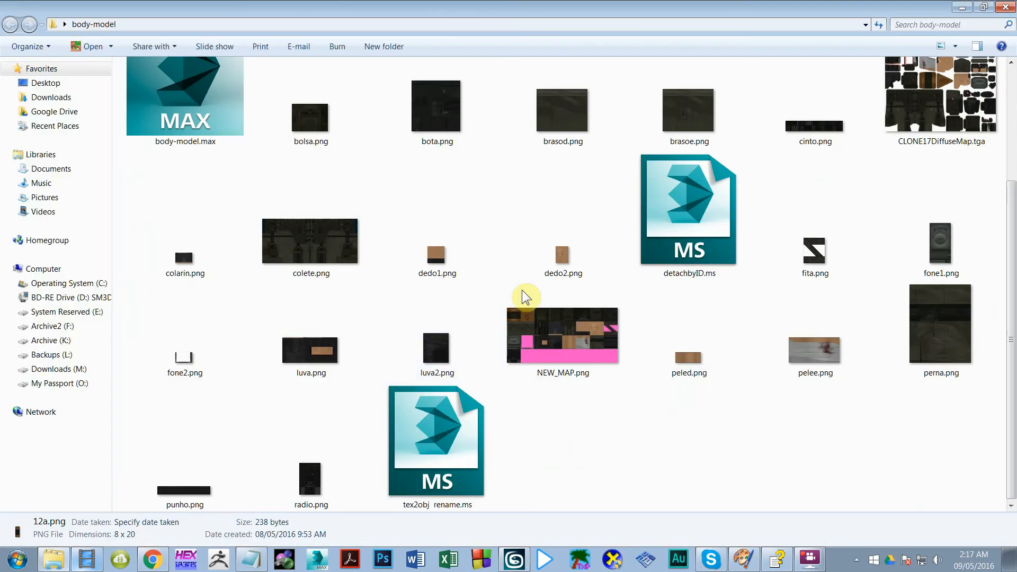
pyautogui.press('F5')
pyautogui.click(899, 242)
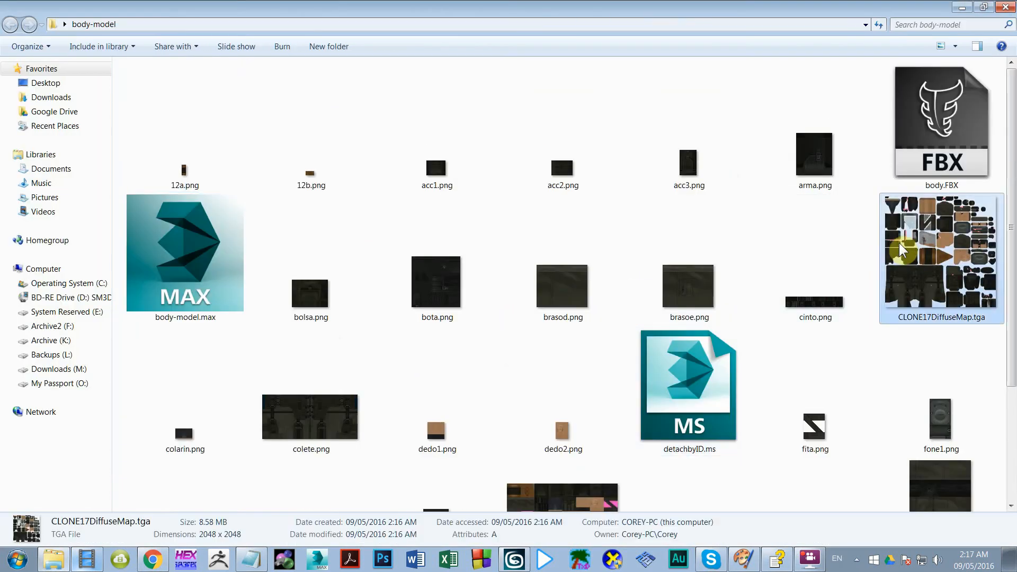
pyautogui.doubleClick(899, 242)
# Examine the padding and ray-miss areas across the baked diffuse map at full size, and close the image viewer
pyautogui.scroll(-3, 352, 100)
pyautogui.scroll(-1, 302, 155)
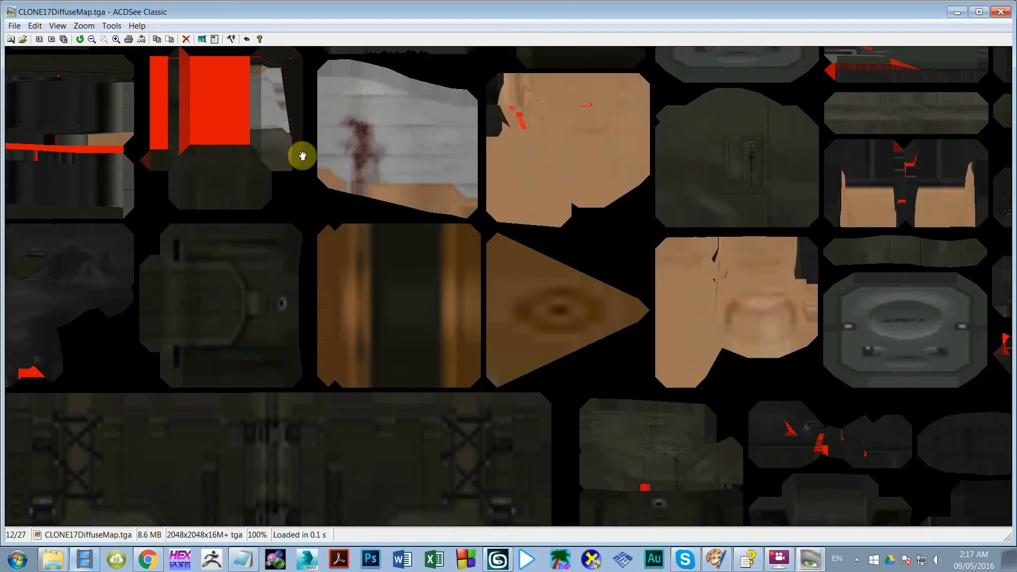
pyautogui.scroll(-3, 636, 333)
pyautogui.scroll(-1, 681, 286)
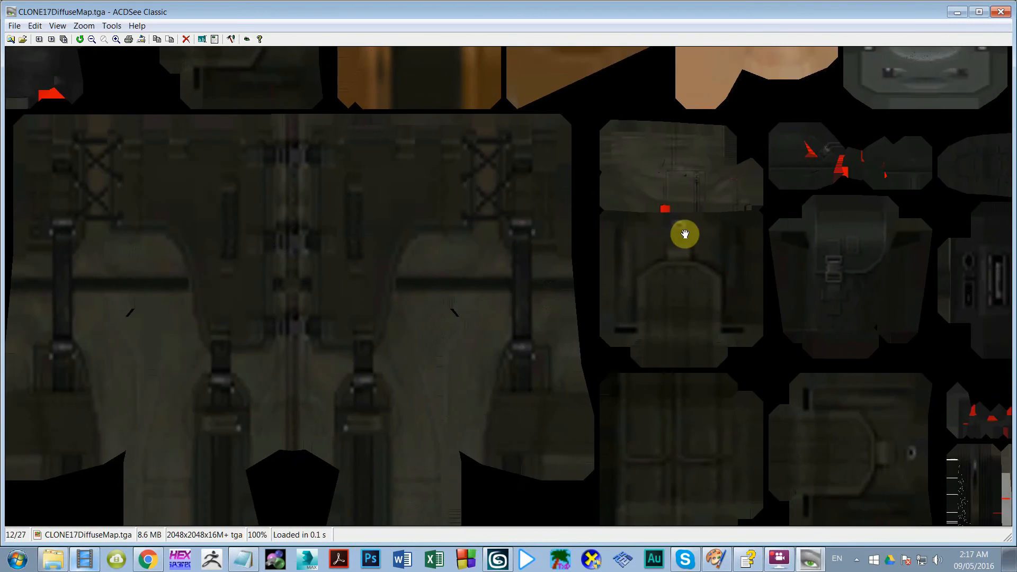
pyautogui.scroll(6, 685, 233)
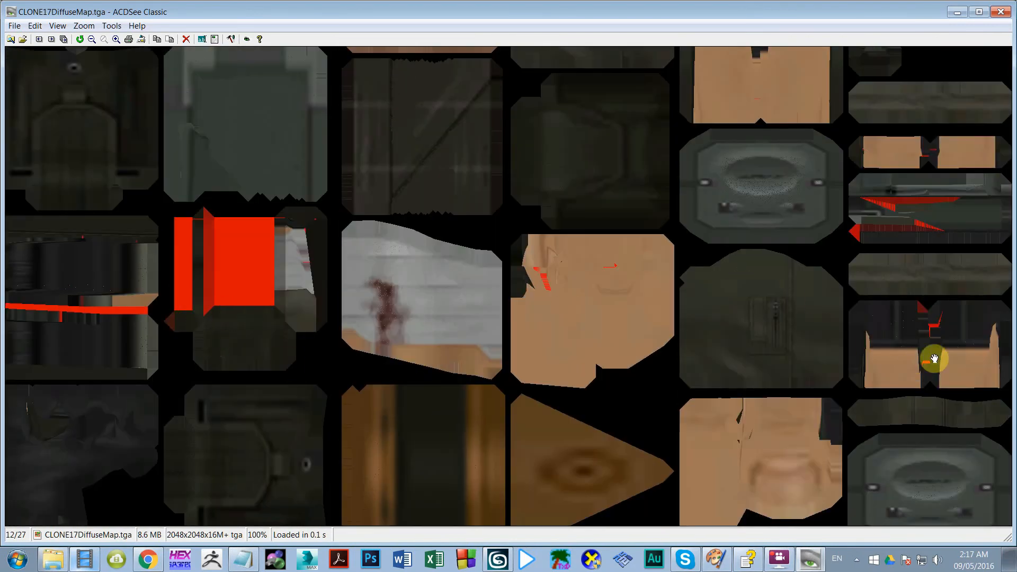
pyautogui.scroll(-1, 545, 263)
pyautogui.scroll(-3, 662, 186)
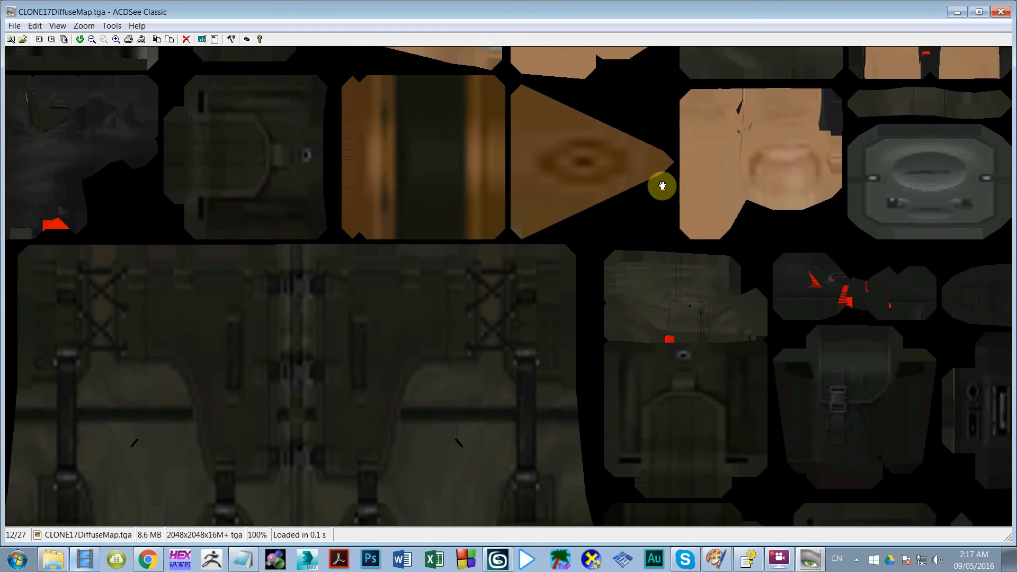
pyautogui.scroll(-2, 705, 333)
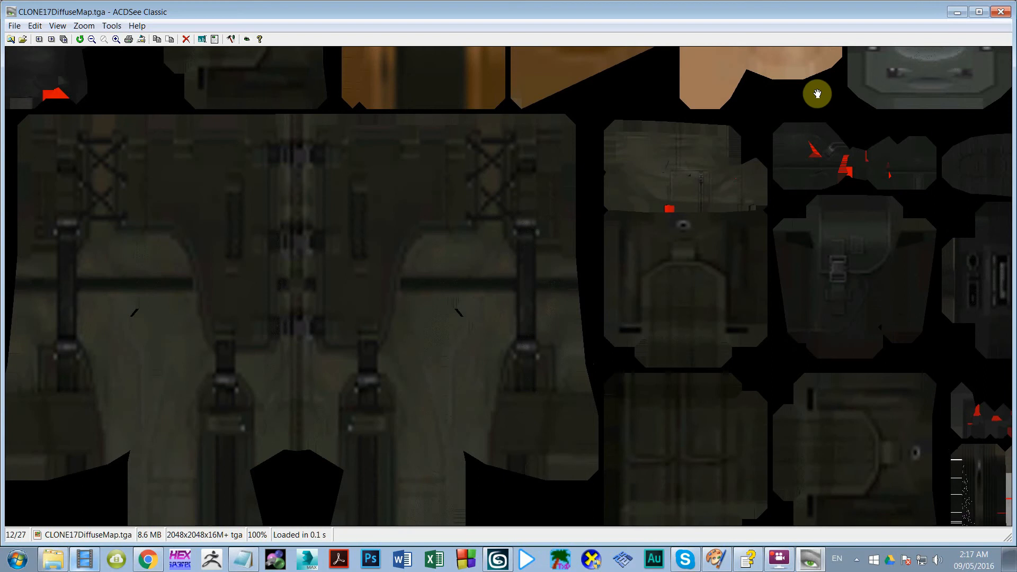
pyautogui.click(1000, 12)
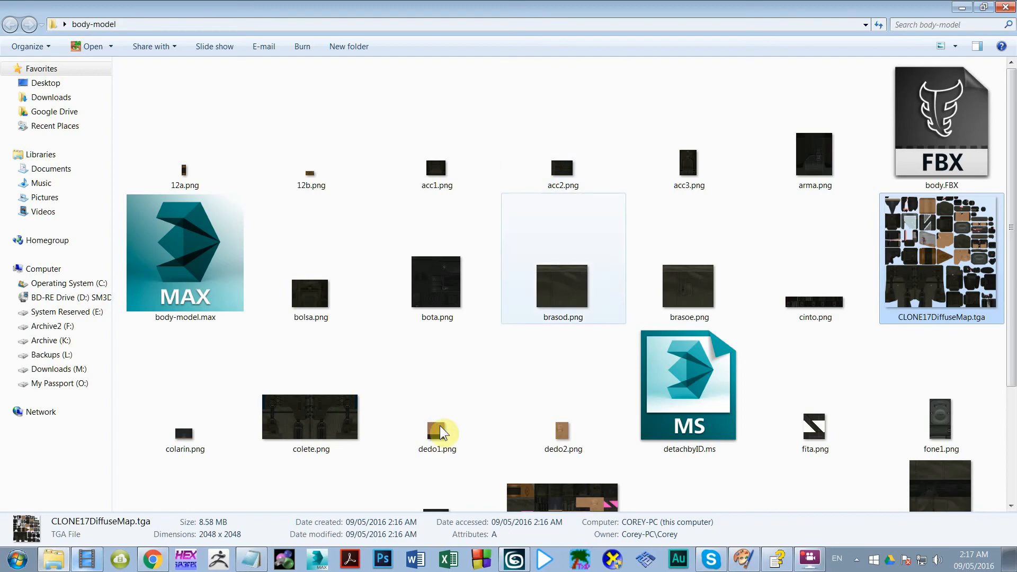
pyautogui.click(498, 560)
pyautogui.hotkey('alt', 'Tab')
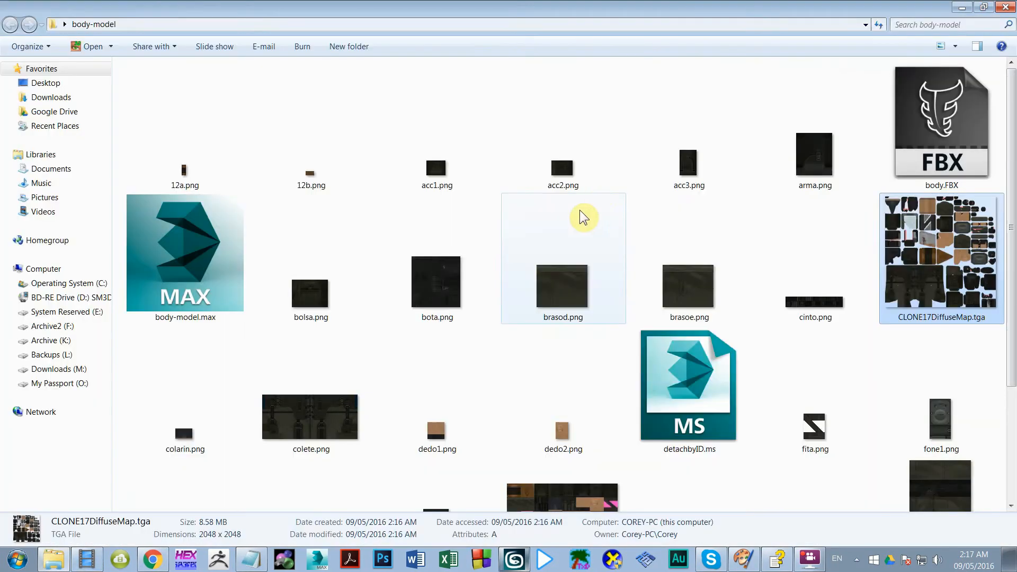
# Move the body-model folder window aside and switch back to the 3ds Max scene
pyautogui.moveTo(613, 10); pyautogui.dragTo(1016, 117)
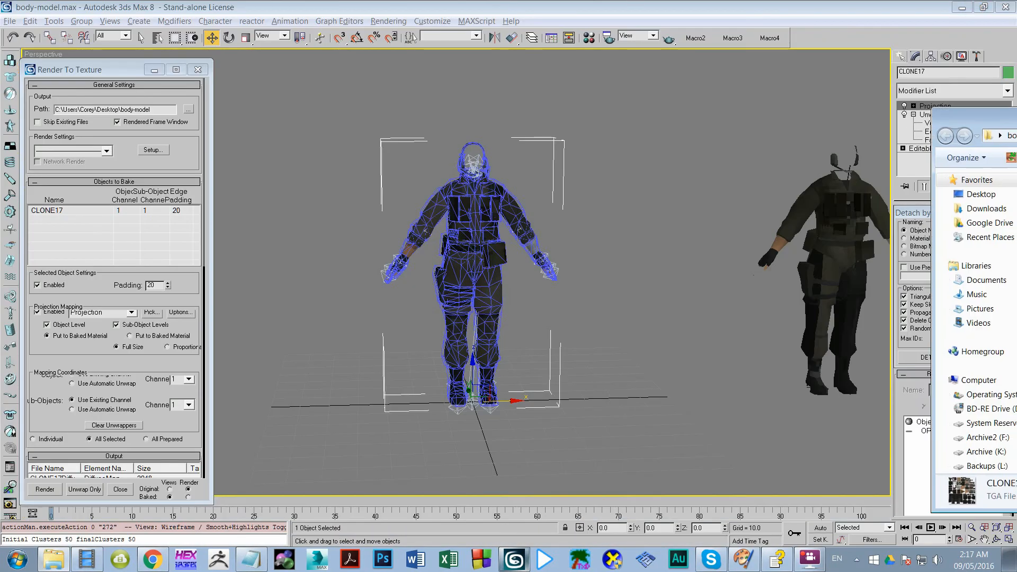
pyautogui.click(632, 199)
# Try to slide ORIGINAL_MODEL about 64.5 units along X, away from the overlapping copy
pyautogui.click(477, 207)
pyautogui.moveTo(477, 207); pyautogui.dragTo(699, 203)
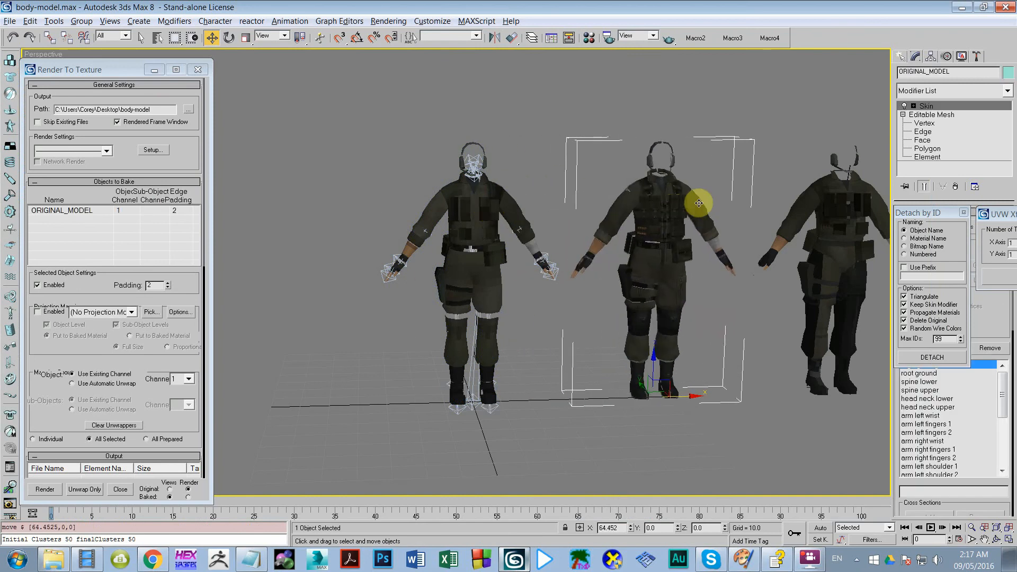
# Move the CLONE17 copy about 71 units along X away from the original and remove its Projection modifier
pyautogui.click(504, 201)
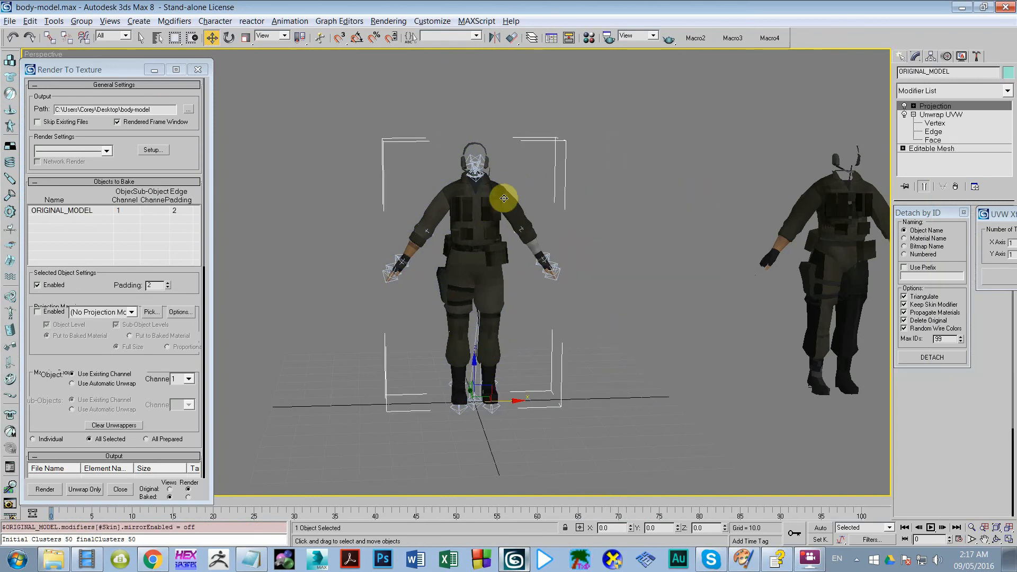
pyautogui.moveTo(516, 403); pyautogui.dragTo(722, 396)
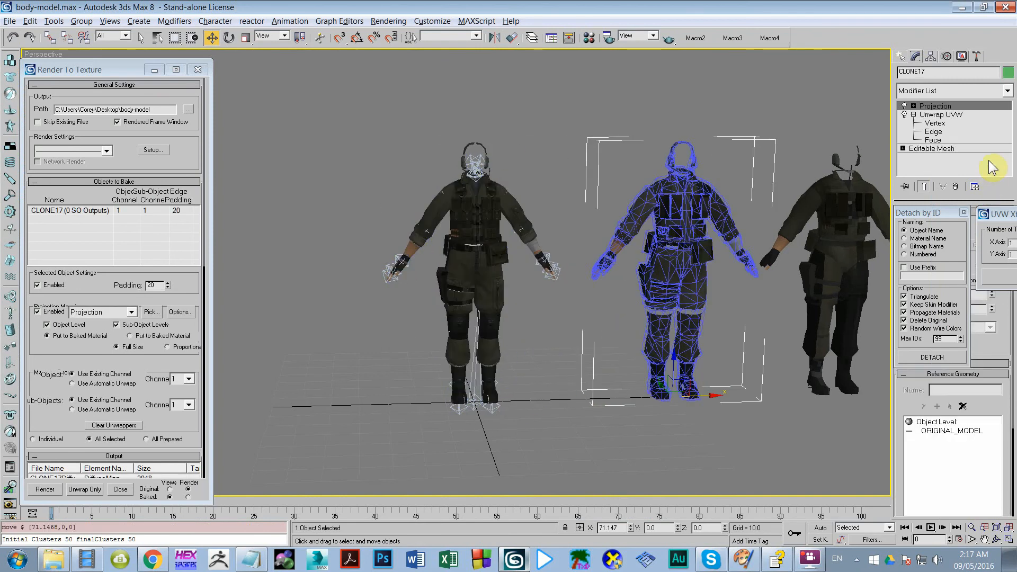
pyautogui.click(956, 187)
pyautogui.moveTo(673, 240); pyautogui.dragTo(490, 269, button='middle')
pyautogui.scroll(3, 490, 269)
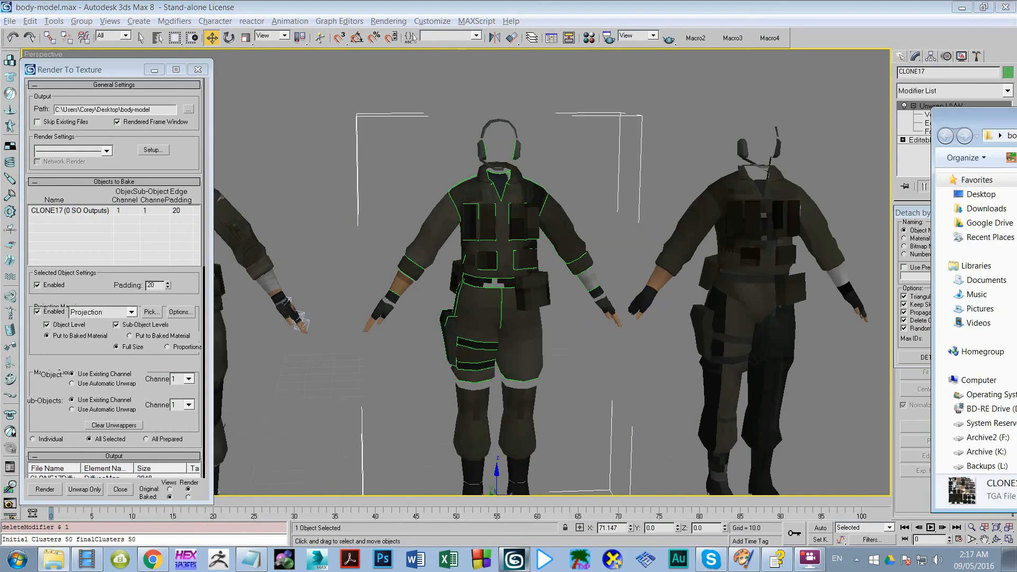
pyautogui.moveTo(552, 276); pyautogui.dragTo(530, 310, button='middle')
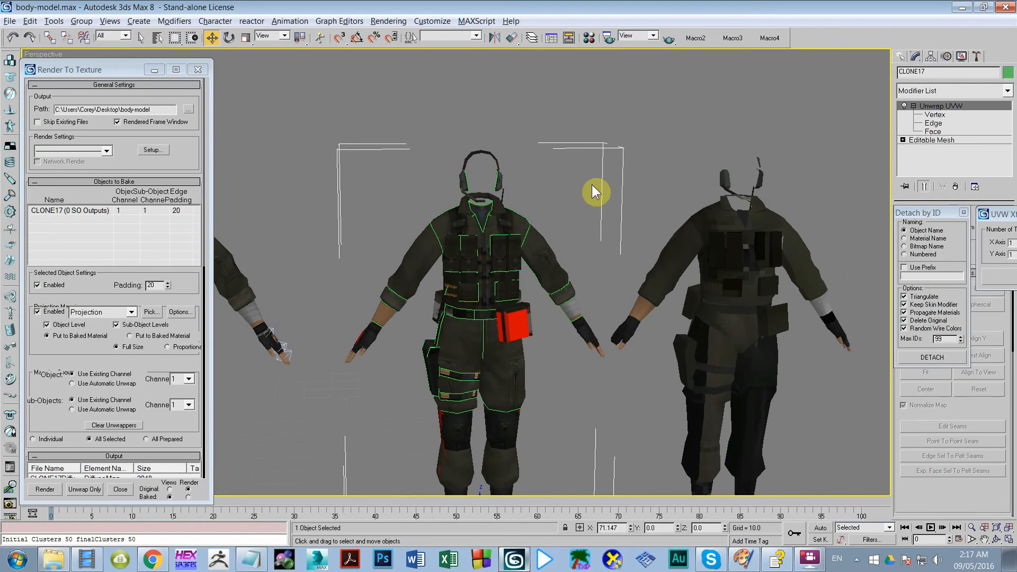
# Inspect the baked texture on the middle soldier up close, around the hip pouch, vest, belt and collar
pyautogui.click(595, 193)
pyautogui.scroll(7, 538, 273)
pyautogui.keyDown('alt'); pyautogui.moveTo(615, 360); pyautogui.dragTo(582, 348, button='middle'); pyautogui.keyUp('alt')
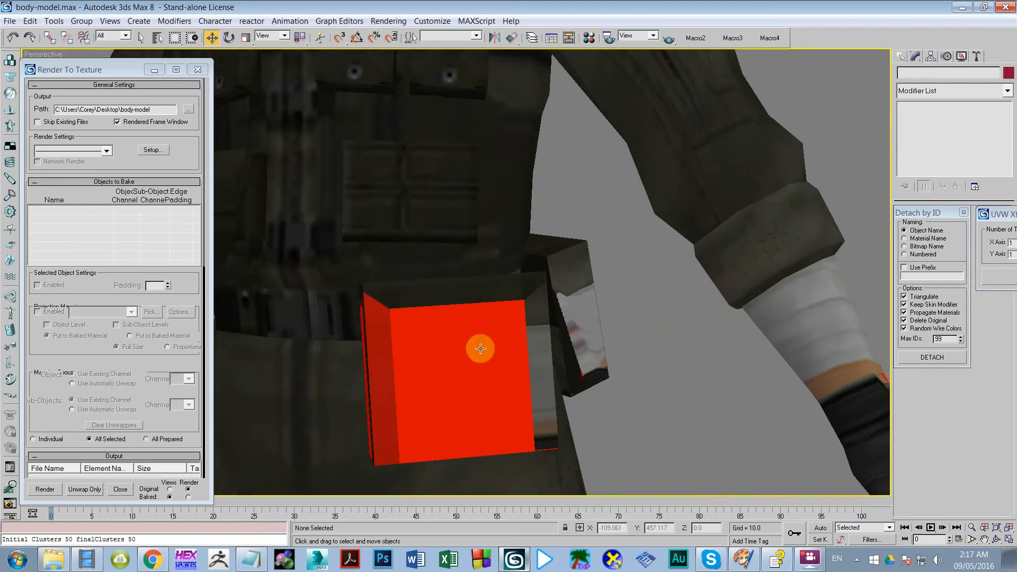
pyautogui.click(479, 349)
pyautogui.scroll(-4, 479, 350)
pyautogui.keyDown('alt'); pyautogui.moveTo(479, 350); pyautogui.dragTo(349, 405, button='middle'); pyautogui.keyUp('alt')
pyautogui.scroll(2, 434, 390)
pyautogui.moveTo(350, 405); pyautogui.dragTo(377, 447, button='middle')
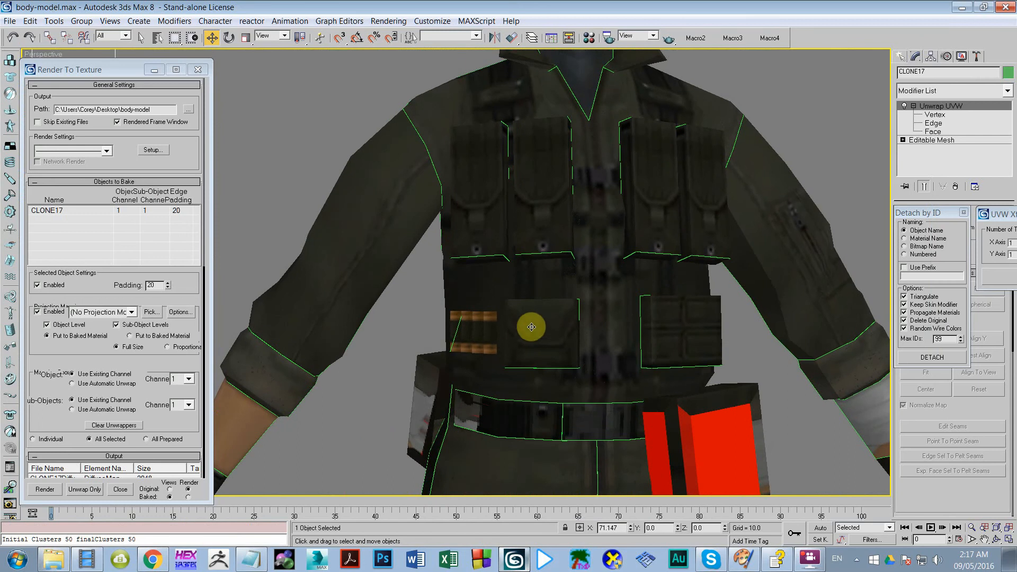
pyautogui.scroll(3, 531, 323)
pyautogui.moveTo(532, 318); pyautogui.dragTo(467, 407, button='middle')
pyautogui.moveTo(467, 407); pyautogui.dragTo(487, 448, button='middle')
pyautogui.scroll(-3, 538, 347)
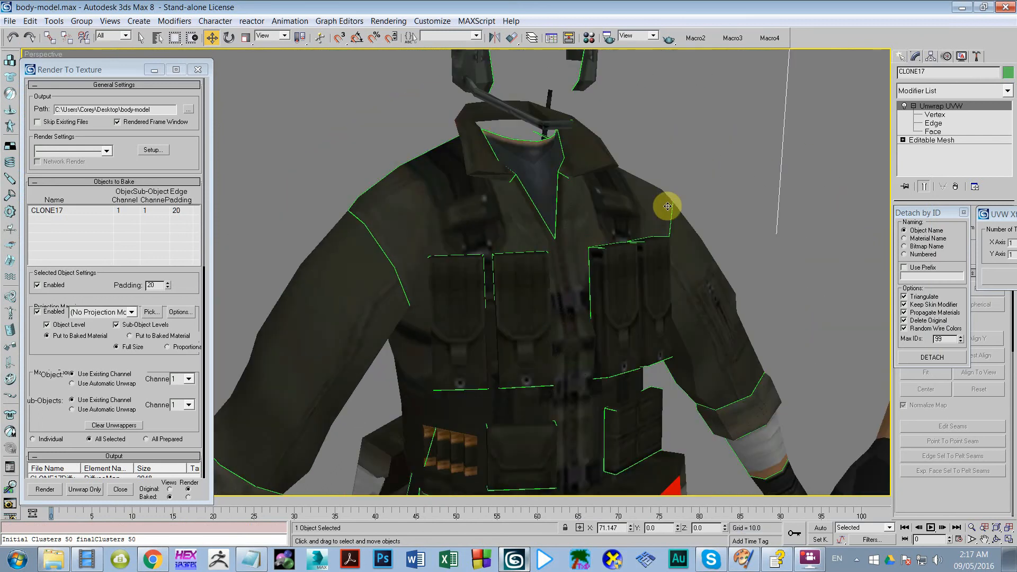
pyautogui.click(695, 174)
pyautogui.keyDown('alt'); pyautogui.moveTo(535, 271); pyautogui.dragTo(512, 241, button='middle'); pyautogui.keyUp('alt')
pyautogui.scroll(-1, 511, 260)
pyautogui.scroll(-2, 511, 261)
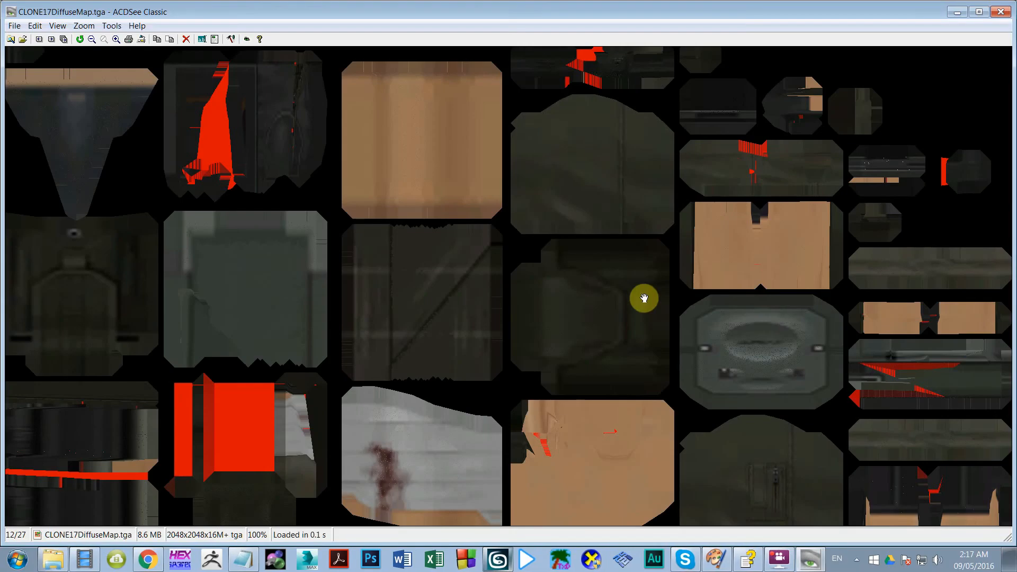
# Switch to ACDSee and examine the texture islands throughout CLONE17DiffuseMap.tga
pyautogui.moveTo(525, 403); pyautogui.dragTo(573, 124)
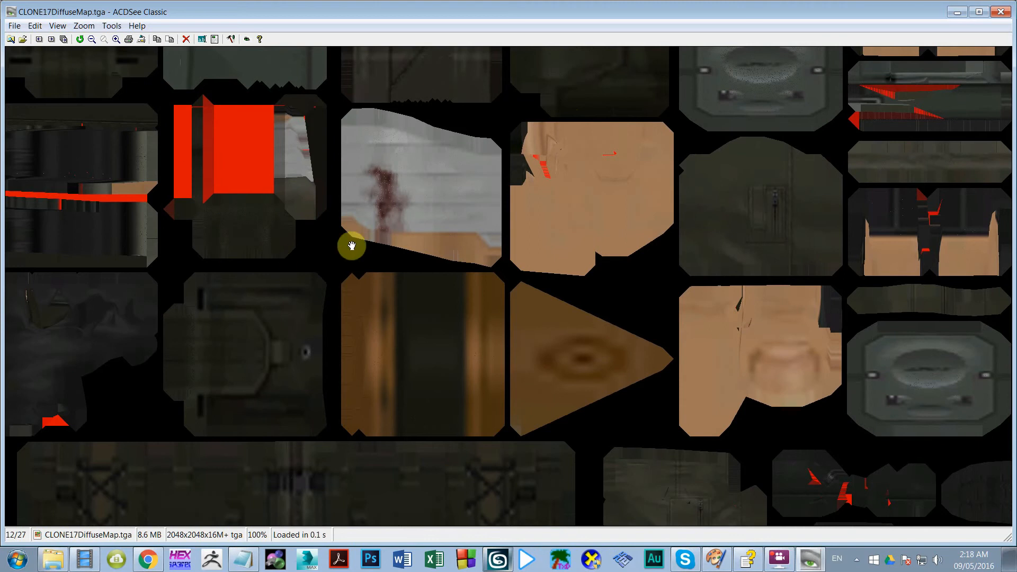
pyautogui.moveTo(315, 316); pyautogui.dragTo(302, 87)
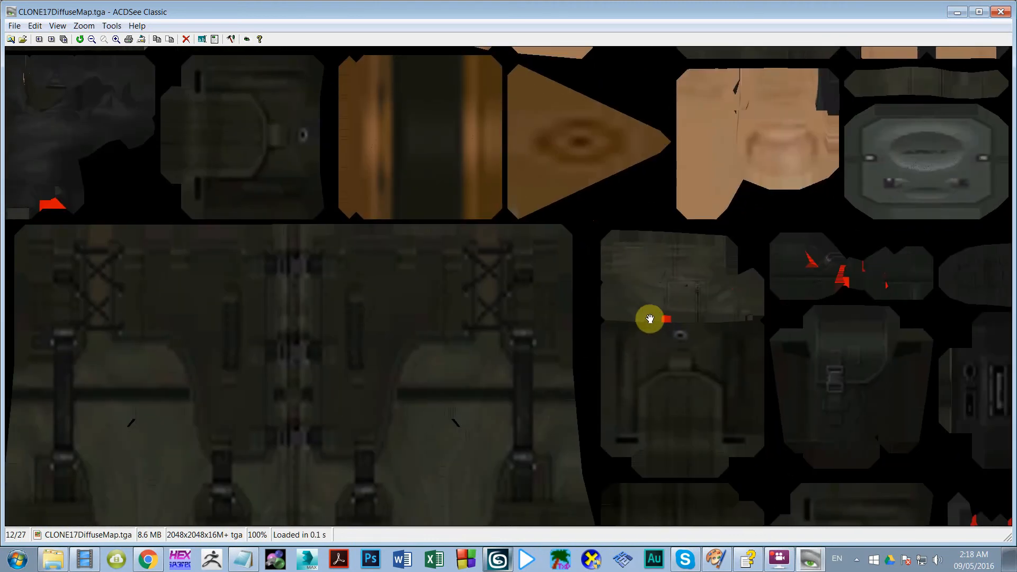
pyautogui.moveTo(654, 336); pyautogui.dragTo(681, 209)
pyautogui.moveTo(723, 286); pyautogui.dragTo(456, 322)
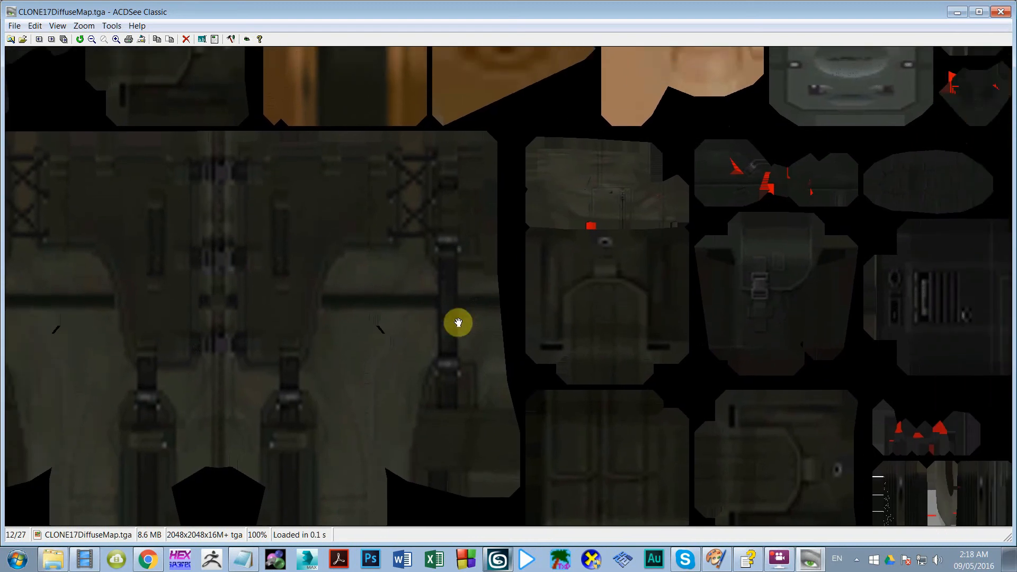
pyautogui.moveTo(567, 151); pyautogui.dragTo(587, 361)
pyautogui.press('Escape')
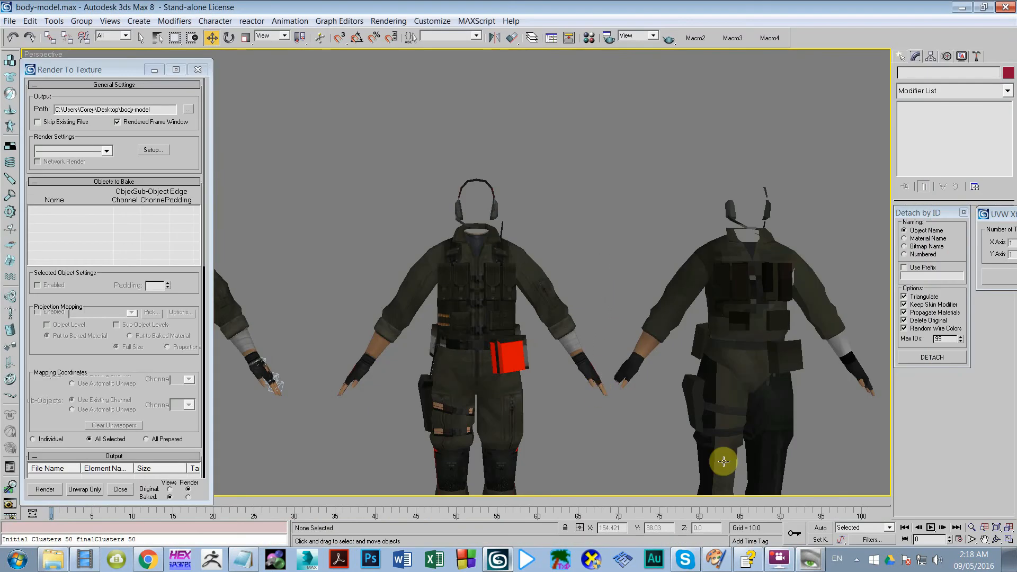
# Switch back to 3ds Max and examine the middle soldier's legs, boots and hands beside the neighbouring models
pyautogui.click(811, 559)
pyautogui.click(574, 222)
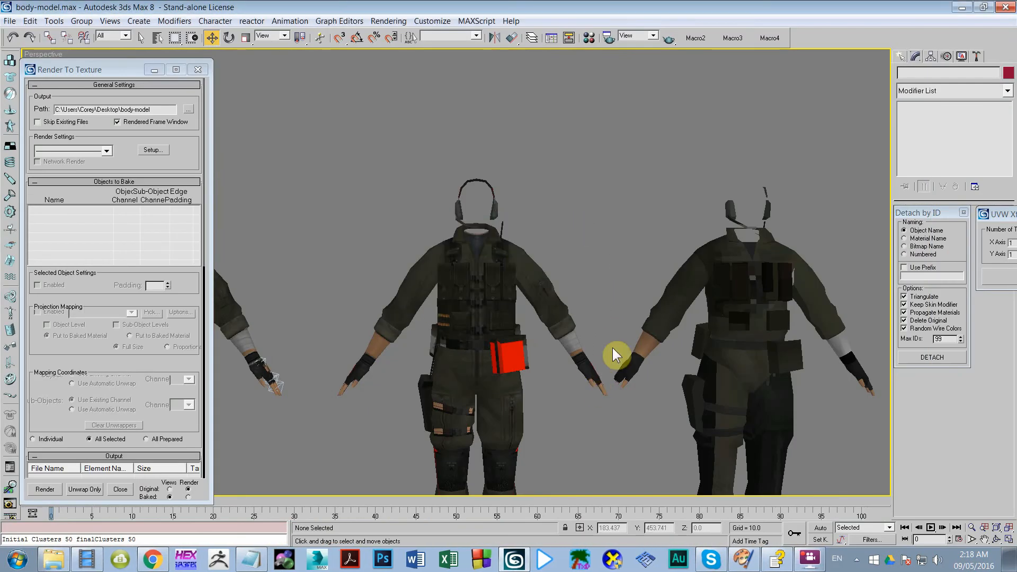
pyautogui.moveTo(464, 346); pyautogui.dragTo(475, 228, button='middle')
pyautogui.scroll(2, 475, 228)
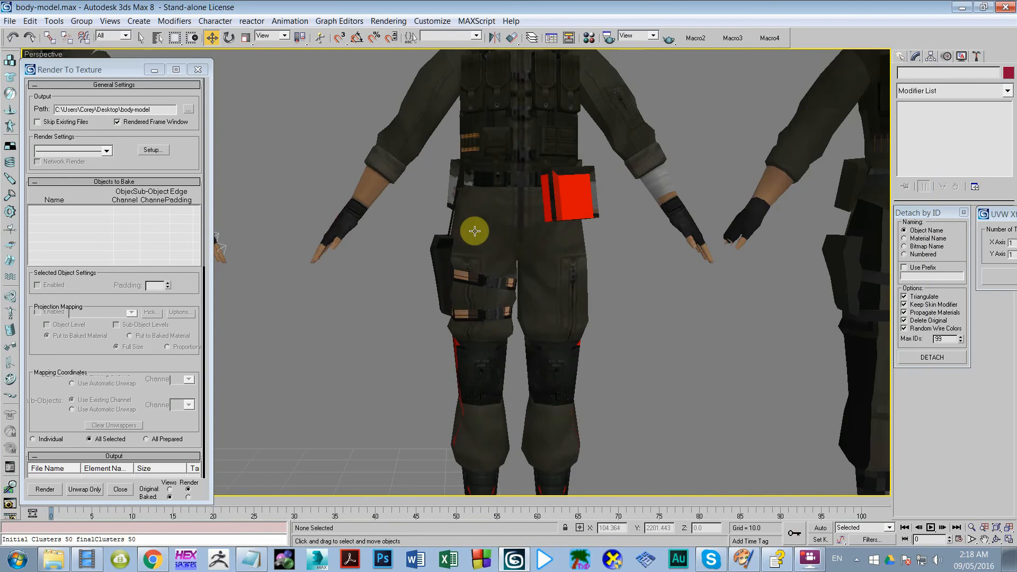
pyautogui.keyDown('alt'); pyautogui.moveTo(519, 174); pyautogui.dragTo(615, 175, button='middle'); pyautogui.keyUp('alt')
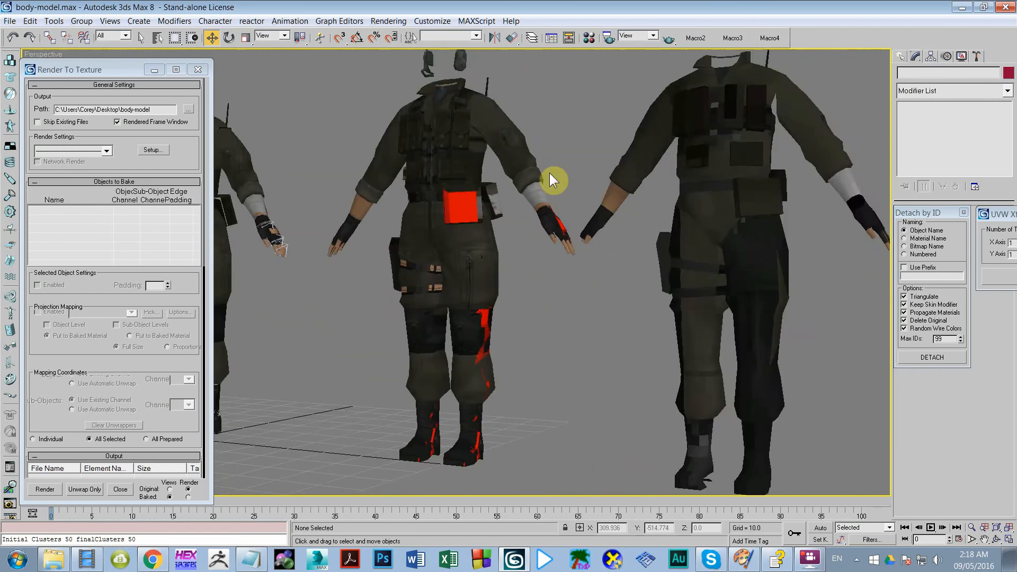
pyautogui.scroll(-3, 549, 172)
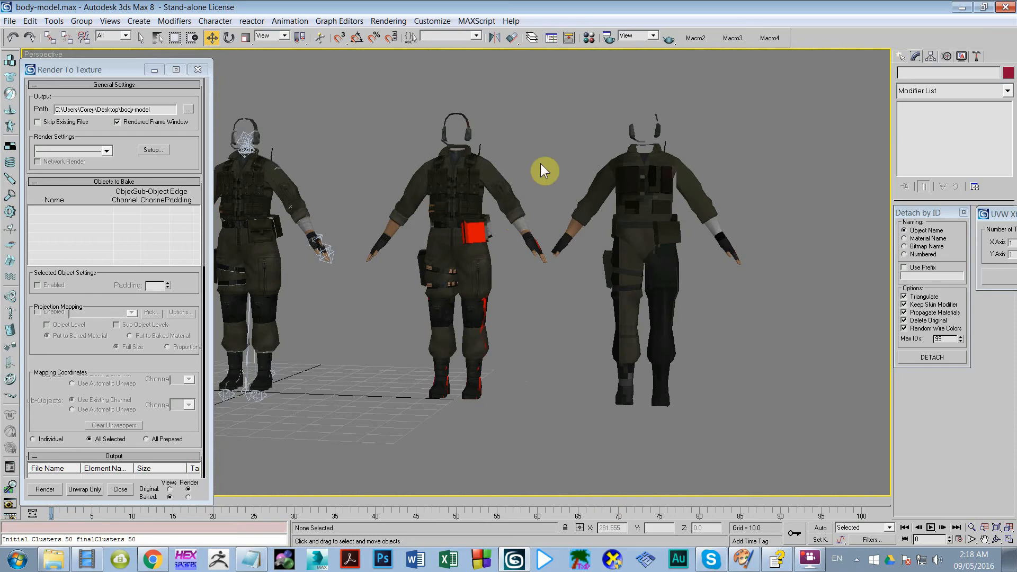
pyautogui.moveTo(402, 429); pyautogui.dragTo(363, 457)
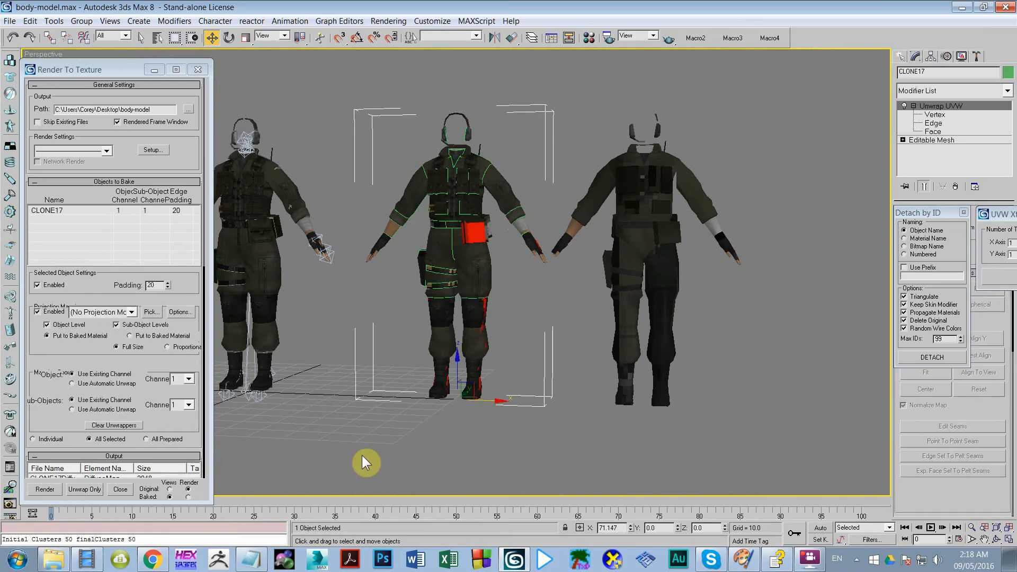
pyautogui.keyDown('alt'); pyautogui.moveTo(427, 325); pyautogui.dragTo(465, 297, button='middle'); pyautogui.keyUp('alt')
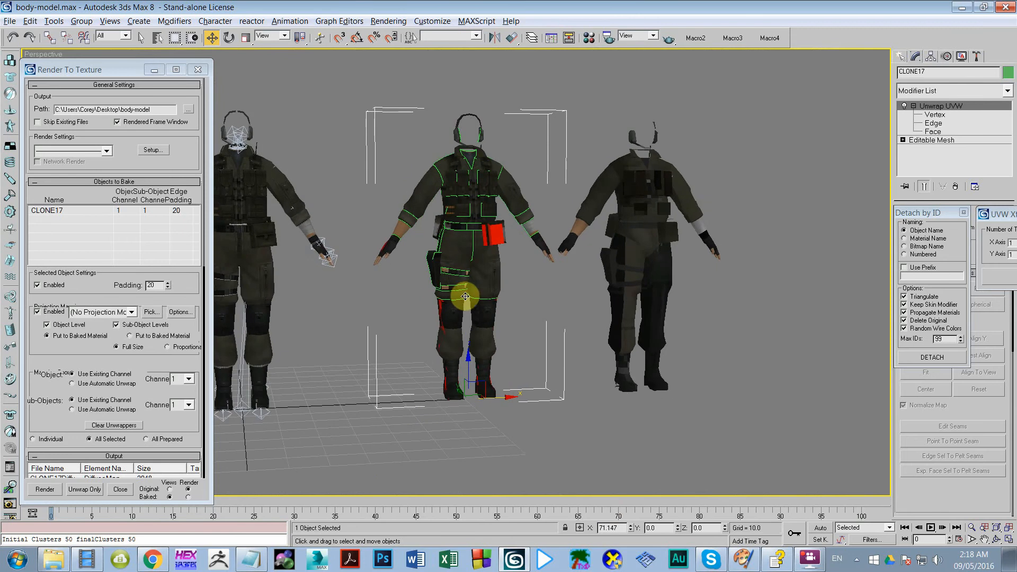
pyautogui.click(559, 344)
pyautogui.click(536, 248)
# Move the CLONE02 soldier along X to about 29.6, beside the original model, and display the scene in wireframe
pyautogui.click(652, 282)
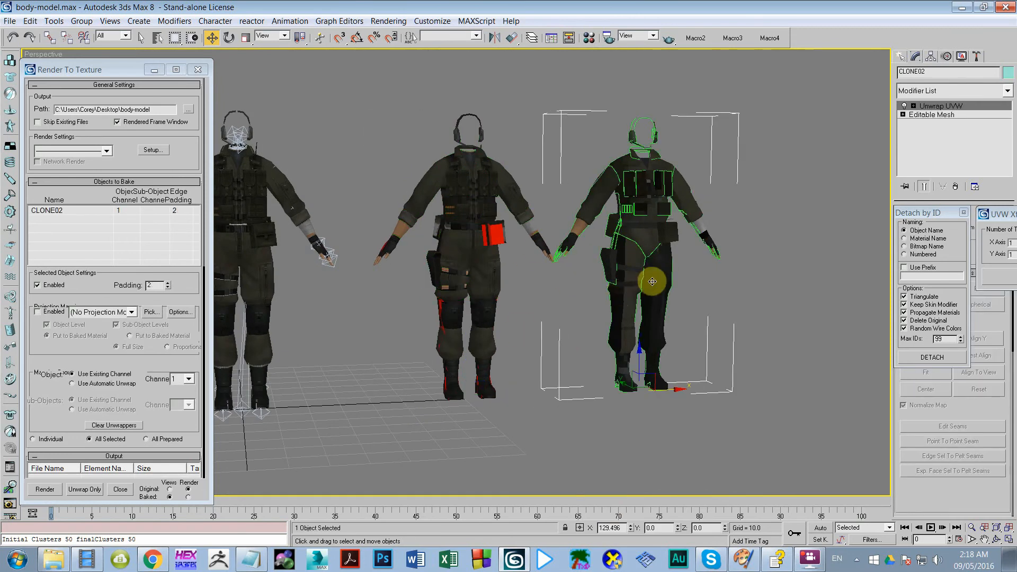
pyautogui.moveTo(652, 282); pyautogui.dragTo(723, 262, button='middle')
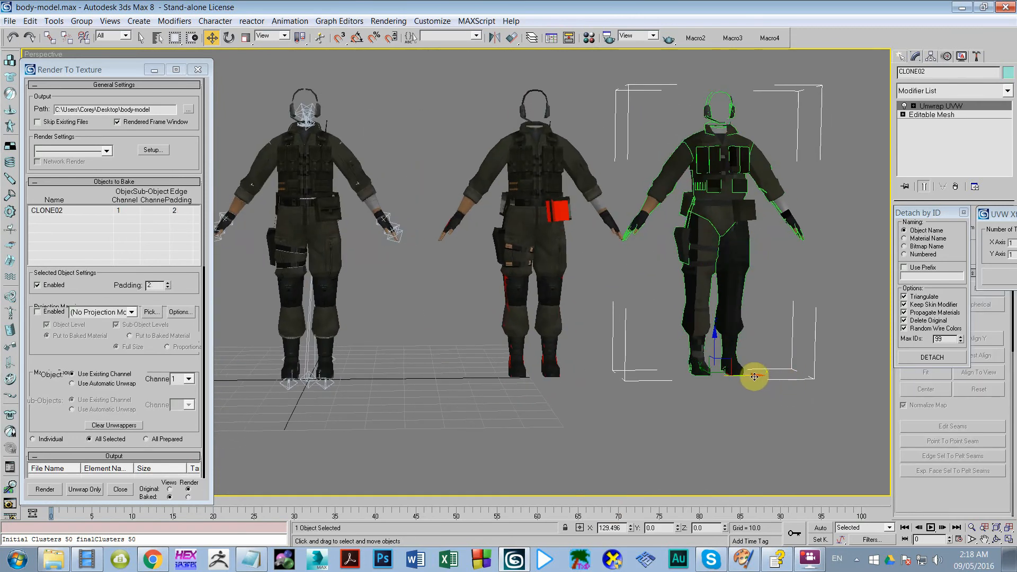
pyautogui.moveTo(755, 376); pyautogui.dragTo(420, 243)
pyautogui.keyDown('alt'); pyautogui.moveTo(420, 243); pyautogui.dragTo(438, 250, button='middle'); pyautogui.keyUp('alt')
pyautogui.press('F3')
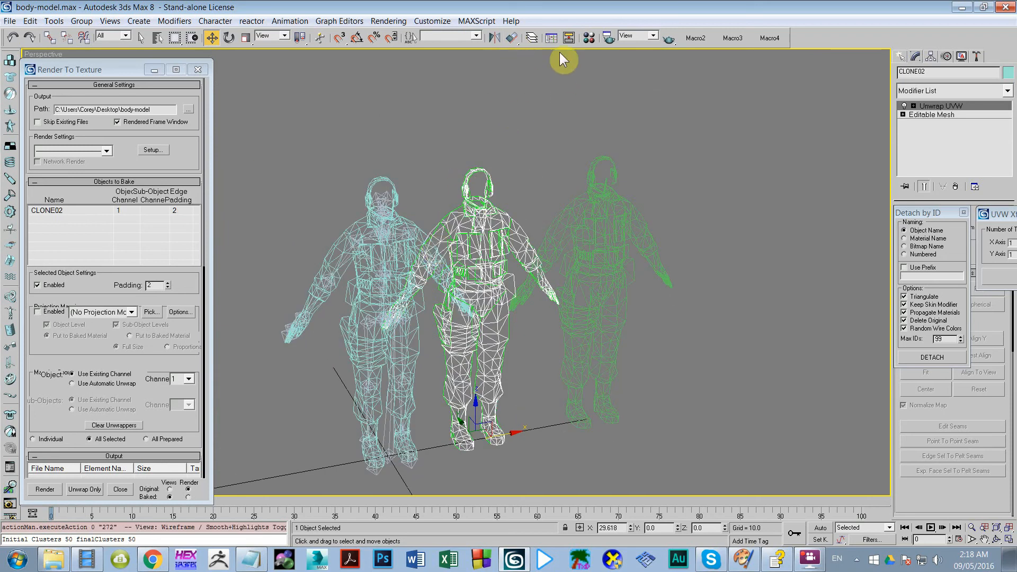
# Align CLONE02 to ORIGINAL_MODEL in X, Y and Z position, matching pivot point to pivot point
pyautogui.click(514, 37)
pyautogui.click(391, 185)
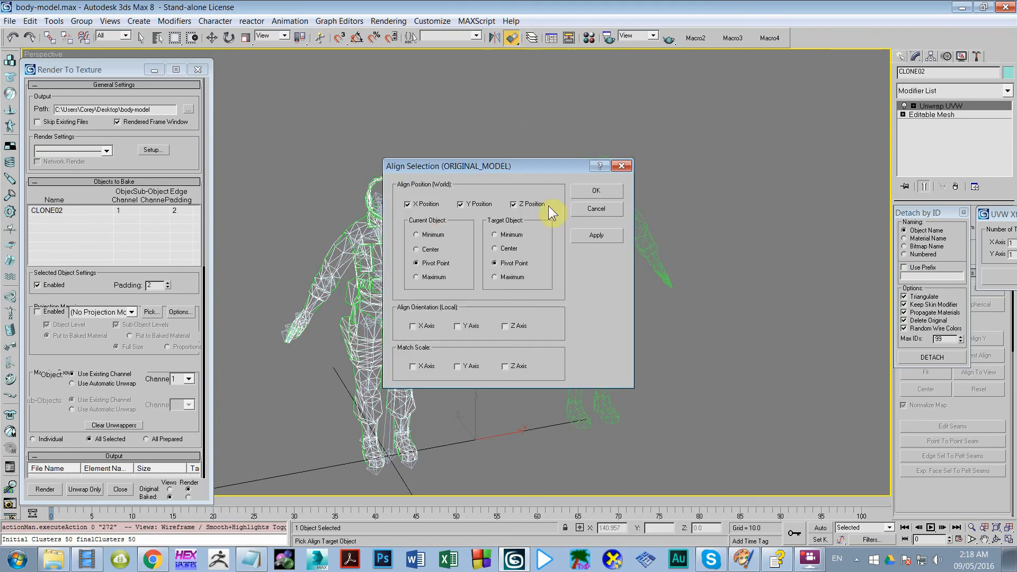
pyautogui.press('Return')
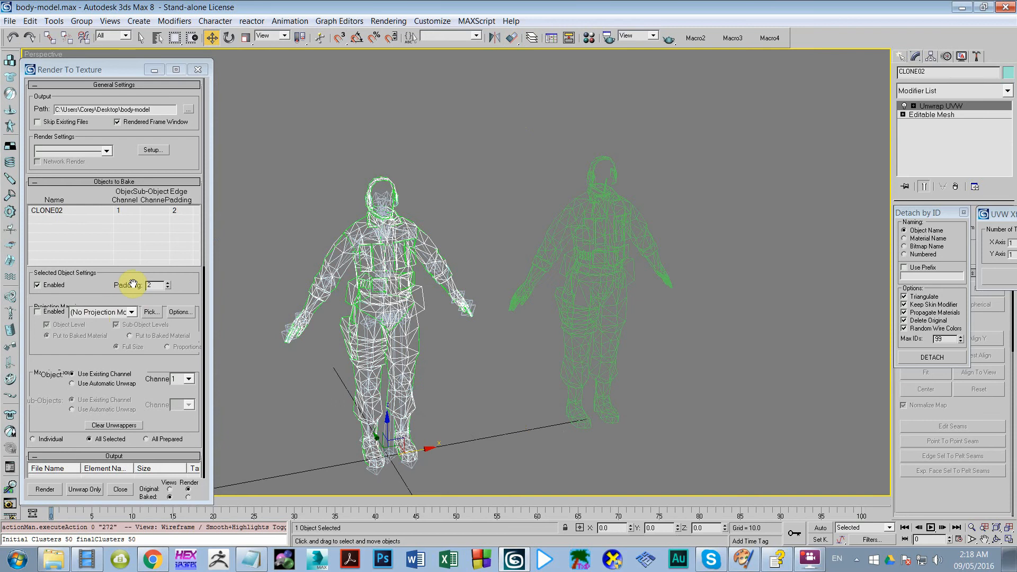
# Set CLONE02's bake padding to 20 and enable projection mapping with ORIGINAL_MODEL as its target
pyautogui.click(151, 284)
pyautogui.click(54, 314)
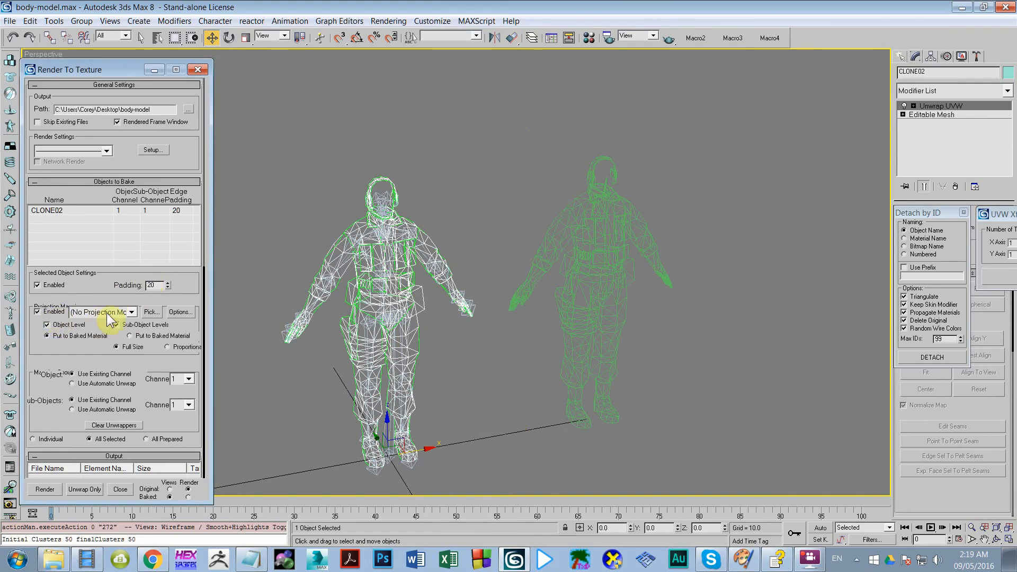
pyautogui.click(169, 311)
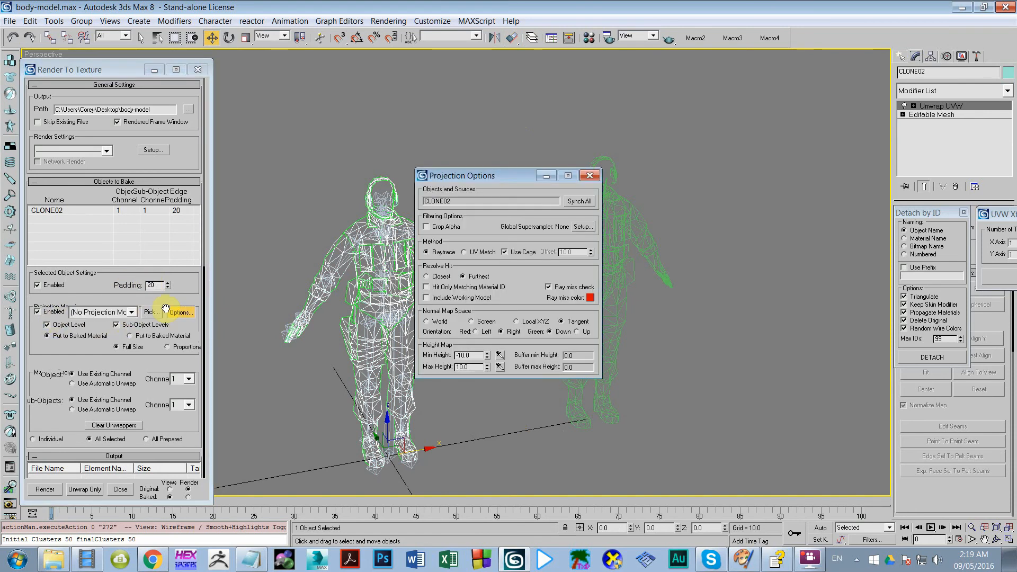
pyautogui.click(589, 177)
pyautogui.click(151, 312)
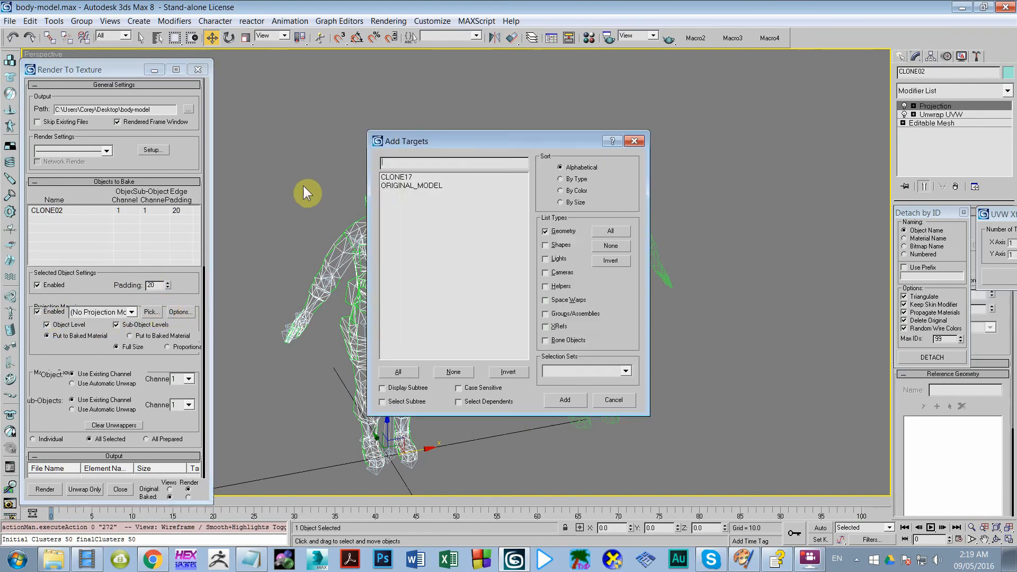
pyautogui.doubleClick(406, 187)
# Configure CLONE02's projection options with Use Cage off, an offset of 1 and Resolve Hit set to Closest
pyautogui.click(180, 312)
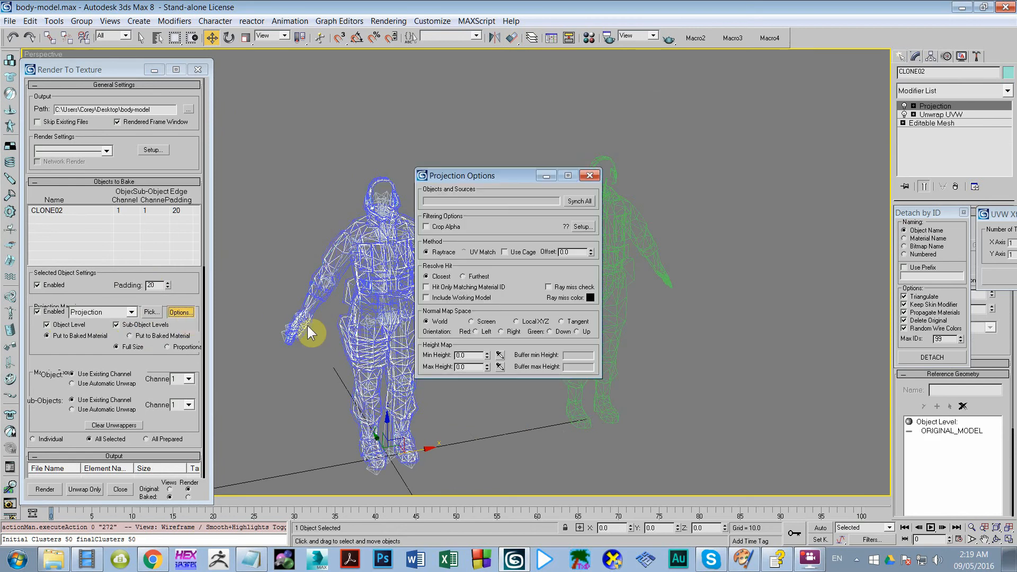
pyautogui.click(522, 253)
pyautogui.moveTo(576, 253); pyautogui.dragTo(533, 255)
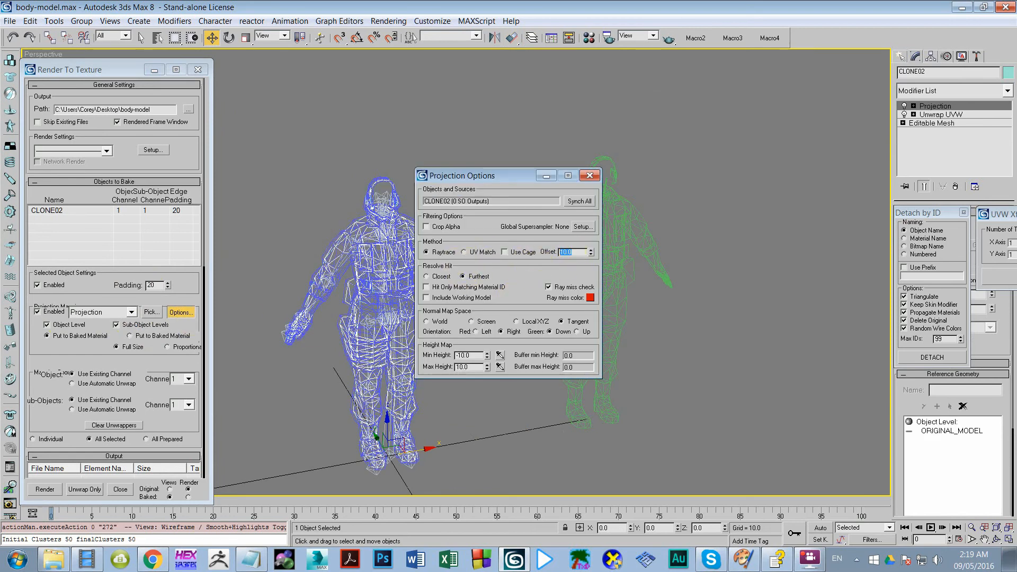
pyautogui.write('1')
pyautogui.click(440, 278)
pyautogui.click(589, 176)
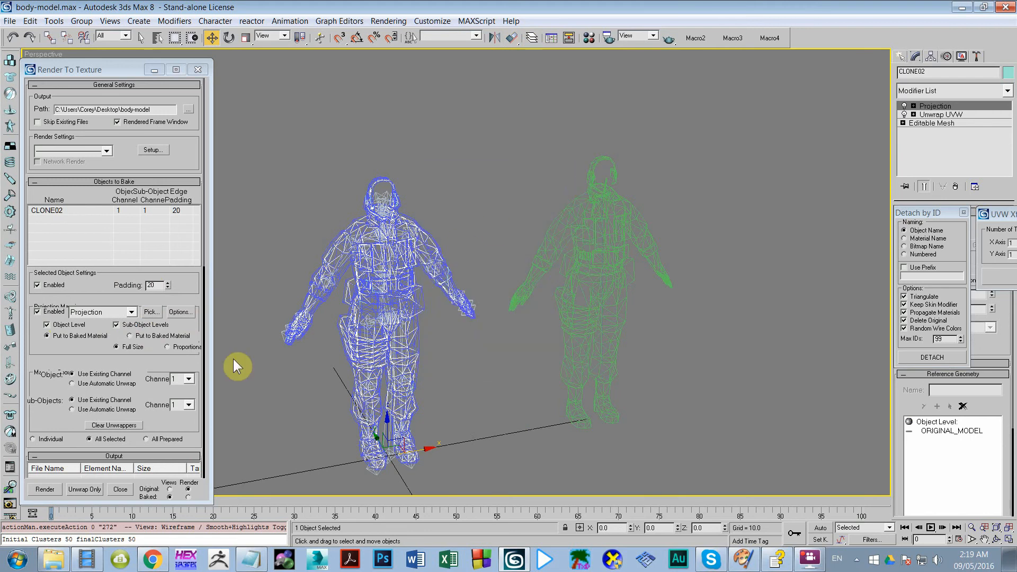
# Add a DiffuseMap output element for CLONE02 and set its map size to 2048
pyautogui.scroll(-3, 32, 331)
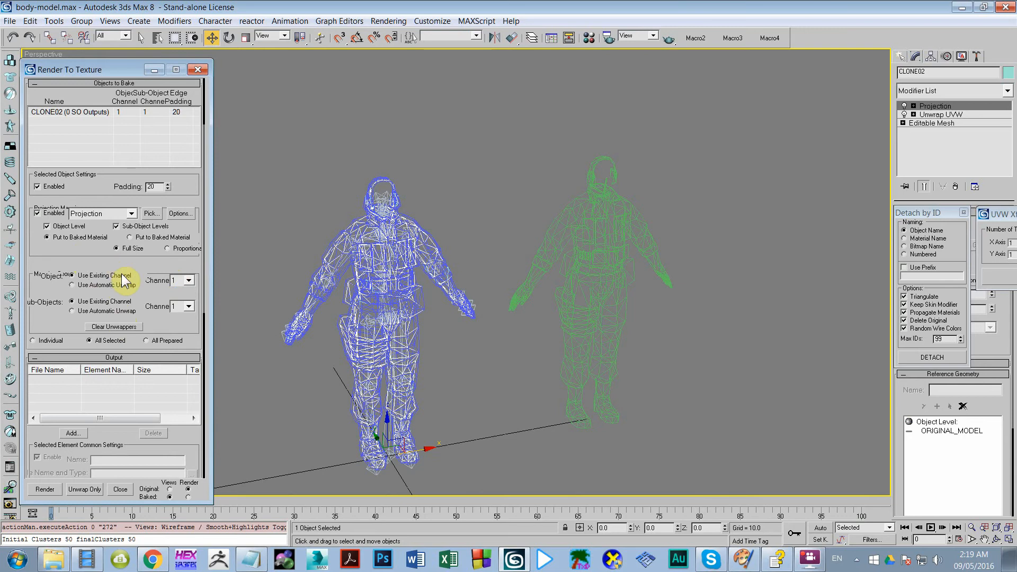
pyautogui.click(71, 433)
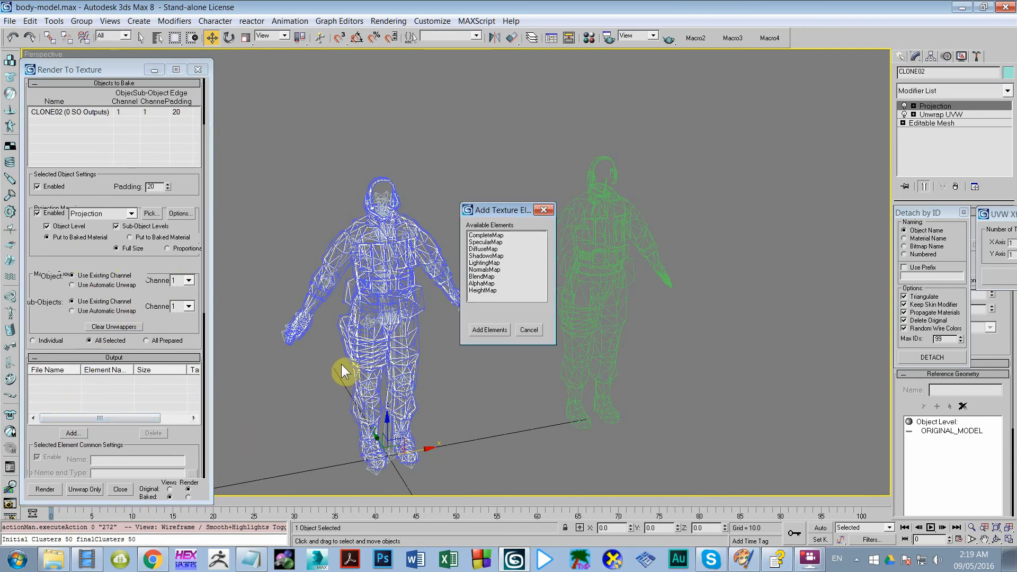
pyautogui.click(489, 330)
pyautogui.scroll(-5, 157, 355)
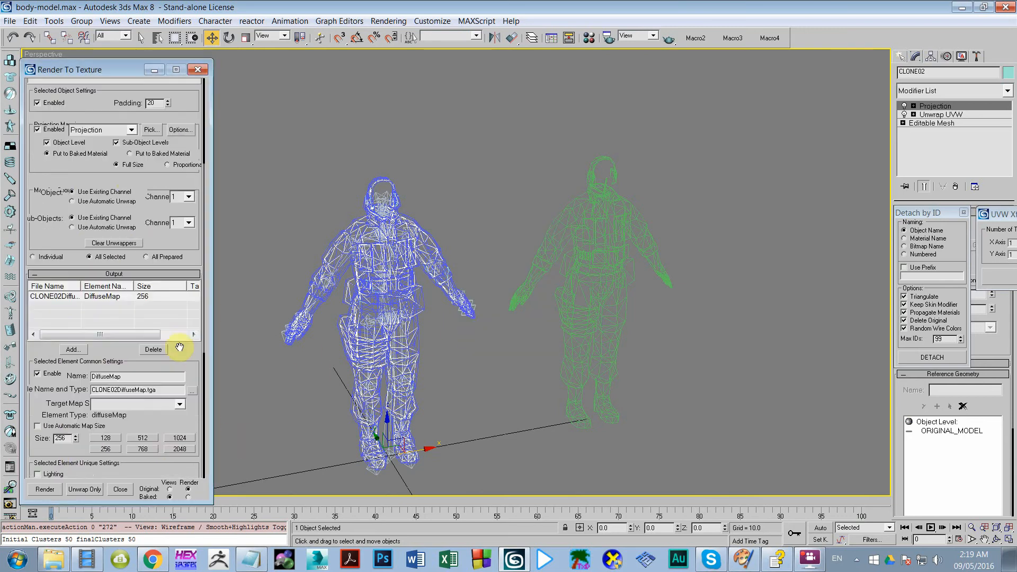
pyautogui.click(171, 355)
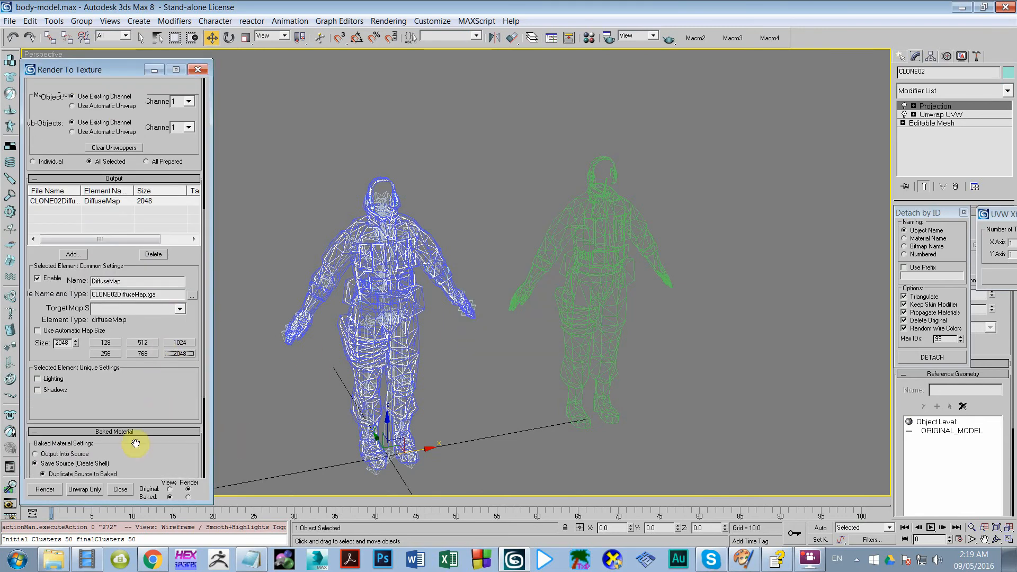
# Bake CLONE02's diffuse texture and maximize the rendered frame window
pyautogui.click(44, 488)
pyautogui.click(476, 357)
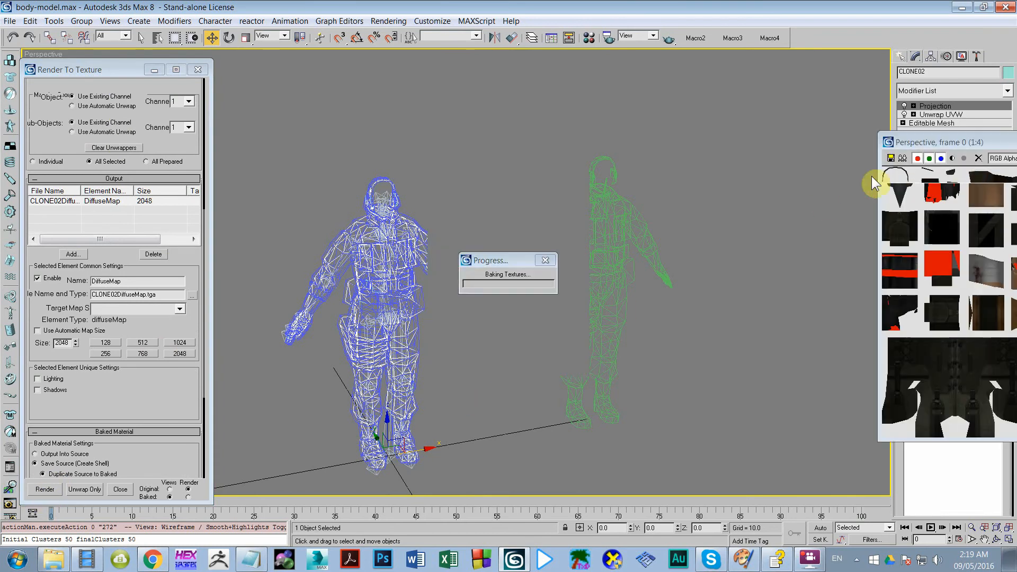
pyautogui.moveTo(936, 146); pyautogui.dragTo(463, 122)
pyautogui.doubleClick(465, 121)
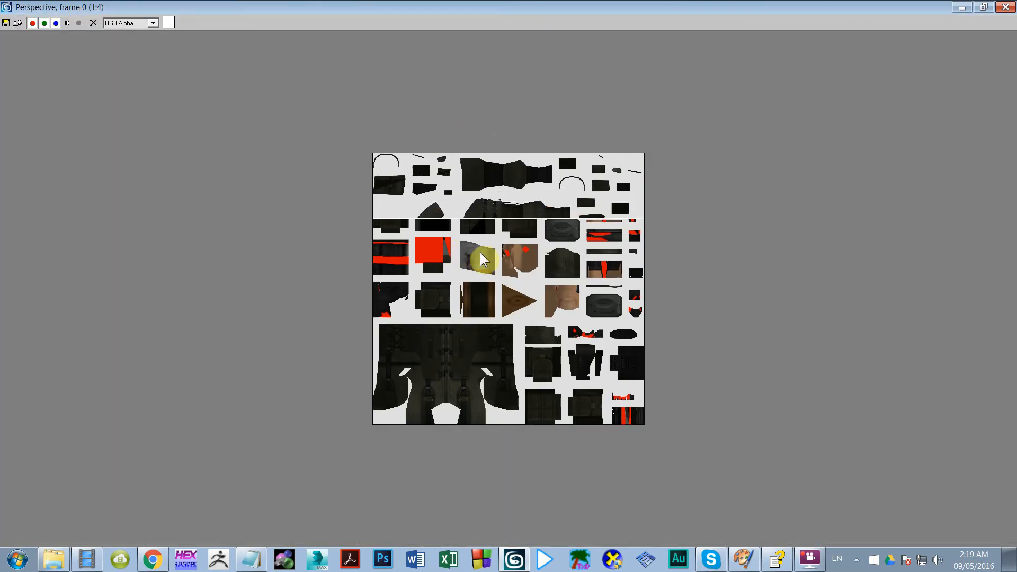
# Examine the baked CLONE02 texture sheet at several zoom levels and close the rendered frame window
pyautogui.scroll(1, 480, 252)
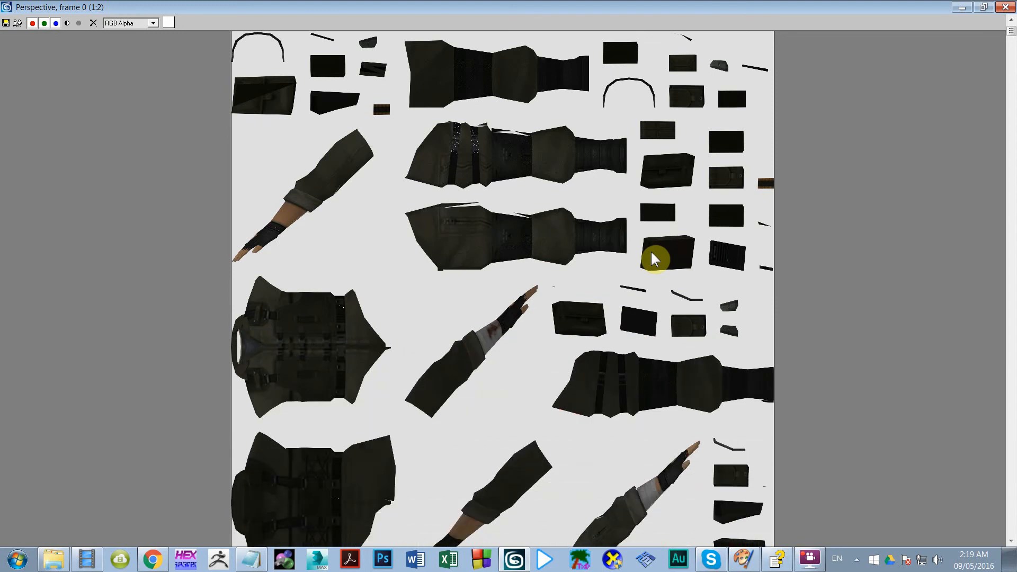
pyautogui.scroll(1, 721, 18)
pyautogui.scroll(-3, 500, 160)
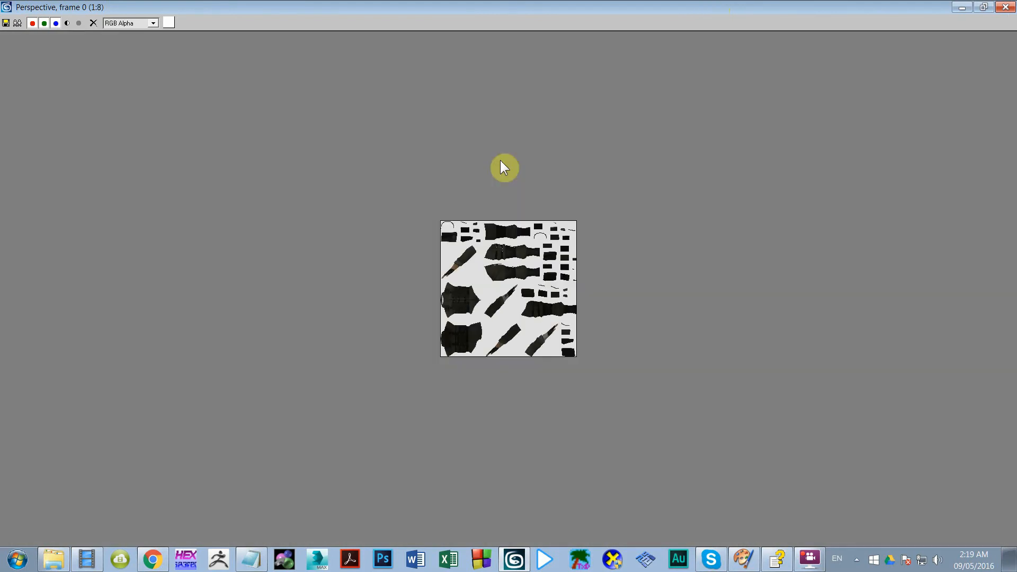
pyautogui.scroll(1, 482, 269)
pyautogui.scroll(-2, 517, 320)
pyautogui.scroll(2, 513, 322)
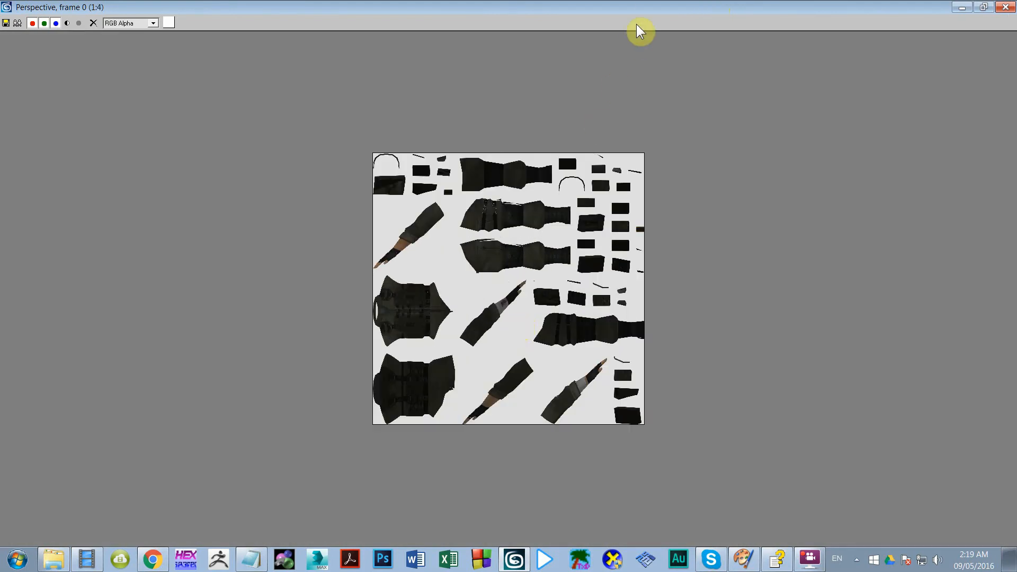
pyautogui.doubleClick(643, 5)
pyautogui.click(680, 125)
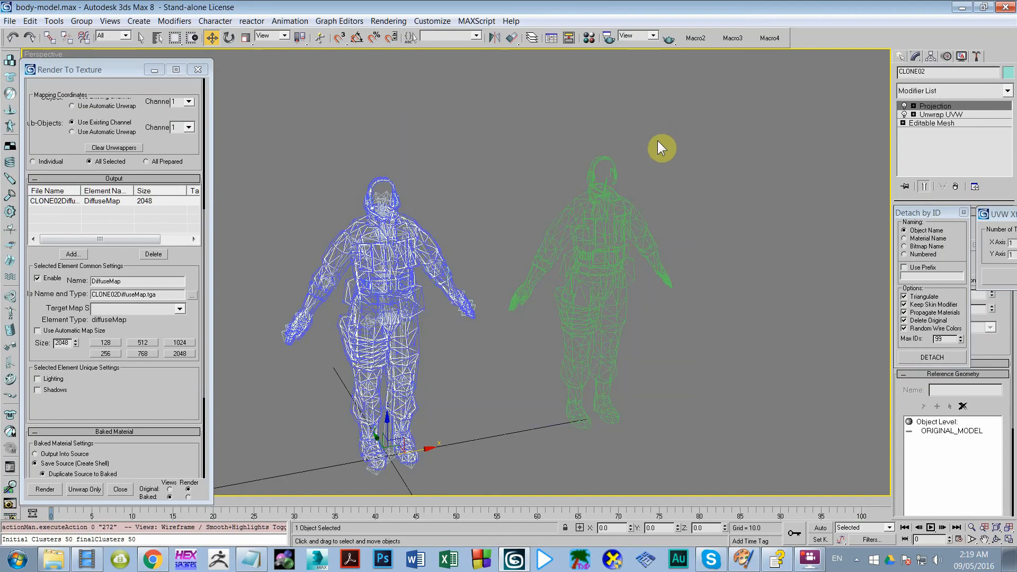
# Show the models shaded and move CLONE02 about 138 units along X, to the far side of the first clone
pyautogui.click(661, 147)
pyautogui.press('F3')
pyautogui.click(371, 289)
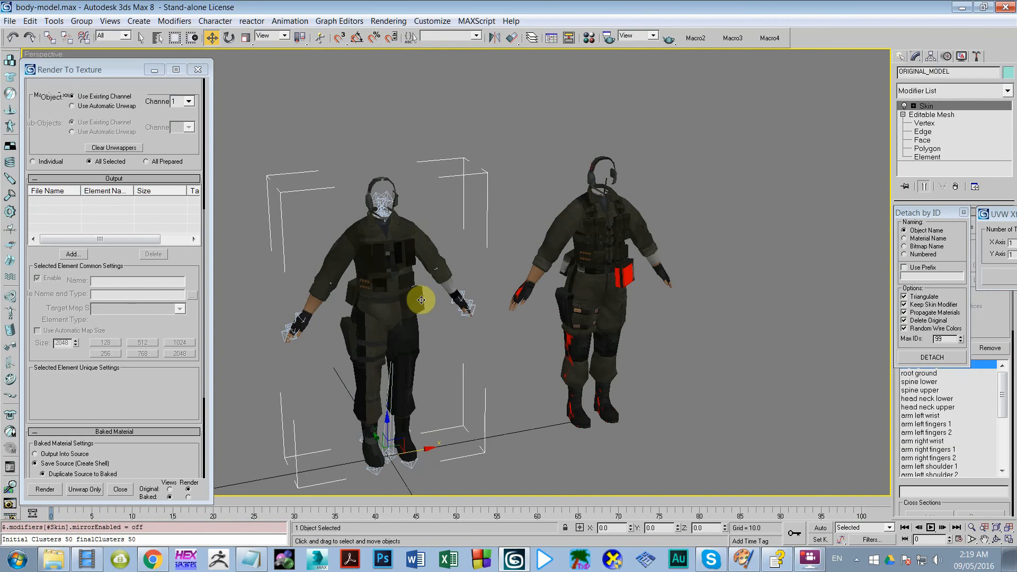
pyautogui.click(421, 252)
pyautogui.moveTo(423, 446); pyautogui.dragTo(784, 380)
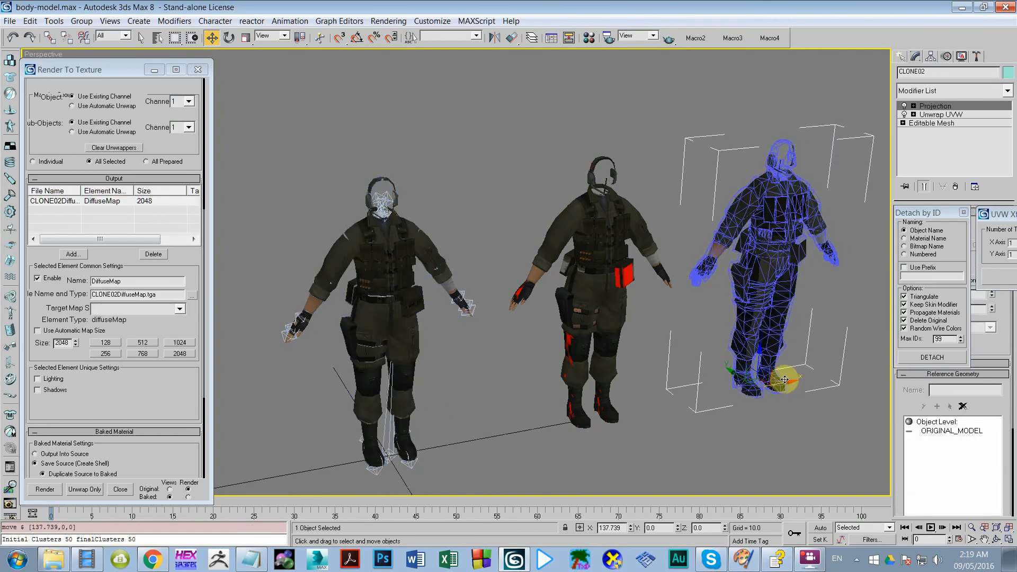
# Remove CLONE02's Projection modifier and apply its baked TGA diffuse texture to the model
pyautogui.click(955, 186)
pyautogui.press('z')
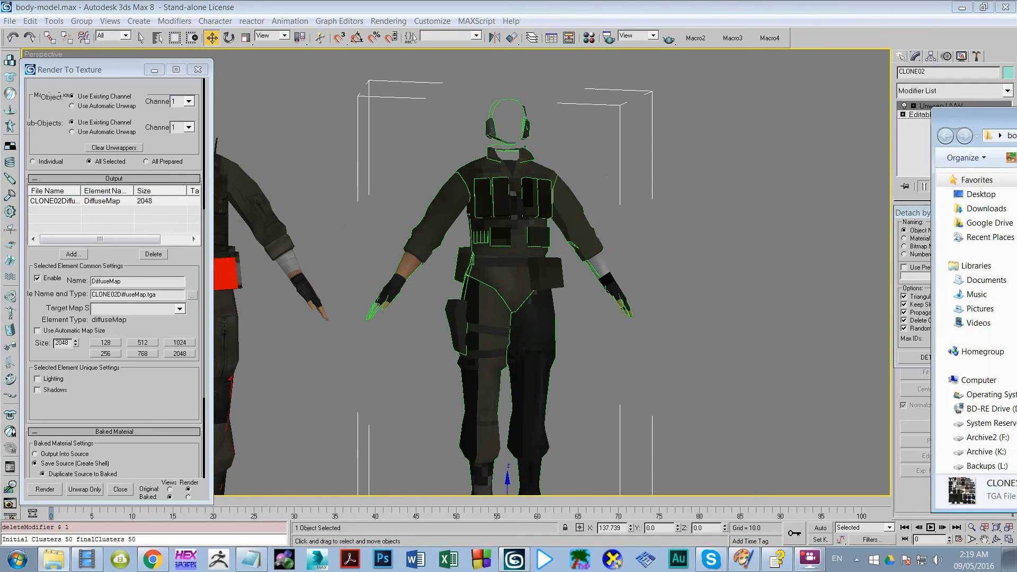
pyautogui.moveTo(1016, 123)
pyautogui.mouseDown()
pyautogui.moveTo(609, 167)
pyautogui.moveTo(1016, 114)
pyautogui.mouseUp()
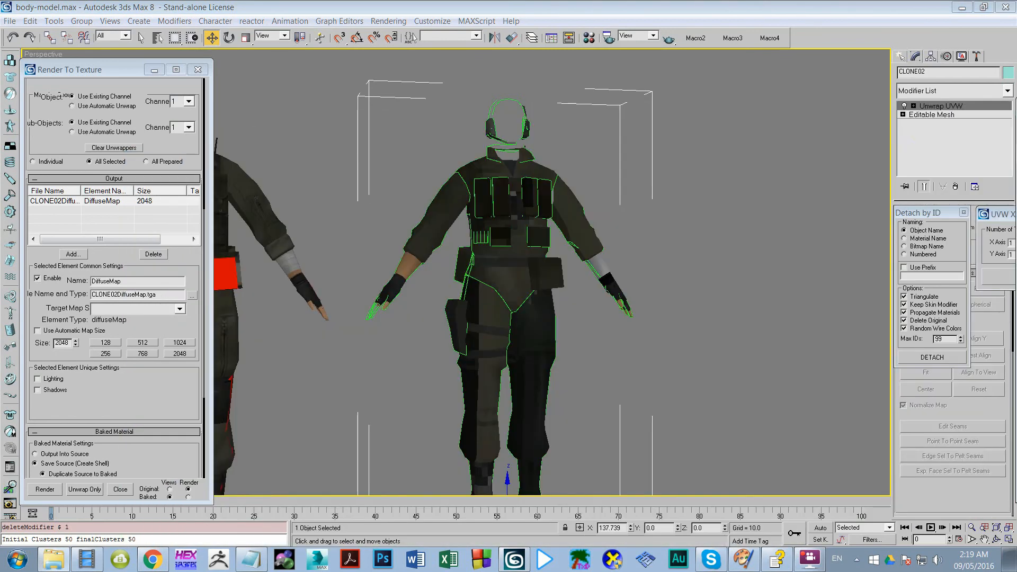
pyautogui.click(617, 224)
# Examine the baked texture on CLONE02's torso and thigh straps up close
pyautogui.scroll(4, 616, 224)
pyautogui.moveTo(615, 225); pyautogui.dragTo(602, 245, button='middle')
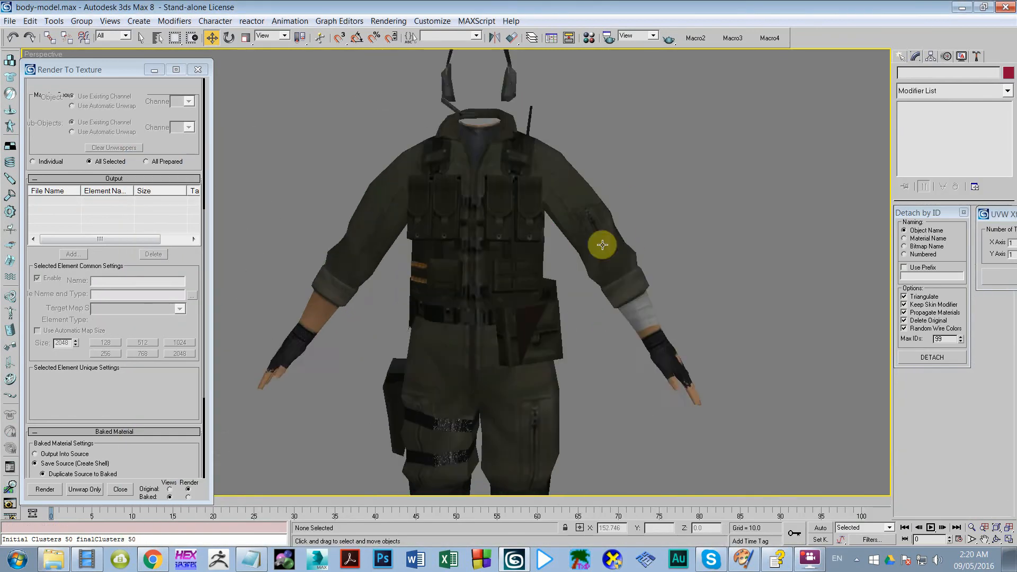
pyautogui.scroll(3, 501, 201)
pyautogui.moveTo(501, 201); pyautogui.dragTo(473, 182, button='middle')
pyautogui.scroll(-4, 470, 255)
pyautogui.scroll(3, 473, 181)
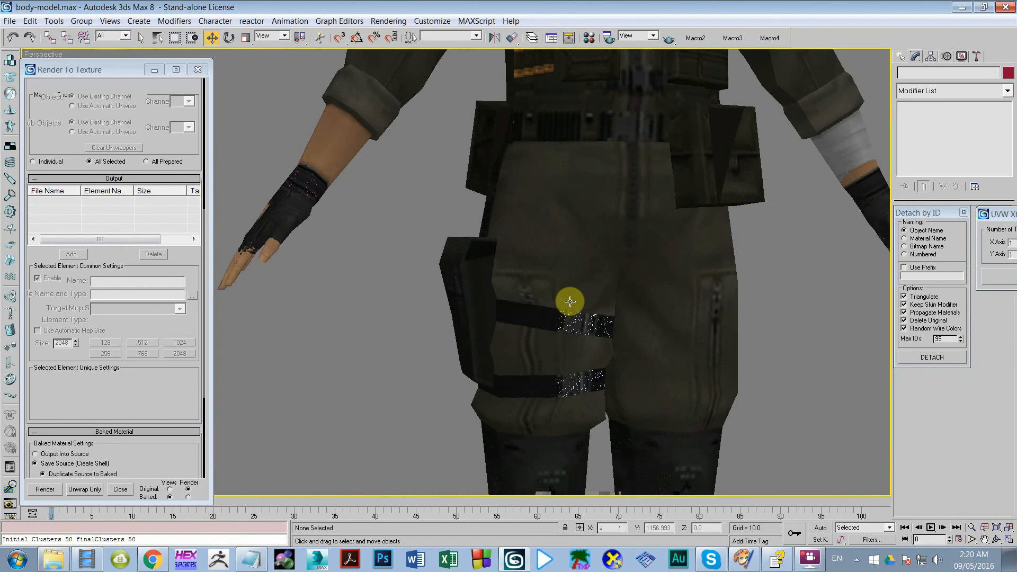
pyautogui.moveTo(584, 320); pyautogui.dragTo(484, 277, button='middle')
pyautogui.scroll(3, 541, 290)
pyautogui.scroll(3, 488, 280)
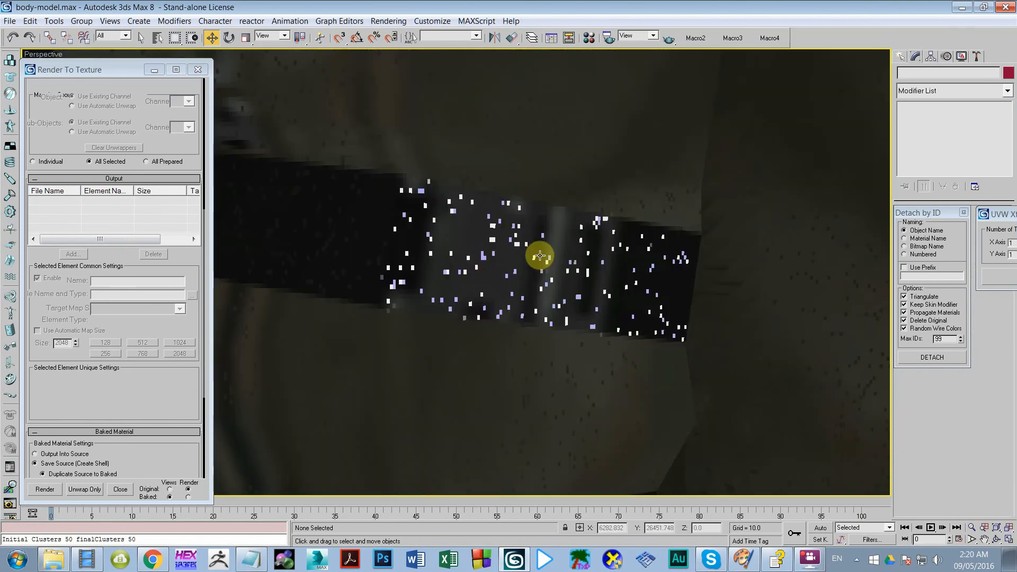
# Compare CLONE02's baked texture with the original model and the first clone from the front
pyautogui.scroll(-8, 540, 256)
pyautogui.moveTo(435, 325); pyautogui.dragTo(685, 327, button='middle')
pyautogui.scroll(-2, 655, 340)
pyautogui.scroll(-2, 683, 328)
pyautogui.scroll(4, 626, 343)
pyautogui.scroll(-2, 535, 286)
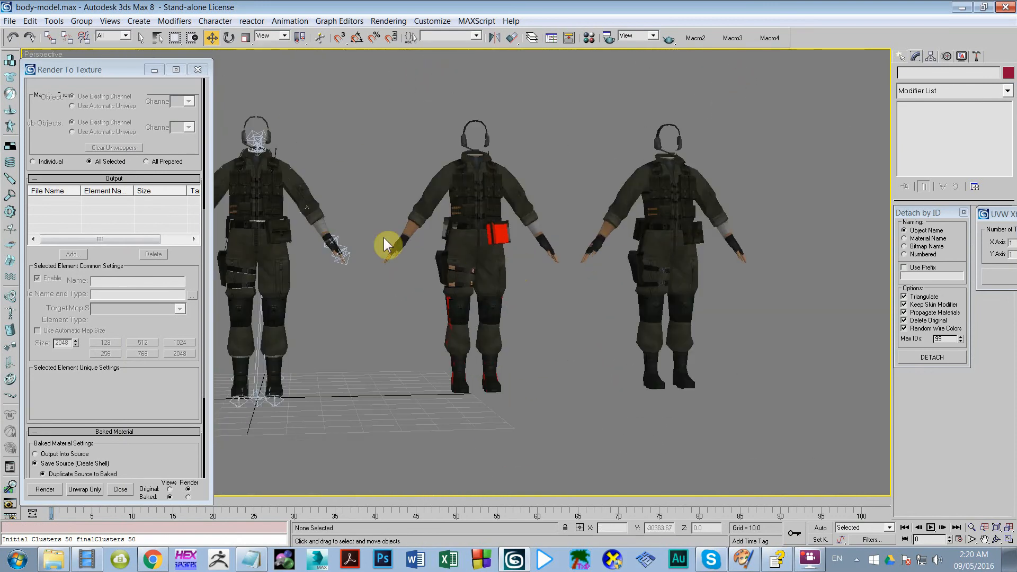
pyautogui.scroll(2, 649, 229)
pyautogui.moveTo(649, 229); pyautogui.dragTo(525, 302, button='middle')
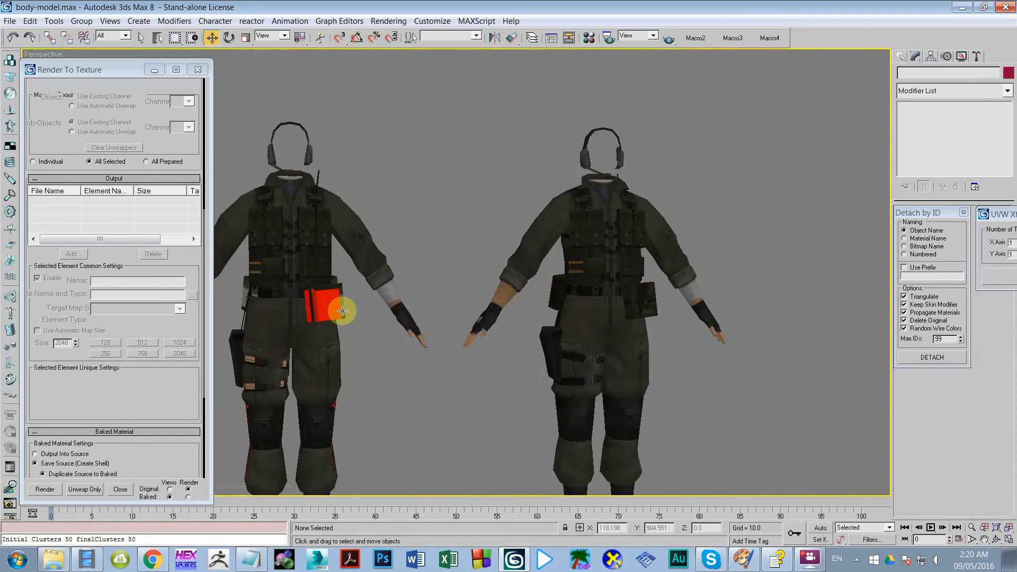
pyautogui.scroll(-2, 343, 312)
pyautogui.moveTo(360, 302); pyautogui.dragTo(355, 343, button='middle')
pyautogui.scroll(-2, 469, 318)
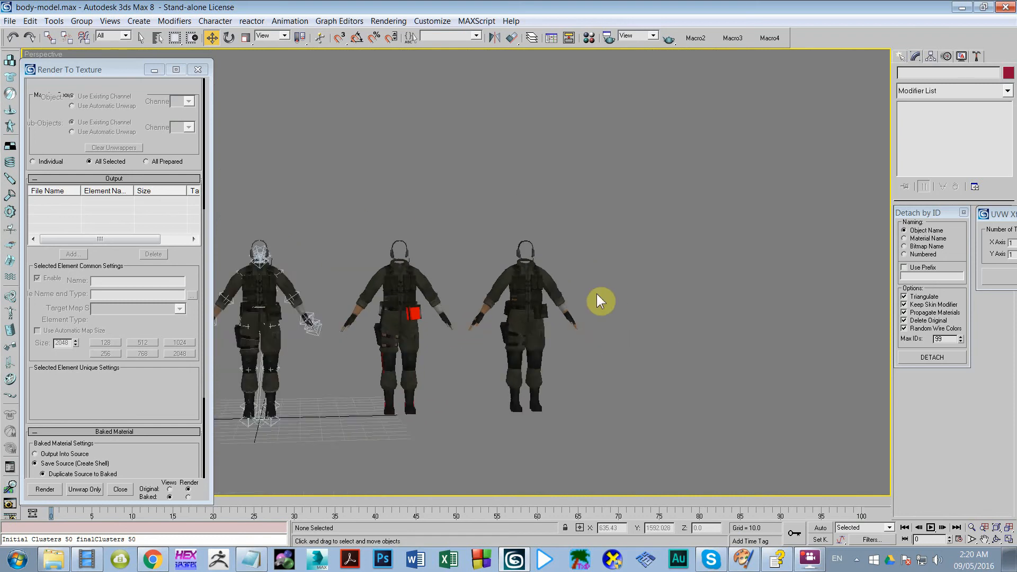
pyautogui.scroll(2, 538, 311)
# Inspect CLONE02's baked texture around the belt pouch and from the side and above
pyautogui.keyDown('alt'); pyautogui.moveTo(596, 293); pyautogui.dragTo(702, 175, button='middle'); pyautogui.keyUp('alt')
pyautogui.scroll(-2, 540, 312)
pyautogui.scroll(2, 548, 315)
pyautogui.scroll(3, 546, 315)
pyautogui.keyDown('alt'); pyautogui.moveTo(452, 270); pyautogui.dragTo(611, 262, button='middle'); pyautogui.keyUp('alt')
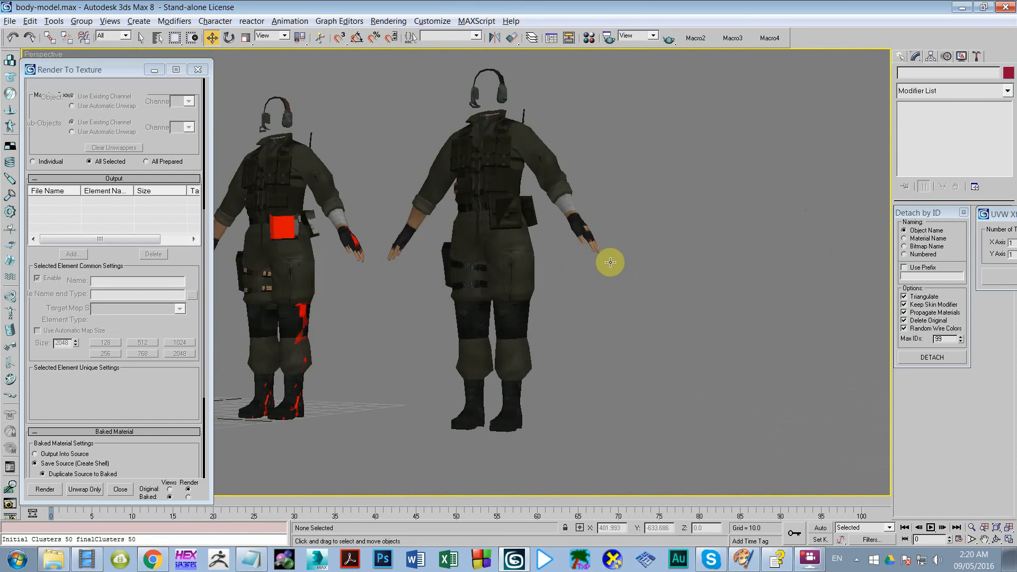
pyautogui.scroll(3, 489, 211)
pyautogui.moveTo(488, 211); pyautogui.dragTo(354, 371, button='middle')
pyautogui.scroll(3, 484, 227)
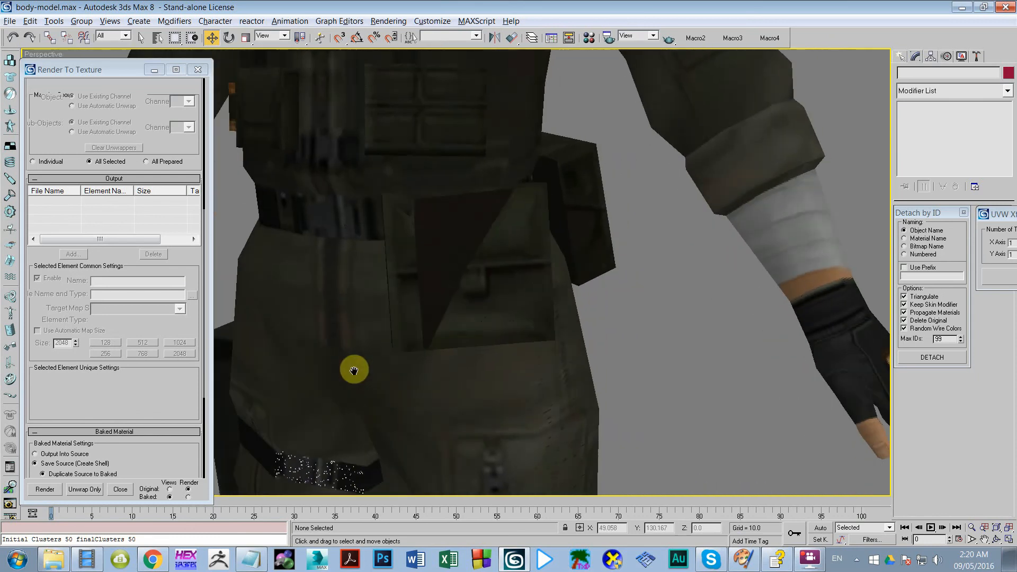
pyautogui.scroll(-6, 384, 433)
pyautogui.scroll(-1, 443, 349)
pyautogui.keyDown('alt'); pyautogui.moveTo(442, 349); pyautogui.dragTo(484, 337, button='middle'); pyautogui.keyUp('alt')
pyautogui.scroll(-3, 481, 336)
pyautogui.scroll(6, 437, 318)
pyautogui.keyDown('alt'); pyautogui.moveTo(435, 317); pyautogui.dragTo(529, 262, button='middle'); pyautogui.keyUp('alt')
pyautogui.scroll(-5, 738, 200)
pyautogui.keyDown('alt'); pyautogui.moveTo(738, 200); pyautogui.dragTo(590, 275, button='middle'); pyautogui.keyUp('alt')
pyautogui.scroll(5, 525, 259)
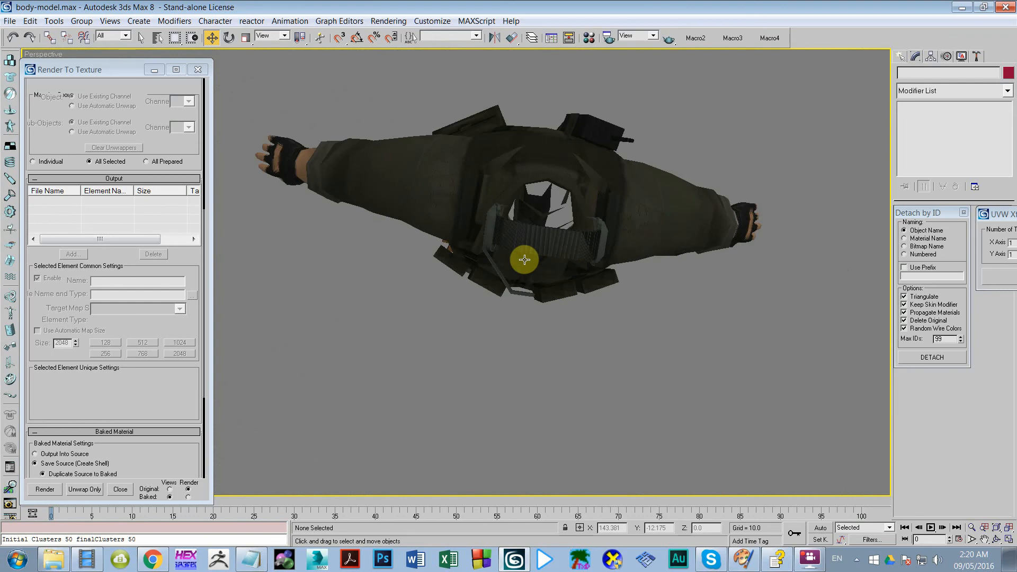
pyautogui.keyDown('alt'); pyautogui.moveTo(524, 259); pyautogui.dragTo(598, 181, button='middle'); pyautogui.keyUp('alt')
pyautogui.scroll(-6, 598, 182)
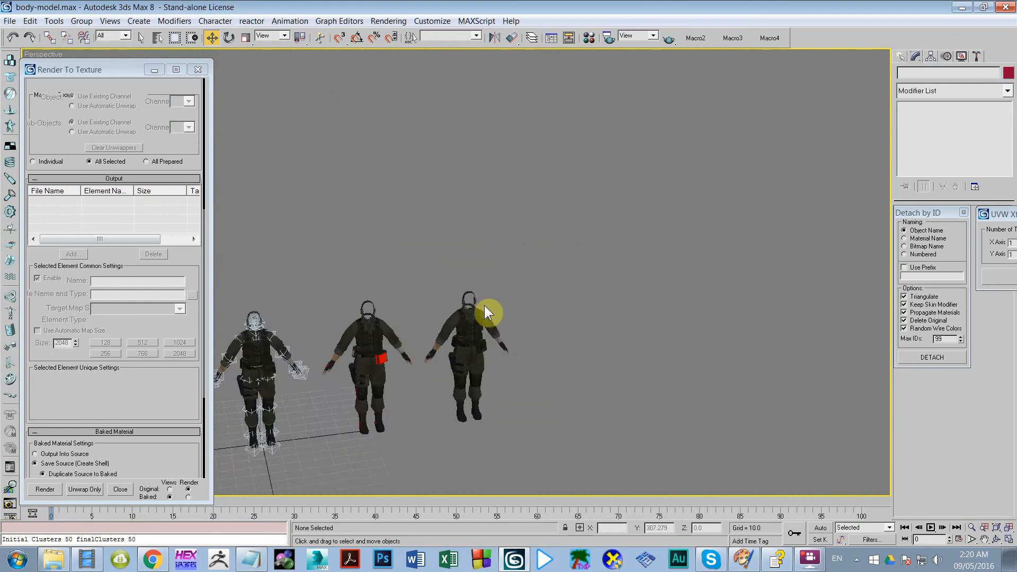
# View the original model and both clones side by side to compare the two bake results again
pyautogui.scroll(2, 484, 305)
pyautogui.keyDown('alt'); pyautogui.moveTo(485, 305); pyautogui.dragTo(466, 234, button='middle'); pyautogui.keyUp('alt')
pyautogui.scroll(-3, 392, 289)
pyautogui.moveTo(393, 288); pyautogui.dragTo(453, 277, button='middle')
pyautogui.scroll(3, 587, 232)
pyautogui.scroll(3, 399, 228)
pyautogui.scroll(-3, 399, 227)
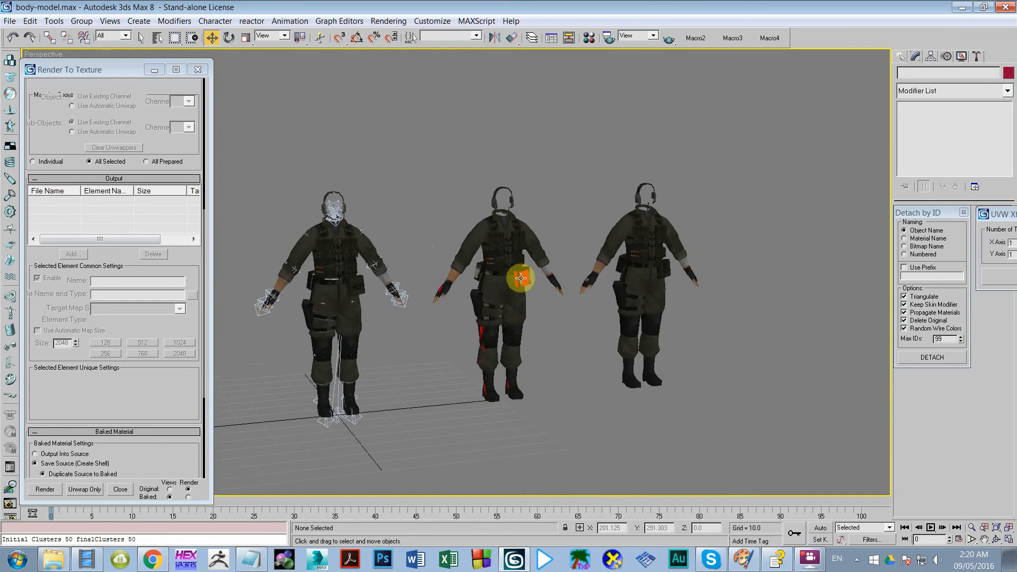
pyautogui.scroll(3, 454, 278)
pyautogui.scroll(3, 475, 209)
pyautogui.scroll(-3, 474, 209)
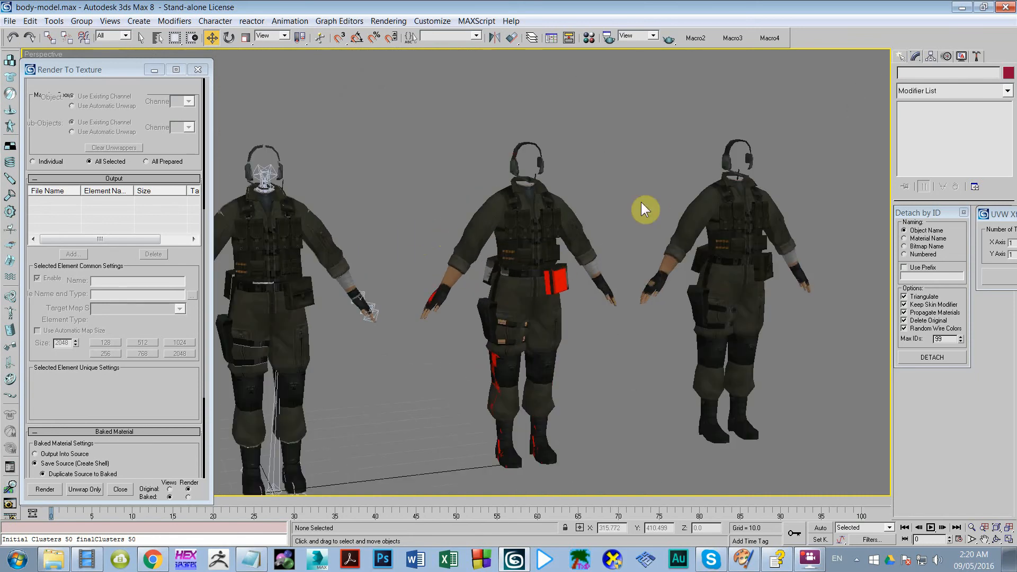
# Close the Render To Texture window and switch to the four-viewport layout
pyautogui.click(197, 70)
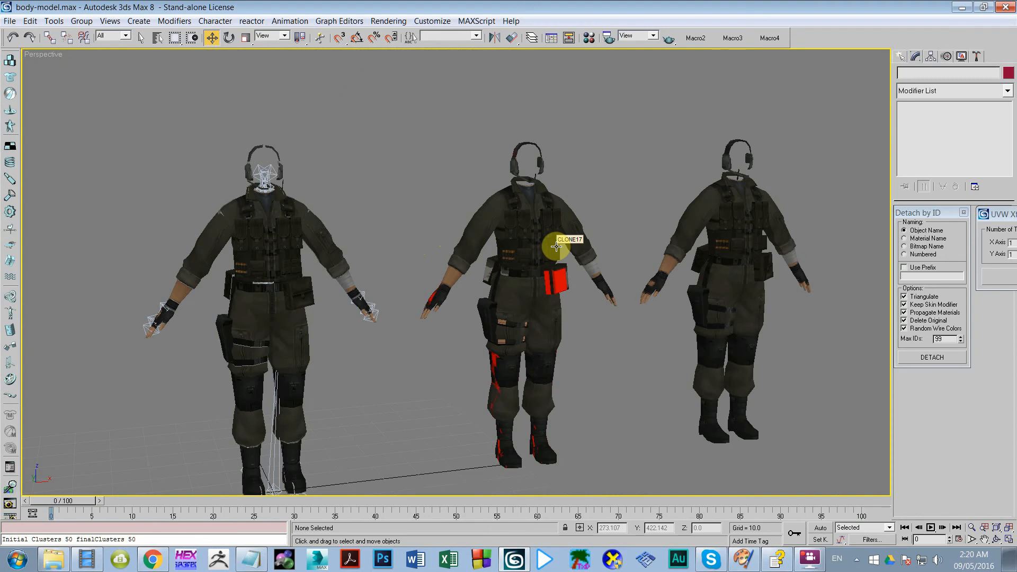
pyautogui.scroll(-4, 618, 281)
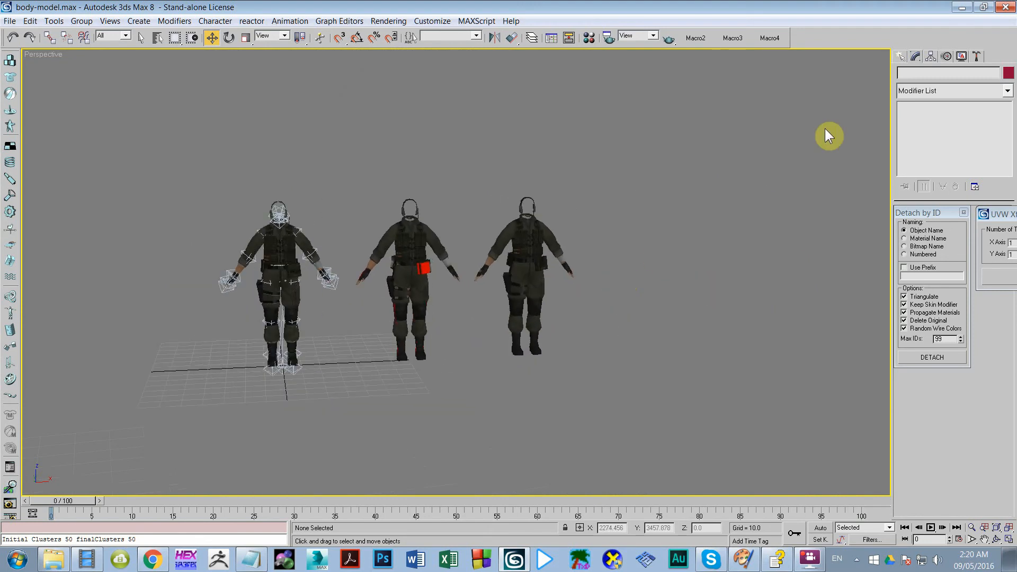
pyautogui.click(896, 57)
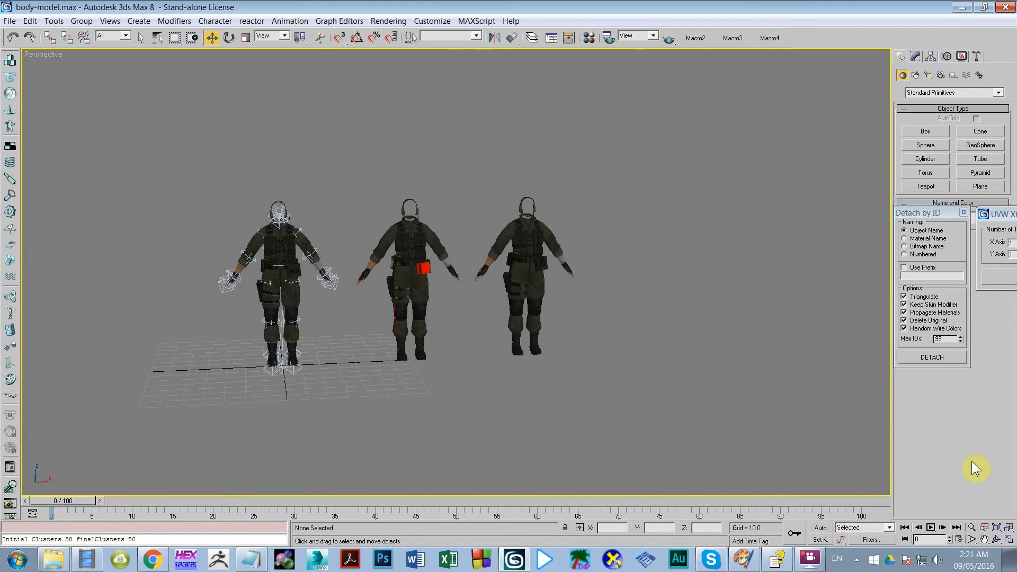
pyautogui.click(1007, 541)
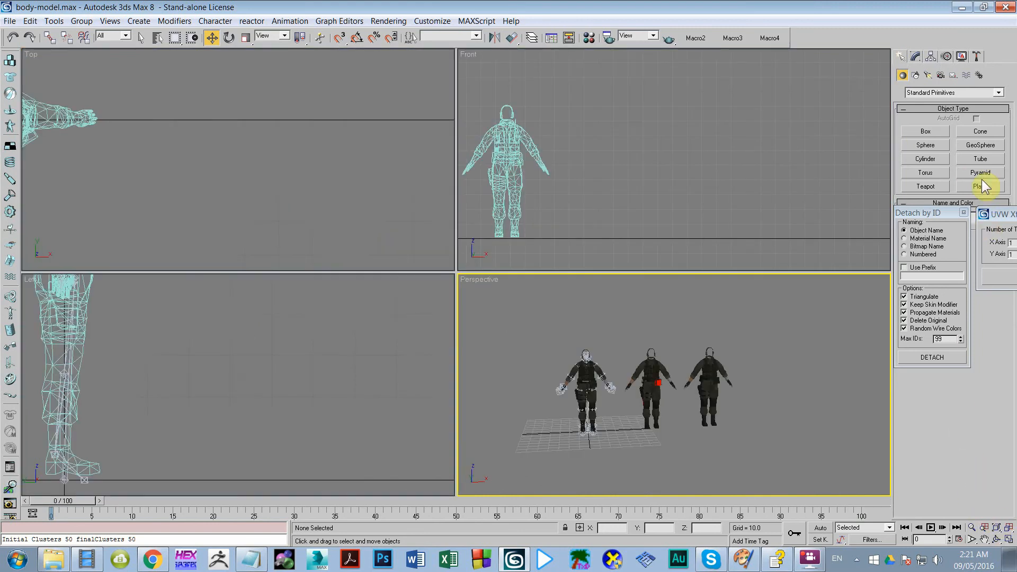
# Create a cylinder beside the soldier clones with a radius of about 18 and a height of about 58
pyautogui.click(940, 162)
pyautogui.moveTo(733, 391); pyautogui.dragTo(616, 451, button='middle')
pyautogui.click(658, 427)
pyautogui.moveTo(640, 421)
pyautogui.mouseDown()
pyautogui.moveTo(667, 426)
pyautogui.moveTo(650, 425)
pyautogui.mouseUp()
pyautogui.click(659, 371)
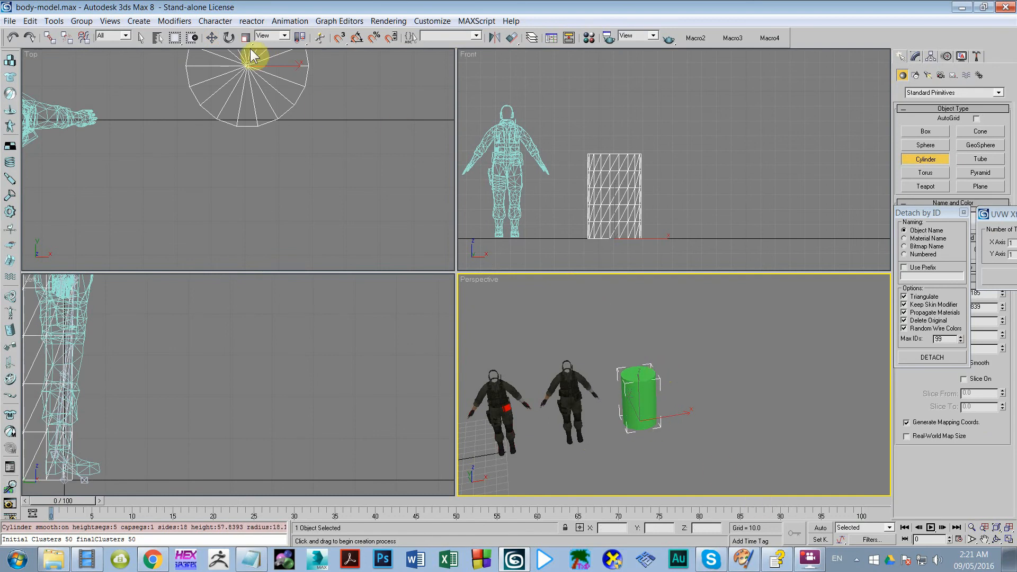
# Enlarge the Front and Perspective viewports and flatten the cylinder to about 4.5% along Y
pyautogui.moveTo(454, 247); pyautogui.dragTo(31, 243)
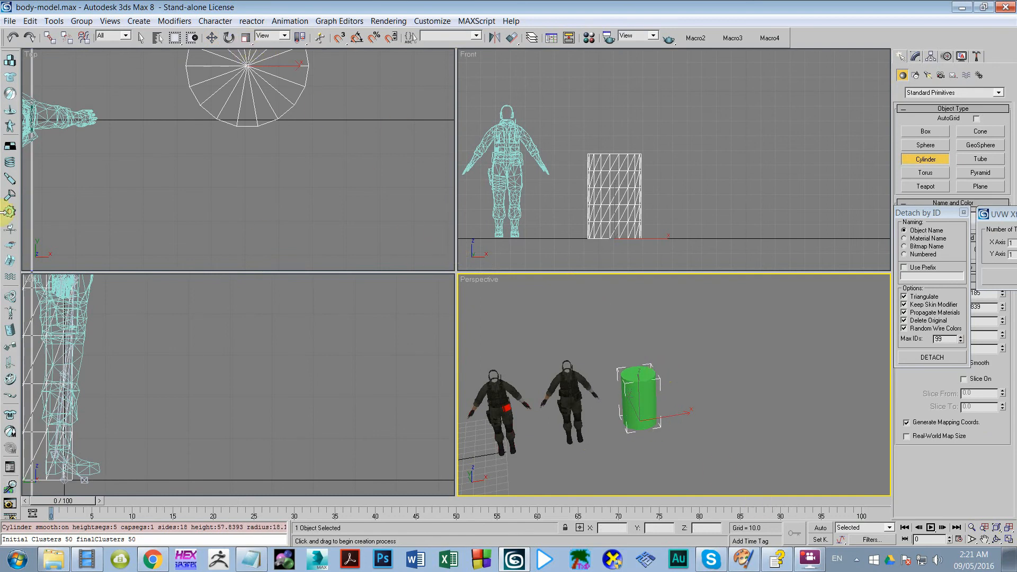
pyautogui.moveTo(359, 187); pyautogui.dragTo(358, 127, button='middle')
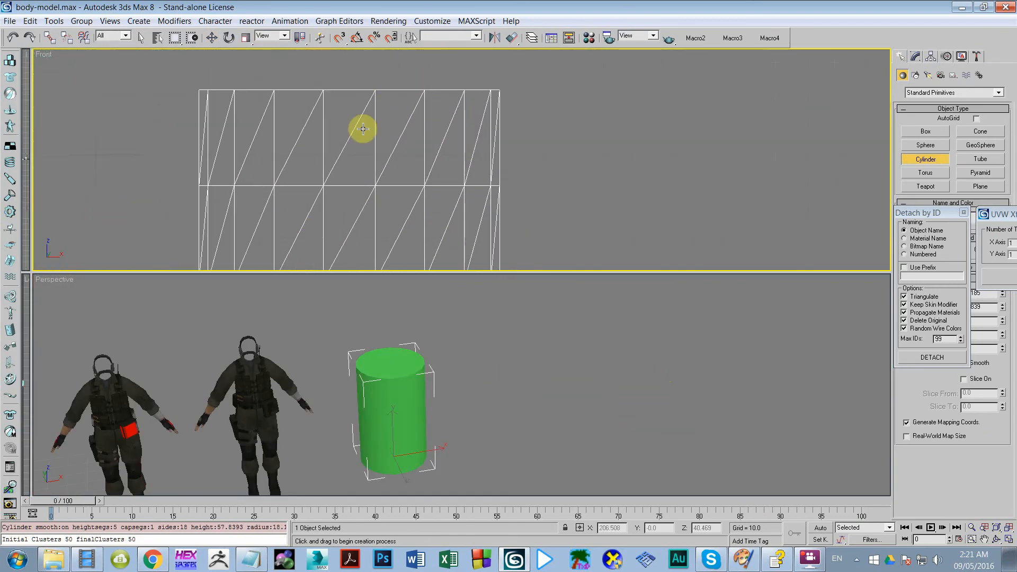
pyautogui.click(245, 37)
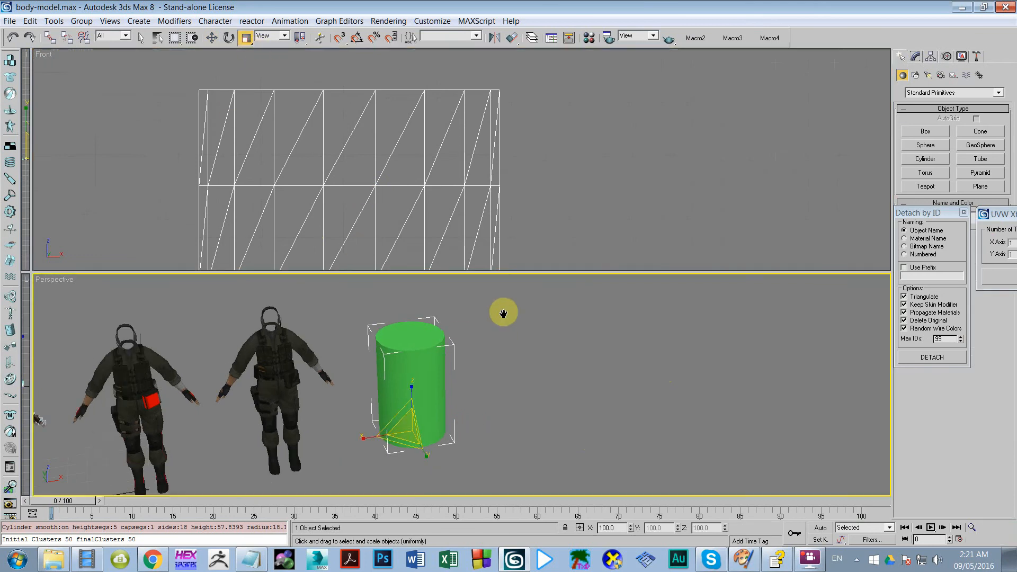
pyautogui.keyDown('alt'); pyautogui.moveTo(502, 311); pyautogui.dragTo(500, 420, button='middle'); pyautogui.keyUp('alt')
pyautogui.moveTo(432, 440); pyautogui.dragTo(100, 406)
pyautogui.scroll(5, 656, 339)
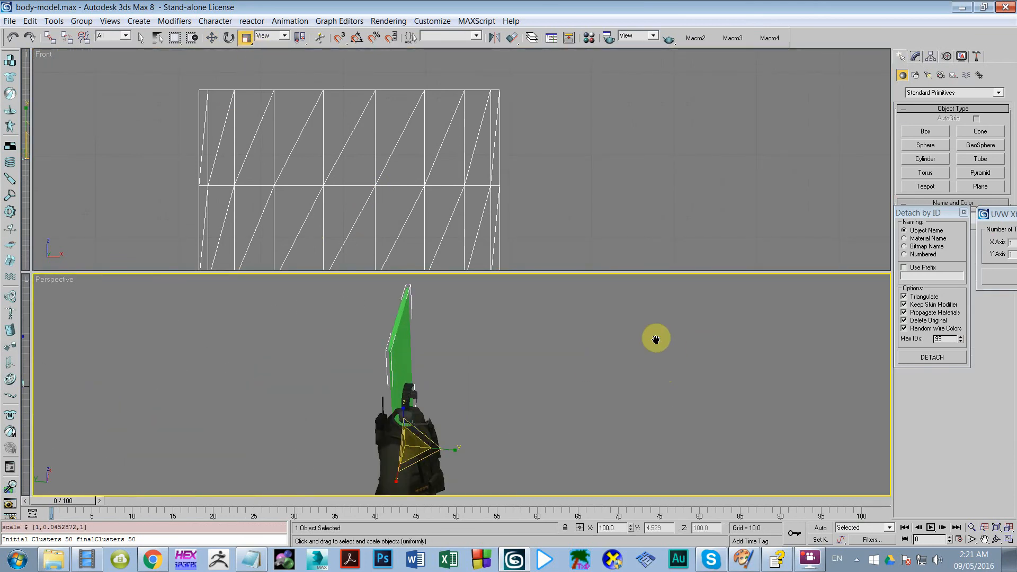
# Examine the flattened cylinder's front and back with edged faces shown, and undo its scaling
pyautogui.press('F4')
pyautogui.moveTo(475, 359); pyautogui.dragTo(472, 329, button='middle')
pyautogui.keyDown('alt'); pyautogui.moveTo(551, 384); pyautogui.dragTo(434, 415, button='middle'); pyautogui.keyUp('alt')
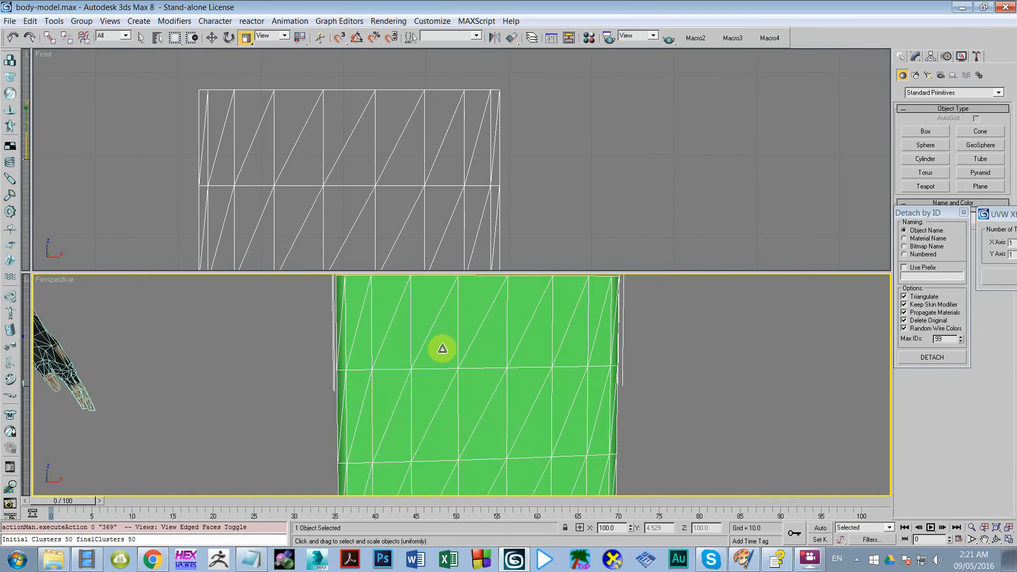
pyautogui.scroll(-6, 610, 354)
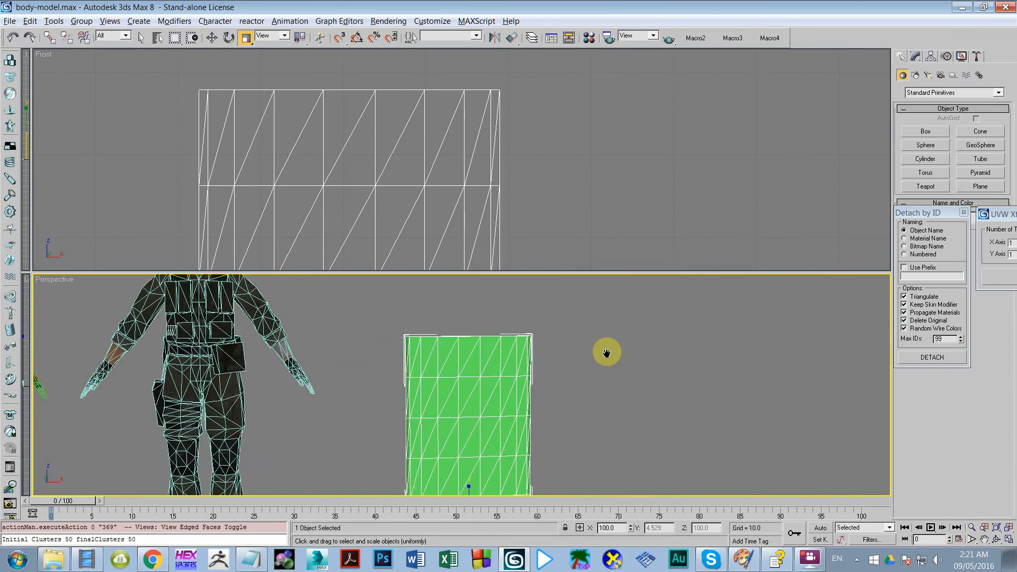
pyautogui.keyDown('alt'); pyautogui.moveTo(594, 337); pyautogui.dragTo(779, 336, button='middle'); pyautogui.keyUp('alt')
pyautogui.scroll(3, 404, 374)
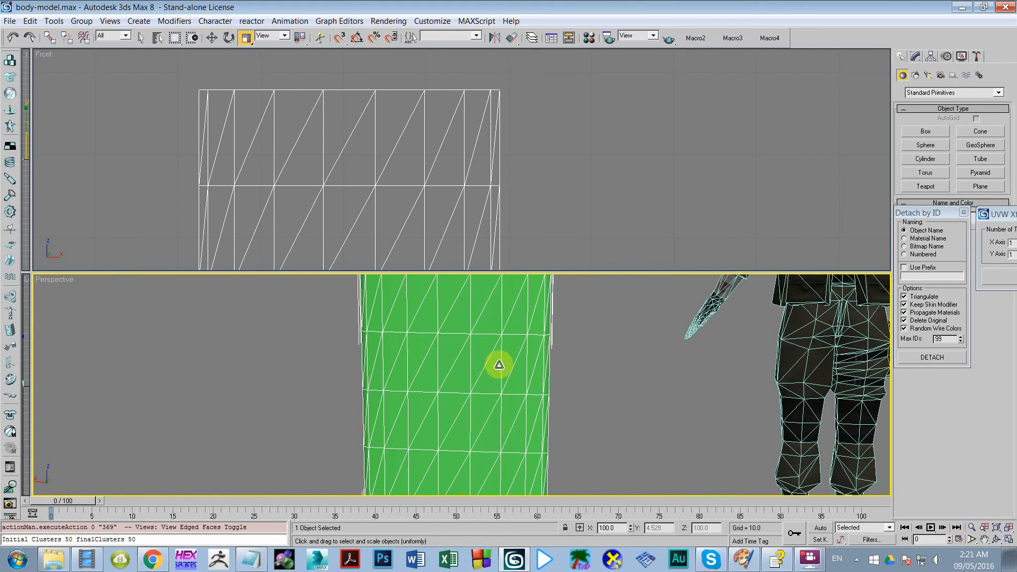
pyautogui.keyDown('alt'); pyautogui.moveTo(499, 363); pyautogui.dragTo(356, 371, button='middle'); pyautogui.keyUp('alt')
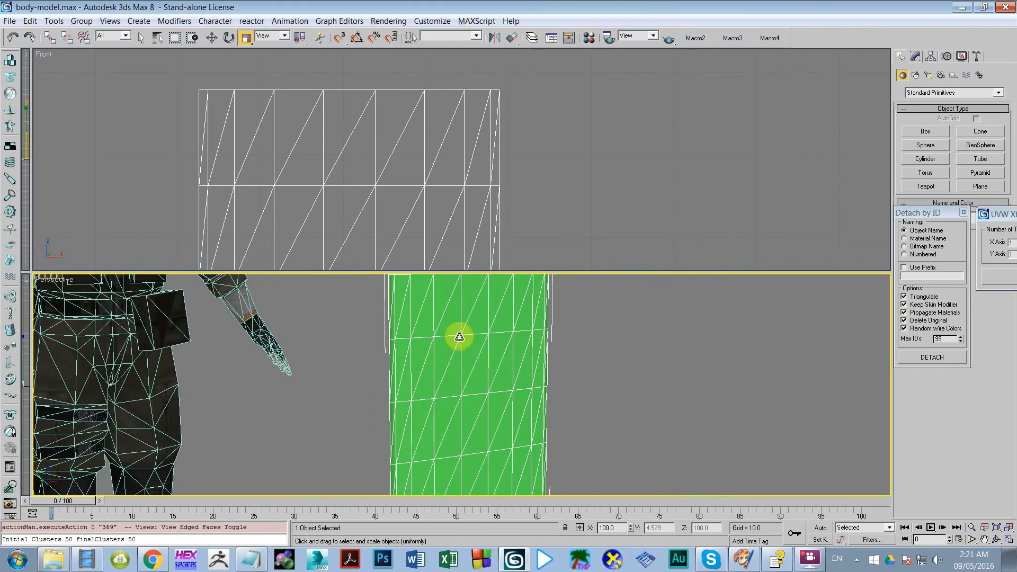
pyautogui.keyDown('alt'); pyautogui.moveTo(459, 337); pyautogui.dragTo(529, 391, button='middle'); pyautogui.keyUp('alt')
pyautogui.scroll(3, 530, 391)
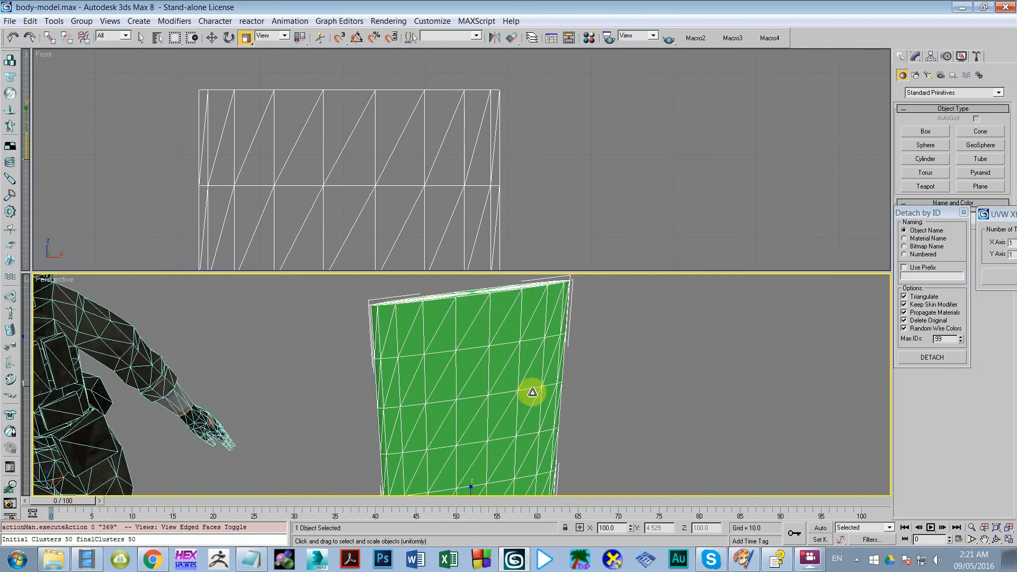
pyautogui.moveTo(565, 394)
pyautogui.keyDown('alt'); pyautogui.mouseDown(button='middle')
pyautogui.moveTo(538, 375)
pyautogui.moveTo(559, 379)
pyautogui.moveTo(566, 409)
pyautogui.mouseUp(button='middle'); pyautogui.keyUp('alt')
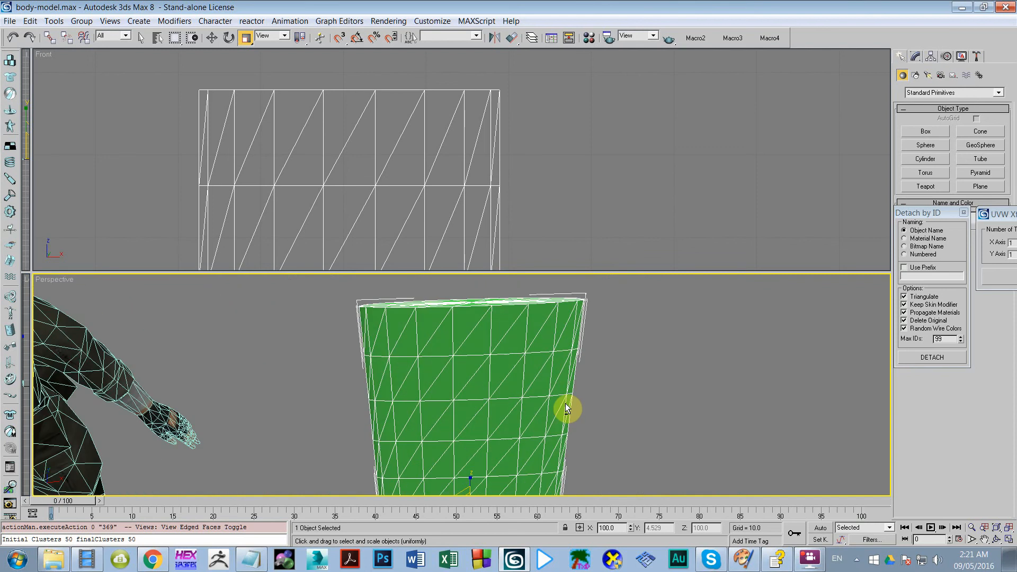
pyautogui.hotkey('ctrl', 'z')
# Restore the four-viewport arrangement and convert the cylinder to an Editable Mesh
pyautogui.click(915, 56)
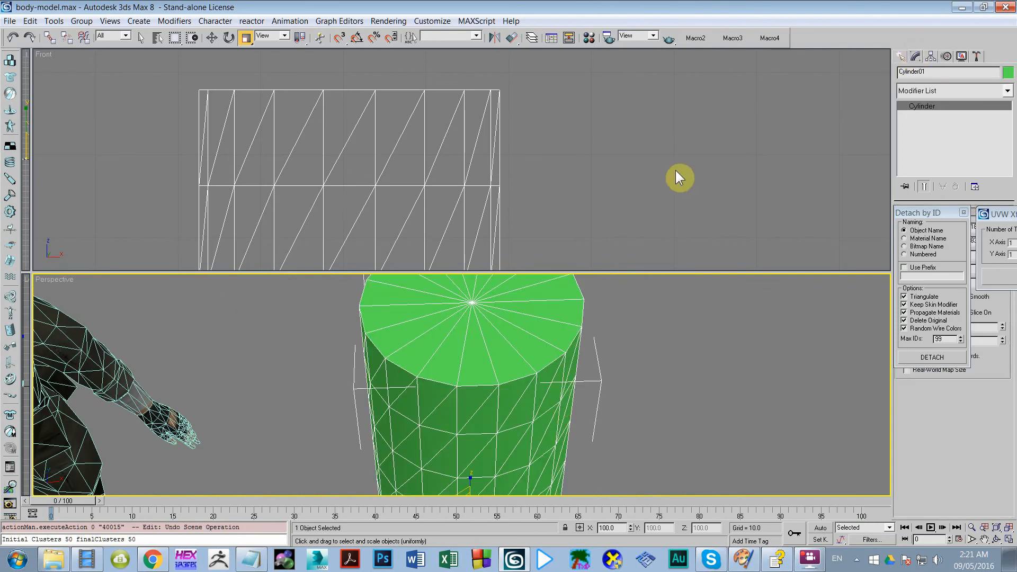
pyautogui.scroll(-4, 587, 138)
pyautogui.moveTo(32, 272); pyautogui.dragTo(464, 255)
pyautogui.moveTo(398, 184); pyautogui.dragTo(374, 245, button='middle')
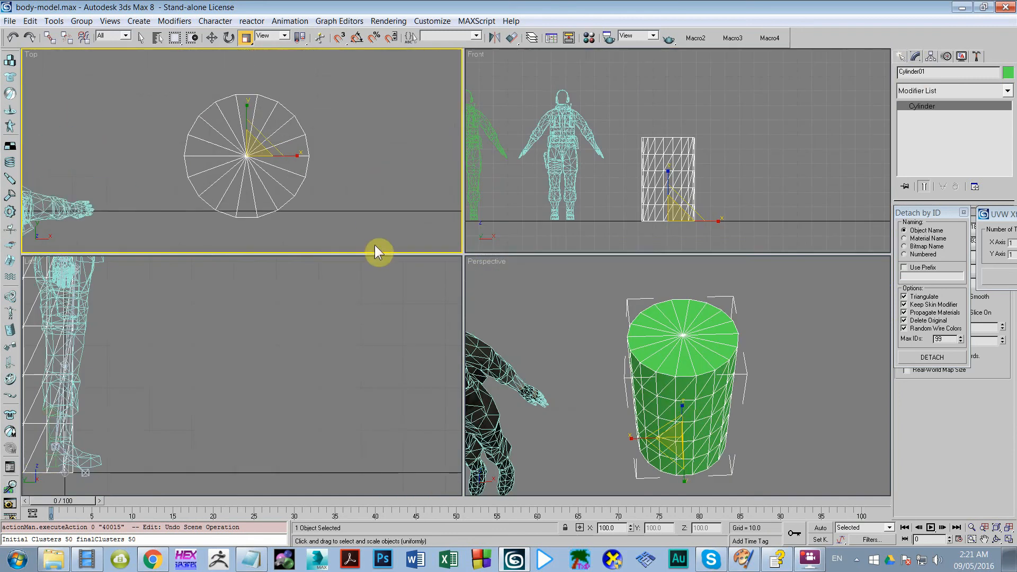
pyautogui.rightClick(925, 105)
pyautogui.click(936, 169)
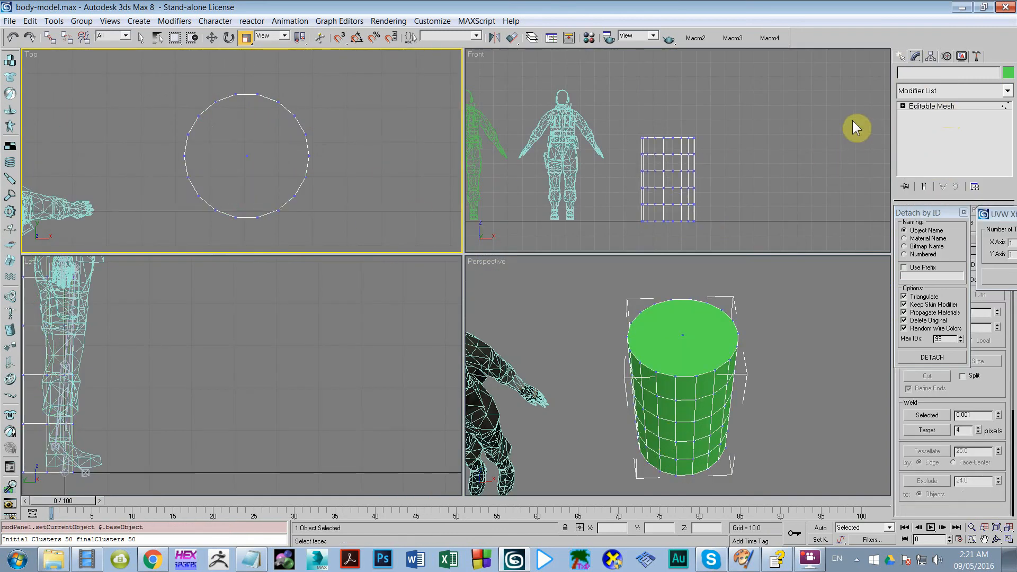
# Rotate the vertices of the cylinder's right half outward in the Top view to begin unfolding it
pyautogui.press('1')
pyautogui.click(903, 107)
pyautogui.moveTo(316, 129); pyautogui.dragTo(331, 131, button='middle')
pyautogui.moveTo(371, 81); pyautogui.dragTo(293, 208)
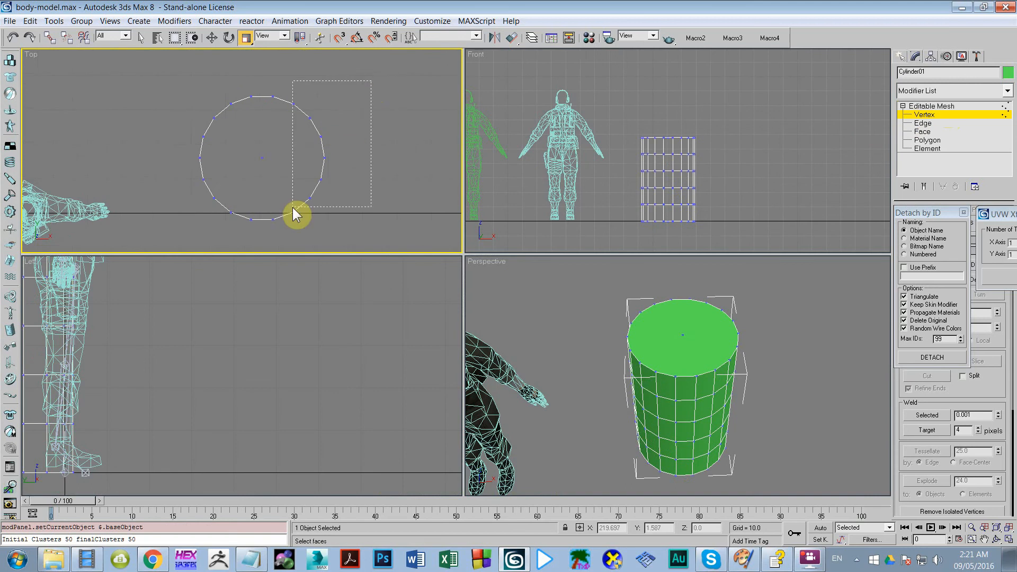
pyautogui.moveTo(262, 243); pyautogui.dragTo(263, 242)
pyautogui.click(228, 38)
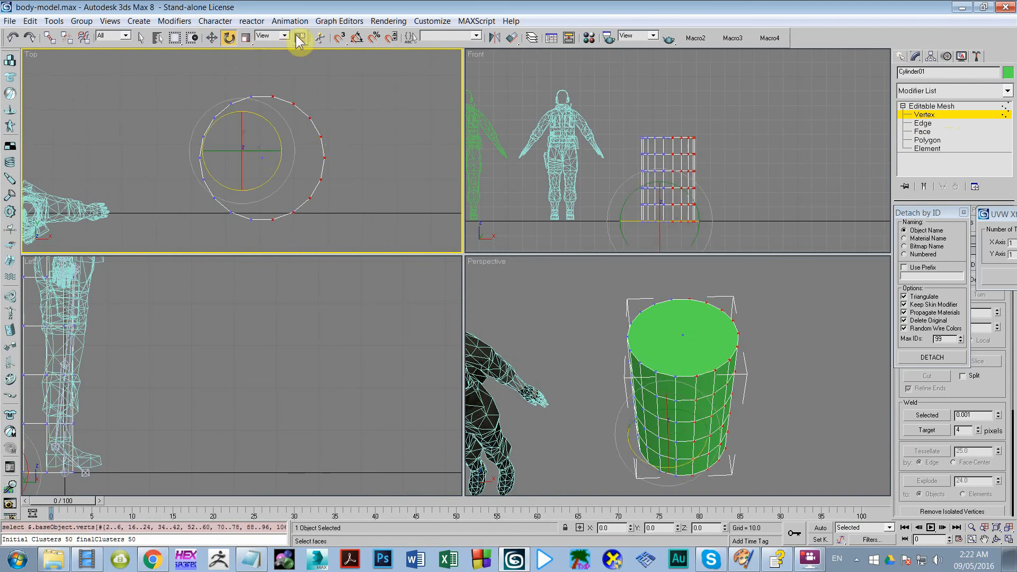
pyautogui.moveTo(299, 38); pyautogui.dragTo(302, 91)
pyautogui.moveTo(288, 97); pyautogui.dragTo(283, 55)
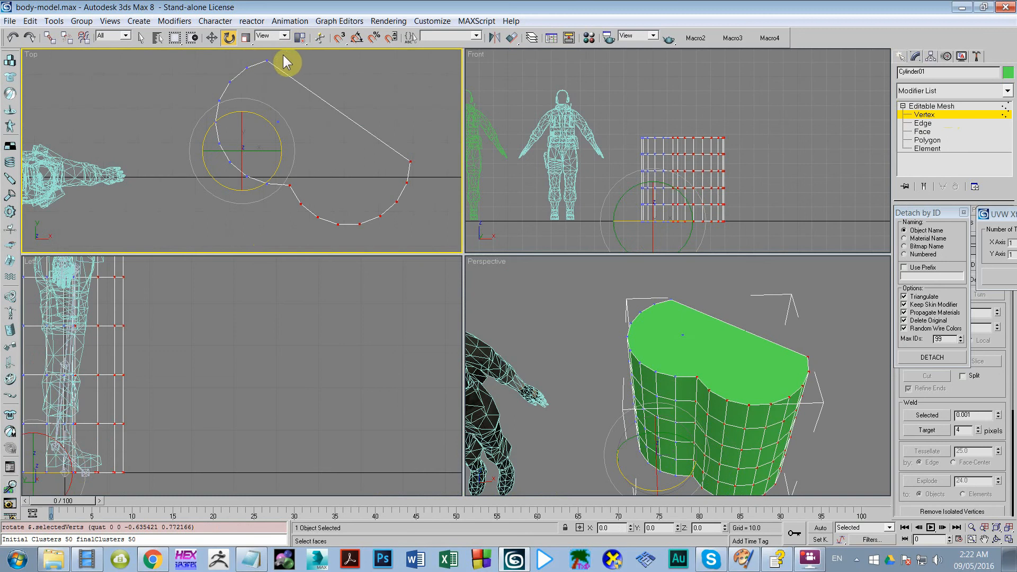
# Rotate the vertices of the cylinder's left half outward in the Top view so both curved sides face the same way
pyautogui.moveTo(202, 205); pyautogui.dragTo(201, 205)
pyautogui.moveTo(242, 159); pyautogui.dragTo(217, 125, button='middle')
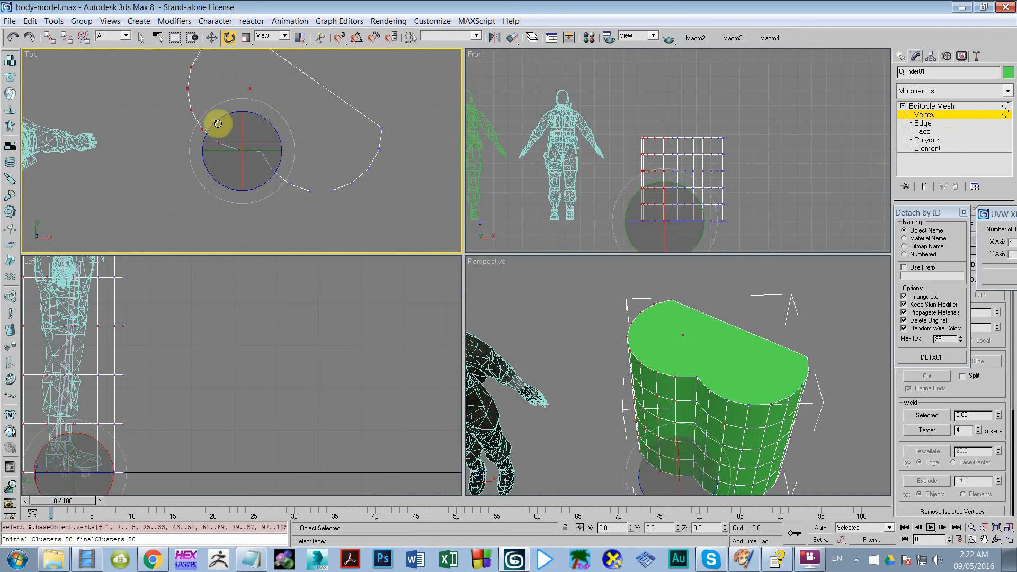
pyautogui.click(271, 124)
pyautogui.moveTo(264, 117); pyautogui.dragTo(177, 100)
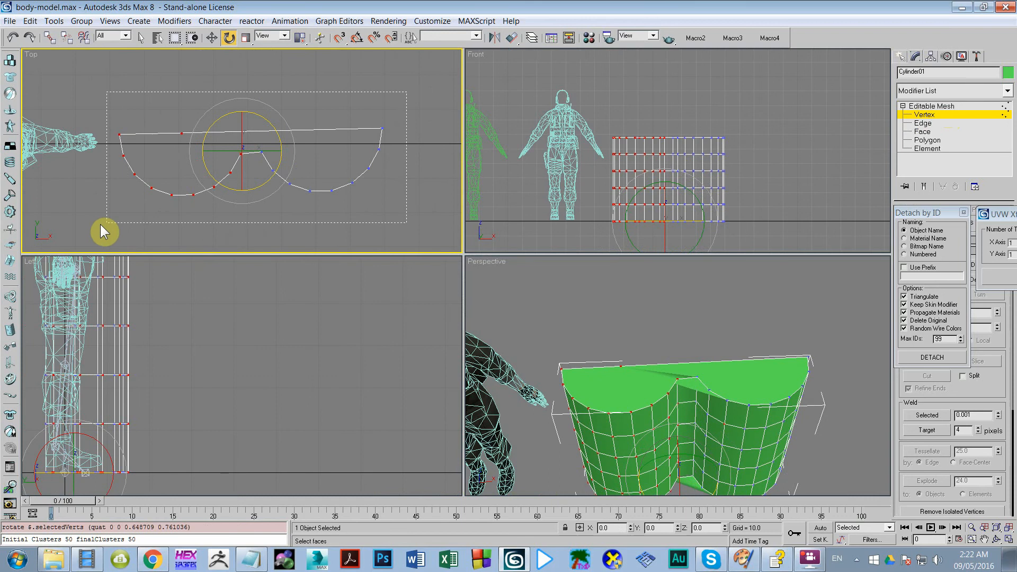
# Select all vertices of the unfolded cylinder and scale them along Y into a nearly flat sheet
pyautogui.click(245, 37)
pyautogui.keyDown('alt'); pyautogui.moveTo(578, 273); pyautogui.dragTo(693, 349, button='middle'); pyautogui.keyUp('alt')
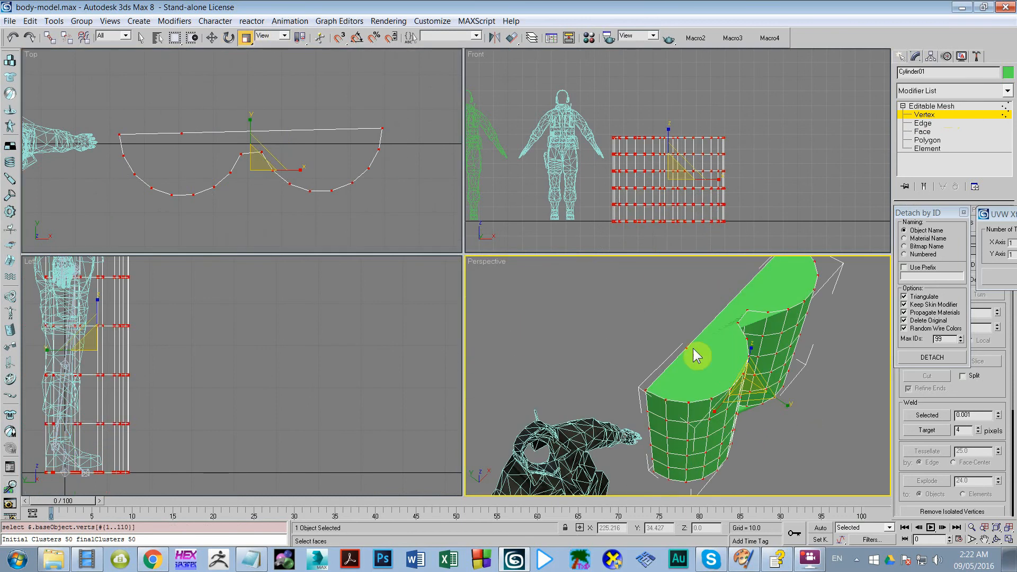
pyautogui.moveTo(788, 404); pyautogui.dragTo(669, 339)
pyautogui.keyDown('alt'); pyautogui.moveTo(667, 335); pyautogui.dragTo(672, 394, button='middle'); pyautogui.keyUp('alt')
pyautogui.click(676, 385)
# Examine the vertices and edges of the flattened cylinder from the front, and leave sub-object editing
pyautogui.moveTo(650, 274); pyautogui.dragTo(526, 477)
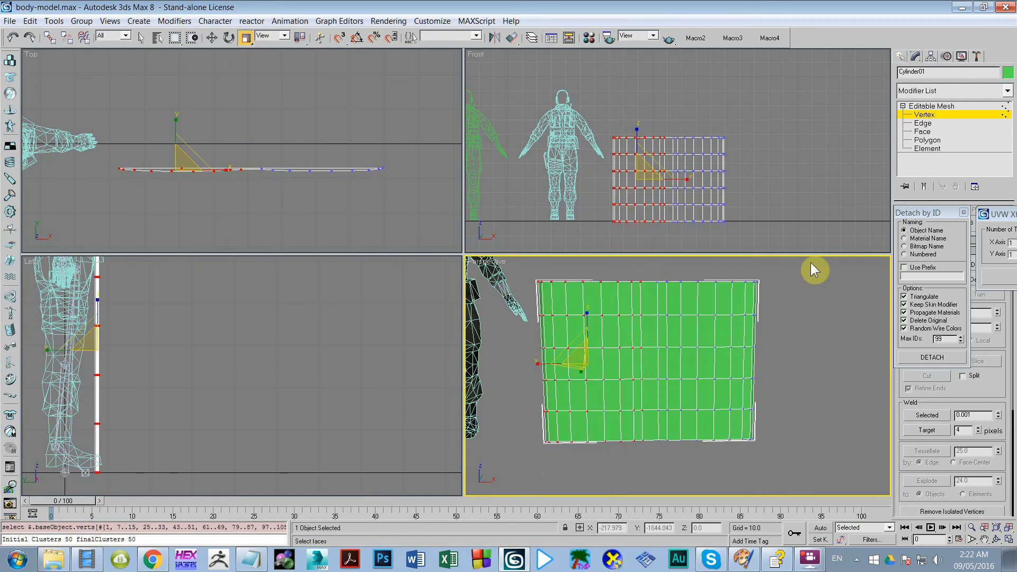
pyautogui.moveTo(812, 261); pyautogui.dragTo(539, 438)
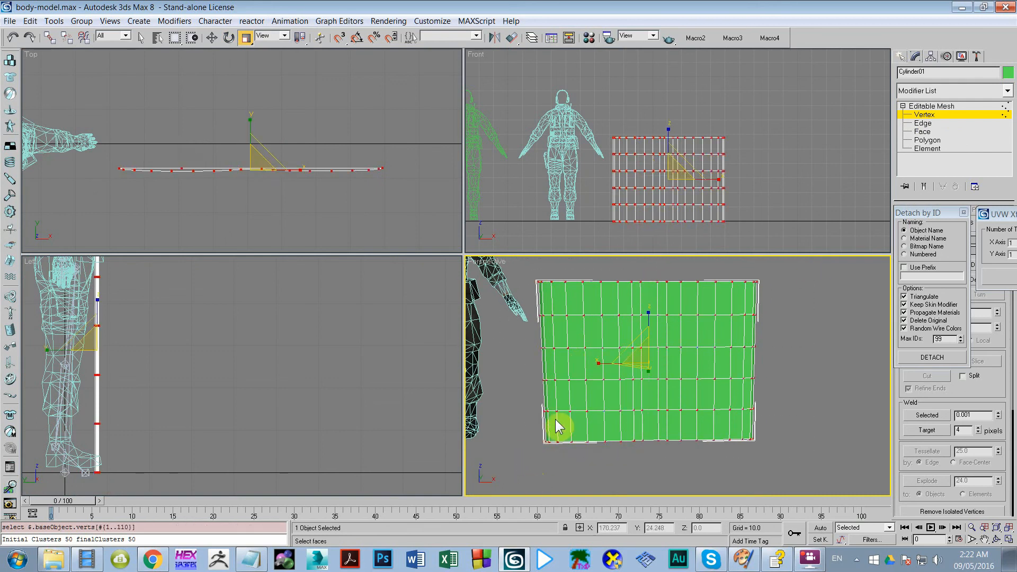
pyautogui.keyDown('alt'); pyautogui.moveTo(559, 427); pyautogui.dragTo(564, 377, button='middle'); pyautogui.keyUp('alt')
pyautogui.click(678, 426)
pyautogui.keyDown('alt'); pyautogui.moveTo(679, 425); pyautogui.dragTo(674, 408, button='middle'); pyautogui.keyUp('alt')
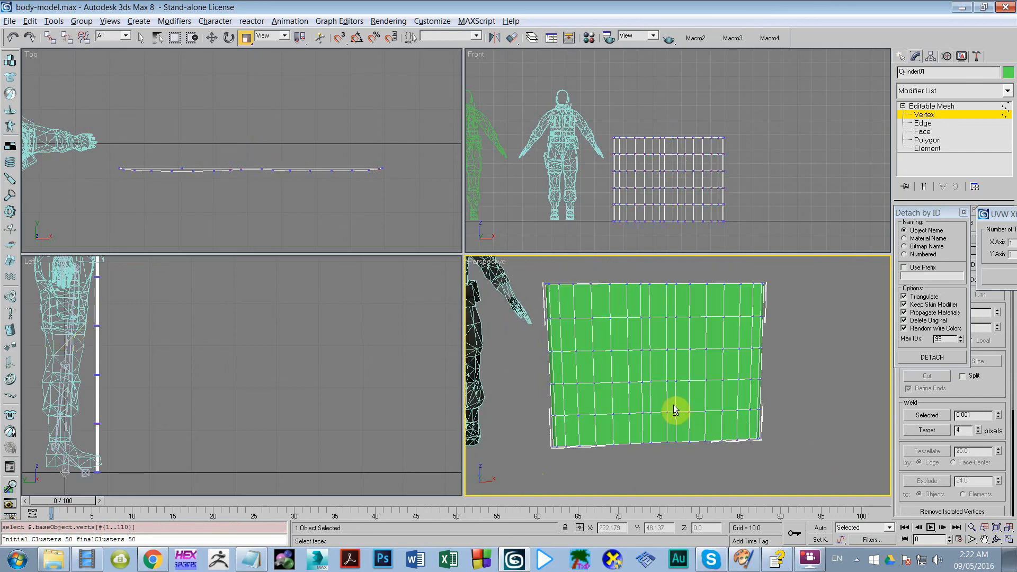
pyautogui.scroll(3, 674, 408)
pyautogui.scroll(-3, 789, 297)
pyautogui.scroll(3, 816, 328)
pyautogui.press('2')
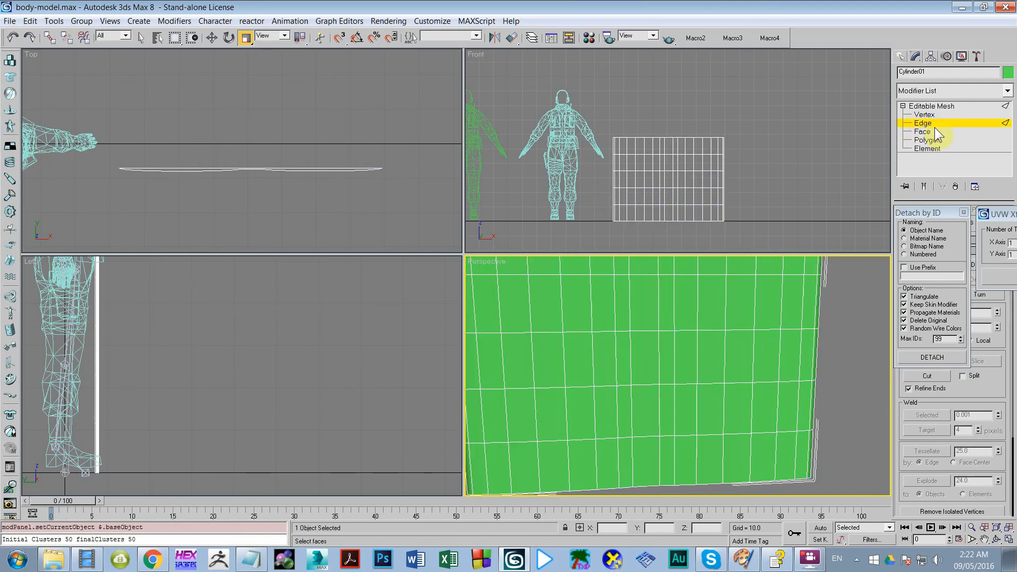
pyautogui.press('2')
pyautogui.scroll(-5, 825, 300)
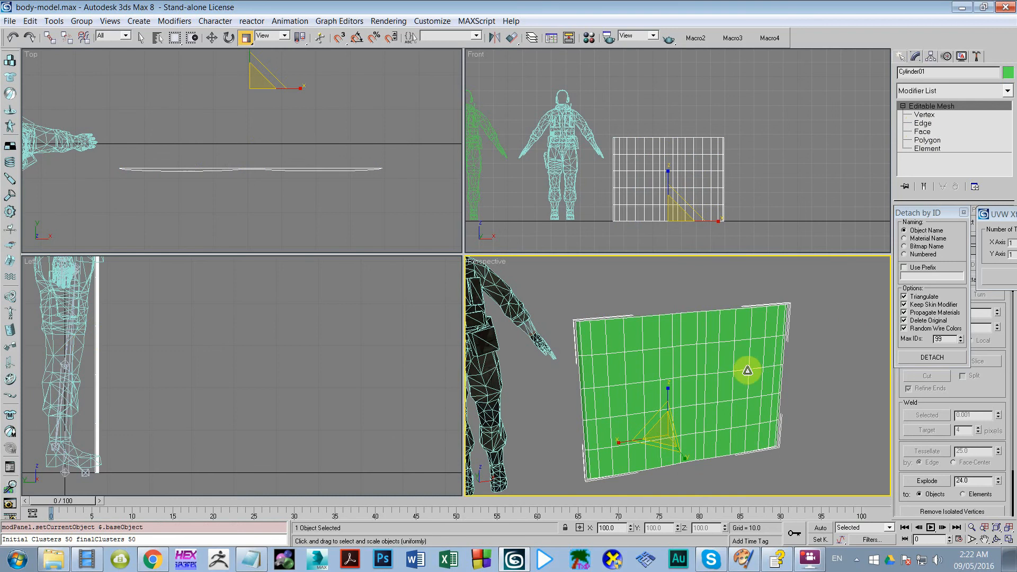
# Run Detach by ID on the flattened cylinder and delete the resulting mesh
pyautogui.click(750, 388)
pyautogui.press('w')
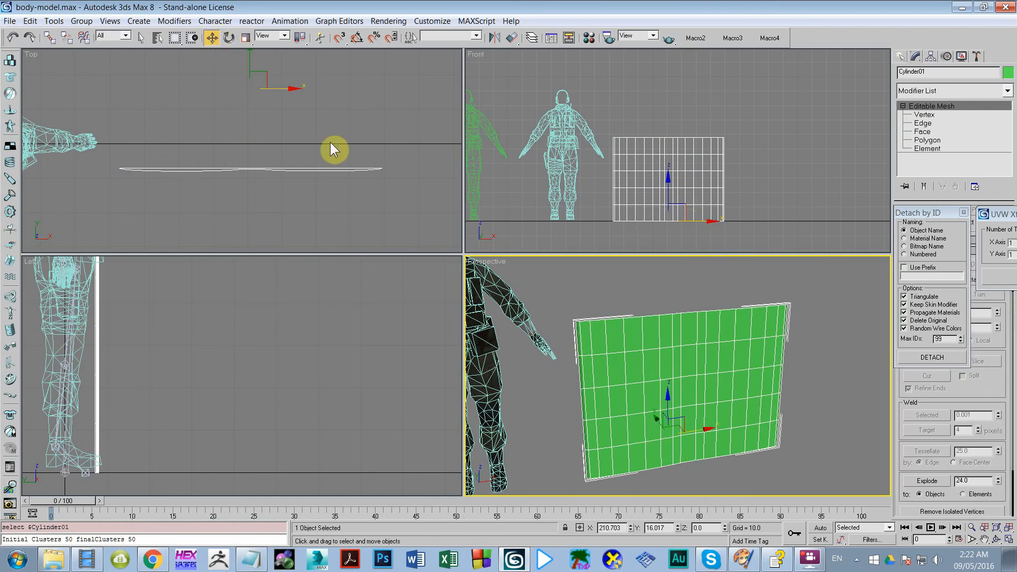
pyautogui.click(932, 357)
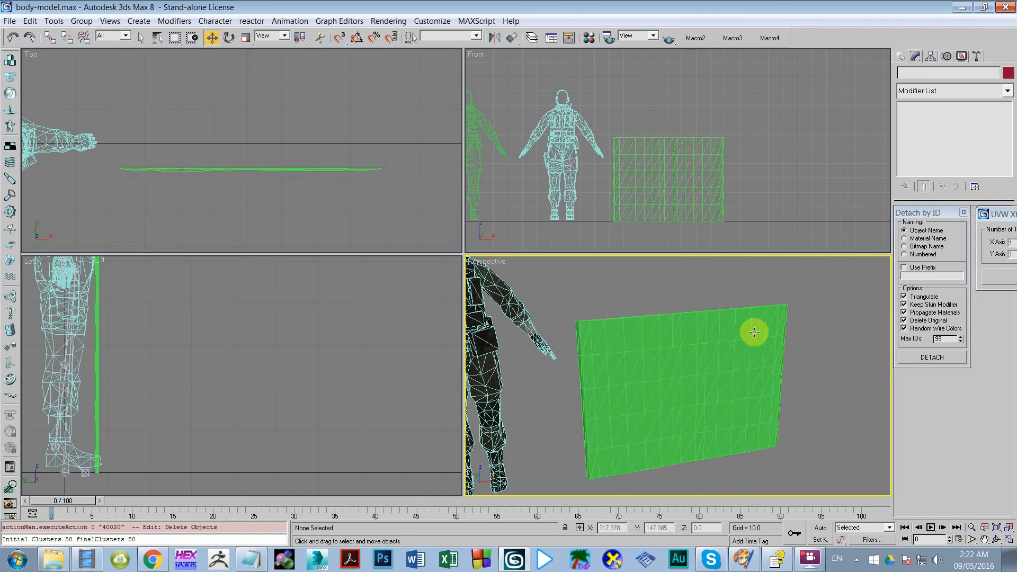
pyautogui.click(701, 334)
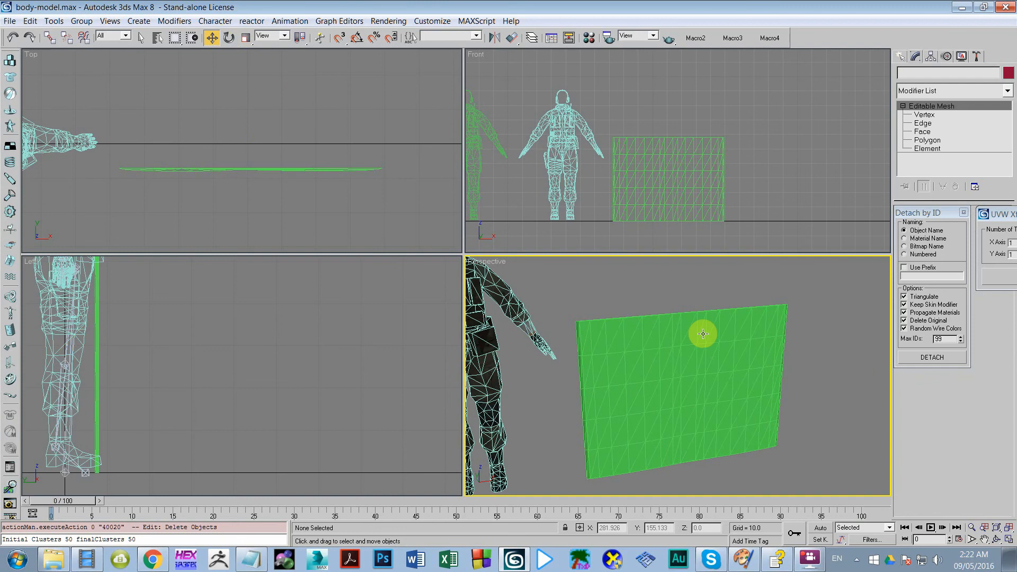
pyautogui.press('Delete')
# Maximize the Perspective viewport and frame the soldier clones in it
pyautogui.scroll(-5, 714, 327)
pyautogui.scroll(5, 686, 308)
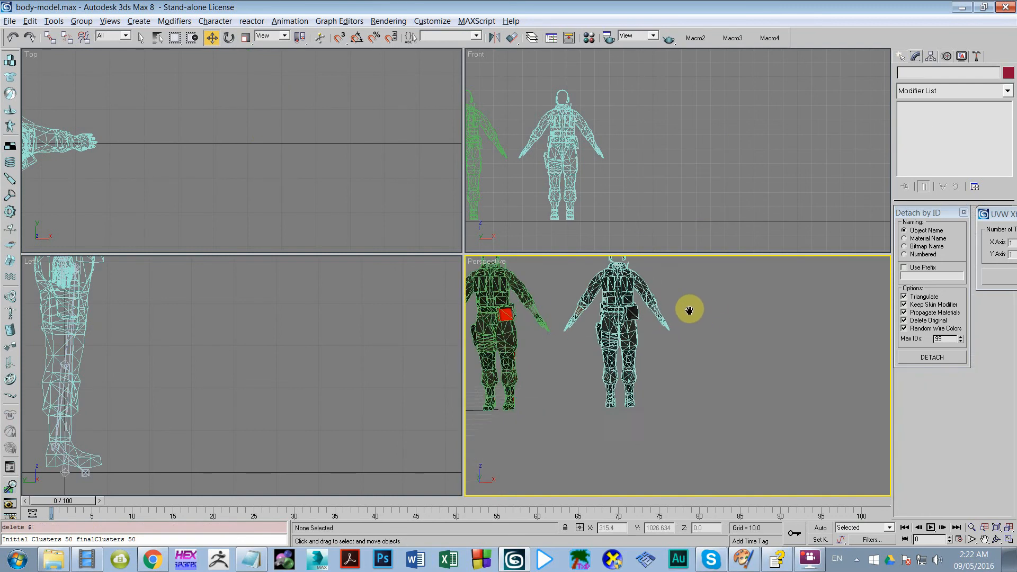
pyautogui.click(1009, 540)
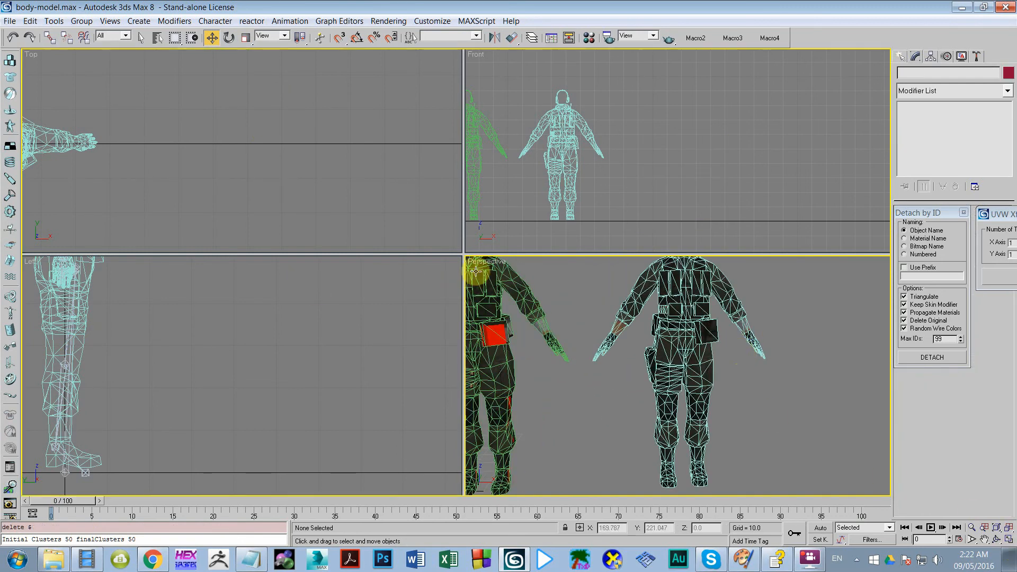
pyautogui.moveTo(465, 253); pyautogui.dragTo(472, 268)
pyautogui.scroll(-5, 480, 270)
pyautogui.moveTo(498, 271); pyautogui.dragTo(610, 308, button='middle')
pyautogui.scroll(5, 613, 281)
pyautogui.scroll(-2, 610, 308)
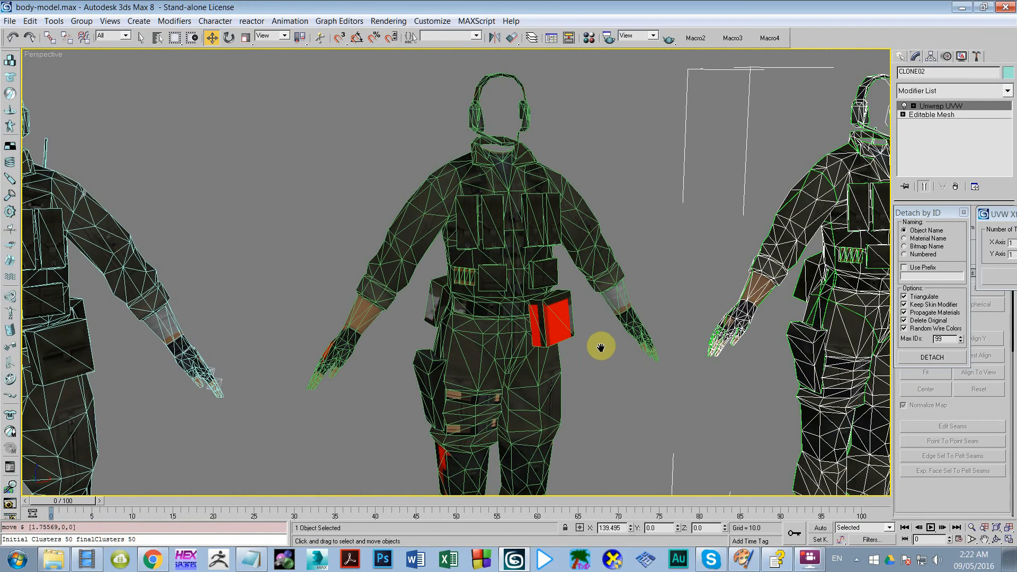
# Examine the middle clone's mesh and texture, and turn off the edged faces display with nothing selected
pyautogui.click(447, 209)
pyautogui.scroll(4, 464, 186)
pyautogui.scroll(-4, 519, 233)
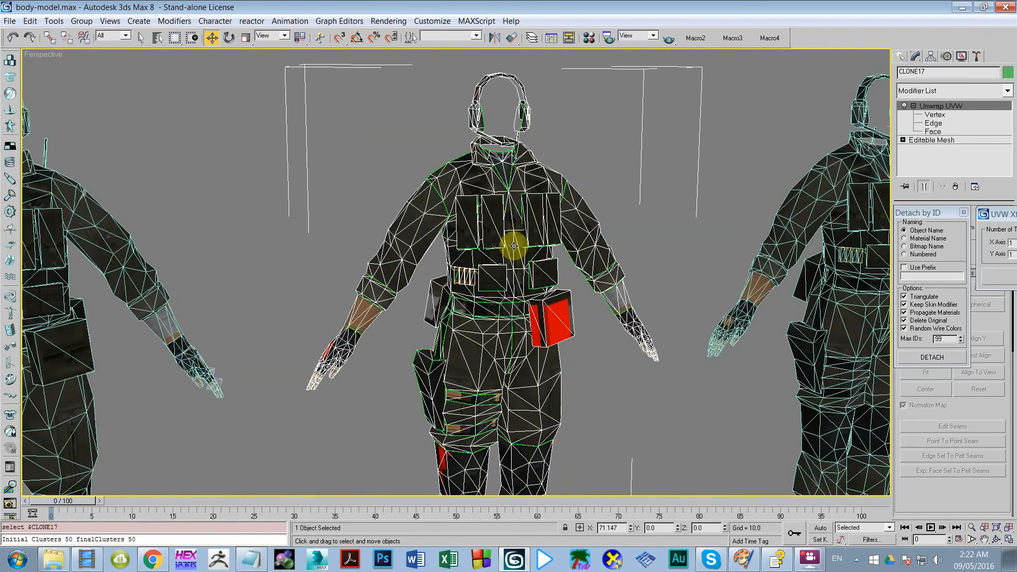
pyautogui.scroll(4, 491, 291)
pyautogui.scroll(-4, 536, 313)
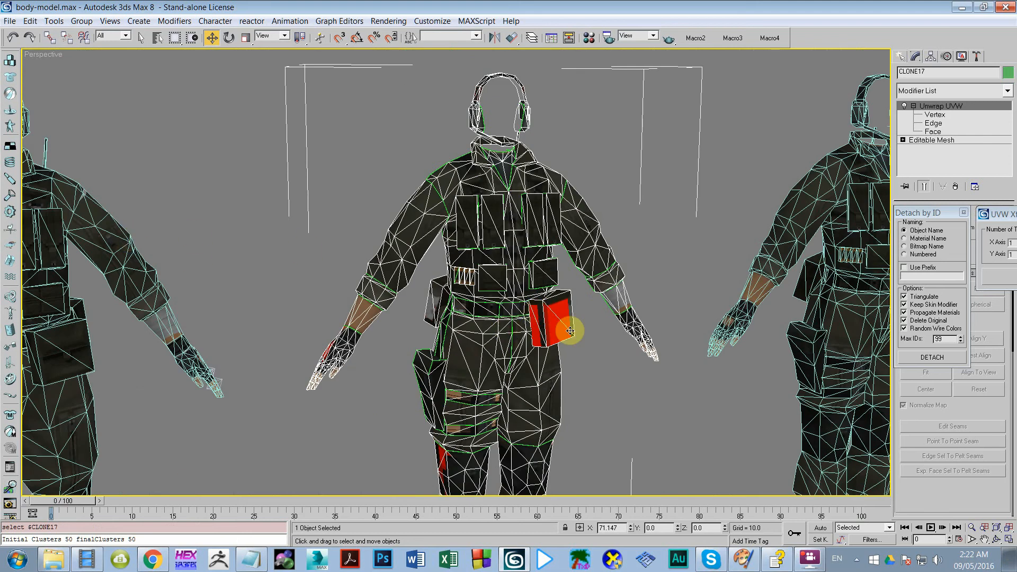
pyautogui.click(602, 319)
pyautogui.scroll(5, 568, 329)
pyautogui.press('F4')
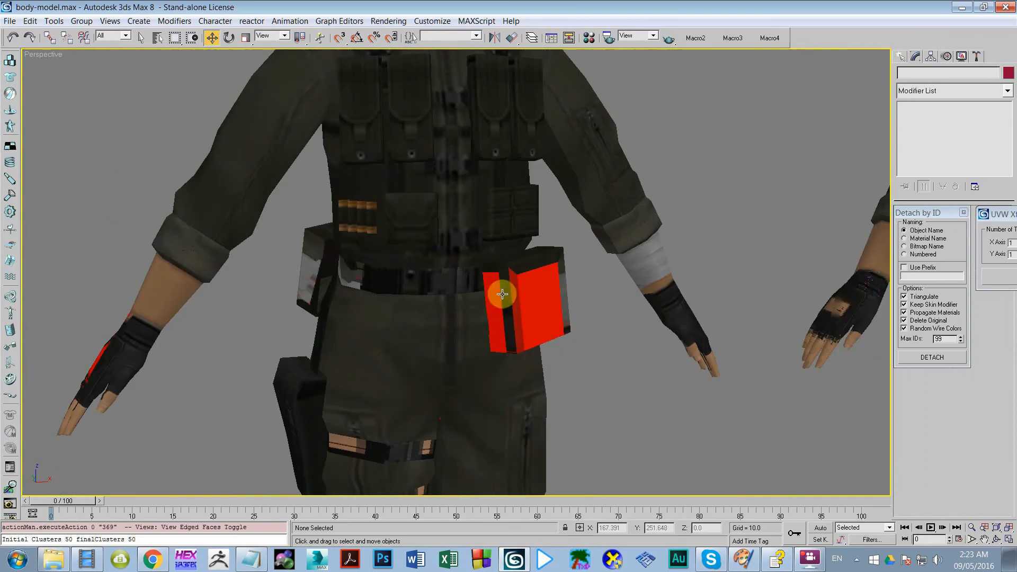
# Examine the projected texture on the middle clone's hip pouch, boots and glove up close
pyautogui.scroll(5, 504, 304)
pyautogui.scroll(-5, 520, 339)
pyautogui.moveTo(521, 339); pyautogui.dragTo(658, 113, button='middle')
pyautogui.scroll(5, 543, 245)
pyautogui.scroll(-5, 520, 212)
pyautogui.scroll(5, 486, 166)
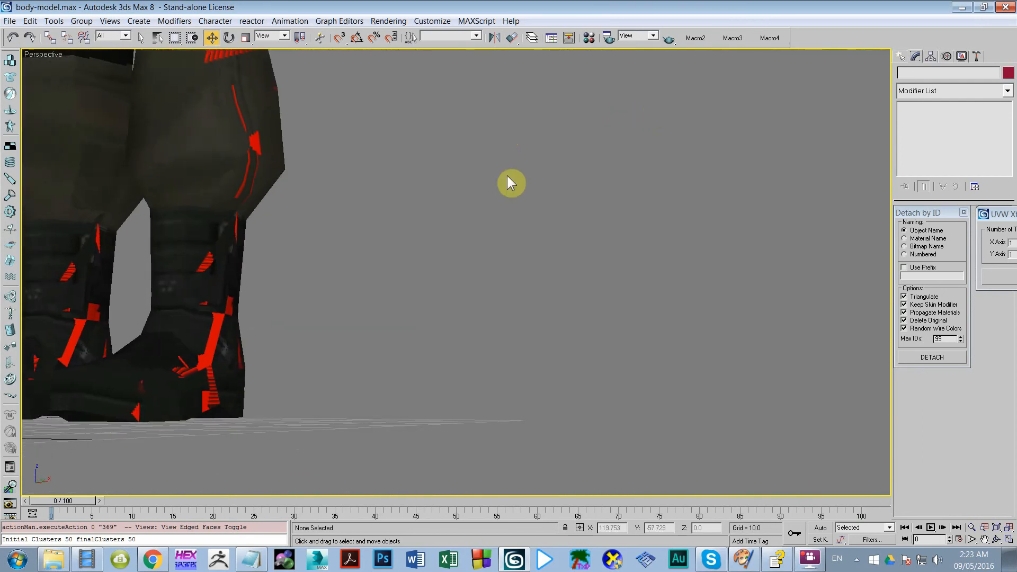
pyautogui.scroll(-5, 507, 177)
pyautogui.keyDown('alt'); pyautogui.moveTo(507, 177); pyautogui.dragTo(436, 363, button='middle'); pyautogui.keyUp('alt')
pyautogui.scroll(4, 437, 366)
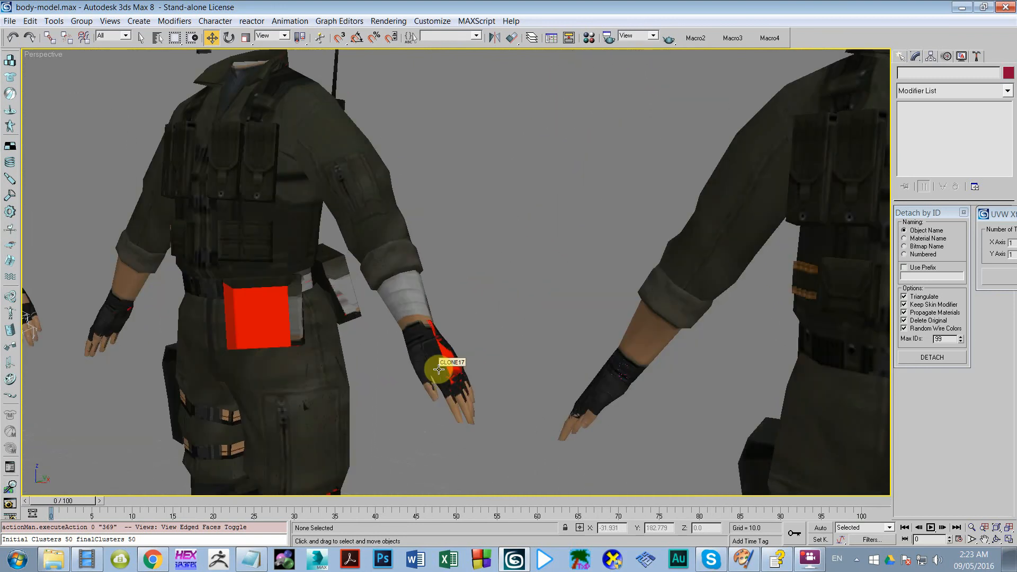
pyautogui.keyDown('alt'); pyautogui.moveTo(452, 366); pyautogui.dragTo(474, 357, button='middle'); pyautogui.keyUp('alt')
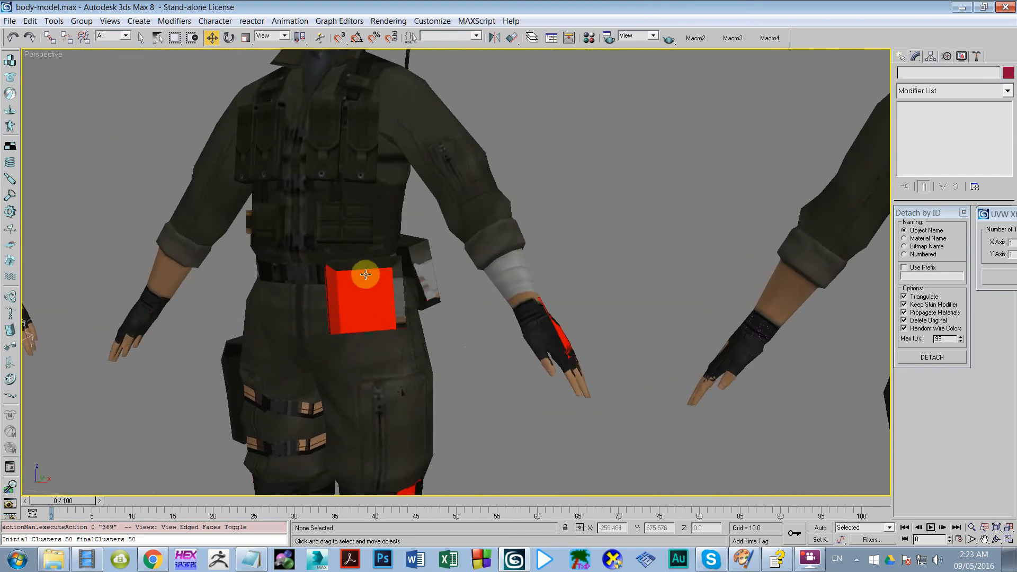
pyautogui.keyDown('alt'); pyautogui.moveTo(366, 280); pyautogui.dragTo(384, 280, button='middle'); pyautogui.keyUp('alt')
# Compare the original soldier with its two re-textured clones side by side
pyautogui.scroll(-5, 385, 280)
pyautogui.scroll(-3, 560, 312)
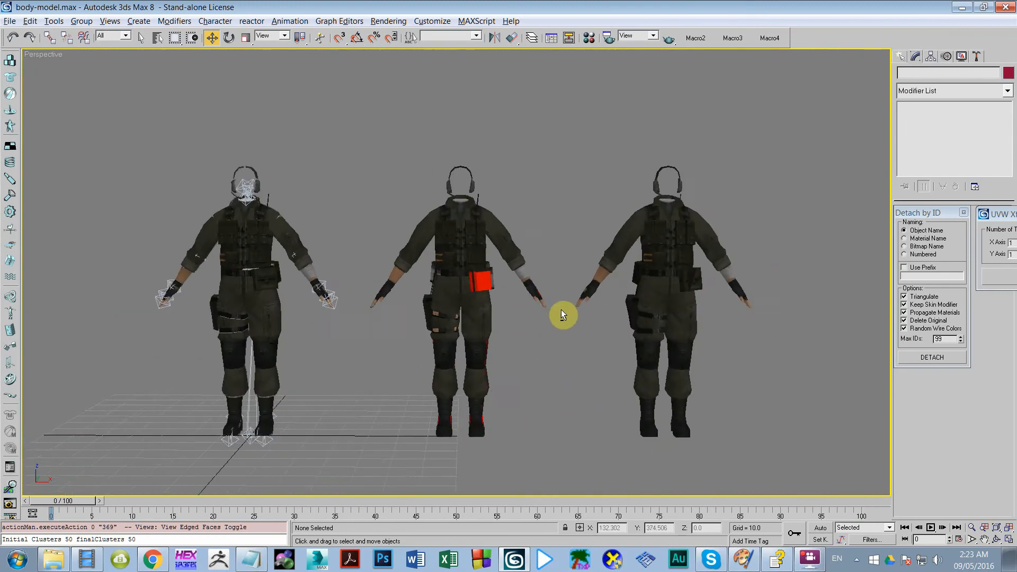
pyautogui.keyDown('alt'); pyautogui.moveTo(561, 313); pyautogui.dragTo(533, 287, button='middle'); pyautogui.keyUp('alt')
pyautogui.scroll(3, 689, 361)
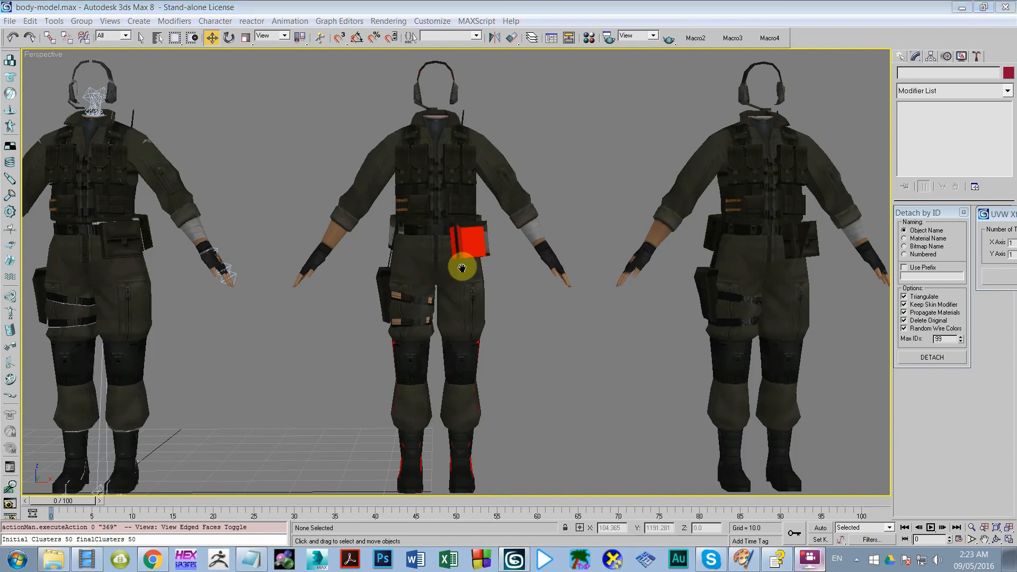
pyautogui.scroll(-5, 461, 264)
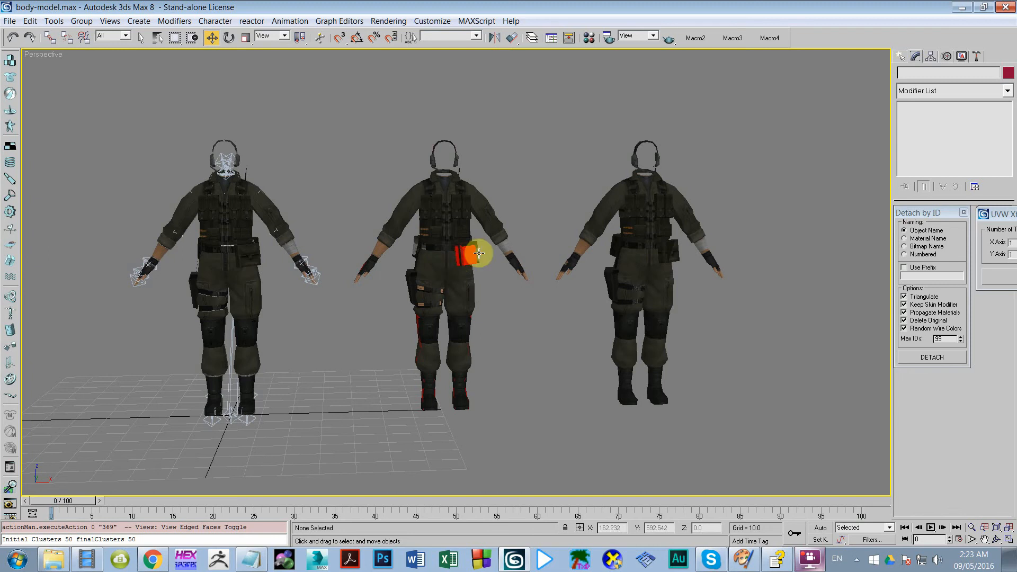
# Delete the two clones beside the original soldier
pyautogui.moveTo(514, 233); pyautogui.dragTo(505, 272, button='middle')
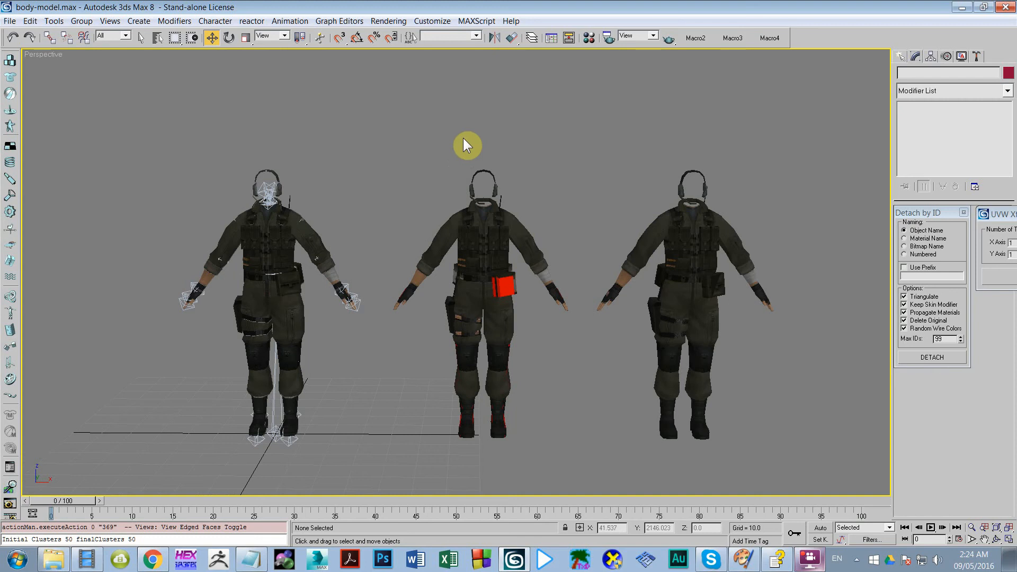
pyautogui.moveTo(463, 137); pyautogui.dragTo(741, 422)
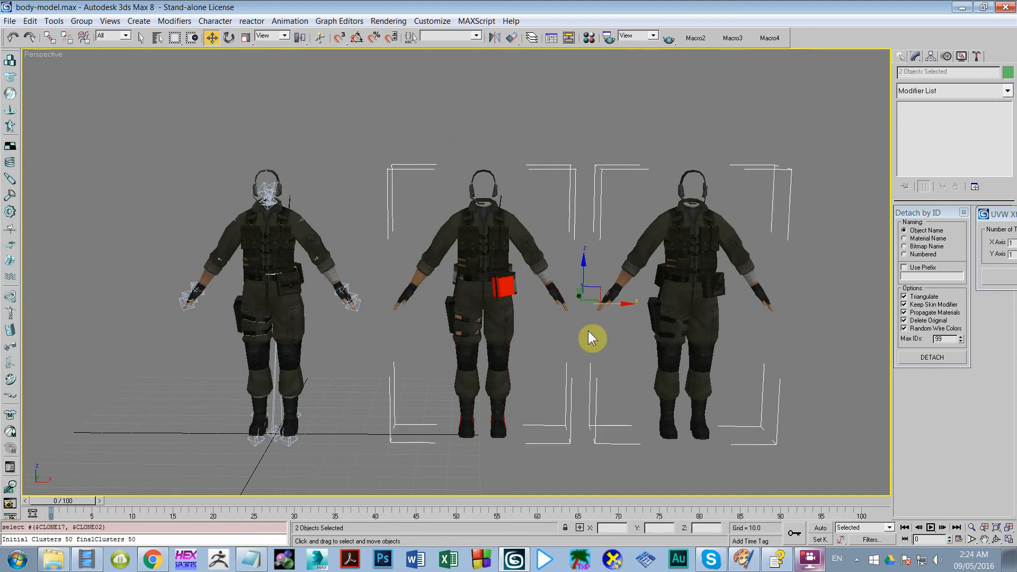
pyautogui.press('Delete')
# Clone the original soldier about 83.5 units along X and remove the Skin modifier from the copy
pyautogui.click(277, 234)
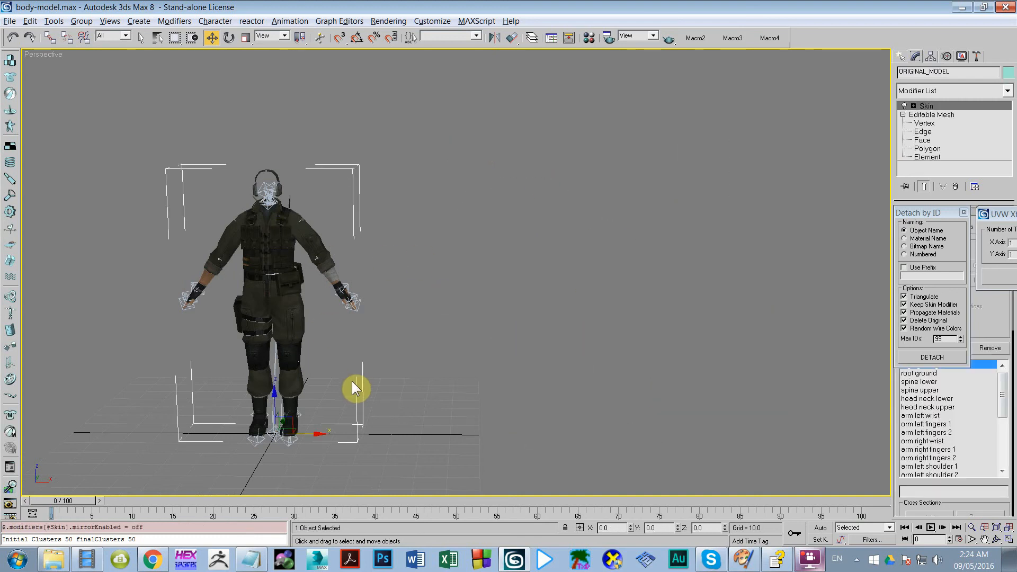
pyautogui.scroll(3, 249, 366)
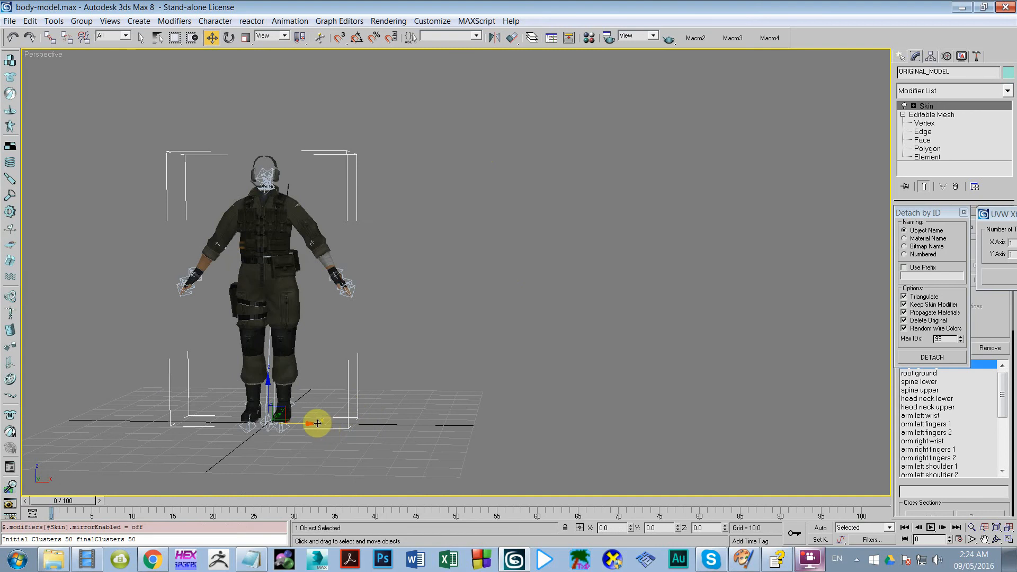
pyautogui.keyDown('shift'); pyautogui.moveTo(317, 423); pyautogui.dragTo(552, 430); pyautogui.keyUp('shift')
pyautogui.click(480, 331)
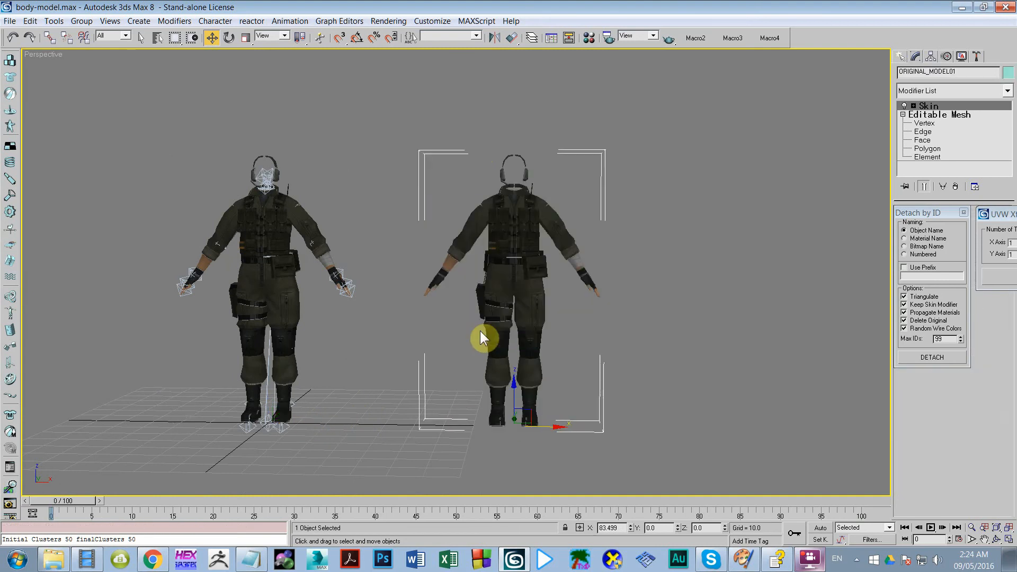
pyautogui.click(957, 187)
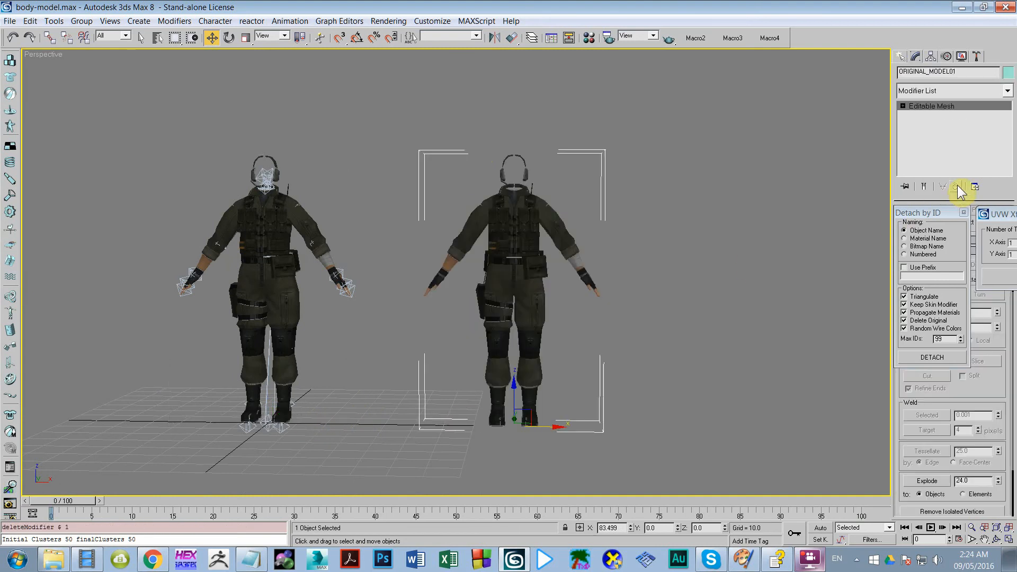
pyautogui.rightClick(504, 192)
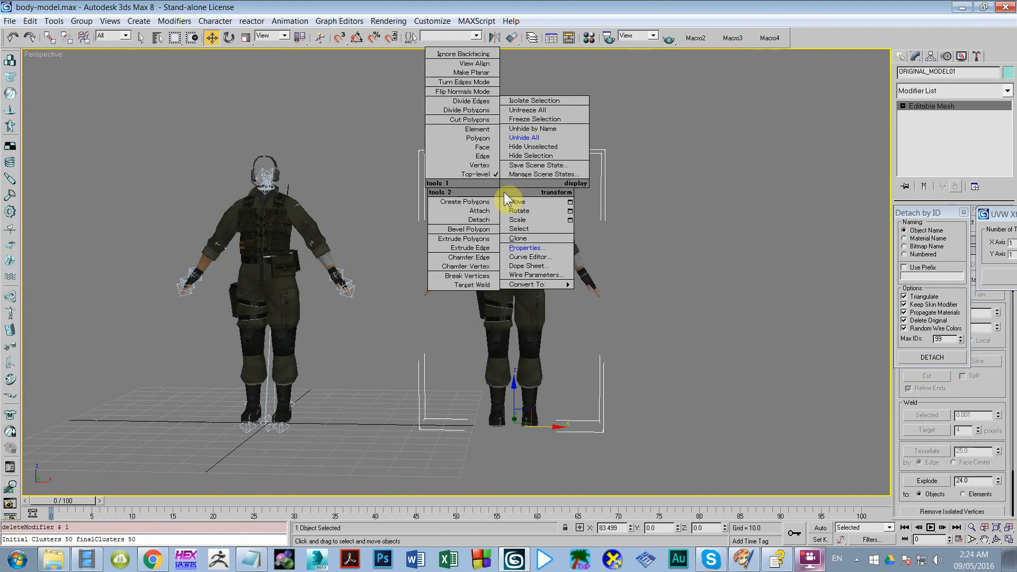
pyautogui.click(532, 156)
pyautogui.click(10, 38)
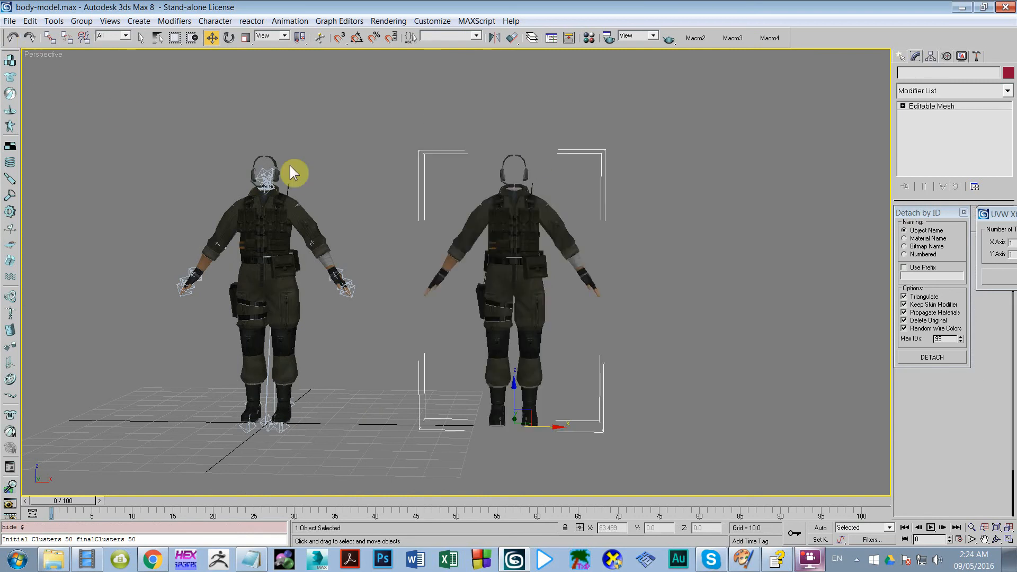
# Hide everything except the copied soldier
pyautogui.rightClick(501, 204)
pyautogui.click(551, 160)
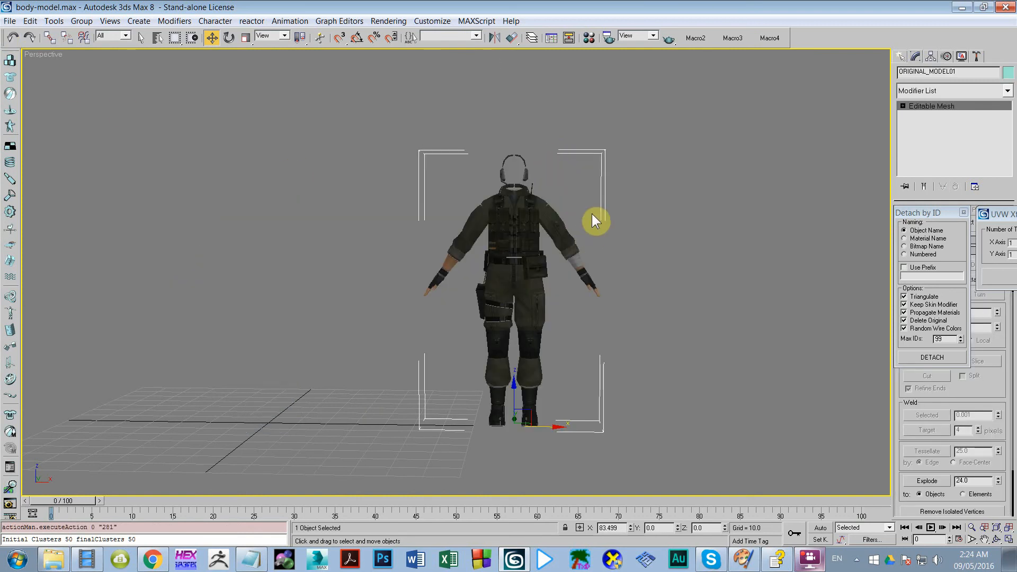
# Detach the copied soldier's parts by material ID, naming them by Bitmap Name and keeping all other detach options enabled
pyautogui.click(476, 21)
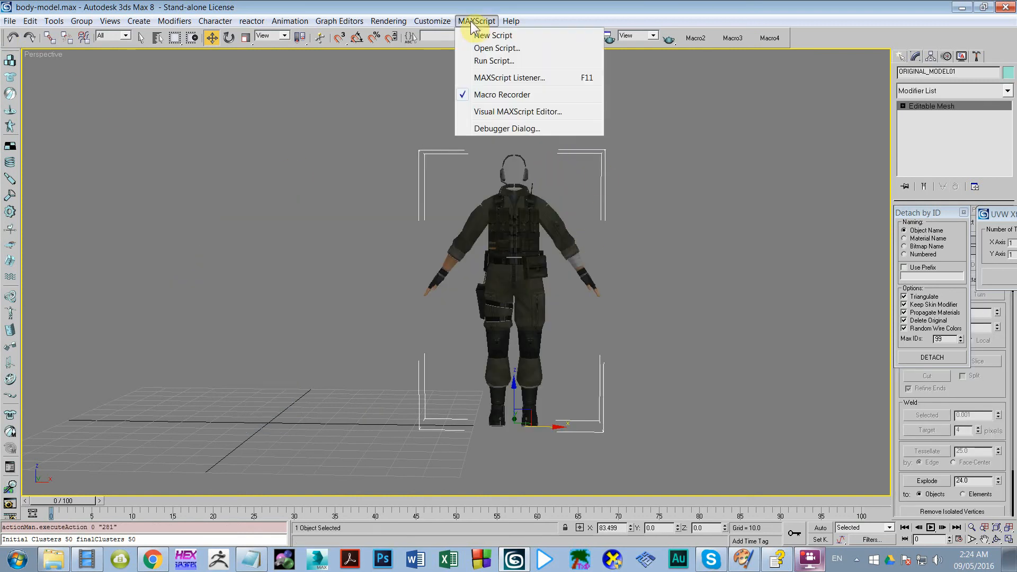
pyautogui.moveTo(931, 215); pyautogui.dragTo(648, 150)
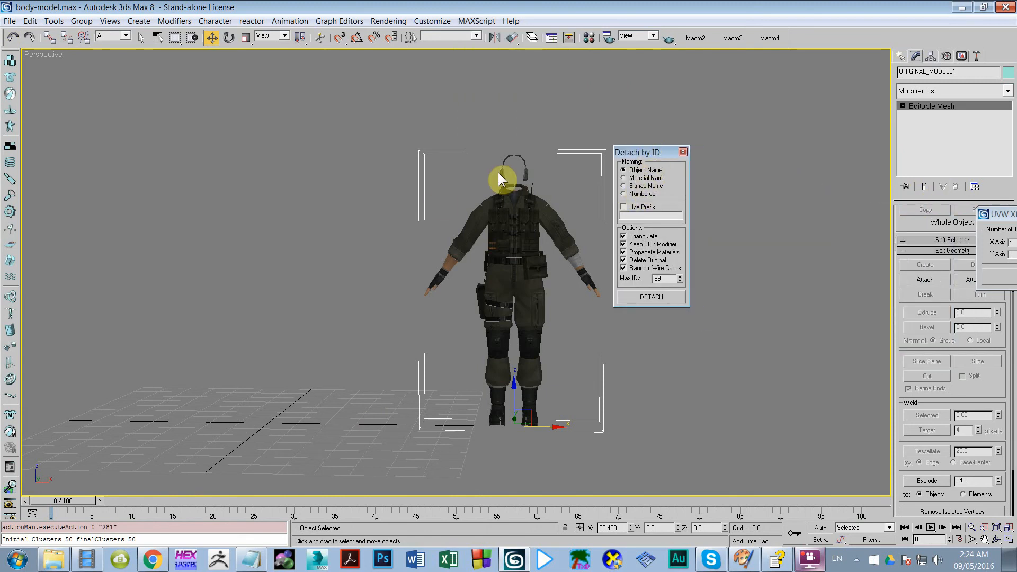
pyautogui.moveTo(377, 224); pyautogui.dragTo(288, 273, button='middle')
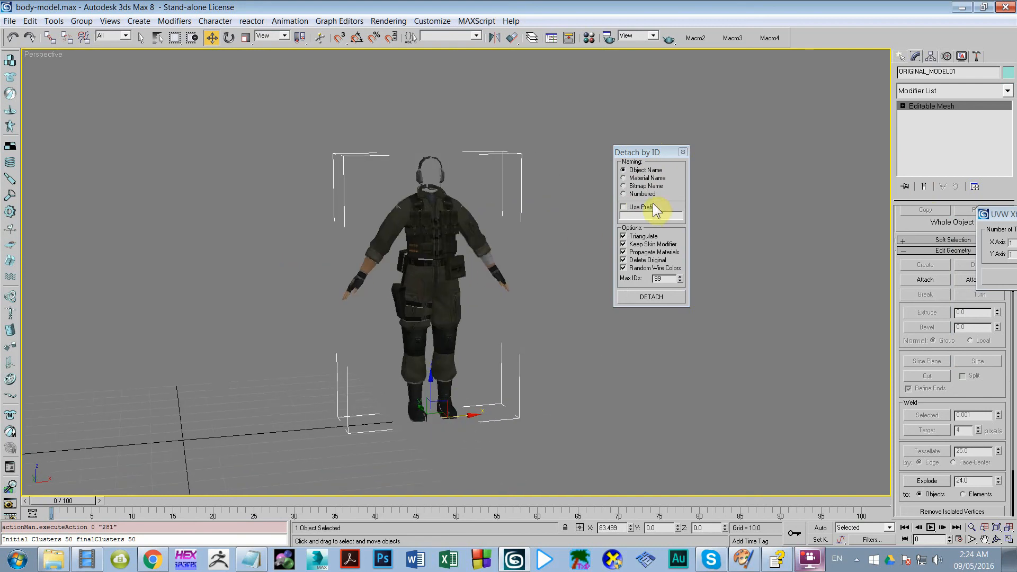
pyautogui.click(632, 186)
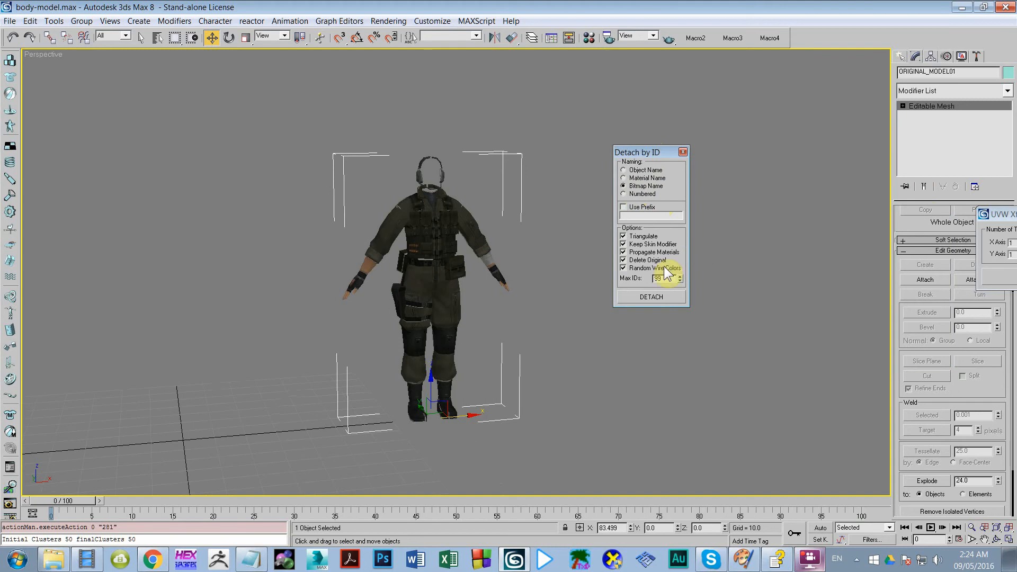
pyautogui.click(646, 297)
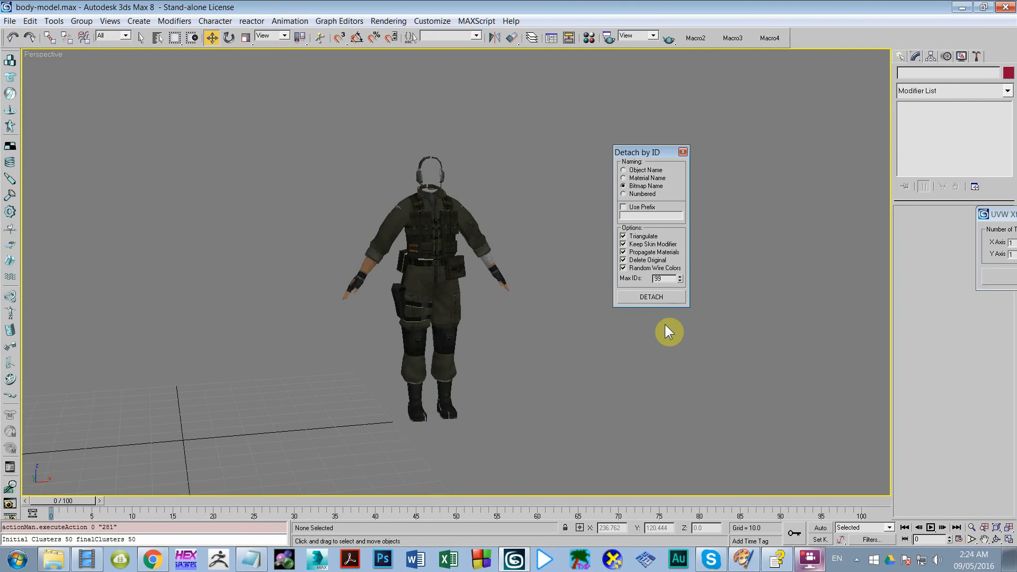
# Check the object properties of the leftover ORIGINAL_MODEL02 and delete that object
pyautogui.press('h')
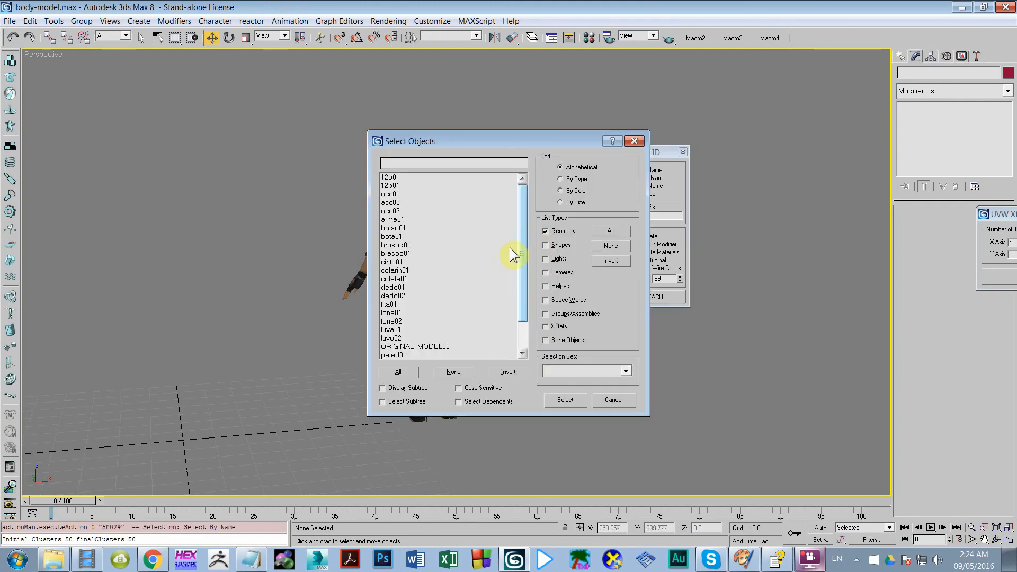
pyautogui.click(434, 347)
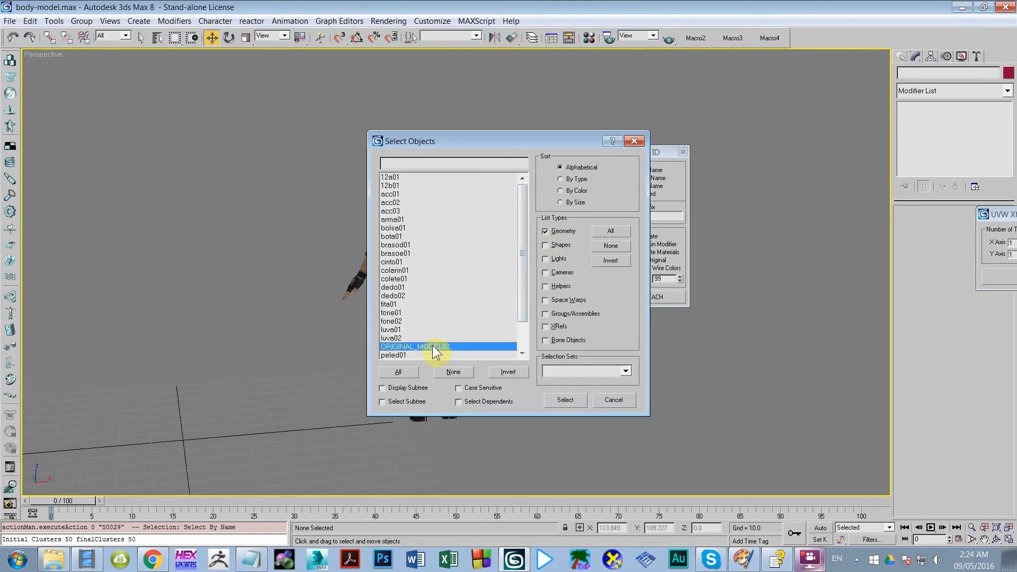
pyautogui.click(564, 400)
pyautogui.moveTo(558, 399)
pyautogui.mouseDown(button='middle')
pyautogui.moveTo(463, 391)
pyautogui.moveTo(501, 389)
pyautogui.mouseUp(button='middle')
pyautogui.press('F3')
pyautogui.press('F3')
pyautogui.rightClick(453, 363)
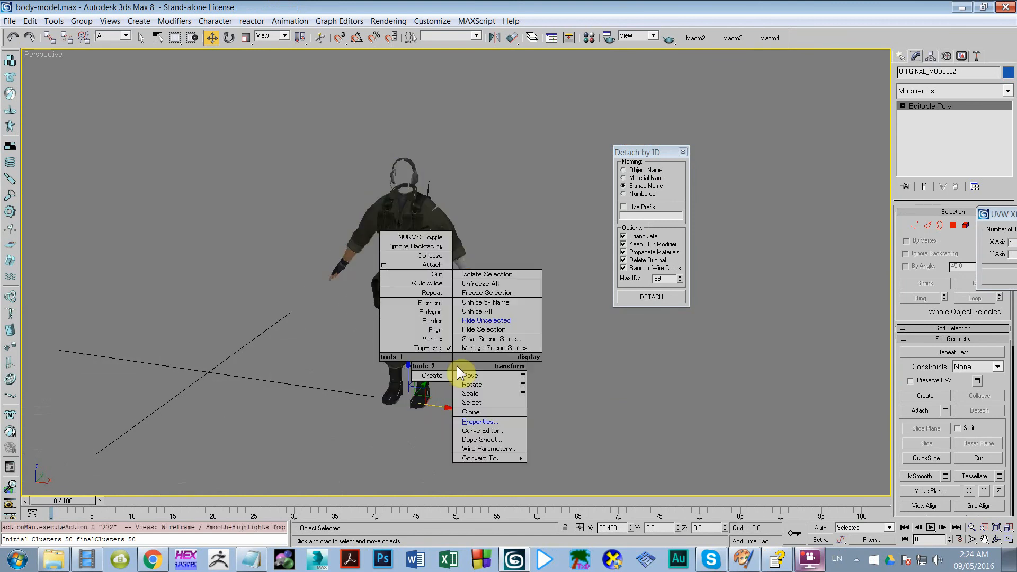
pyautogui.click(493, 422)
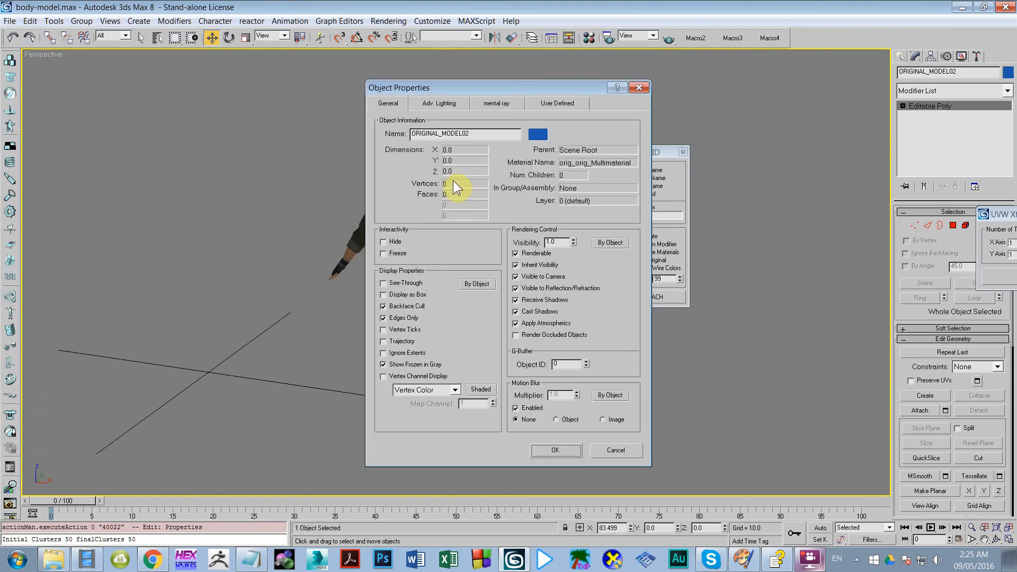
pyautogui.click(639, 87)
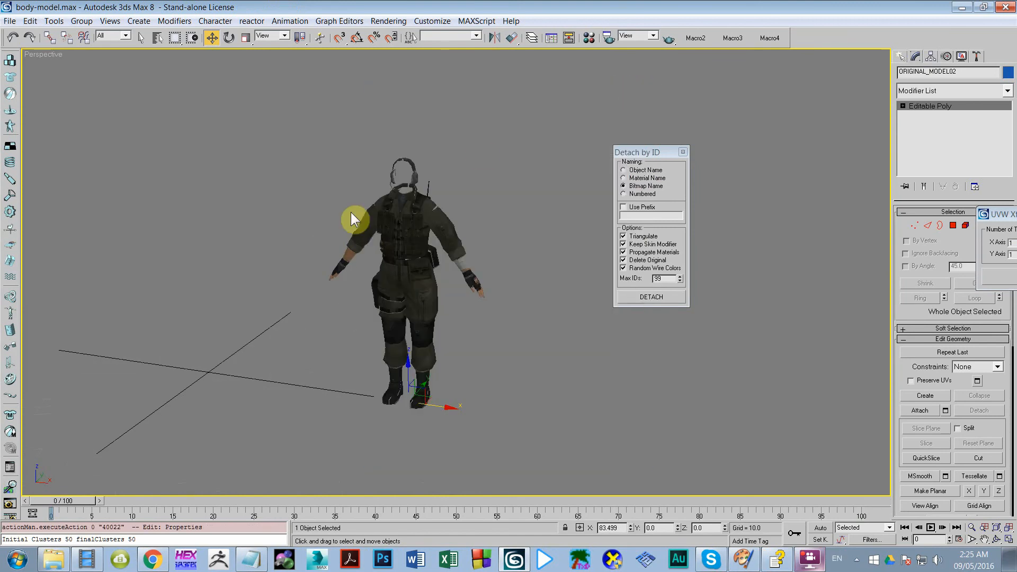
pyautogui.moveTo(352, 220); pyautogui.dragTo(369, 189, button='middle')
pyautogui.press('Delete')
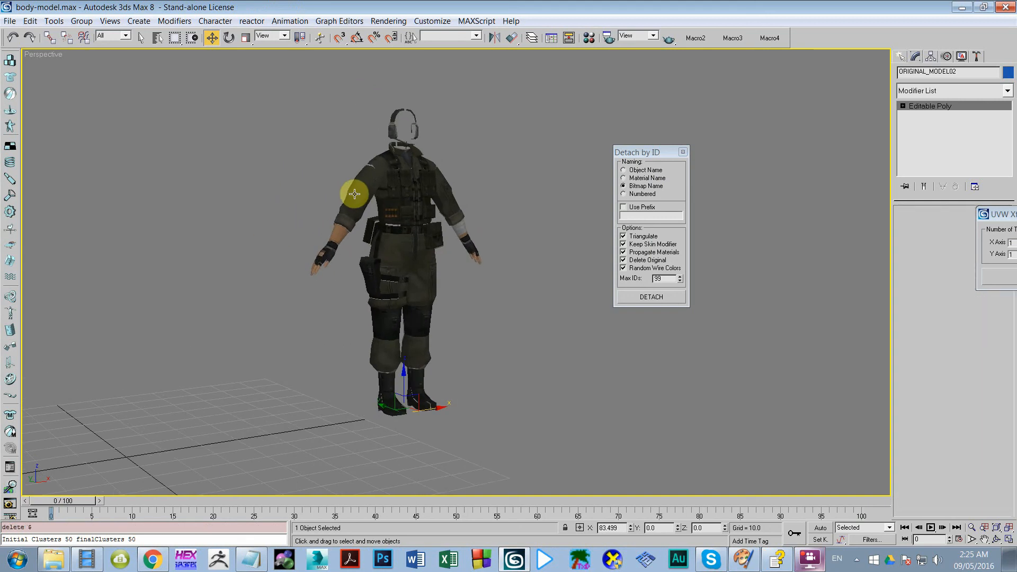
# Show edged faces on the detached soldier parts and select the upper arm piece brasoe01, with the Detach by ID dialog moved clear
pyautogui.moveTo(464, 304)
pyautogui.mouseDown(button='middle')
pyautogui.moveTo(449, 303)
pyautogui.moveTo(455, 313)
pyautogui.mouseUp(button='middle')
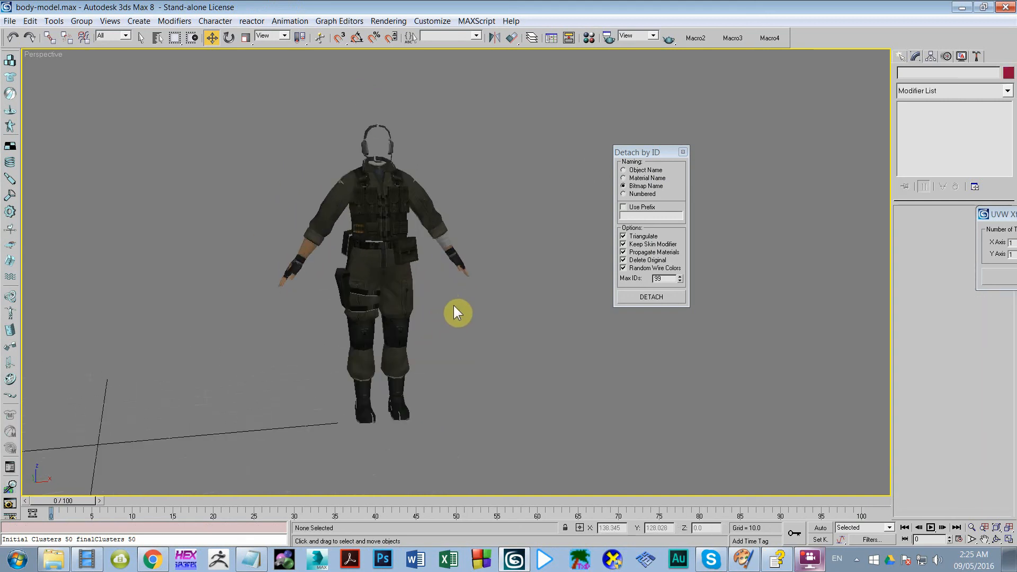
pyautogui.press('F4')
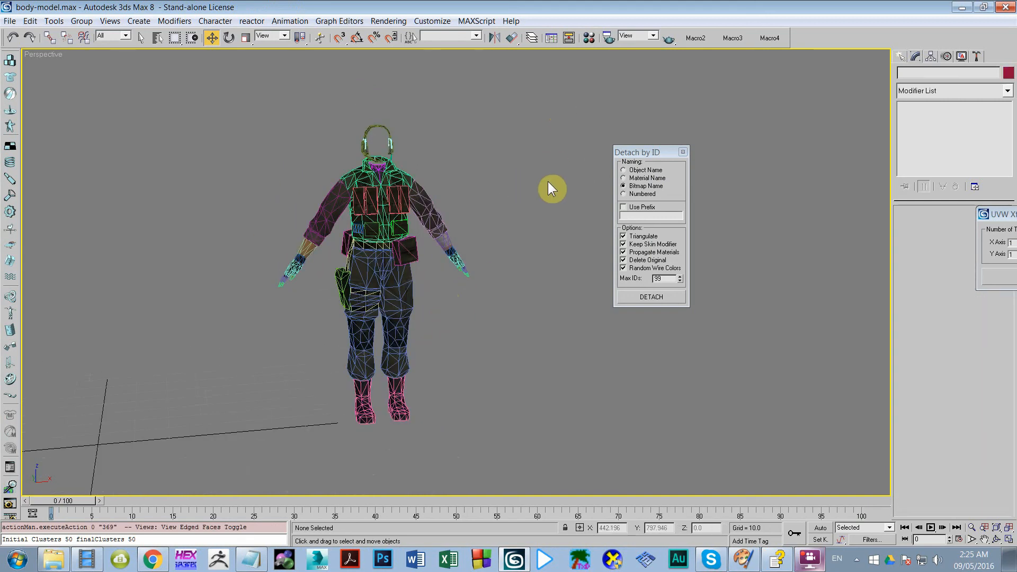
pyautogui.moveTo(666, 148); pyautogui.dragTo(850, 58)
pyautogui.moveTo(540, 109); pyautogui.dragTo(438, 282)
pyautogui.click(444, 211)
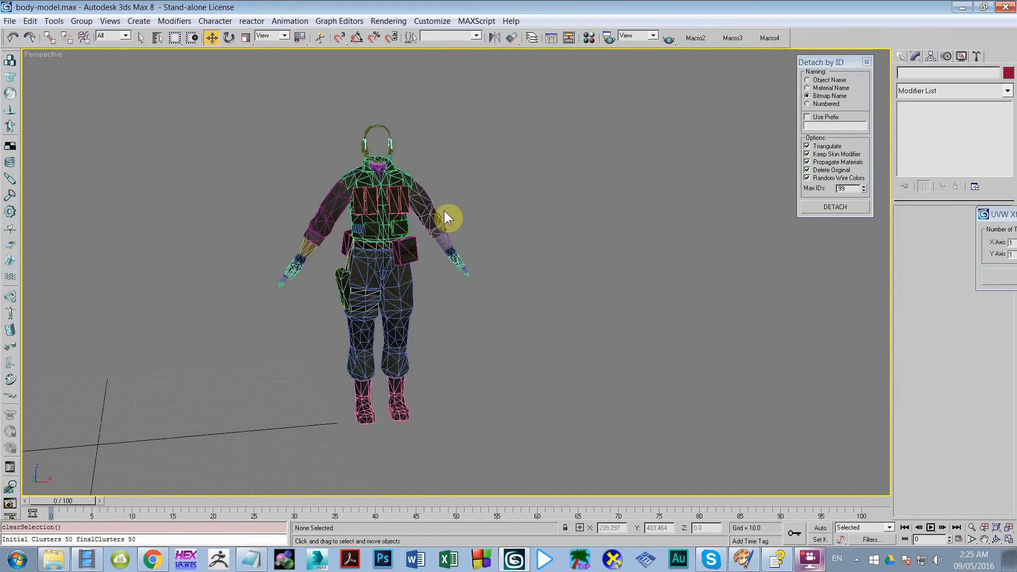
pyautogui.click(432, 205)
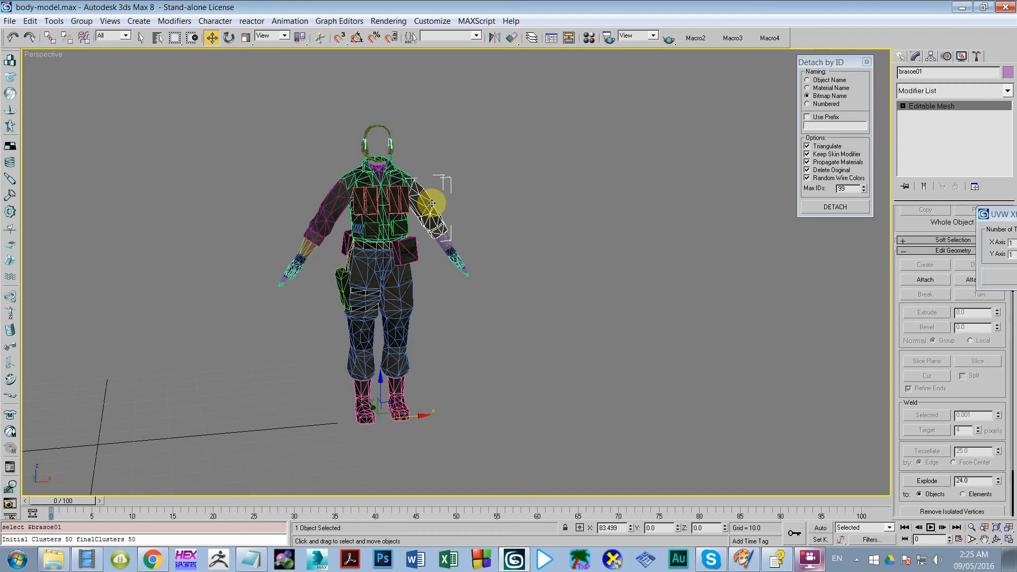
# Switch to NEW_MAP.png in Paint Shop Pro and undo the eraser scribbles on the texture tiles
pyautogui.click(962, 7)
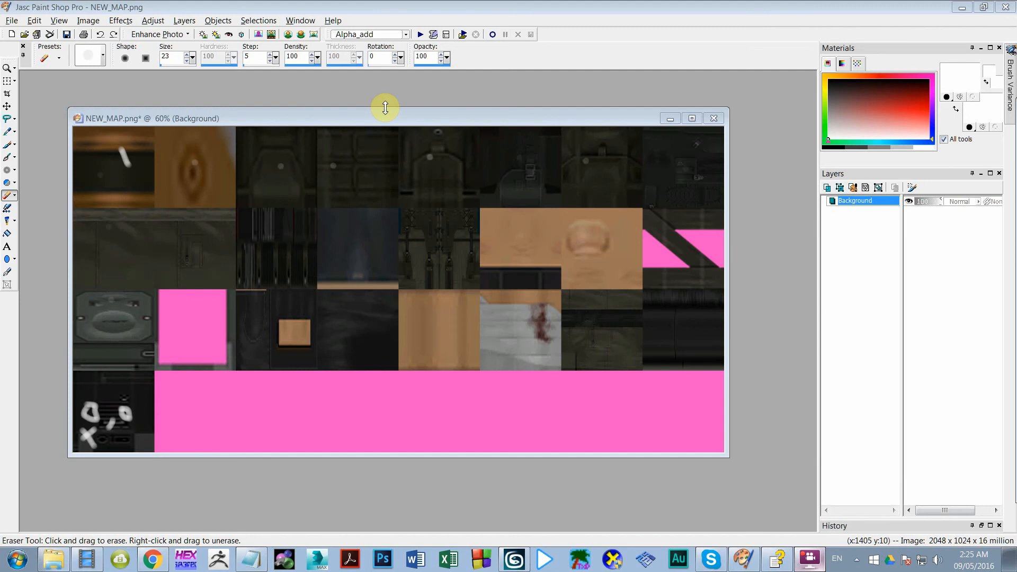
pyautogui.keyDown('ctrl'); pyautogui.click(345, 131); pyautogui.keyUp('ctrl')
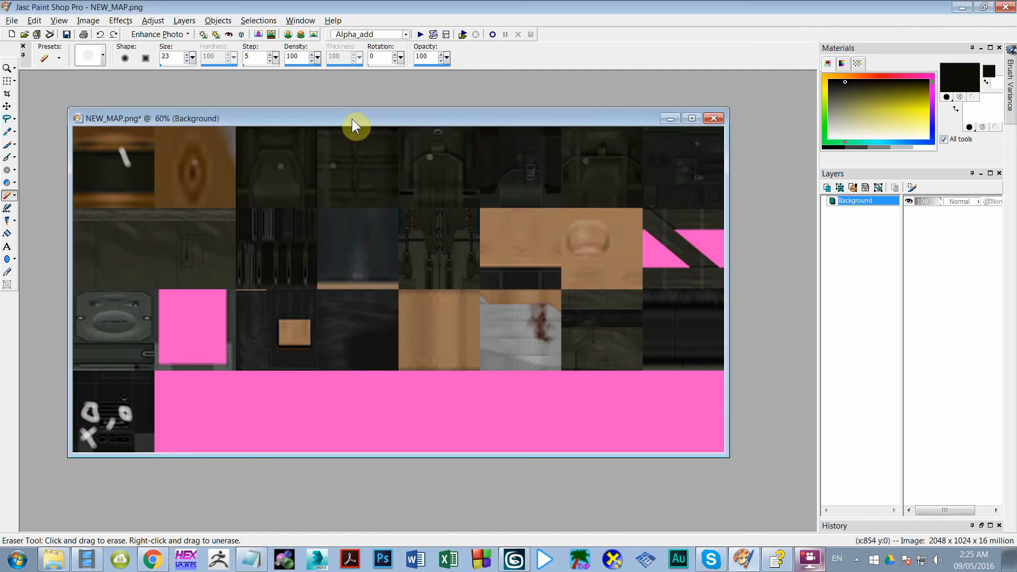
pyautogui.click(34, 21)
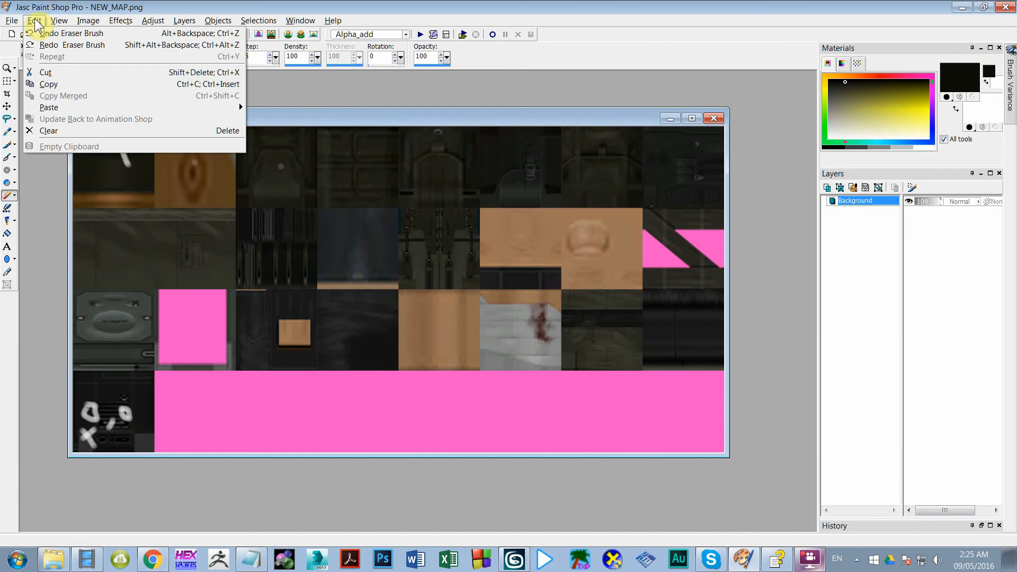
pyautogui.click(45, 33)
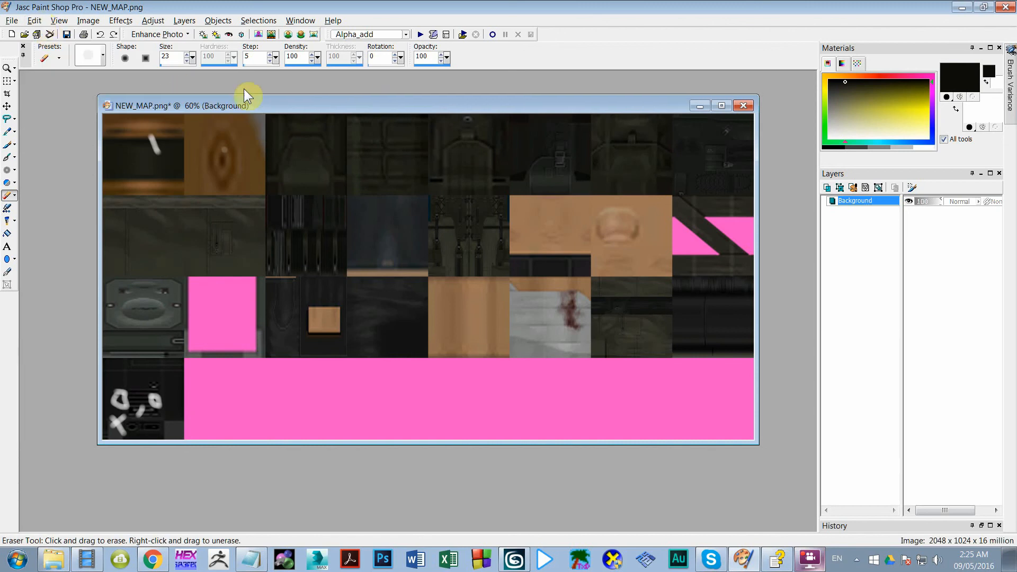
pyautogui.moveTo(244, 110); pyautogui.dragTo(244, 111)
pyautogui.hotkey('ctrl', 'z')
pyautogui.hotkey('ctrl', 'z')
pyautogui.hotkey('ctrl', 'z')
pyautogui.hotkey('ctrl', 'z')
pyautogui.hotkey('ctrl', 'z')
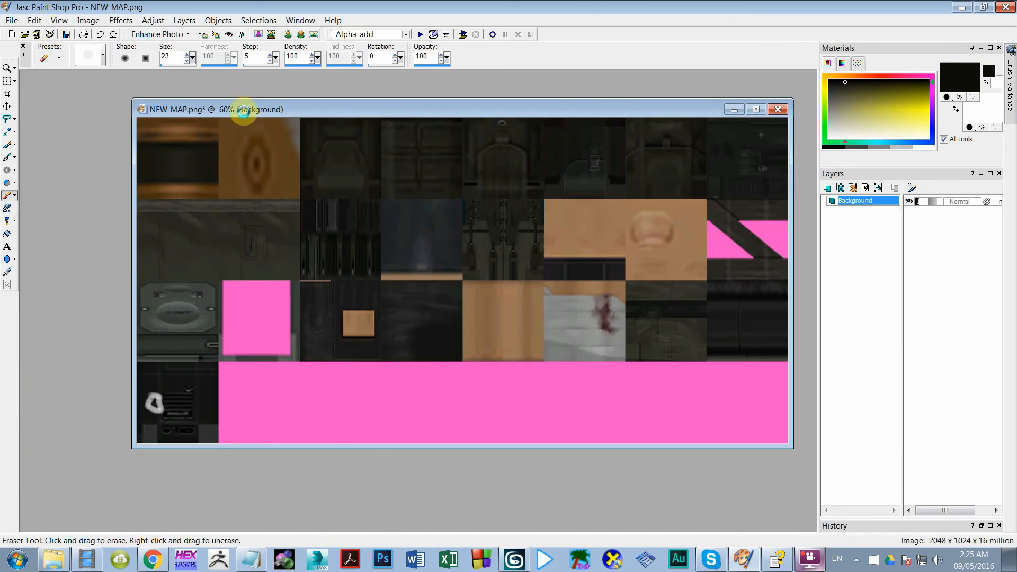
# Browse the individual texture files in the body-model folder
pyautogui.moveTo(1016, 112); pyautogui.dragTo(332, 98)
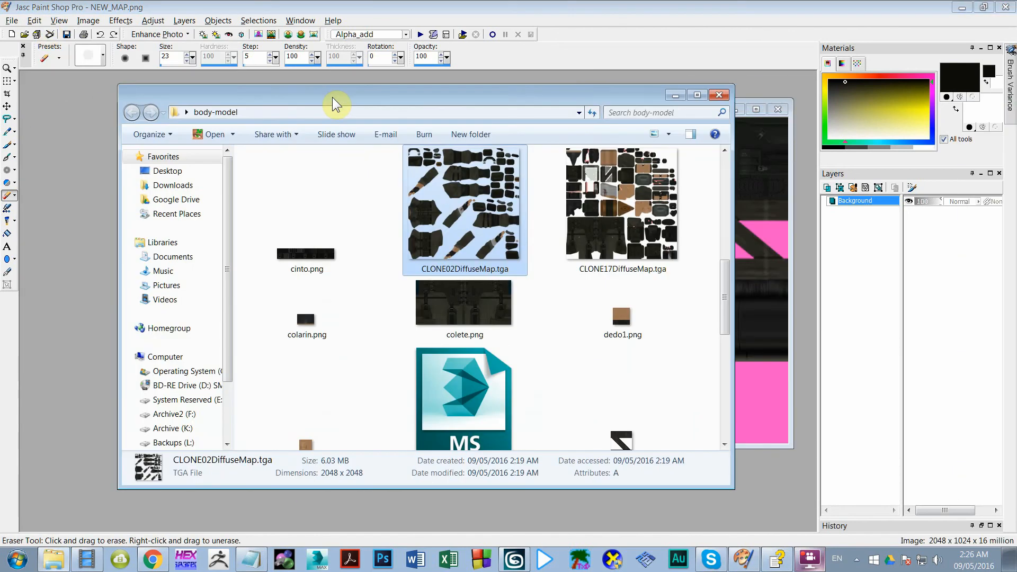
pyautogui.doubleClick(332, 98)
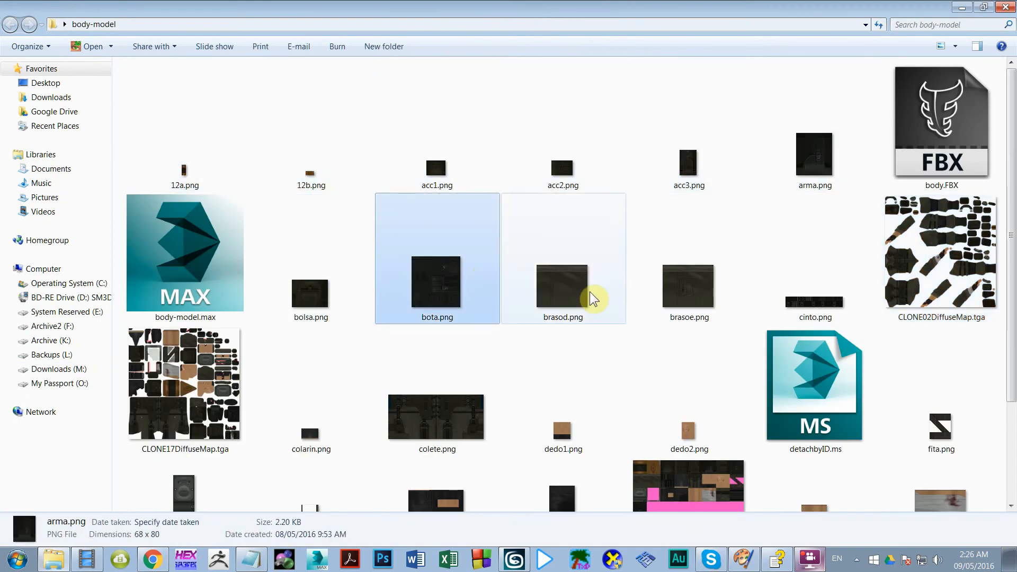
pyautogui.doubleClick(408, 15)
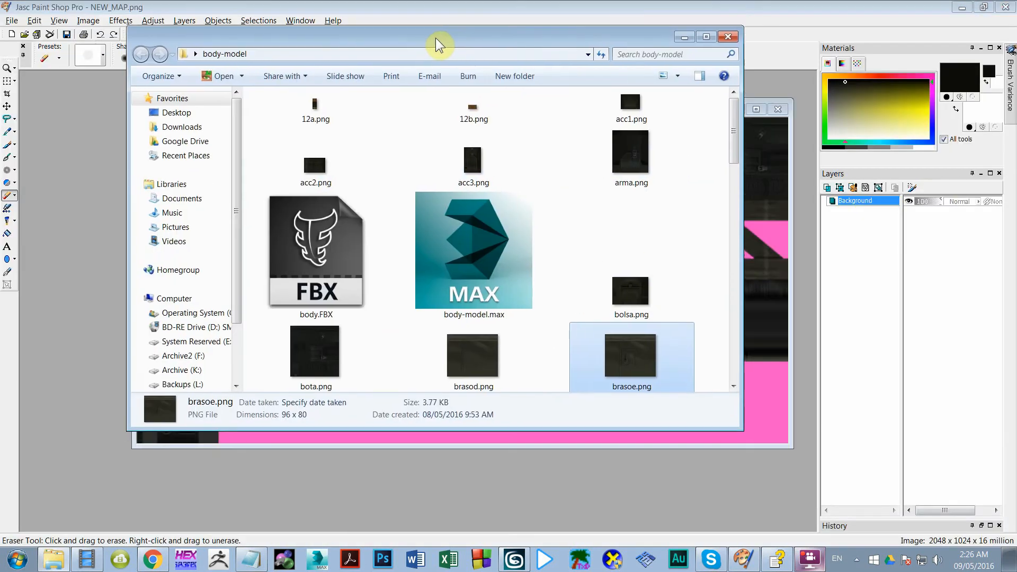
# View 12a.png from the body-model folder enlarged in ACDSee and close the viewer
pyautogui.doubleClick(314, 105)
pyautogui.press('+')
pyautogui.press('+')
pyautogui.press('+')
pyautogui.press('+')
pyautogui.press('+')
pyautogui.press('+')
pyautogui.press('+')
pyautogui.press('+')
pyautogui.press('+')
pyautogui.press('+')
pyautogui.press('+')
pyautogui.press('+')
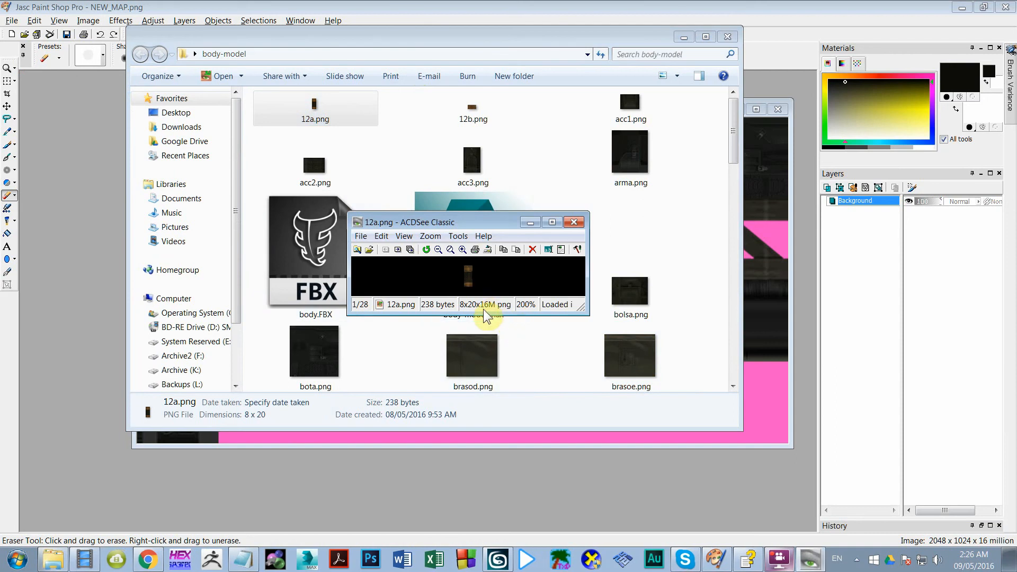
pyautogui.click(574, 83)
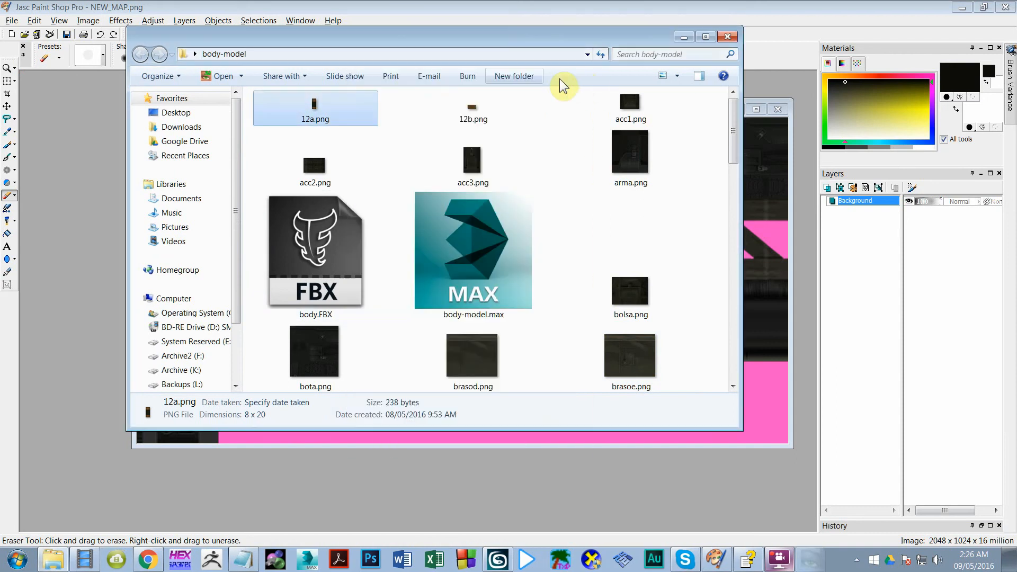
# Examine the first tiles of NEW_MAP.png up close and compare them with the whole atlas and its image size
pyautogui.click(58, 144)
pyautogui.scroll(3, 212, 177)
pyautogui.scroll(2, 155, 190)
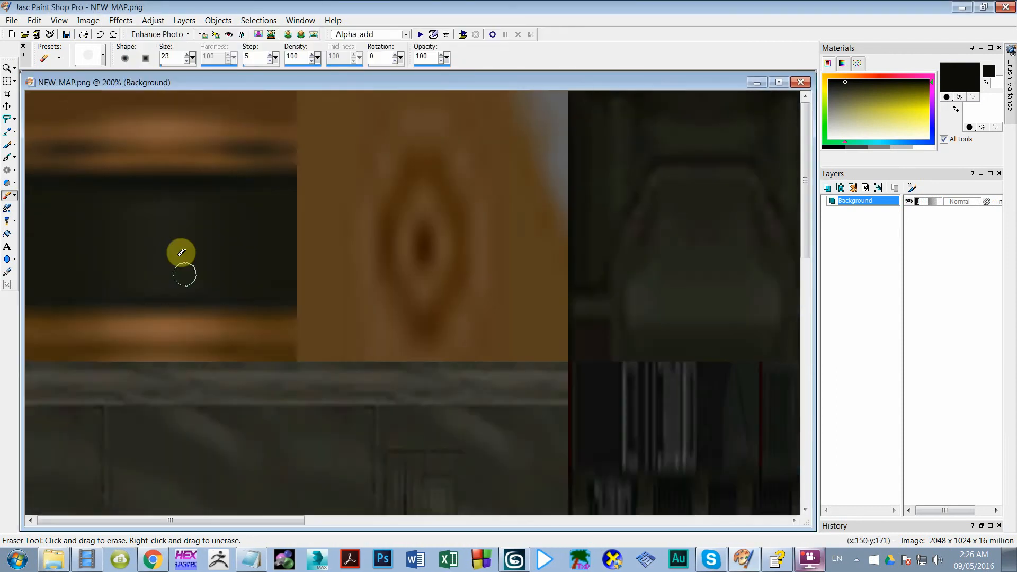
pyautogui.scroll(-6, 179, 252)
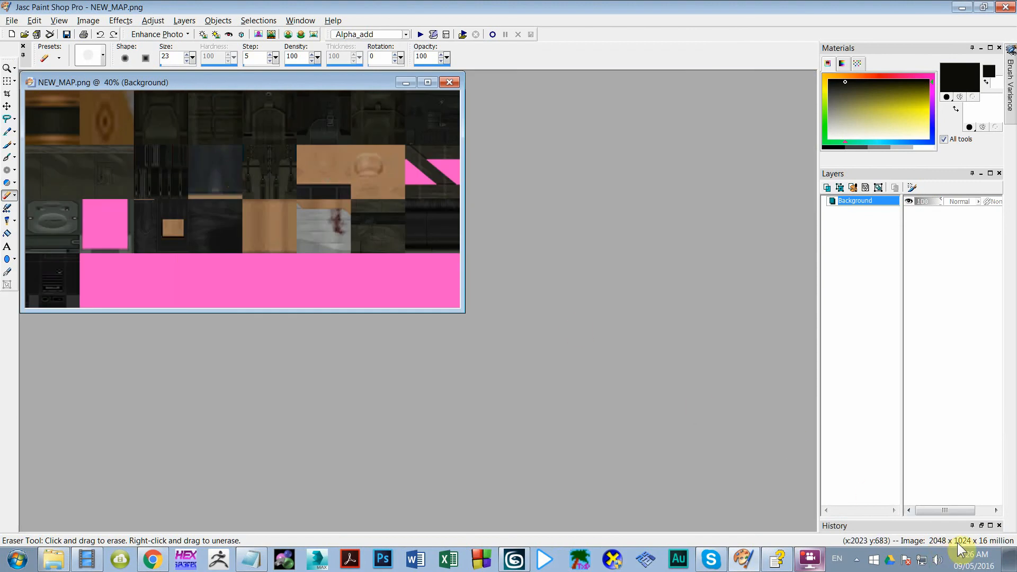
pyautogui.scroll(2, 123, 180)
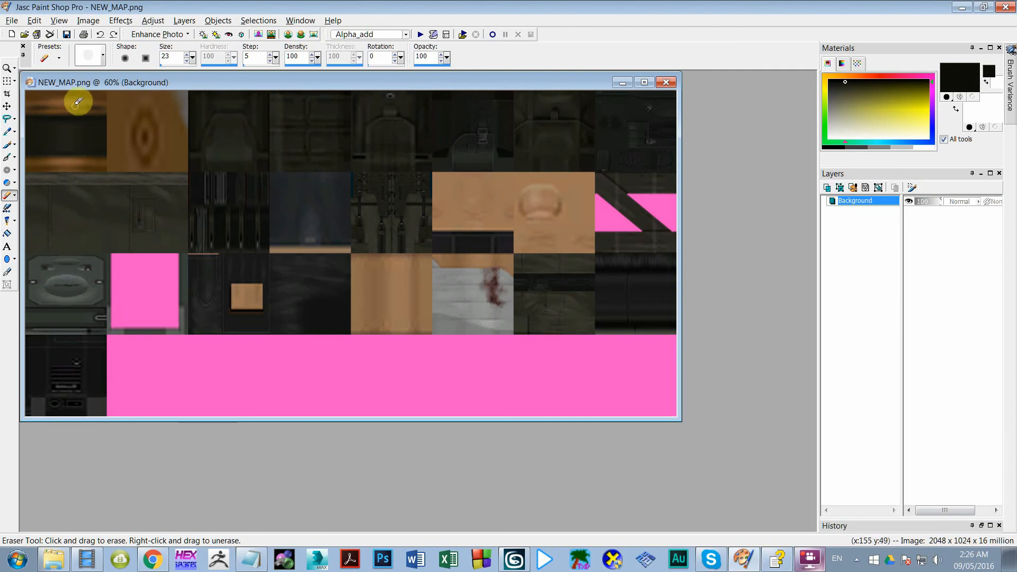
# Compare the order of the texture files in the body-model folder, starting with 12a.png, with the tiles in NEW_MAP.png
pyautogui.hotkey('alt', 'Tab')
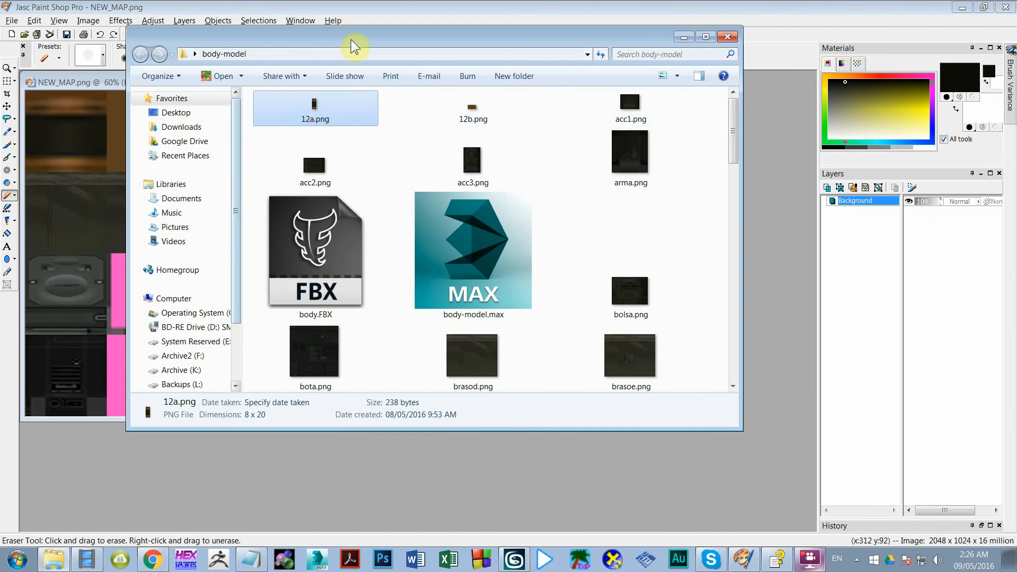
pyautogui.moveTo(352, 46)
pyautogui.mouseDown()
pyautogui.moveTo(363, 216)
pyautogui.moveTo(401, 285)
pyautogui.mouseUp()
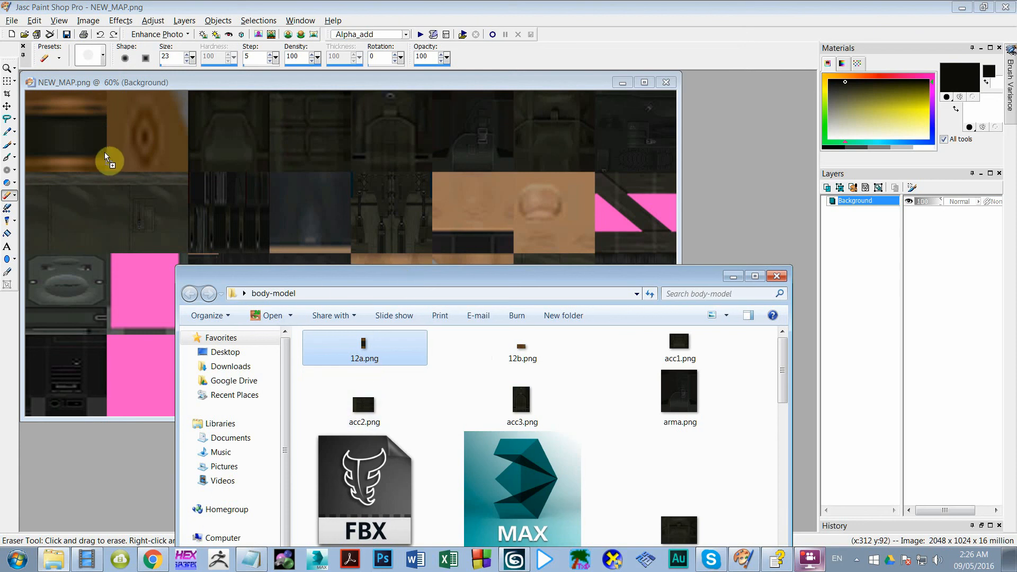
pyautogui.click(466, 355)
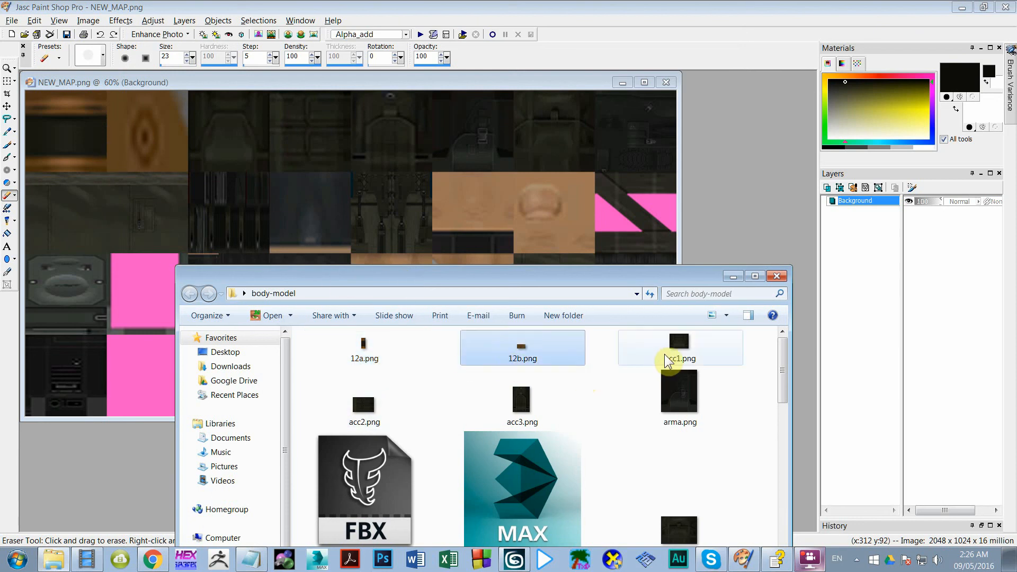
pyautogui.moveTo(678, 347); pyautogui.dragTo(238, 143)
pyautogui.click(264, 236)
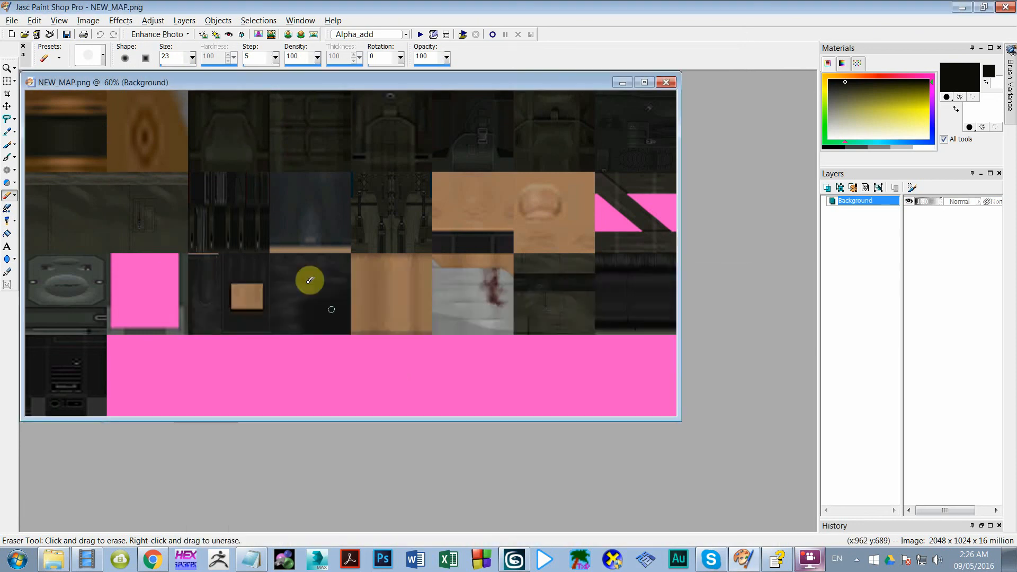
pyautogui.hotkey('alt', 'Tab')
pyautogui.moveTo(381, 405)
pyautogui.mouseDown()
pyautogui.moveTo(365, 229)
pyautogui.moveTo(393, 370)
pyautogui.mouseUp()
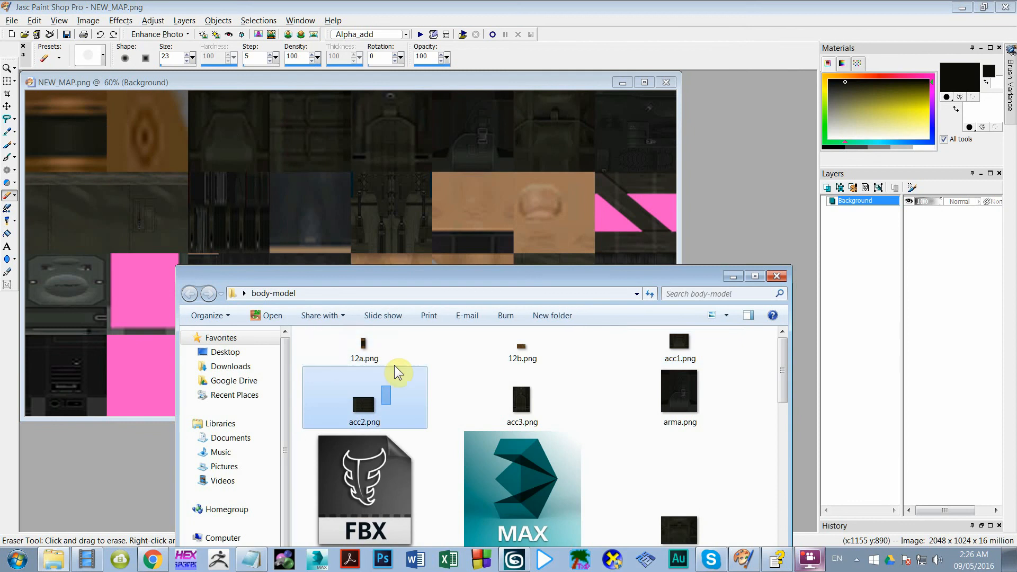
pyautogui.click(183, 83)
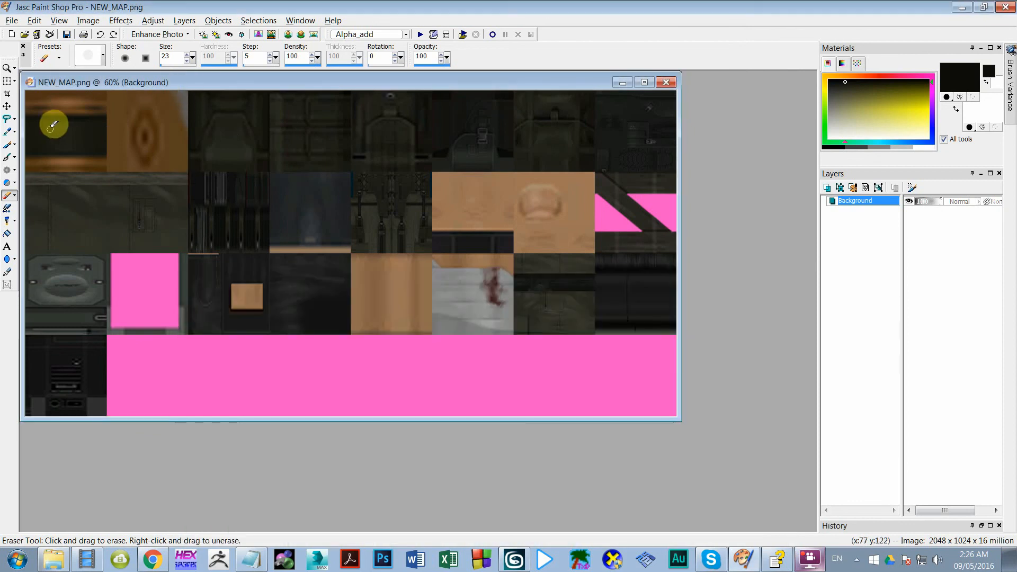
# Draw freehand arrows with the Eraser across the first and second tile rows of NEW_MAP.png, following the tile order
pyautogui.moveTo(59, 123); pyautogui.dragTo(315, 137)
pyautogui.moveTo(566, 139); pyautogui.dragTo(607, 141)
pyautogui.moveTo(562, 125)
pyautogui.mouseDown()
pyautogui.moveTo(578, 129)
pyautogui.moveTo(562, 154)
pyautogui.mouseUp()
pyautogui.moveTo(59, 209)
pyautogui.mouseDown()
pyautogui.moveTo(667, 232)
pyautogui.moveTo(601, 232)
pyautogui.mouseUp()
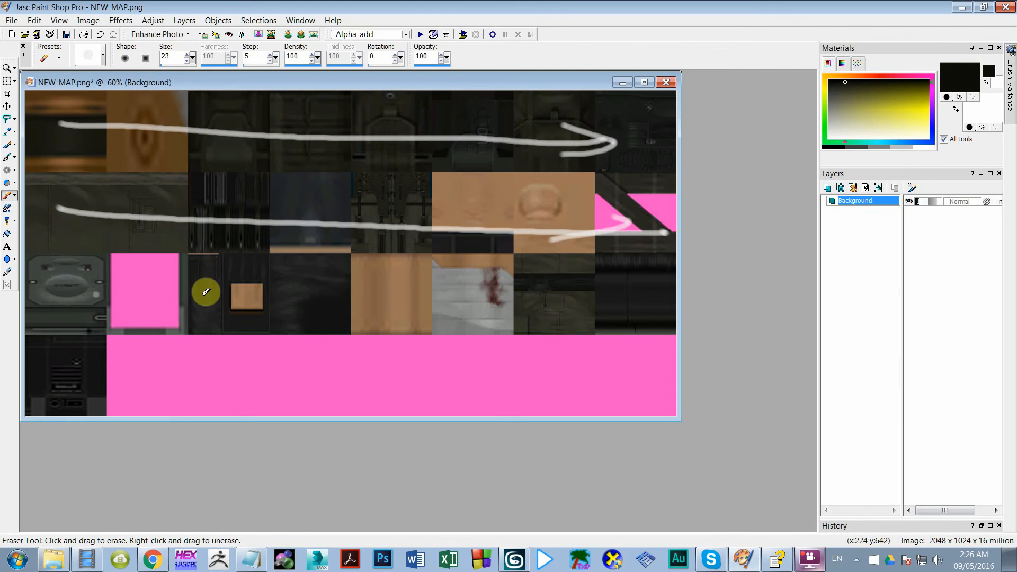
# Draw a freehand Eraser arrow across the third tile row of NEW_MAP.png and a short mark on the fourth row's first tile
pyautogui.moveTo(95, 294); pyautogui.dragTo(675, 283)
pyautogui.moveTo(571, 269); pyautogui.dragTo(641, 275)
pyautogui.moveTo(642, 276); pyautogui.dragTo(526, 310)
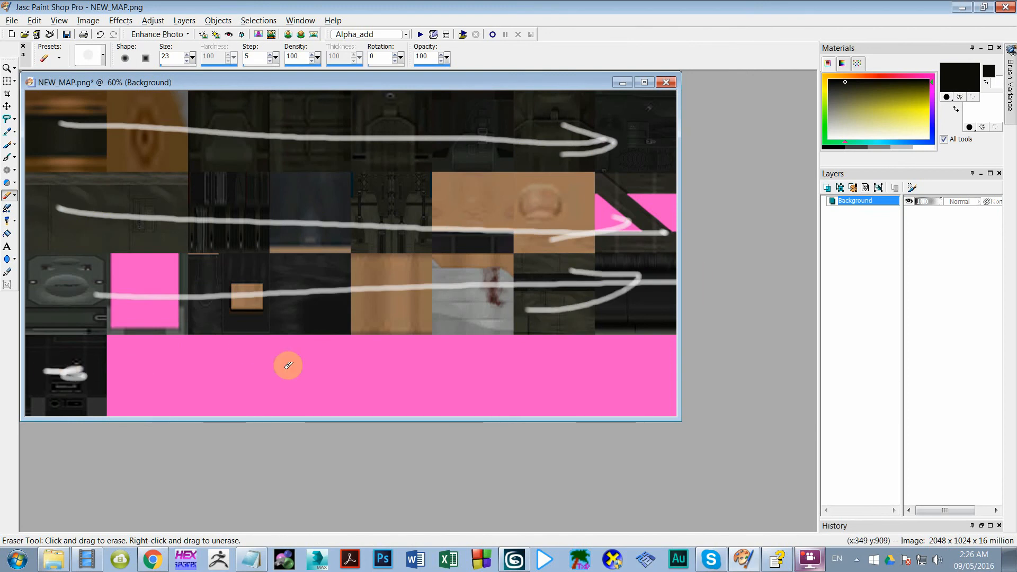
# Undo all the freehand Eraser arrows on NEW_MAP.png
pyautogui.hotkey('ctrl', 'z')
pyautogui.hotkey('ctrl', 'z')
pyautogui.hotkey('ctrl', 'z')
pyautogui.hotkey('ctrl', 'z')
pyautogui.hotkey('ctrl', 'z')
pyautogui.hotkey('ctrl', 'z')
pyautogui.hotkey('ctrl', 'z')
pyautogui.hotkey('ctrl', 'z')
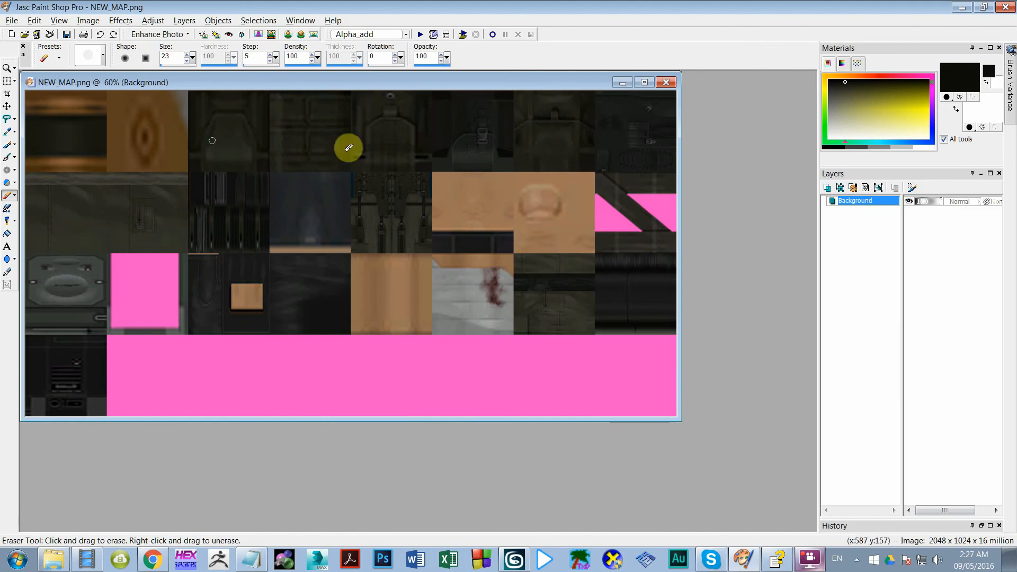
# Display the grid over NEW_MAP.png to examine the tile boundaries and hide it again
pyautogui.click(61, 21)
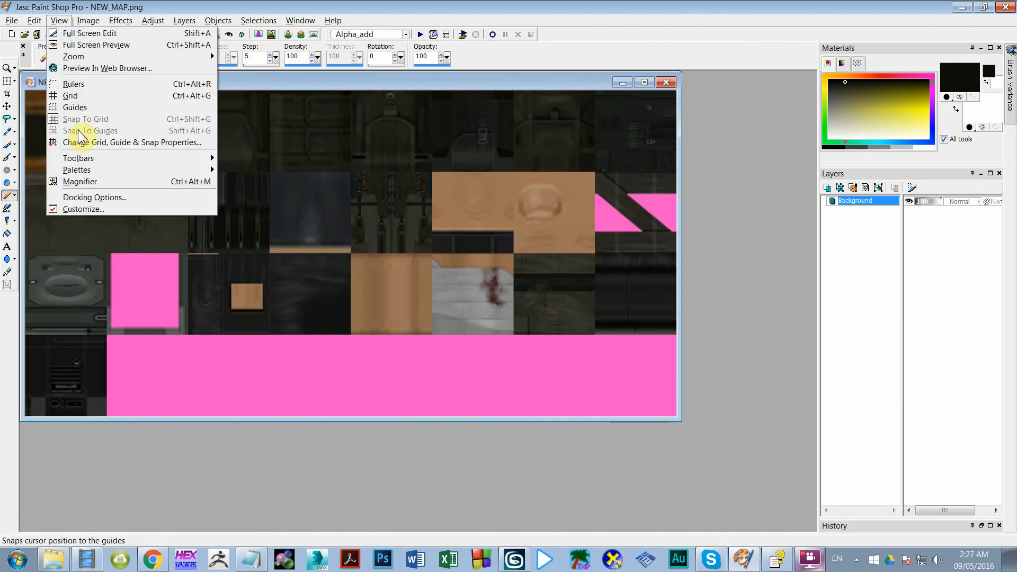
pyautogui.click(72, 96)
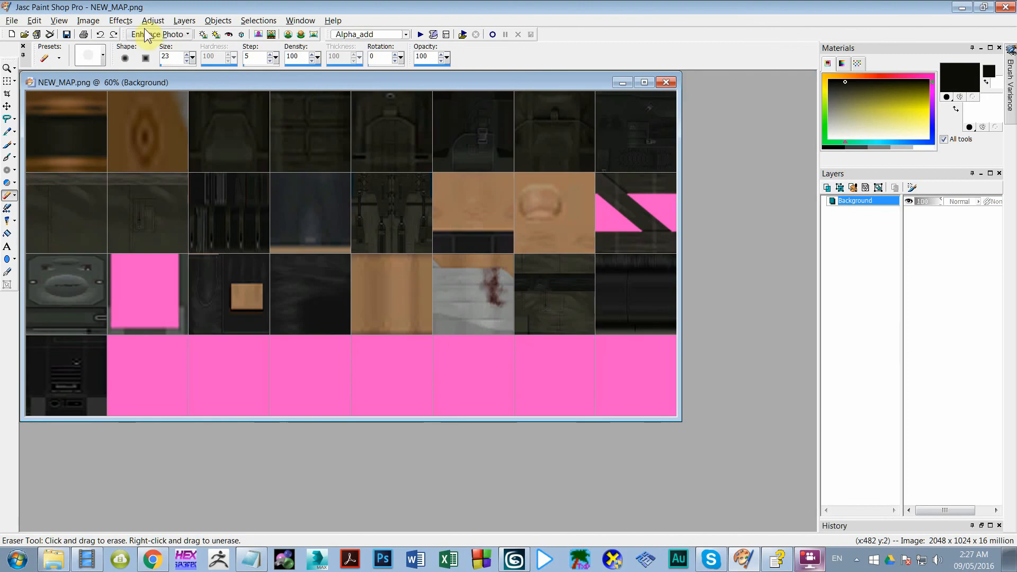
pyautogui.click(59, 21)
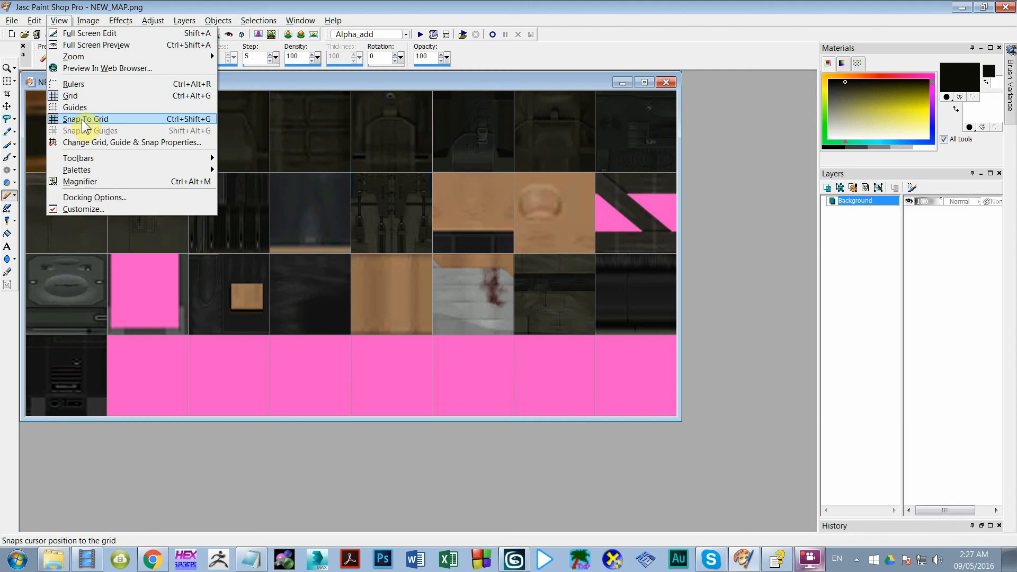
pyautogui.click(69, 95)
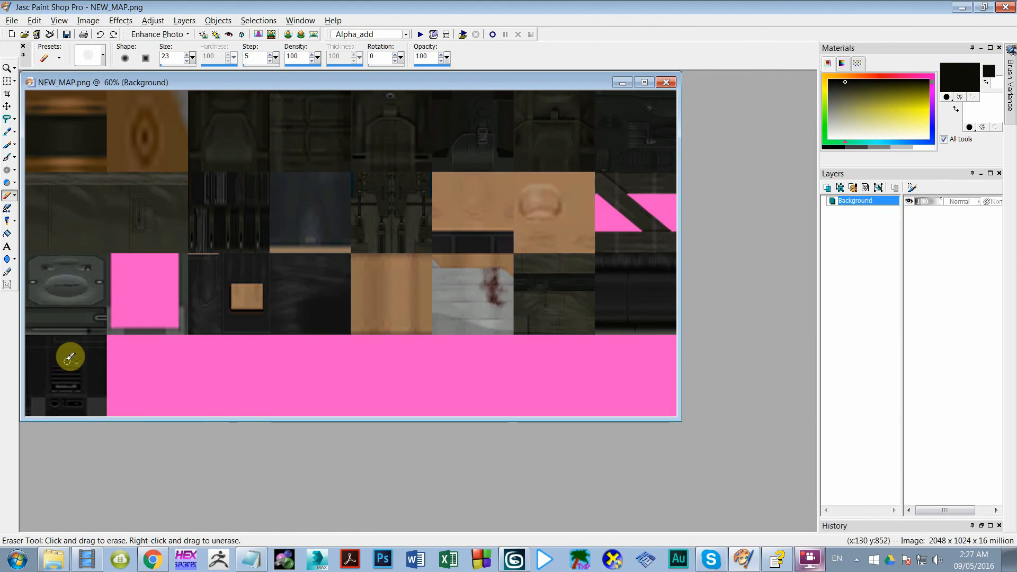
# Handwrite the tile coordinates 0,0, 1,0, 2,0 and 3,0 with the Eraser along the bottom tile row, ending in a rightward arrow
pyautogui.moveTo(38, 401)
pyautogui.mouseDown()
pyautogui.moveTo(52, 404)
pyautogui.moveTo(37, 406)
pyautogui.mouseUp()
pyautogui.hotkey('ctrl', 'z')
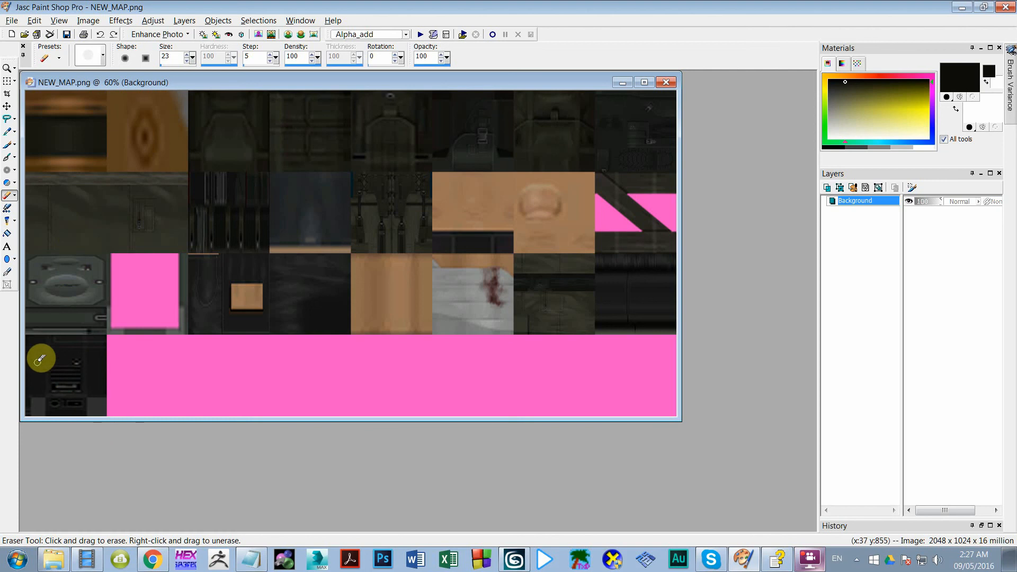
pyautogui.moveTo(40, 359)
pyautogui.mouseDown()
pyautogui.moveTo(39, 370)
pyautogui.moveTo(73, 359)
pyautogui.moveTo(89, 375)
pyautogui.moveTo(63, 367)
pyautogui.mouseUp()
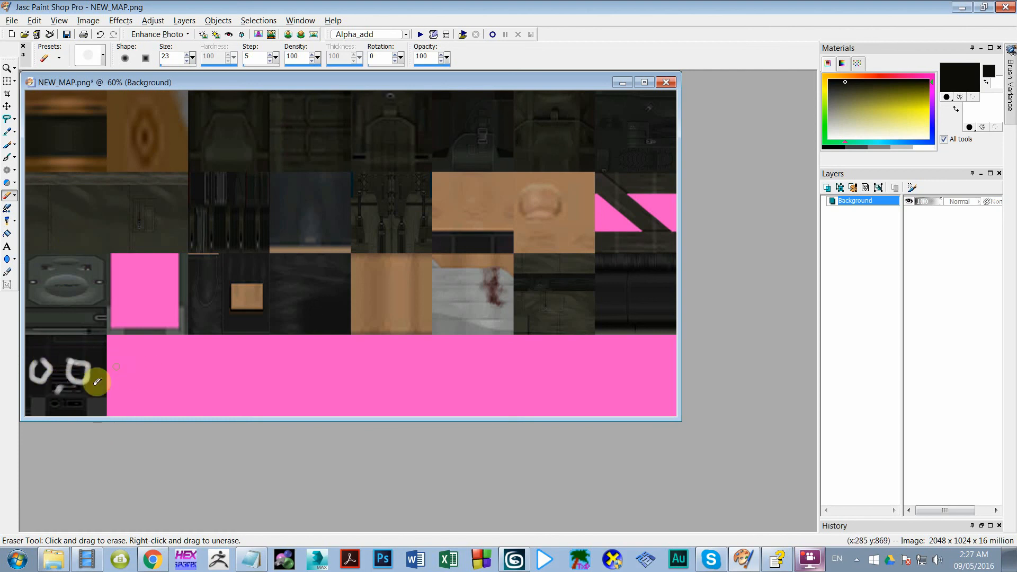
pyautogui.moveTo(139, 385); pyautogui.dragTo(479, 382)
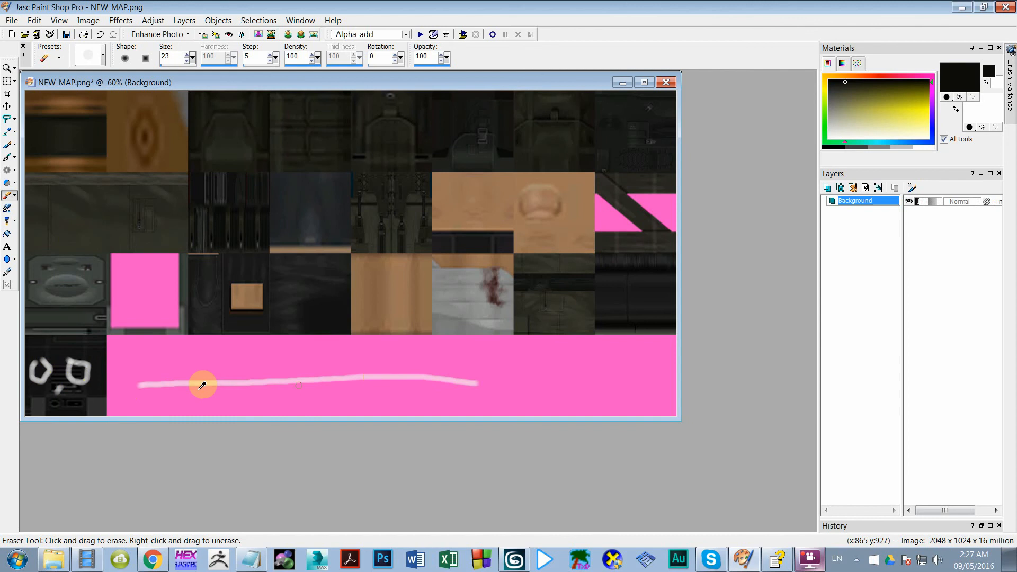
pyautogui.hotkey('ctrl', 'z')
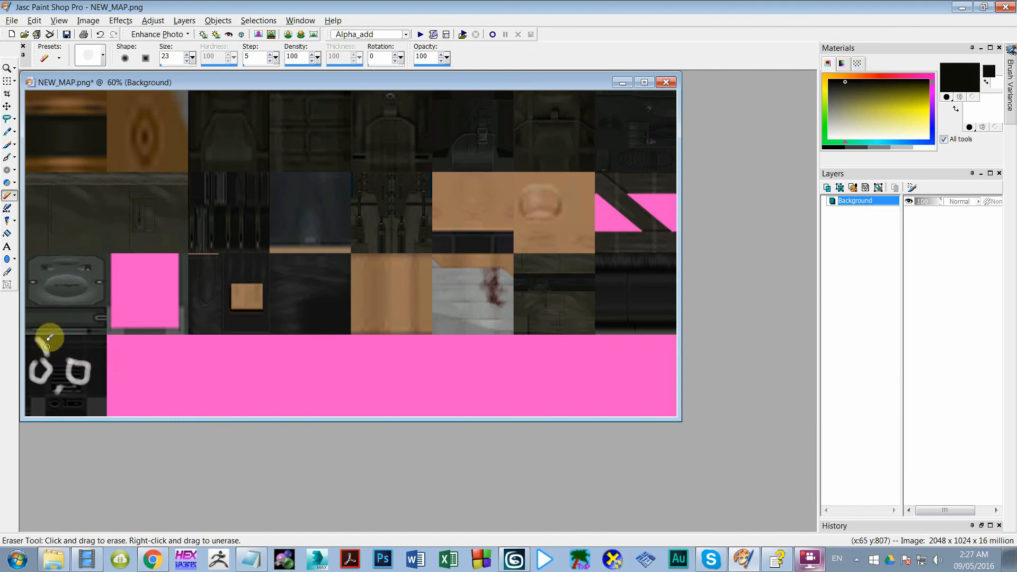
pyautogui.moveTo(47, 341)
pyautogui.mouseDown()
pyautogui.moveTo(37, 347)
pyautogui.moveTo(127, 381)
pyautogui.mouseUp()
pyautogui.moveTo(140, 378)
pyautogui.mouseDown()
pyautogui.moveTo(135, 392)
pyautogui.moveTo(152, 373)
pyautogui.mouseUp()
pyautogui.moveTo(228, 385)
pyautogui.mouseDown()
pyautogui.moveTo(246, 382)
pyautogui.moveTo(241, 370)
pyautogui.mouseUp()
pyautogui.moveTo(272, 363)
pyautogui.mouseDown()
pyautogui.moveTo(279, 357)
pyautogui.moveTo(289, 380)
pyautogui.moveTo(530, 366)
pyautogui.mouseUp()
pyautogui.moveTo(507, 360); pyautogui.dragTo(527, 380)
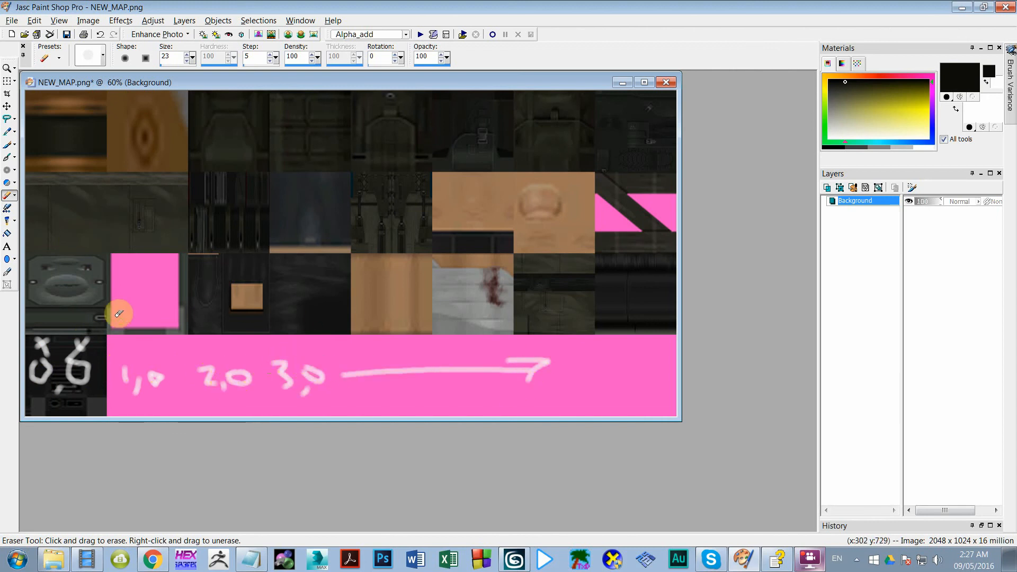
# Handwrite the tile coordinates 0,1, 1,1, 2,1 and 3,1 along the second tile row from the bottom, ending in a rightward arrow
pyautogui.scroll(1, 98, 310)
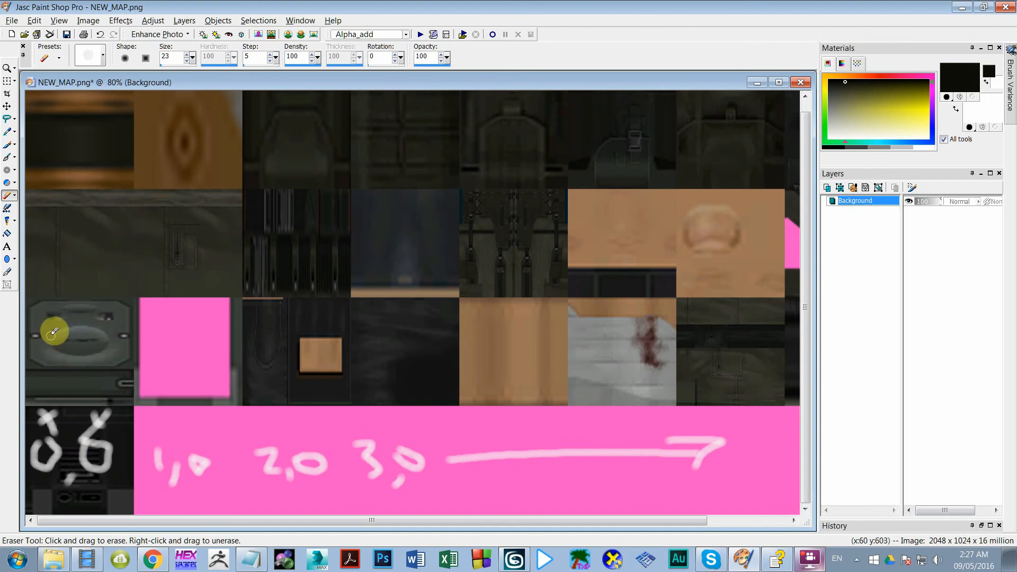
pyautogui.moveTo(48, 329); pyautogui.dragTo(51, 352)
pyautogui.hotkey('ctrl', 'z')
pyautogui.moveTo(53, 333); pyautogui.dragTo(62, 371)
pyautogui.moveTo(84, 331); pyautogui.dragTo(83, 350)
pyautogui.moveTo(146, 335); pyautogui.dragTo(171, 375)
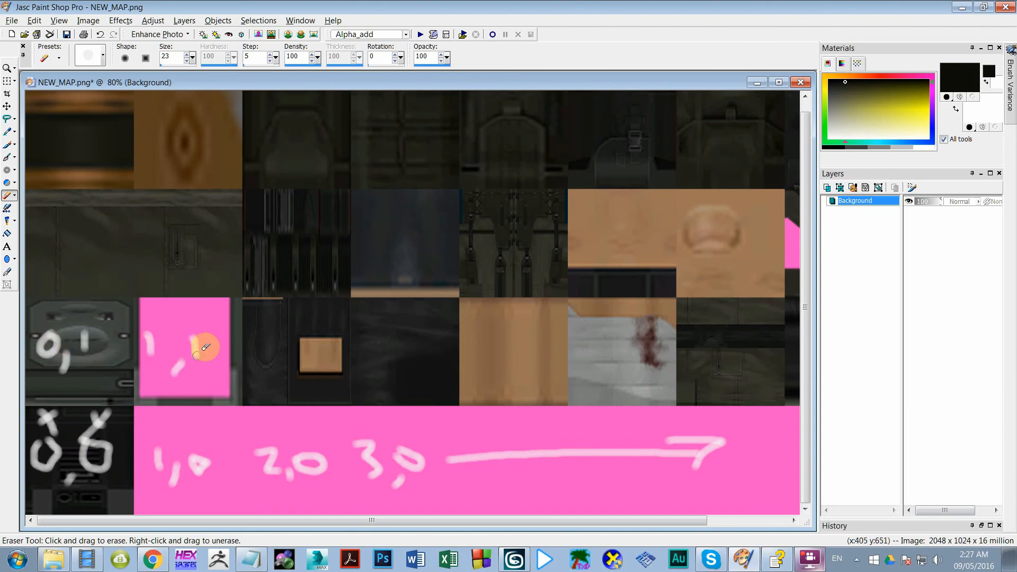
pyautogui.moveTo(194, 334); pyautogui.dragTo(195, 357)
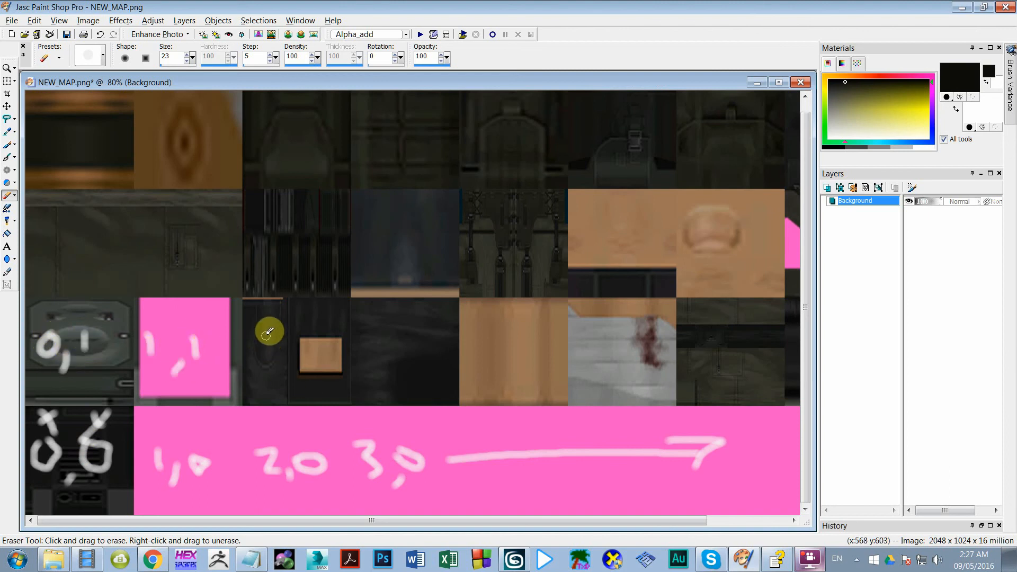
pyautogui.moveTo(260, 336)
pyautogui.mouseDown()
pyautogui.moveTo(282, 332)
pyautogui.moveTo(297, 369)
pyautogui.moveTo(402, 366)
pyautogui.moveTo(392, 391)
pyautogui.mouseUp()
pyautogui.moveTo(423, 358)
pyautogui.mouseDown()
pyautogui.moveTo(427, 370)
pyautogui.moveTo(696, 336)
pyautogui.mouseUp()
pyautogui.moveTo(668, 338); pyautogui.dragTo(614, 373)
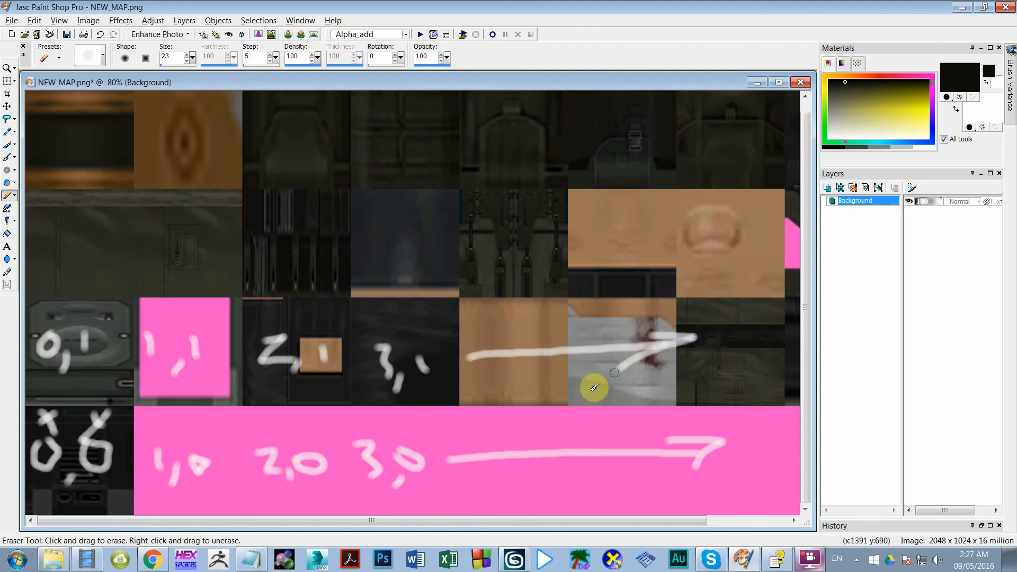
# Draw short freehand Eraser marks over the first tiles of the upper two rows
pyautogui.scroll(-1, 275, 364)
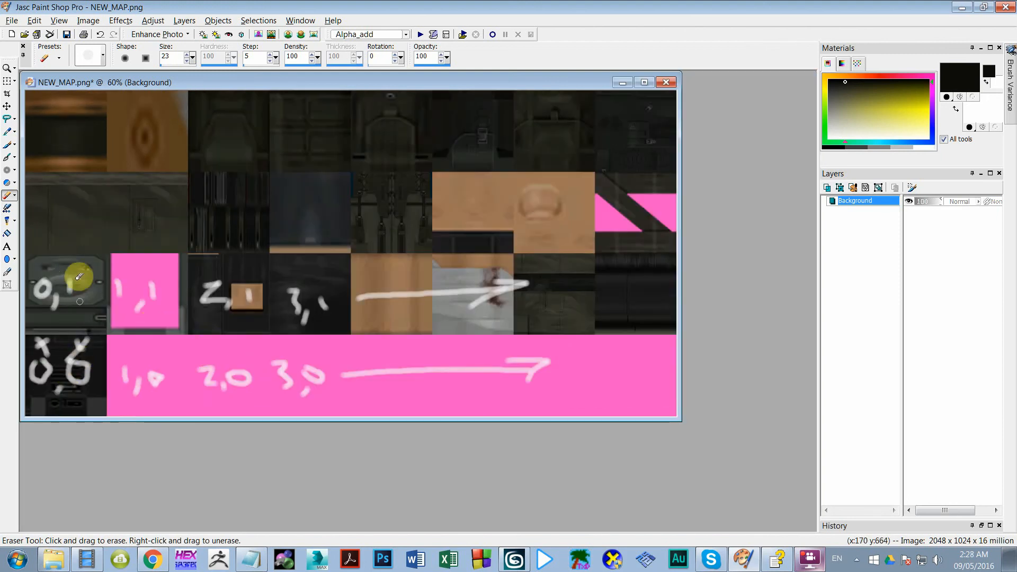
pyautogui.moveTo(70, 224); pyautogui.dragTo(108, 231)
pyautogui.moveTo(84, 157)
pyautogui.mouseDown()
pyautogui.moveTo(129, 144)
pyautogui.moveTo(127, 176)
pyautogui.moveTo(118, 97)
pyautogui.moveTo(140, 120)
pyautogui.mouseUp()
pyautogui.scroll(-1, 113, 191)
pyautogui.scroll(1, 113, 190)
# Undo the marks in the upper two rows and the 2,1 and 3,1 labels with their arrow
pyautogui.hotkey('ctrl', 'z')
pyautogui.hotkey('ctrl', 'z')
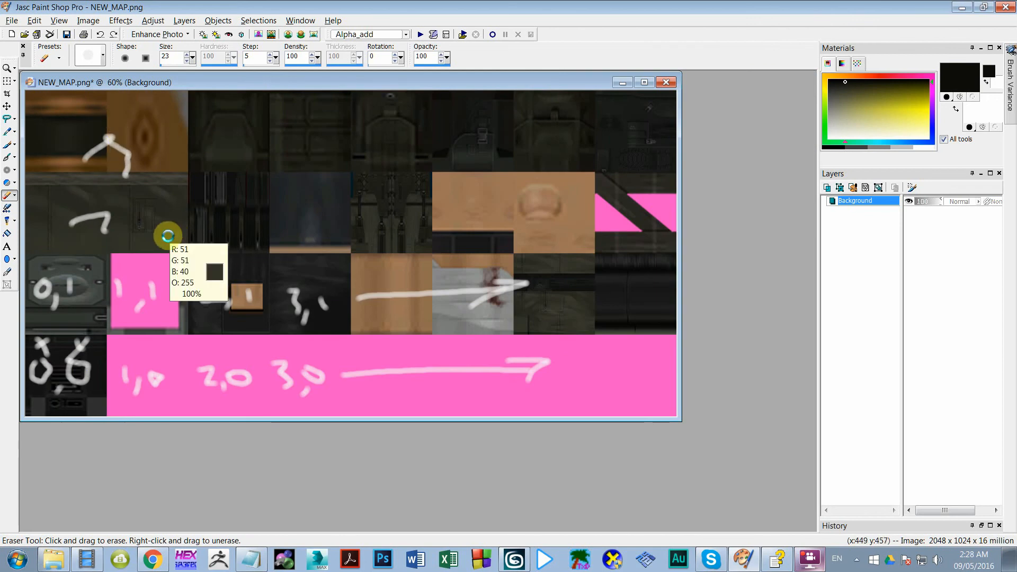
pyautogui.hotkey('ctrl', 'z')
pyautogui.hotkey('ctrl', 'z')
pyautogui.hotkey('ctrl', 'z')
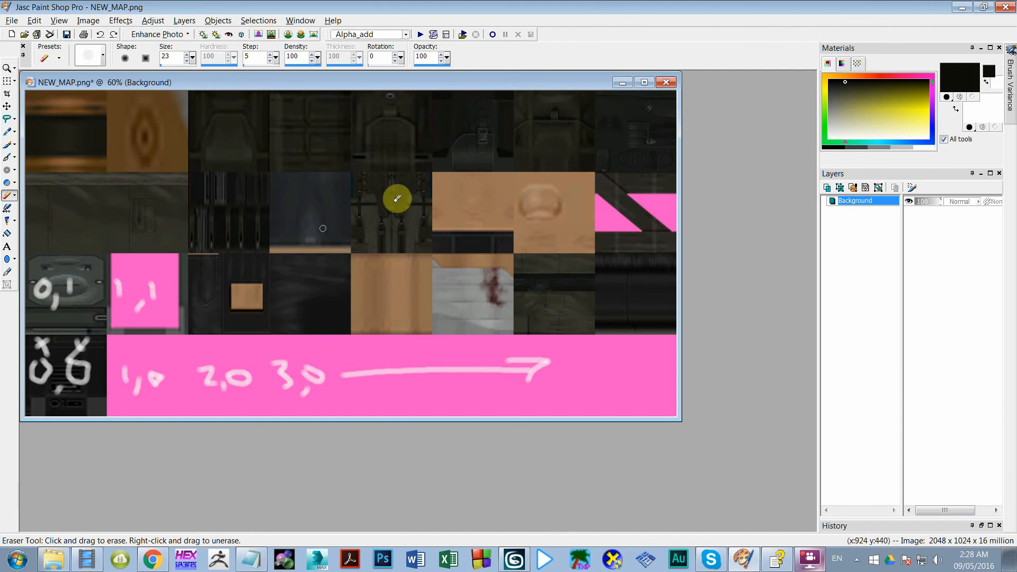
# Minimize the image and Paint Shop Pro, view NEW_MAP.png from the body-model folder in ACDSee, and close the viewer
pyautogui.click(622, 83)
pyautogui.click(961, 7)
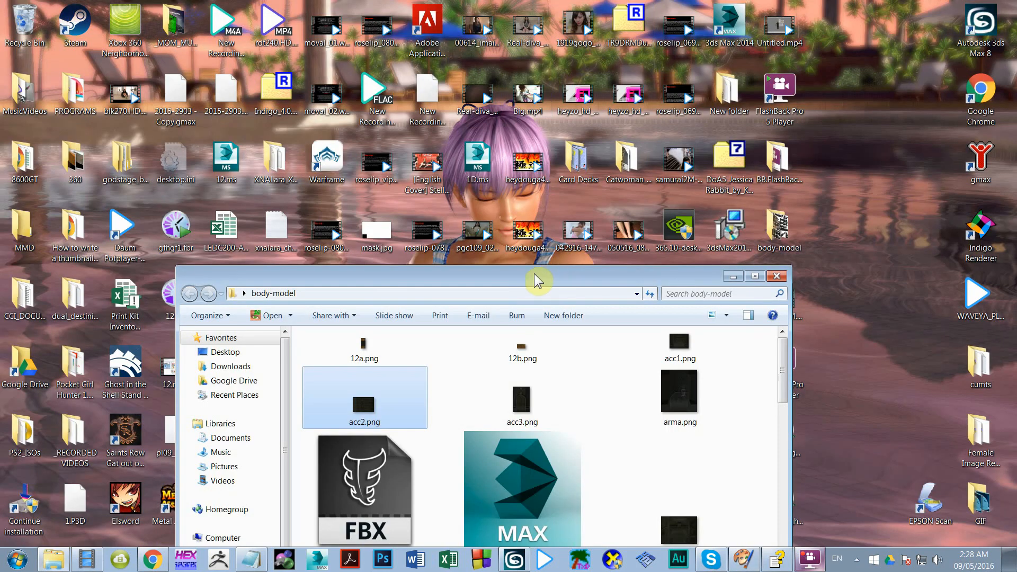
pyautogui.moveTo(535, 280); pyautogui.dragTo(429, 80)
pyautogui.moveTo(676, 155); pyautogui.dragTo(680, 256)
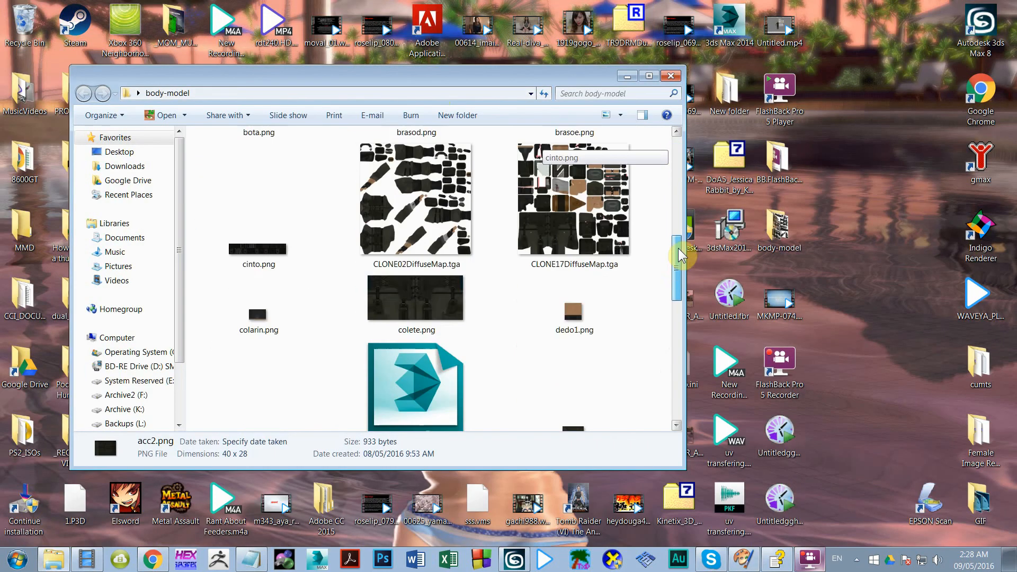
pyautogui.scroll(-5, 518, 163)
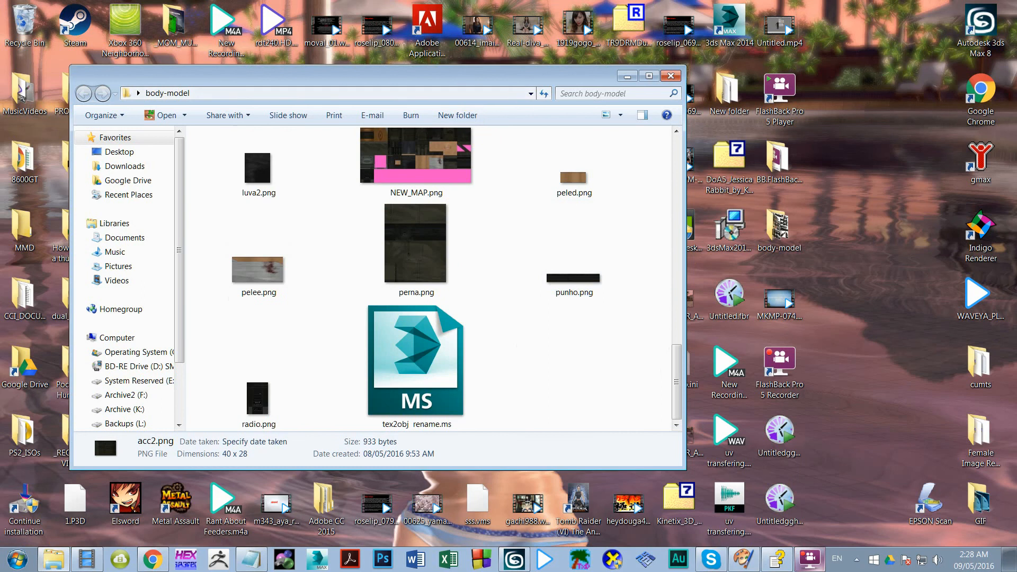
pyautogui.moveTo(345, 72)
pyautogui.mouseDown()
pyautogui.moveTo(333, 61)
pyautogui.moveTo(518, 68)
pyautogui.moveTo(343, 91)
pyautogui.mouseUp()
pyautogui.doubleClick(364, 161)
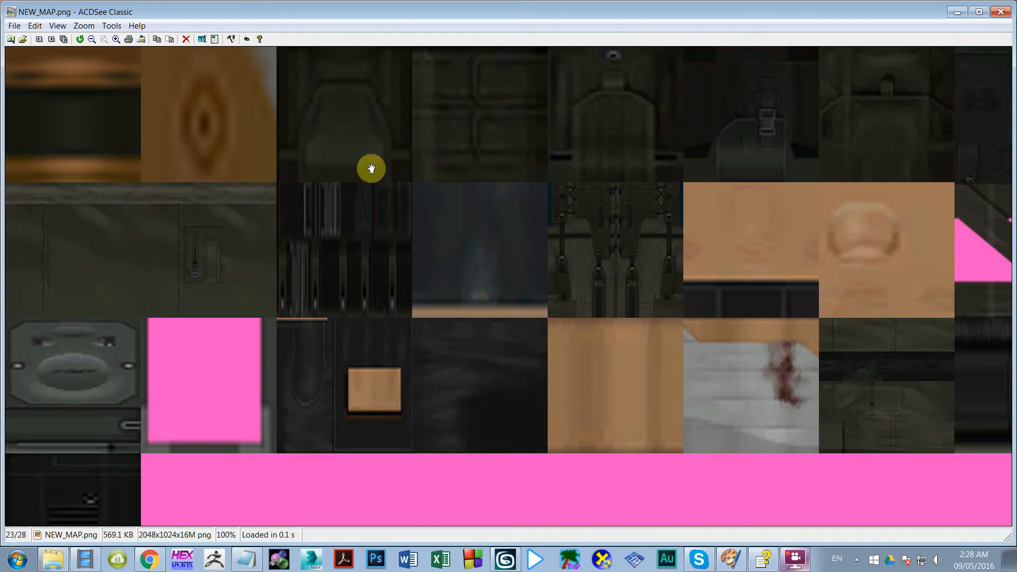
pyautogui.click(1000, 18)
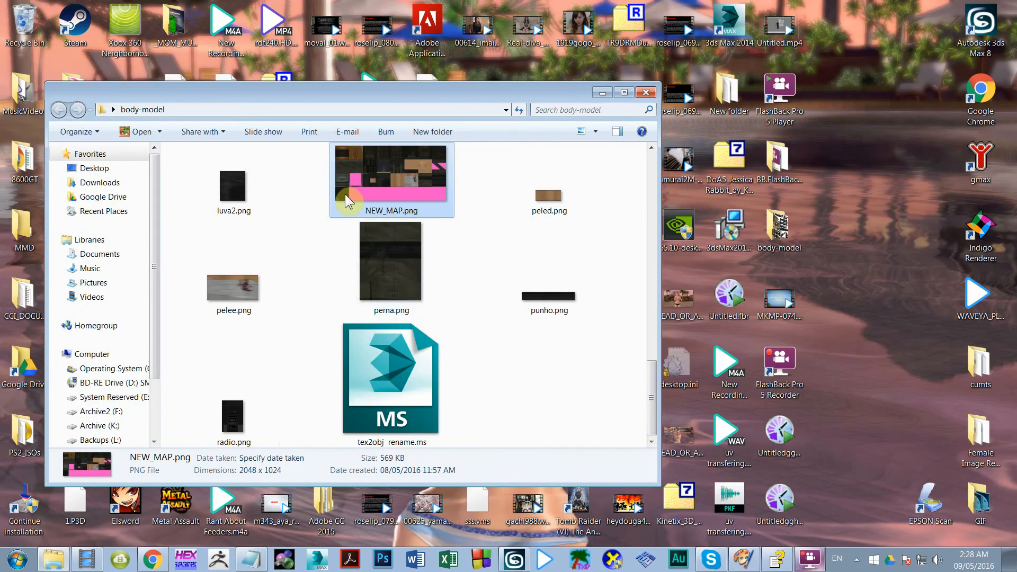
# Switch to 3ds Max, clear the selection and show the soldier in the Perspective viewport shaded without edged faces
pyautogui.press('super+d')
pyautogui.click(514, 559)
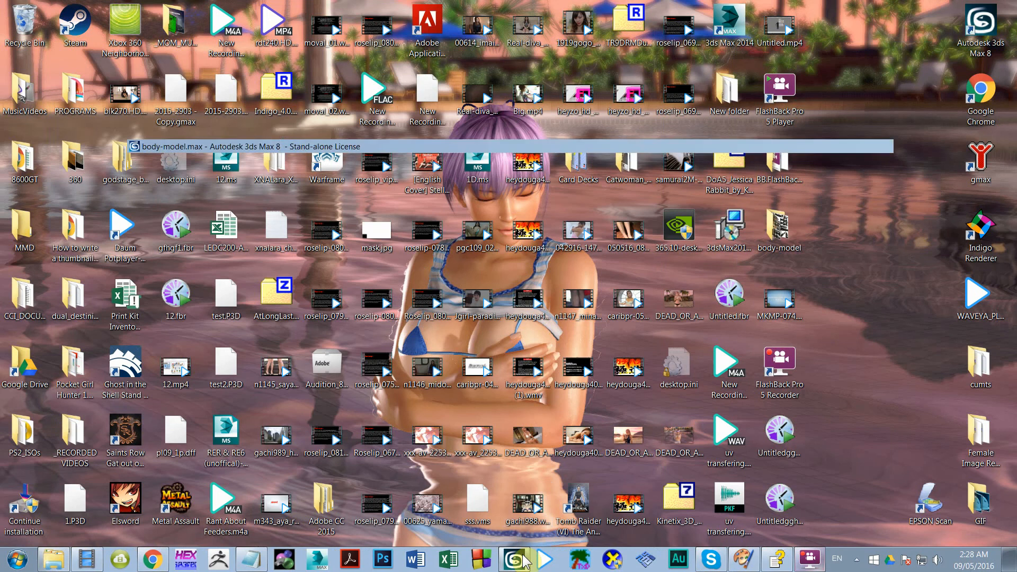
pyautogui.click(465, 177)
pyautogui.press('F3')
pyautogui.press('F4')
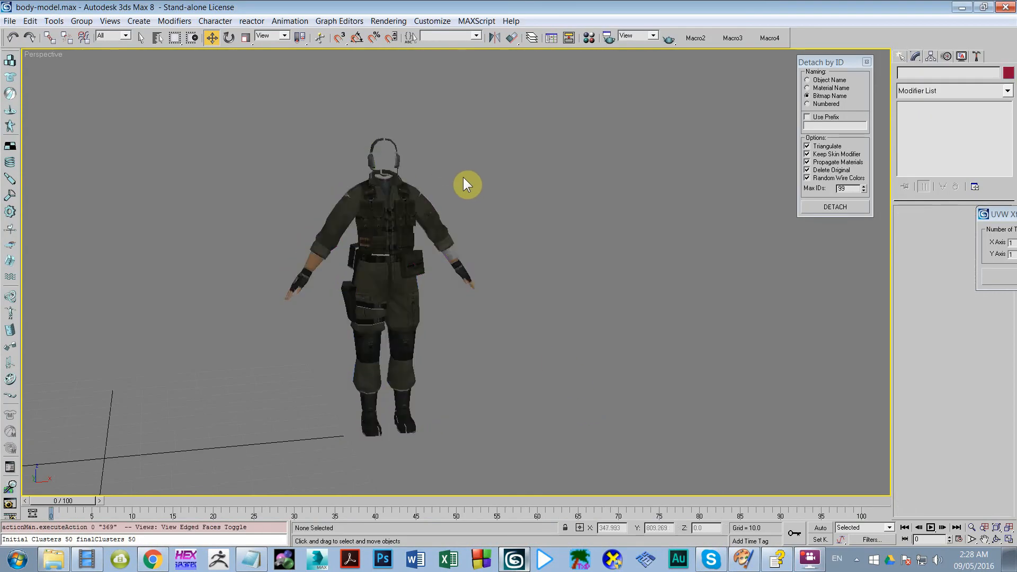
# Apply the NEW_MAP.png file as the texture of the soldier's trousers object perna01
pyautogui.scroll(6, 404, 193)
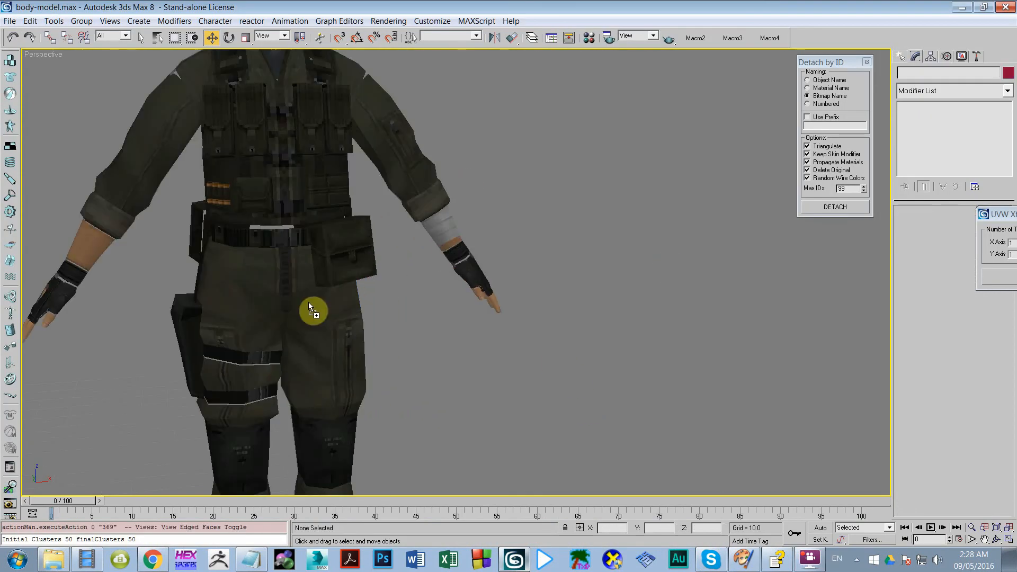
pyautogui.moveTo(308, 303); pyautogui.dragTo(308, 303)
pyautogui.click(534, 311)
pyautogui.scroll(-3, 375, 324)
pyautogui.moveTo(375, 324); pyautogui.dragTo(342, 325, button='middle')
pyautogui.click(342, 325)
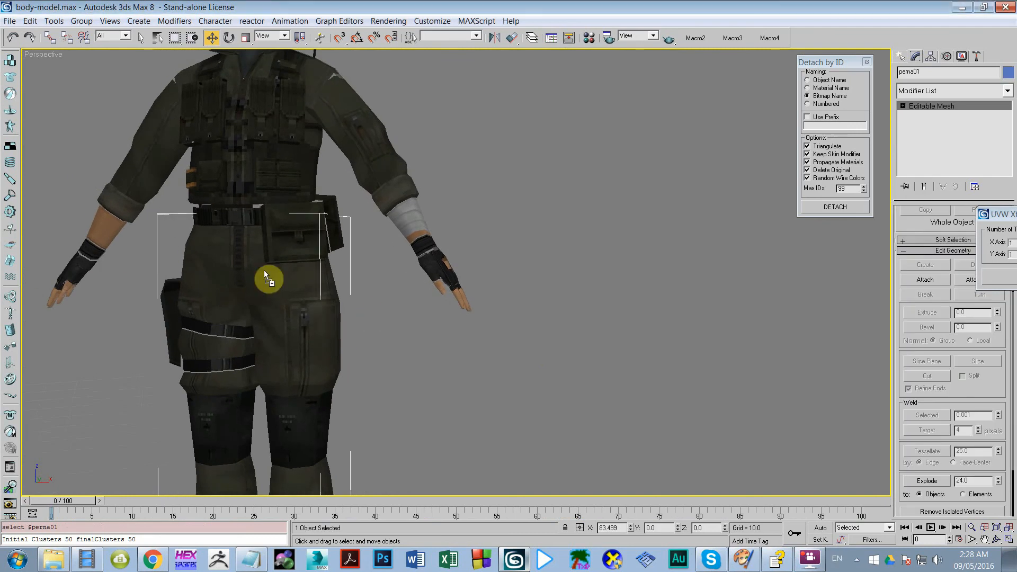
pyautogui.scroll(4, 305, 296)
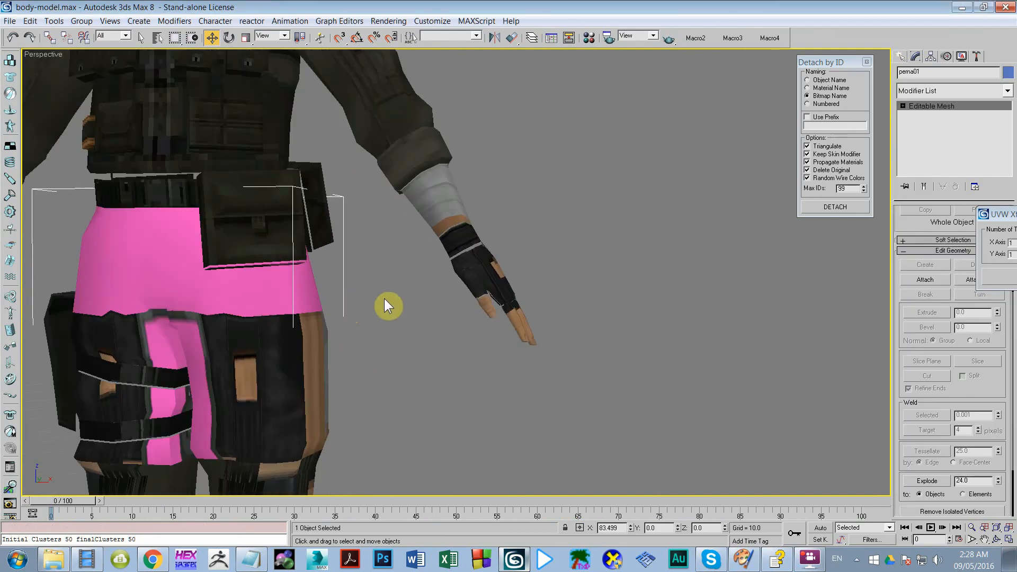
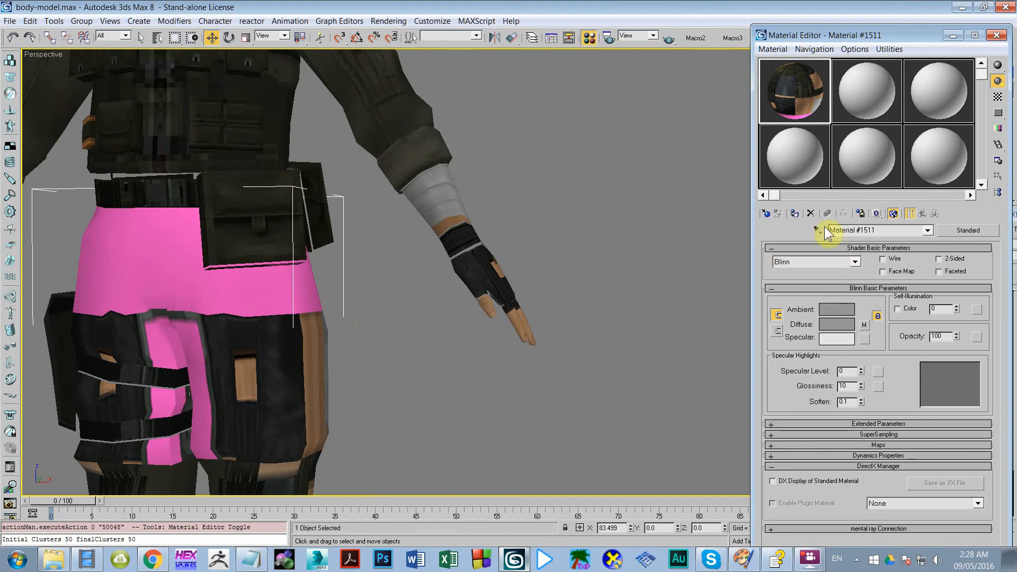
# Sample the trousers' NEW_MAP.png material into the first Material Editor slot and assign it to the selection of all soldier parts
pyautogui.click(817, 230)
pyautogui.click(265, 248)
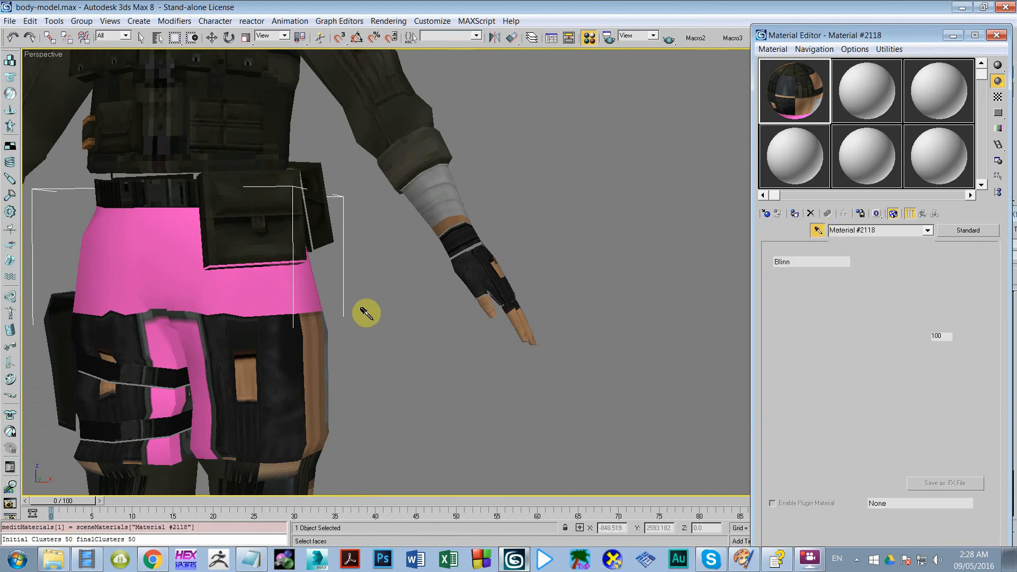
pyautogui.press('z')
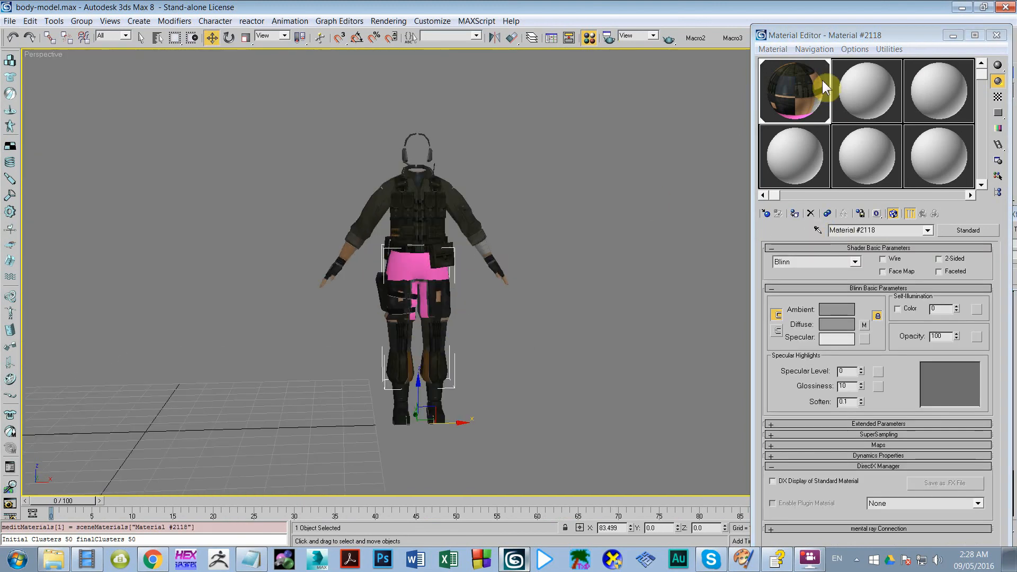
pyautogui.moveTo(637, 89); pyautogui.dragTo(180, 492)
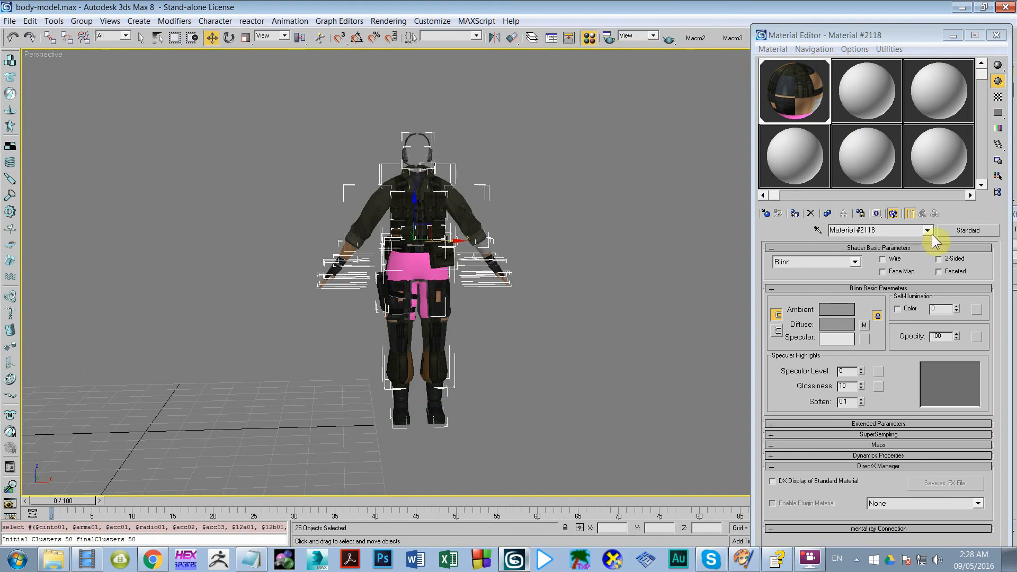
pyautogui.moveTo(933, 234); pyautogui.dragTo(457, 210)
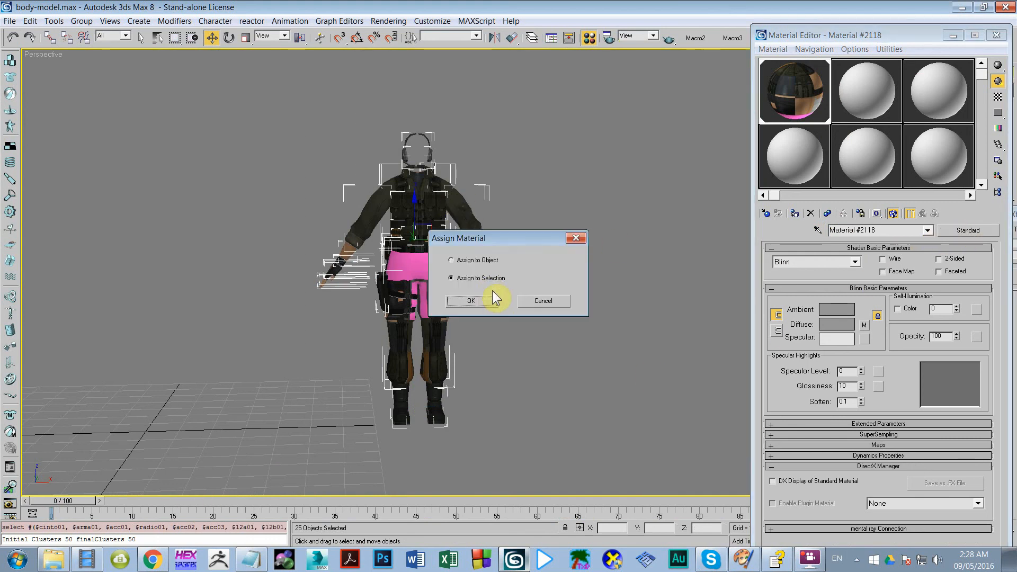
pyautogui.click(486, 300)
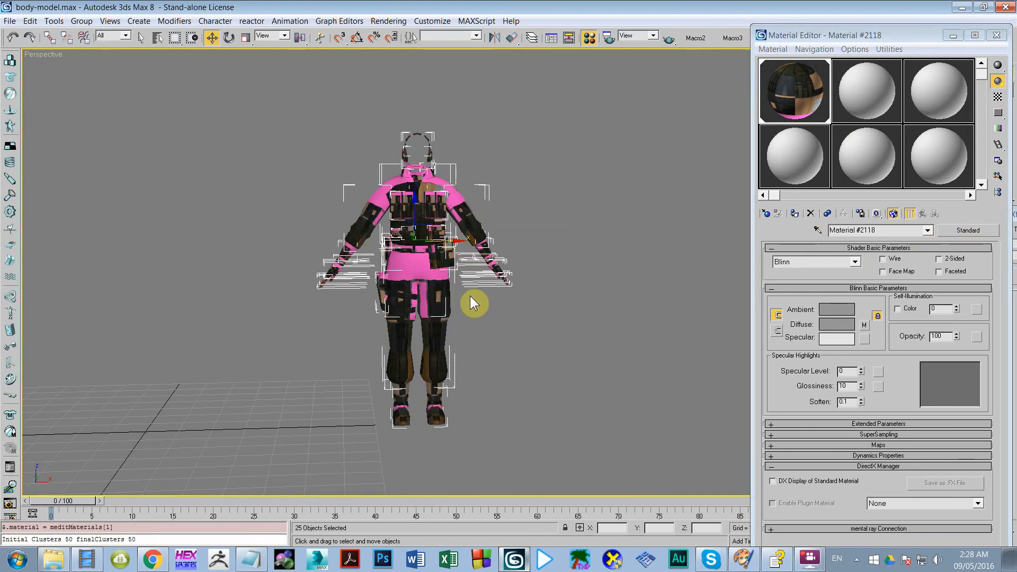
pyautogui.click(996, 35)
pyautogui.scroll(4, 399, 277)
pyautogui.moveTo(399, 278); pyautogui.dragTo(406, 281, button='middle')
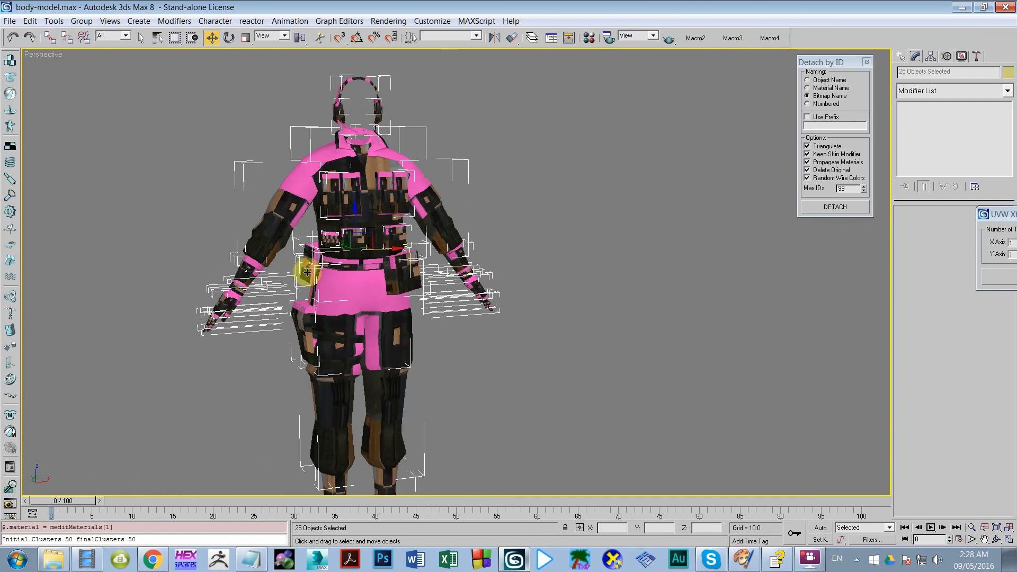
# Clear the selection and move the UVW Xform Helper dialog fully into view beside the soldier
pyautogui.click(564, 220)
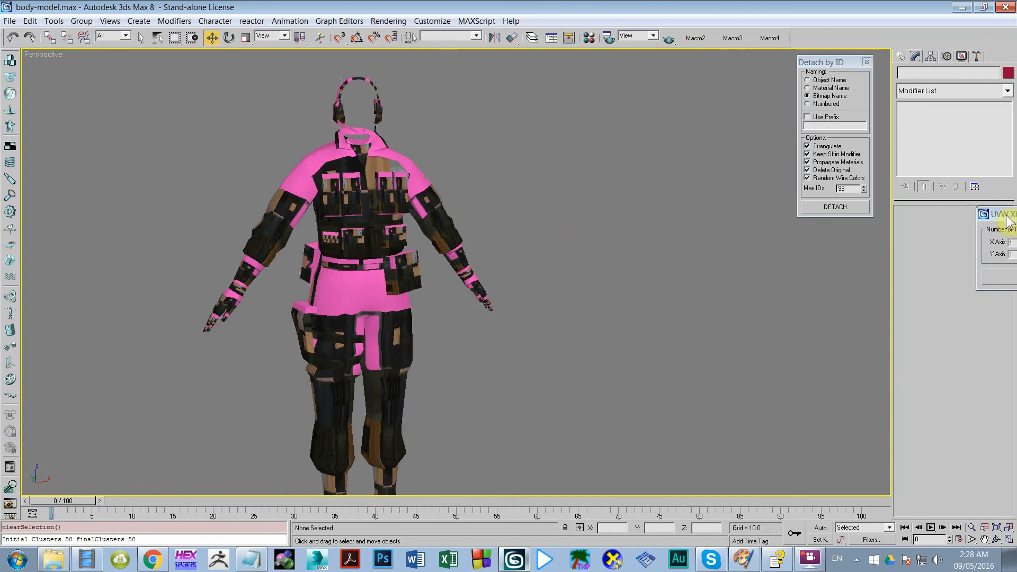
pyautogui.moveTo(1007, 220); pyautogui.dragTo(561, 155)
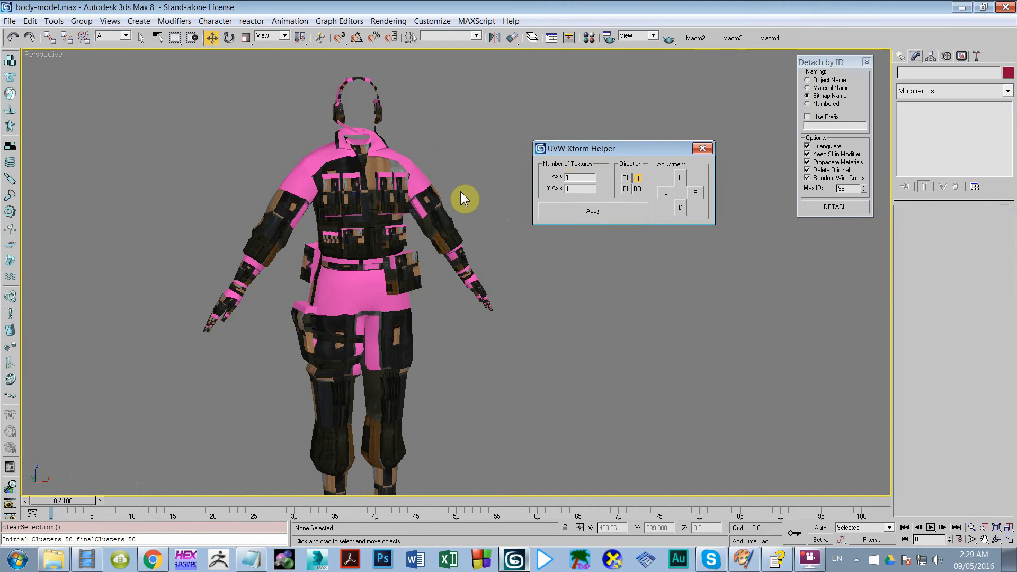
# Trace a tile row and column on NEW_MAP.png in Paint Shop Pro, and set the UVW Xform Helper in 3ds Max to 8 X-axis and 4 Y-axis textures
pyautogui.click(743, 559)
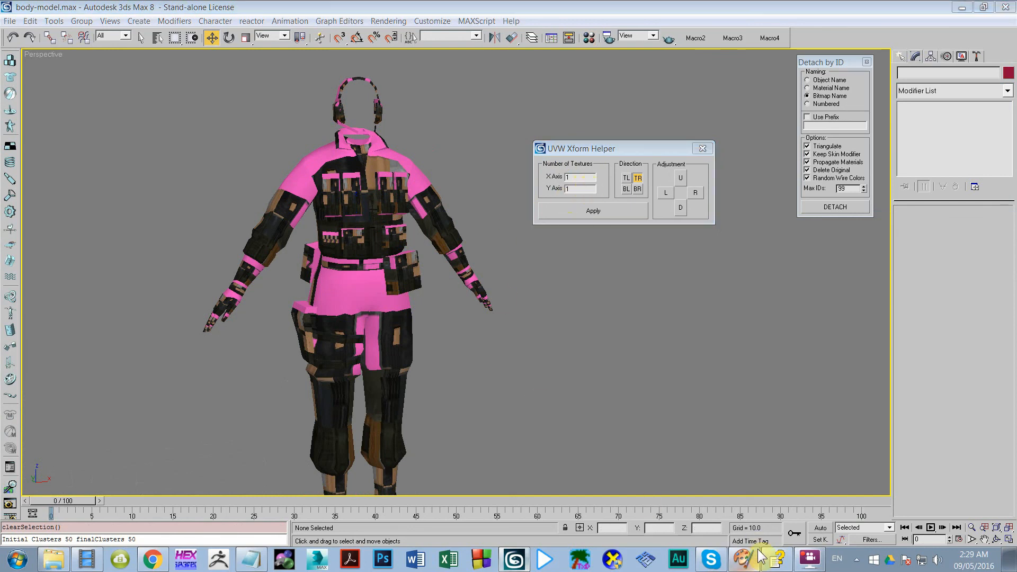
pyautogui.click(48, 524)
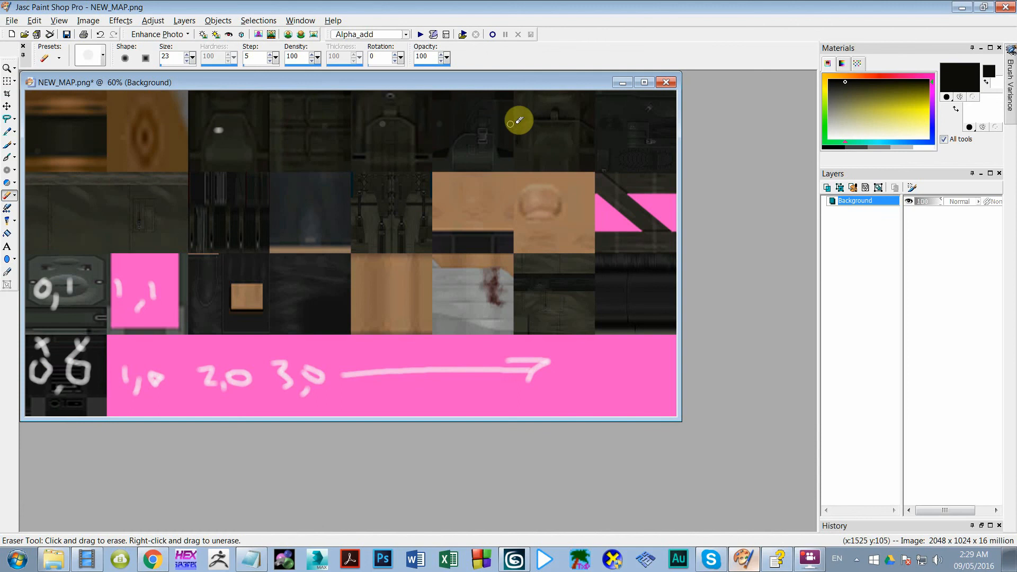
pyautogui.moveTo(651, 134)
pyautogui.mouseDown()
pyautogui.moveTo(63, 133)
pyautogui.moveTo(60, 389)
pyautogui.mouseUp()
pyautogui.hotkey('alt', 'Tab')
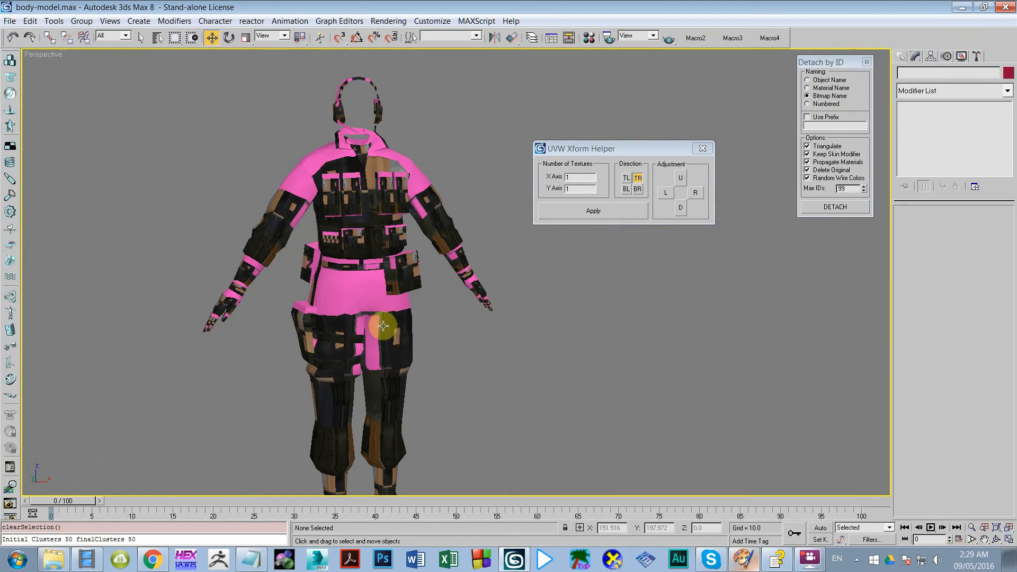
pyautogui.doubleClick(563, 177)
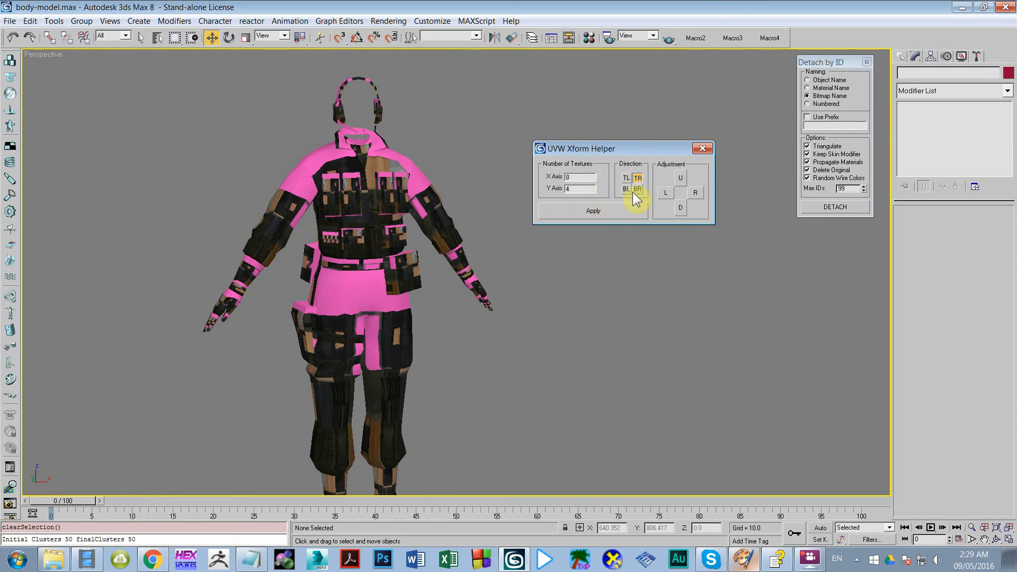
# Sketch a diagonal arrow toward the upper right of NEW_MAP.png in Paint Shop Pro and undo it
pyautogui.hotkey('alt', 'Tab')
pyautogui.moveTo(159, 345)
pyautogui.mouseDown()
pyautogui.moveTo(393, 200)
pyautogui.moveTo(370, 274)
pyautogui.mouseUp()
pyautogui.hotkey('ctrl', 'z')
pyautogui.hotkey('ctrl', 'z')
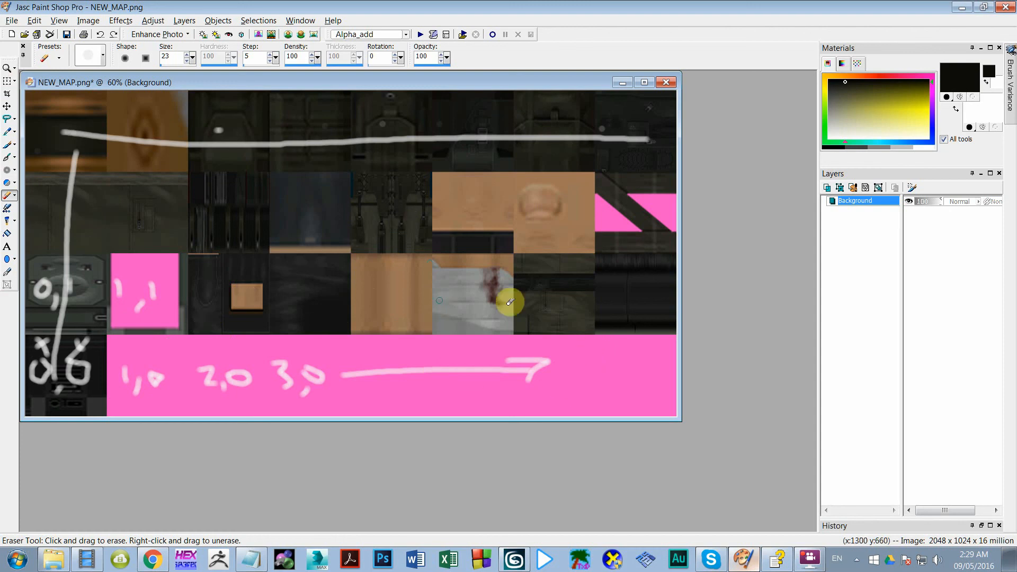
# Set the helper's direction to BL in 3ds Max and draw a matching arrow toward the lower left on NEW_MAP.png in Paint Shop Pro
pyautogui.hotkey('alt', 'Tab')
pyautogui.hotkey('alt', 'Tab')
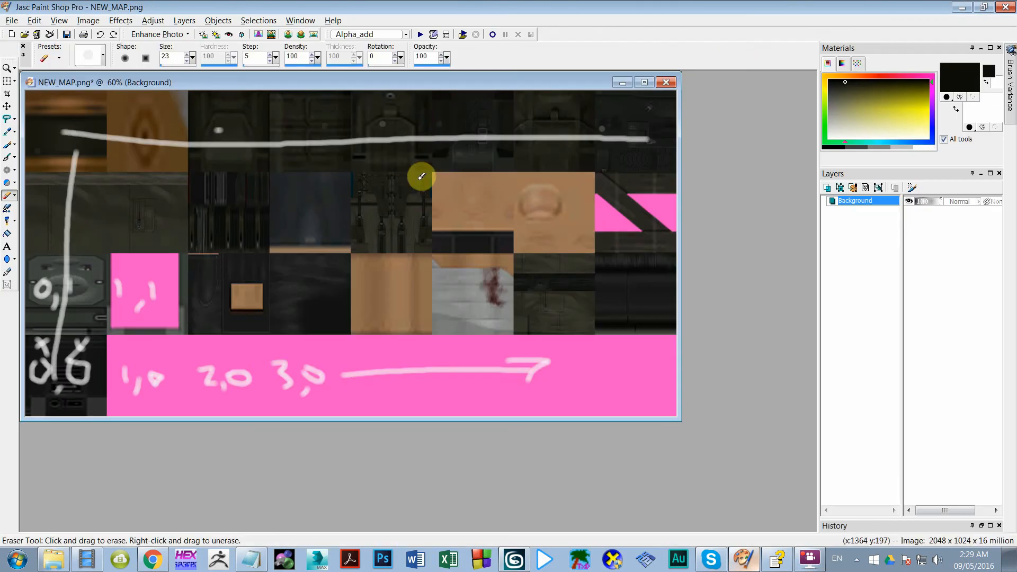
pyautogui.moveTo(459, 153)
pyautogui.mouseDown()
pyautogui.moveTo(141, 304)
pyautogui.moveTo(251, 314)
pyautogui.mouseUp()
pyautogui.hotkey('alt', 'Tab')
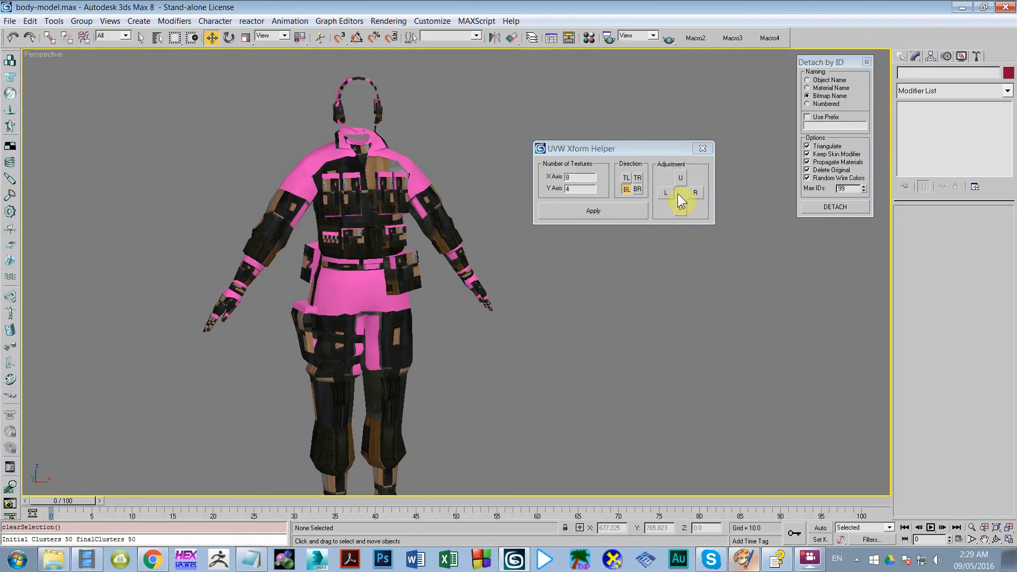
# Set the helper's direction to BR and draw a matching arrow toward the lower right on NEW_MAP.png in Paint Shop Pro
pyautogui.click(640, 189)
pyautogui.hotkey('alt', 'Tab')
pyautogui.moveTo(161, 164); pyautogui.dragTo(552, 325)
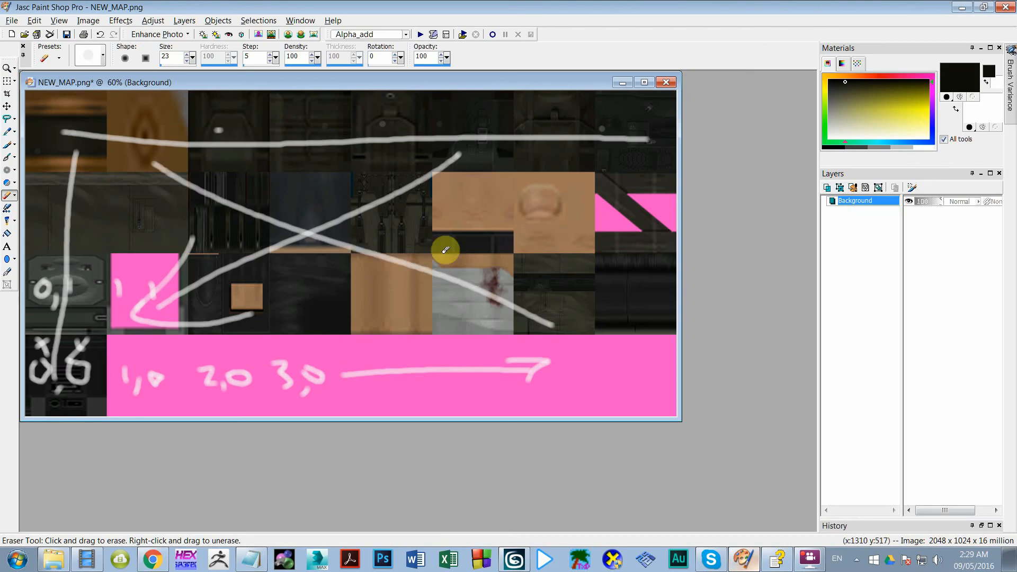
pyautogui.moveTo(446, 251); pyautogui.dragTo(428, 342)
pyautogui.hotkey('alt', 'Tab')
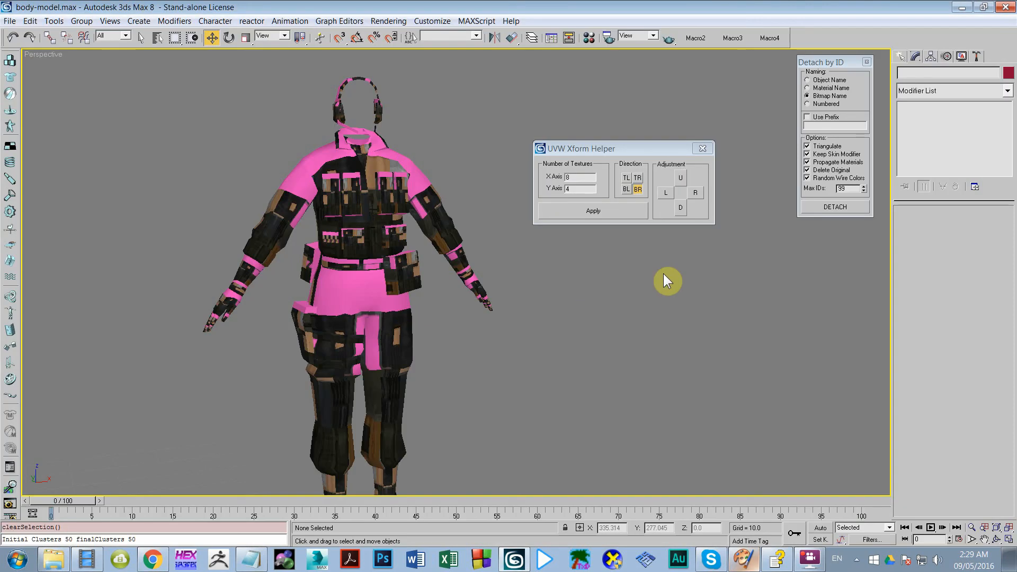
# Select all the soldier parts and apply the 8 by 4 UVW Xform to them with the TR direction
pyautogui.click(637, 178)
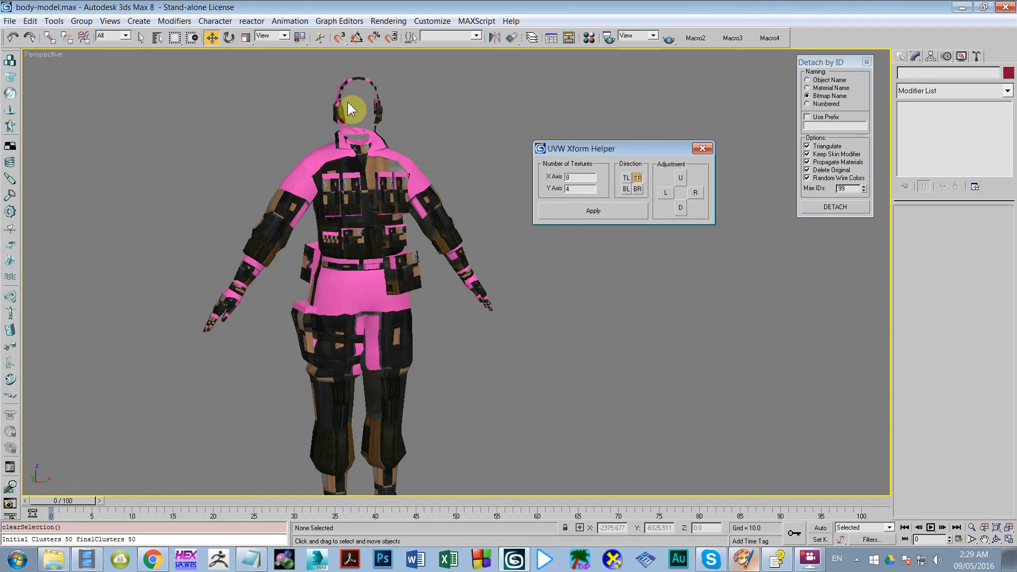
pyautogui.click(143, 37)
pyautogui.scroll(-4, 244, 236)
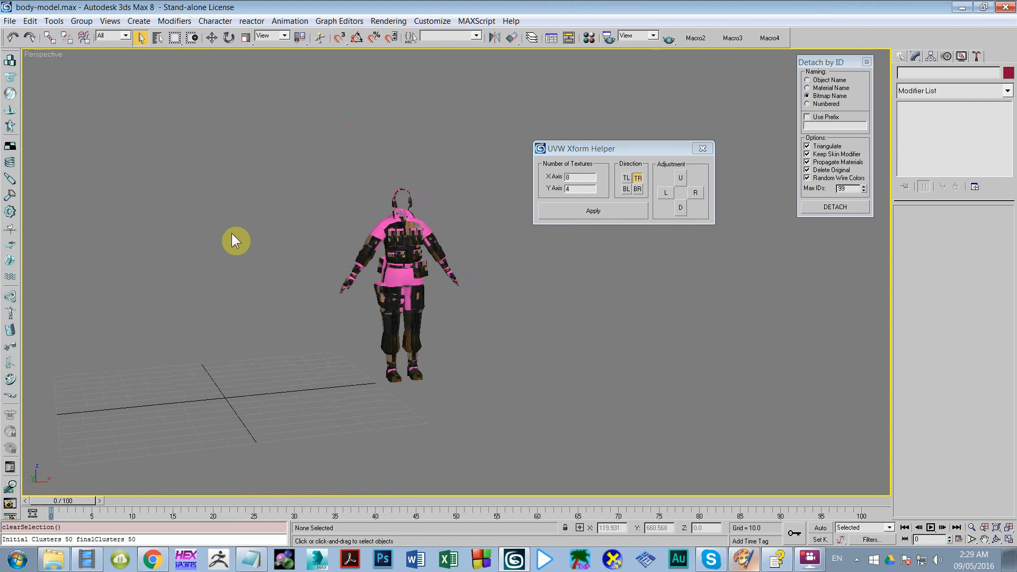
pyautogui.scroll(2, 231, 233)
pyautogui.moveTo(209, 97); pyautogui.dragTo(609, 567)
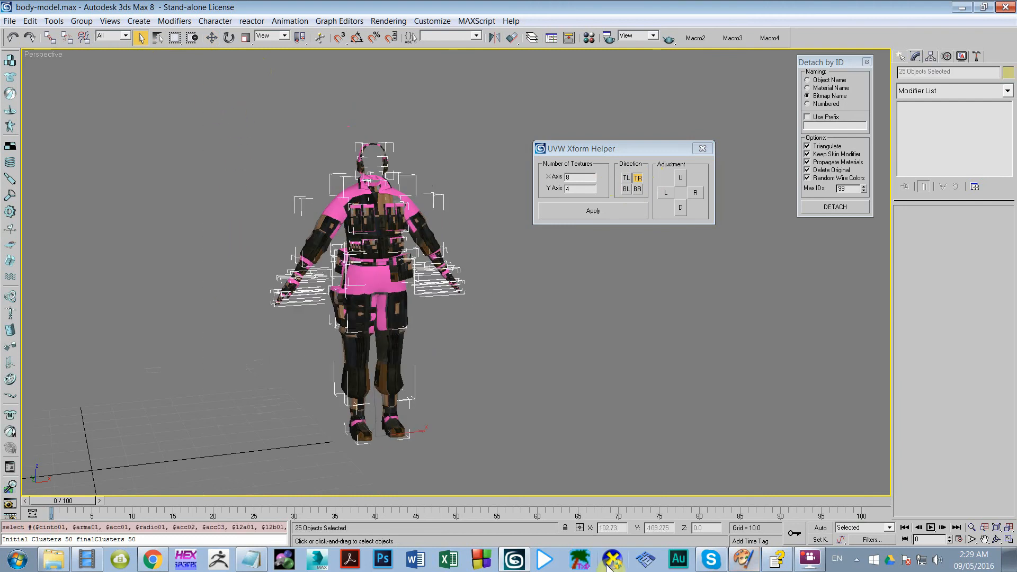
pyautogui.keyDown('alt'); pyautogui.moveTo(503, 144); pyautogui.dragTo(458, 143, button='middle'); pyautogui.keyUp('alt')
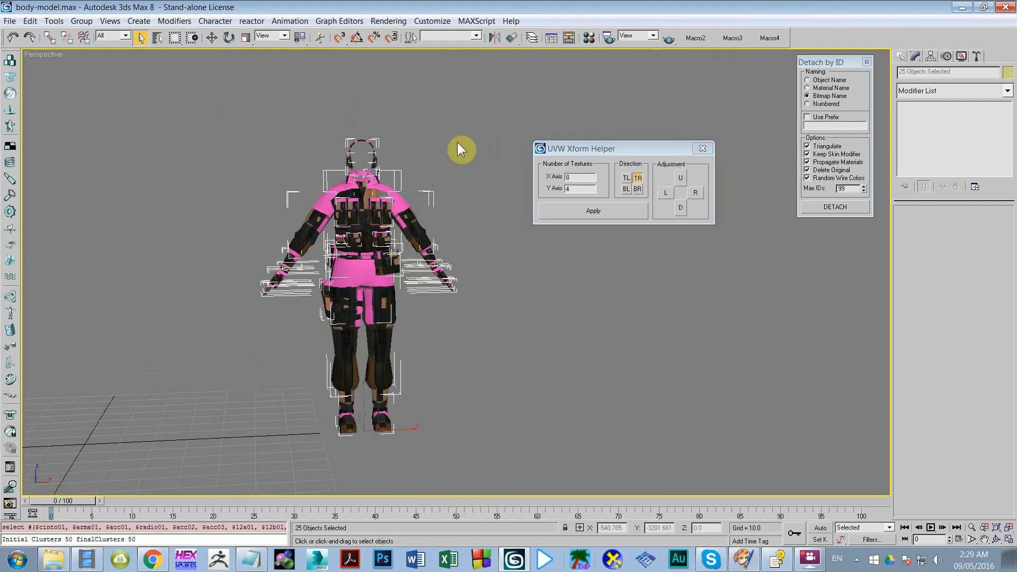
pyautogui.click(572, 211)
pyautogui.click(520, 322)
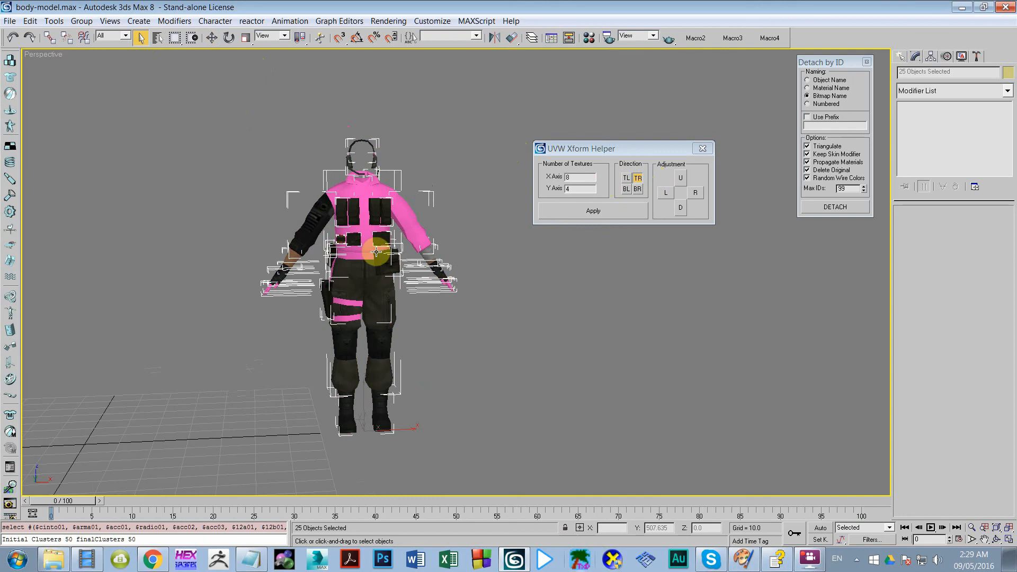
# Reapply the UVW Xform to all the soldier parts with the direction set to BL
pyautogui.scroll(4, 376, 253)
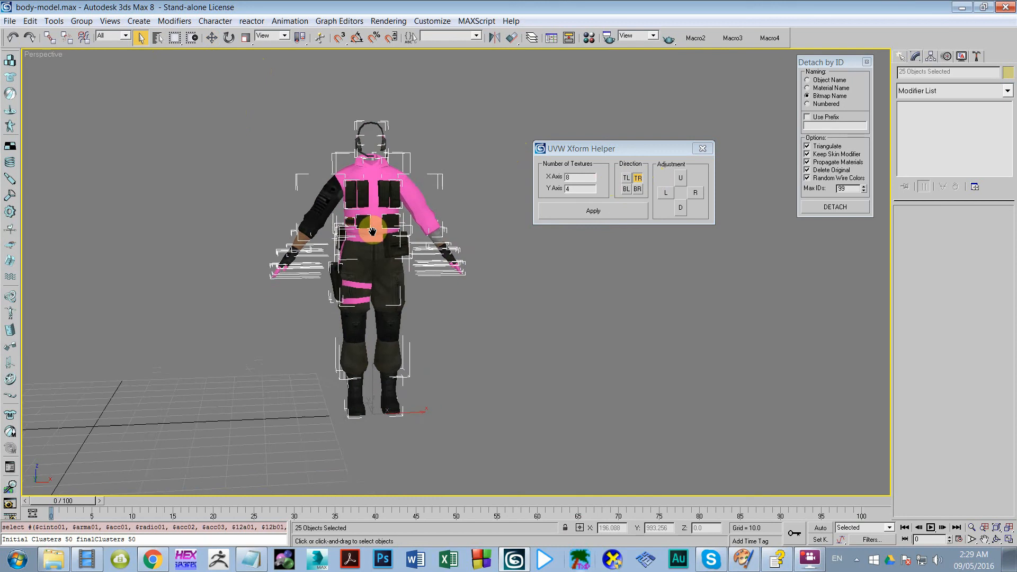
pyautogui.click(629, 190)
pyautogui.scroll(3, 434, 309)
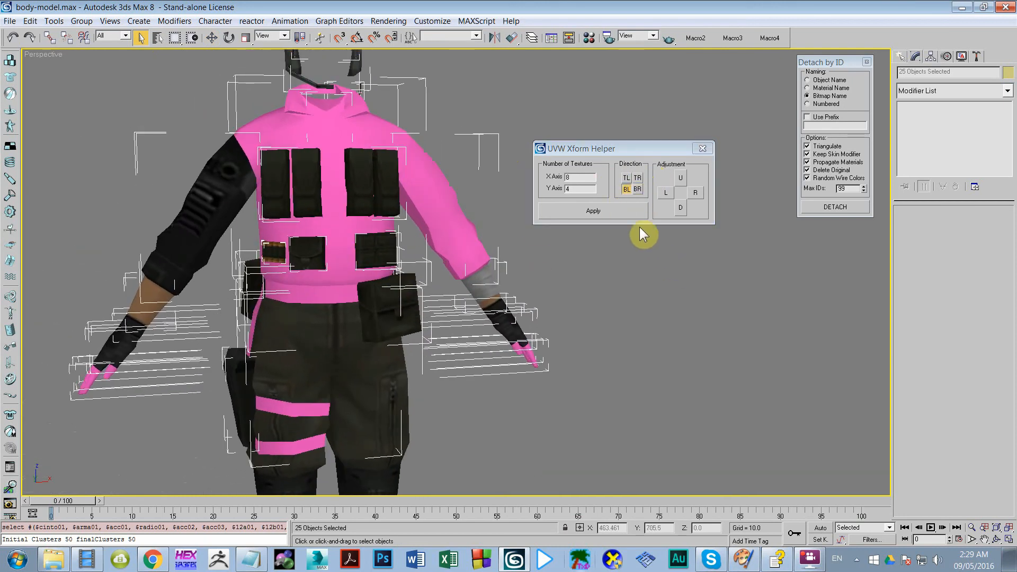
pyautogui.click(629, 214)
pyautogui.click(507, 324)
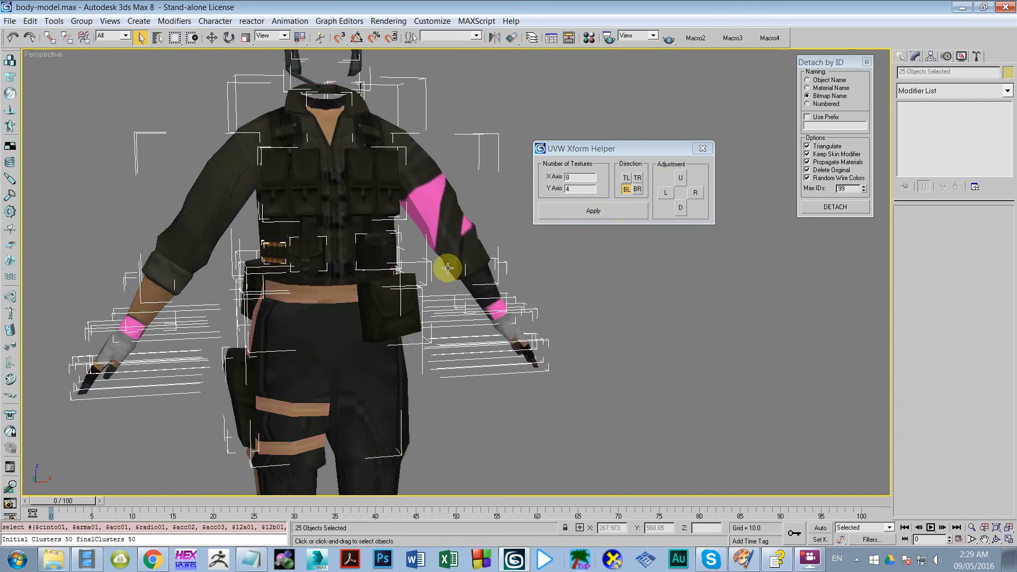
# Reapply the UVW Xform to all the soldier parts with the direction set to TL
pyautogui.scroll(3, 447, 300)
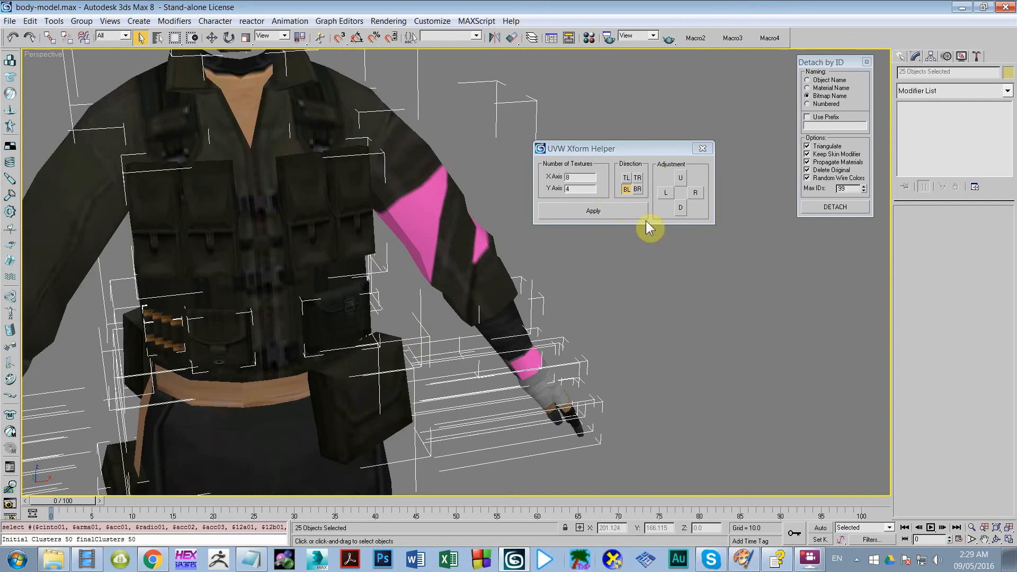
pyautogui.click(613, 217)
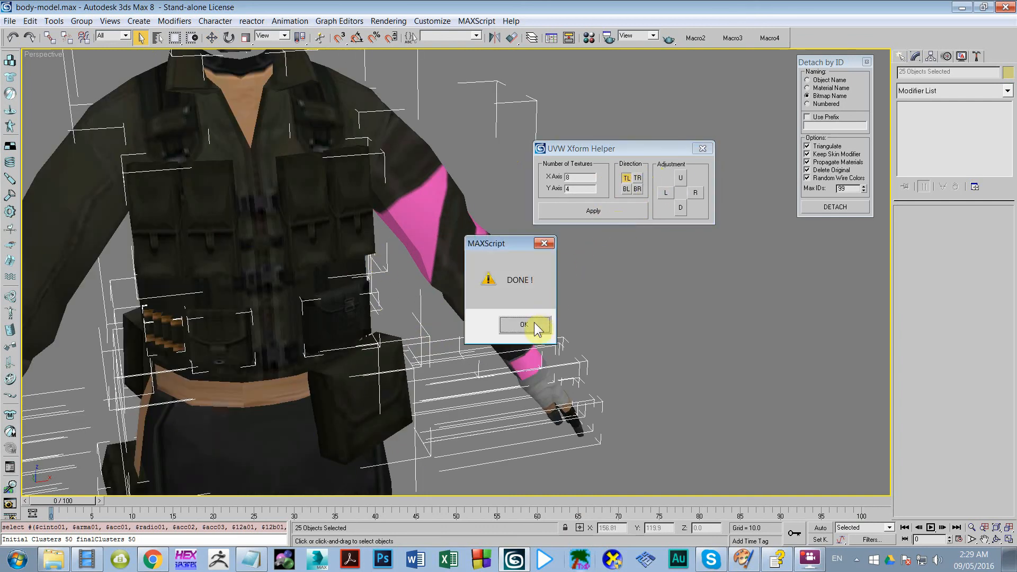
pyautogui.click(534, 322)
# Reapply the UVW Xform to all the soldier parts with the direction set to BR
pyautogui.click(638, 189)
pyautogui.click(624, 210)
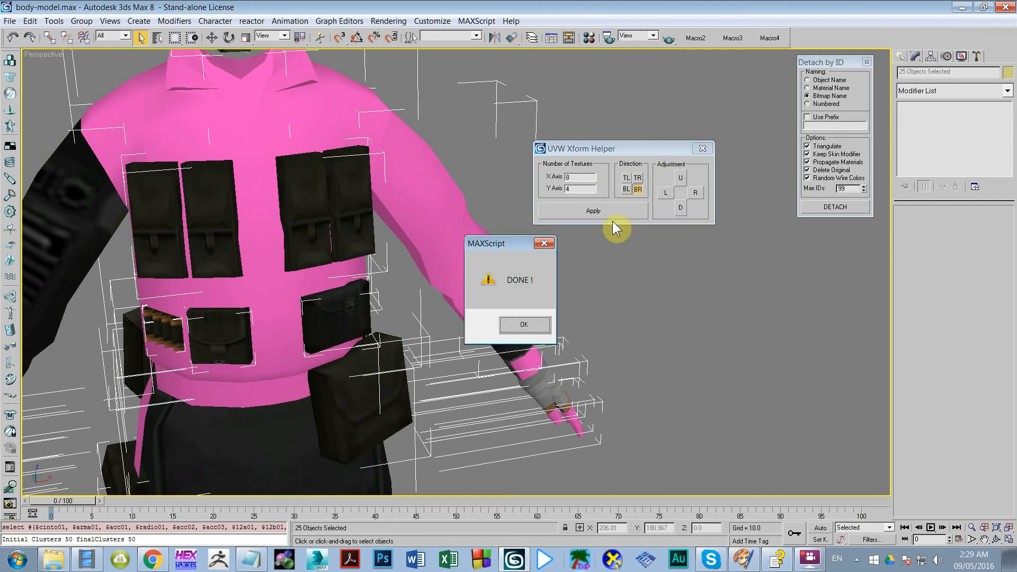
pyautogui.press('Return')
# Examine the textures on the soldier's head, vest, arms and legs from several angles
pyautogui.scroll(-4, 530, 239)
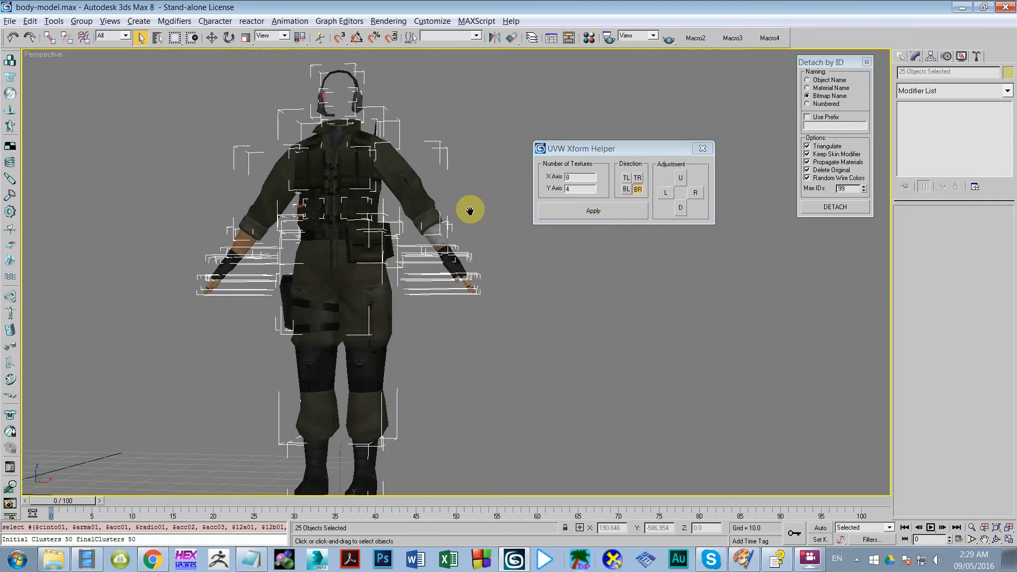
pyautogui.scroll(2, 470, 209)
pyautogui.keyDown('alt'); pyautogui.moveTo(564, 267); pyautogui.dragTo(620, 342, button='middle'); pyautogui.keyUp('alt')
pyautogui.scroll(-2, 607, 286)
pyautogui.scroll(3, 529, 313)
pyautogui.keyDown('alt'); pyautogui.moveTo(468, 293); pyautogui.dragTo(436, 192, button='middle'); pyautogui.keyUp('alt')
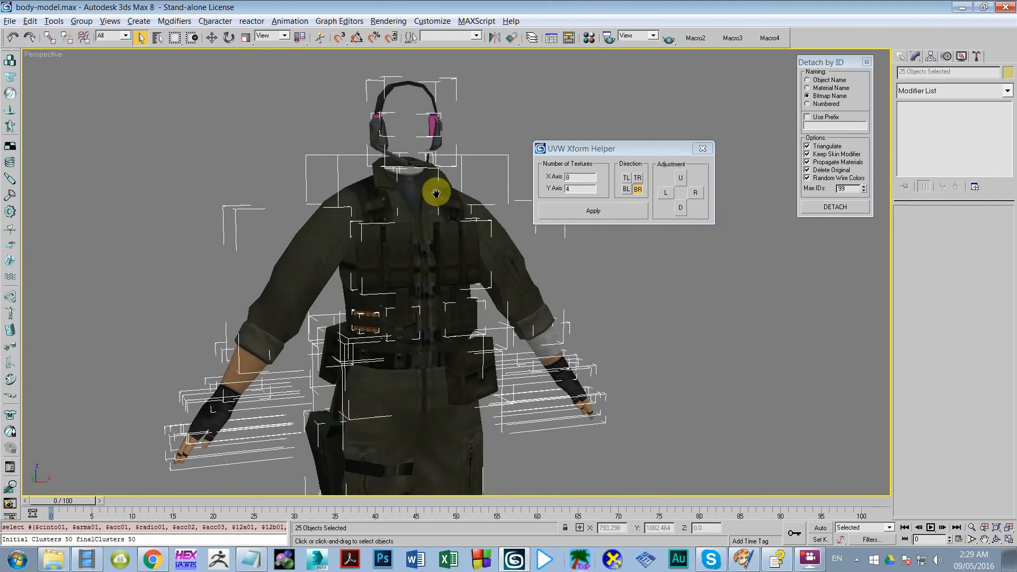
pyautogui.scroll(-3, 436, 193)
pyautogui.scroll(-2, 578, 291)
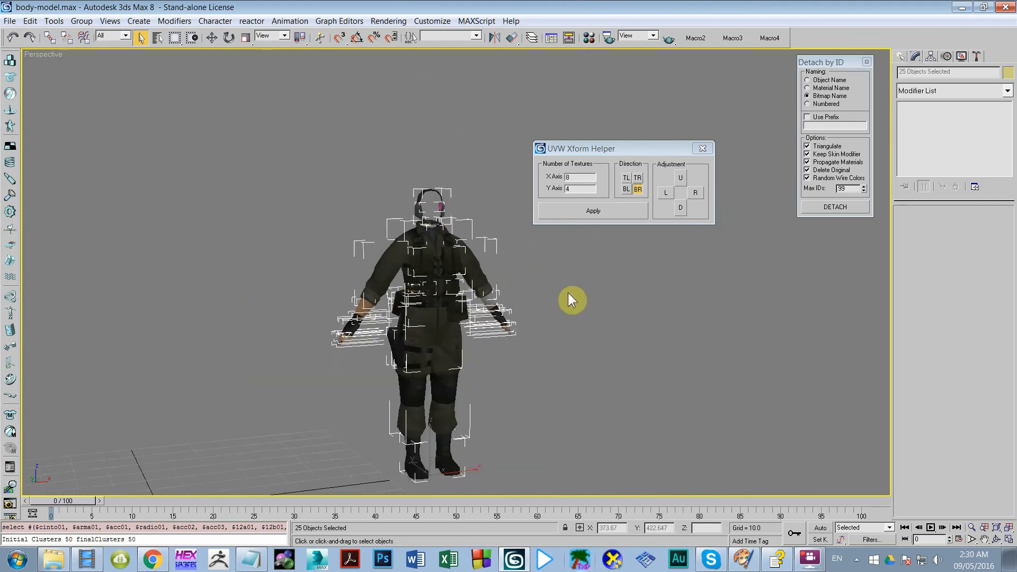
# Select the chest pouches acc01 and shift their texture down through four atlas tiles, ending at a V offset of 0.0
pyautogui.click(573, 293)
pyautogui.scroll(5, 572, 291)
pyautogui.scroll(1, 477, 255)
pyautogui.click(487, 261)
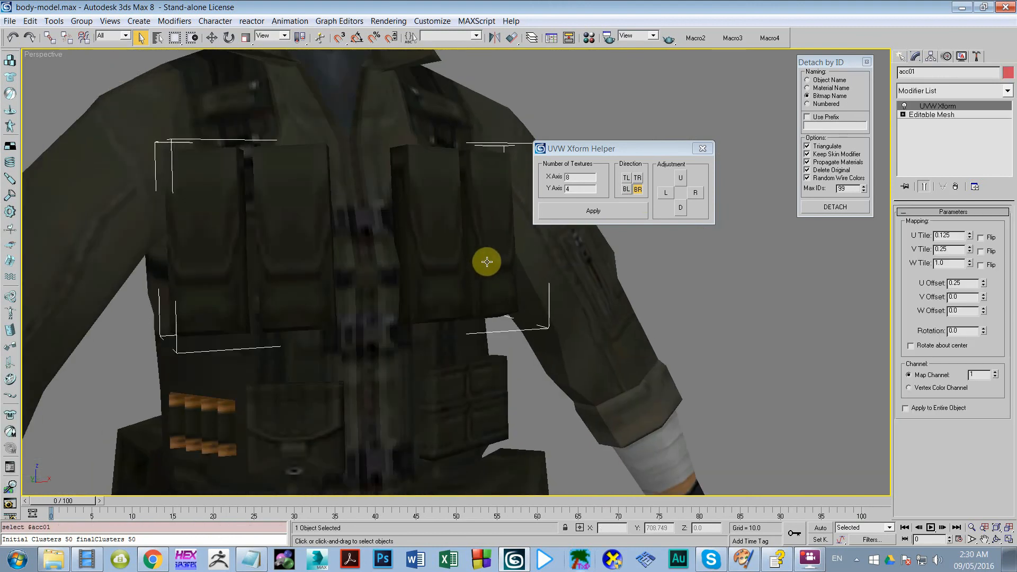
pyautogui.click(680, 207)
pyautogui.click(681, 208)
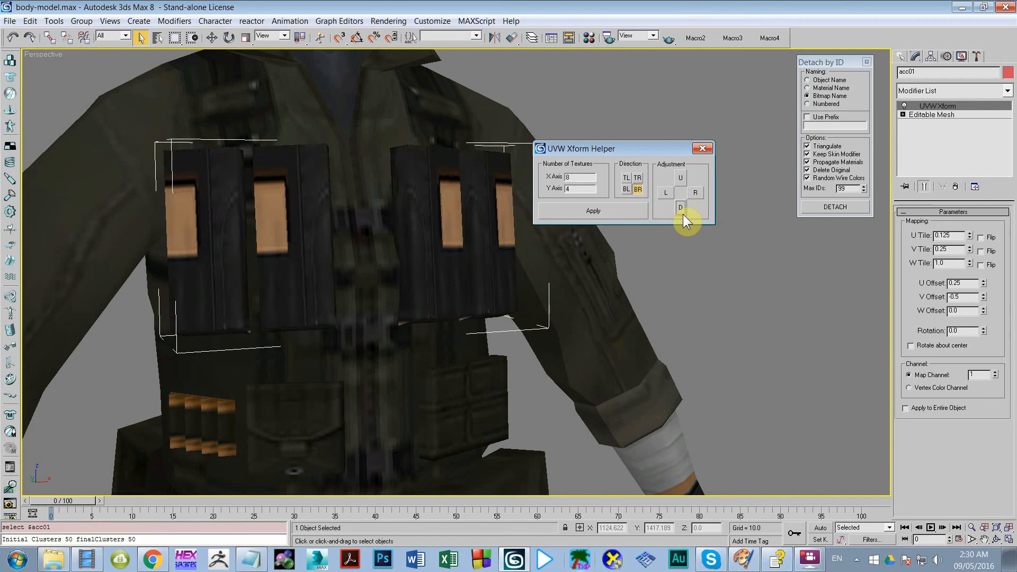
pyautogui.click(683, 213)
pyautogui.click(682, 213)
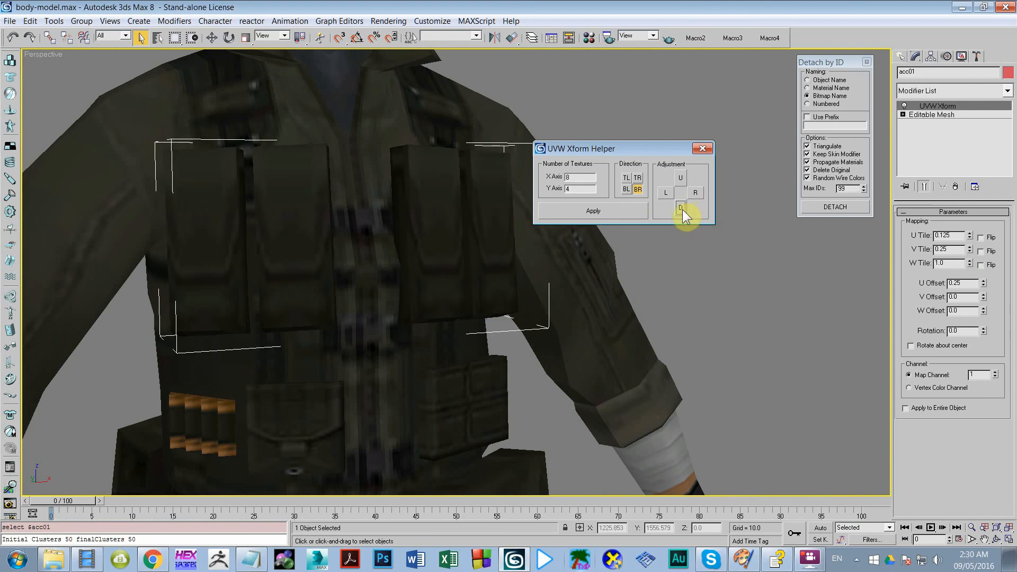
# Shift the chest pouches' texture one tile right and up, and bring it back down and left
pyautogui.click(690, 192)
pyautogui.click(681, 178)
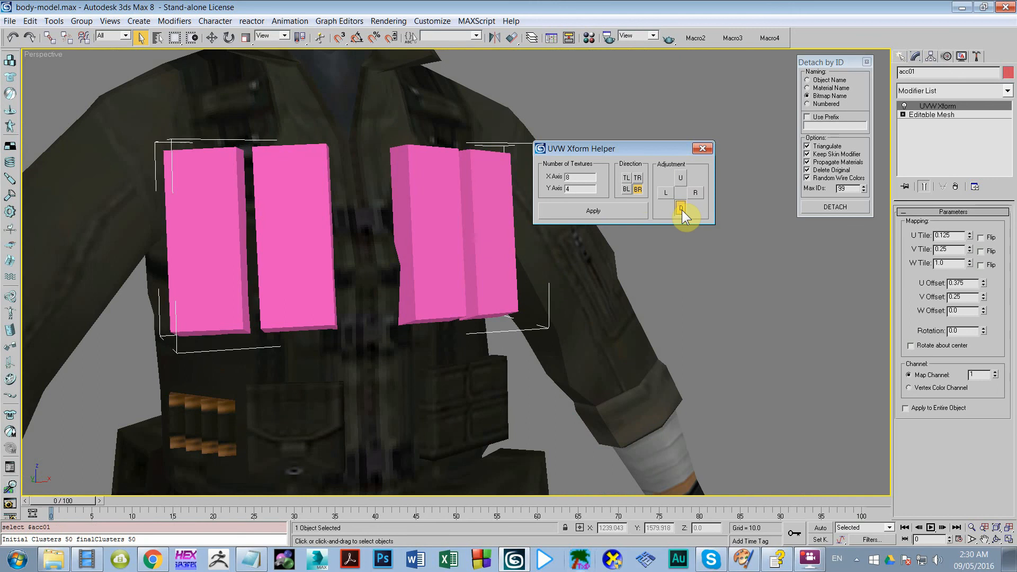
pyautogui.click(681, 209)
pyautogui.click(670, 196)
# Shift the chest pouches' texture one tile down and three tiles right, to a U offset of 0.625 and V offset of -0.25
pyautogui.scroll(-5, 612, 311)
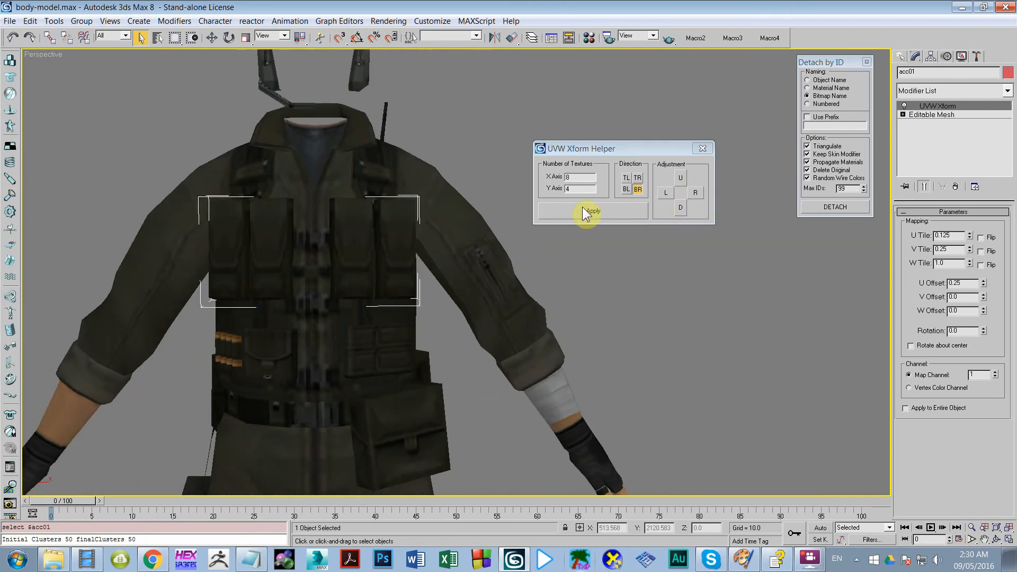
pyautogui.click(582, 210)
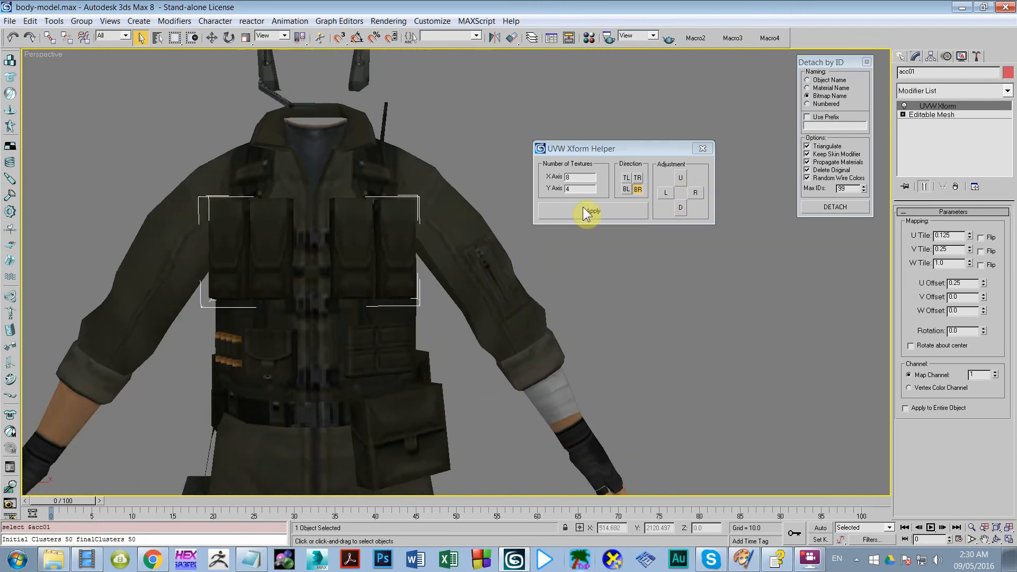
pyautogui.click(680, 207)
pyautogui.click(694, 194)
pyautogui.click(695, 194)
pyautogui.click(694, 194)
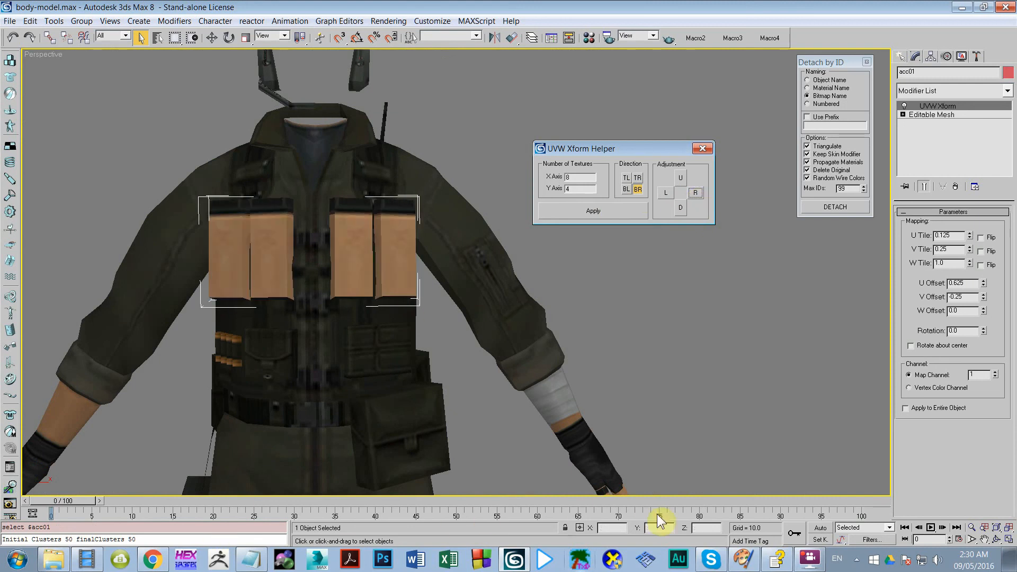
# Switch to Paint Shop Pro, mark the matching skin-coloured tile on NEW_MAP.png and undo the mark
pyautogui.click(742, 559)
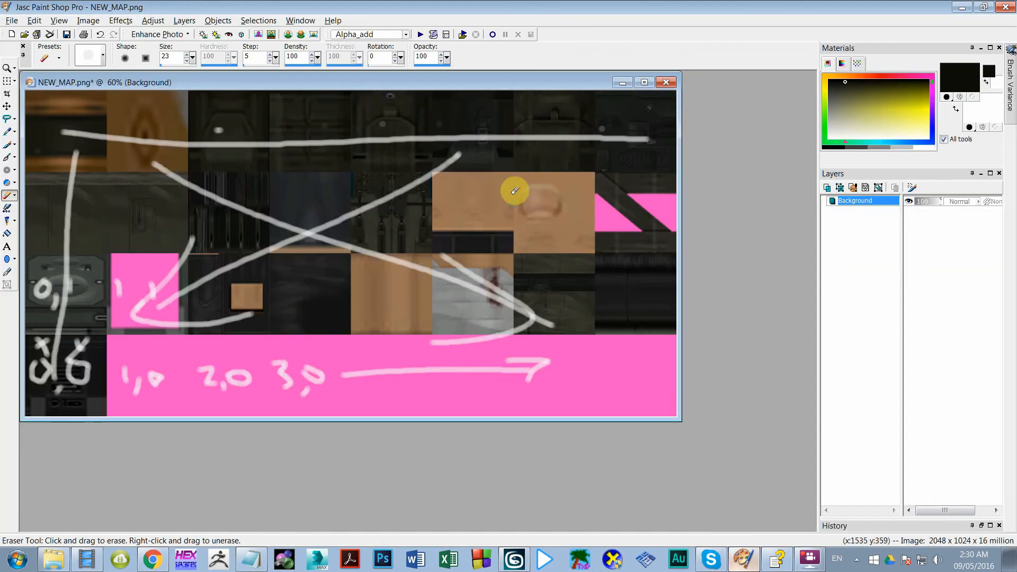
pyautogui.moveTo(479, 188); pyautogui.dragTo(450, 239)
pyautogui.hotkey('ctrl', 'z')
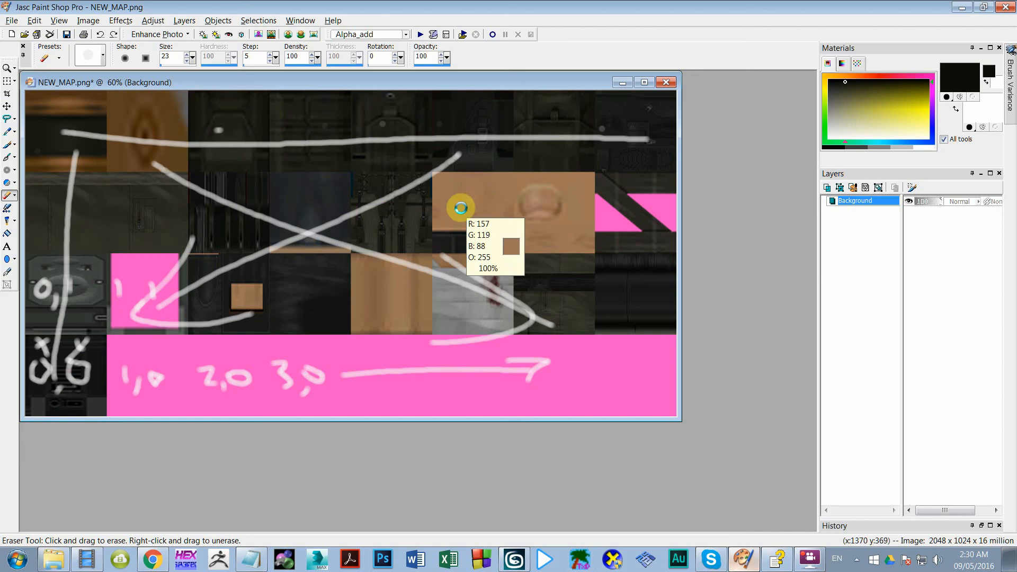
# Undo all the handwritten annotations on NEW_MAP.png, restoring the clean flattened texture atlas
pyautogui.hotkey('ctrl', 'z')
pyautogui.hotkey('ctrl', 'z')
pyautogui.hotkey('ctrl', 'z')
pyautogui.hotkey('ctrl', 'z')
pyautogui.hotkey('ctrl', 'z')
pyautogui.hotkey('ctrl', 'z')
pyautogui.hotkey('ctrl', 'z')
pyautogui.hotkey('ctrl', 'z')
pyautogui.hotkey('ctrl', 'z')
pyautogui.hotkey('ctrl', 'z')
pyautogui.hotkey('ctrl', 'z')
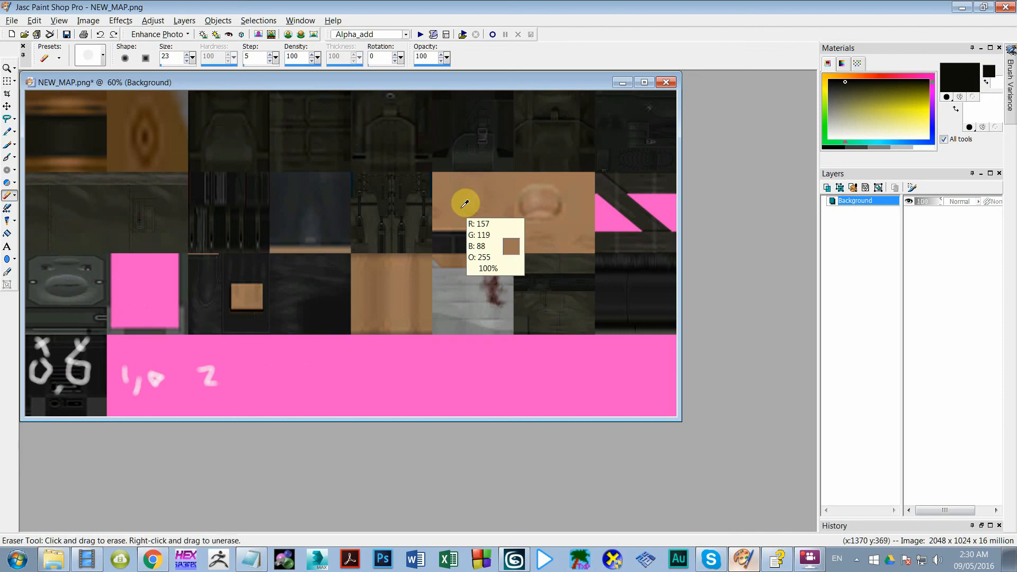
pyautogui.hotkey('ctrl', 'z')
pyautogui.hotkey('ctrl', 'z')
pyautogui.hotkey('ctrl', 'z')
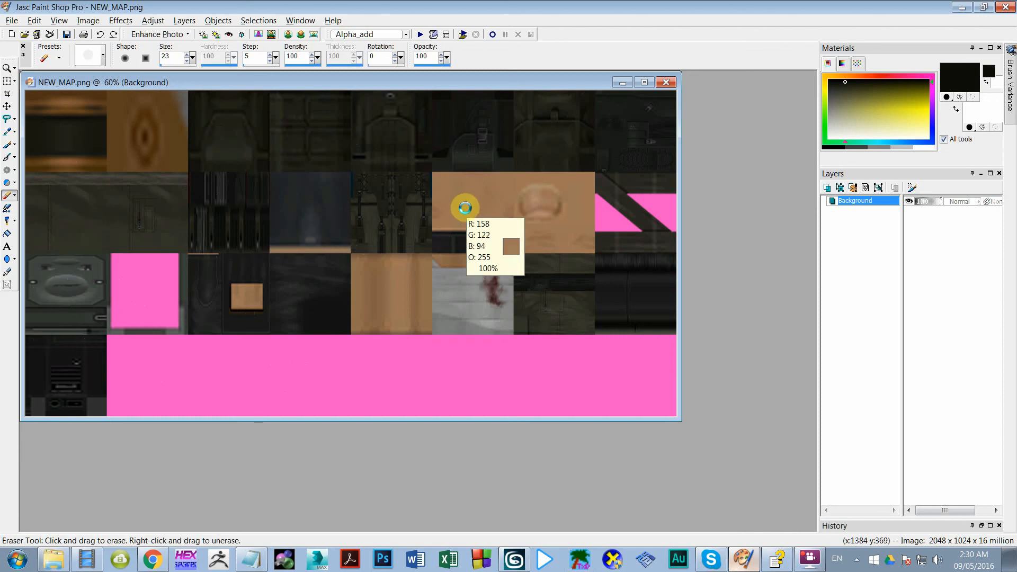
pyautogui.hotkey('ctrl', 'alt', 'z')
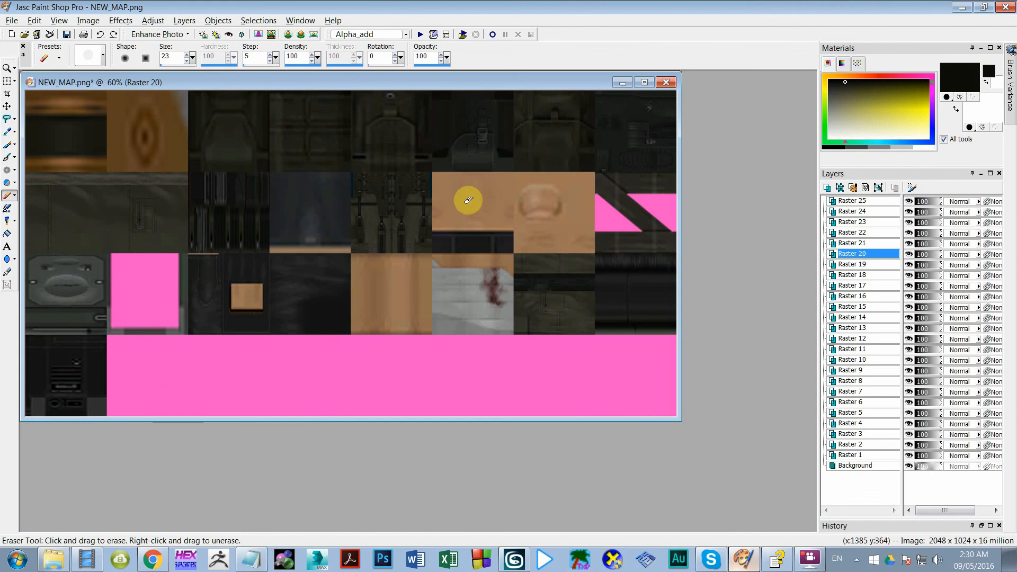
pyautogui.press('ctrl')
pyautogui.hotkey('ctrl', 'z')
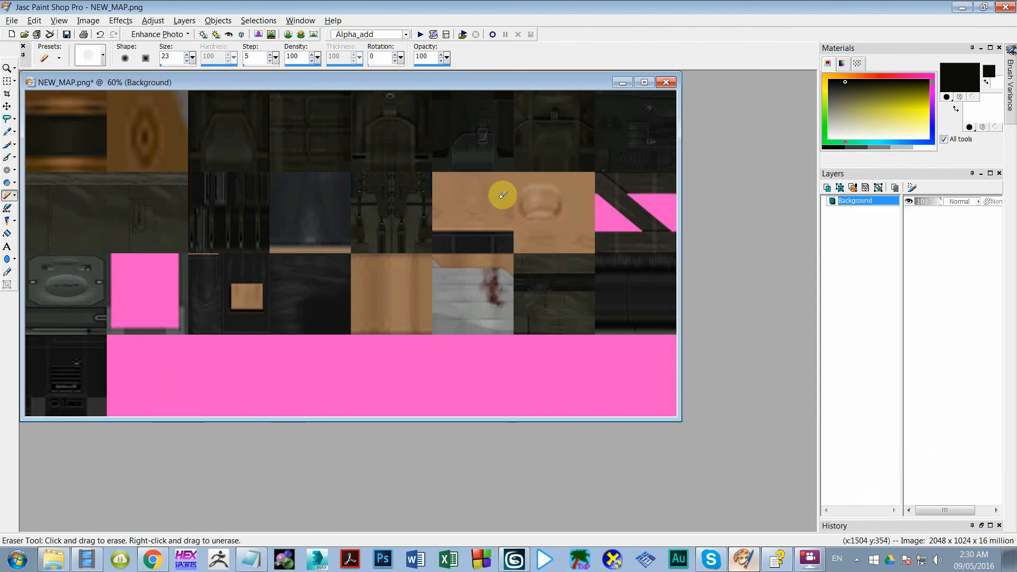
# Circle the skin-coloured tile in the atlas's second row and draw a path one tile up and two tiles left
pyautogui.moveTo(470, 184)
pyautogui.mouseDown()
pyautogui.moveTo(461, 220)
pyautogui.moveTo(470, 183)
pyautogui.mouseUp()
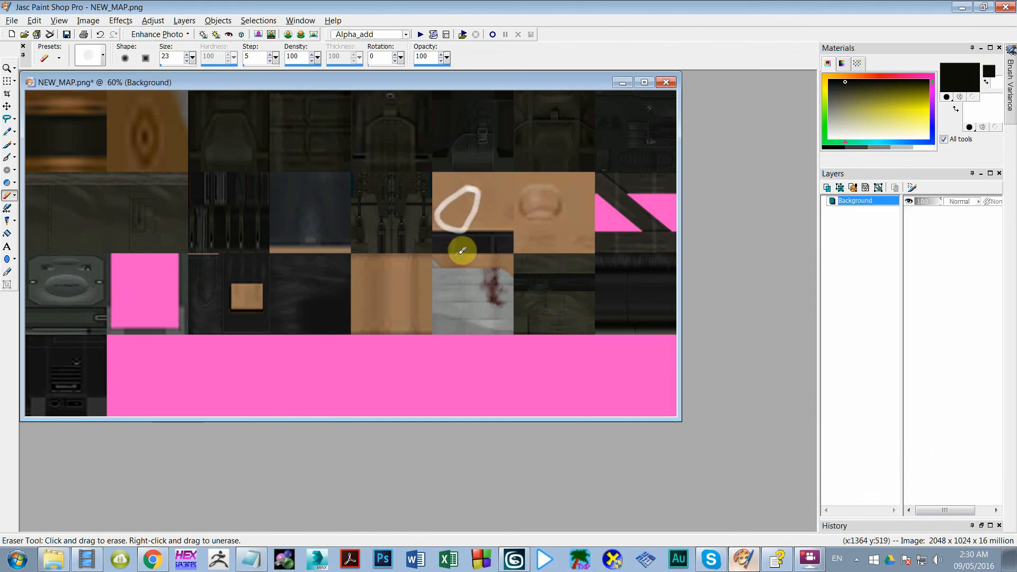
pyautogui.hotkey('alt', 'Tab')
pyautogui.hotkey('alt', 'Tab')
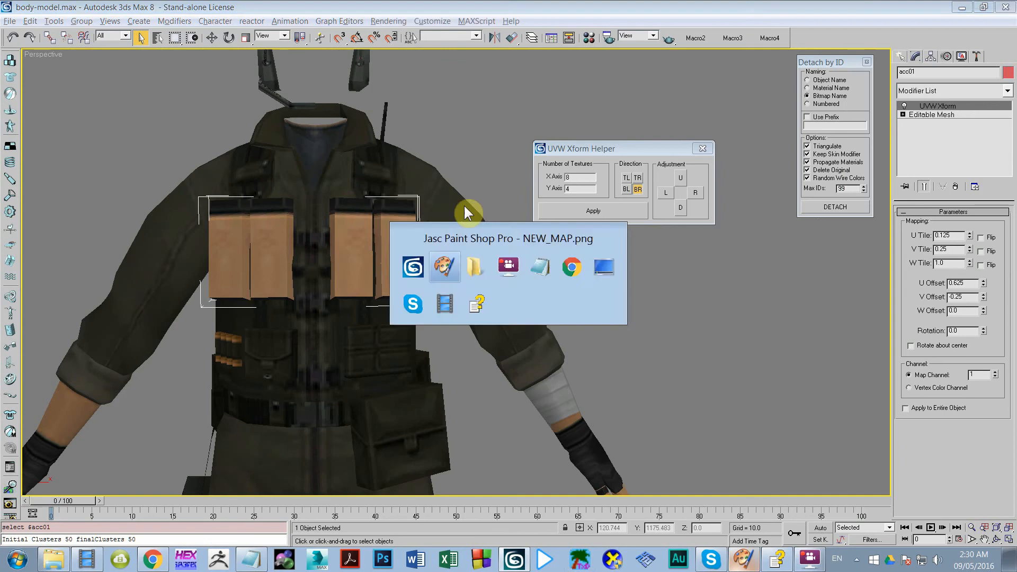
pyautogui.scroll(2, 453, 199)
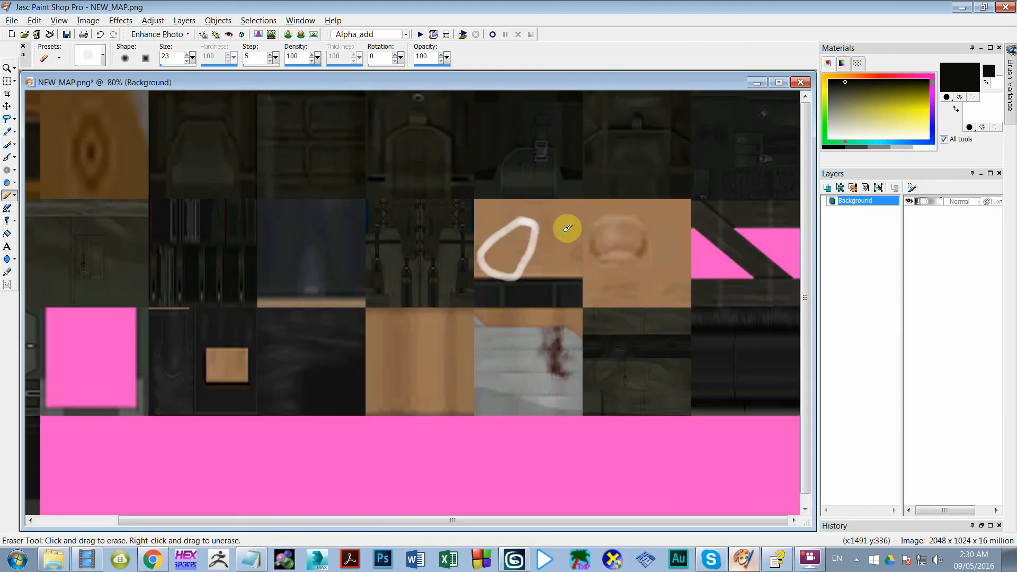
pyautogui.moveTo(500, 254)
pyautogui.mouseDown()
pyautogui.moveTo(513, 170)
pyautogui.moveTo(469, 128)
pyautogui.moveTo(338, 133)
pyautogui.mouseUp()
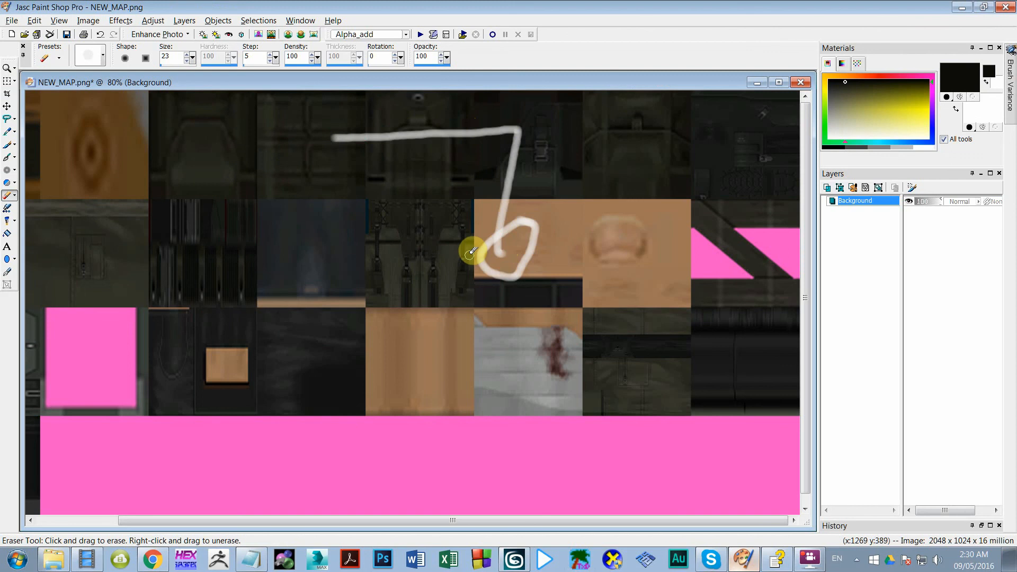
# Switch to 3ds Max and shift the chest pouches' texture one tile up and three left, to U offset 0.25 and V offset 0.0
pyautogui.hotkey('alt', 'Tab')
pyautogui.click(681, 179)
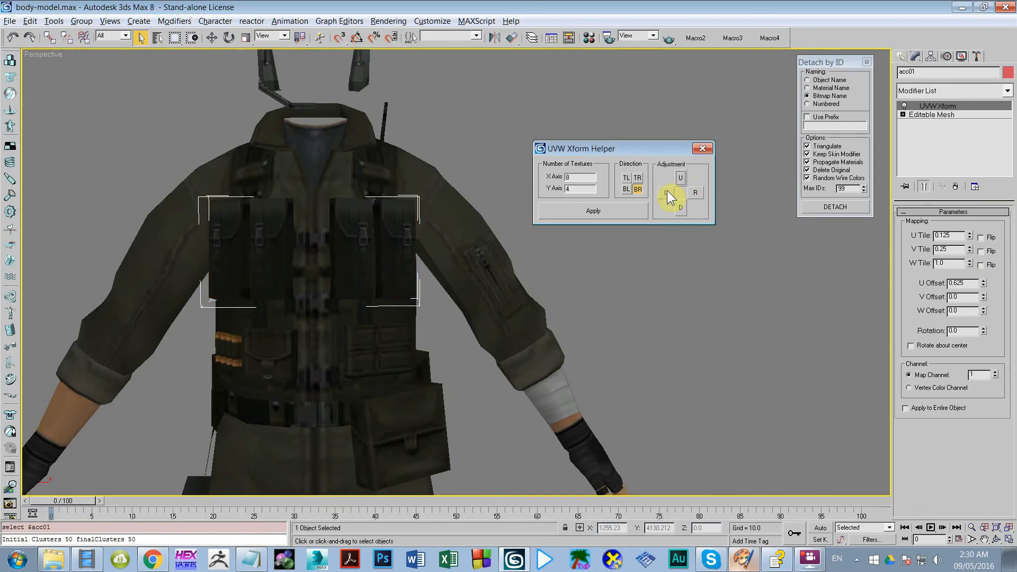
pyautogui.click(667, 192)
pyautogui.click(695, 193)
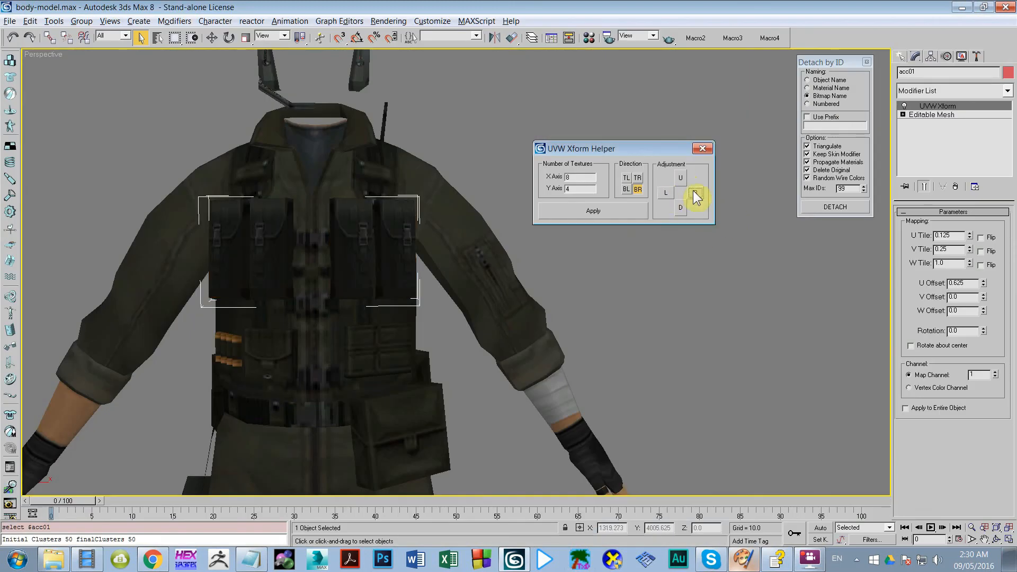
pyautogui.click(665, 197)
pyautogui.click(666, 197)
pyautogui.click(666, 197)
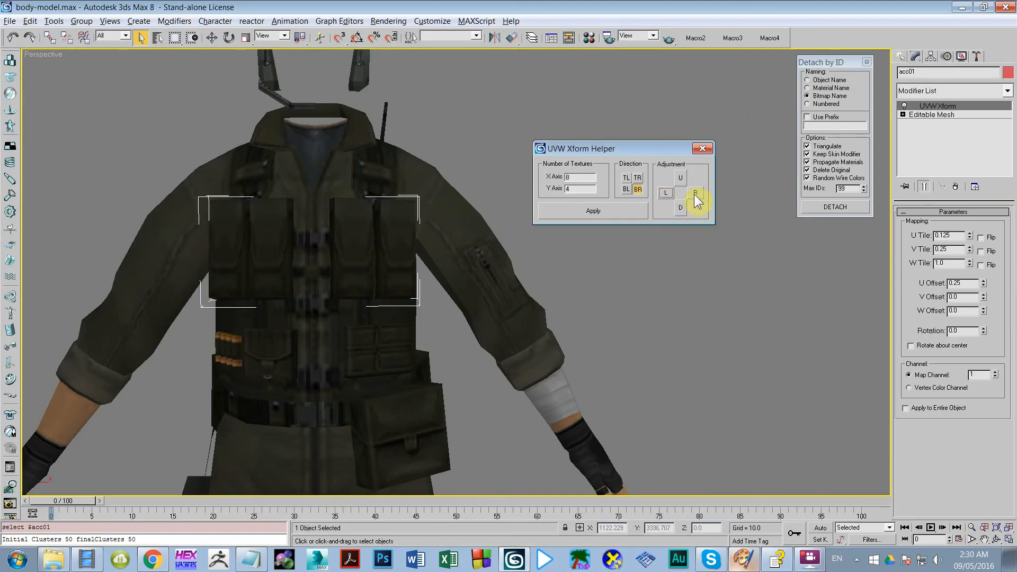
pyautogui.click(696, 194)
pyautogui.click(667, 197)
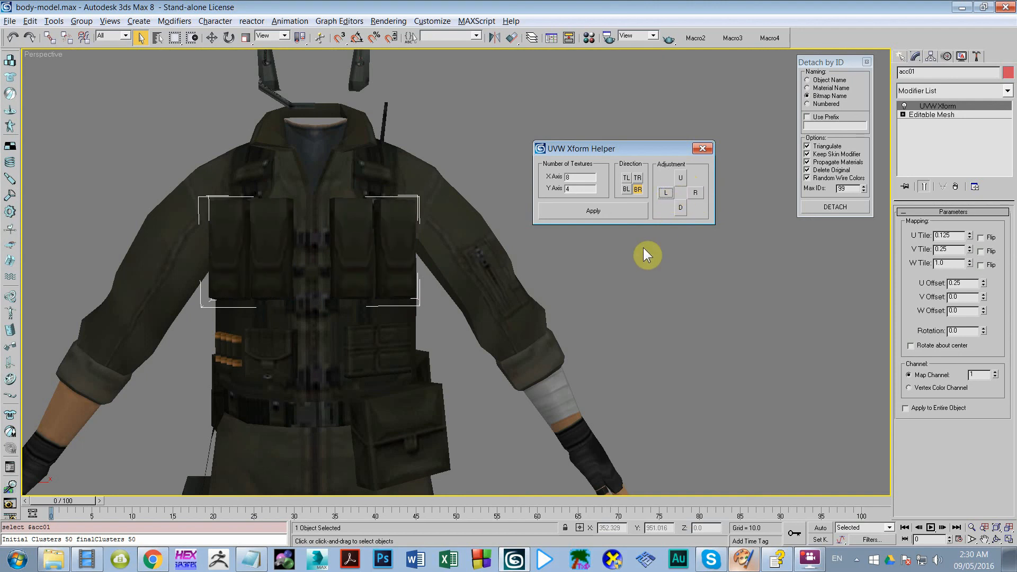
# Select the fingertips dedo01 and shift their texture one tile right, to U offset 0.75 and V offset -0.25
pyautogui.click(598, 251)
pyautogui.scroll(-5, 551, 267)
pyautogui.moveTo(548, 269); pyautogui.dragTo(551, 293, button='middle')
pyautogui.scroll(3, 551, 294)
pyautogui.scroll(-3, 554, 297)
pyautogui.scroll(3, 562, 308)
pyautogui.moveTo(417, 364); pyautogui.dragTo(433, 278, button='middle')
pyautogui.scroll(3, 433, 278)
pyautogui.scroll(-2, 514, 232)
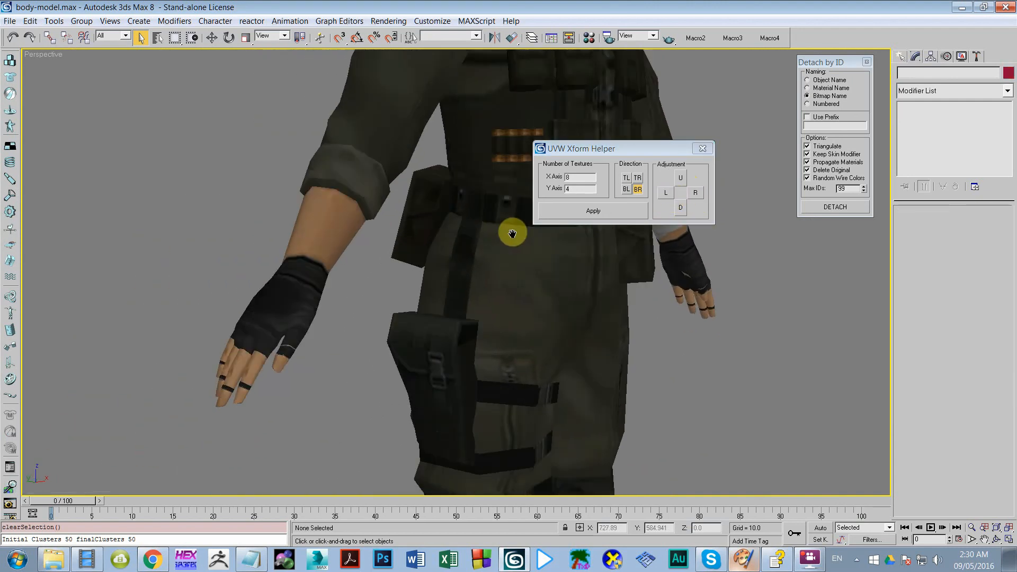
pyautogui.scroll(3, 306, 371)
pyautogui.moveTo(307, 370); pyautogui.dragTo(422, 297, button='middle')
pyautogui.scroll(2, 438, 299)
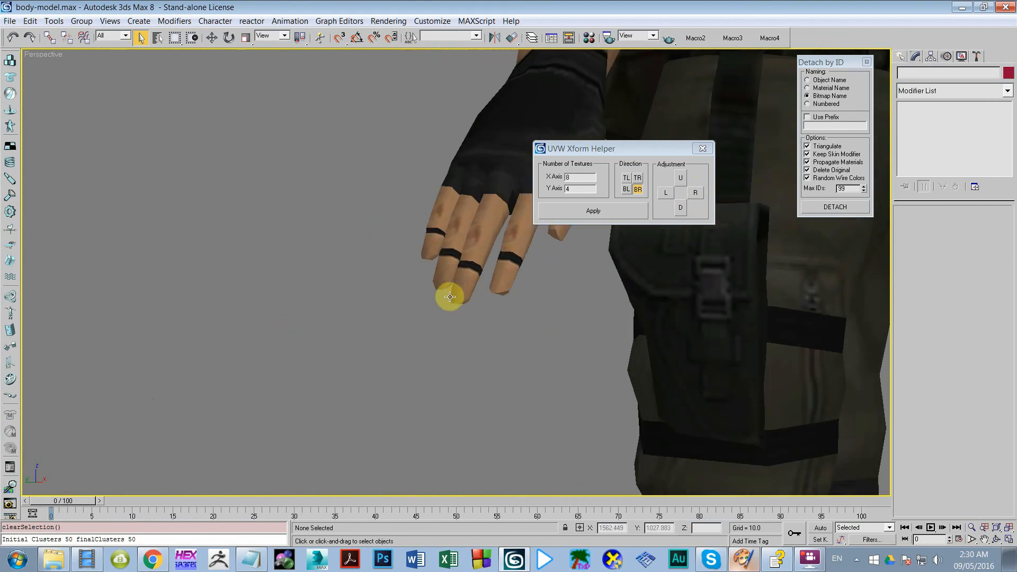
pyautogui.scroll(1, 449, 296)
pyautogui.click(424, 336)
pyautogui.click(695, 193)
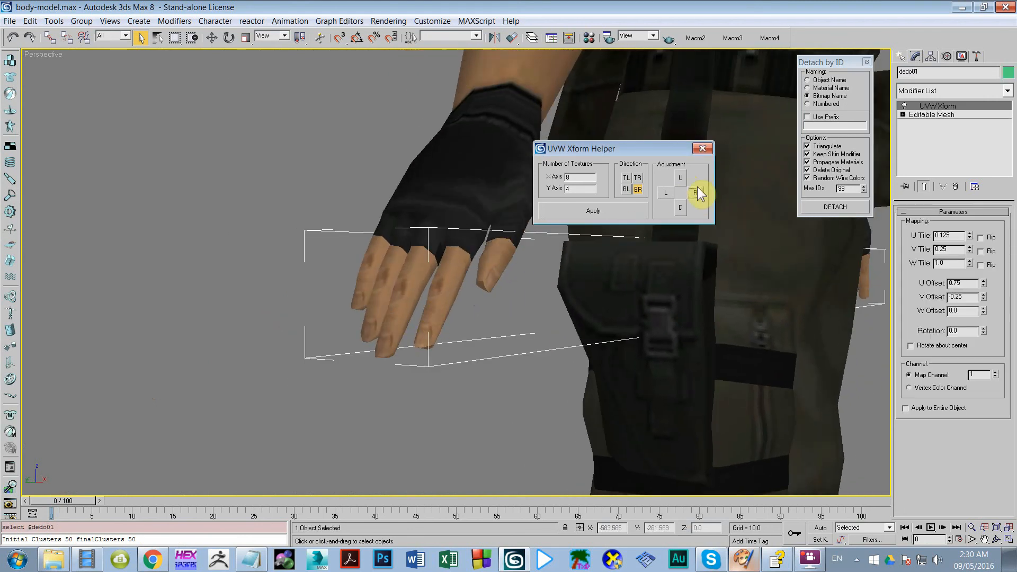
# Select the upper finger segments dedo02 and shift their texture across neighbouring atlas tiles, to U offset 0.5 and V offset 0.25
pyautogui.click(531, 309)
pyautogui.click(454, 278)
pyautogui.click(697, 191)
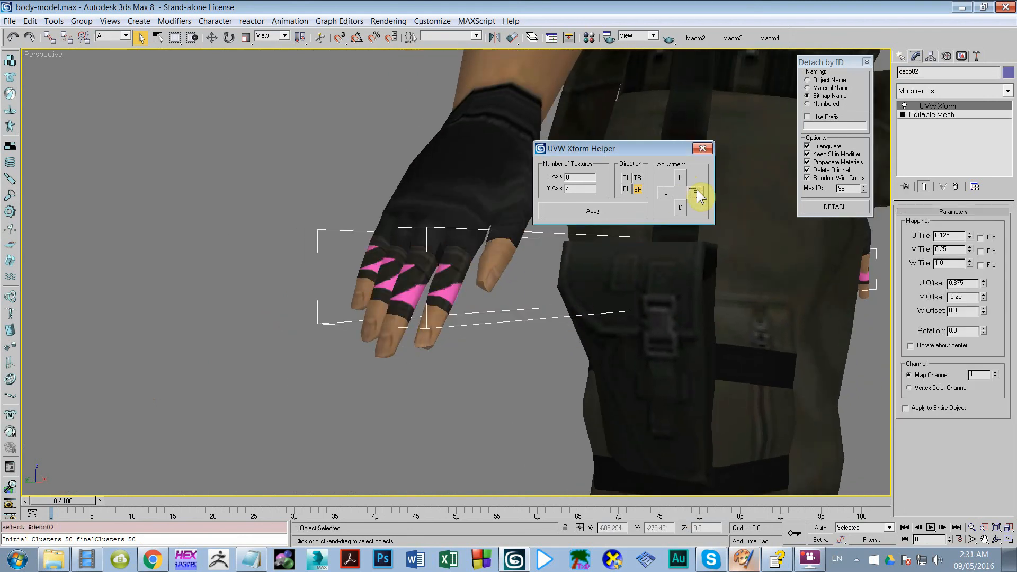
pyautogui.click(674, 194)
pyautogui.click(676, 210)
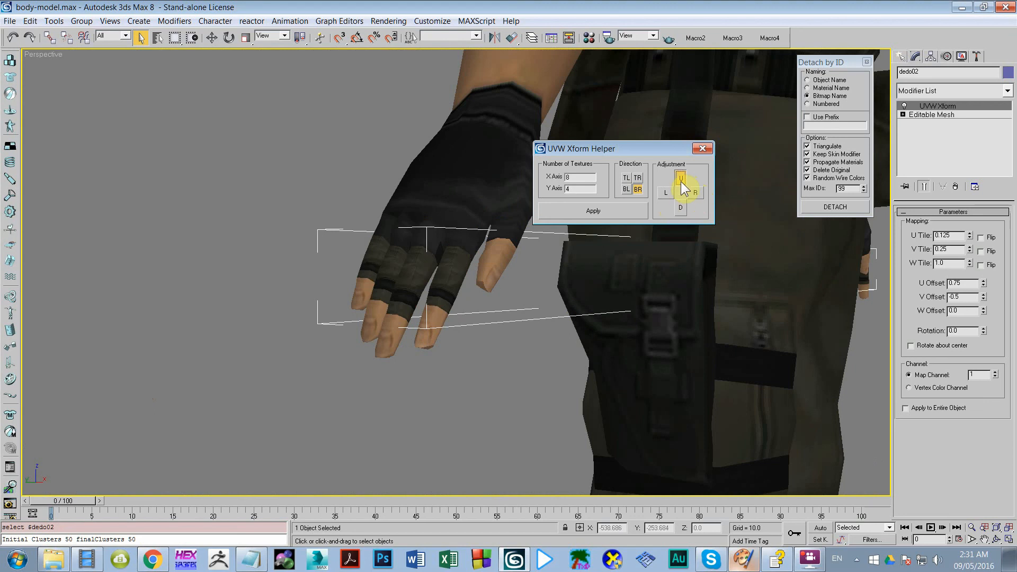
pyautogui.click(681, 179)
pyautogui.click(692, 191)
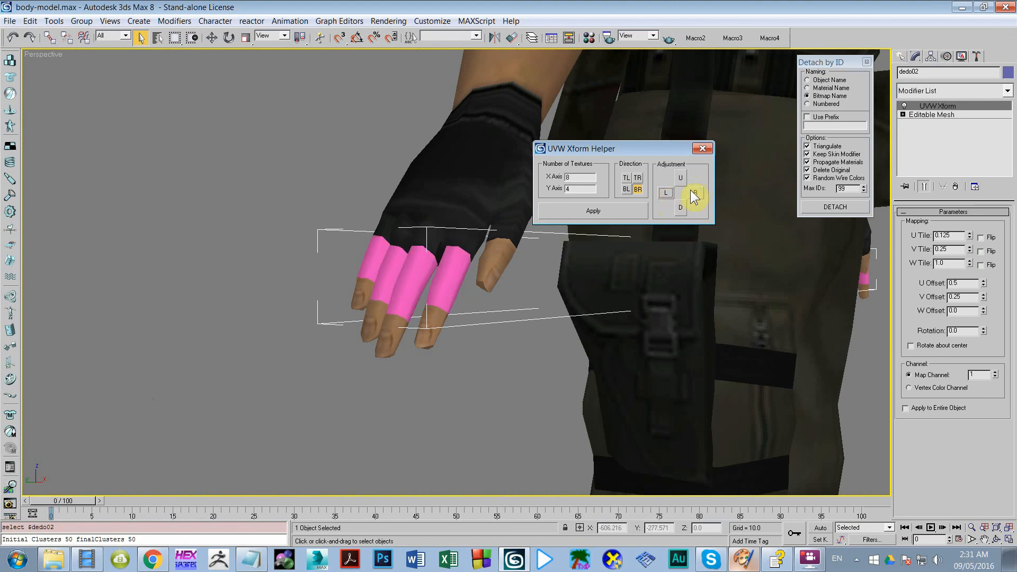
# Shift the dedo02 texture through the atlas tiles to U offset 0.125 and V offset -0.75
pyautogui.click(694, 192)
pyautogui.click(678, 205)
pyautogui.click(677, 208)
pyautogui.click(678, 208)
pyautogui.click(678, 208)
pyautogui.click(697, 193)
pyautogui.click(678, 211)
pyautogui.click(679, 211)
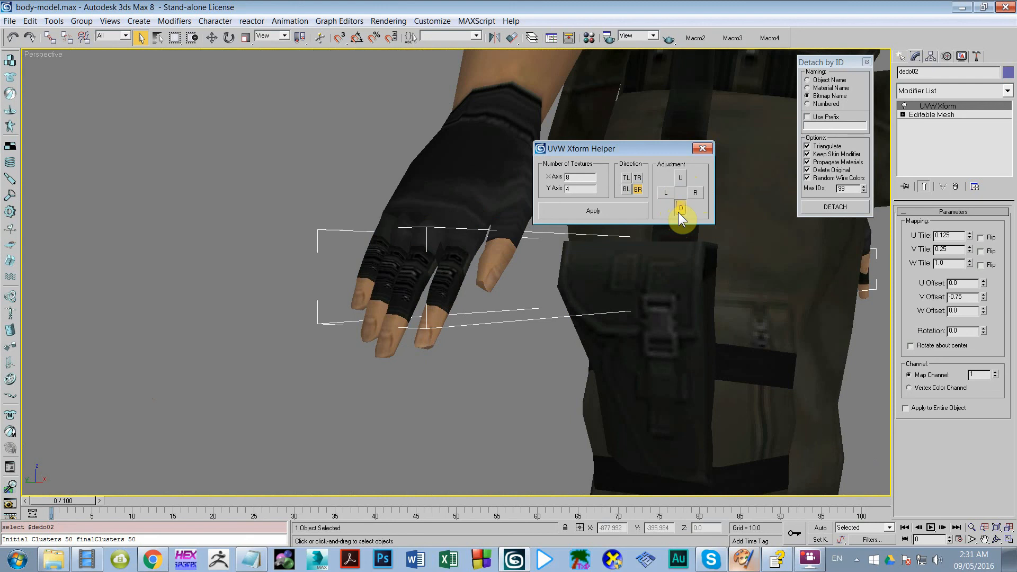
pyautogui.click(678, 211)
pyautogui.click(678, 211)
pyautogui.click(695, 193)
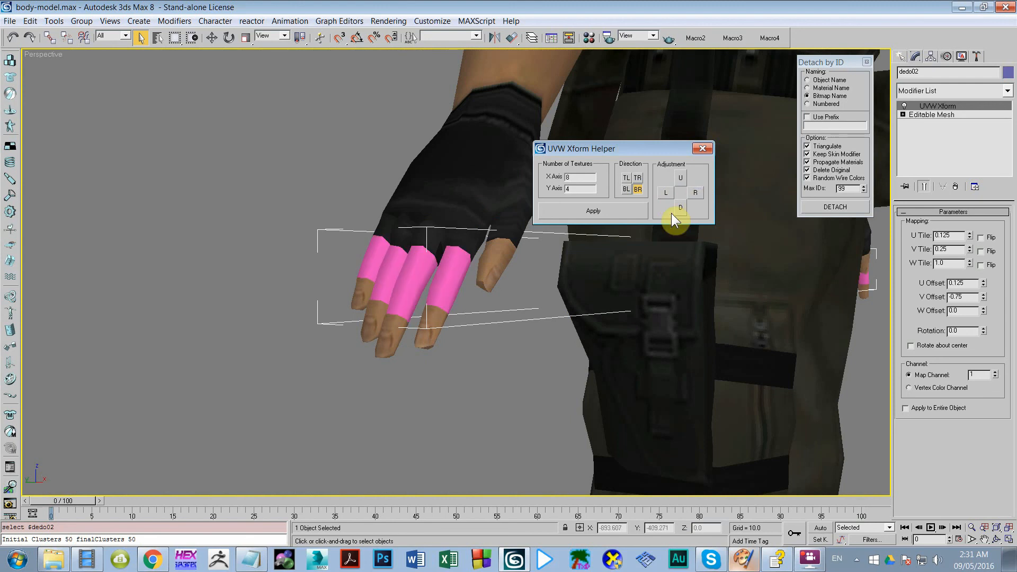
# Shift the dedo02 texture down through the following atlas columns, ending at U offset 0.375 and V offset 0.0
pyautogui.click(679, 209)
pyautogui.click(681, 208)
pyautogui.click(681, 208)
pyautogui.click(681, 208)
pyautogui.click(681, 208)
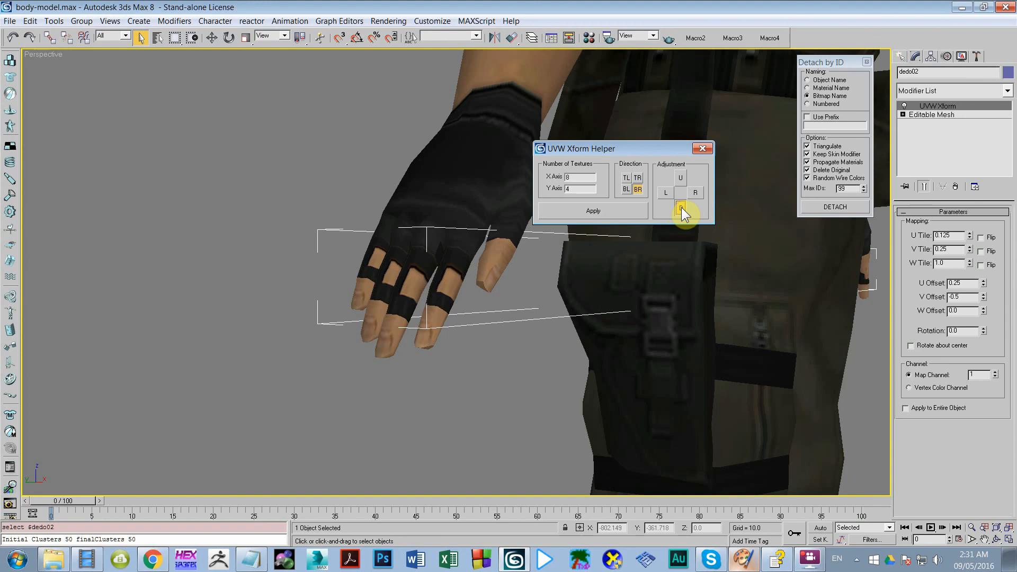
pyautogui.click(682, 208)
pyautogui.click(682, 208)
pyautogui.click(682, 209)
pyautogui.click(682, 208)
pyautogui.click(681, 209)
pyautogui.click(682, 208)
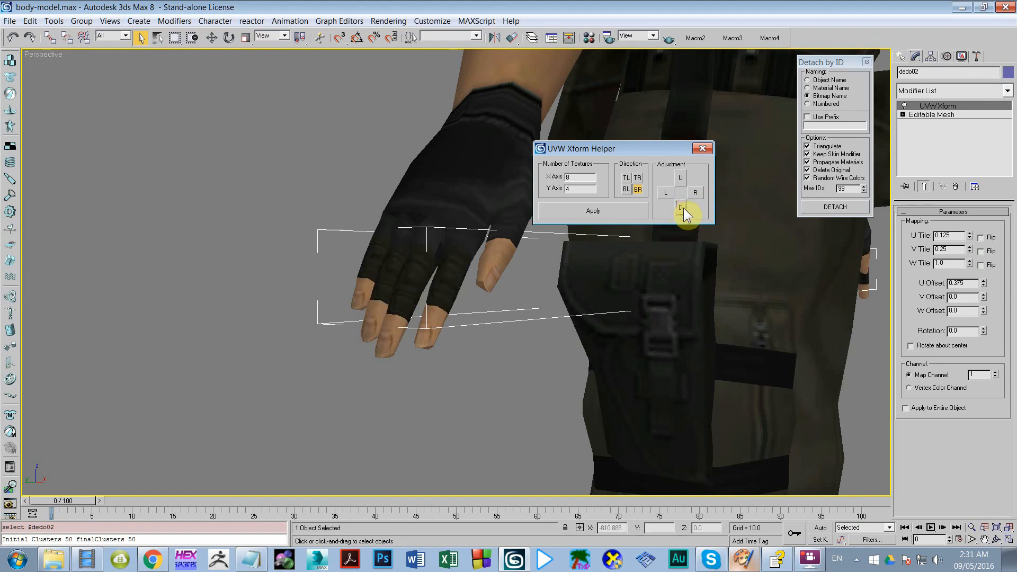
# Shift the dedo02 texture to the plain skin tile at U offset 0.5 and V offset -0.5
pyautogui.click(681, 208)
pyautogui.click(681, 208)
pyautogui.click(680, 179)
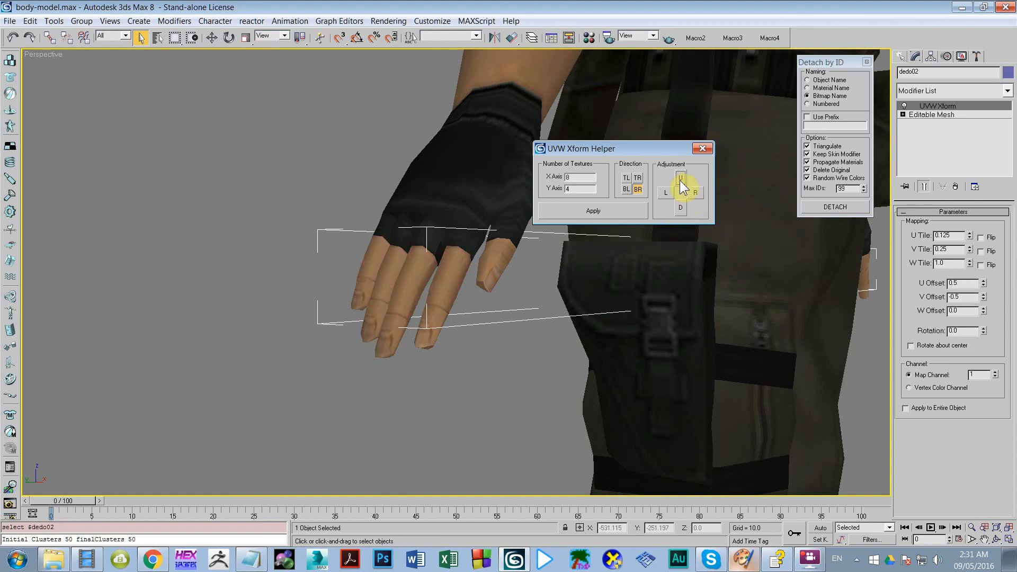
pyautogui.click(682, 208)
pyautogui.click(681, 208)
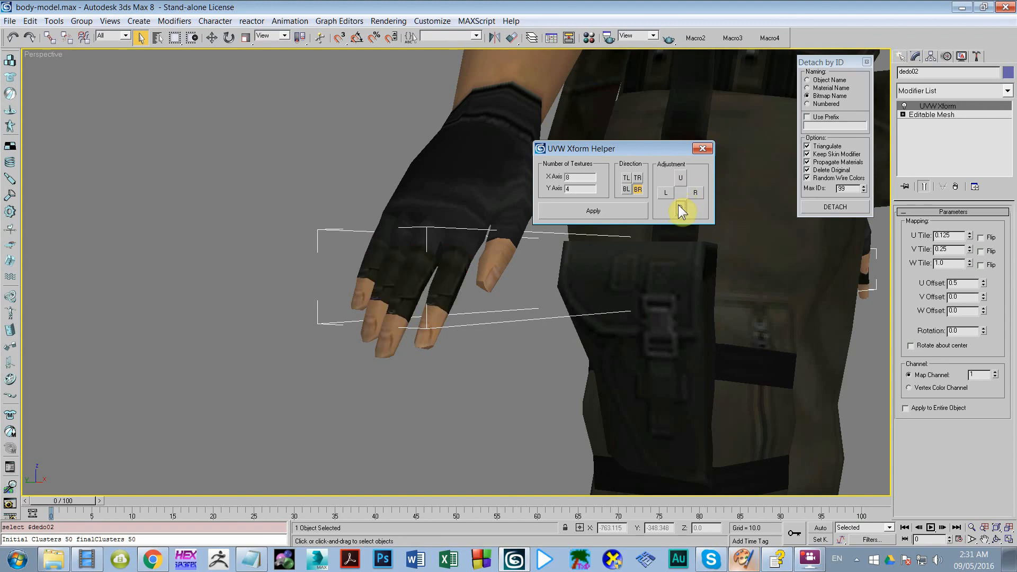
pyautogui.click(681, 208)
pyautogui.click(681, 208)
# Toggle the edged-faces display, shift the dedo02 texture onto the bandage tile and bring it back to the skin tile
pyautogui.scroll(4, 577, 309)
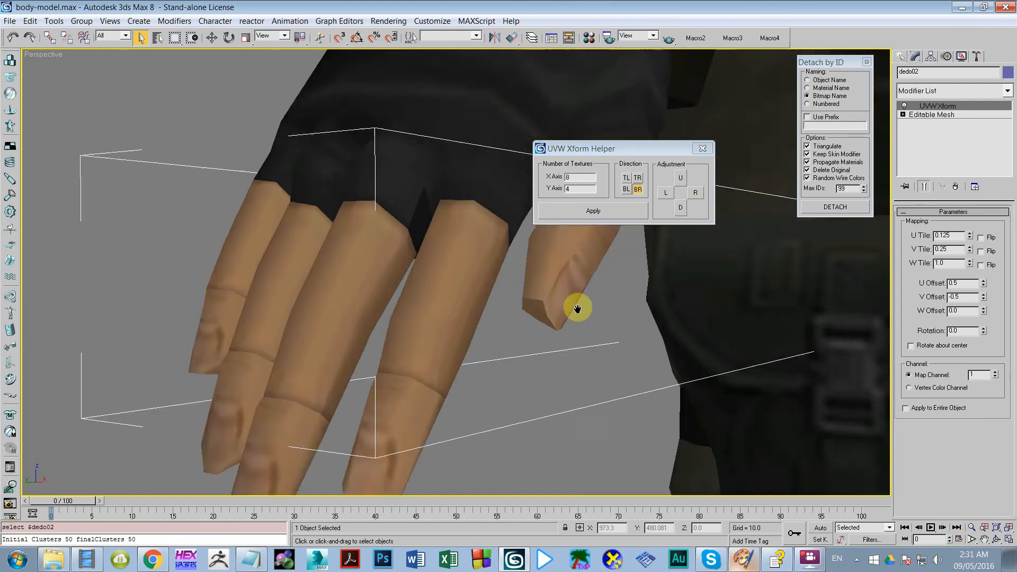
pyautogui.moveTo(577, 309)
pyautogui.mouseDown(button='middle')
pyautogui.moveTo(599, 313)
pyautogui.moveTo(574, 350)
pyautogui.moveTo(567, 322)
pyautogui.mouseUp(button='middle')
pyautogui.press('F4')
pyautogui.press('F4')
pyautogui.click(696, 193)
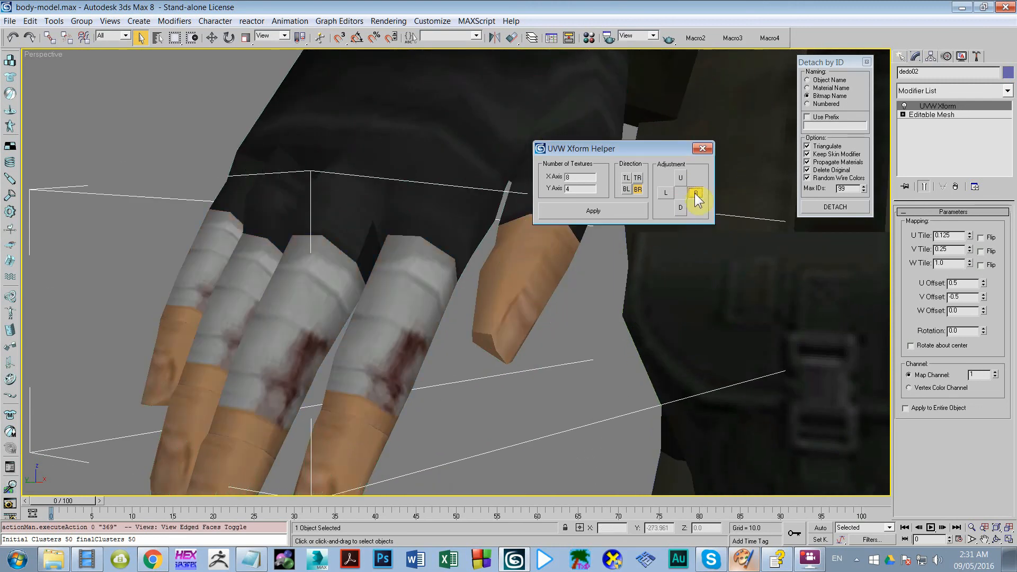
pyautogui.click(676, 211)
pyautogui.click(676, 211)
pyautogui.click(677, 211)
pyautogui.click(676, 211)
pyautogui.click(677, 183)
# Clear the selection and inspect the texture placement over the whole soldier, from the hands and vest to the full body
pyautogui.scroll(-6, 500, 227)
pyautogui.click(405, 371)
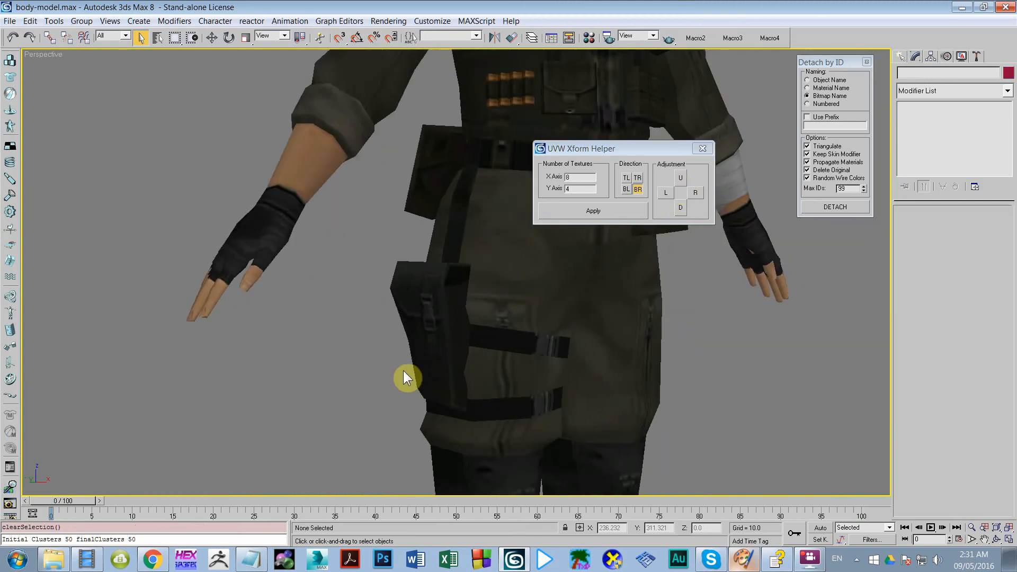
pyautogui.scroll(-4, 405, 371)
pyautogui.scroll(4, 405, 370)
pyautogui.scroll(5, 436, 302)
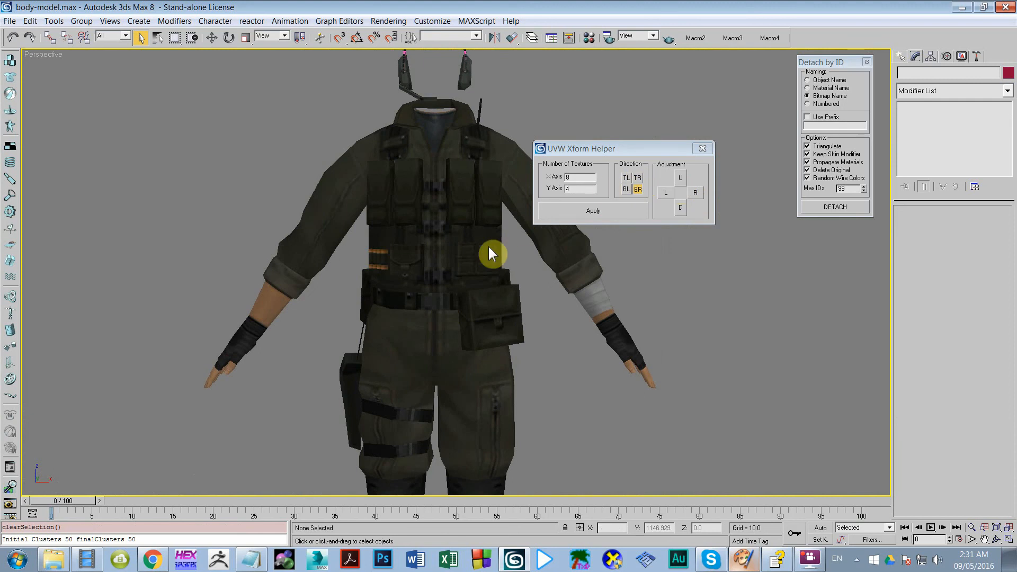
pyautogui.scroll(-5, 488, 254)
pyautogui.scroll(2, 474, 255)
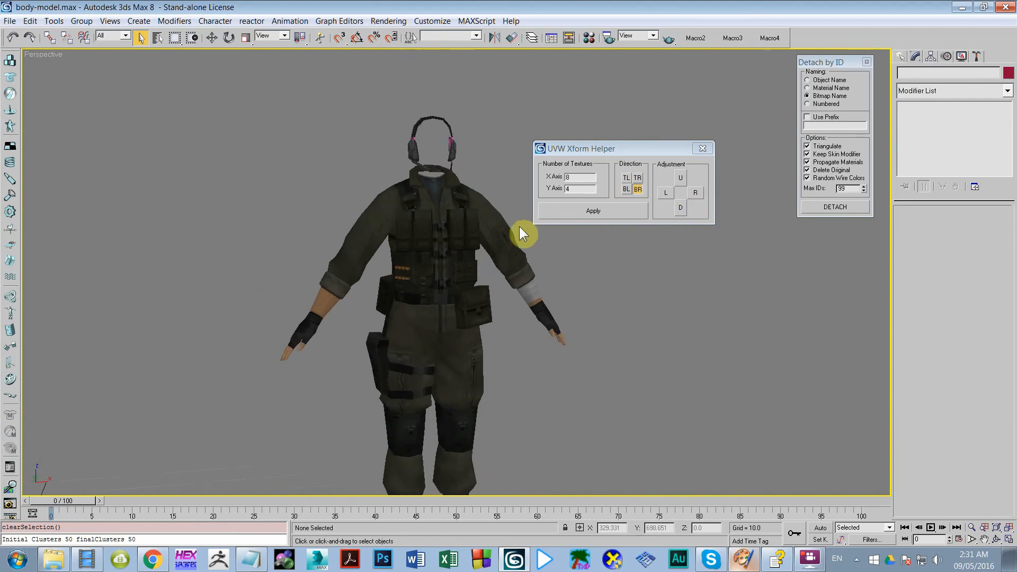
pyautogui.scroll(3, 460, 273)
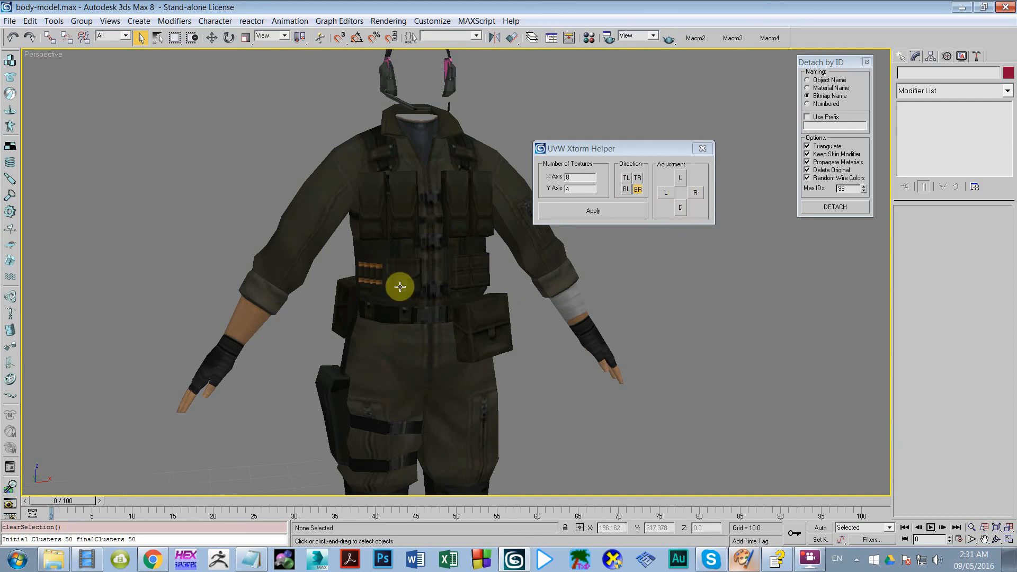
pyautogui.moveTo(400, 287); pyautogui.dragTo(398, 408, button='middle')
pyautogui.scroll(3, 381, 399)
pyautogui.keyDown('alt'); pyautogui.moveTo(322, 269); pyautogui.dragTo(334, 229, button='middle'); pyautogui.keyUp('alt')
pyautogui.scroll(-8, 399, 279)
pyautogui.scroll(3, 398, 272)
pyautogui.scroll(2, 495, 316)
# Collapse the vest colete01's modifier stack into its editable mesh and attach all the other soldier parts to it
pyautogui.click(481, 290)
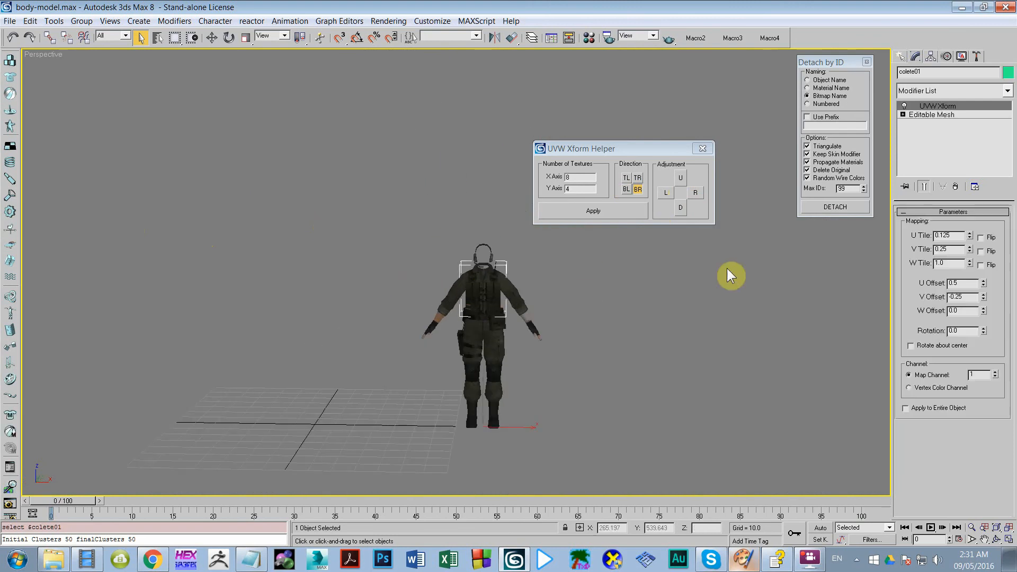
pyautogui.rightClick(990, 105)
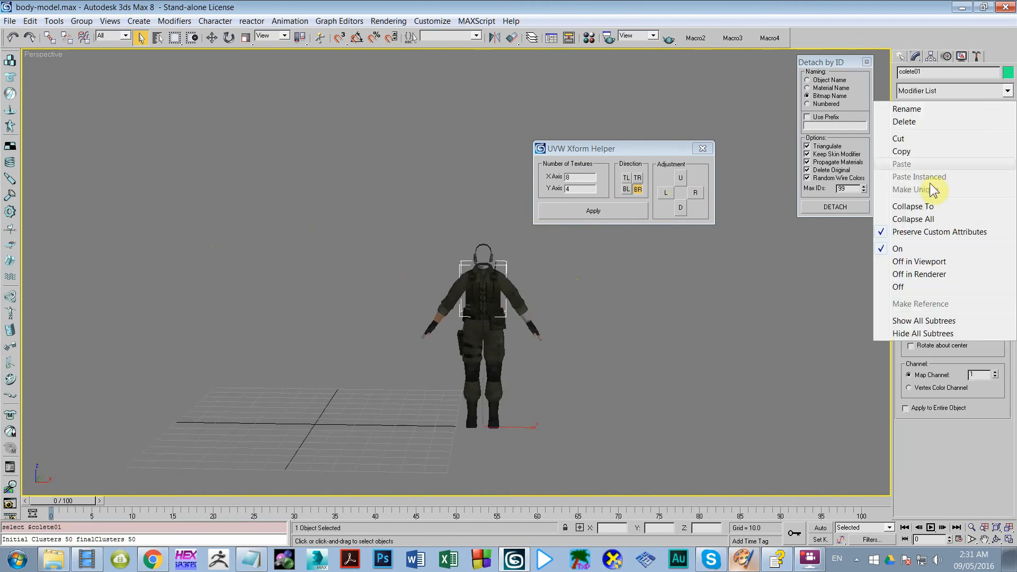
pyautogui.click(924, 222)
pyautogui.click(576, 313)
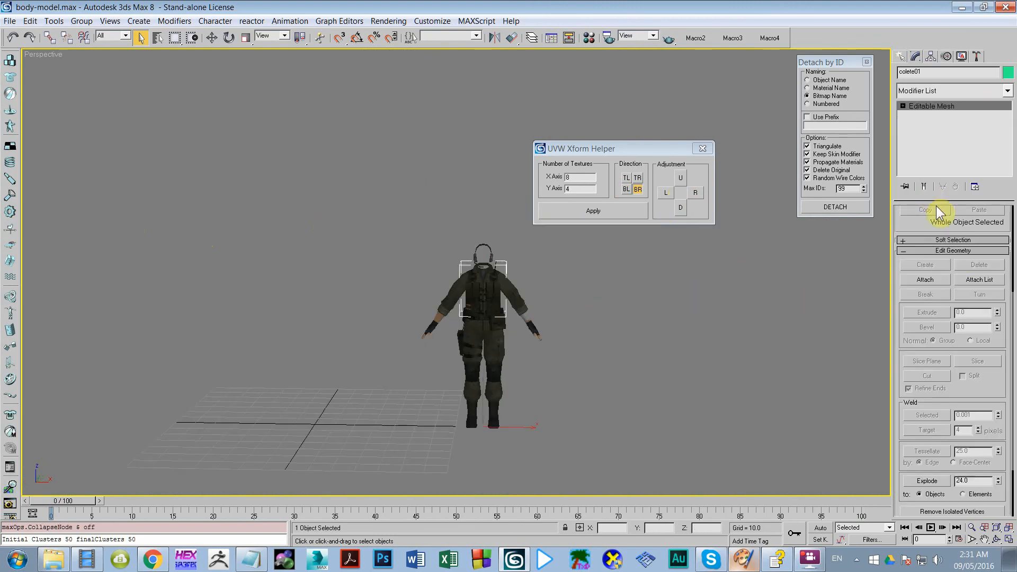
pyautogui.click(976, 281)
pyautogui.click(399, 372)
pyautogui.click(564, 400)
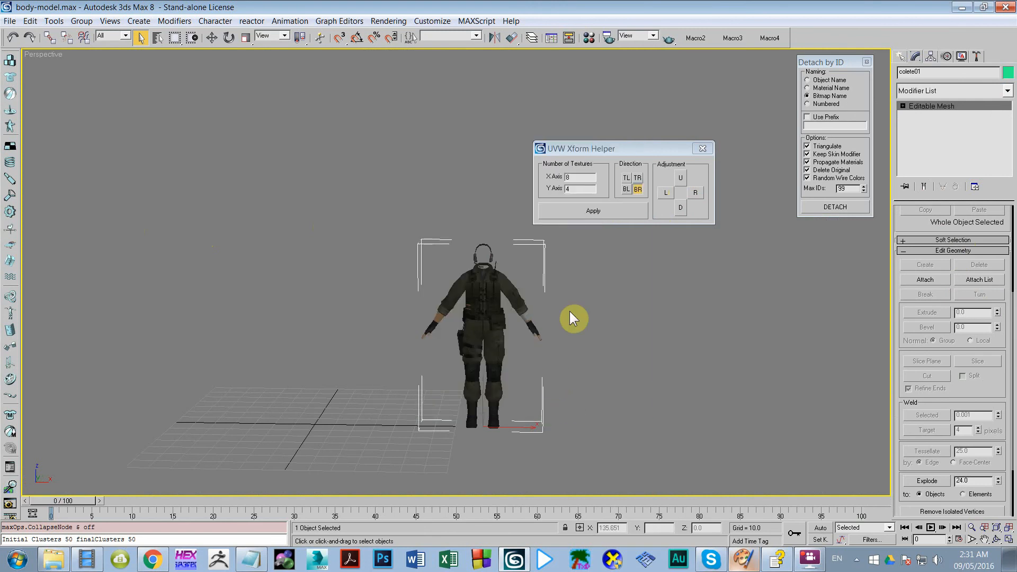
# Apply an Unwrap UVW modifier to the merged soldier mesh and open its UV editor to view the combined layout
pyautogui.click(989, 91)
pyautogui.scroll(-10, 990, 352)
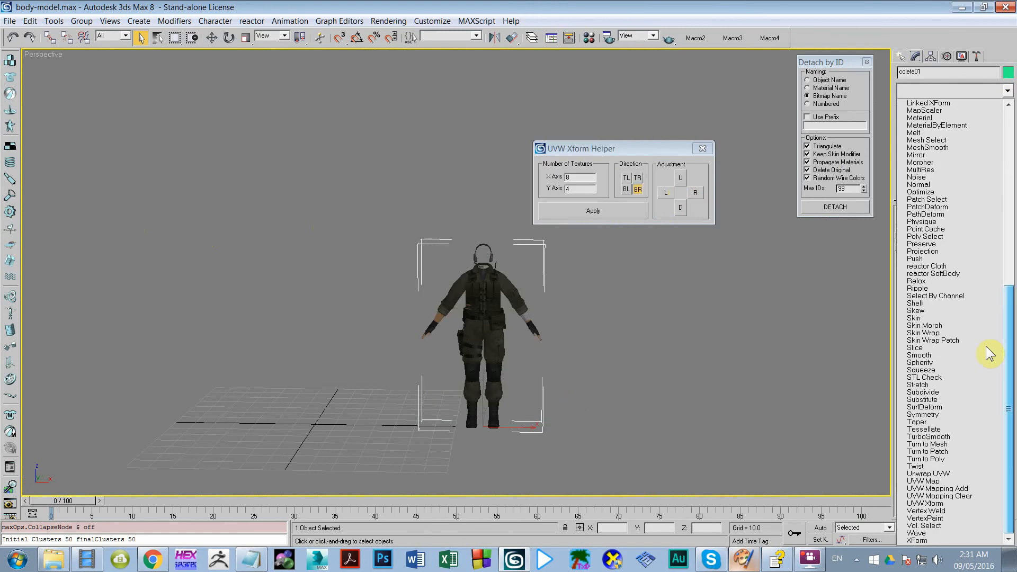
pyautogui.click(952, 471)
pyautogui.scroll(5, 984, 240)
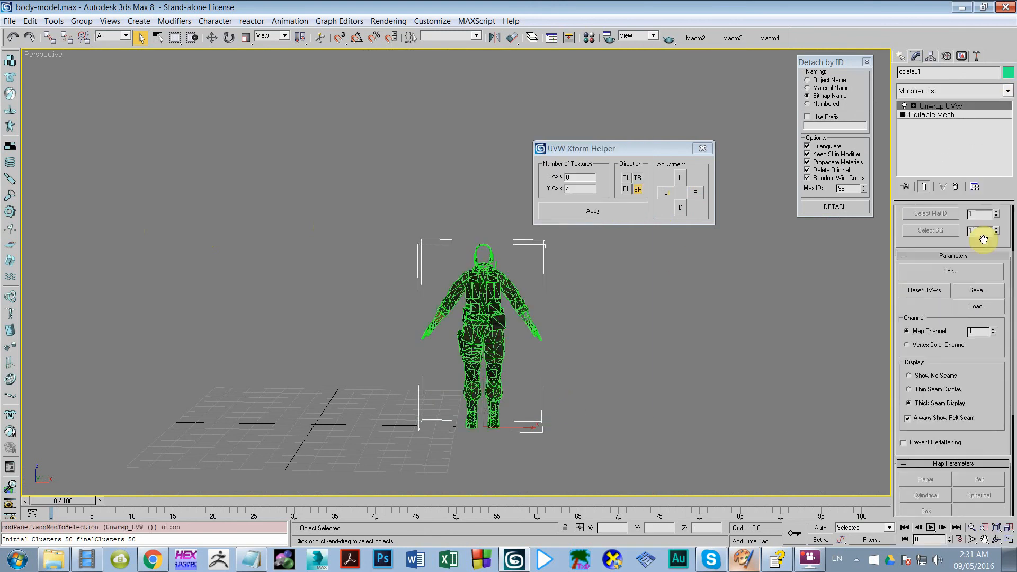
pyautogui.click(949, 334)
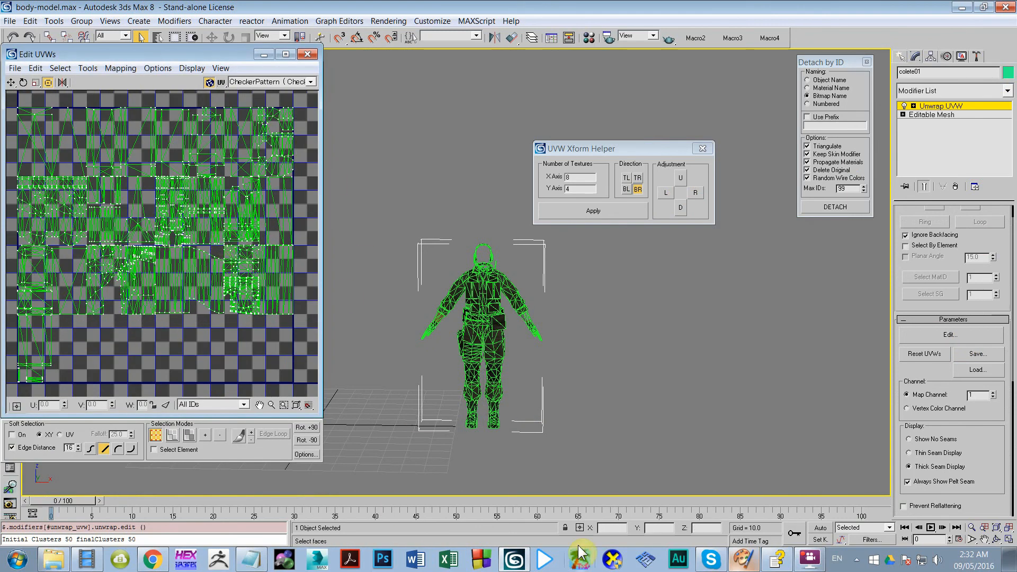
# Switch to Paint Shop Pro, undo the strokes drawn on NEW_MAP.png, and return to 3ds Max
pyautogui.click(731, 559)
pyautogui.scroll(-1, 456, 236)
pyautogui.scroll(1, 408, 244)
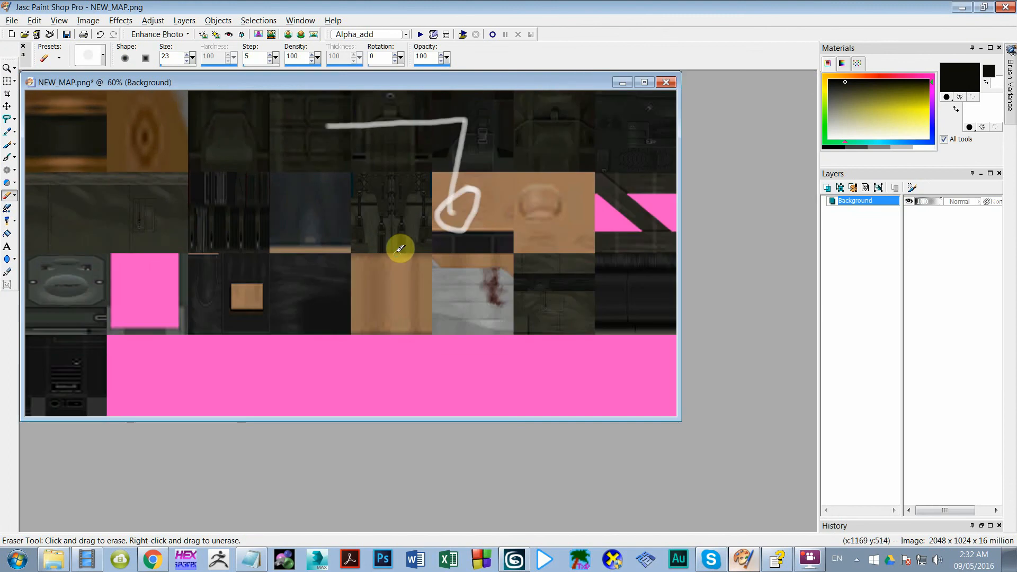
pyautogui.hotkey('ctrl', 'z')
pyautogui.hotkey('ctrl', 'z')
pyautogui.hotkey('alt', 'Tab')
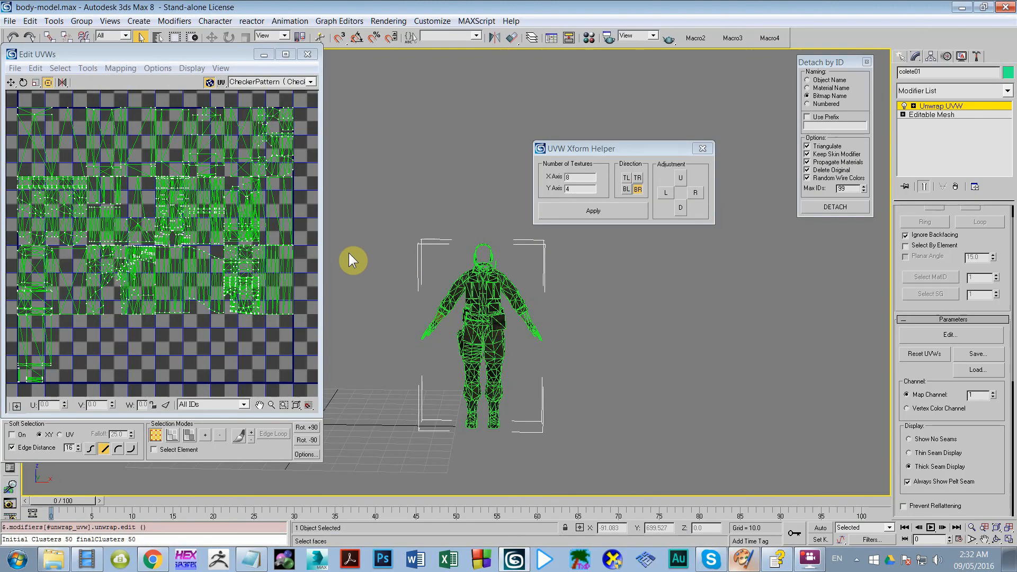
# Close the UV editor and remove the Unwrap UVW modifier from the merged soldier mesh
pyautogui.click(308, 55)
pyautogui.click(589, 389)
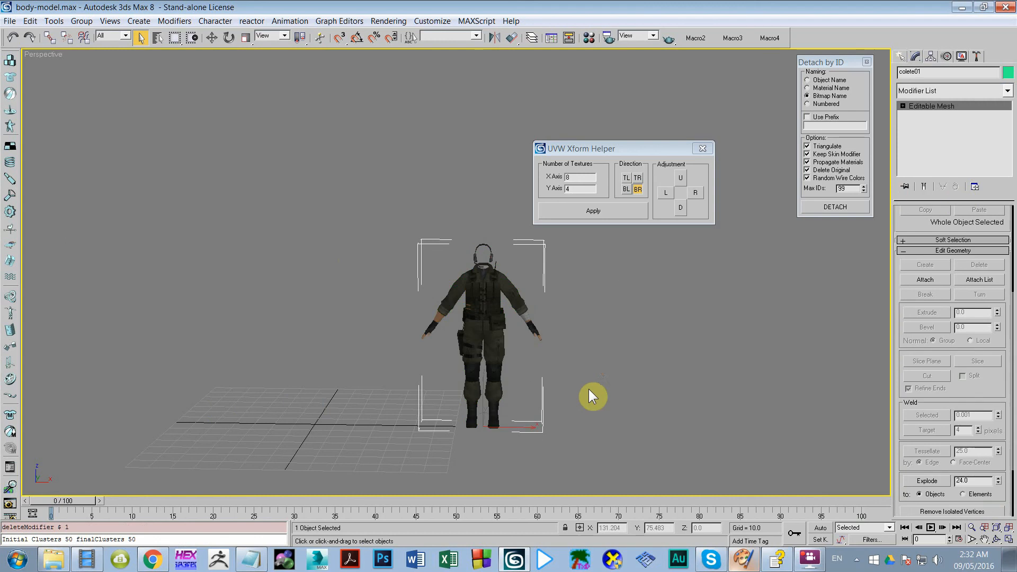
# Unhide all objects and clone ORIGINAL_MODEL along X to the far side of the merged soldier, at about X 153.8
pyautogui.rightClick(371, 262)
pyautogui.click(303, 212)
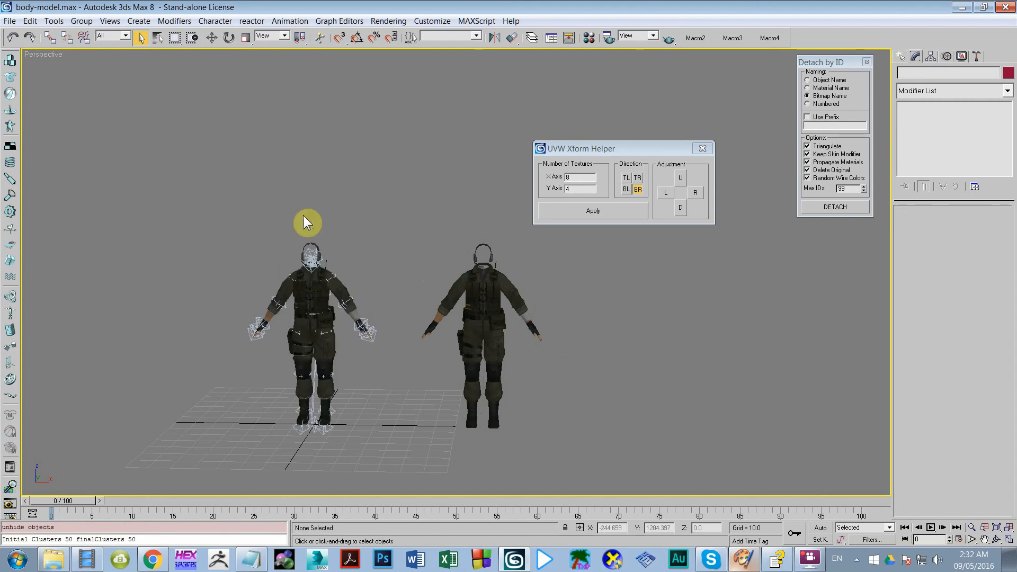
pyautogui.click(344, 289)
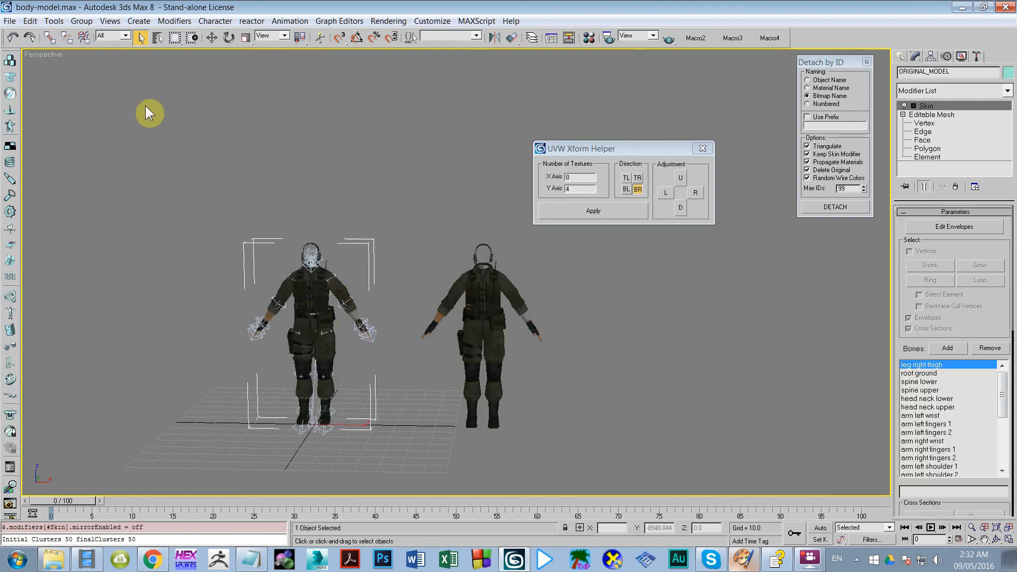
pyautogui.click(212, 37)
pyautogui.click(313, 336)
pyautogui.moveTo(355, 423)
pyautogui.keyDown('shift'); pyautogui.mouseDown()
pyautogui.moveTo(554, 445)
pyautogui.moveTo(631, 436)
pyautogui.moveTo(673, 401)
pyautogui.mouseUp(); pyautogui.keyUp('shift')
pyautogui.click(461, 335)
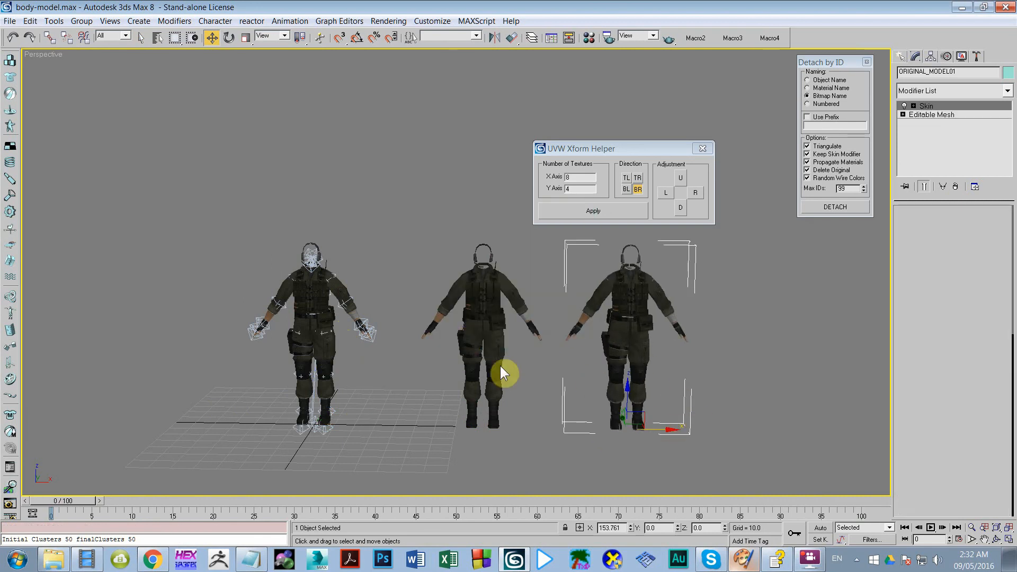
# Remove the Skin modifier from the cloned soldier and apply an Unwrap UVW modifier to it
pyautogui.hotkey('ctrl', 'z')
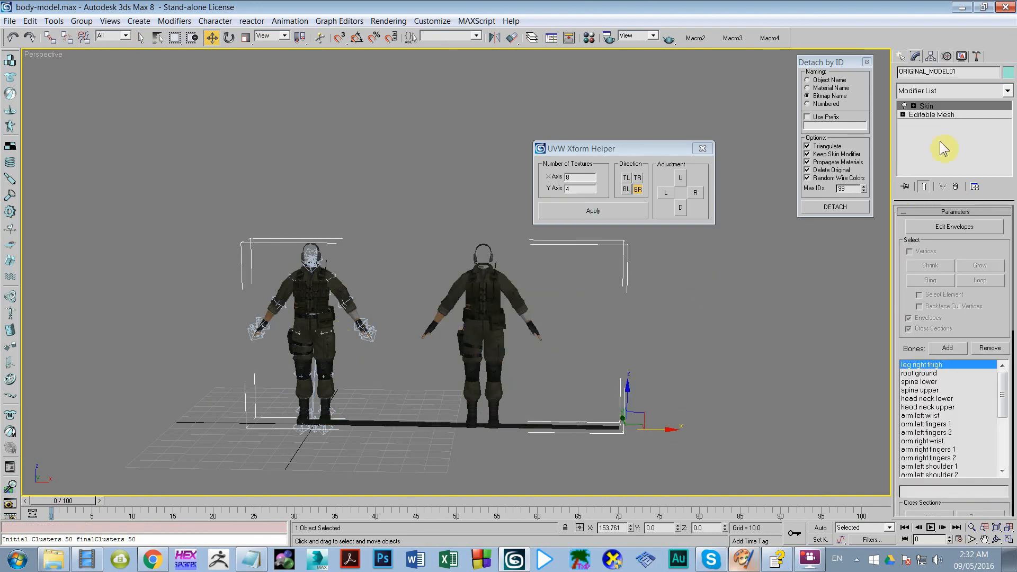
pyautogui.click(955, 186)
pyautogui.click(1007, 91)
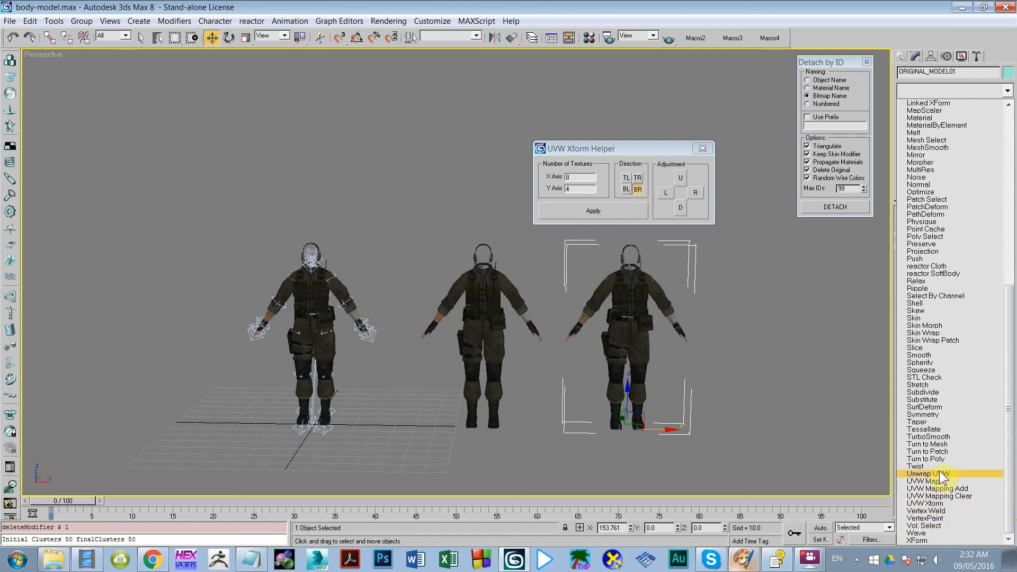
pyautogui.click(937, 473)
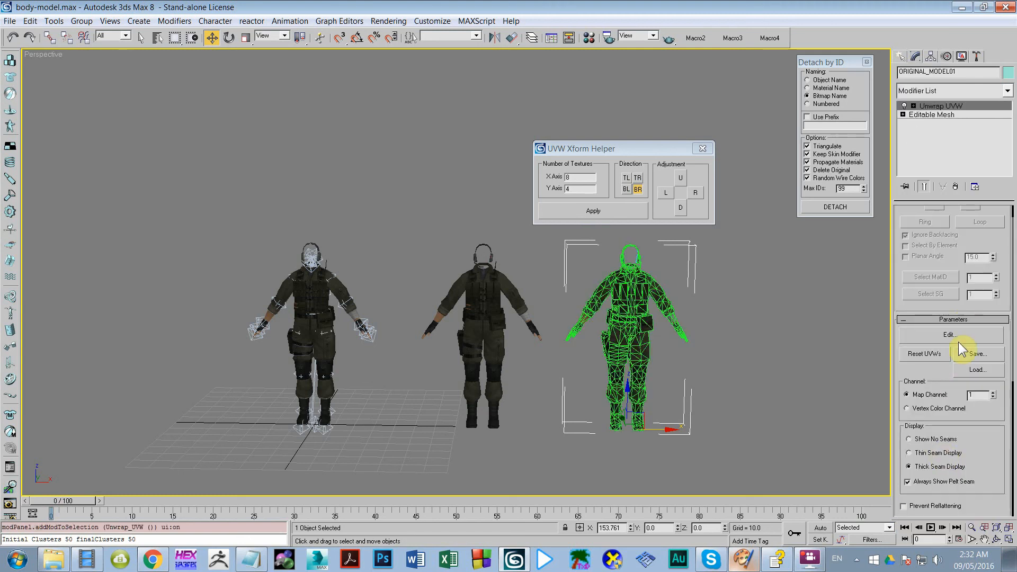
pyautogui.scroll(2, 613, 303)
# Cancel the viewport background drop and apply the NEW_MAP.png texture to the cloned soldier
pyautogui.click(586, 282)
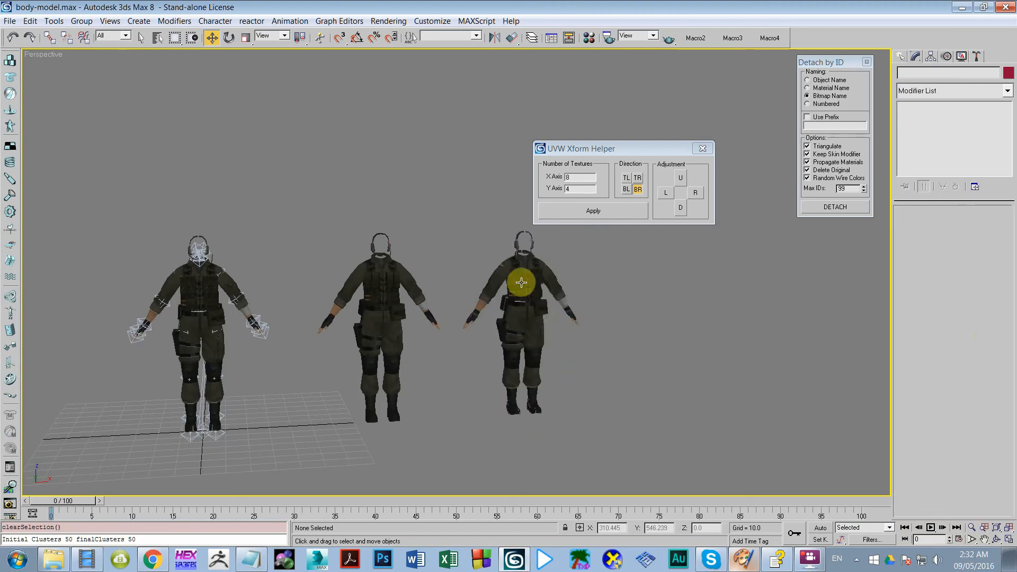
pyautogui.scroll(5, 521, 282)
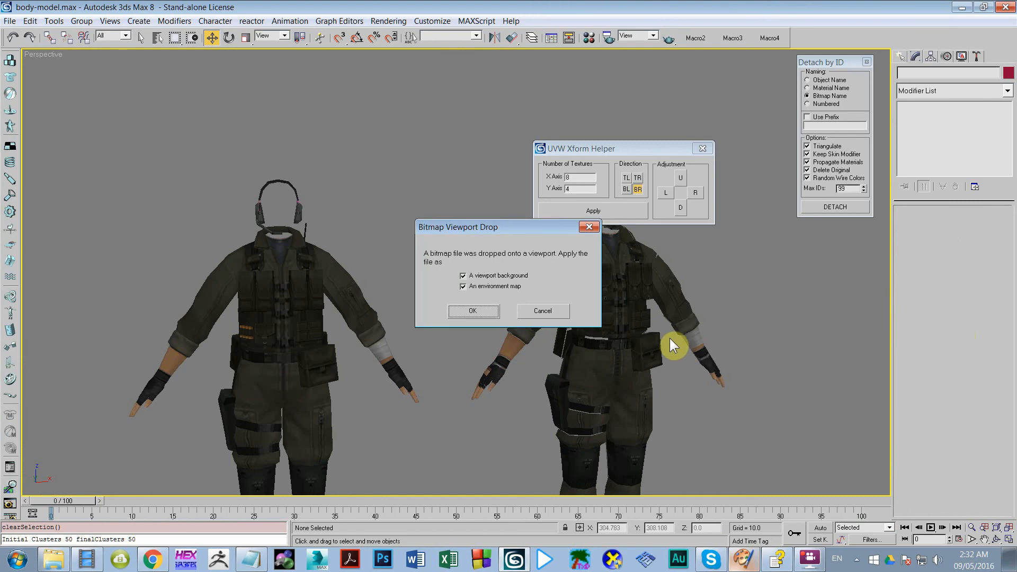
pyautogui.click(528, 310)
pyautogui.moveTo(1016, 297); pyautogui.dragTo(561, 392)
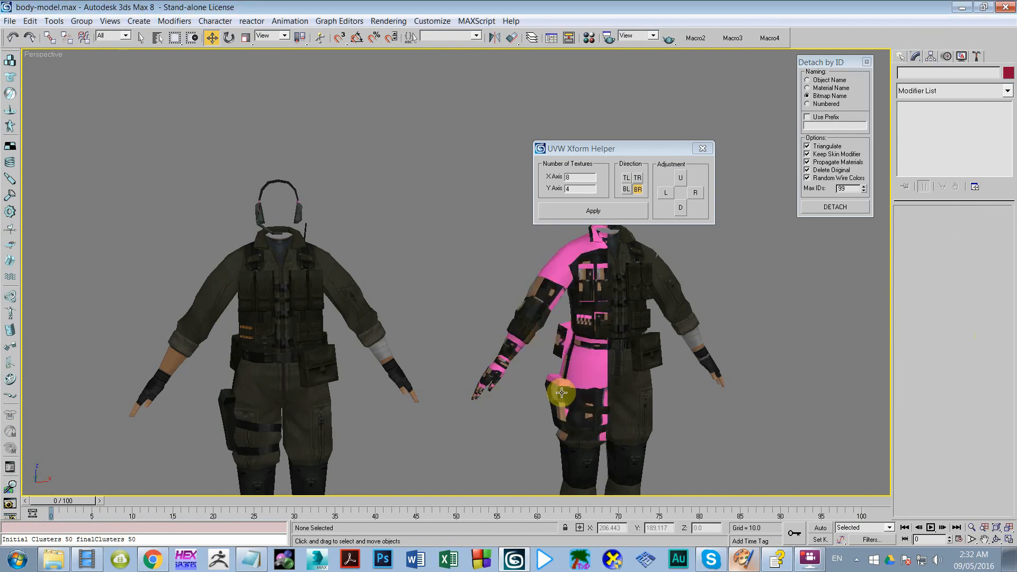
pyautogui.moveTo(635, 386); pyautogui.dragTo(569, 377, button='middle')
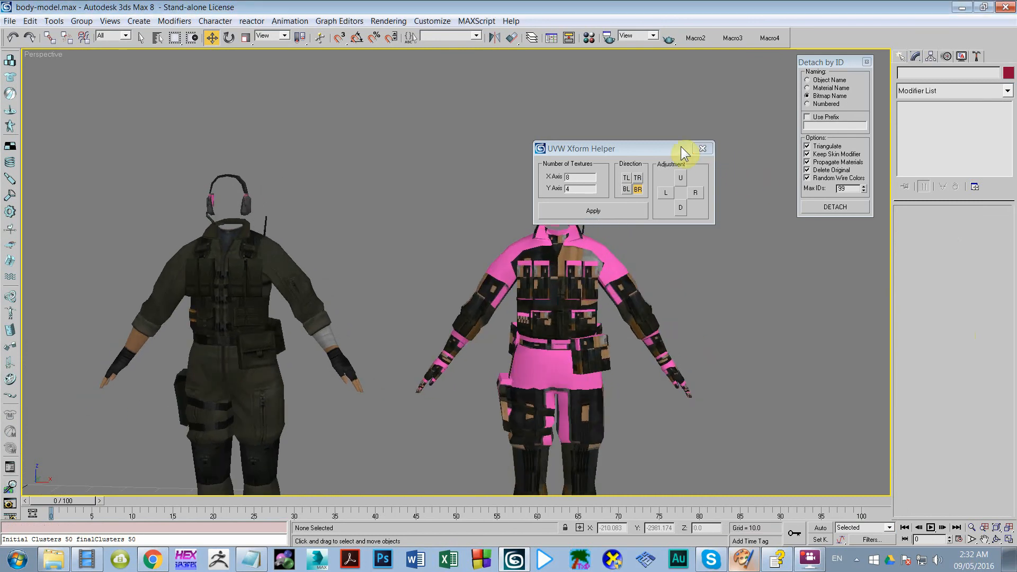
# Close the UVW Xform Helper and select the cloned soldier
pyautogui.moveTo(683, 154); pyautogui.dragTo(819, 212)
pyautogui.click(882, 214)
pyautogui.moveTo(650, 243); pyautogui.dragTo(567, 200, button='middle')
pyautogui.scroll(3, 568, 200)
pyautogui.click(541, 212)
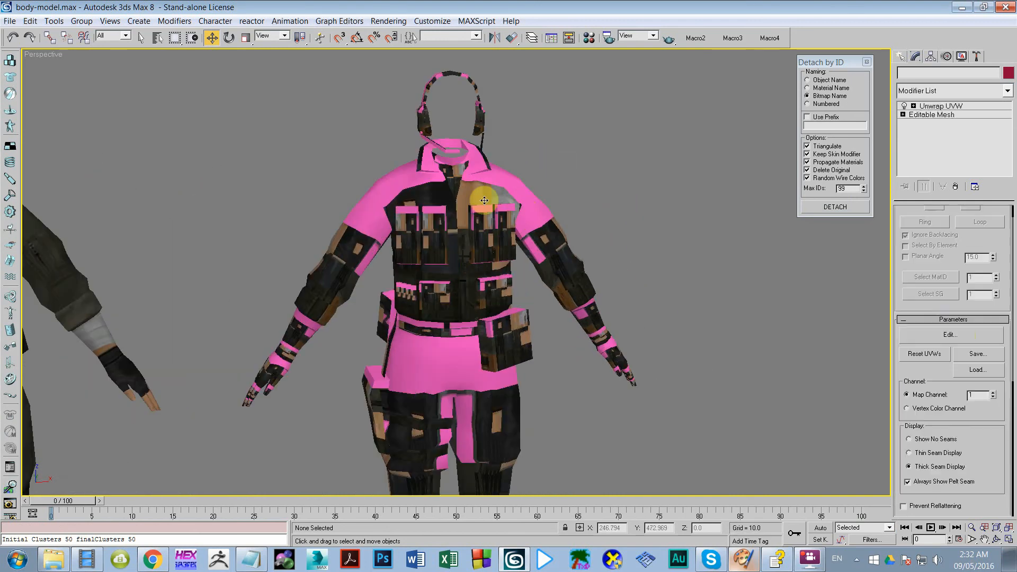
# Open the cloned soldier's UV editor and display NEW_MAP.png as its background
pyautogui.click(935, 335)
pyautogui.click(270, 81)
pyautogui.click(255, 100)
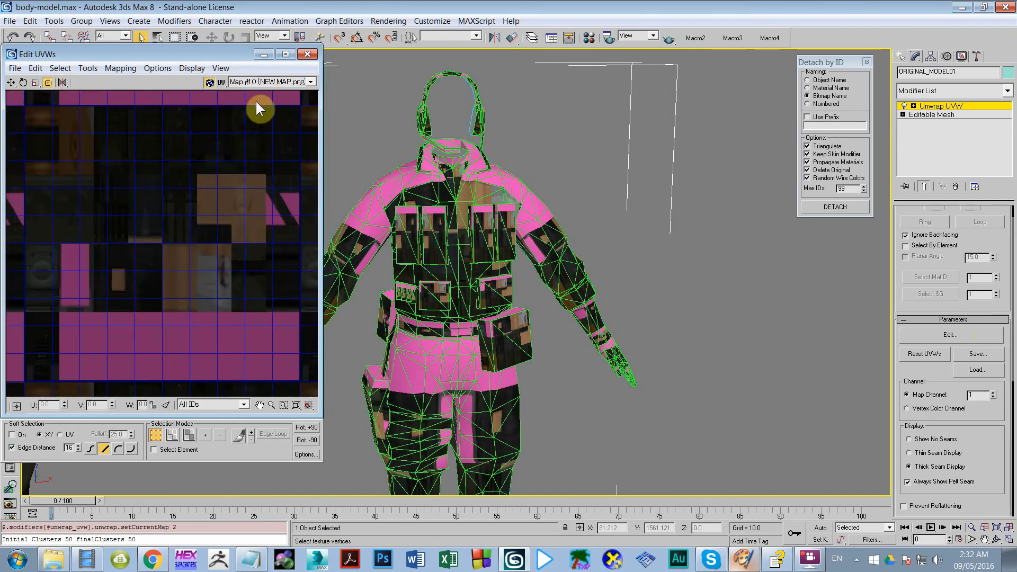
pyautogui.moveTo(236, 181); pyautogui.dragTo(244, 184, button='middle')
pyautogui.scroll(-5, 236, 192)
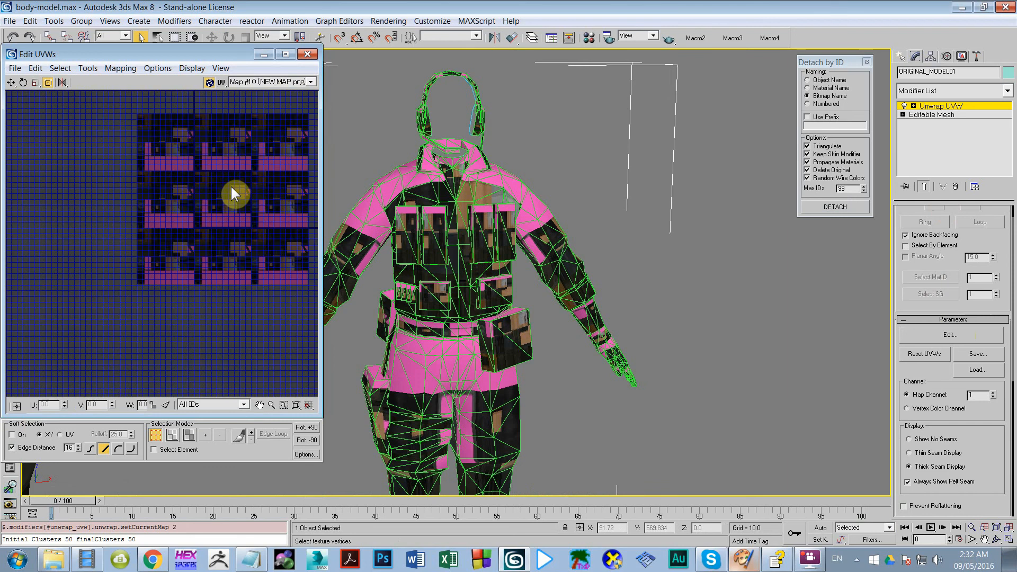
# Limit the UV editor to material ID 1 and move all of its UVs down beside the unit square
pyautogui.click(216, 405)
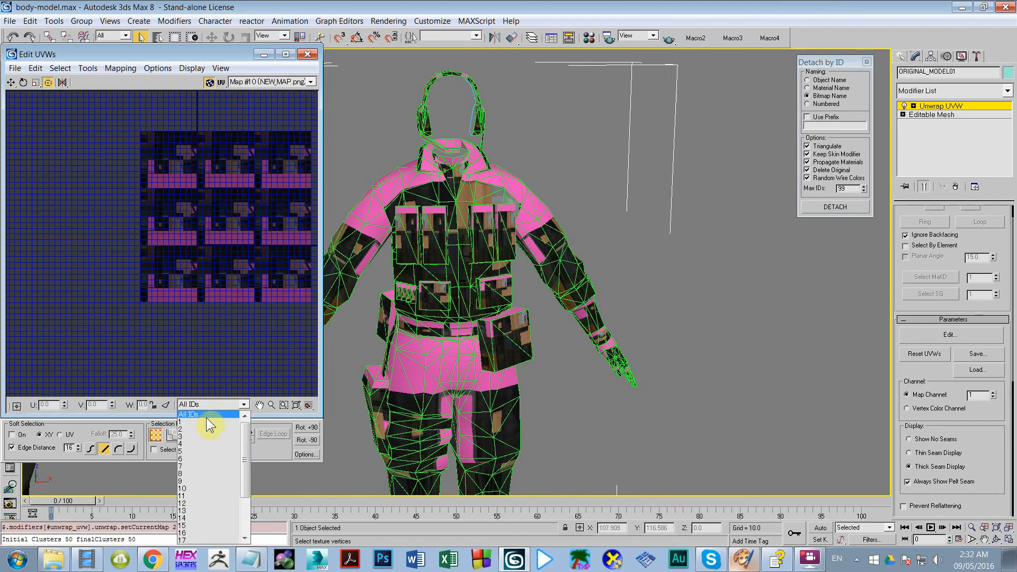
pyautogui.click(206, 426)
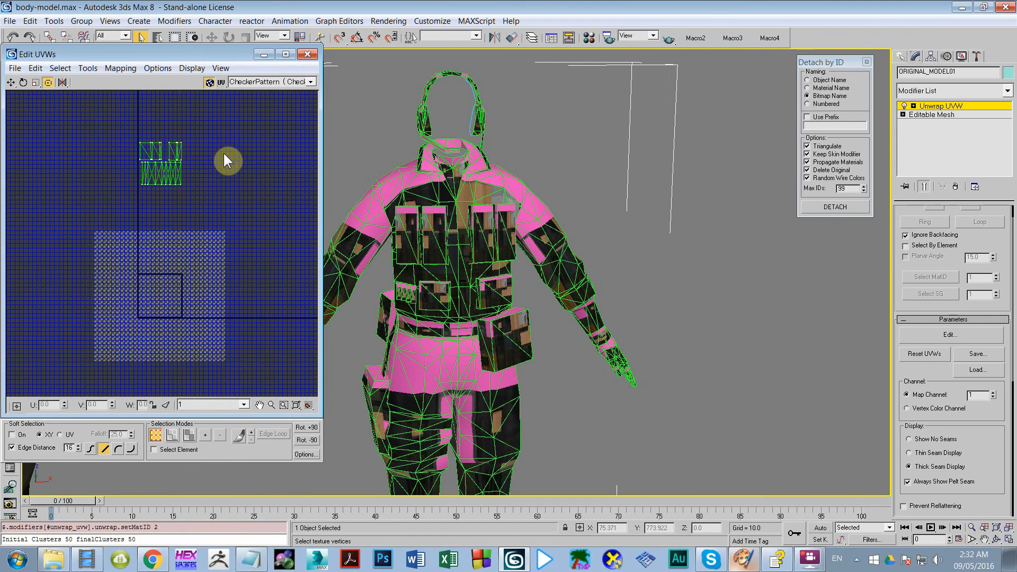
pyautogui.click(311, 81)
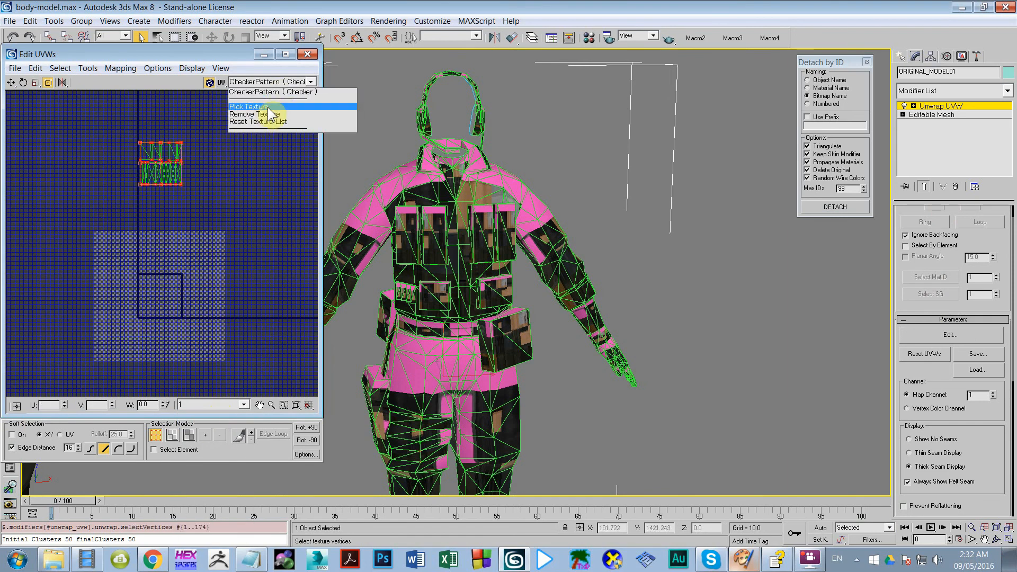
pyautogui.click(208, 156)
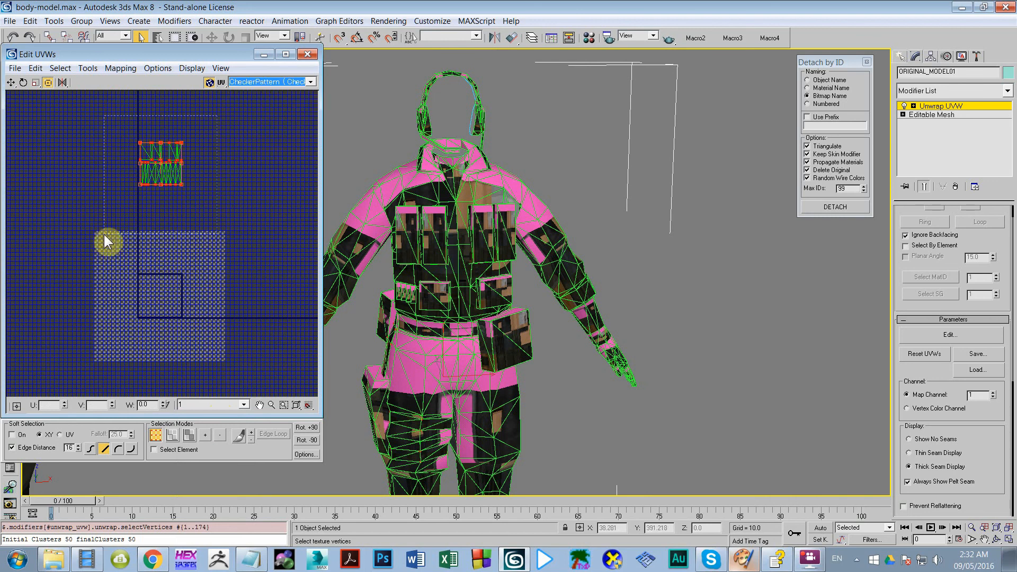
pyautogui.moveTo(157, 172); pyautogui.dragTo(234, 332)
# Show the UVs of all material IDs again over the NEW_MAP.png background
pyautogui.click(275, 85)
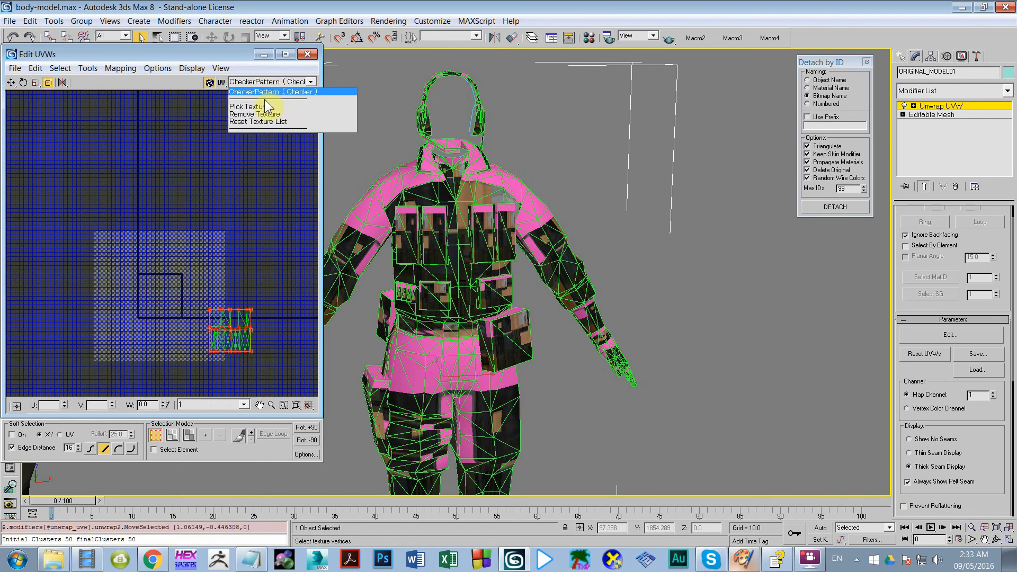
pyautogui.click(269, 92)
pyautogui.click(192, 405)
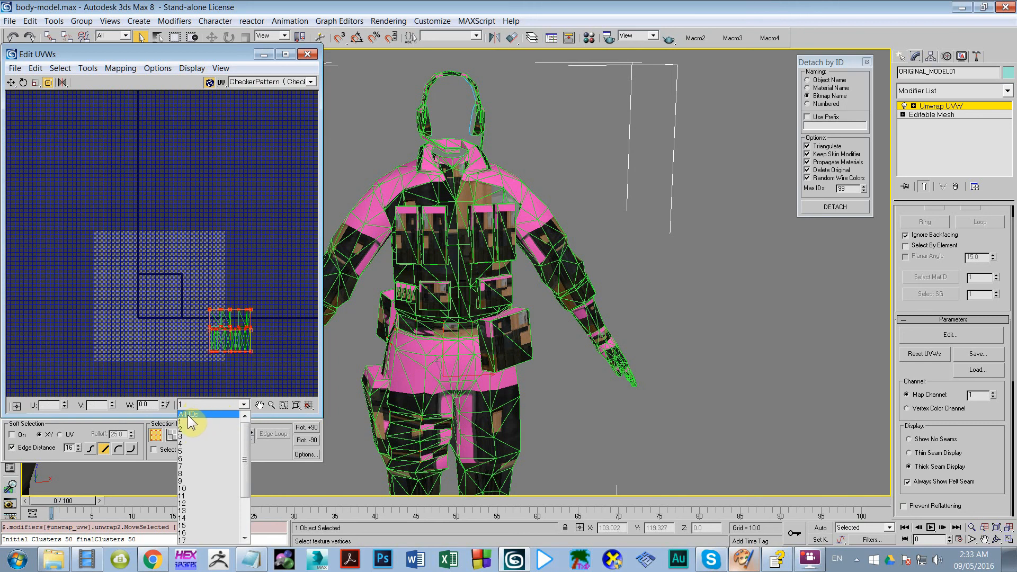
pyautogui.click(188, 414)
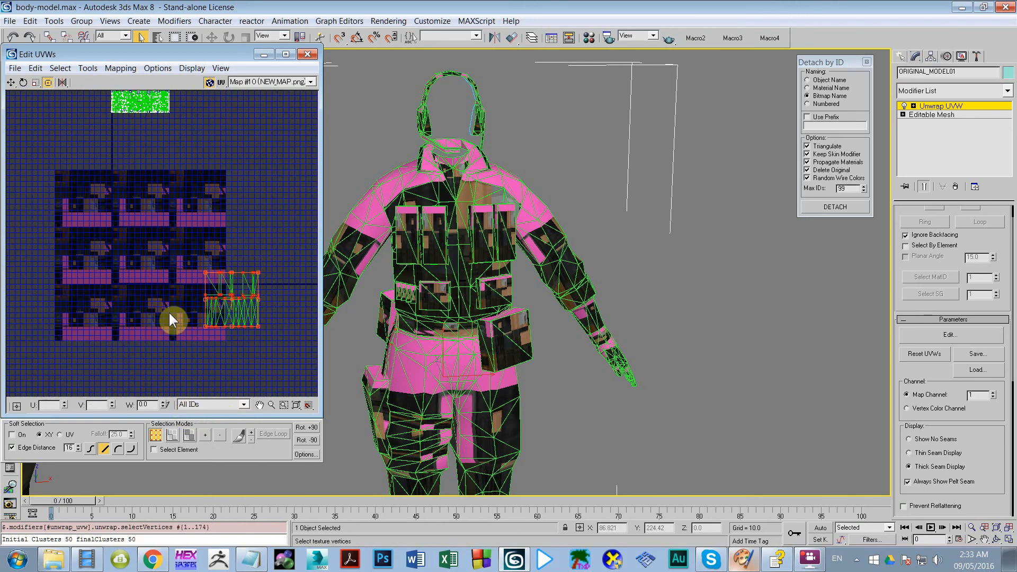
pyautogui.scroll(3, 263, 292)
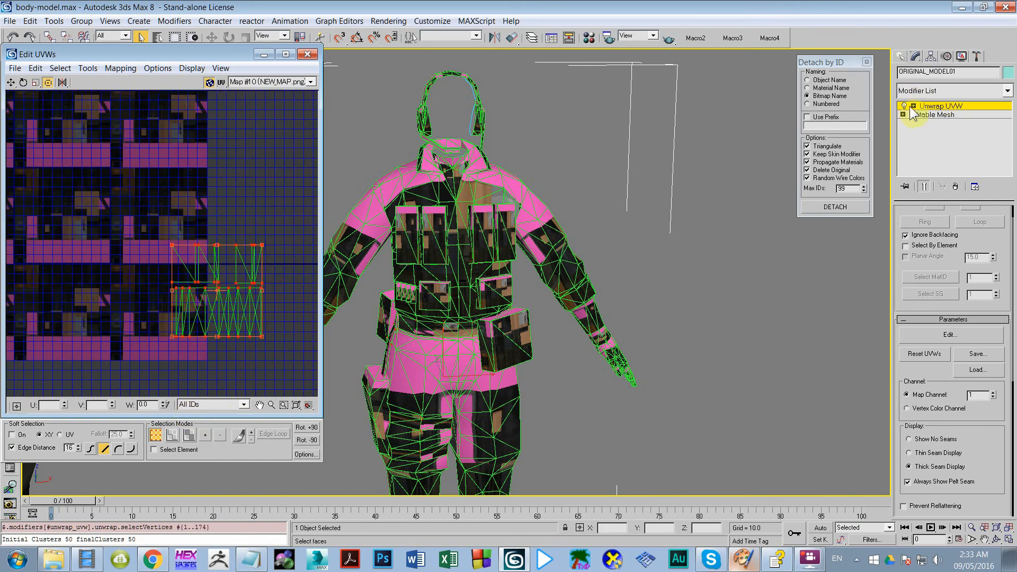
# At face level, select the separated UV faces of material ID 1 and check in wireframe where they lie on the soldier
pyautogui.click(913, 106)
pyautogui.click(937, 131)
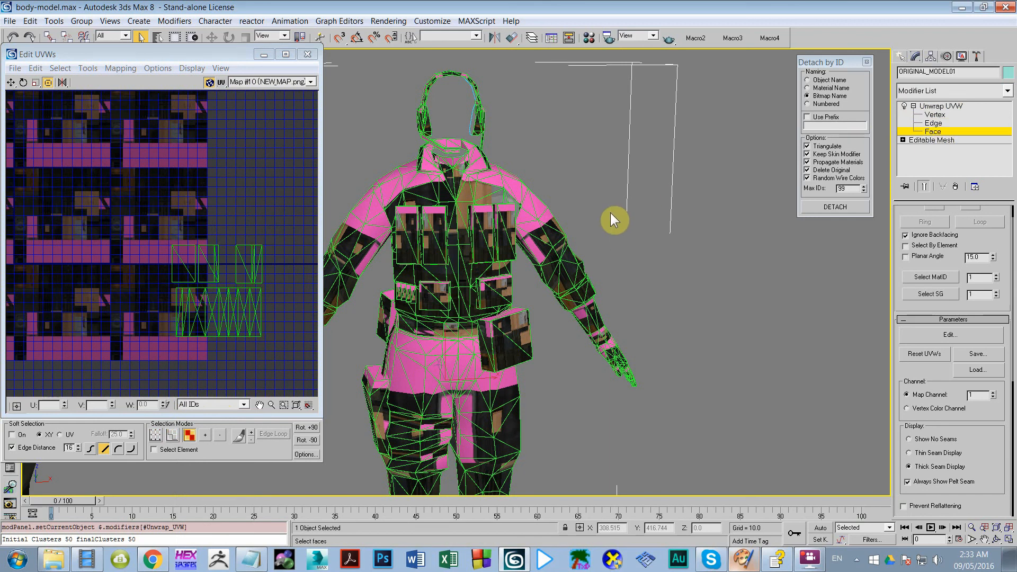
pyautogui.scroll(-5, 611, 218)
pyautogui.scroll(8, 529, 259)
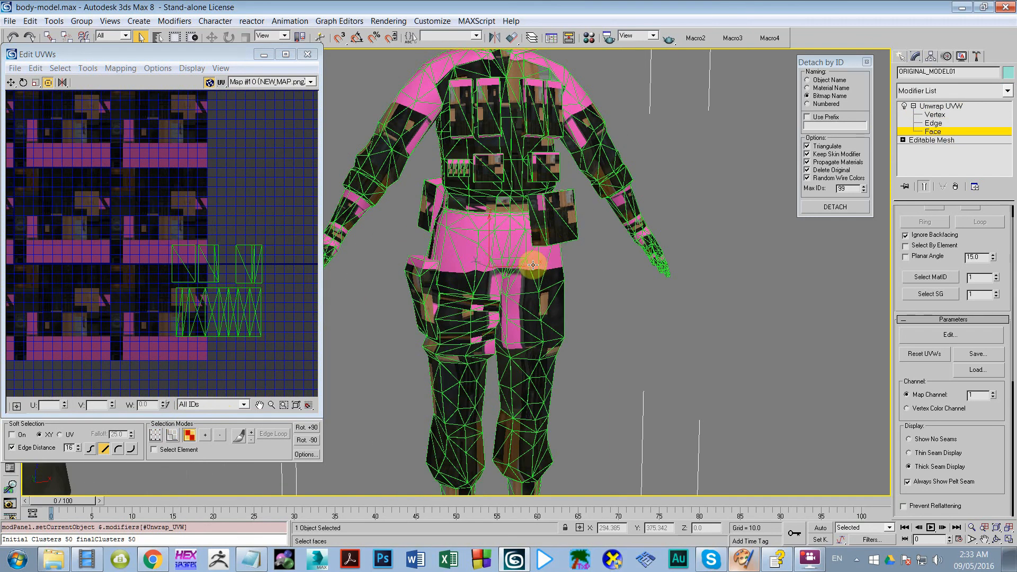
pyautogui.press('F3')
pyautogui.scroll(6, 520, 265)
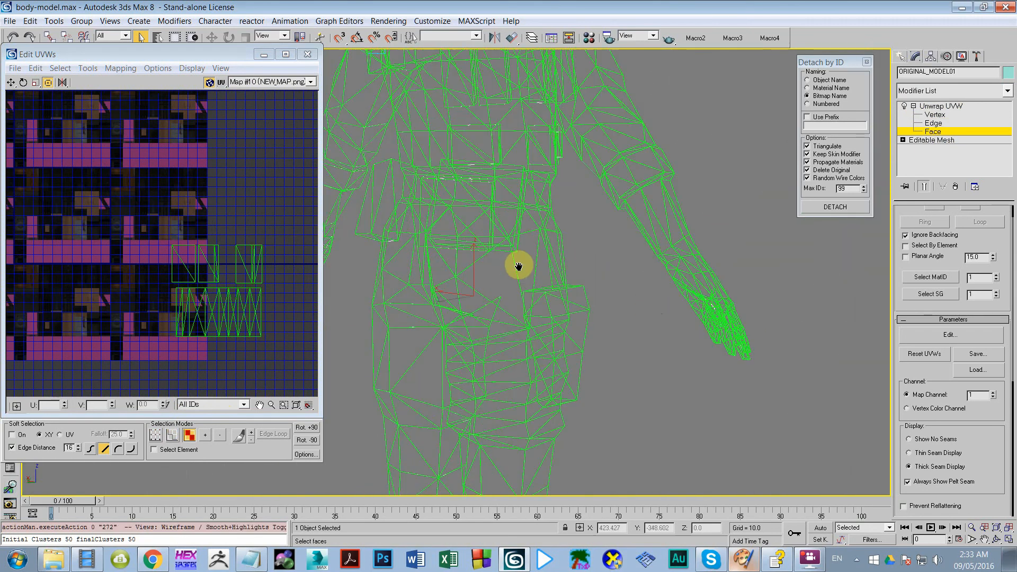
pyautogui.moveTo(702, 329); pyautogui.dragTo(736, 411, button='middle')
pyautogui.keyDown('alt'); pyautogui.moveTo(737, 411); pyautogui.dragTo(761, 434, button='middle'); pyautogui.keyUp('alt')
pyautogui.scroll(-3, 764, 437)
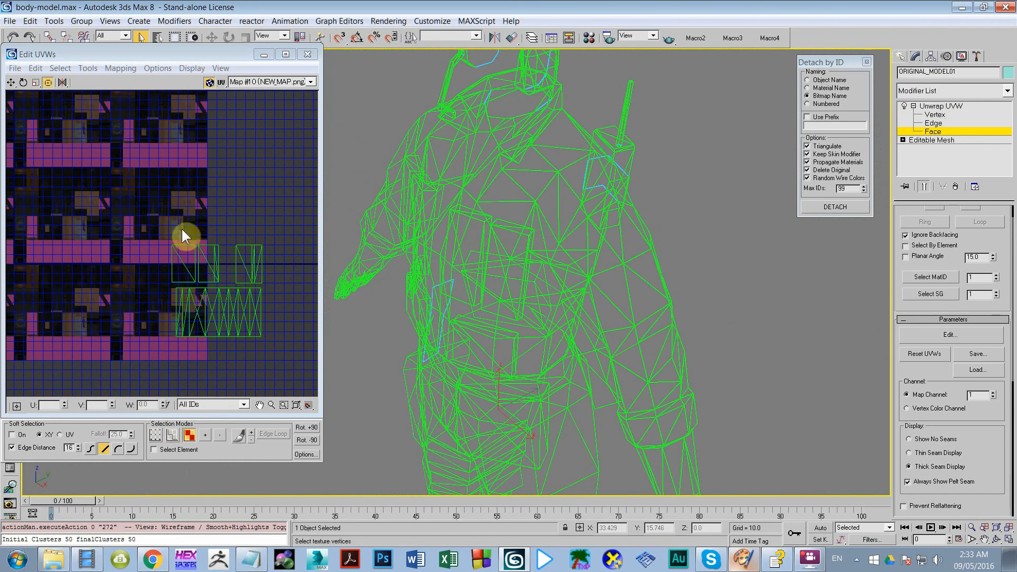
pyautogui.moveTo(109, 362); pyautogui.dragTo(286, 230)
pyautogui.keyDown('alt'); pyautogui.moveTo(450, 318); pyautogui.dragTo(500, 284, button='middle'); pyautogui.keyUp('alt')
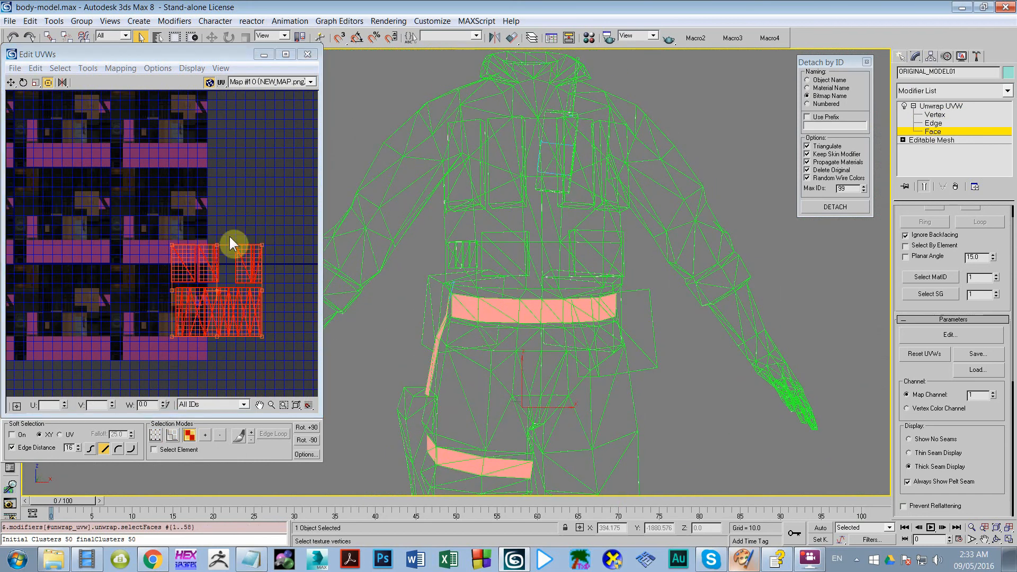
pyautogui.middleClick(236, 222)
pyautogui.press('F3')
# Move the selected material ID 1 faces onto a NEW_MAP.png repeat and shrink them to roughly one atlas tile
pyautogui.scroll(-2, 199, 225)
pyautogui.moveTo(199, 240); pyautogui.dragTo(239, 284, button='middle')
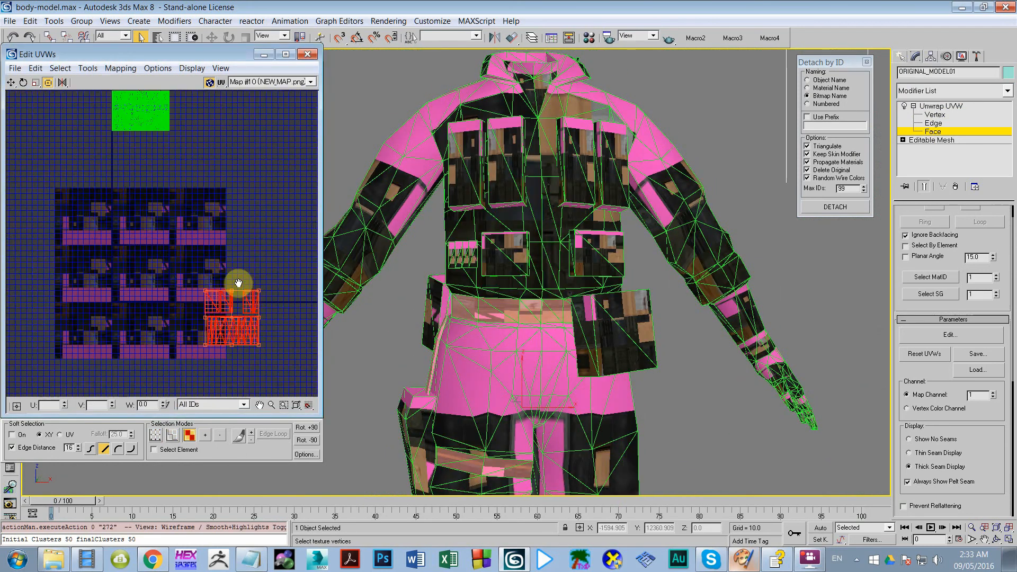
pyautogui.scroll(1, 241, 318)
pyautogui.moveTo(242, 353); pyautogui.dragTo(132, 299)
pyautogui.scroll(5, 132, 299)
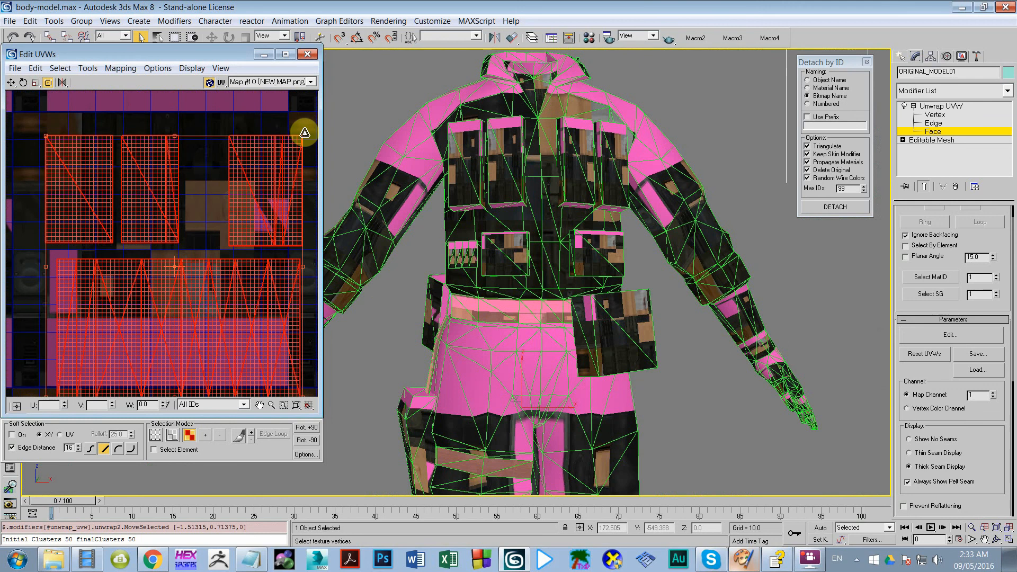
pyautogui.moveTo(305, 132); pyautogui.dragTo(150, 295)
pyautogui.scroll(5, 149, 294)
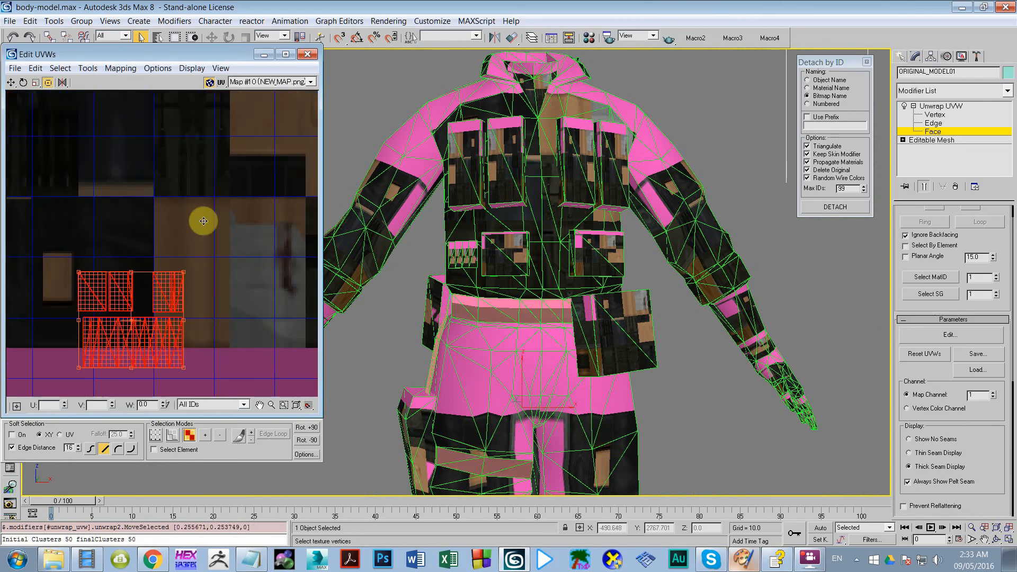
# In the maximized UV editor, move the shrunken UVs onto the dark tile in the atlas's third column, second row
pyautogui.click(285, 54)
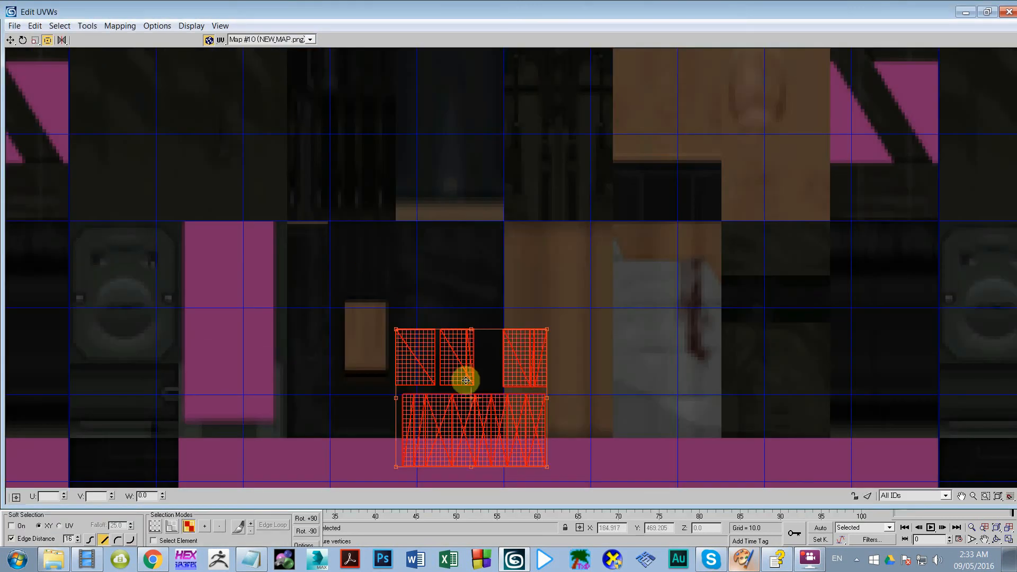
pyautogui.moveTo(466, 381); pyautogui.dragTo(505, 231)
pyautogui.scroll(-1, 501, 226)
pyautogui.moveTo(501, 227); pyautogui.dragTo(441, 391, button='middle')
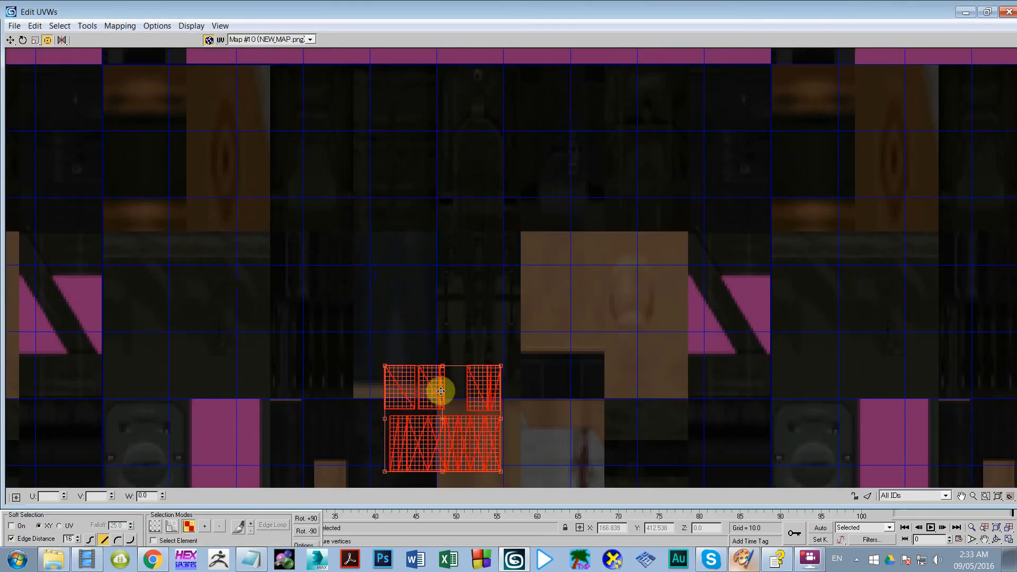
pyautogui.moveTo(441, 392); pyautogui.dragTo(481, 249)
pyautogui.scroll(-1, 430, 250)
pyautogui.moveTo(479, 228)
pyautogui.mouseDown(button='middle')
pyautogui.moveTo(429, 250)
pyautogui.moveTo(490, 233)
pyautogui.mouseUp(button='middle')
pyautogui.scroll(2, 490, 234)
pyautogui.moveTo(519, 337); pyautogui.dragTo(341, 374)
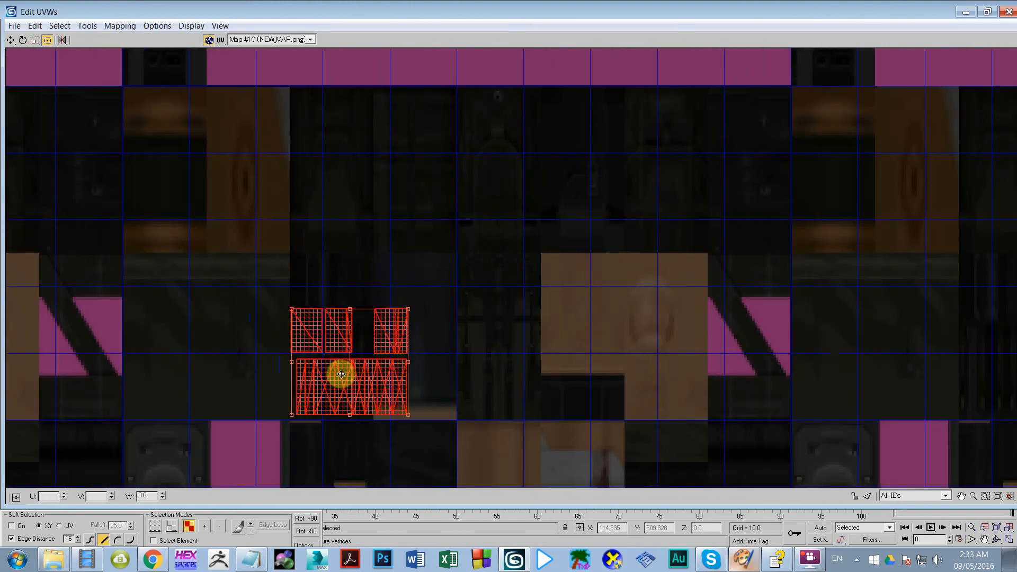
# Scale the UVs to fit that tile's width and height, restore the UV editor's window size and deselect the faces
pyautogui.moveTo(405, 311); pyautogui.dragTo(342, 278)
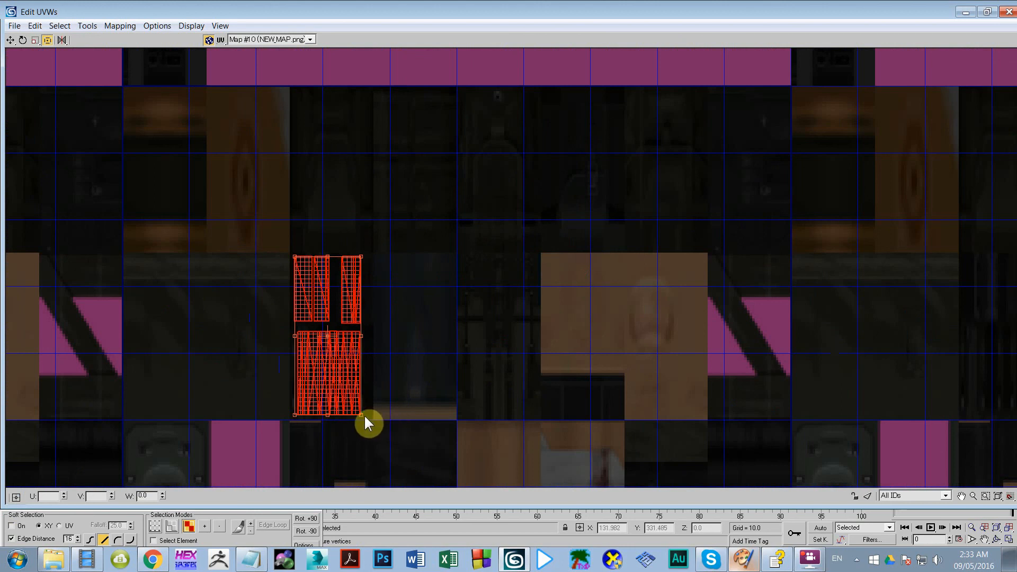
pyautogui.moveTo(361, 415); pyautogui.dragTo(370, 417)
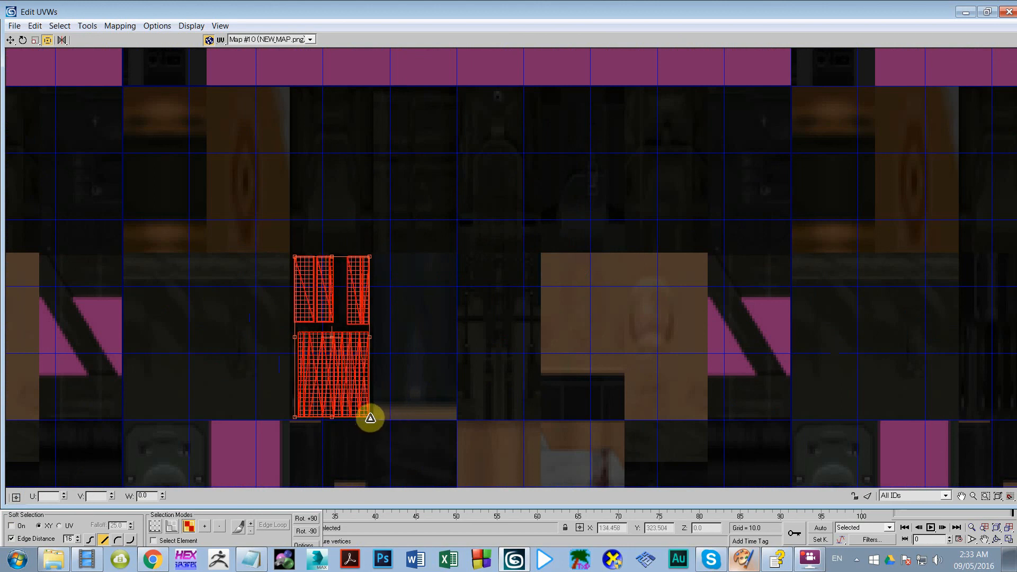
pyautogui.click(987, 13)
pyautogui.click(566, 352)
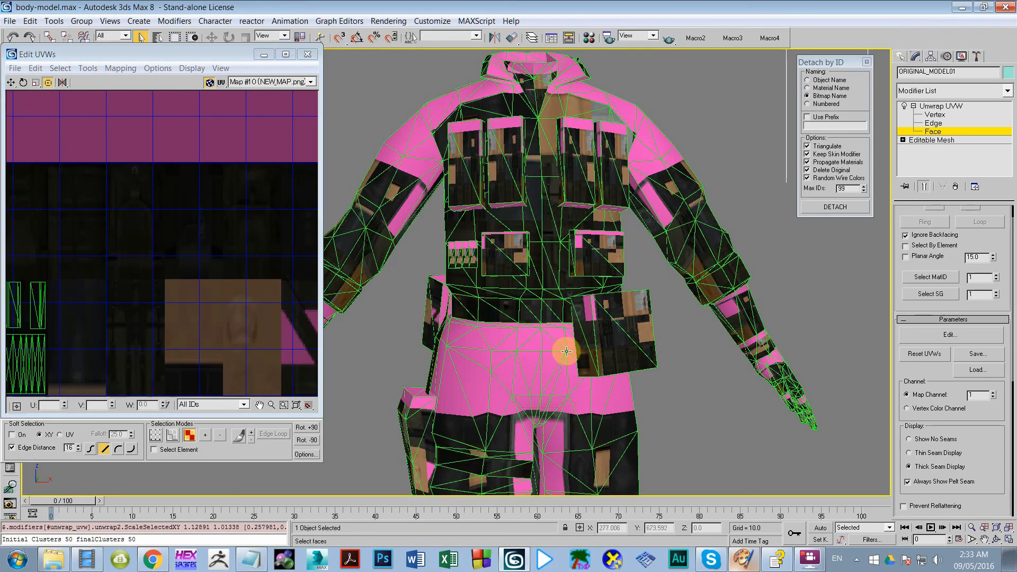
# Leave the clone's UV face editing, deselect it and inspect the texture on its belt and thigh straps
pyautogui.moveTo(567, 351); pyautogui.dragTo(540, 220, button='middle')
pyautogui.scroll(4, 530, 218)
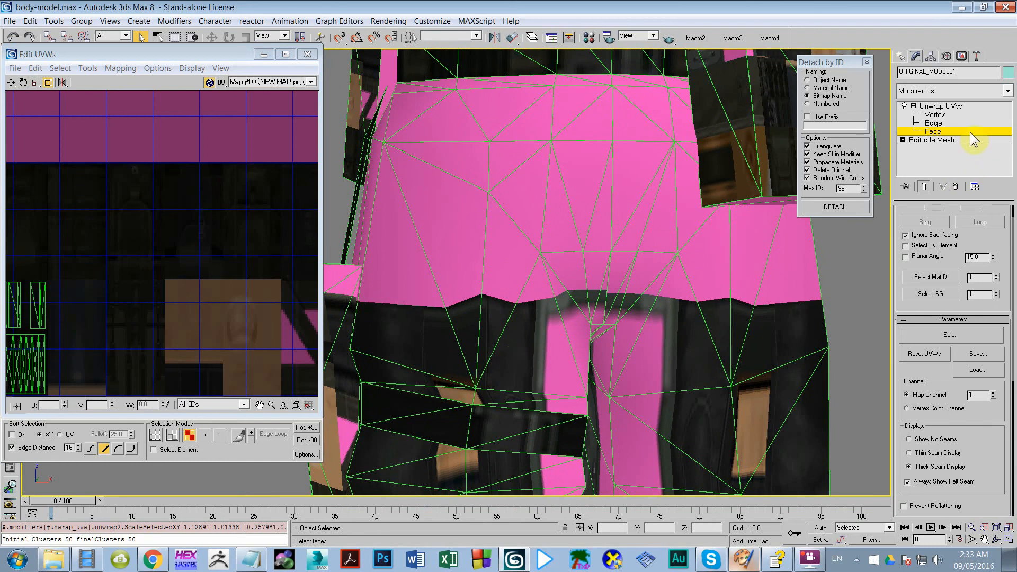
pyautogui.click(971, 131)
pyautogui.click(844, 291)
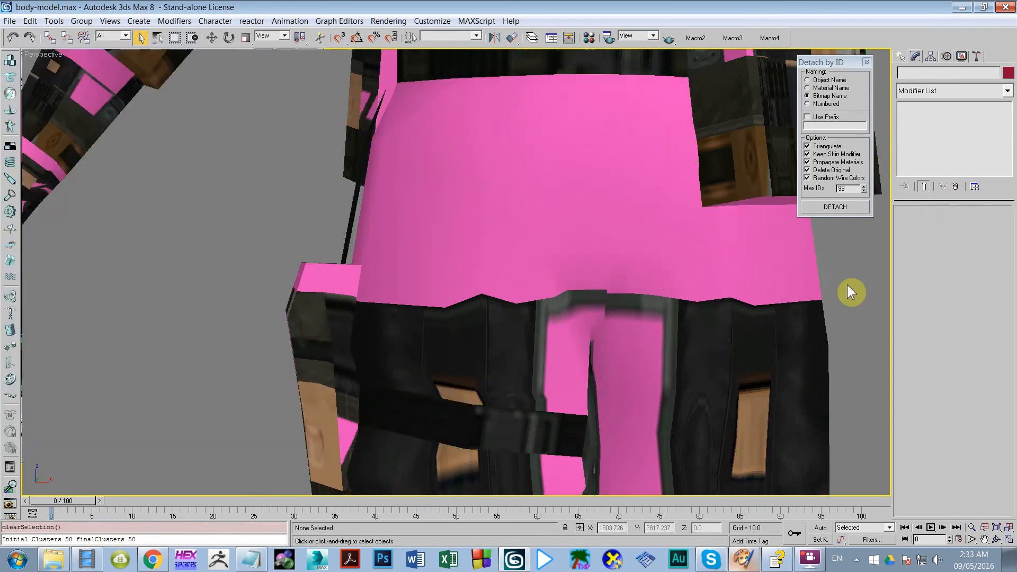
pyautogui.press('F3')
pyautogui.press('F3')
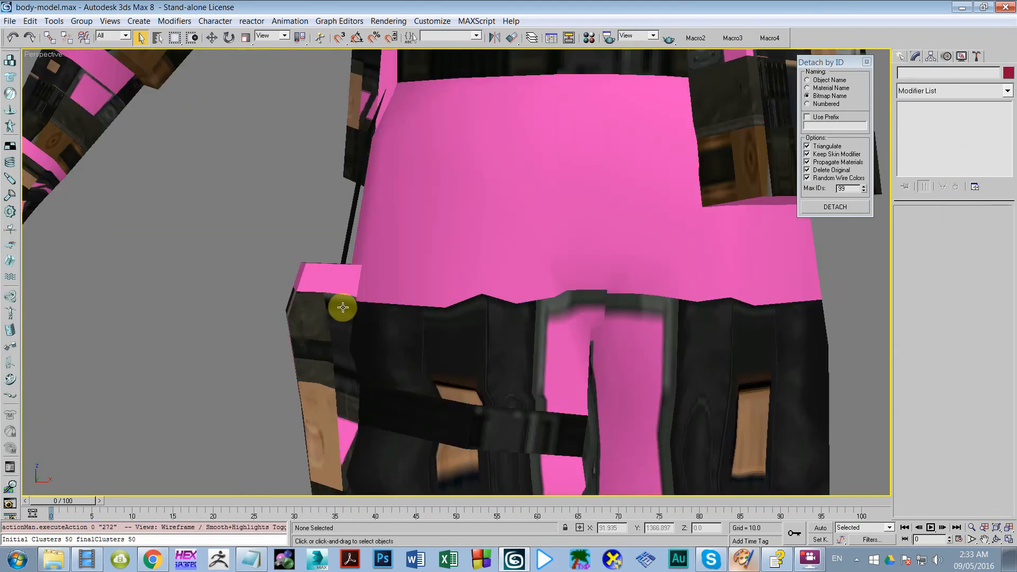
# Examine the partly fitted clone from several angles and compare its texturing with the neighbouring soldier
pyautogui.scroll(-5, 284, 281)
pyautogui.scroll(3, 281, 266)
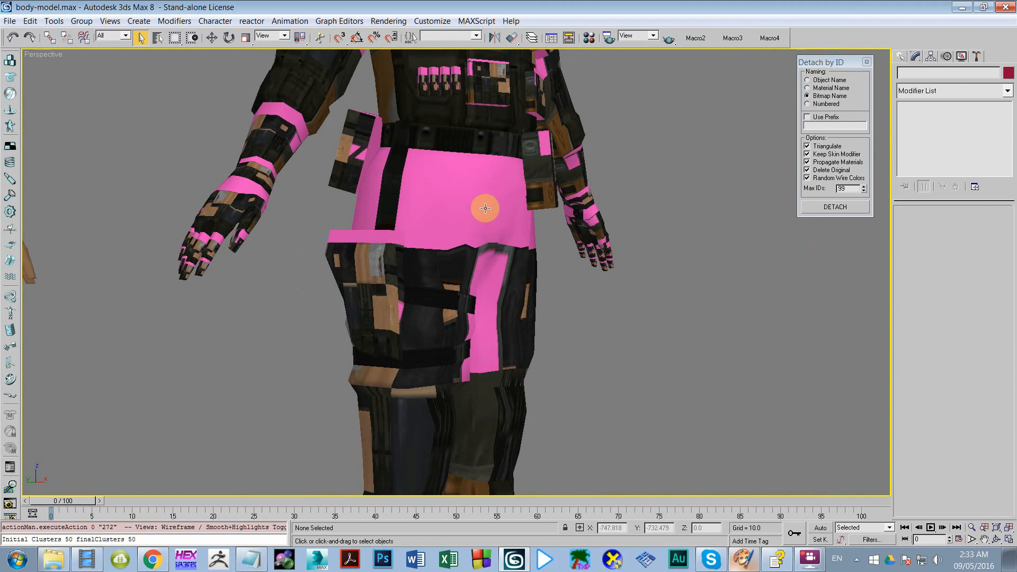
pyautogui.moveTo(484, 207); pyautogui.dragTo(376, 375, button='middle')
pyautogui.scroll(-4, 371, 333)
pyautogui.moveTo(366, 321); pyautogui.dragTo(461, 295, button='middle')
pyautogui.scroll(5, 467, 291)
pyautogui.scroll(-4, 410, 224)
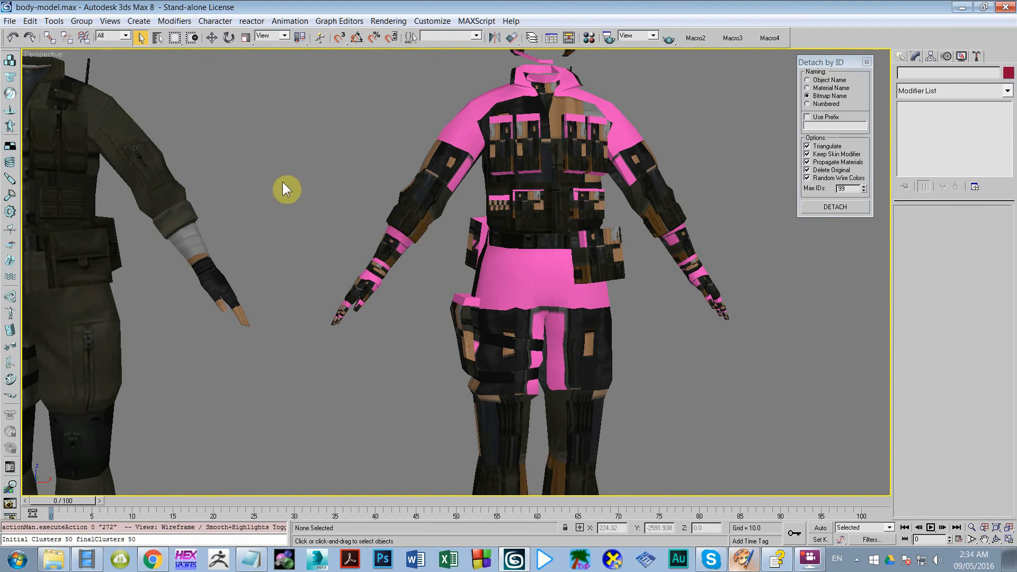
pyautogui.scroll(-5, 282, 183)
pyautogui.scroll(6, 545, 175)
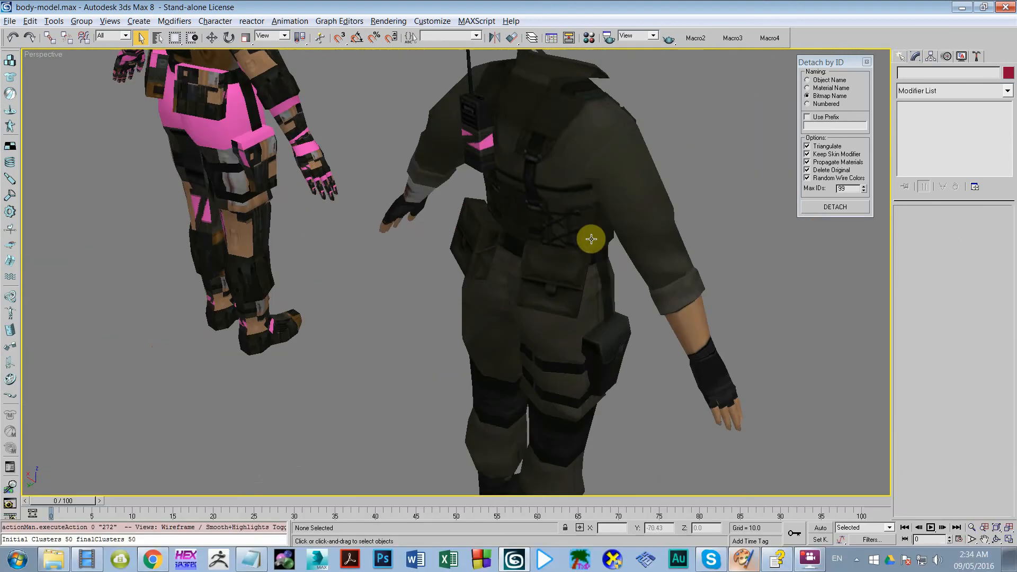
# Select the middle soldier, colete01, and compare it with the original and the clone
pyautogui.click(595, 166)
pyautogui.keyDown('alt'); pyautogui.moveTo(595, 165); pyautogui.dragTo(474, 242, button='middle'); pyautogui.keyUp('alt')
pyautogui.scroll(3, 431, 227)
pyautogui.scroll(-4, 440, 195)
pyautogui.scroll(-3, 433, 290)
pyautogui.moveTo(525, 248); pyautogui.dragTo(520, 245, button='middle')
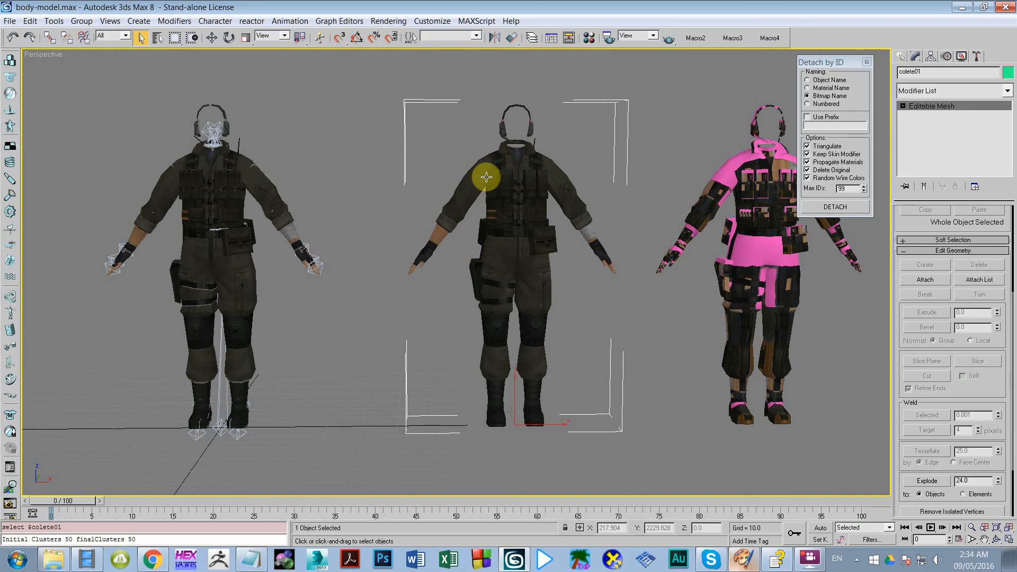
pyautogui.scroll(3, 488, 204)
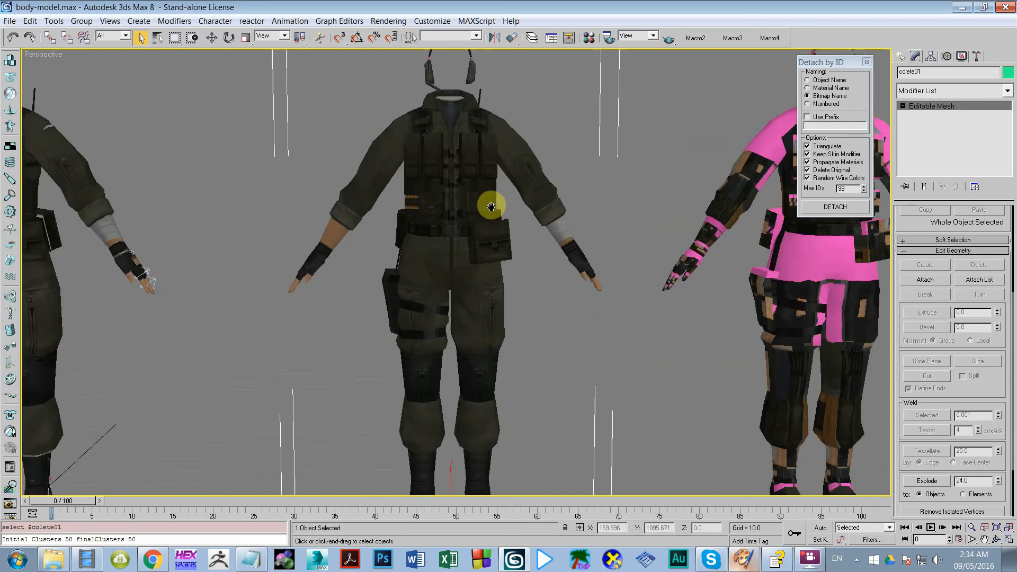
pyautogui.scroll(-3, 574, 191)
pyautogui.moveTo(574, 191); pyautogui.dragTo(601, 194, button='middle')
pyautogui.scroll(4, 504, 231)
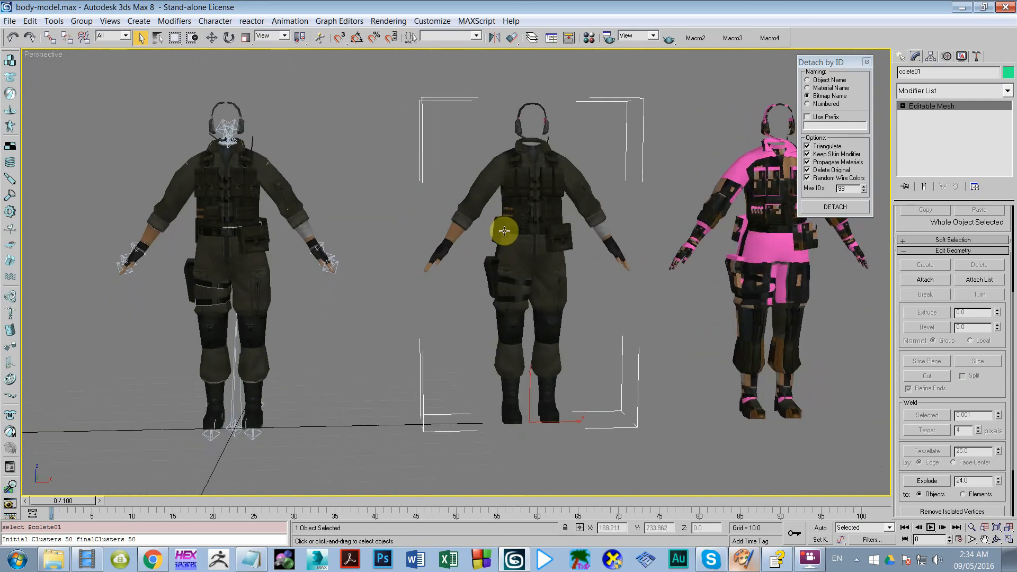
# Switch to Paint Shop Pro and sweep a spiral Eraser stroke across the tiles of NEW_MAP.png
pyautogui.click(743, 559)
pyautogui.moveTo(49, 120)
pyautogui.mouseDown()
pyautogui.moveTo(554, 117)
pyautogui.moveTo(636, 277)
pyautogui.moveTo(596, 383)
pyautogui.moveTo(268, 401)
pyautogui.moveTo(84, 153)
pyautogui.moveTo(494, 144)
pyautogui.moveTo(557, 325)
pyautogui.moveTo(182, 307)
pyautogui.moveTo(243, 202)
pyautogui.moveTo(465, 250)
pyautogui.moveTo(347, 311)
pyautogui.mouseUp()
pyautogui.moveTo(244, 292)
pyautogui.mouseDown()
pyautogui.moveTo(359, 232)
pyautogui.moveTo(404, 228)
pyautogui.moveTo(376, 251)
pyautogui.mouseUp()
pyautogui.hotkey('alt', 'Tab')
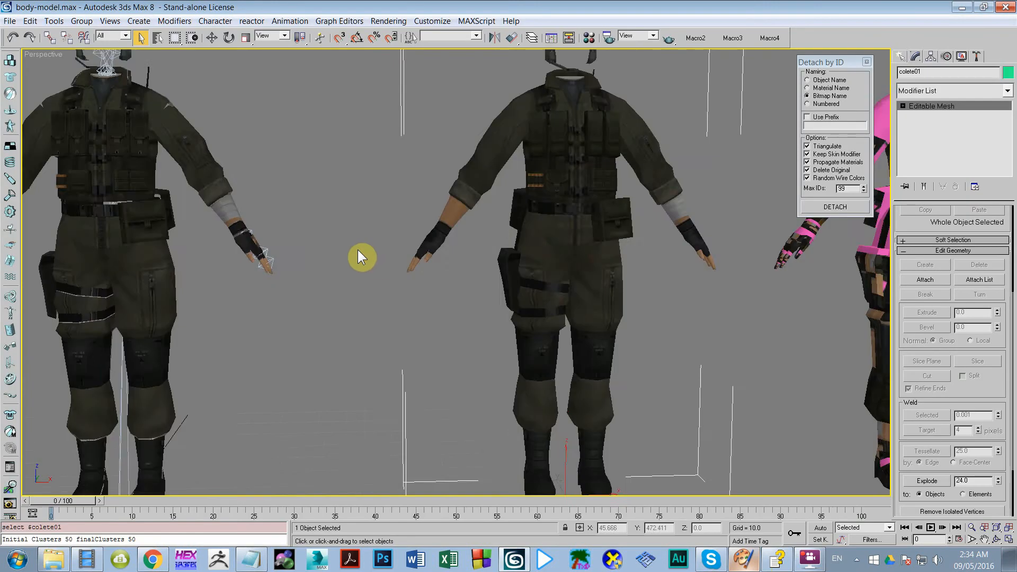
# Return to Paint Shop Pro and look over the marked NEW_MAP.png tiles at different zoom levels
pyautogui.hotkey('alt', 'Tab')
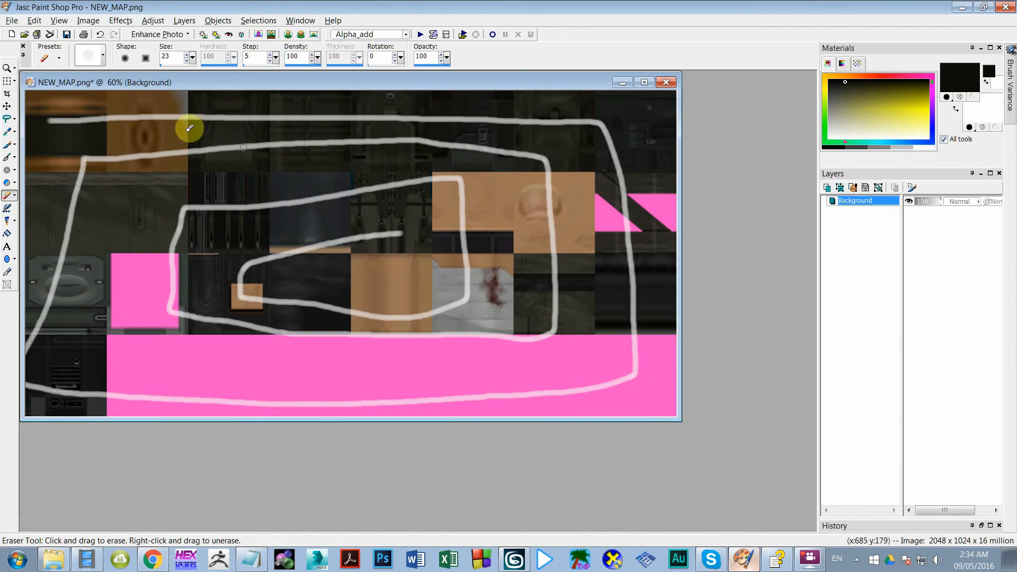
pyautogui.moveTo(71, 82); pyautogui.dragTo(127, 107)
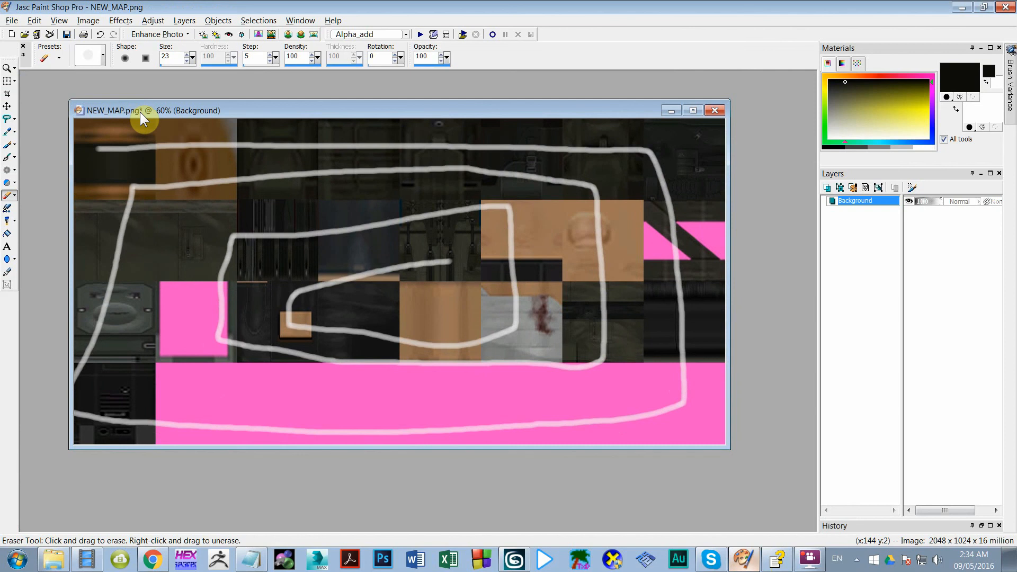
pyautogui.scroll(5, 148, 109)
pyautogui.scroll(-5, 148, 110)
pyautogui.scroll(1, 148, 109)
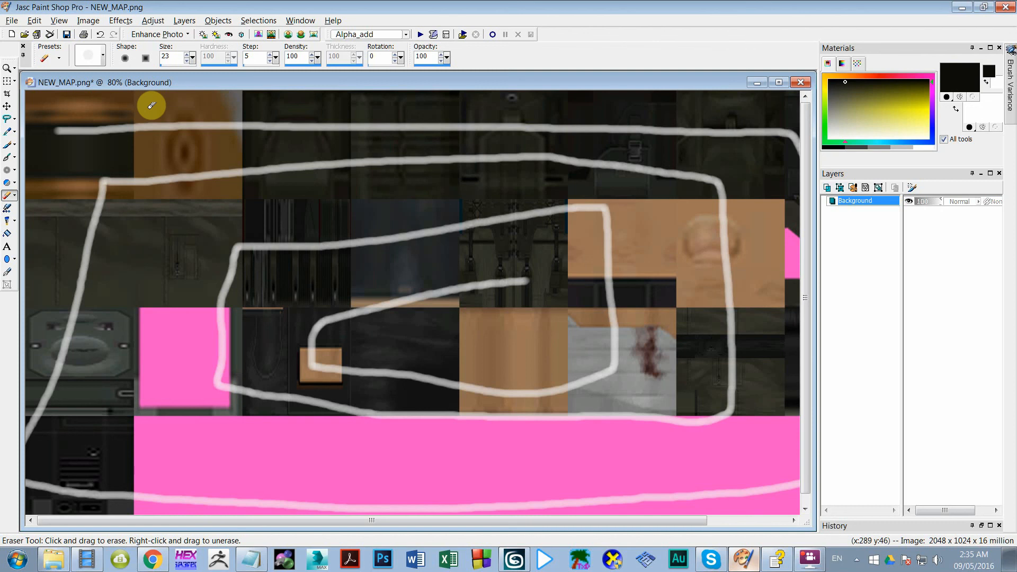
pyautogui.scroll(-1, 149, 108)
pyautogui.moveTo(164, 82); pyautogui.dragTo(206, 103)
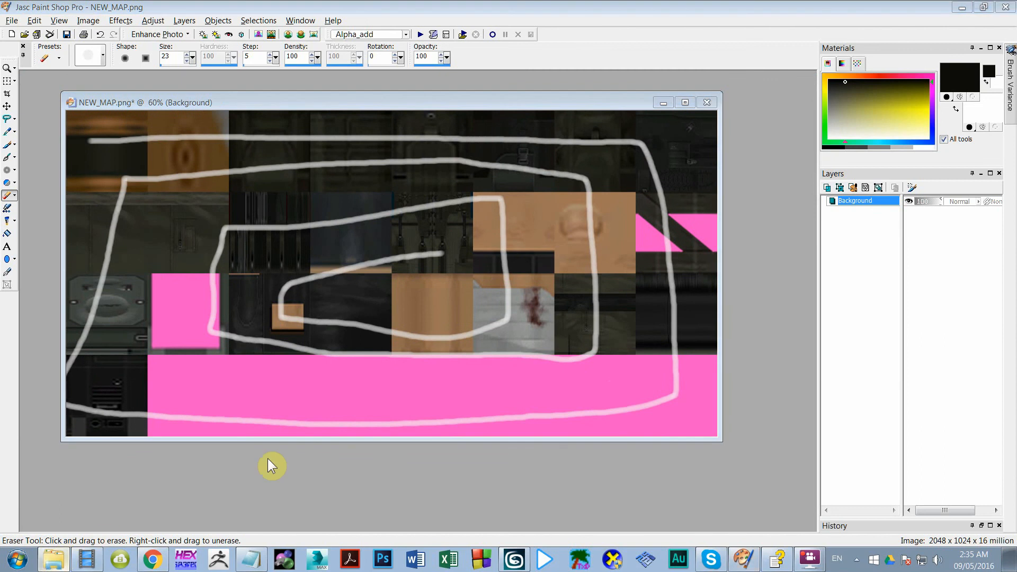
# Review NEW_MAP.png among the separate textures in the body-model folder, and minimize the folder window
pyautogui.hotkey('alt', 'Tab')
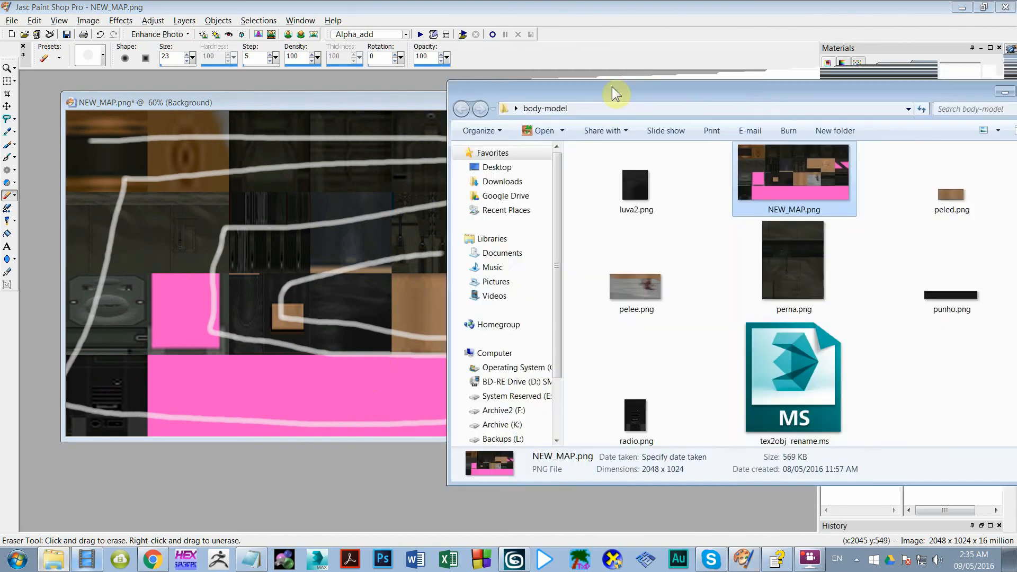
pyautogui.moveTo(612, 88); pyautogui.dragTo(360, 54)
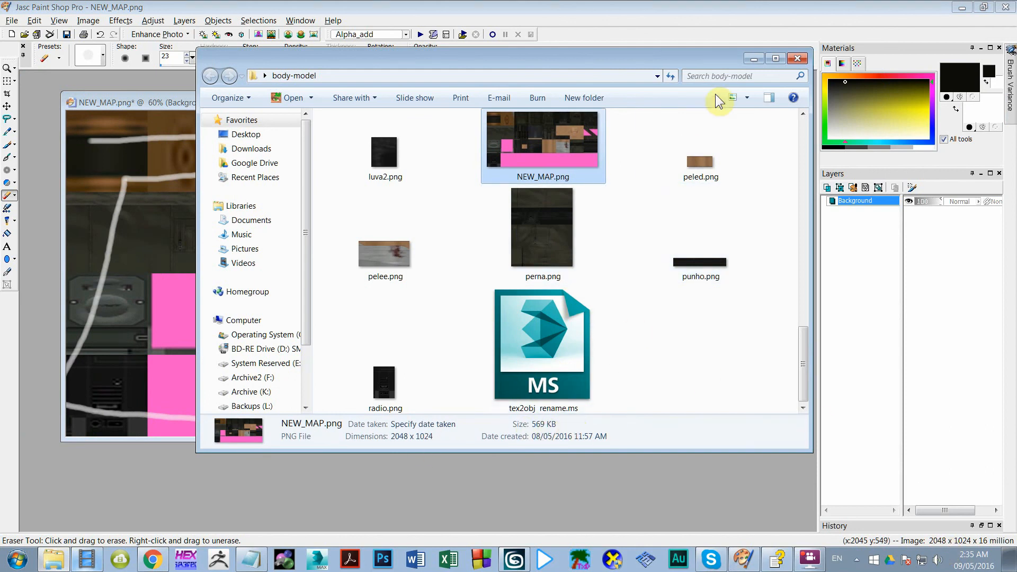
pyautogui.click(752, 59)
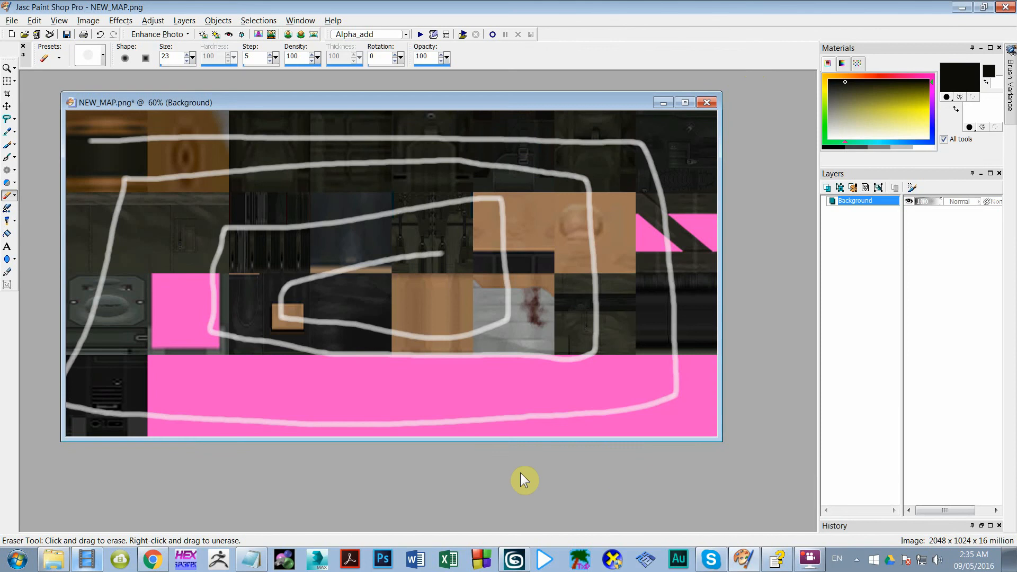
# Switch to 3ds Max and delete both colete01 and the ORIGINAL_MODEL01 clone, keeping only the original soldier
pyautogui.click(529, 558)
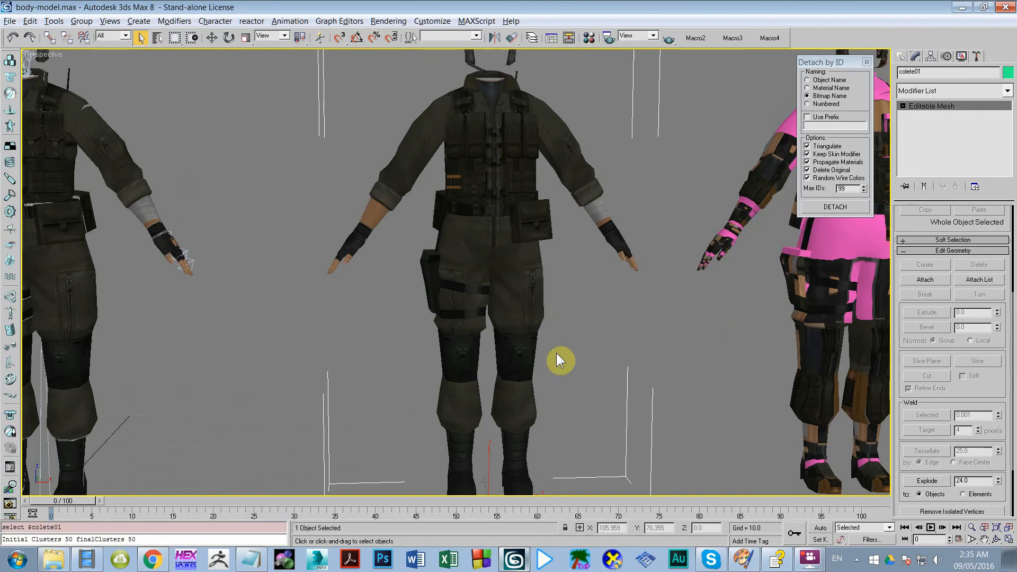
pyautogui.scroll(-5, 520, 245)
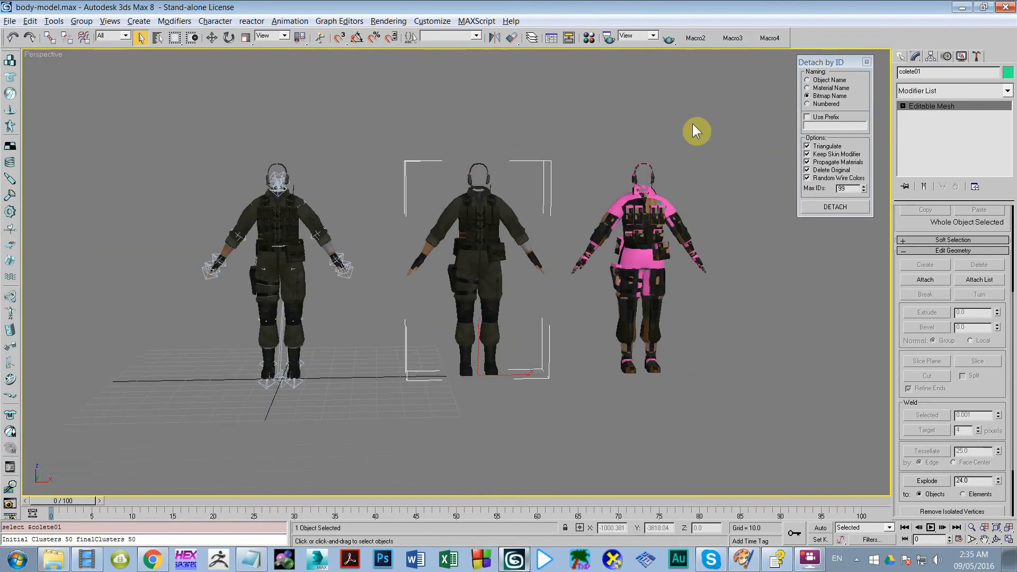
pyautogui.moveTo(697, 123); pyautogui.dragTo(434, 241)
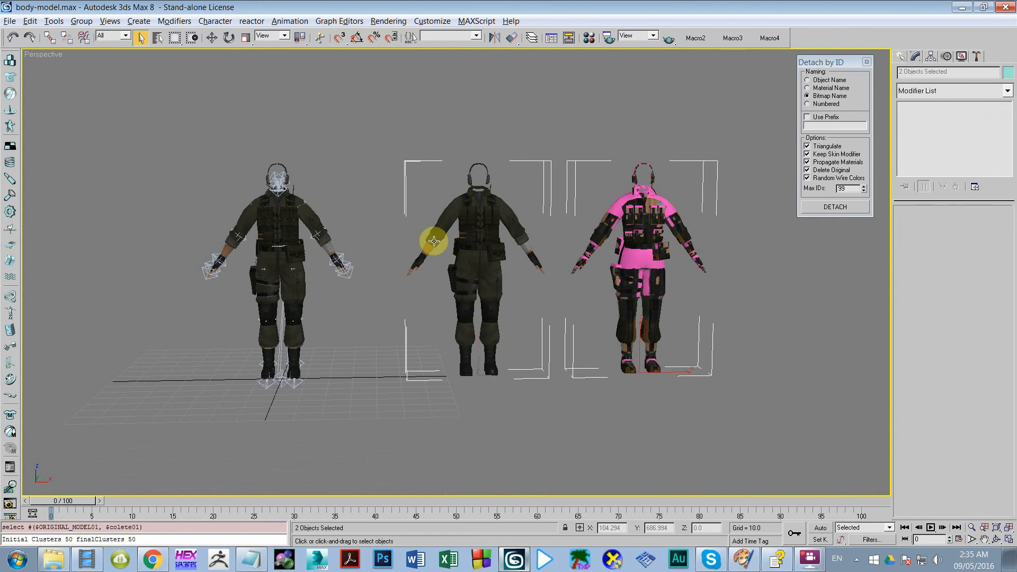
pyautogui.press('Delete')
pyautogui.moveTo(376, 246); pyautogui.dragTo(517, 249, button='middle')
pyautogui.scroll(3, 519, 250)
pyautogui.keyDown('alt'); pyautogui.moveTo(433, 245); pyautogui.dragTo(462, 259, button='middle'); pyautogui.keyUp('alt')
pyautogui.moveTo(462, 258); pyautogui.dragTo(479, 264, button='middle')
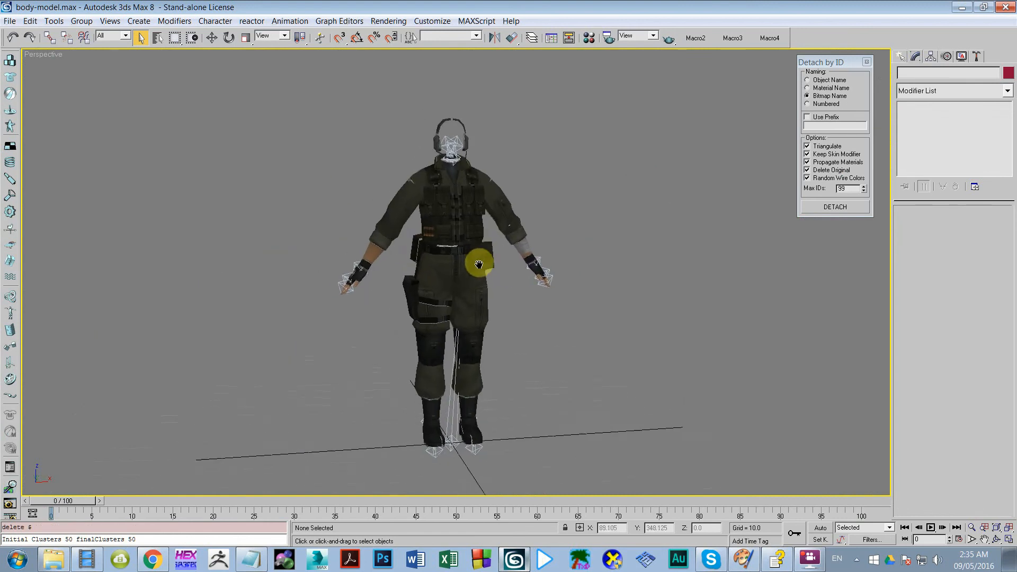
# Move the Detach by ID window clear of the model and examine the remaining soldier's torso, arms and gear
pyautogui.scroll(6, 479, 265)
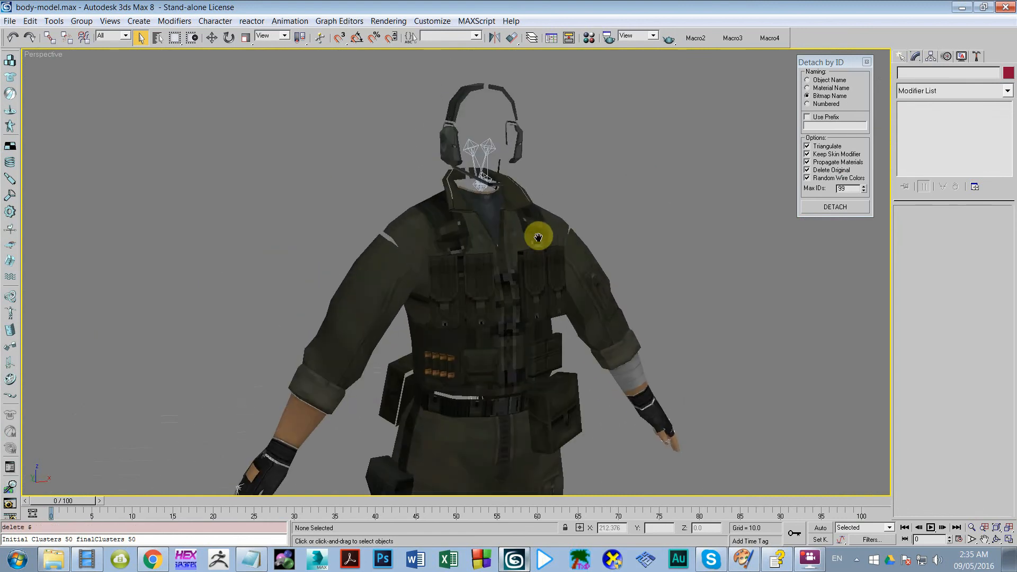
pyautogui.moveTo(538, 237)
pyautogui.mouseDown(button='middle')
pyautogui.moveTo(532, 232)
pyautogui.moveTo(552, 227)
pyautogui.mouseUp(button='middle')
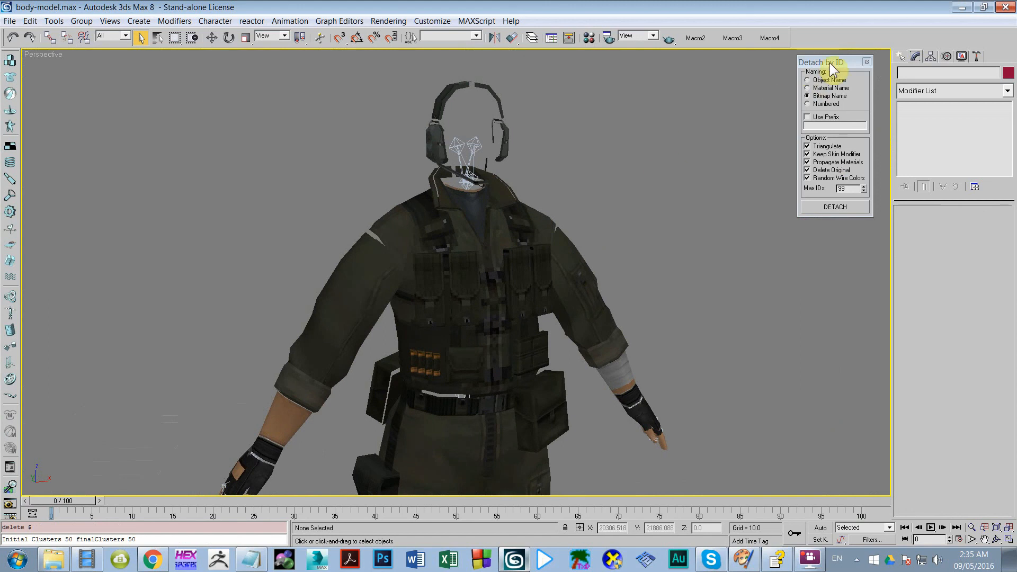
pyautogui.moveTo(830, 63)
pyautogui.mouseDown()
pyautogui.moveTo(720, 154)
pyautogui.moveTo(839, 93)
pyautogui.moveTo(846, 58)
pyautogui.mouseUp()
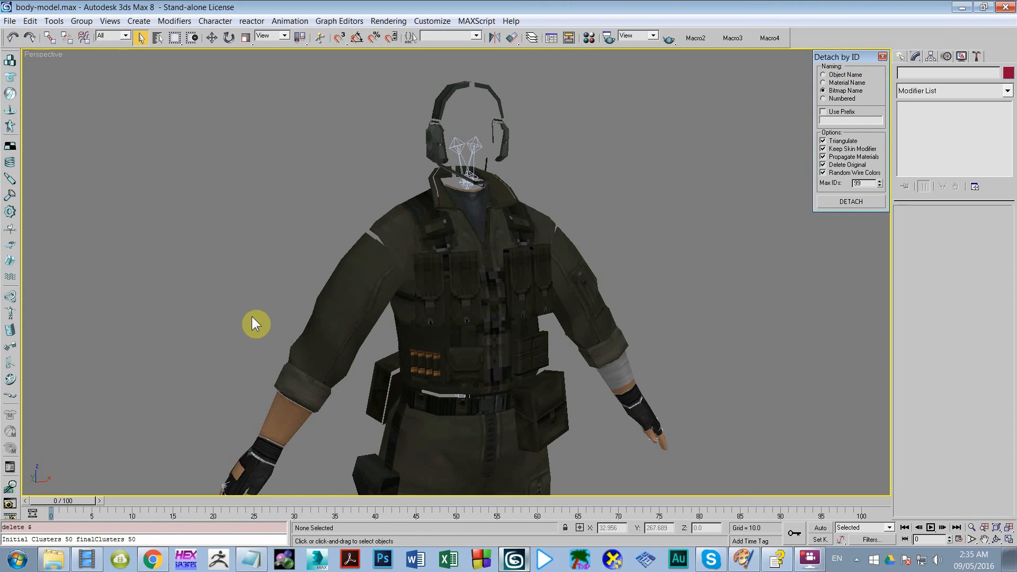
pyautogui.moveTo(307, 329); pyautogui.dragTo(120, 277, button='middle')
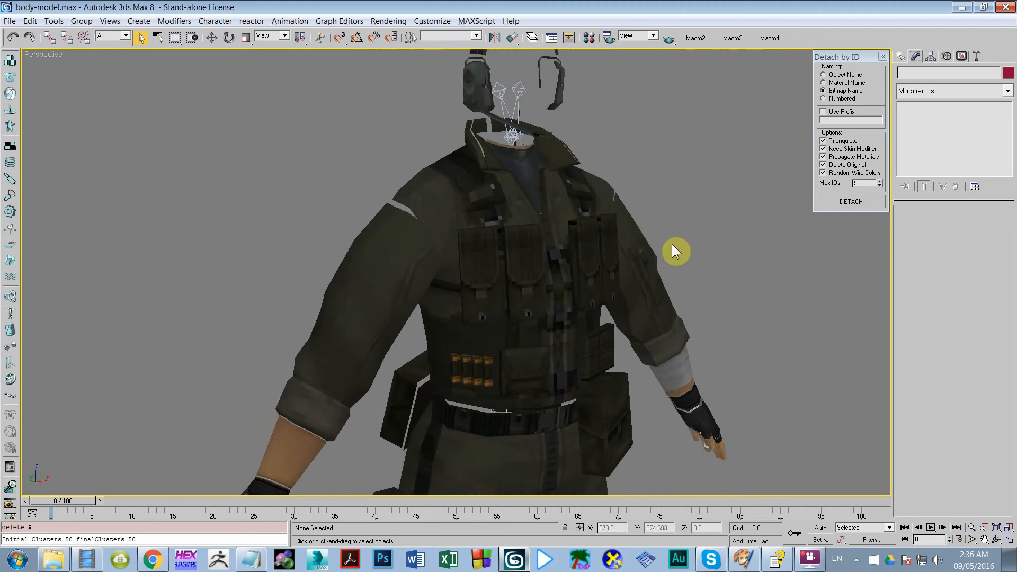
pyautogui.keyDown('alt'); pyautogui.moveTo(672, 245); pyautogui.dragTo(571, 250, button='middle'); pyautogui.keyUp('alt')
pyautogui.scroll(-3, 651, 248)
pyautogui.moveTo(571, 250); pyautogui.dragTo(647, 218, button='middle')
pyautogui.scroll(4, 646, 231)
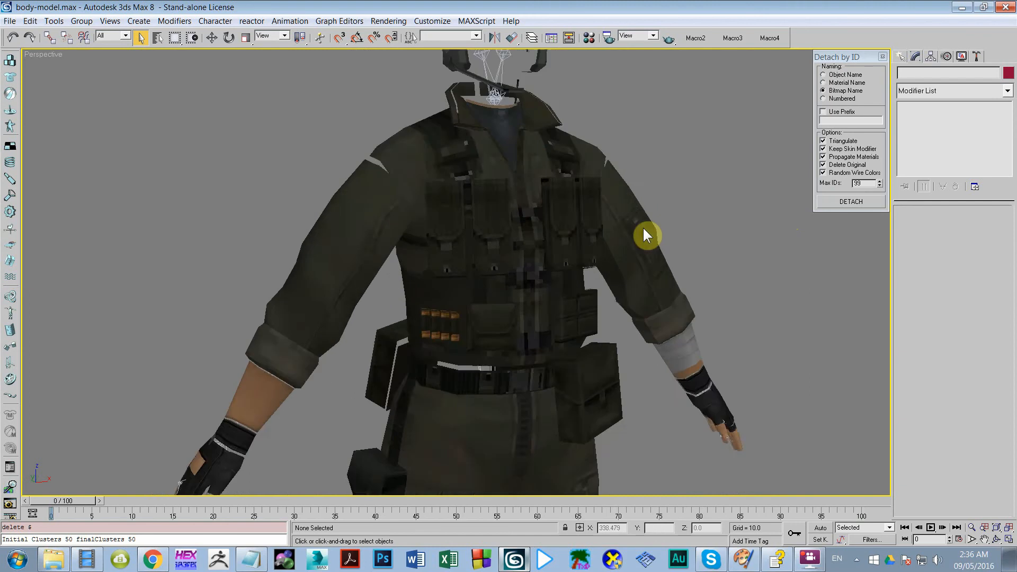
pyautogui.scroll(-4, 586, 231)
pyautogui.scroll(4, 546, 249)
pyautogui.moveTo(545, 250); pyautogui.dragTo(561, 303, button='middle')
pyautogui.scroll(-3, 561, 304)
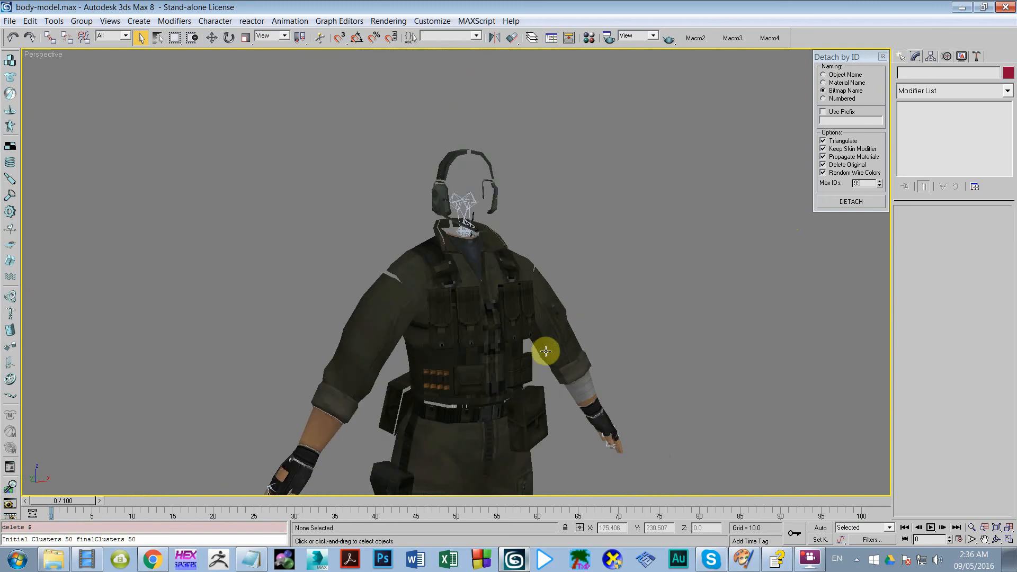
pyautogui.scroll(-2, 545, 352)
pyautogui.moveTo(545, 352); pyautogui.dragTo(568, 340, button='middle')
pyautogui.scroll(3, 534, 261)
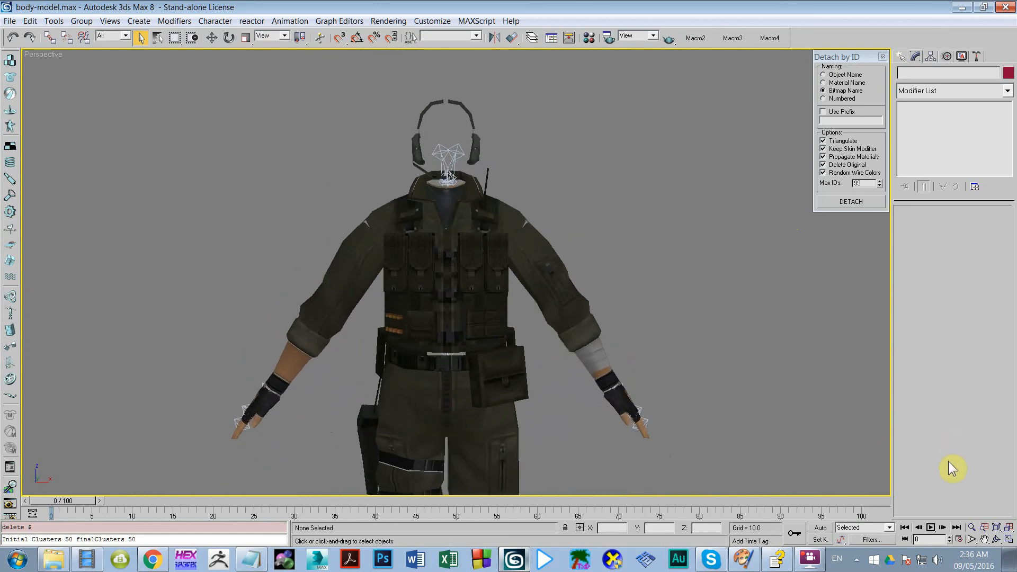